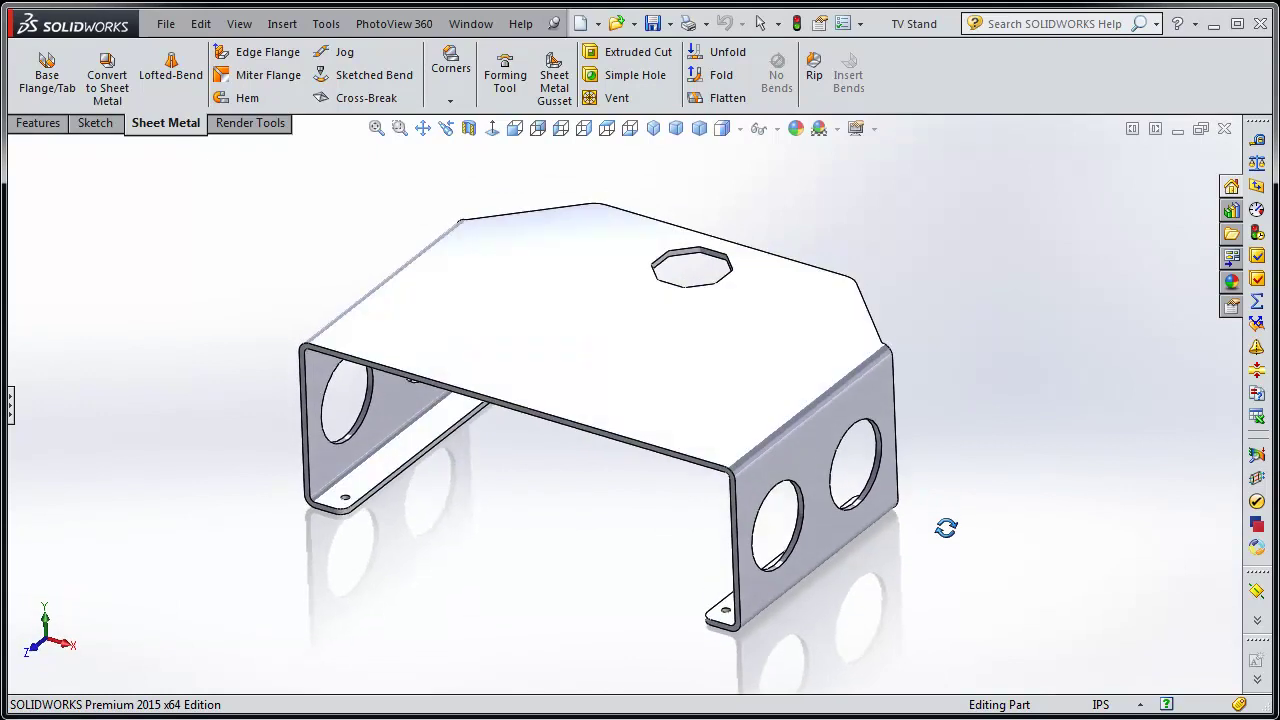
Roll the TV Stand part back to its base flange and replay its features up to the flat pattern.
{"action": "left_click", "coordinate": [11, 404]}
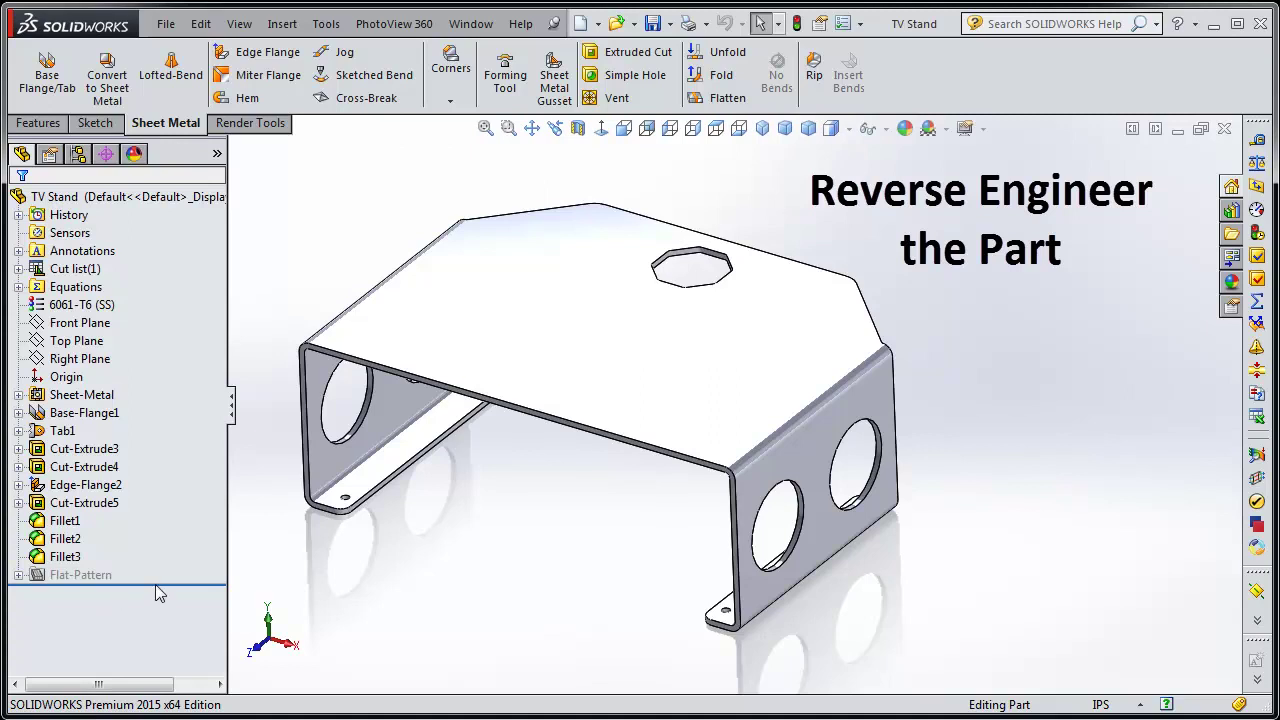
{"action": "left_click_drag", "start_coordinate": [163, 584], "coordinate": [173, 424]}
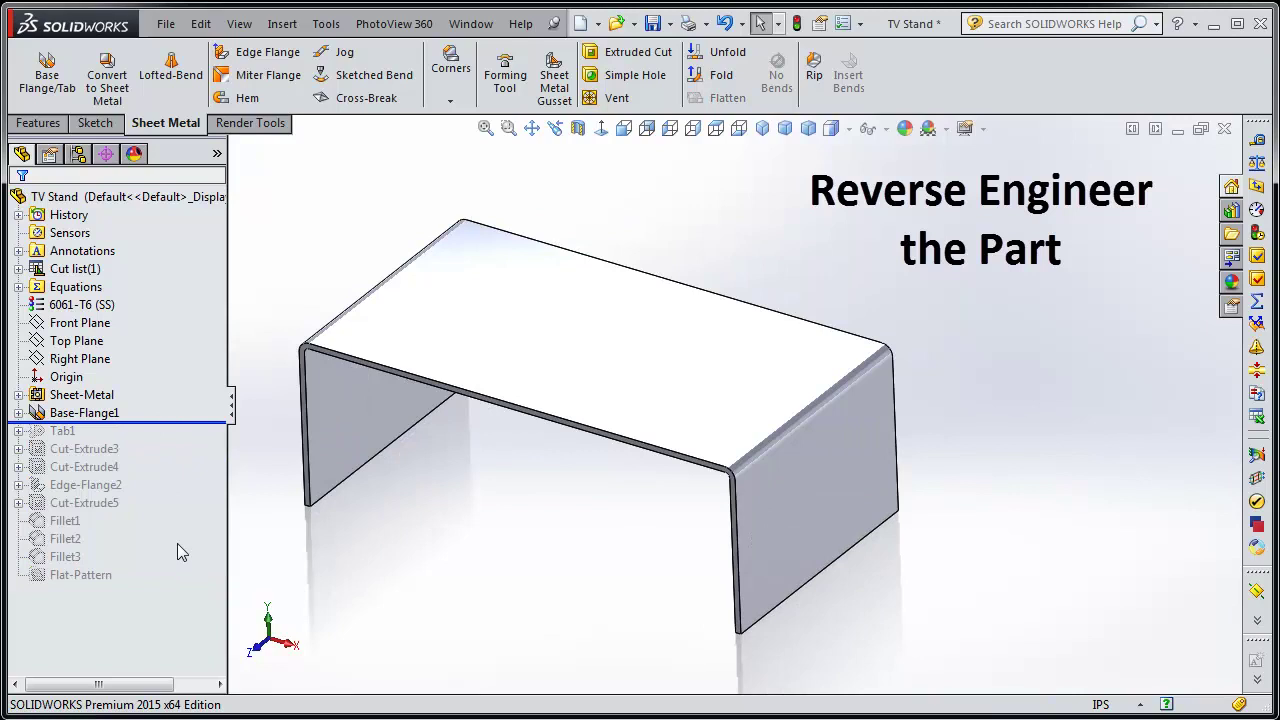
{"action": "left_click_drag", "start_coordinate": [185, 420], "coordinate": [178, 512]}
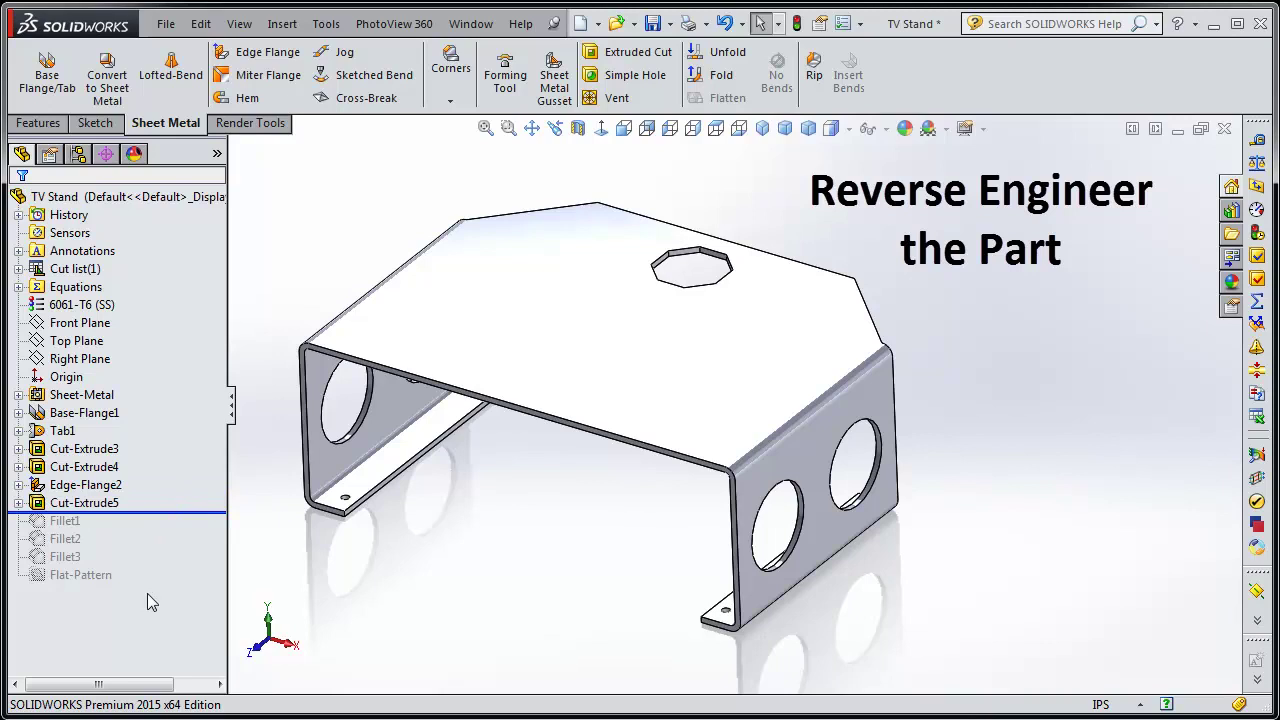
{"action": "left_click_drag", "start_coordinate": [168, 513], "coordinate": [152, 548]}
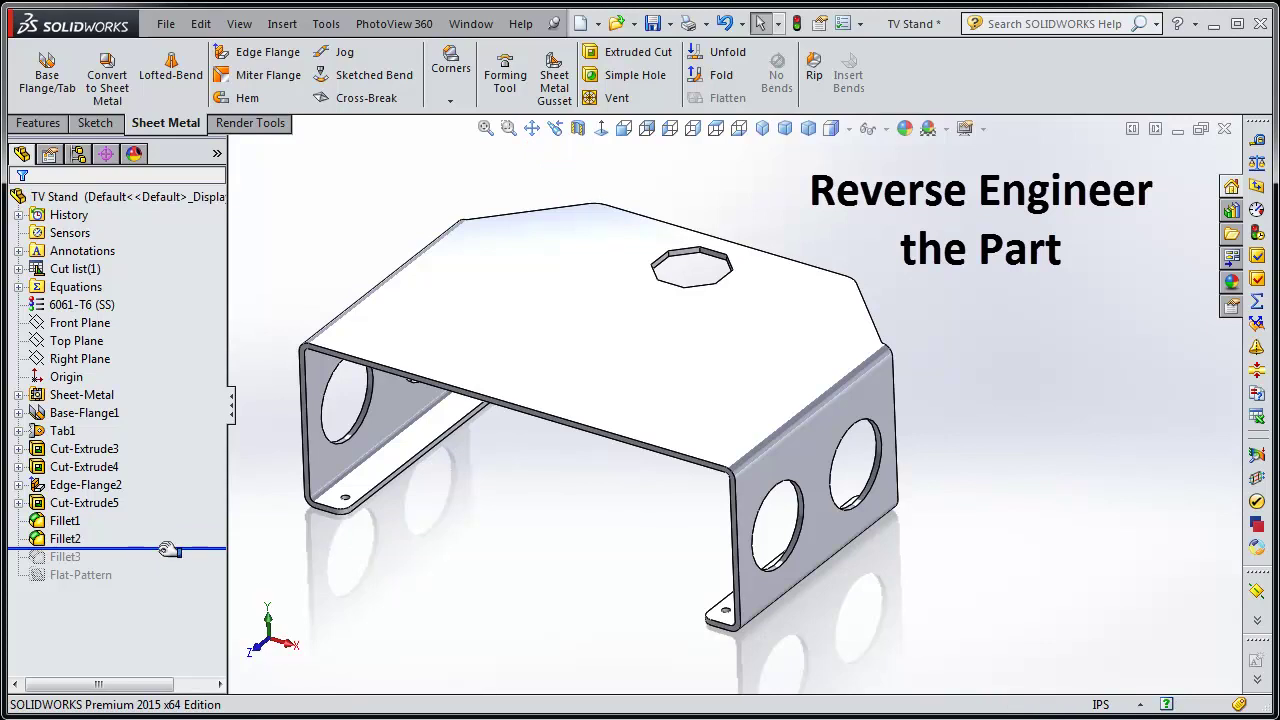
{"action": "left_click", "coordinate": [168, 549]}
{"action": "left_click_drag", "start_coordinate": [168, 549], "coordinate": [166, 566]}
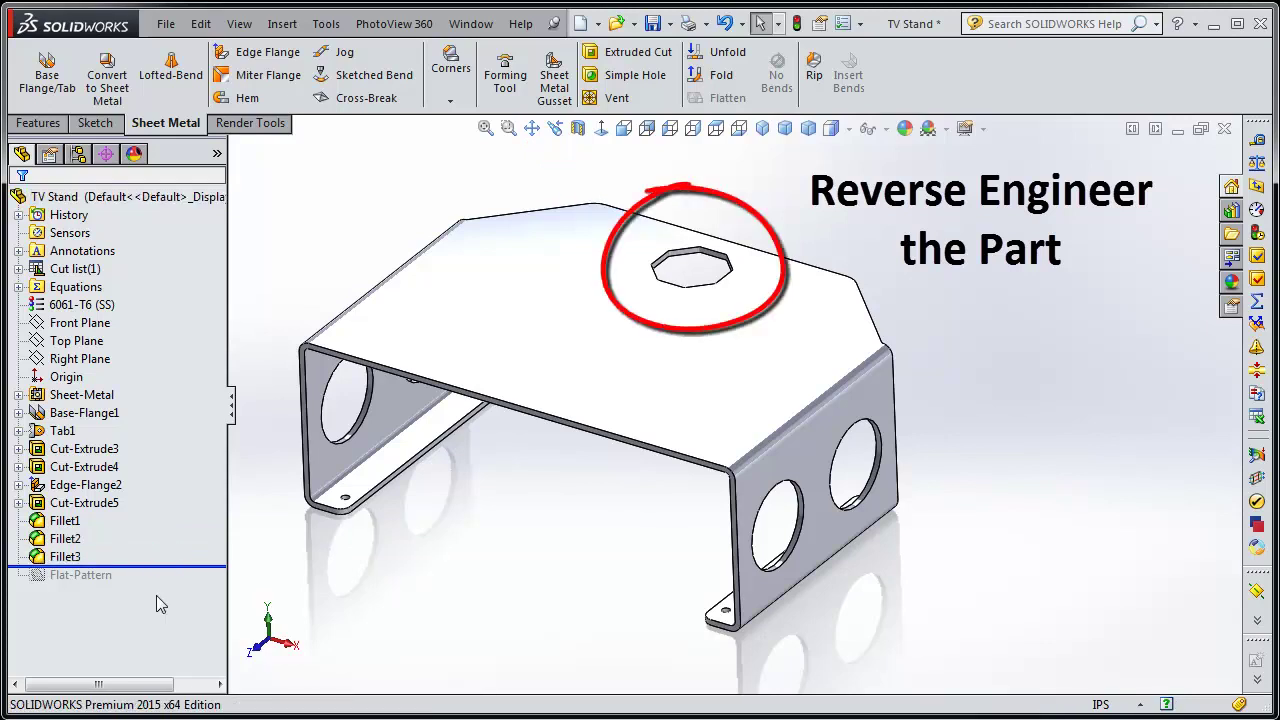
{"action": "left_click", "coordinate": [63, 558]}
{"action": "left_click", "coordinate": [166, 589]}
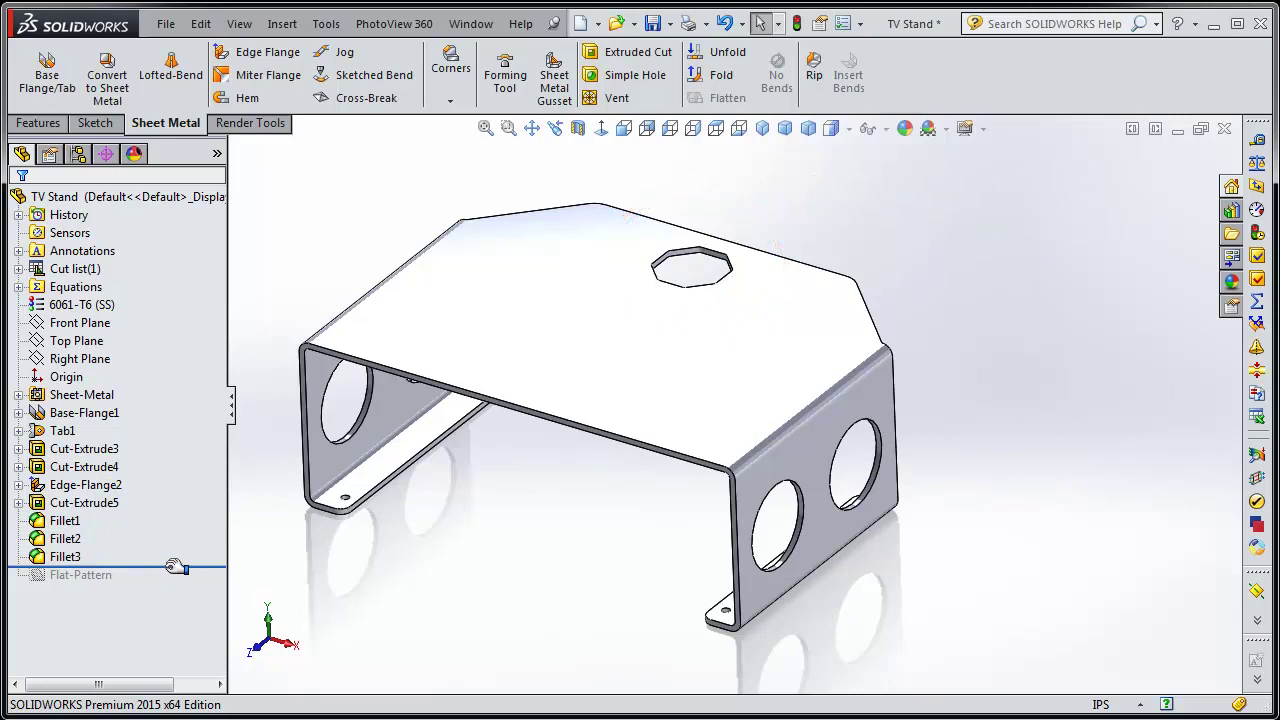
{"action": "left_click_drag", "start_coordinate": [176, 567], "coordinate": [157, 592]}
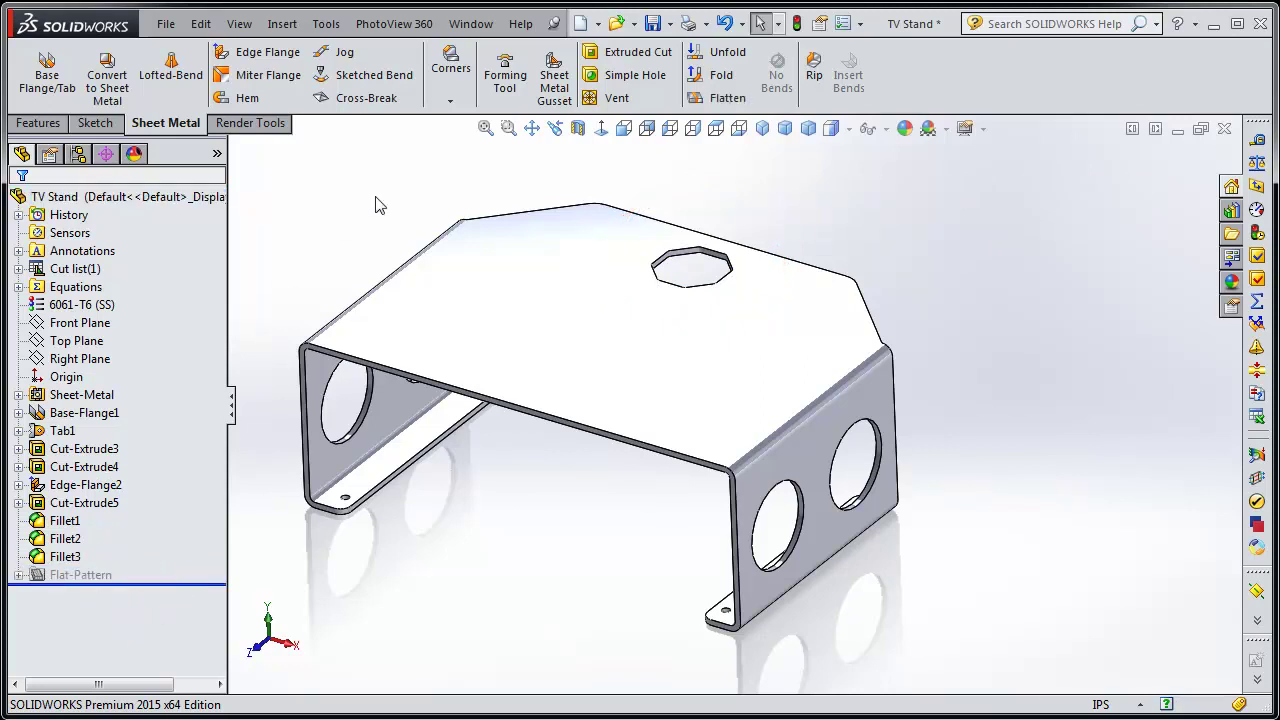
Flatten the TV stand to examine its flat pattern in top and trimetric views, and return it to the folded state.
{"action": "left_click", "coordinate": [727, 103]}
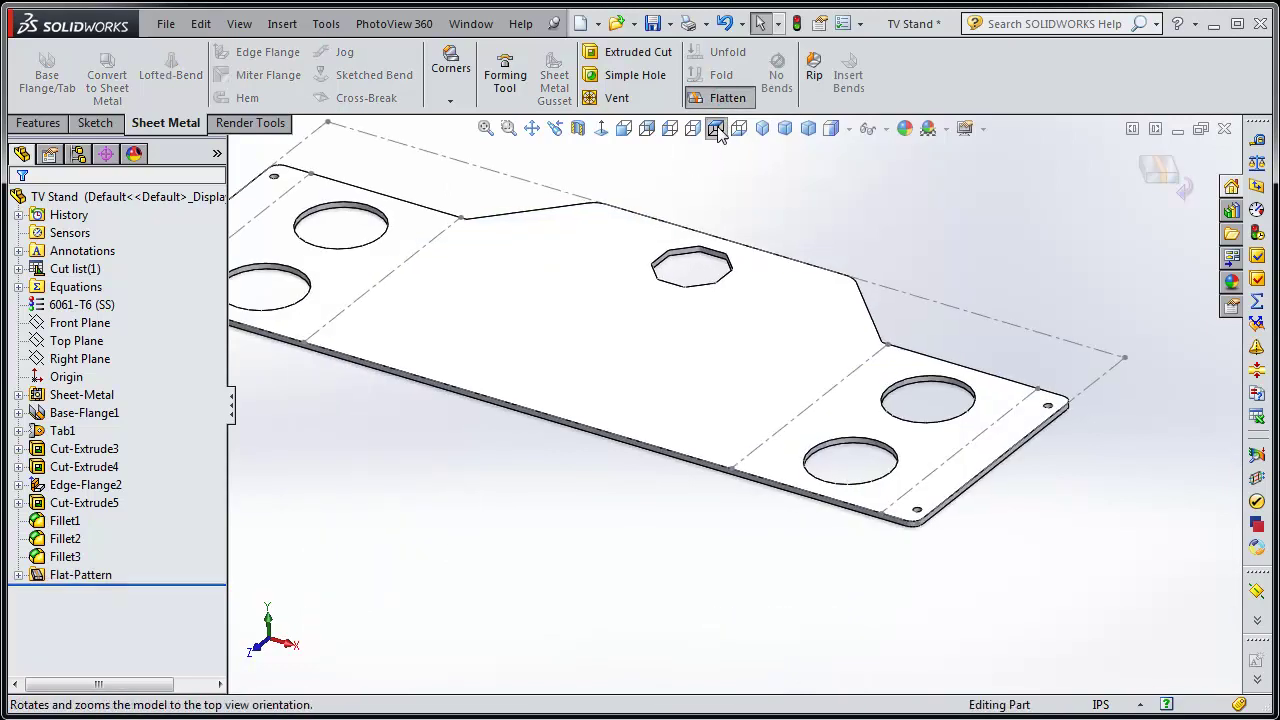
{"action": "left_click", "coordinate": [715, 129]}
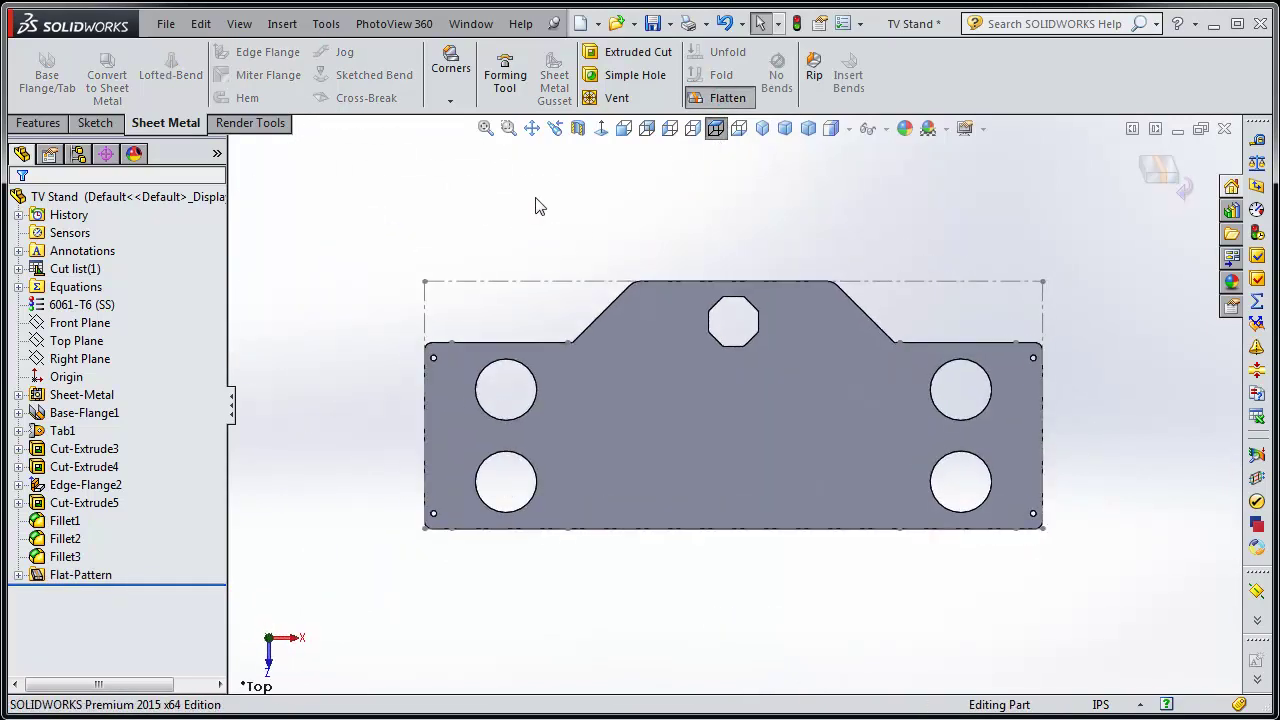
{"action": "left_click", "coordinate": [785, 129]}
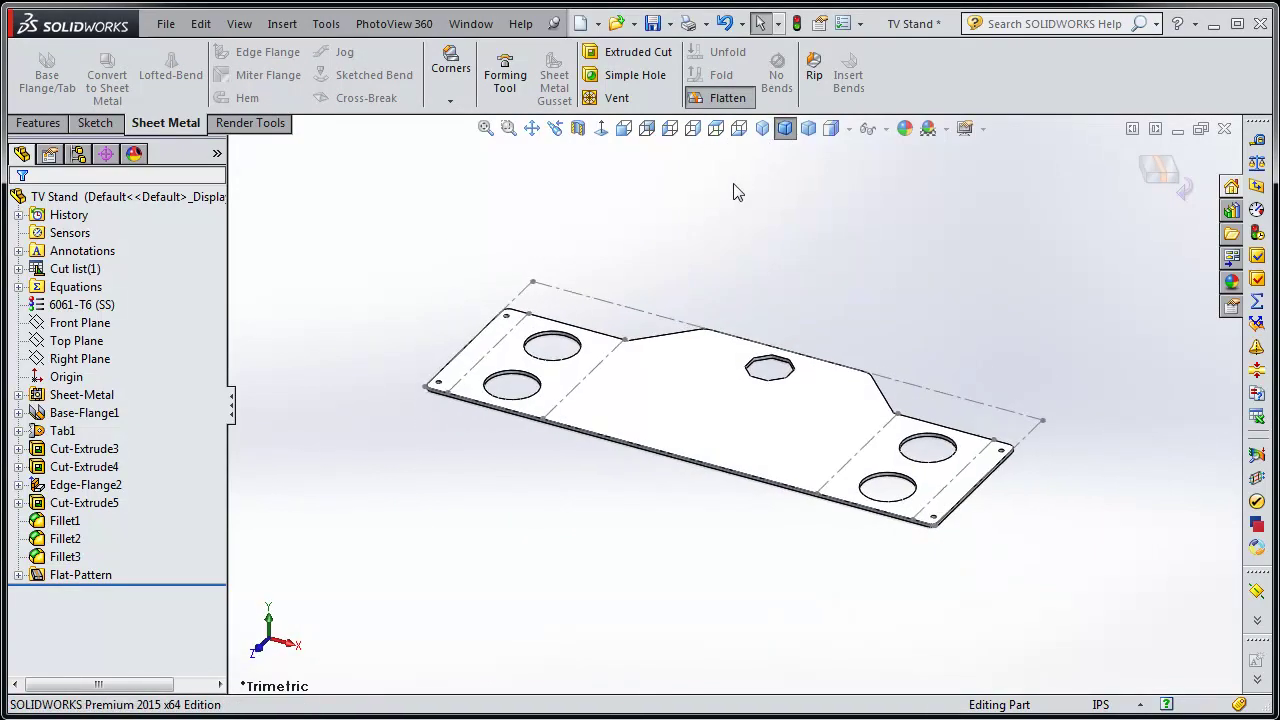
{"action": "left_click", "coordinate": [728, 99]}
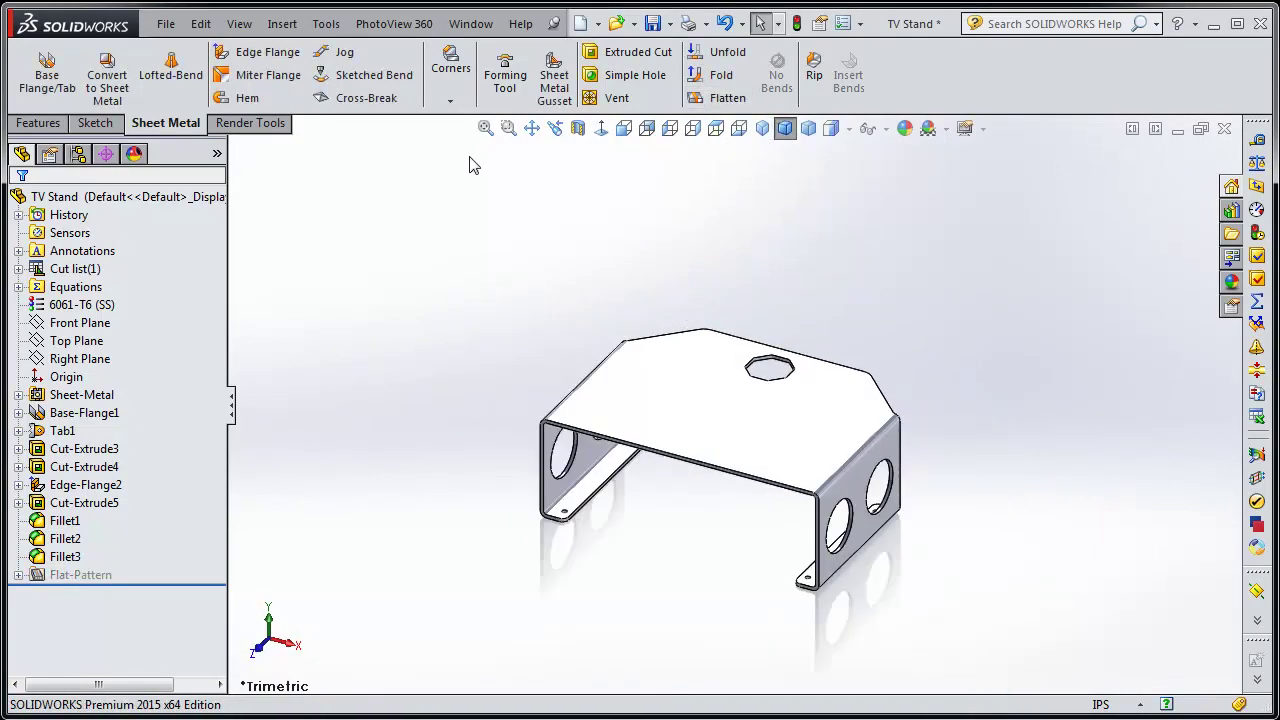
{"action": "left_click", "coordinate": [762, 129]}
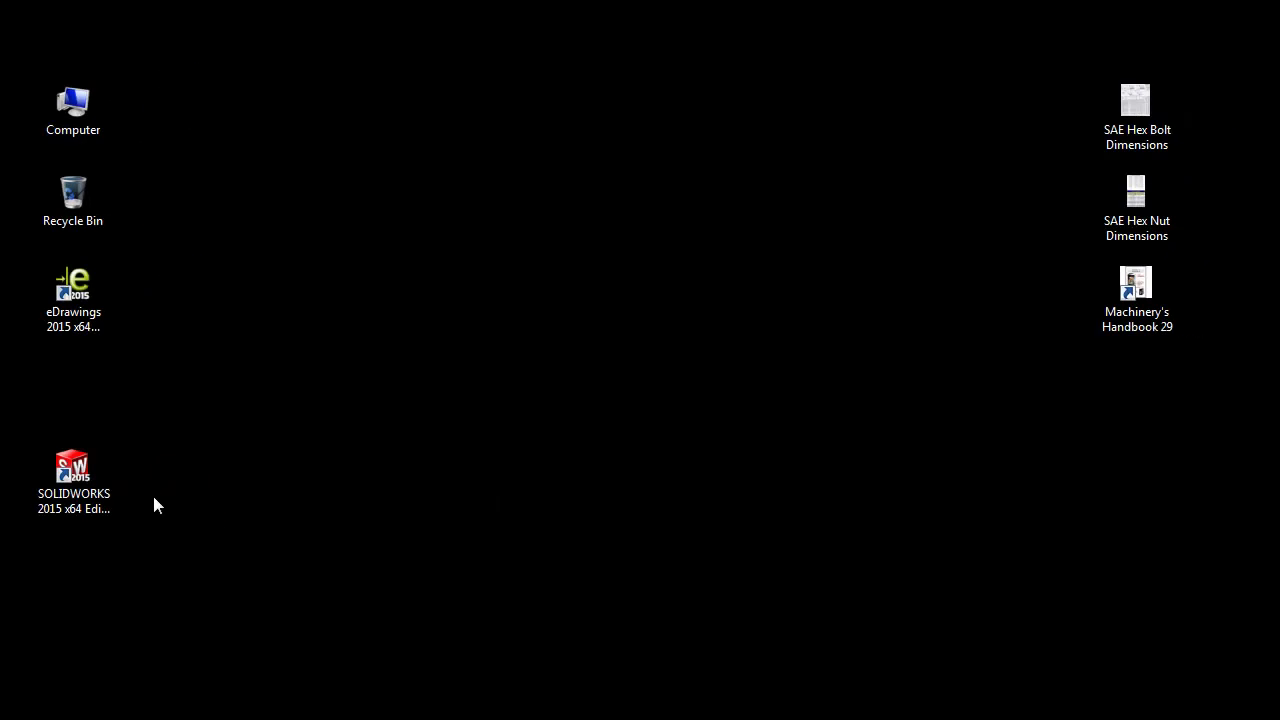
Launch SOLIDWORKS 2015 and create a new part from the ANSI_Part template.
{"action": "double_click", "coordinate": [72, 470]}
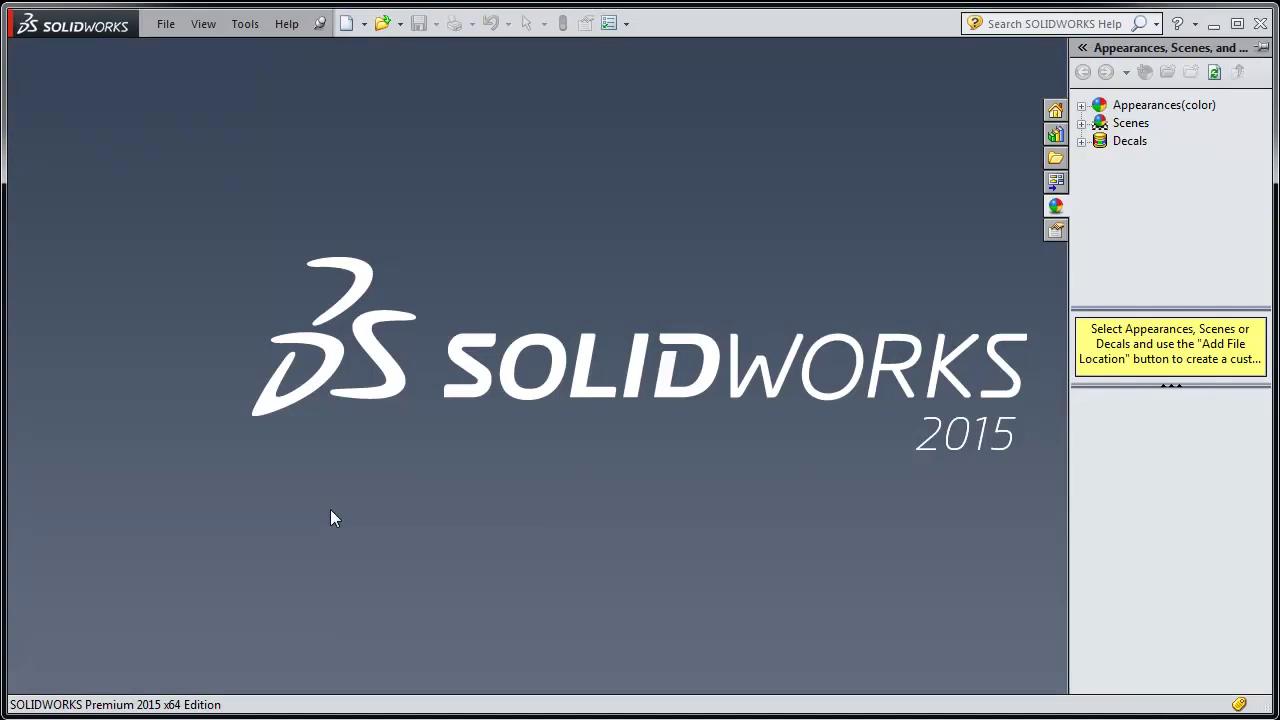
{"action": "left_click", "coordinate": [347, 25]}
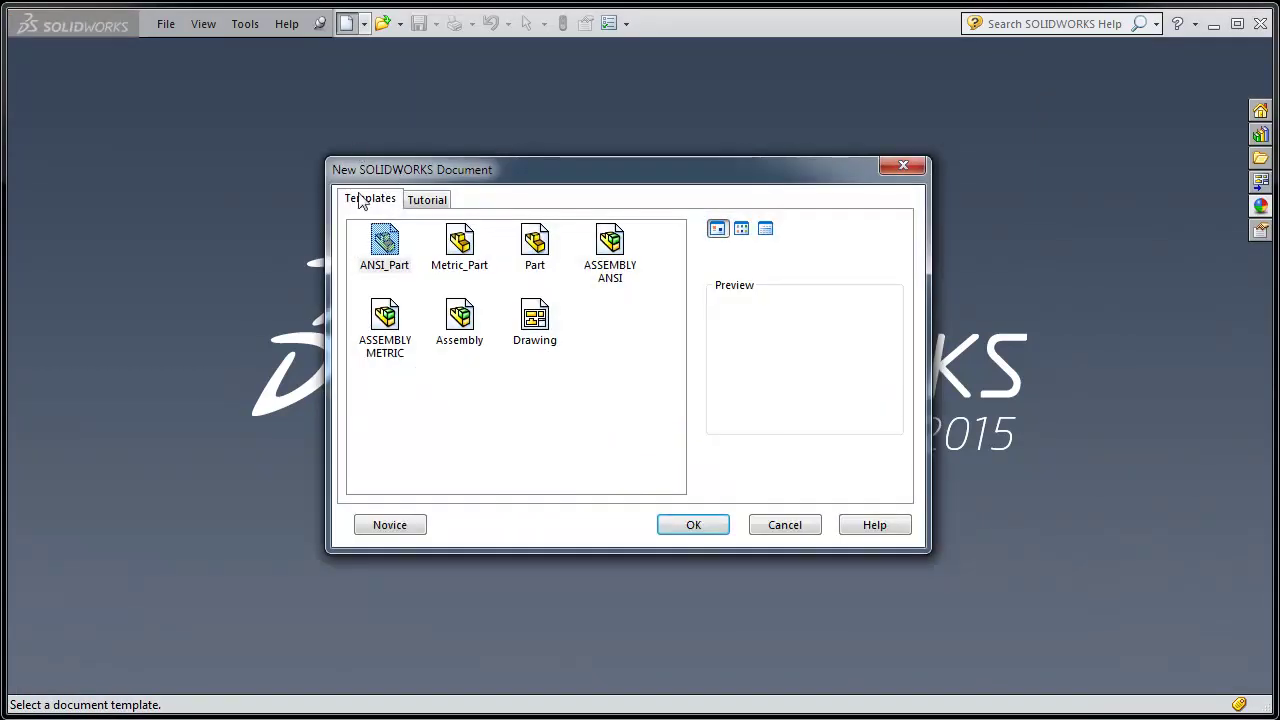
{"action": "left_click", "coordinate": [408, 268]}
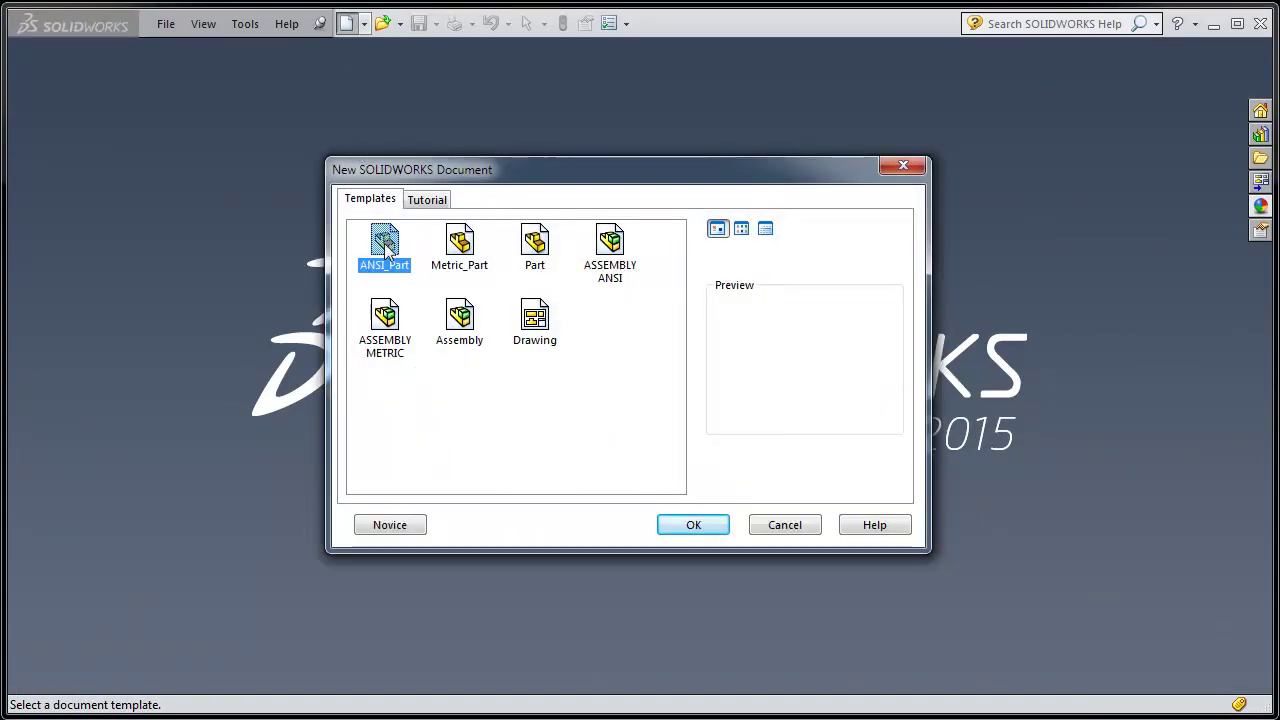
{"action": "left_click", "coordinate": [678, 528]}
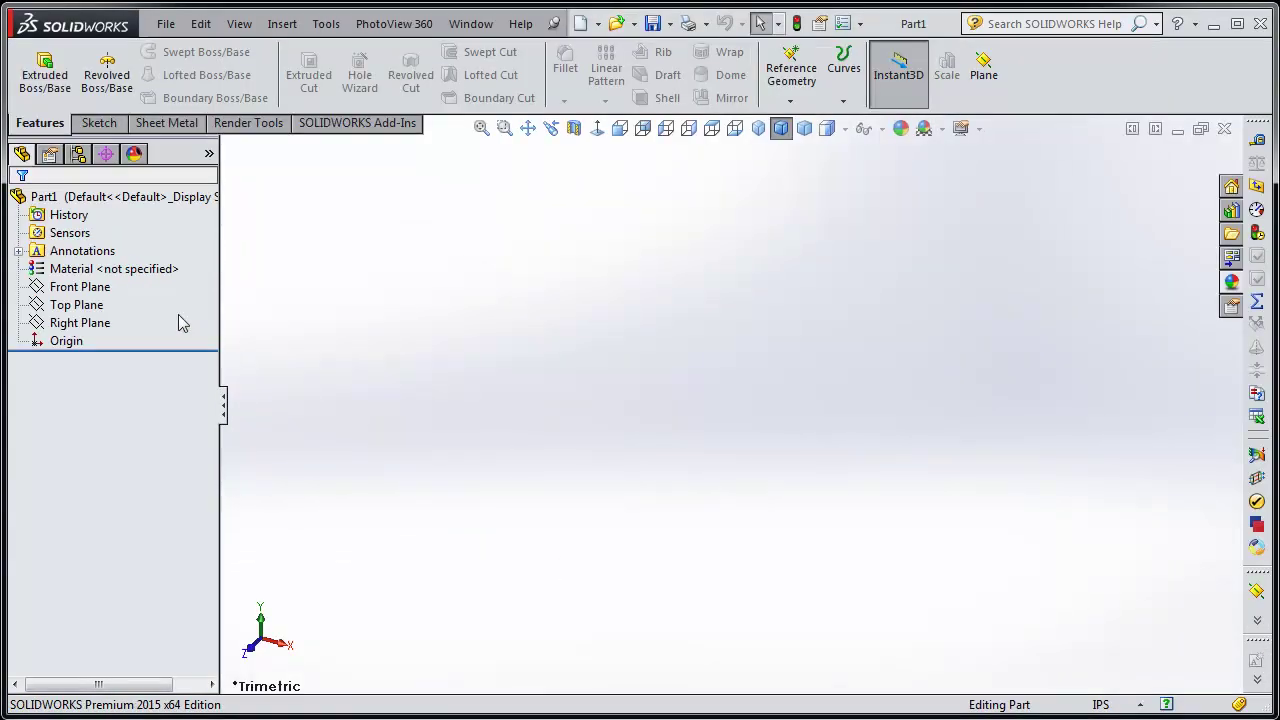
Sketch a horizontal line about 8.44 in long below the origin on the Front Plane.
{"action": "left_click", "coordinate": [100, 289]}
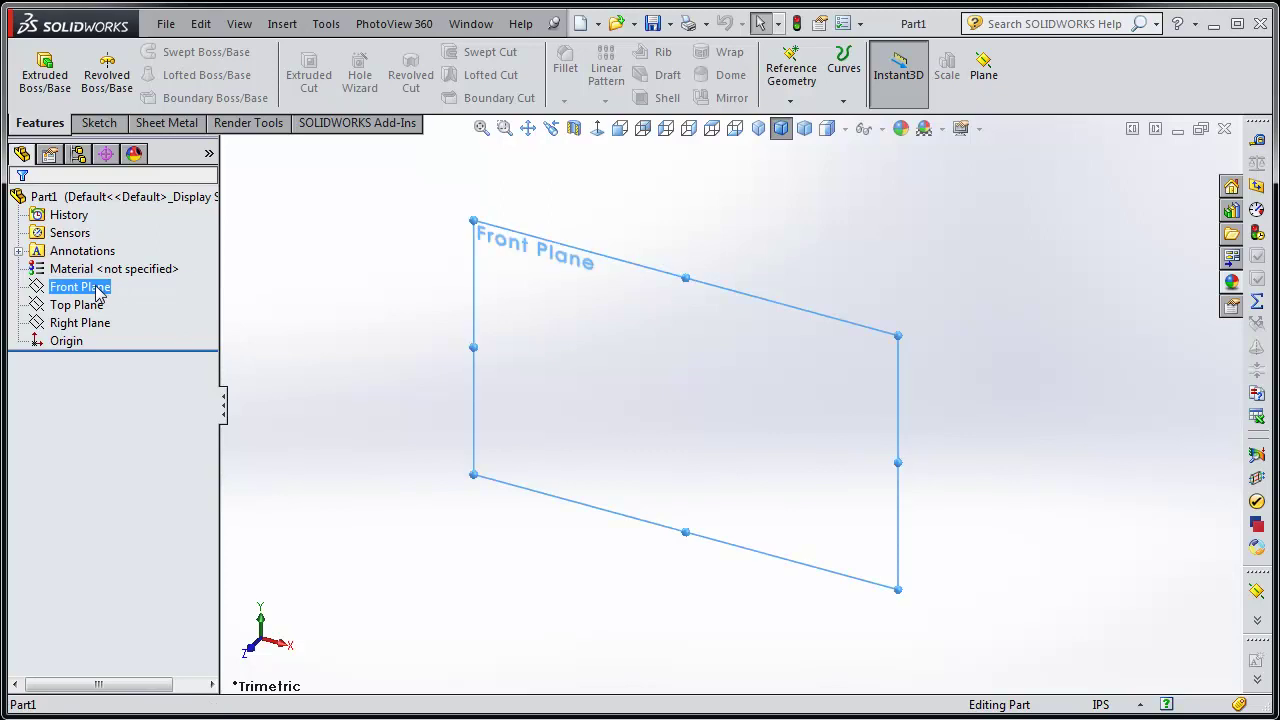
{"action": "left_click", "coordinate": [100, 124]}
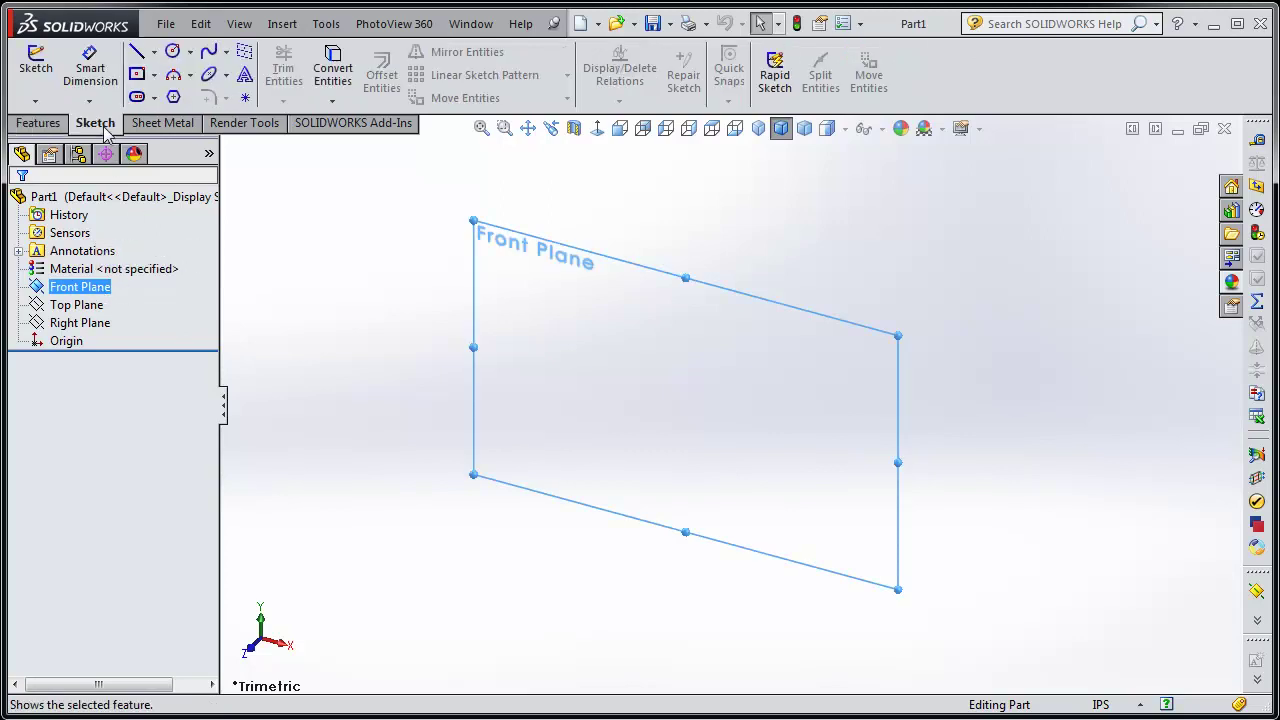
{"action": "left_click", "coordinate": [35, 70]}
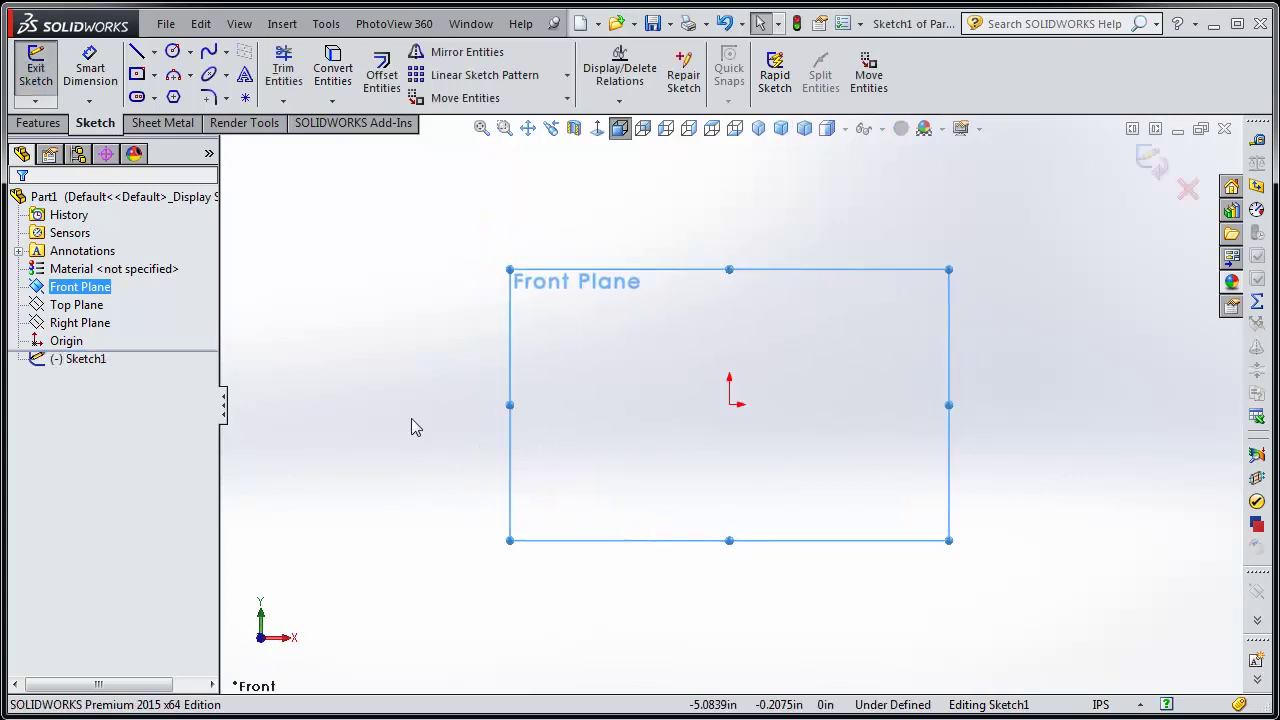
{"action": "left_click", "coordinate": [411, 419]}
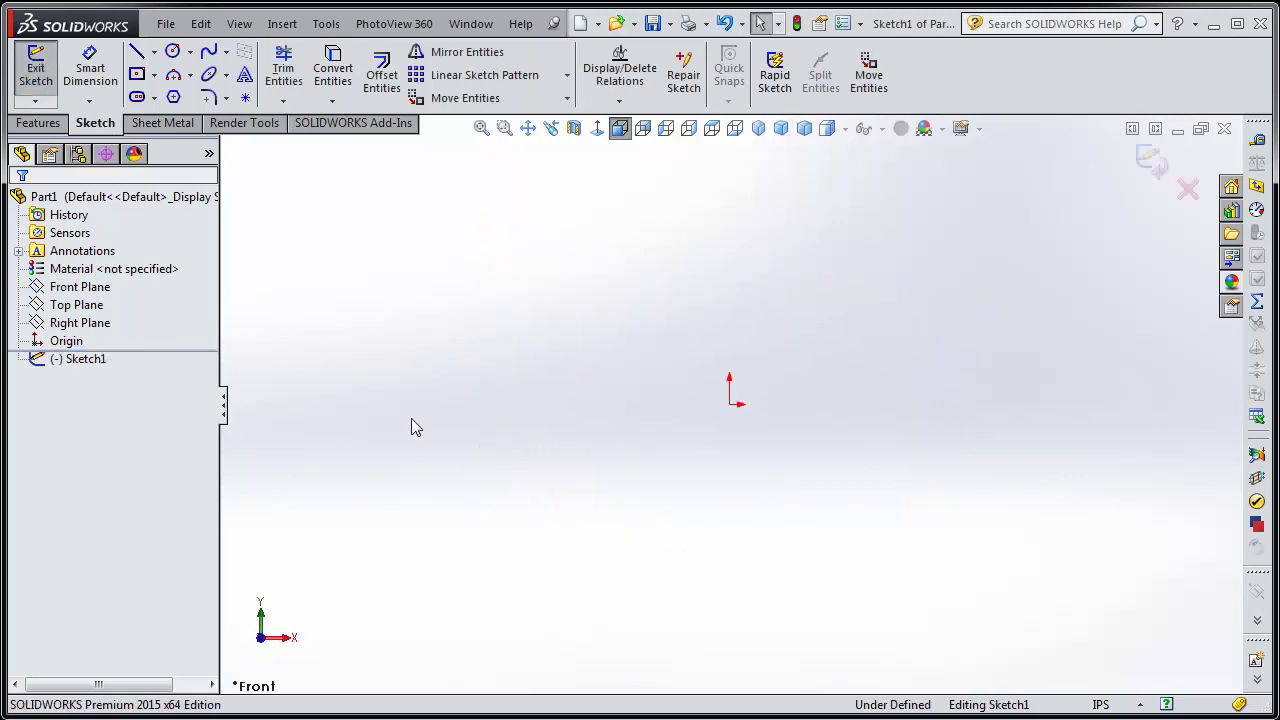
{"action": "left_click", "coordinate": [137, 51]}
{"action": "left_click", "coordinate": [488, 478]}
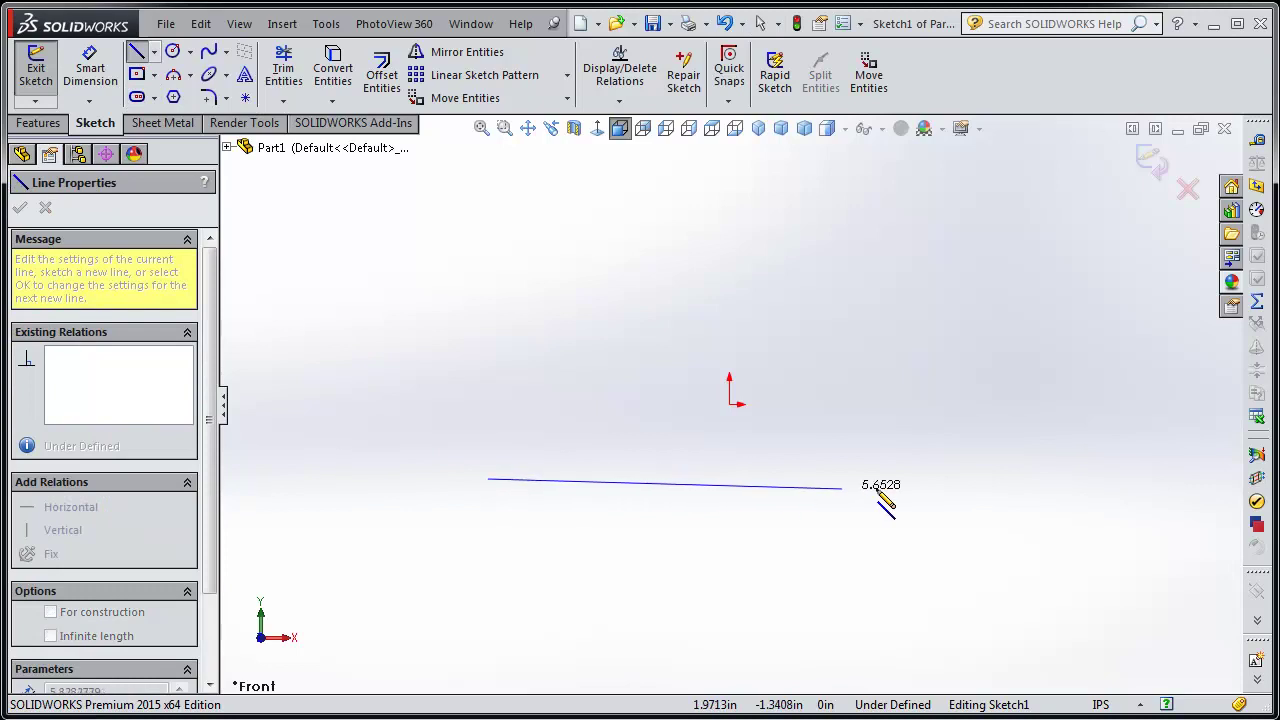
{"action": "left_click", "coordinate": [1017, 478]}
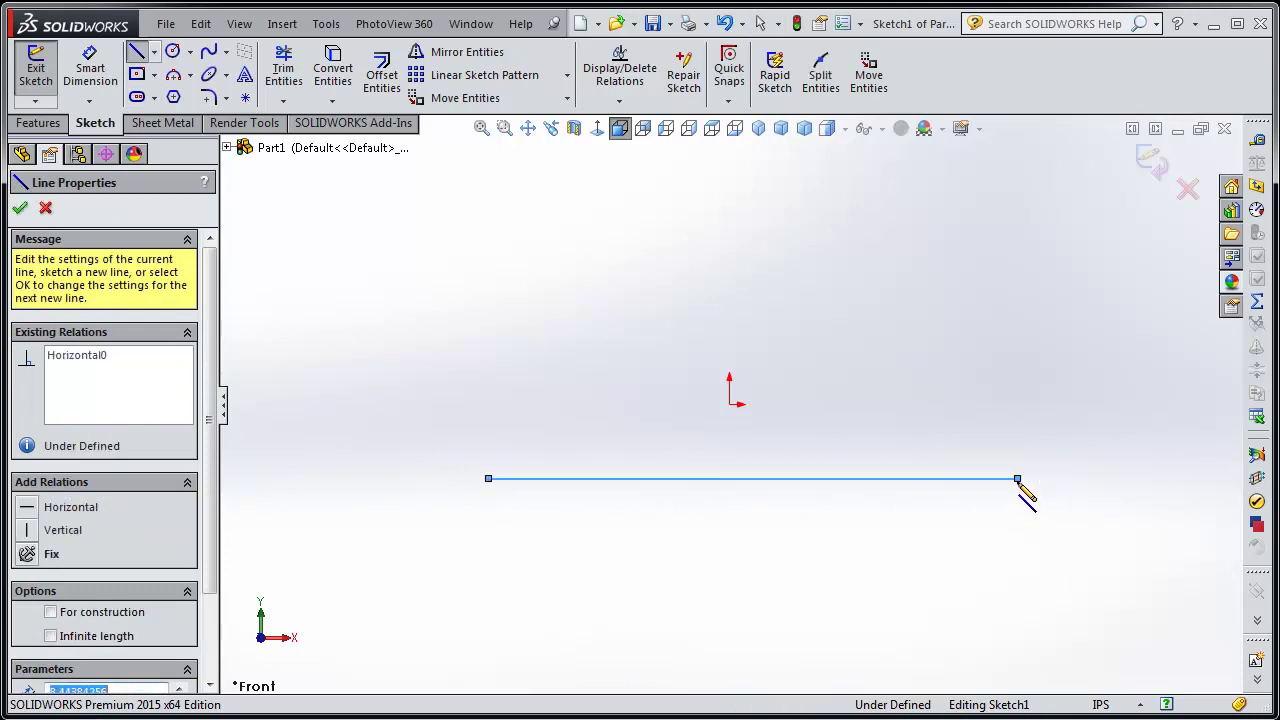
{"action": "key", "text": "Escape"}
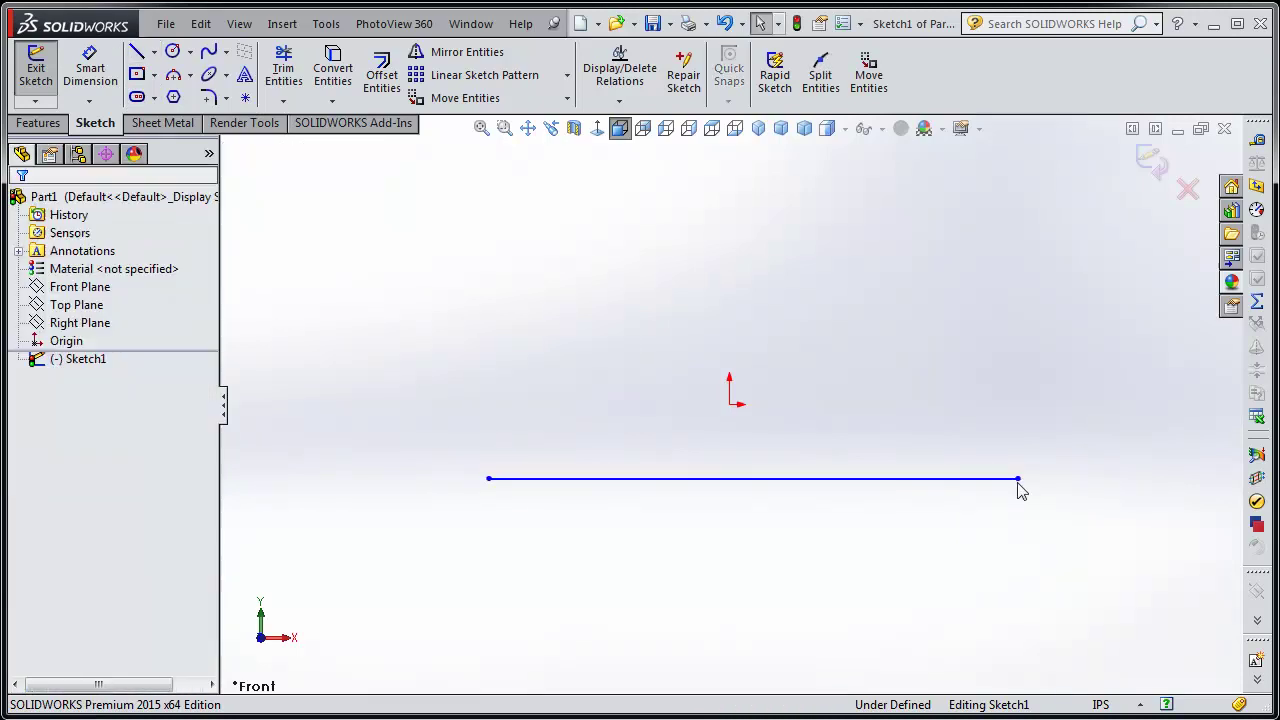
Add a Midpoint relation between the horizontal line and the origin.
{"action": "left_click", "coordinate": [832, 479]}
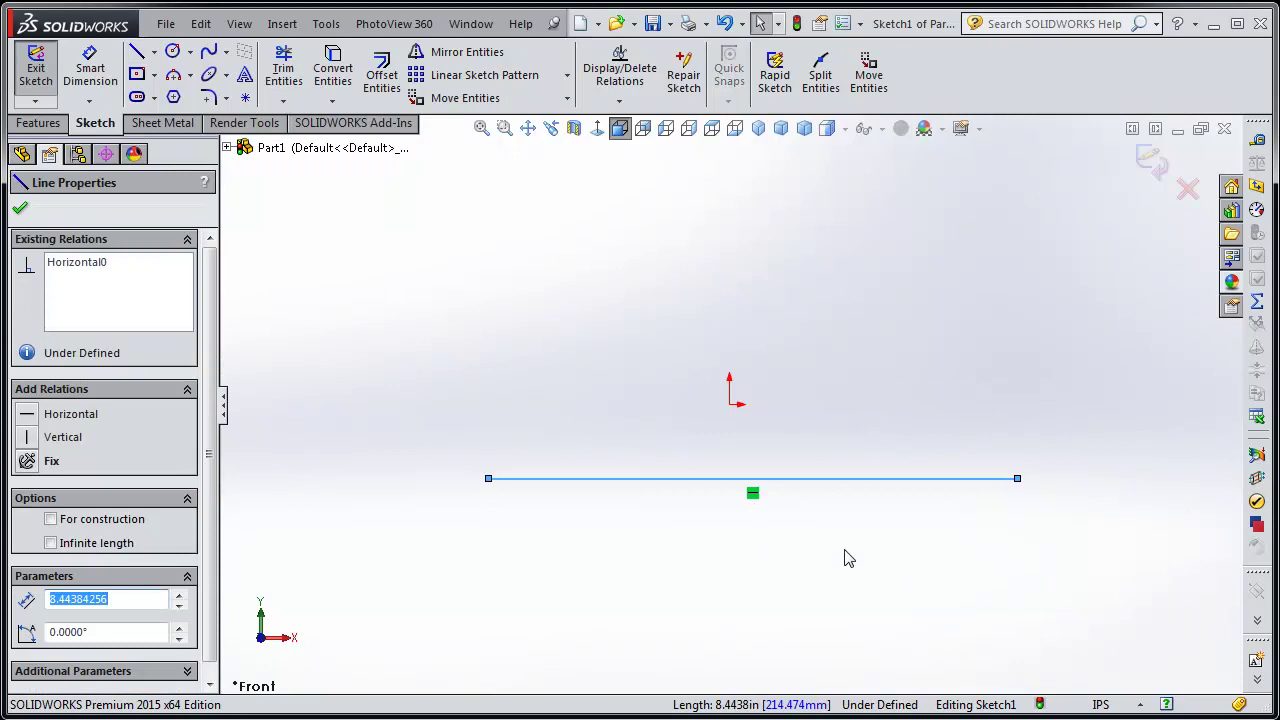
{"action": "left_click", "coordinate": [846, 557]}
{"action": "left_click", "coordinate": [849, 486]}
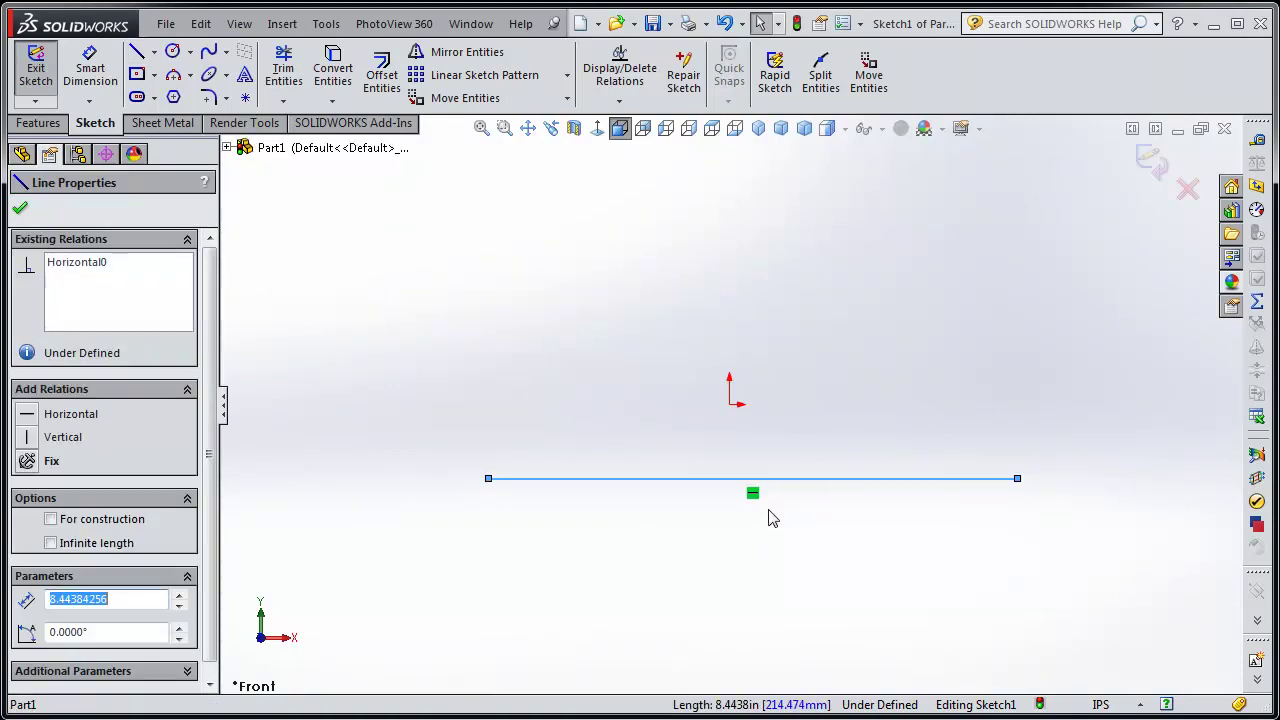
{"action": "left_click", "coordinate": [730, 404], "text": "ctrl"}
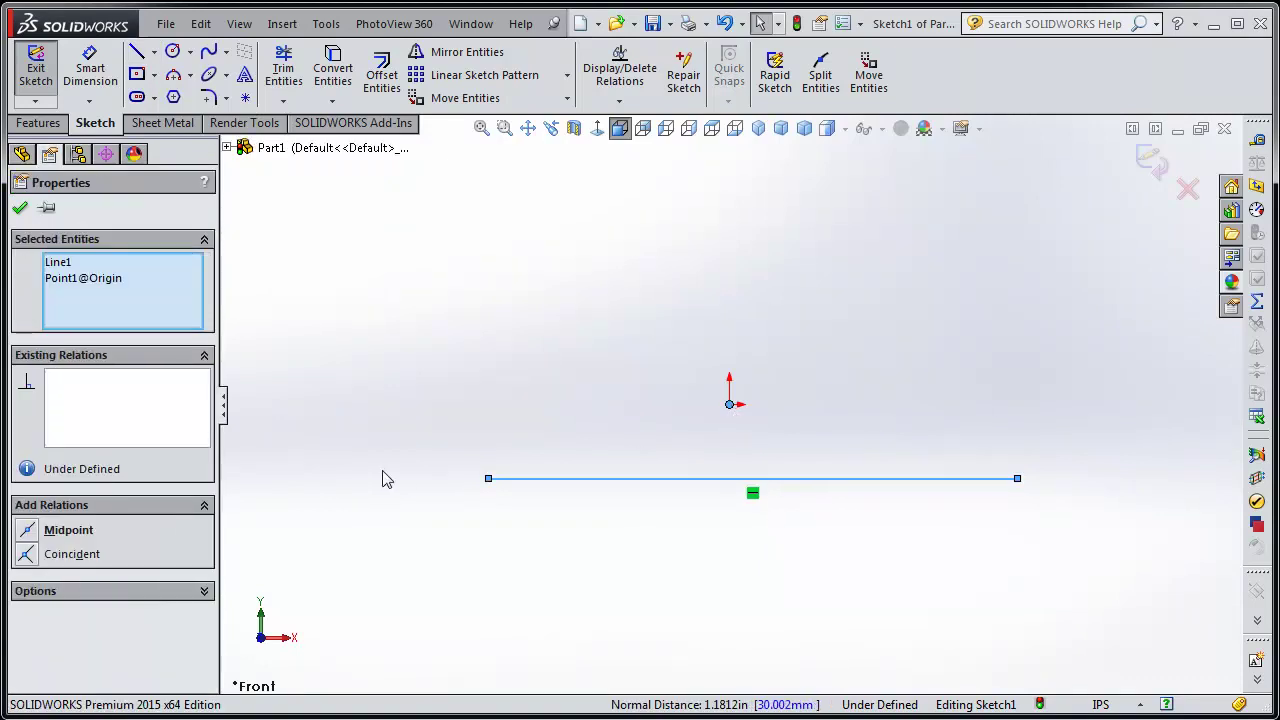
{"action": "left_click", "coordinate": [28, 534]}
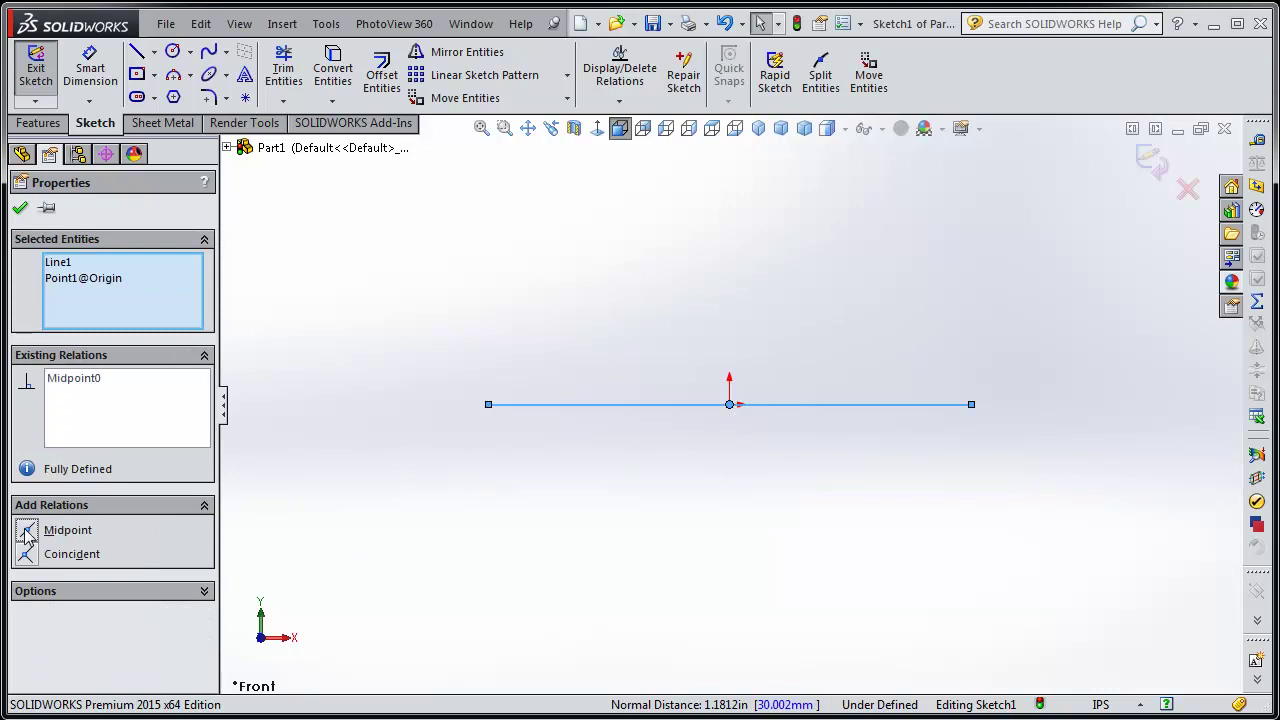
{"action": "left_click", "coordinate": [494, 543]}
Sketch vertical lines down from the horizontal line's ends, about 3 in long at its left end and 2.6 in at its right.
{"action": "key", "text": "l"}
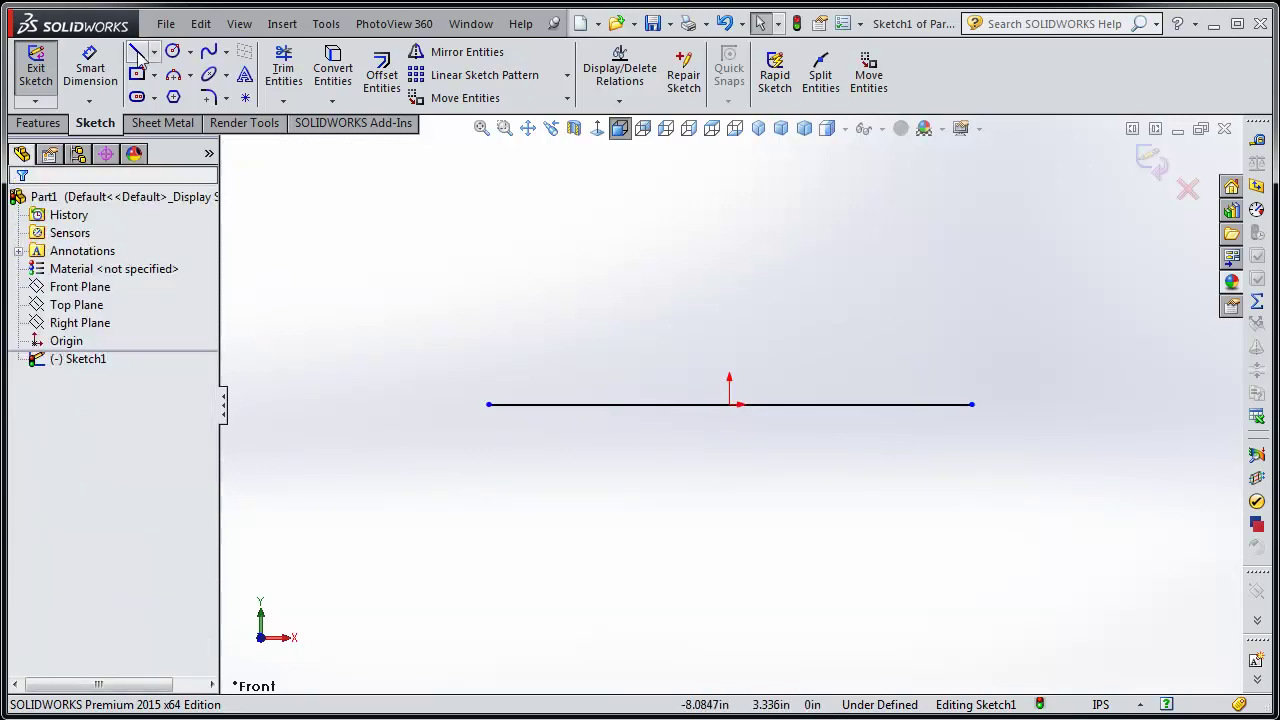
{"action": "left_click", "coordinate": [489, 404]}
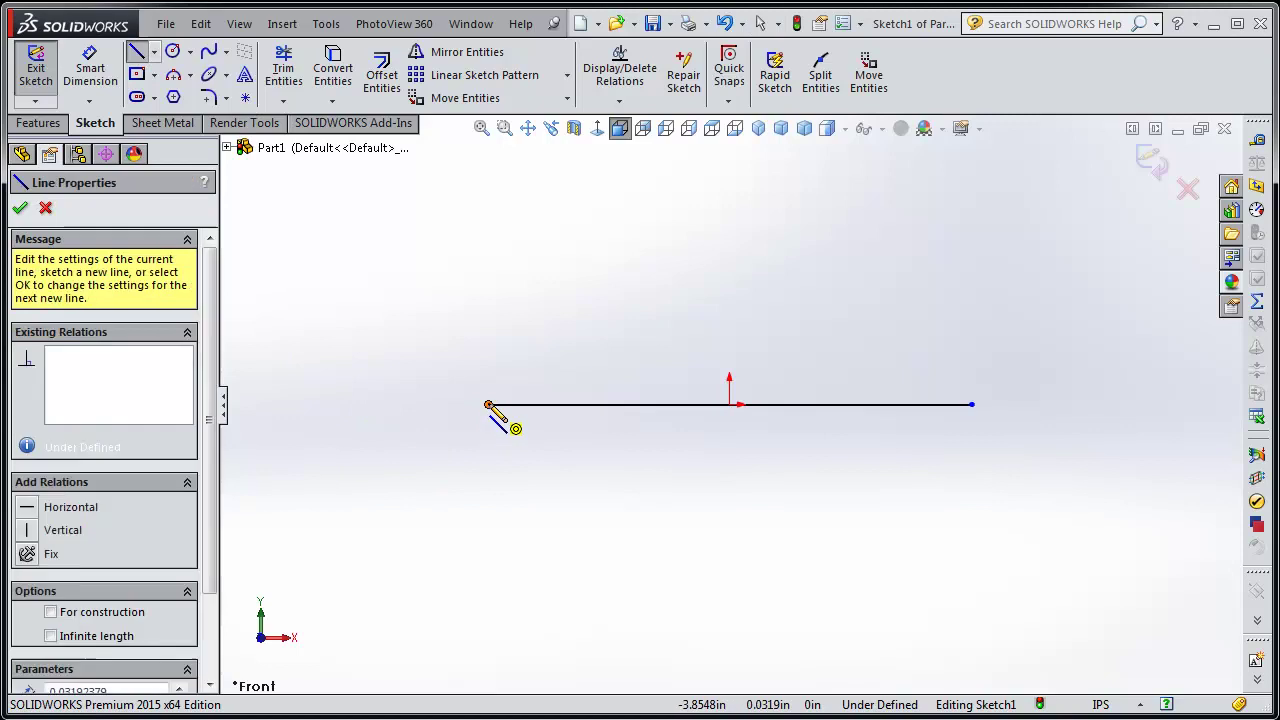
{"action": "left_click", "coordinate": [489, 591]}
{"action": "key", "text": "Escape"}
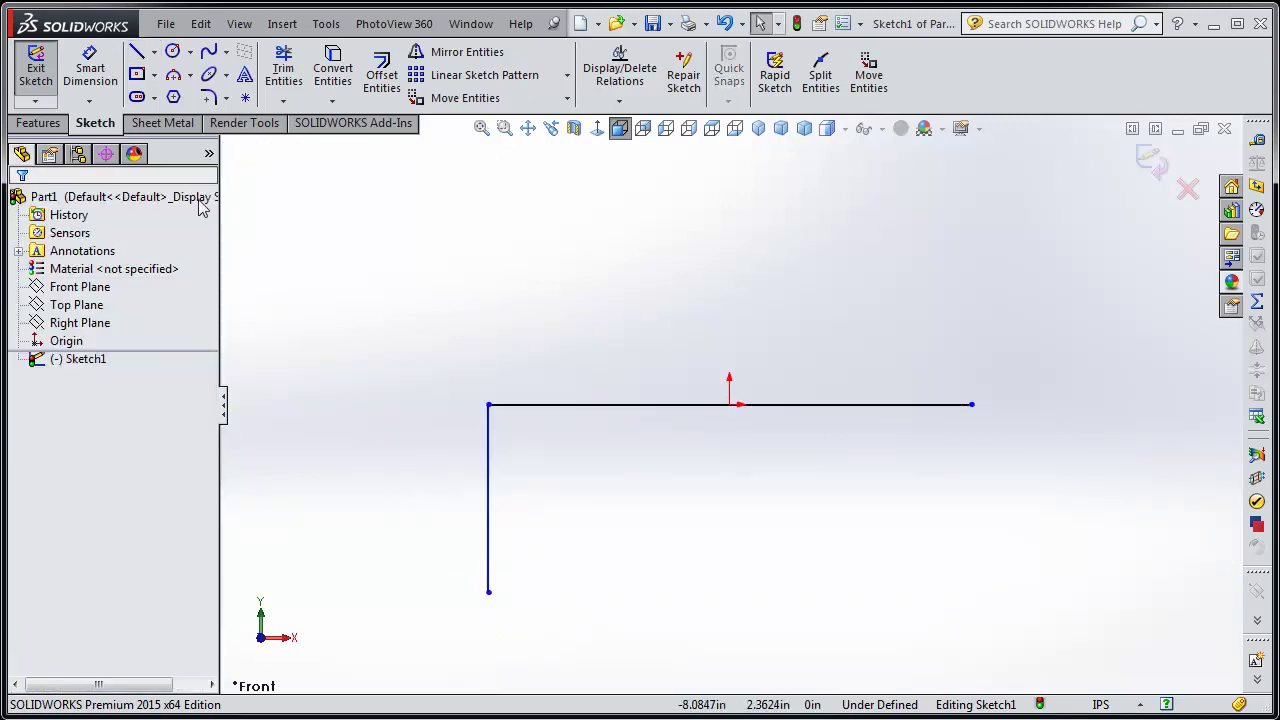
{"action": "left_click", "coordinate": [137, 51]}
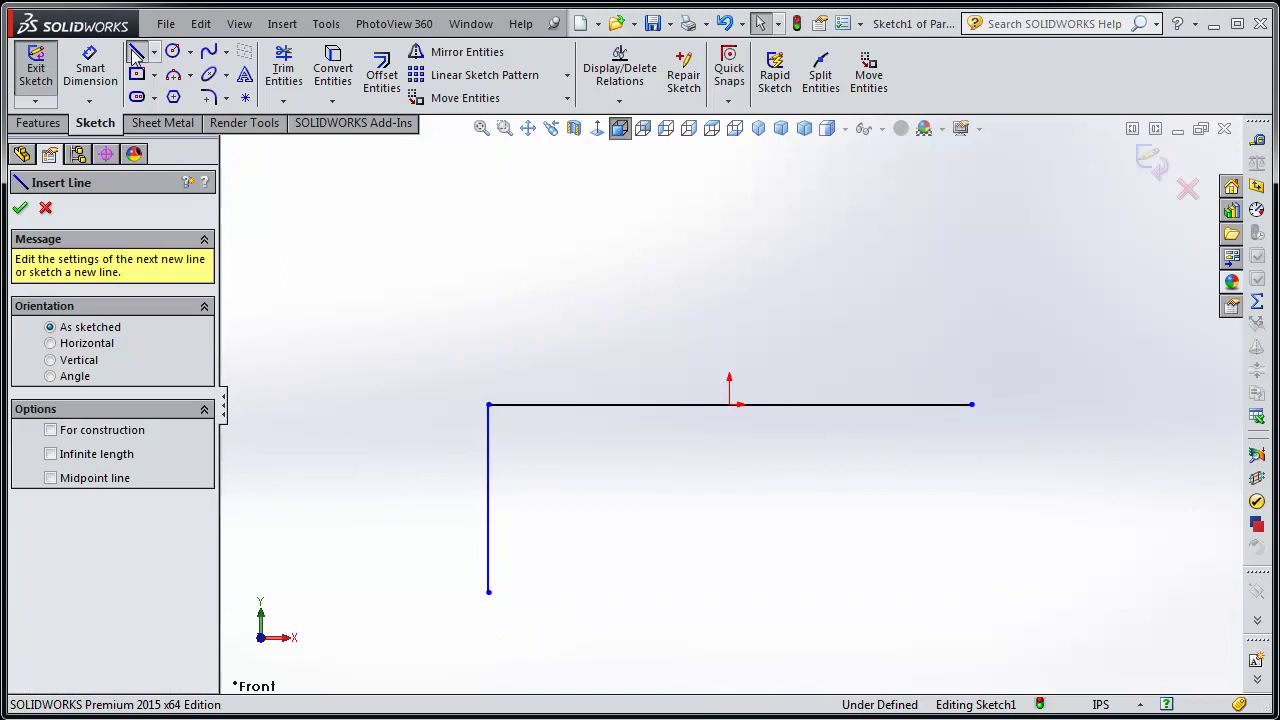
{"action": "left_click", "coordinate": [971, 405]}
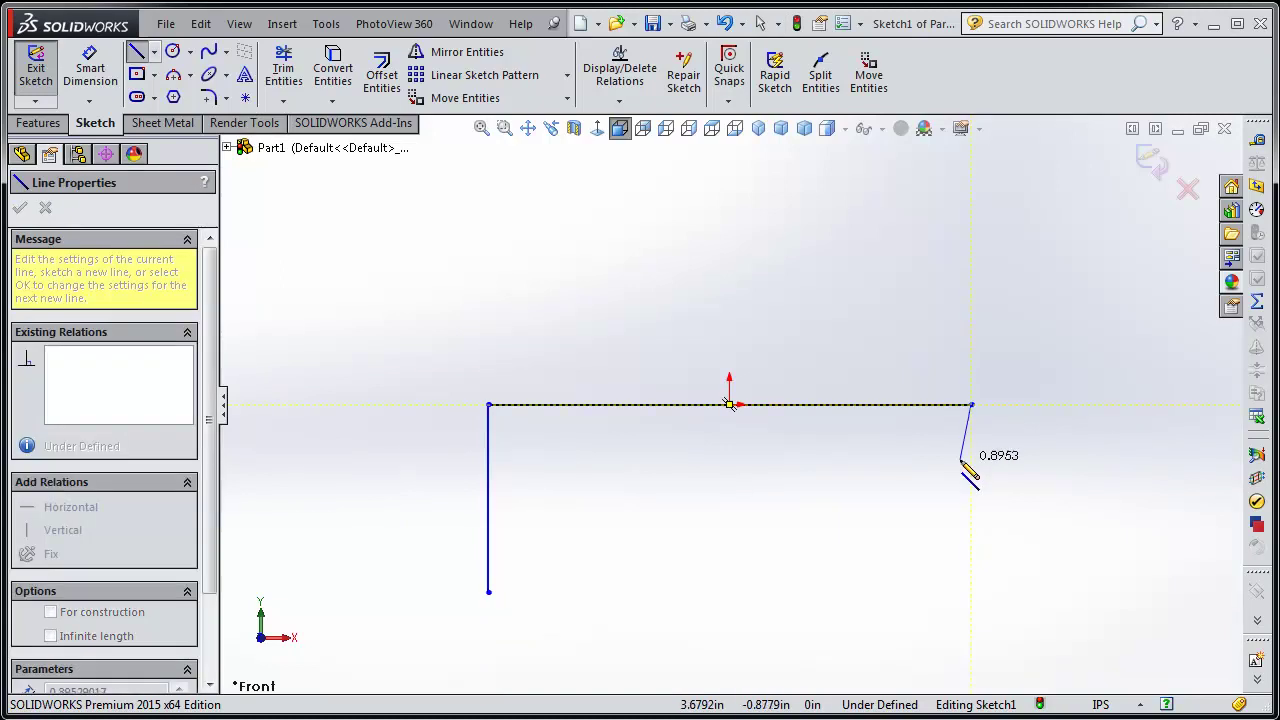
{"action": "left_click", "coordinate": [971, 569]}
{"action": "key", "text": "Escape"}
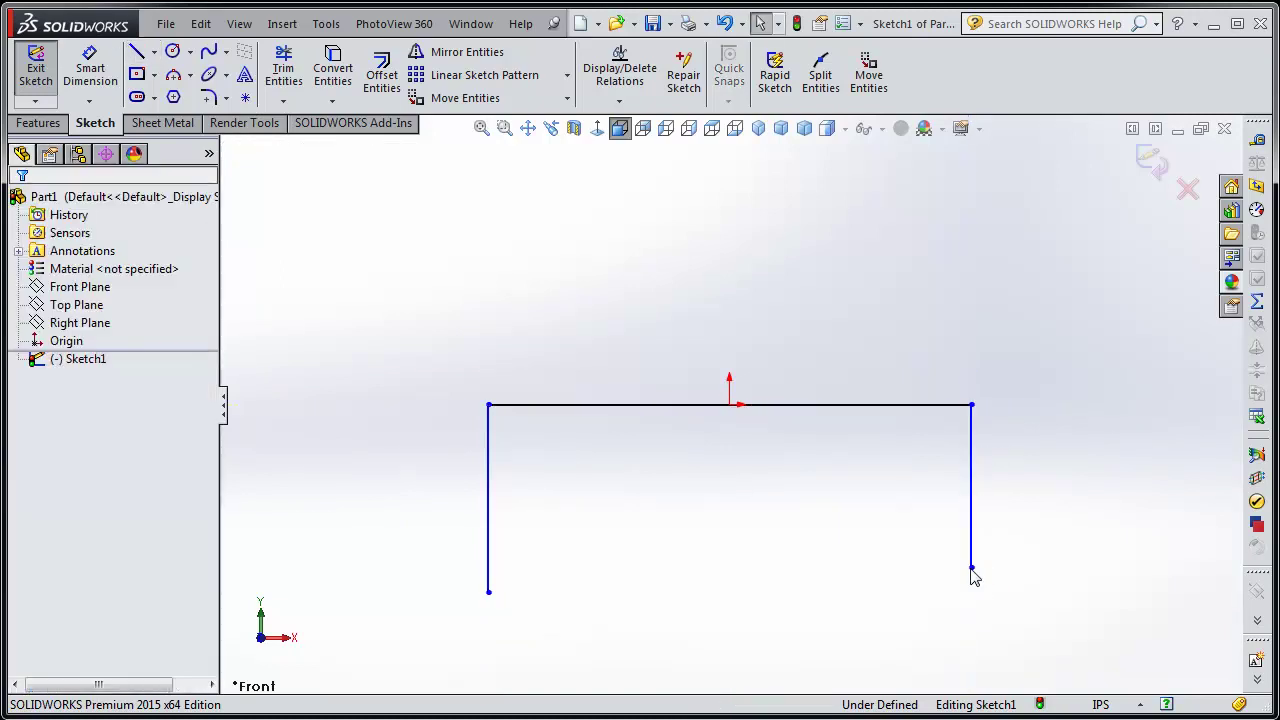
Add an Equal relation between the two vertical lines of the profile.
{"action": "left_click", "coordinate": [977, 498]}
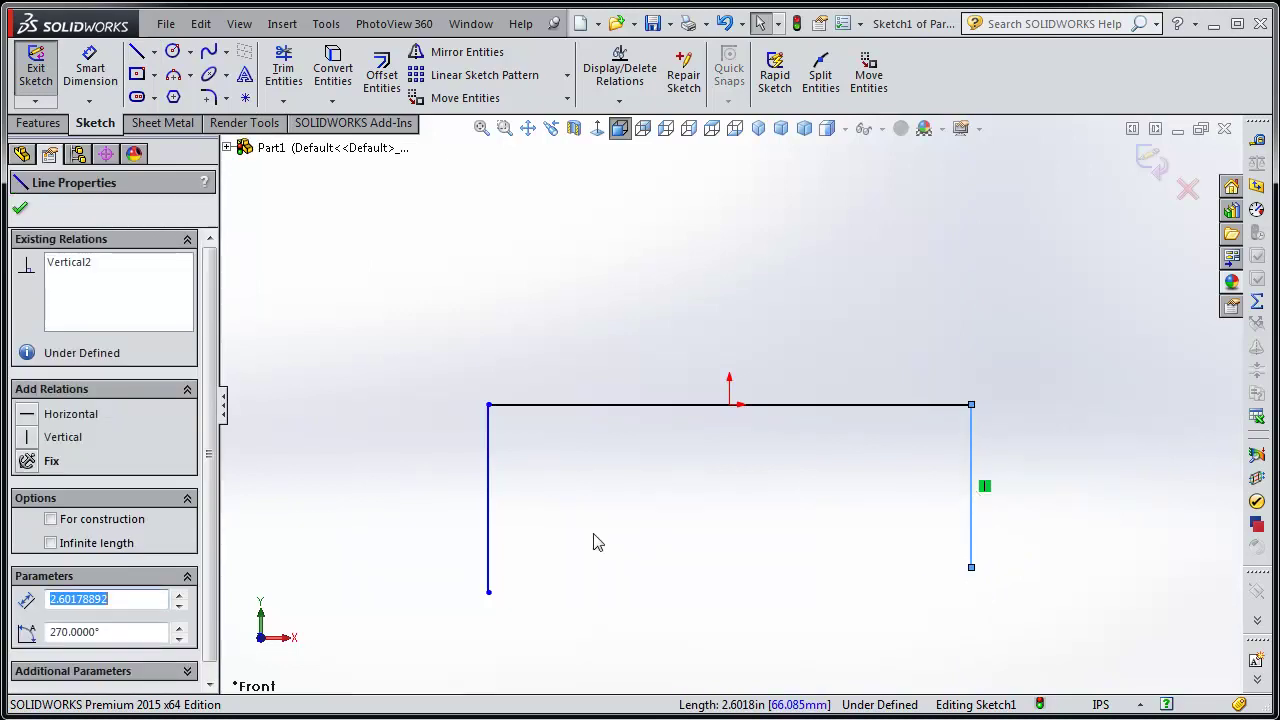
{"action": "left_click", "coordinate": [489, 517], "text": "ctrl"}
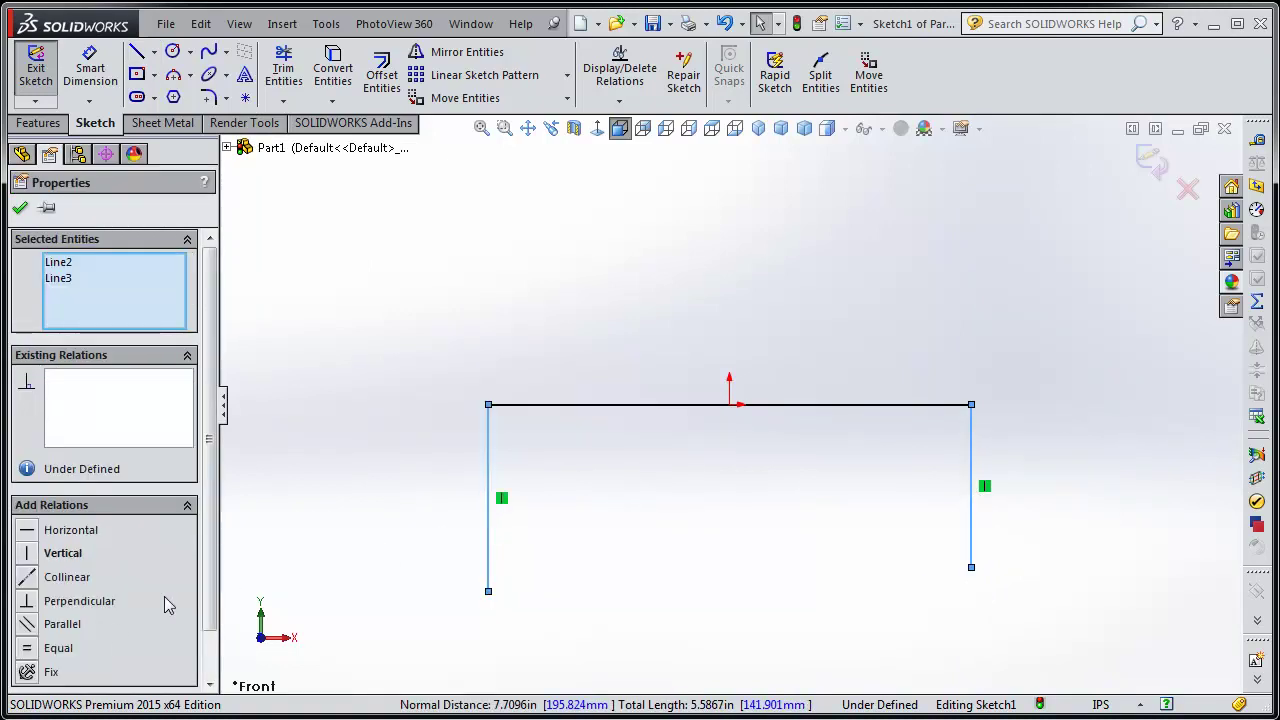
{"action": "left_click", "coordinate": [27, 647]}
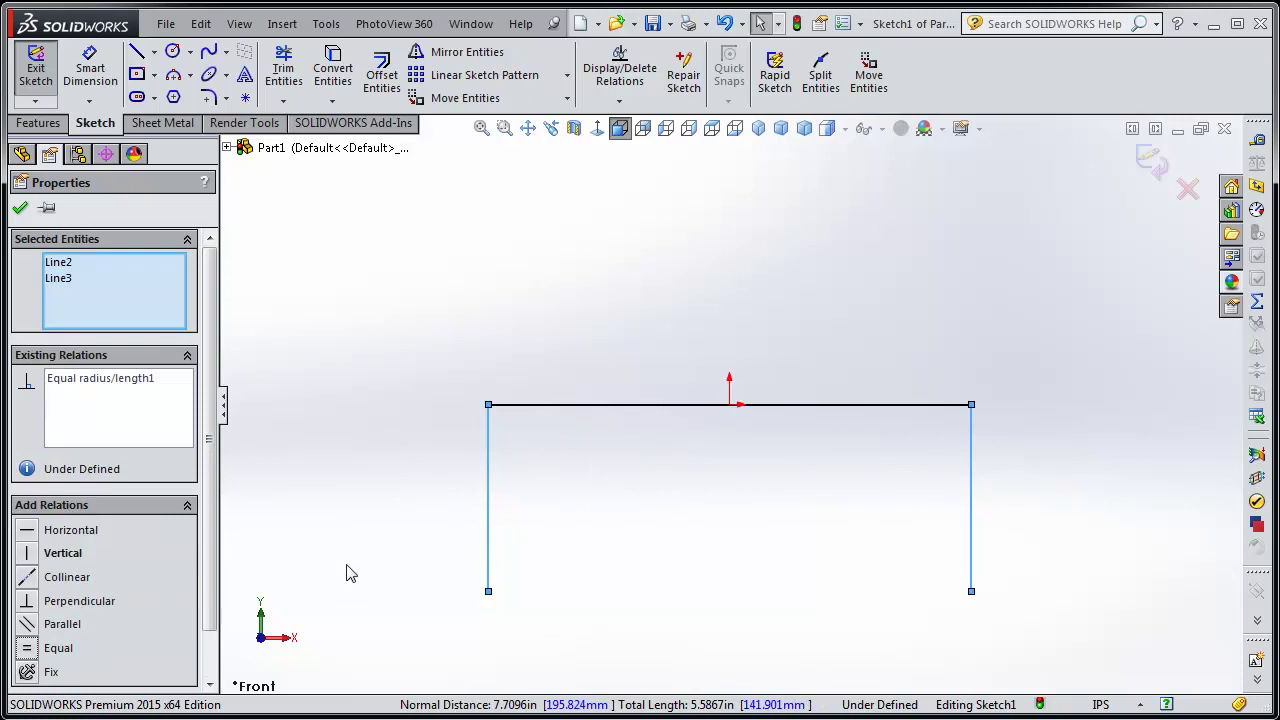
{"action": "left_click", "coordinate": [350, 573]}
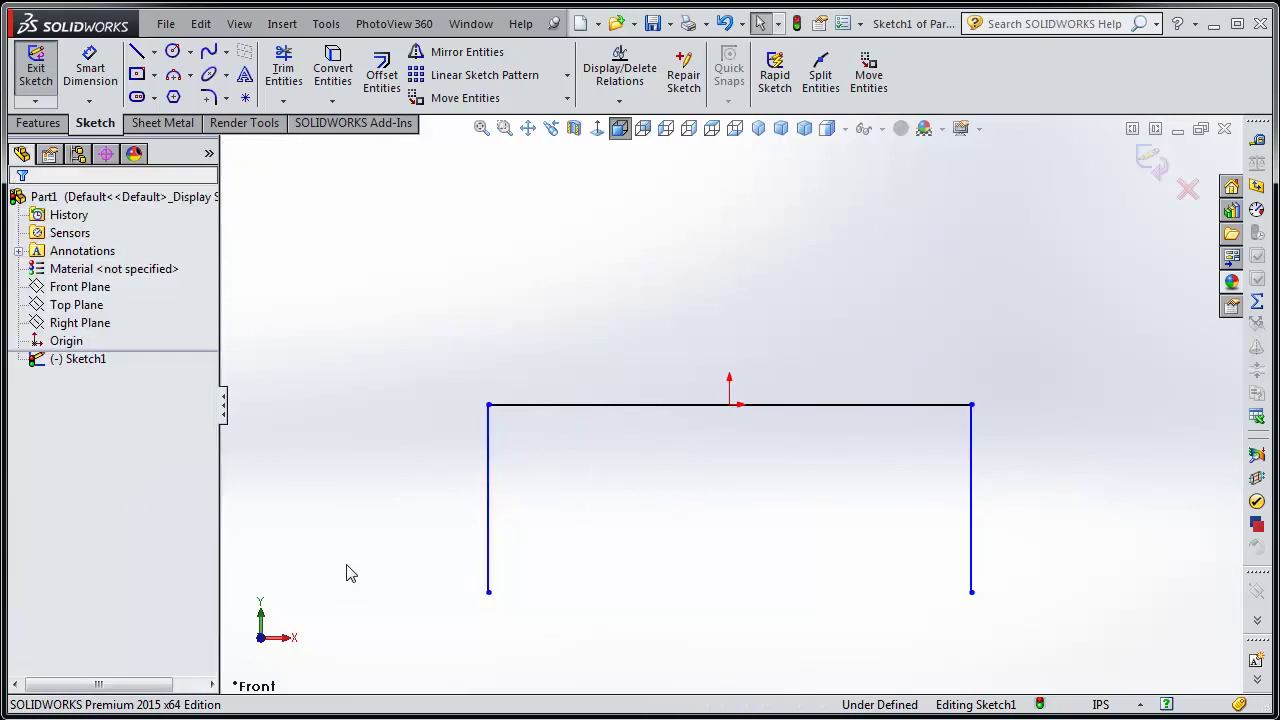
Dimension the horizontal line's length as 11 in.
{"action": "left_click", "coordinate": [90, 70]}
{"action": "left_click", "coordinate": [668, 405]}
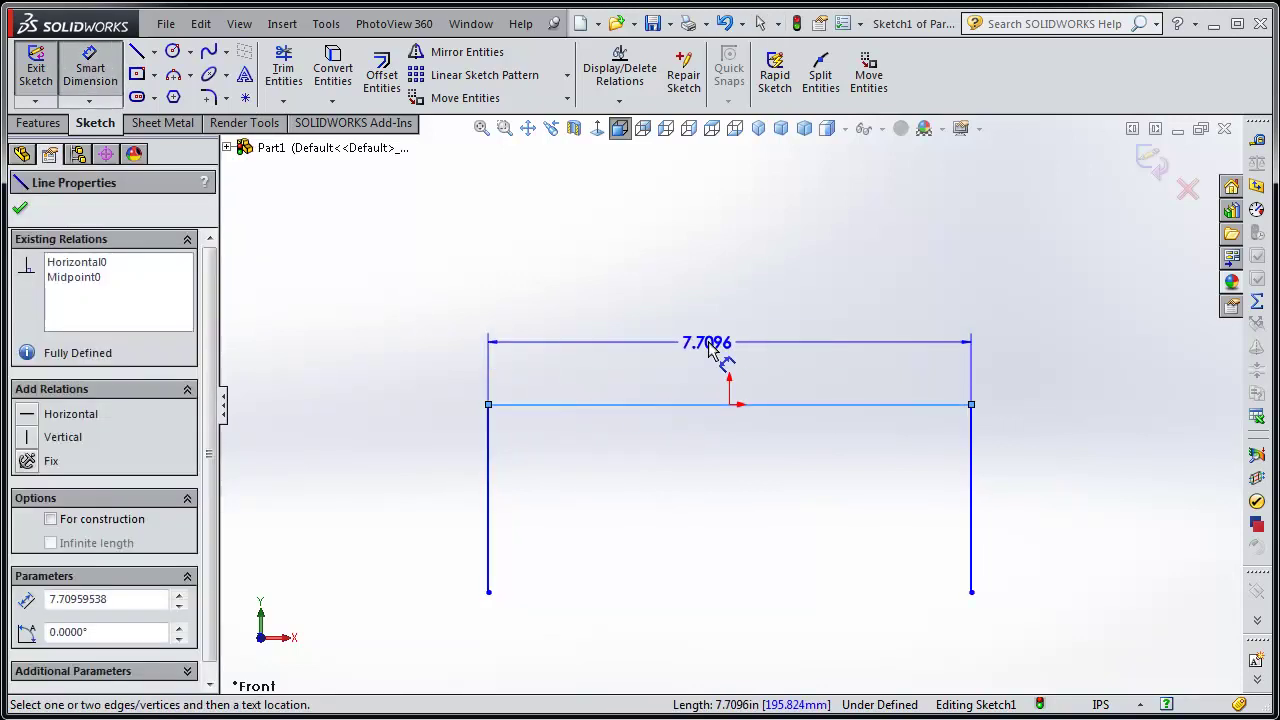
{"action": "left_click", "coordinate": [735, 345]}
{"action": "type", "text": "11"}
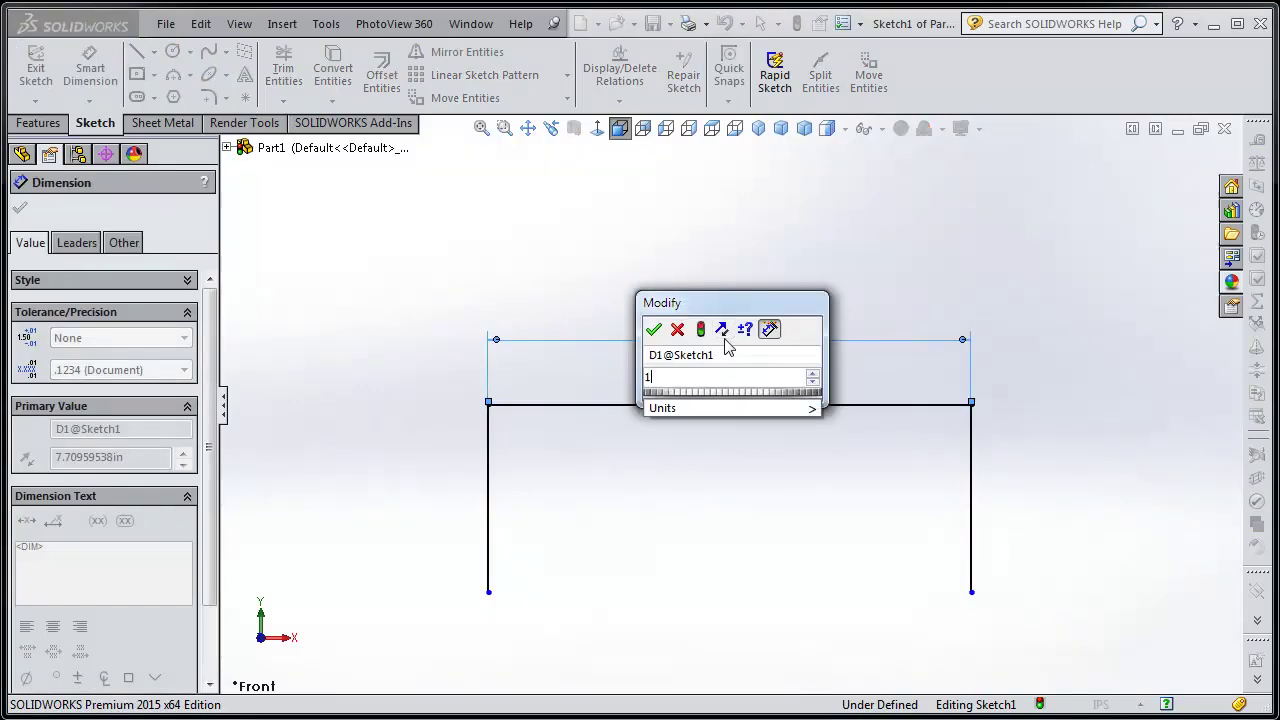
{"action": "left_click", "coordinate": [653, 329]}
Dimension the left vertical line's length as 4 in and exit the sketch.
{"action": "left_click", "coordinate": [489, 497]}
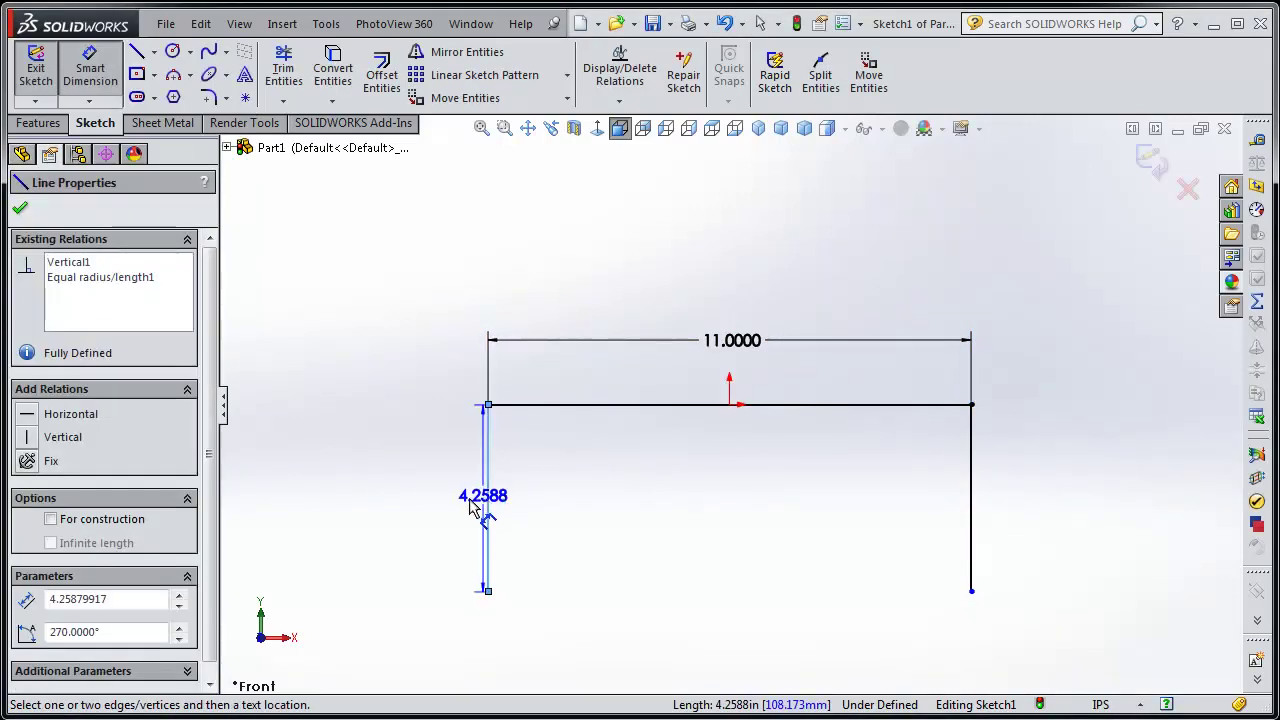
{"action": "left_click", "coordinate": [420, 512]}
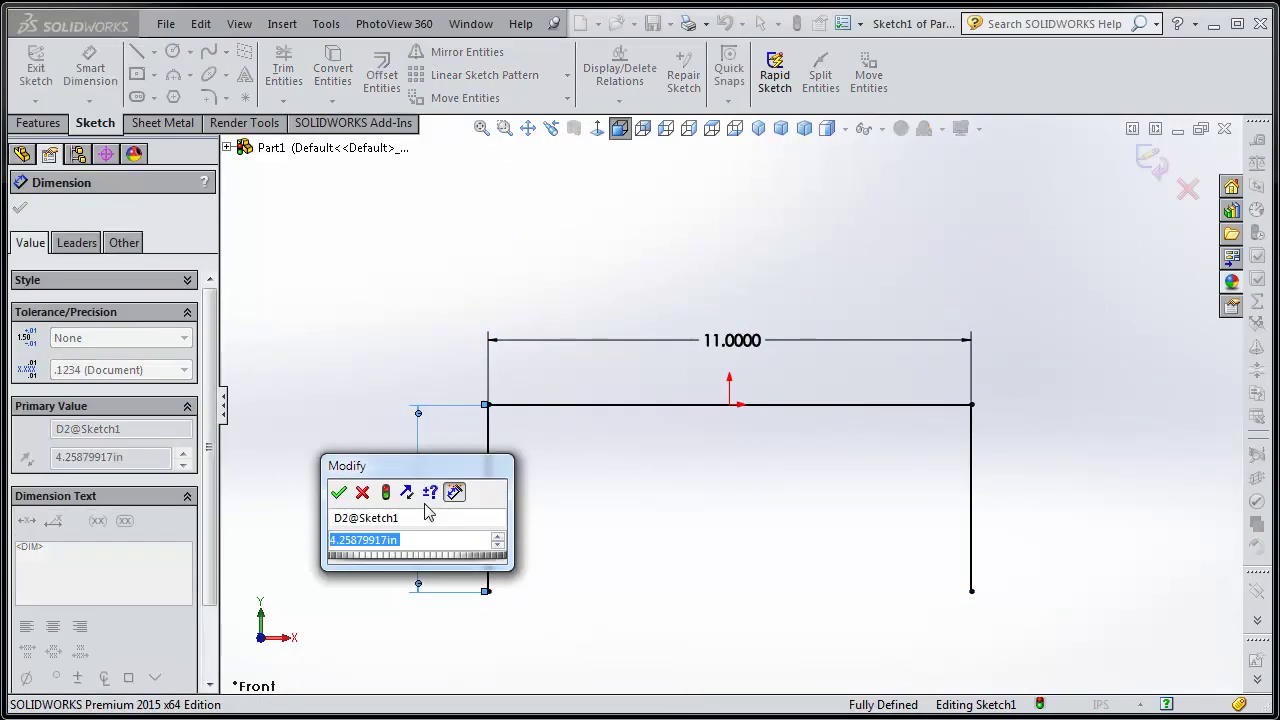
{"action": "type", "text": "4"}
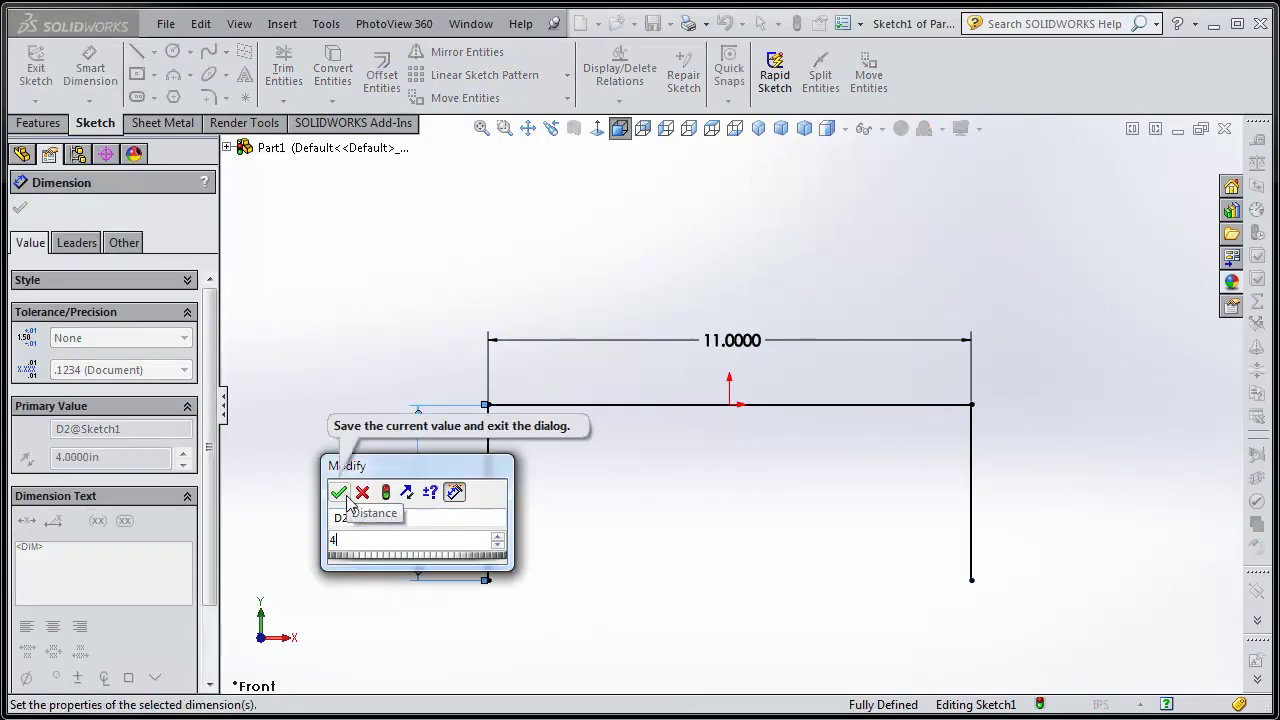
{"action": "left_click", "coordinate": [341, 496]}
{"action": "left_click", "coordinate": [306, 493]}
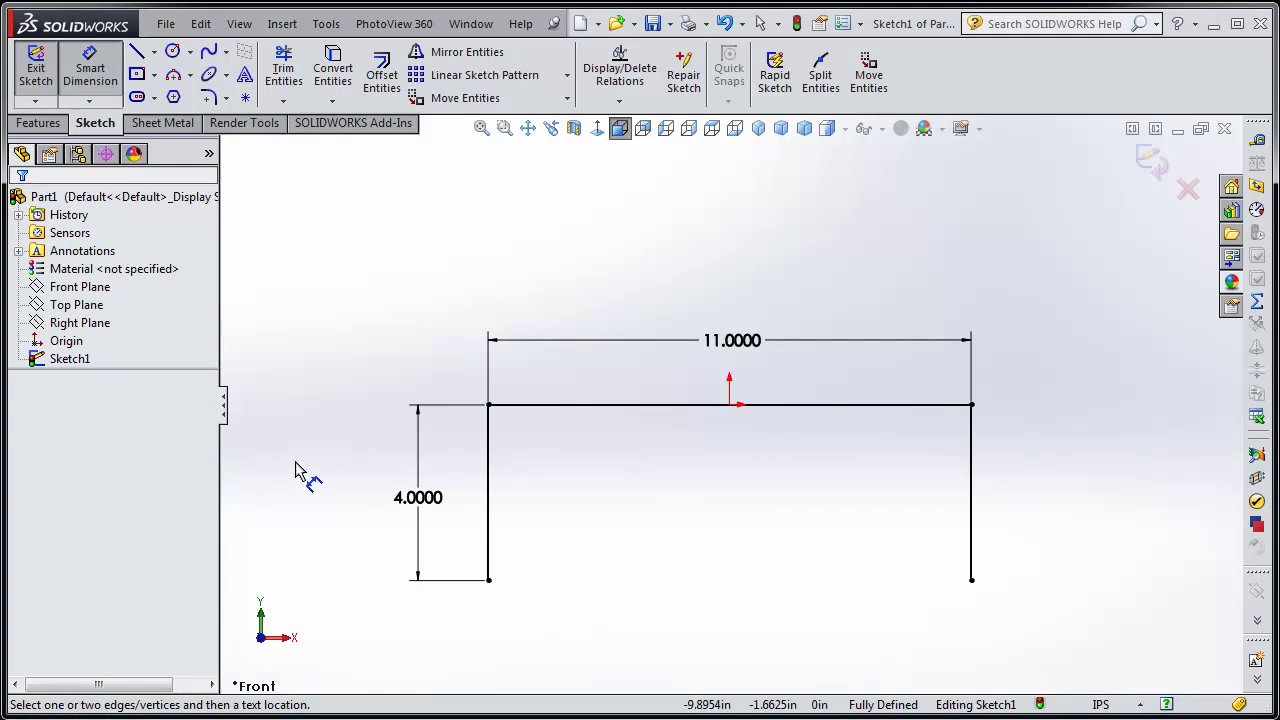
{"action": "key", "text": "Escape"}
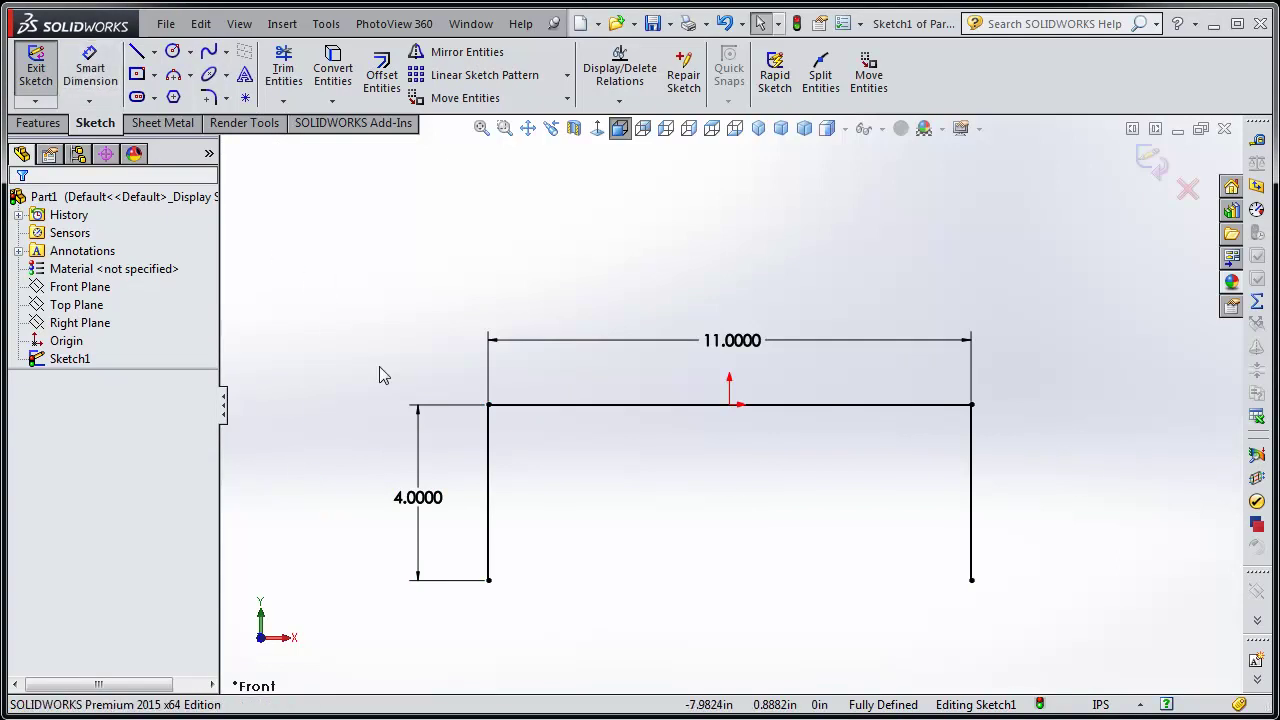
{"action": "left_click", "coordinate": [35, 70]}
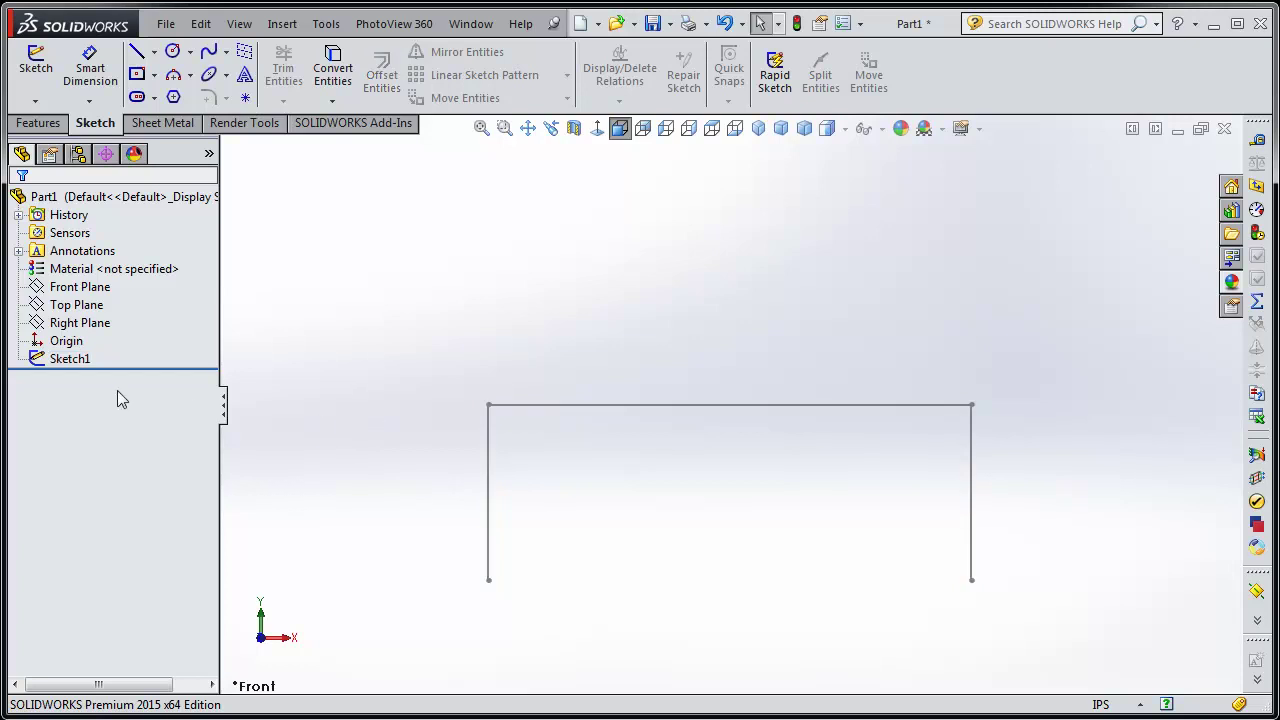
Hide the Sheet Metal tool set from the CommandManager and show it again.
{"action": "left_click", "coordinate": [72, 358]}
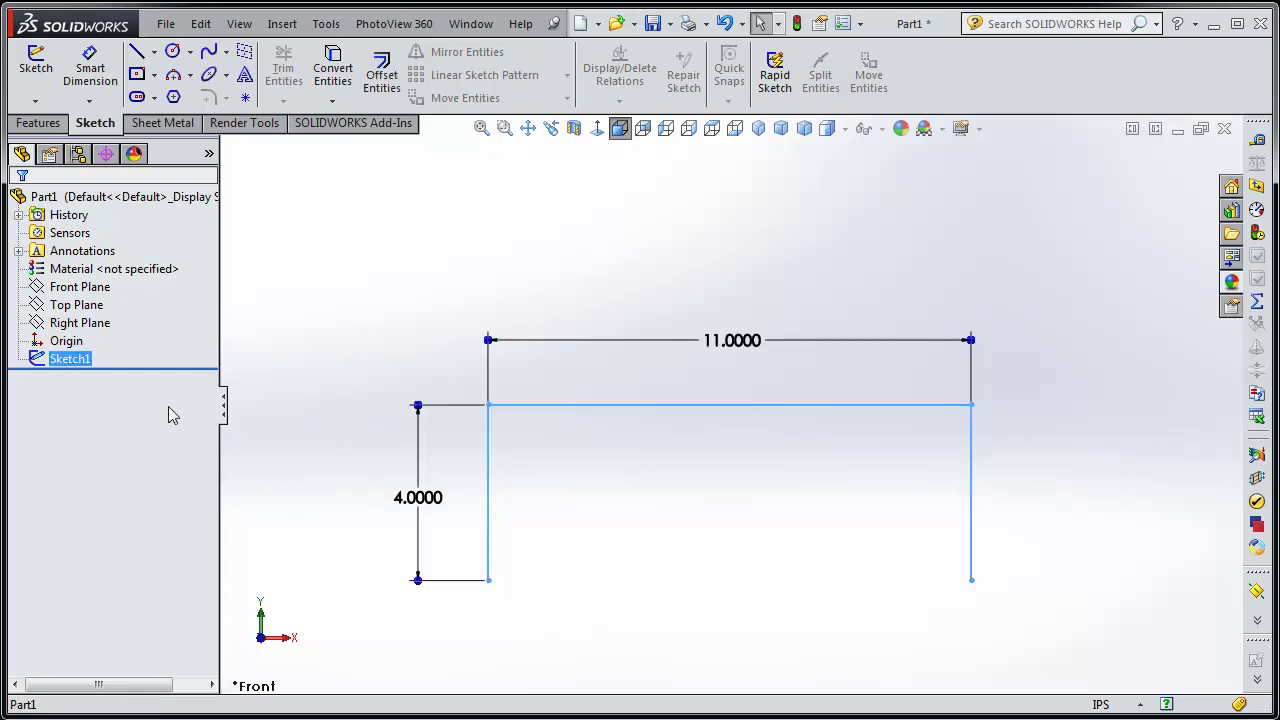
{"action": "right_click", "coordinate": [170, 128]}
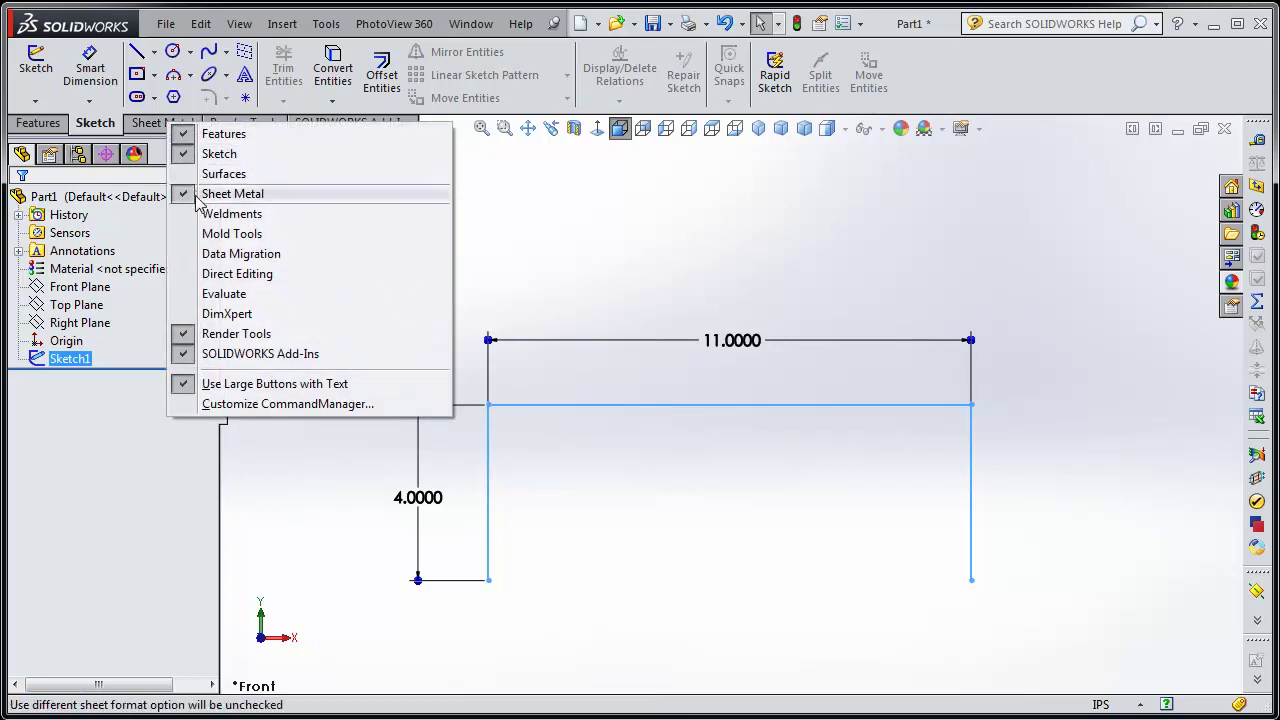
{"action": "left_click", "coordinate": [182, 196]}
{"action": "left_click", "coordinate": [331, 297]}
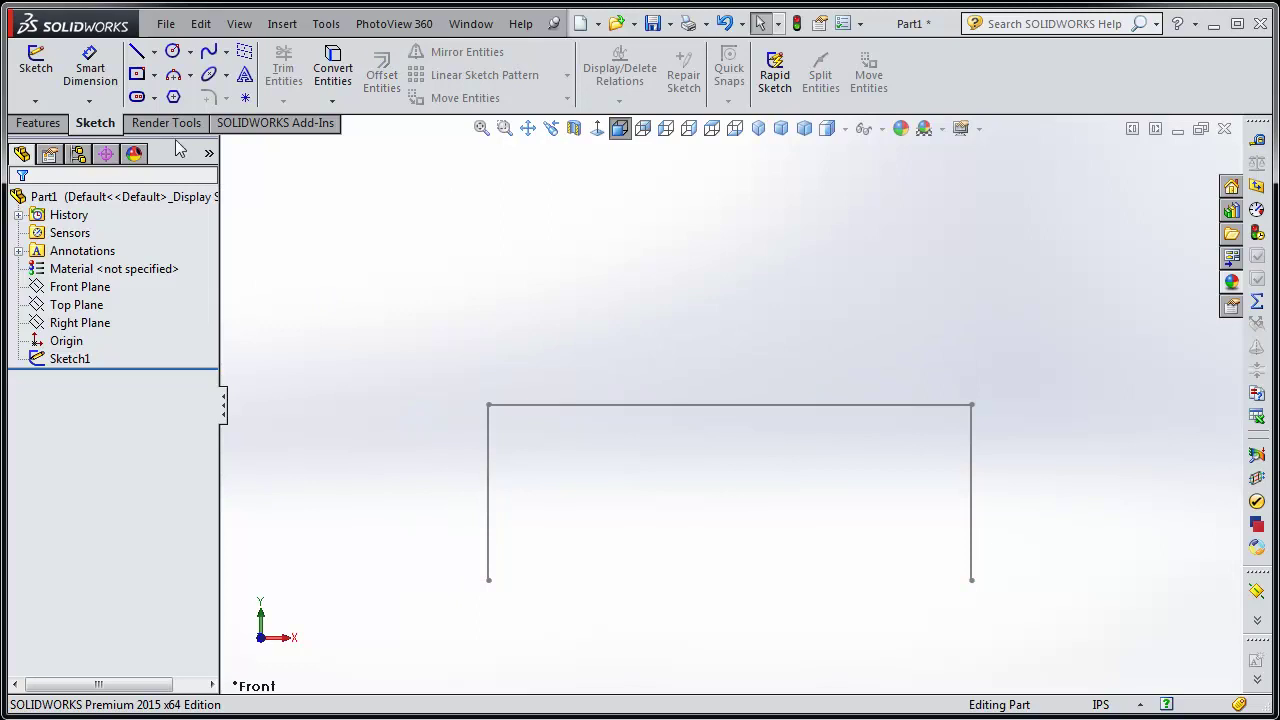
{"action": "right_click", "coordinate": [168, 126]}
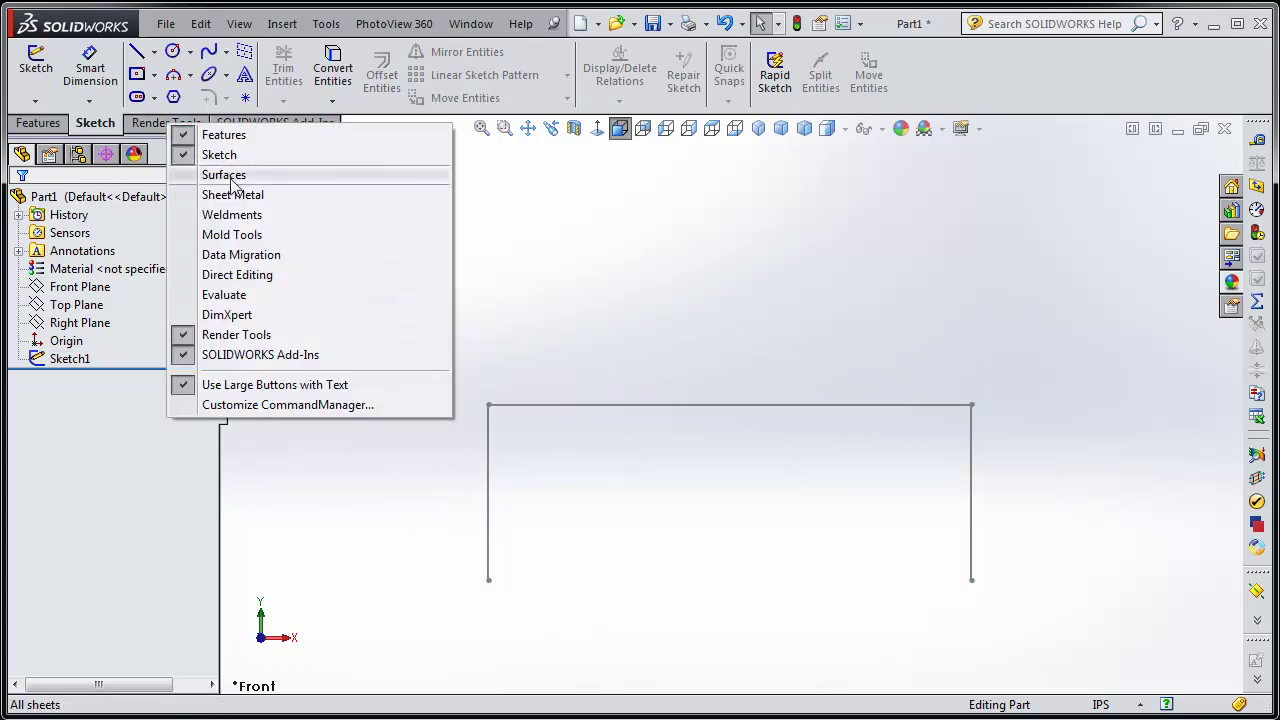
{"action": "left_click", "coordinate": [232, 195]}
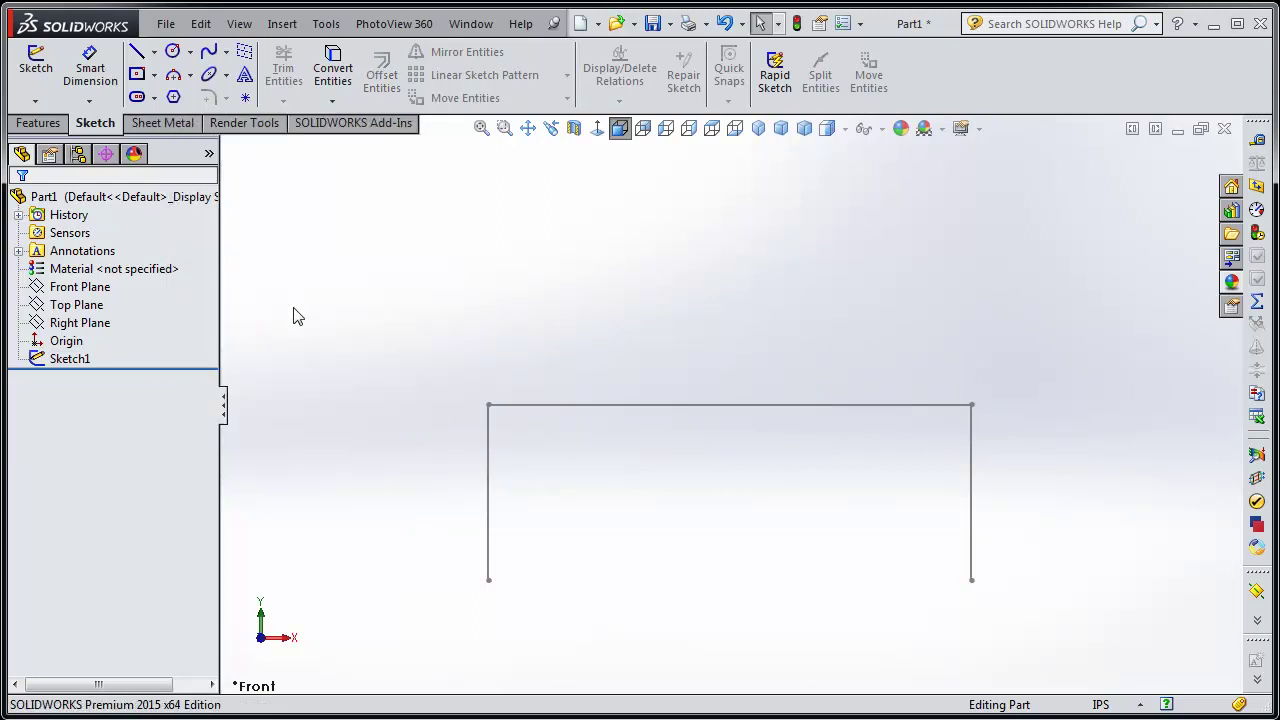
Remove the SOLIDWORKS Add-Ins tool set from the CommandManager.
{"action": "right_click", "coordinate": [330, 126]}
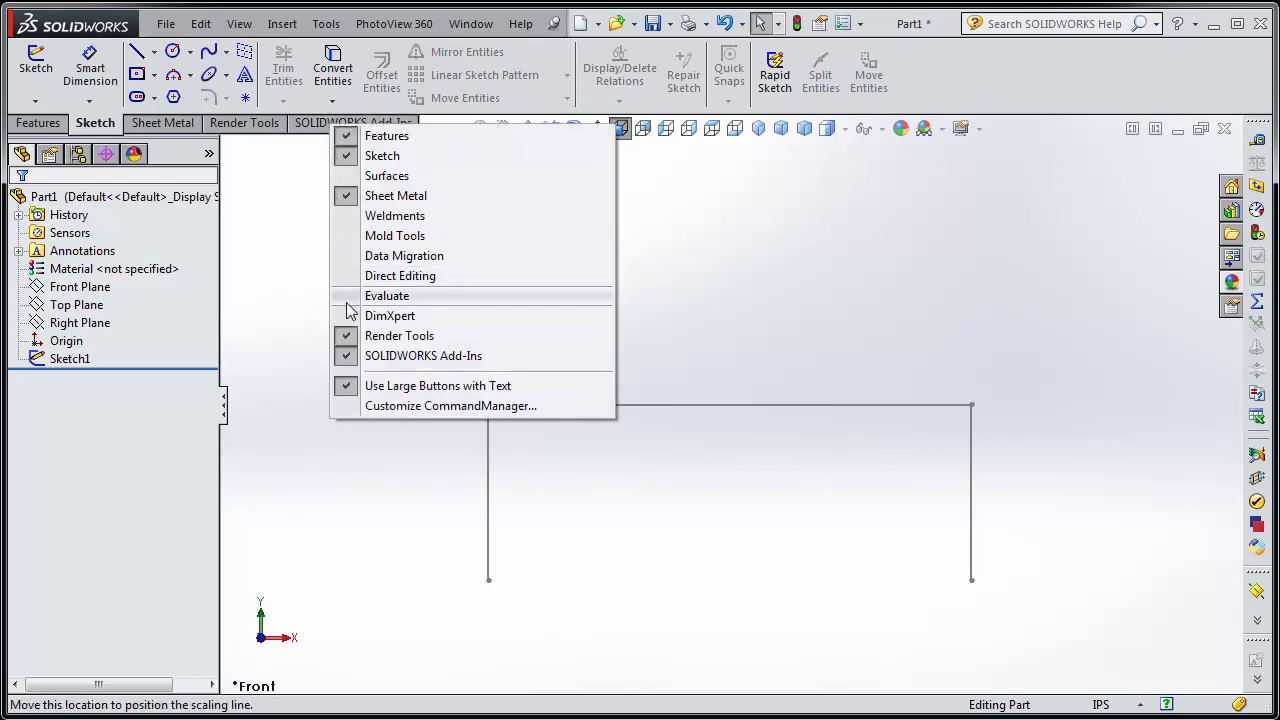
{"action": "left_click", "coordinate": [348, 356]}
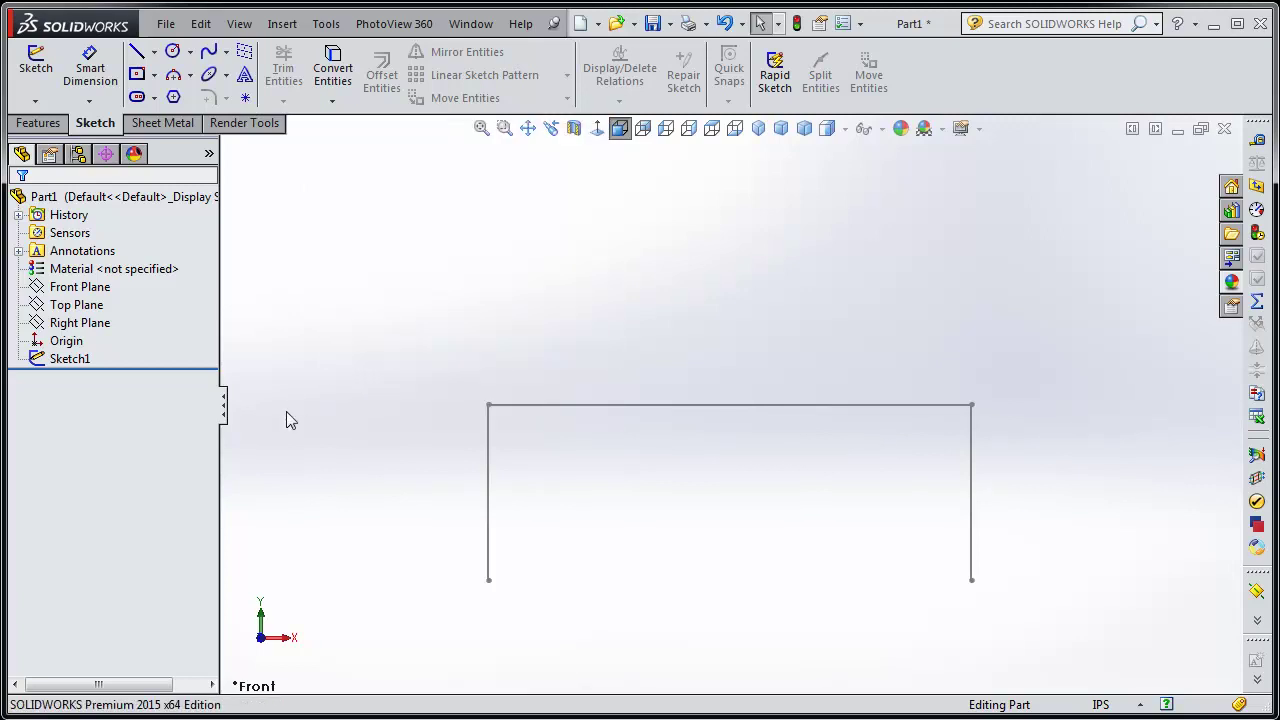
Start a sheet metal Base Flange from the U-shaped sketch with a Blind depth of 6.625 in.
{"action": "left_click", "coordinate": [163, 126]}
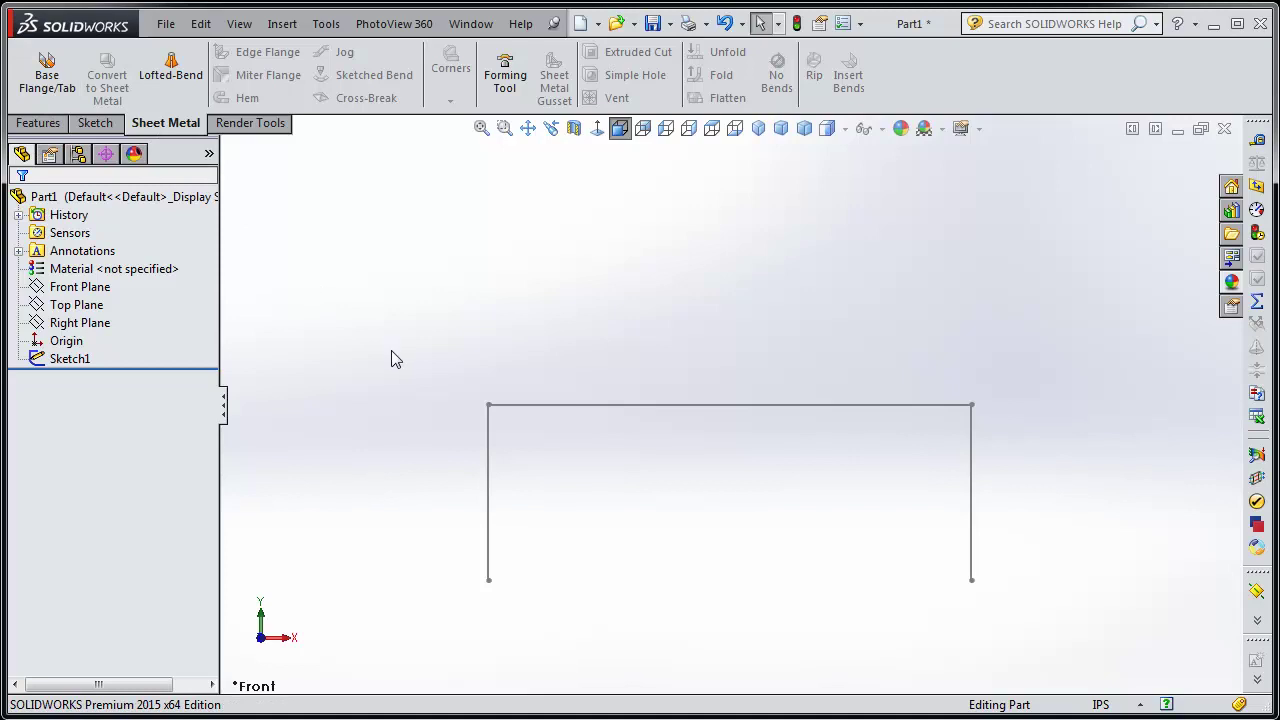
{"action": "left_click", "coordinate": [68, 358]}
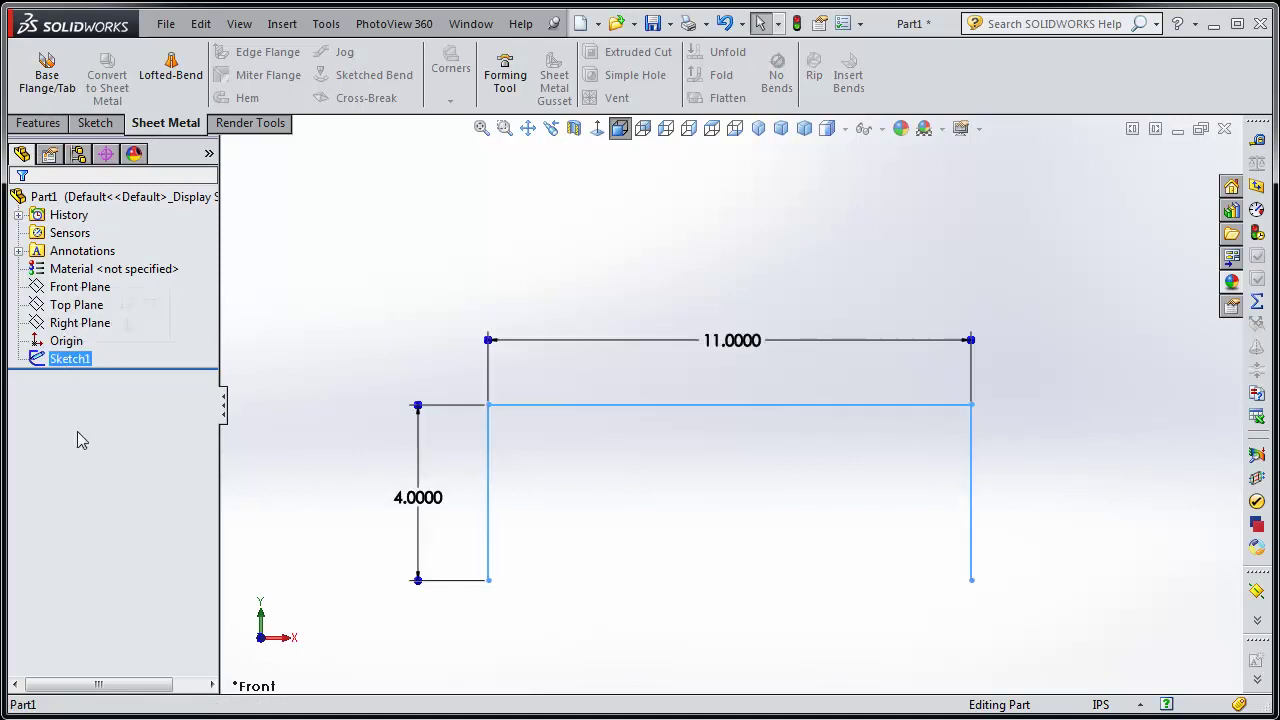
{"action": "left_click", "coordinate": [42, 88]}
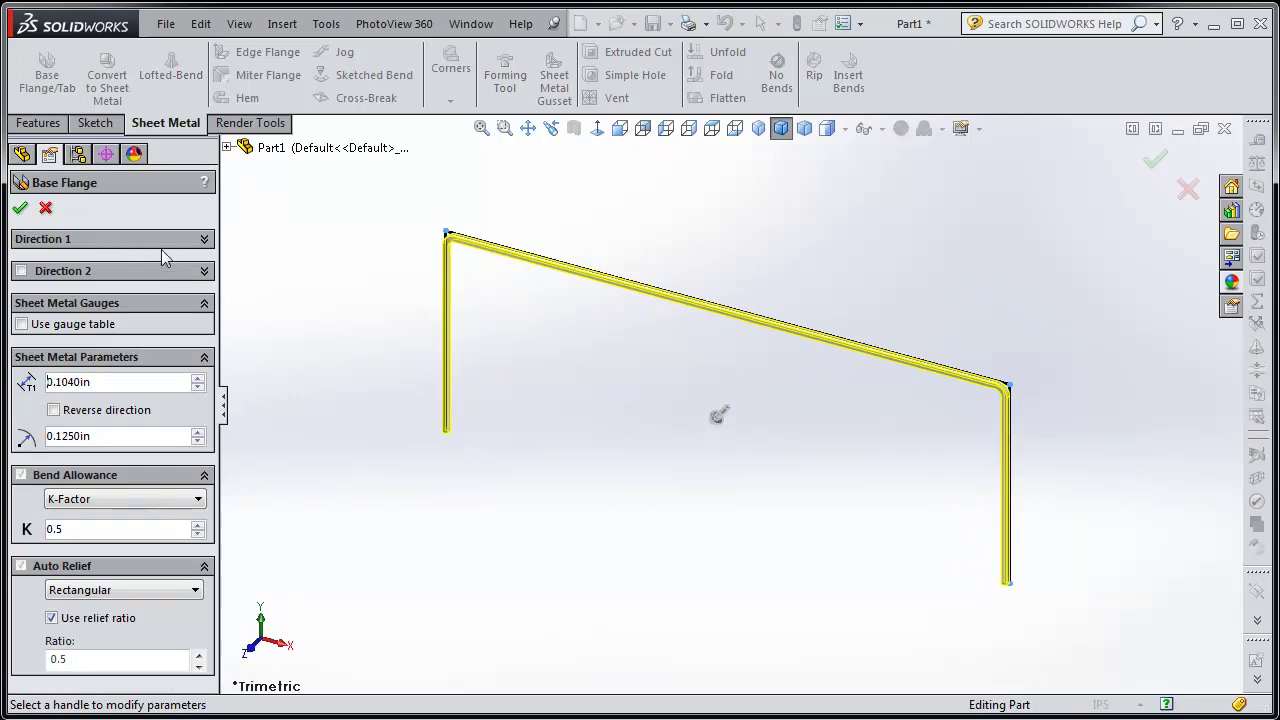
{"action": "left_click", "coordinate": [203, 241]}
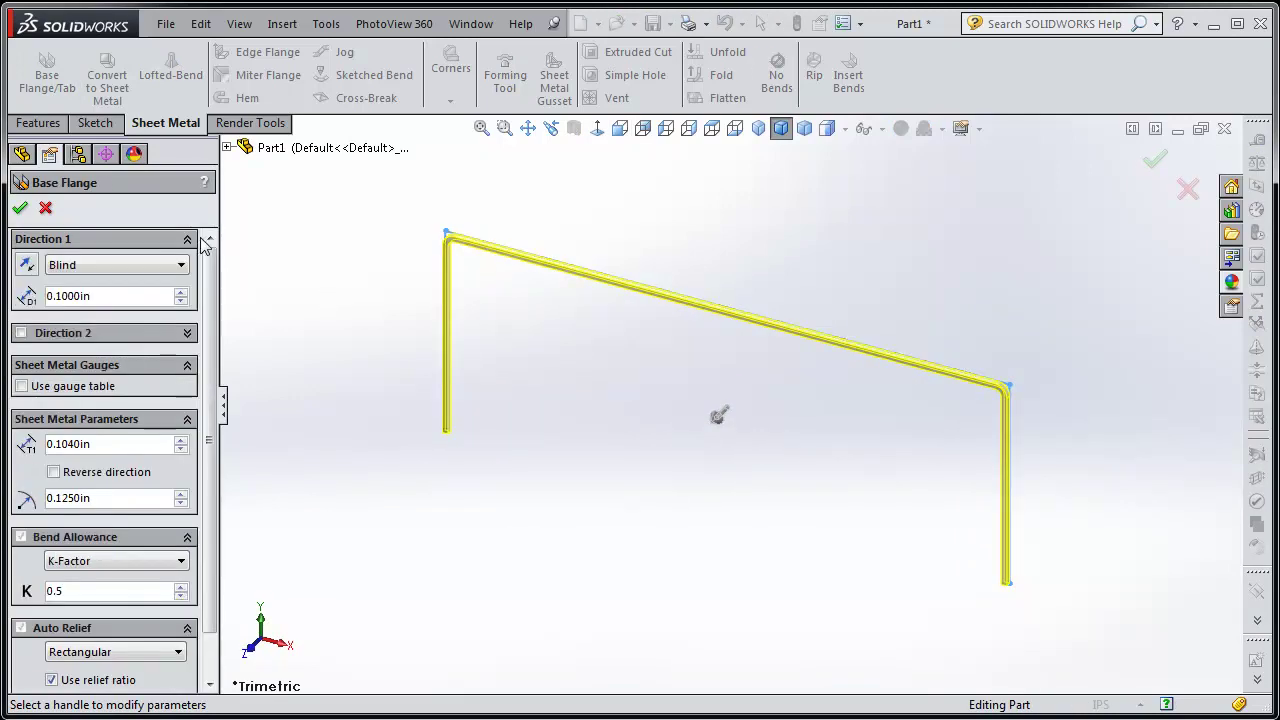
{"action": "left_click", "coordinate": [120, 296]}
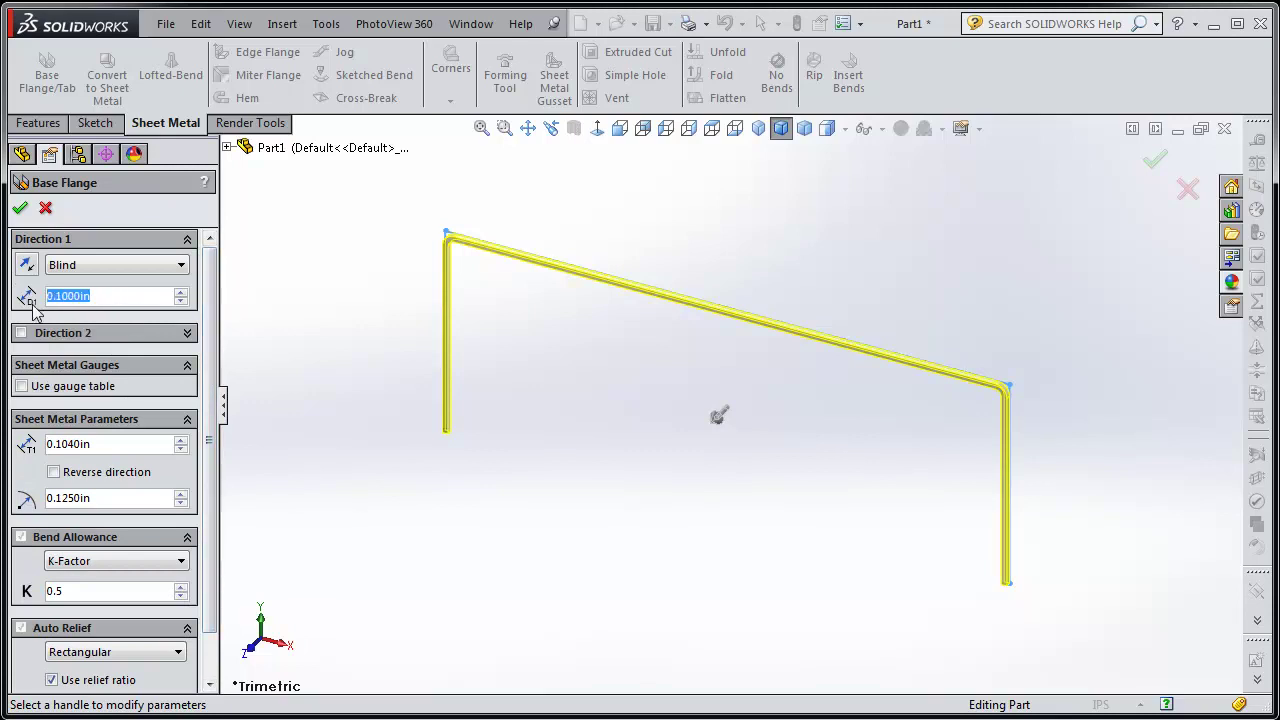
{"action": "type", "text": "6"}
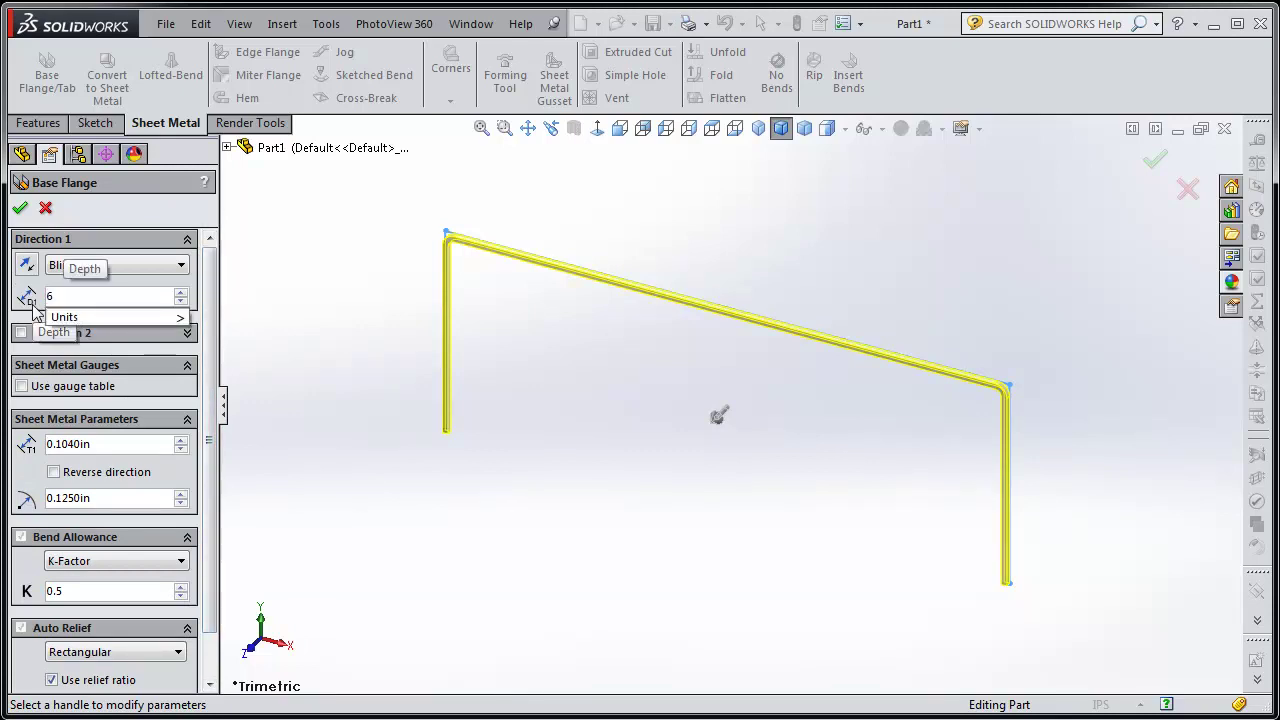
{"action": "type", "text": ".6"}
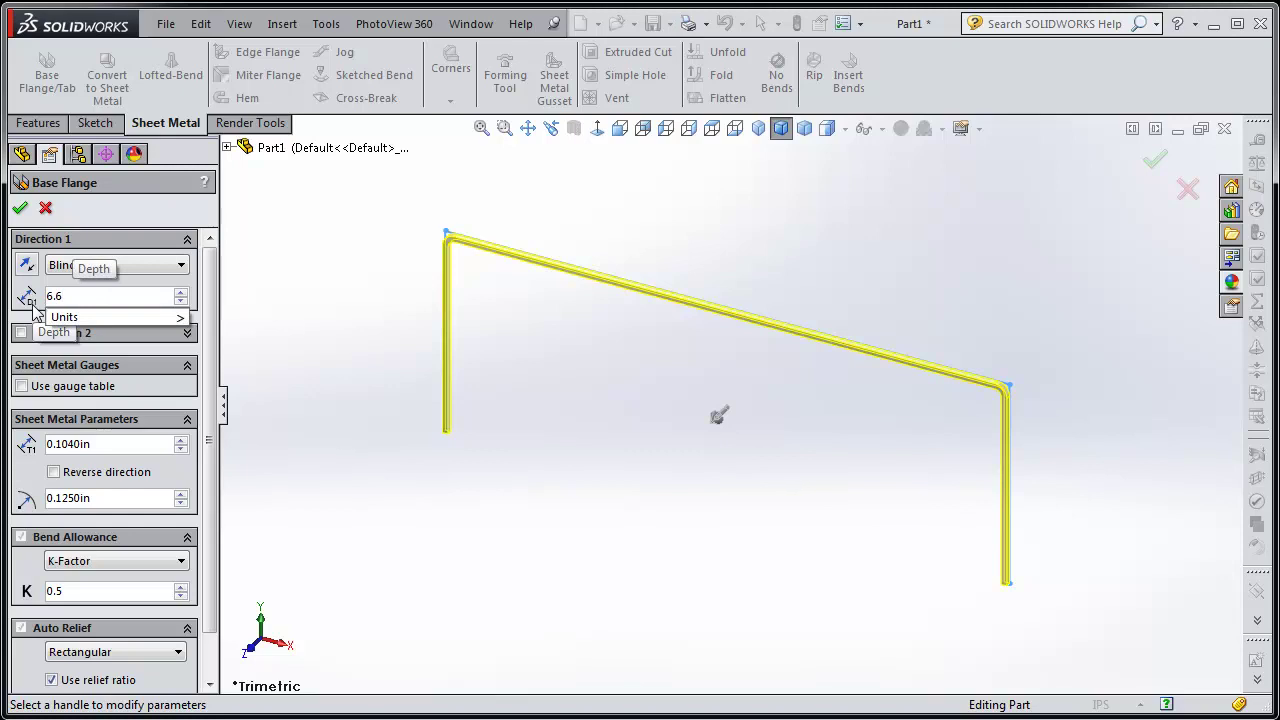
{"action": "type", "text": "25"}
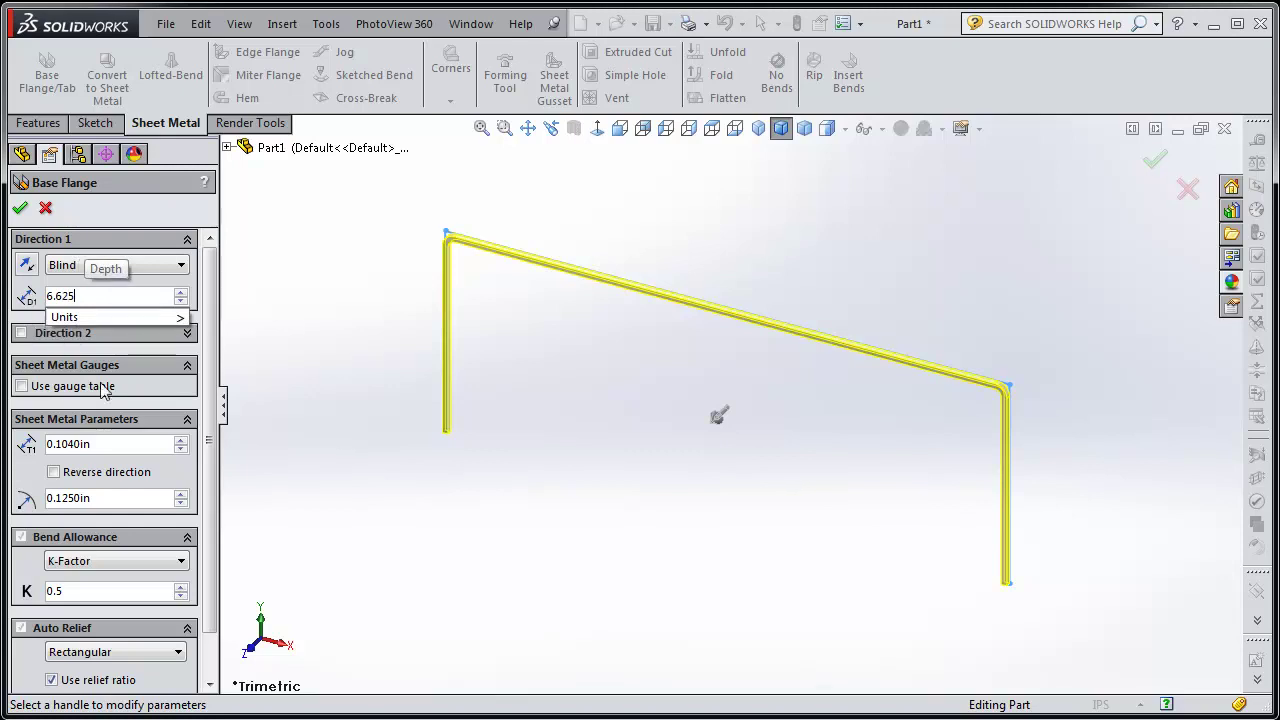
{"action": "left_click", "coordinate": [105, 446]}
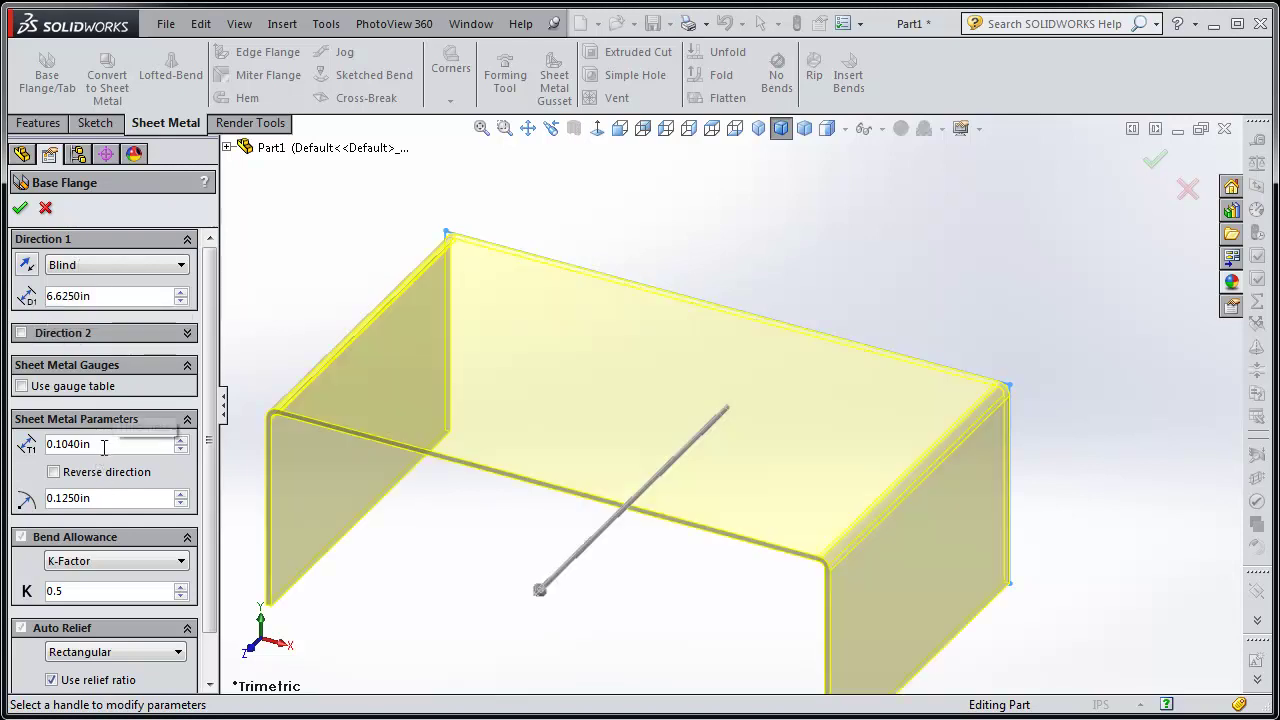
Preview the reversed thickness direction, restore it, and examine from the front how the material and bends lie against the sketch lines.
{"action": "left_click", "coordinate": [54, 472]}
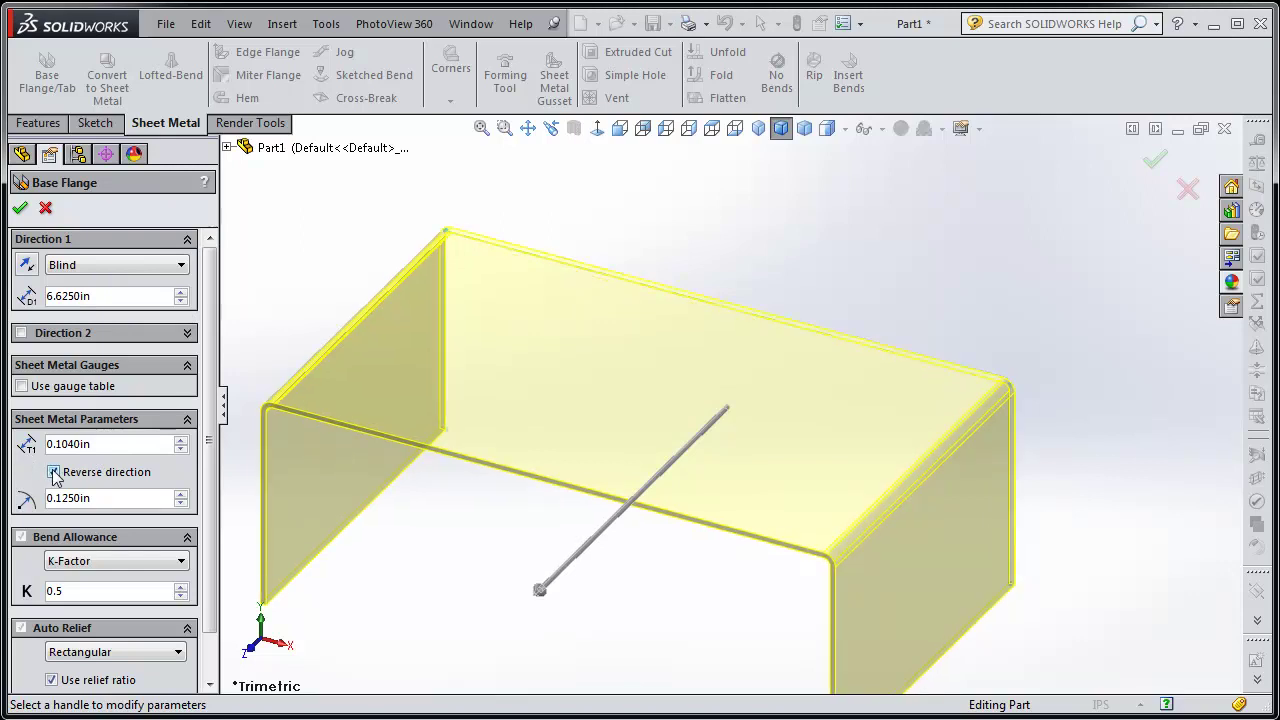
{"action": "left_click", "coordinate": [54, 472]}
{"action": "middle_click_drag", "start_coordinate": [470, 500], "coordinate": [514, 366]}
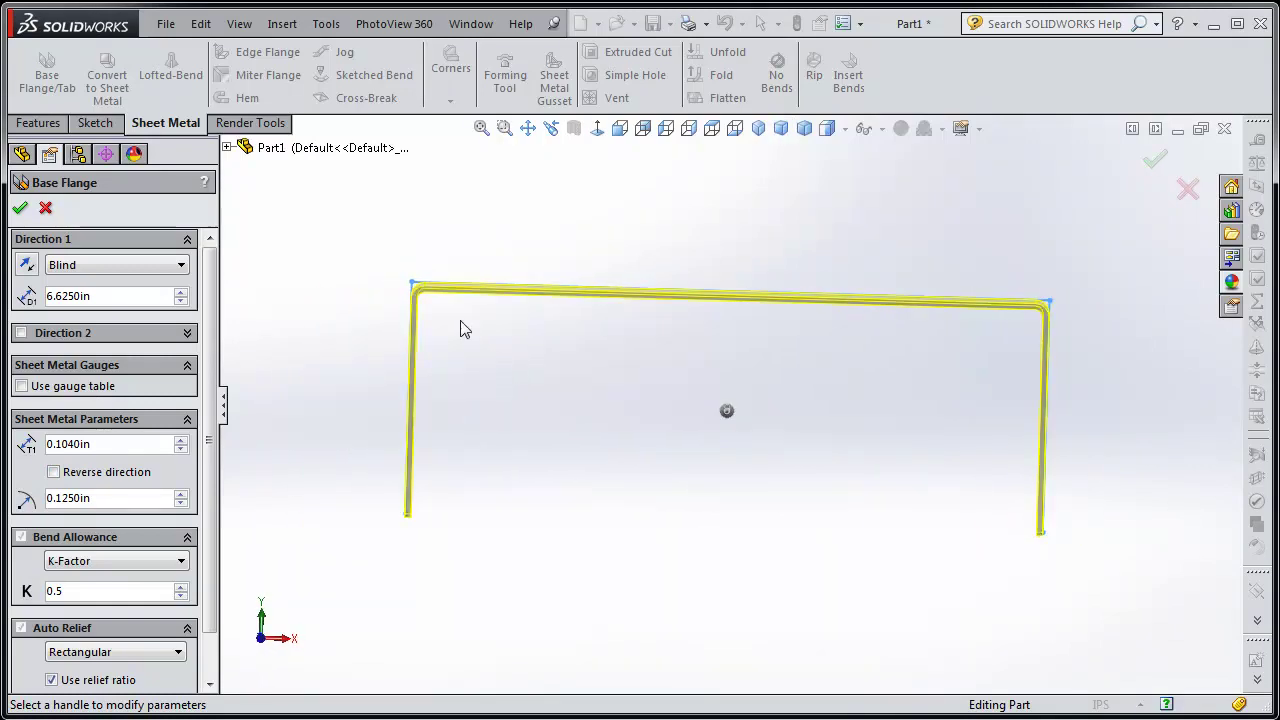
{"action": "scroll", "coordinate": [369, 306], "scroll_direction": "up", "scroll_amount": 5}
{"action": "middle_click_drag", "start_coordinate": [581, 333], "coordinate": [578, 331]}
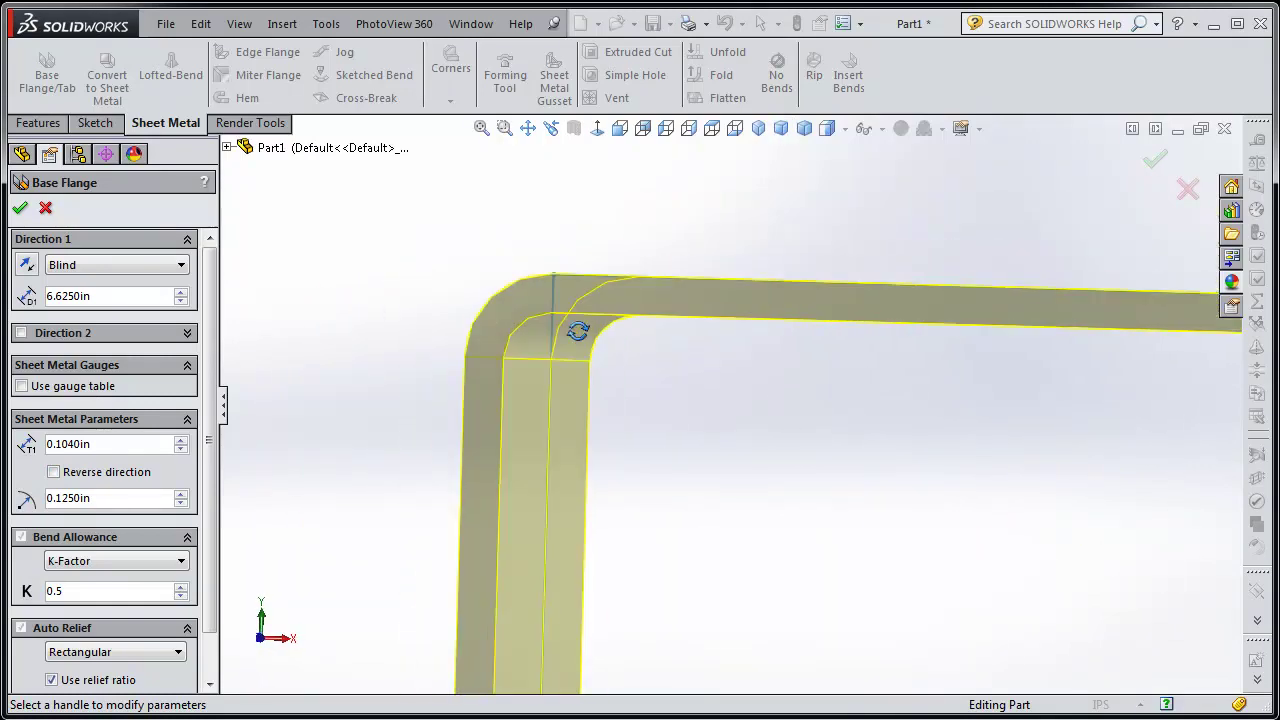
{"action": "left_click", "coordinate": [620, 133]}
{"action": "scroll", "coordinate": [400, 323], "scroll_direction": "up", "scroll_amount": 5}
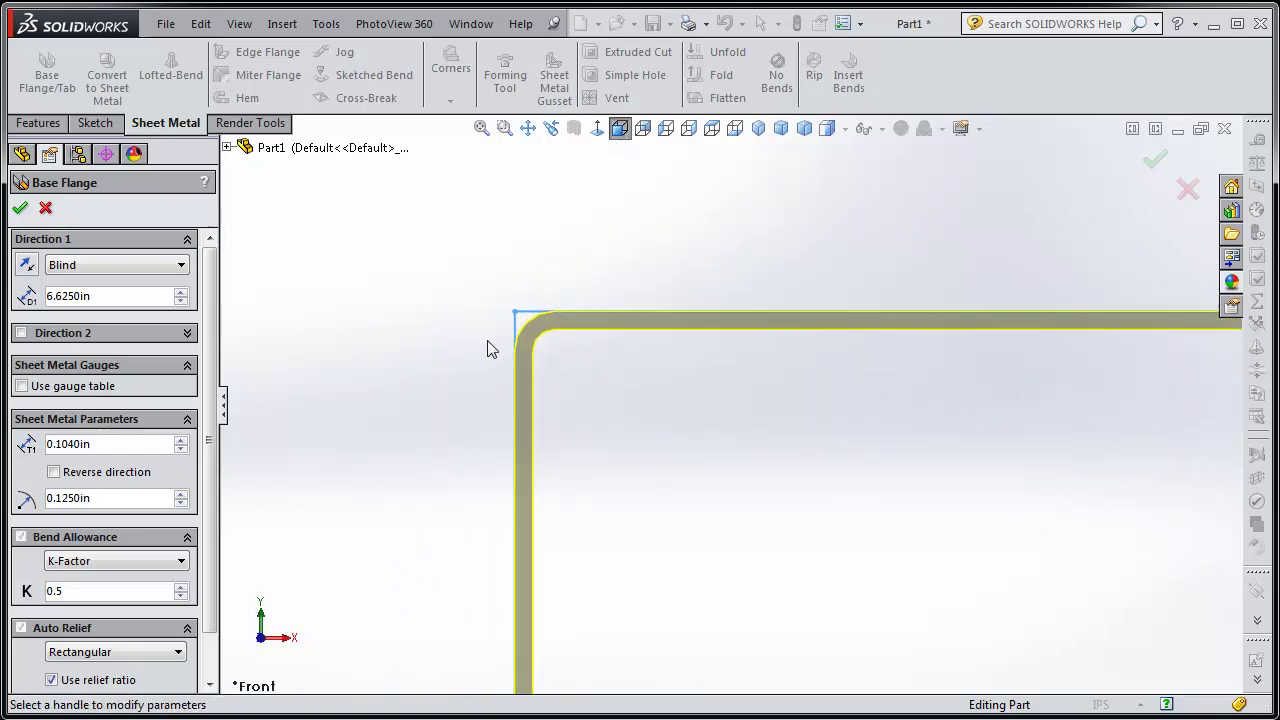
{"action": "scroll", "coordinate": [549, 358], "scroll_direction": "up", "scroll_amount": 1}
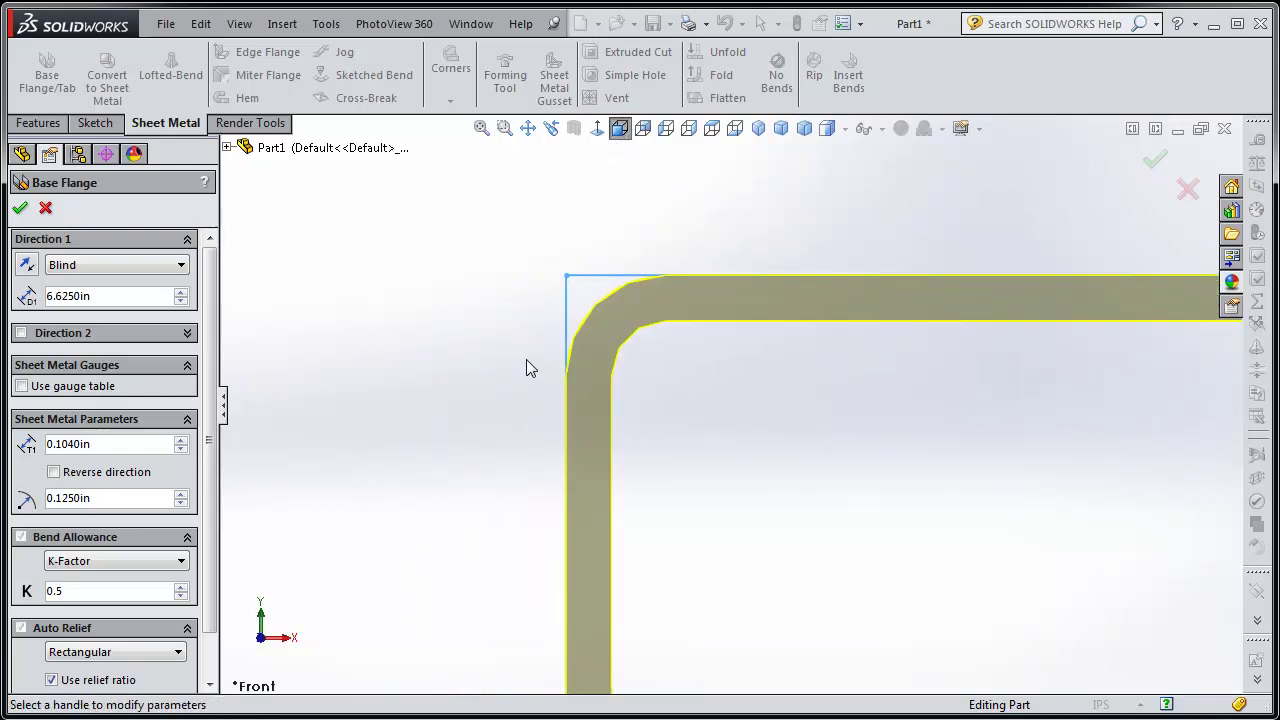
{"action": "scroll", "coordinate": [640, 380], "scroll_direction": "down", "scroll_amount": 6}
{"action": "scroll", "coordinate": [1020, 405], "scroll_direction": "up", "scroll_amount": 4}
{"action": "scroll", "coordinate": [709, 397], "scroll_direction": "down", "scroll_amount": 6}
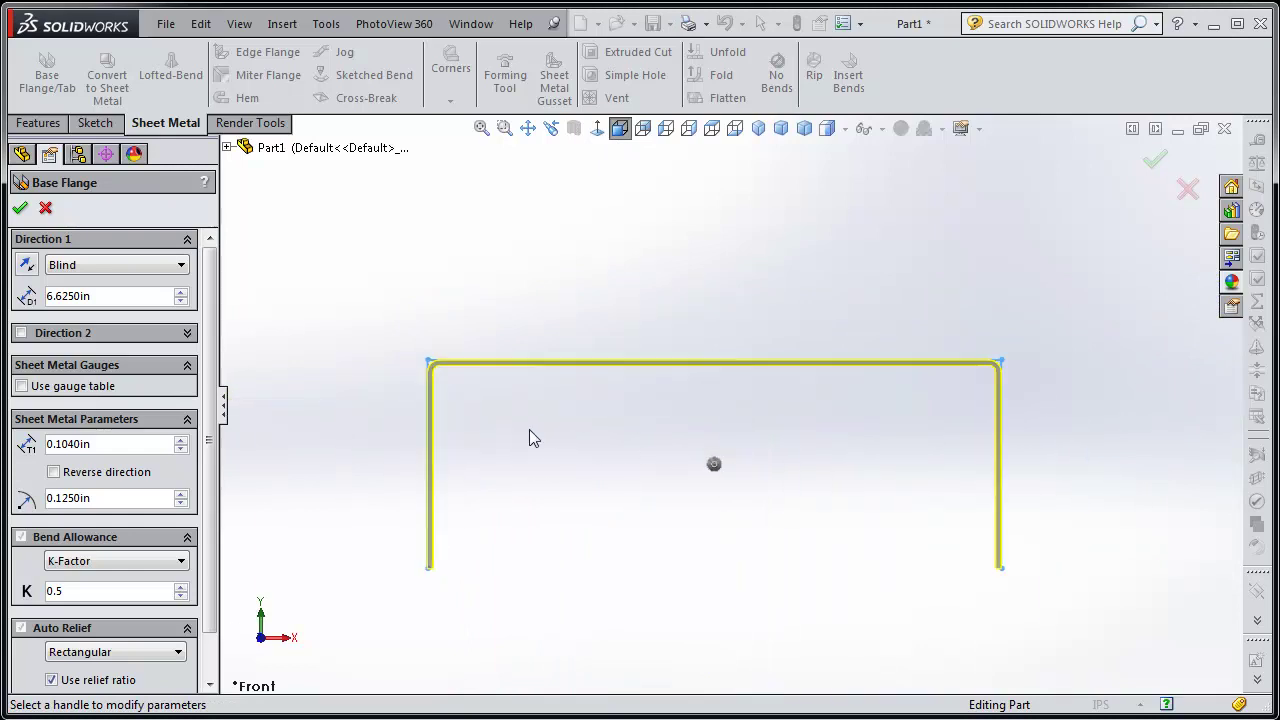
{"action": "scroll", "coordinate": [538, 438], "scroll_direction": "up", "scroll_amount": 1}
{"action": "scroll", "coordinate": [740, 480], "scroll_direction": "up", "scroll_amount": 1}
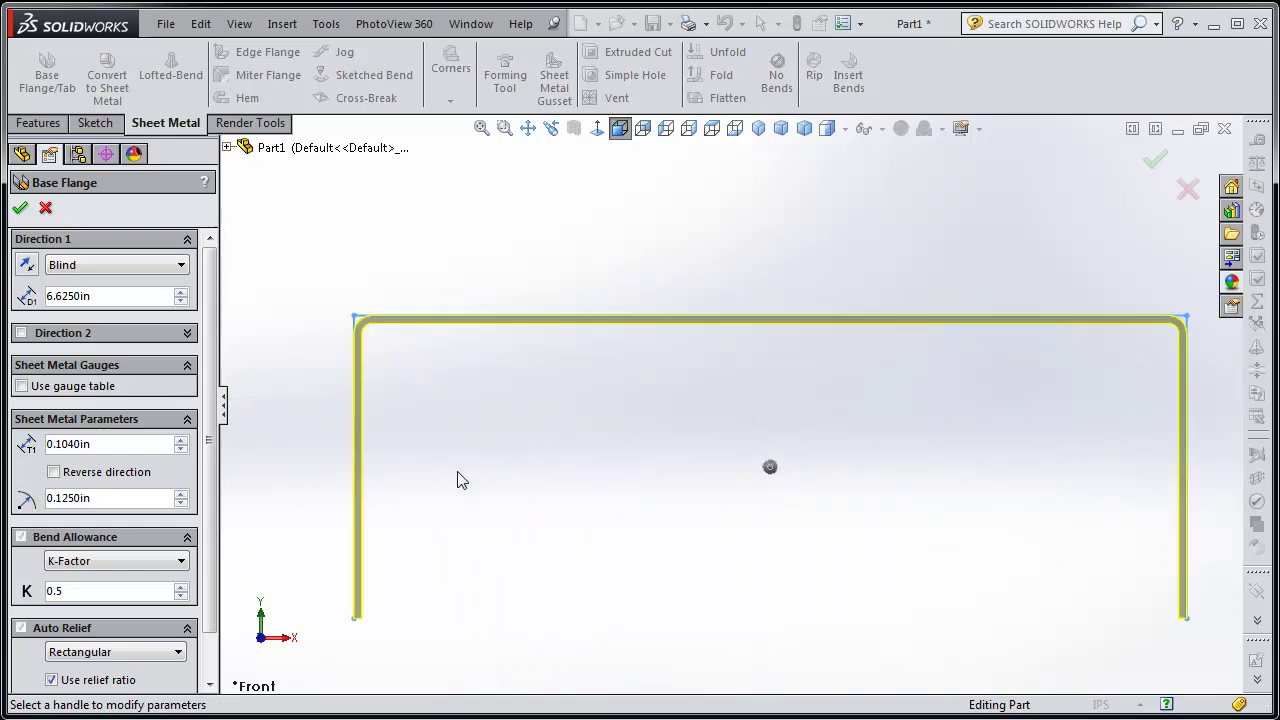
Preview the reversed thickness direction, restore it, and try a bend radius of 1/16 in on the base flange.
{"action": "left_click", "coordinate": [54, 472]}
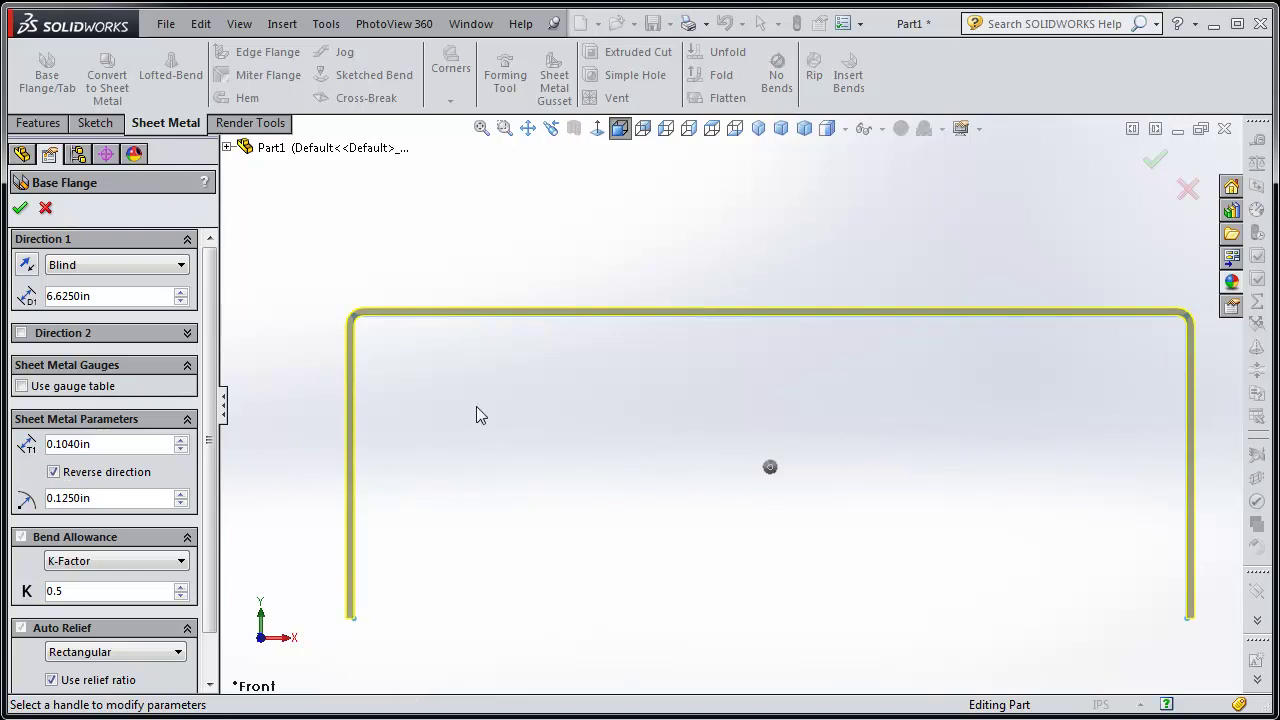
{"action": "left_click", "coordinate": [54, 473]}
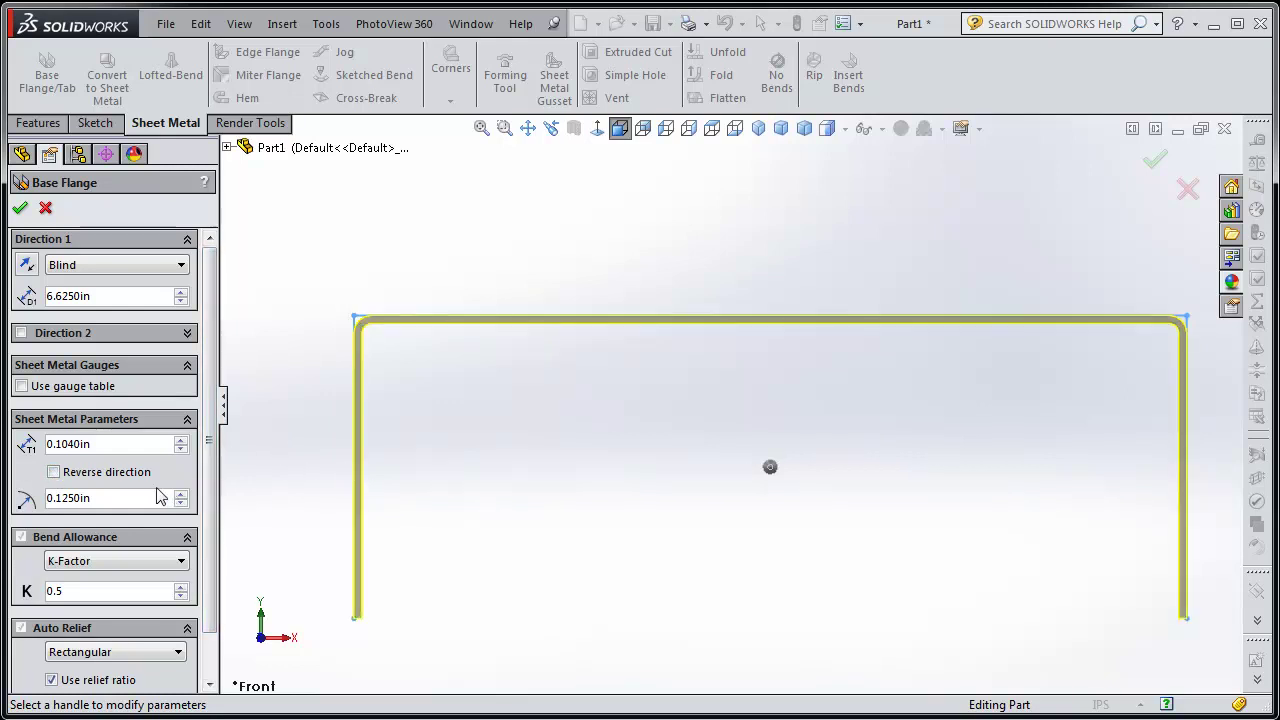
{"action": "double_click", "coordinate": [76, 497]}
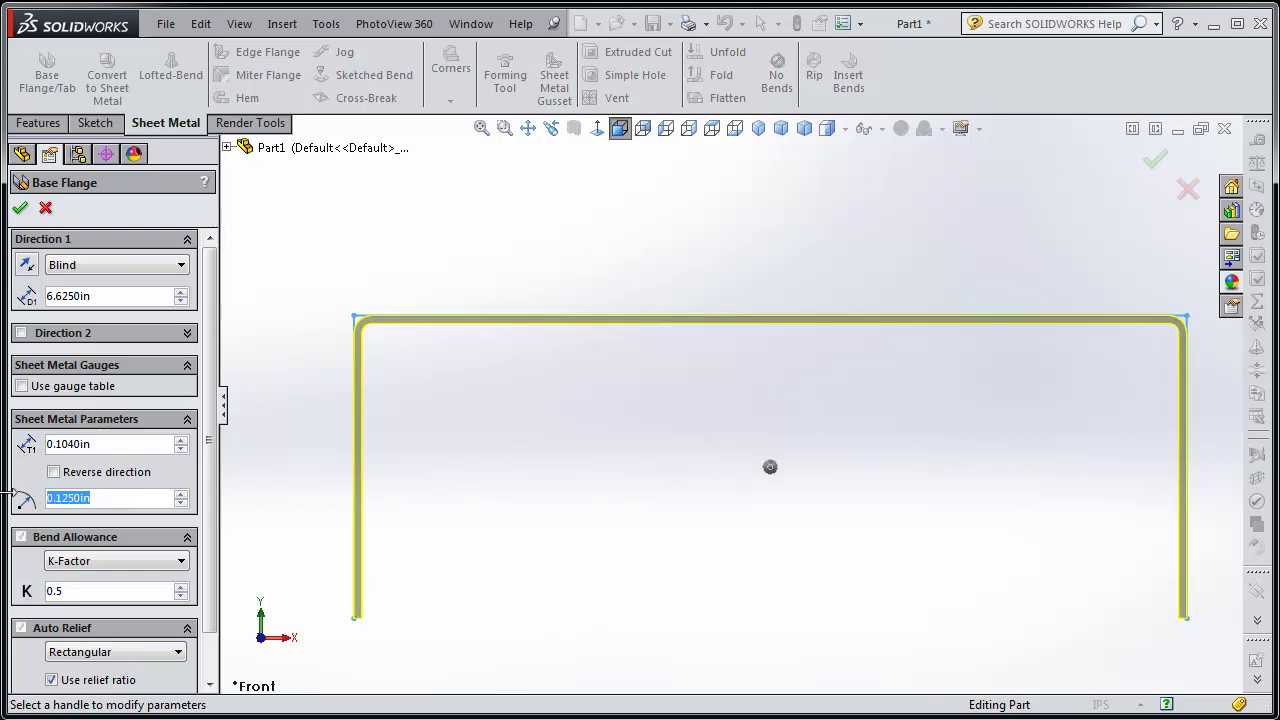
{"action": "type", "text": "1/"}
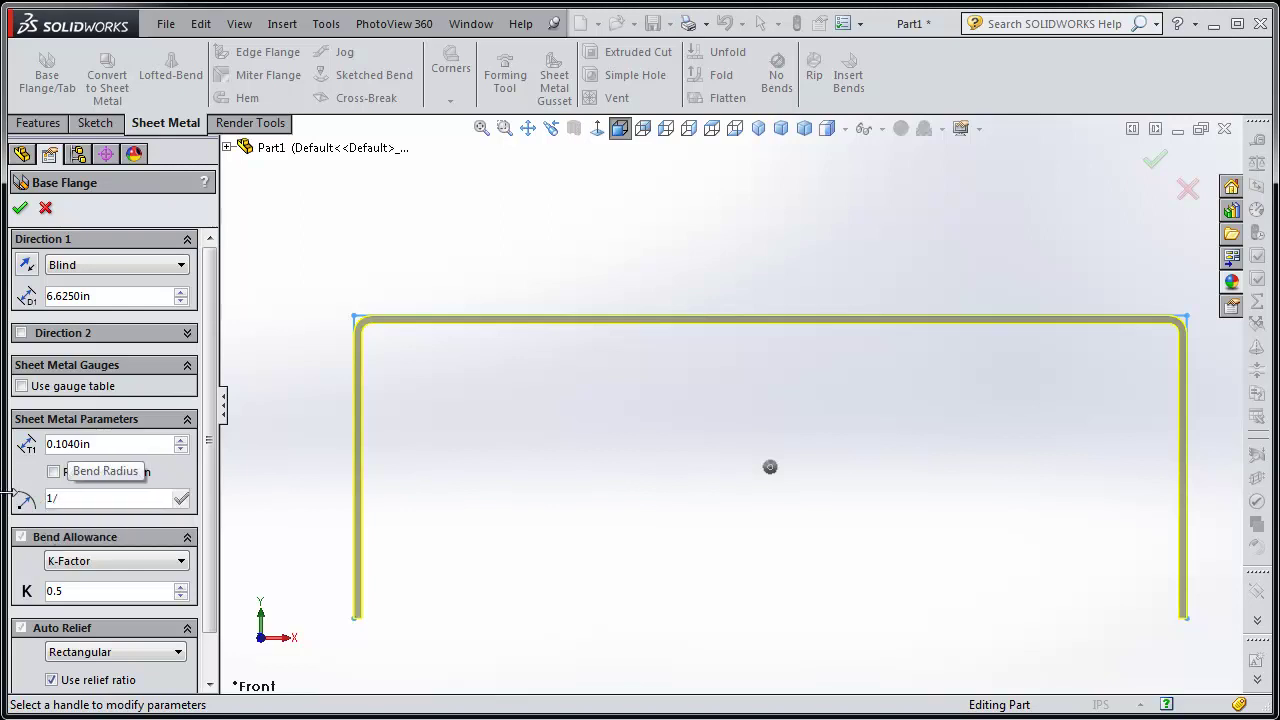
{"action": "type", "text": "16"}
{"action": "key", "text": "Return"}
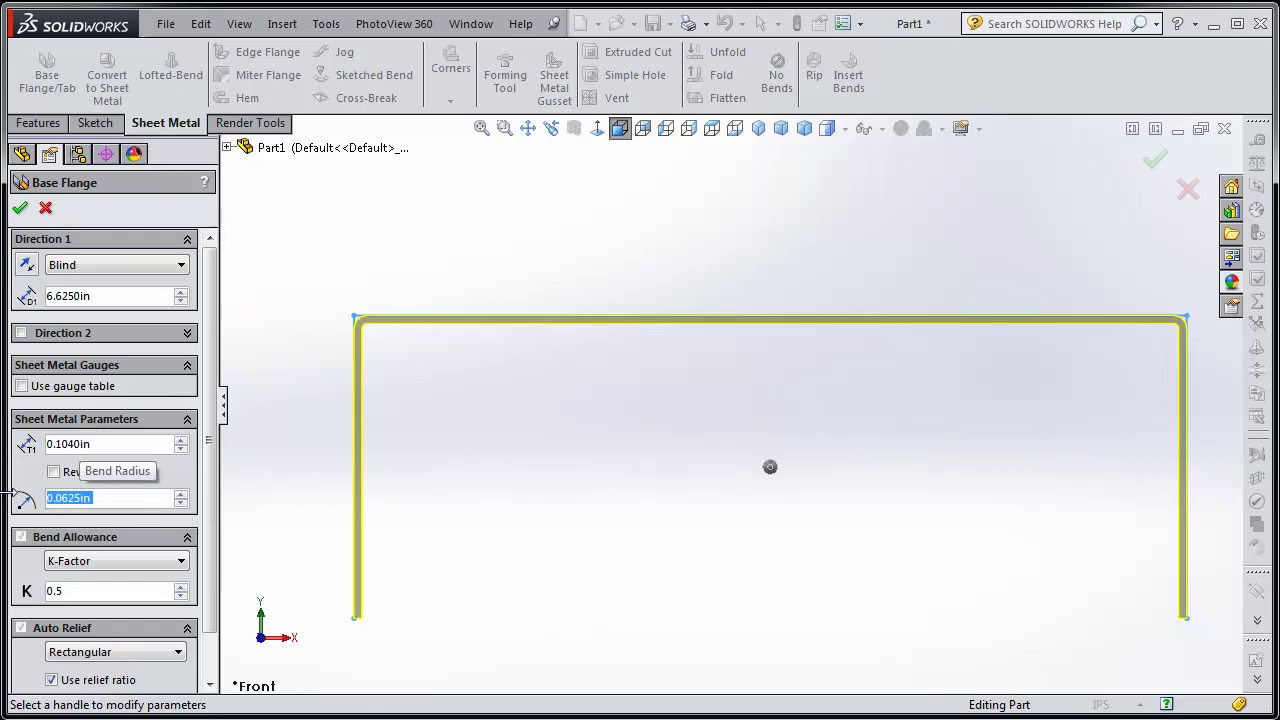
{"action": "scroll", "coordinate": [362, 330], "scroll_direction": "down", "scroll_amount": 8}
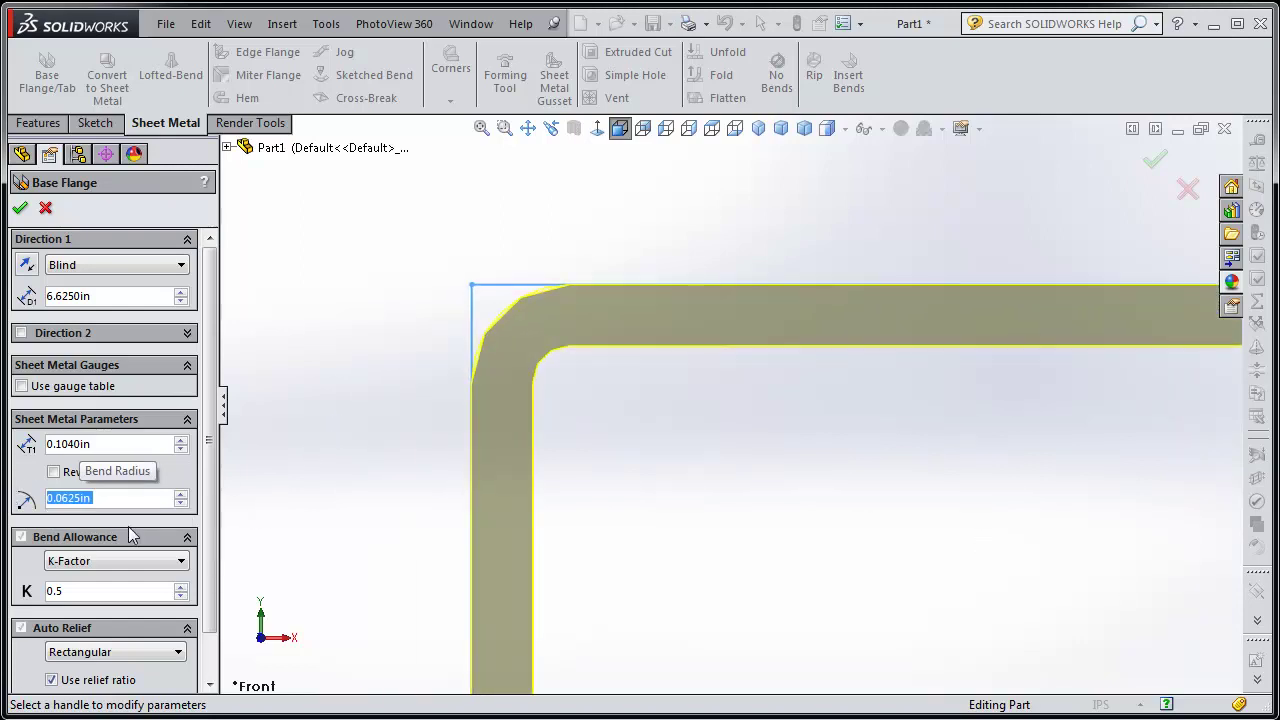
Set the base flange's bend radius to 0.125 in.
{"action": "left_click", "coordinate": [67, 498]}
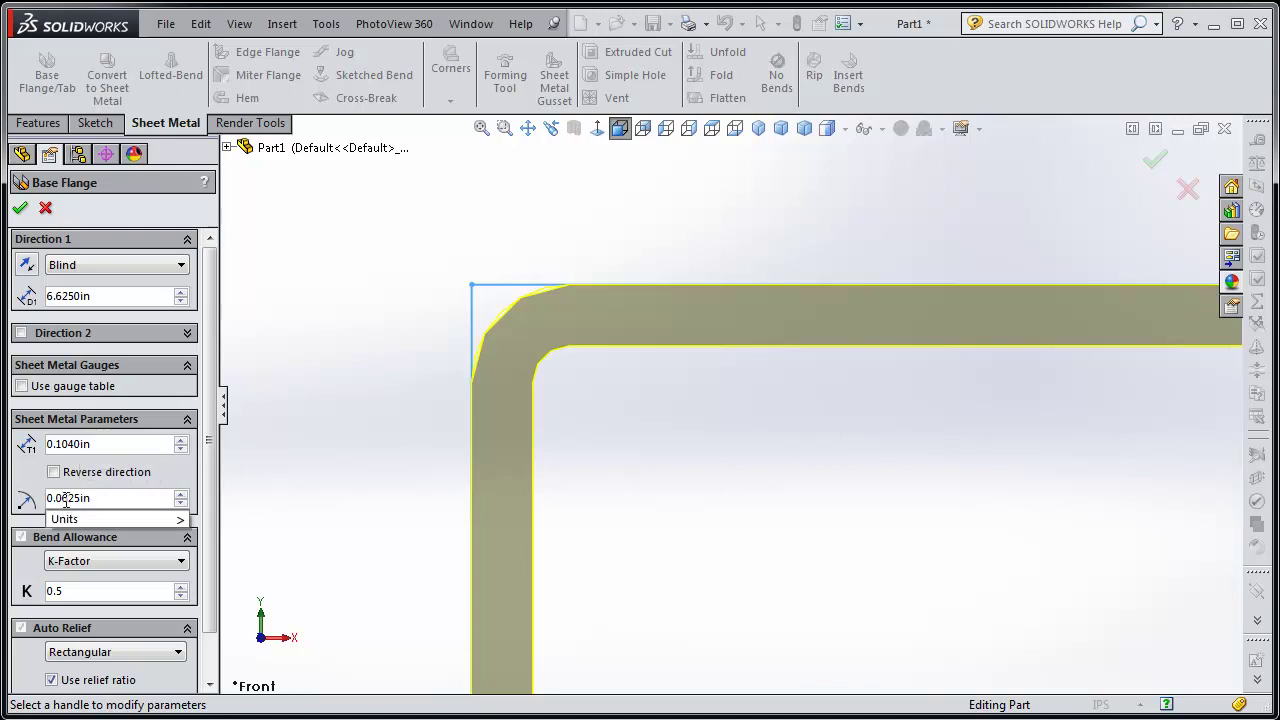
{"action": "left_click_drag", "start_coordinate": [57, 497], "coordinate": [107, 499]}
{"action": "type", "text": "125"}
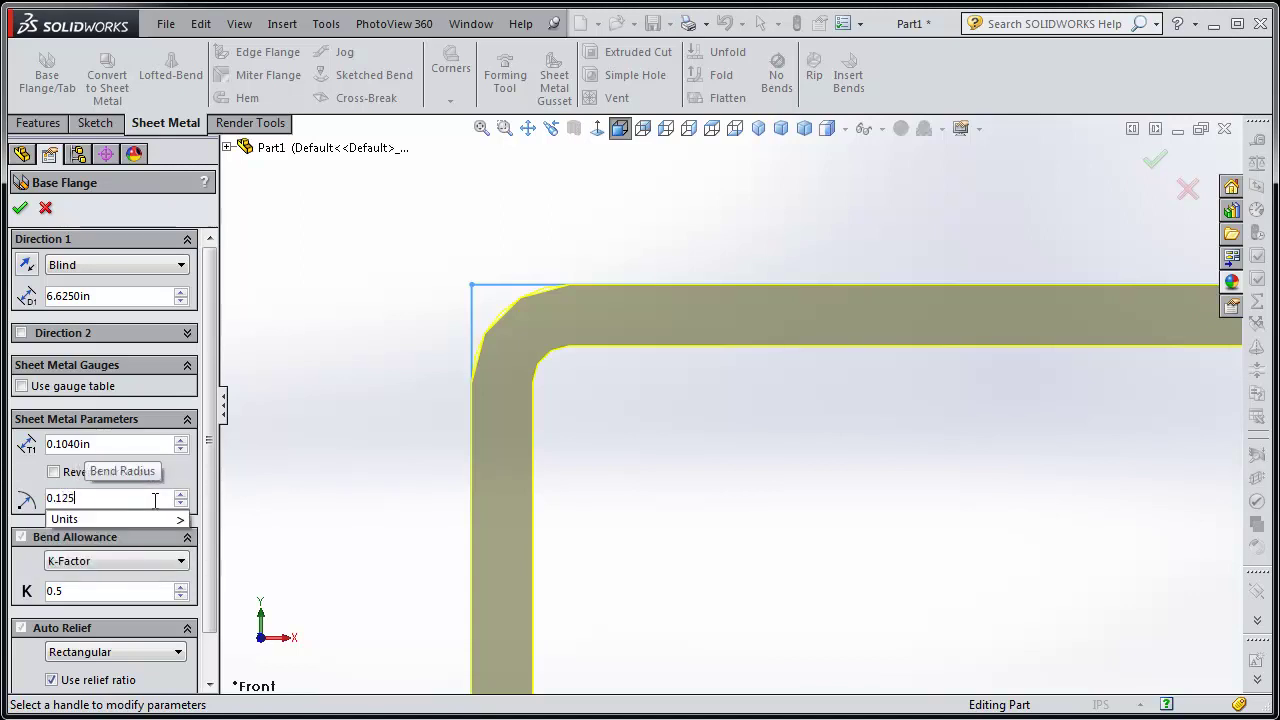
{"action": "key", "text": "Return"}
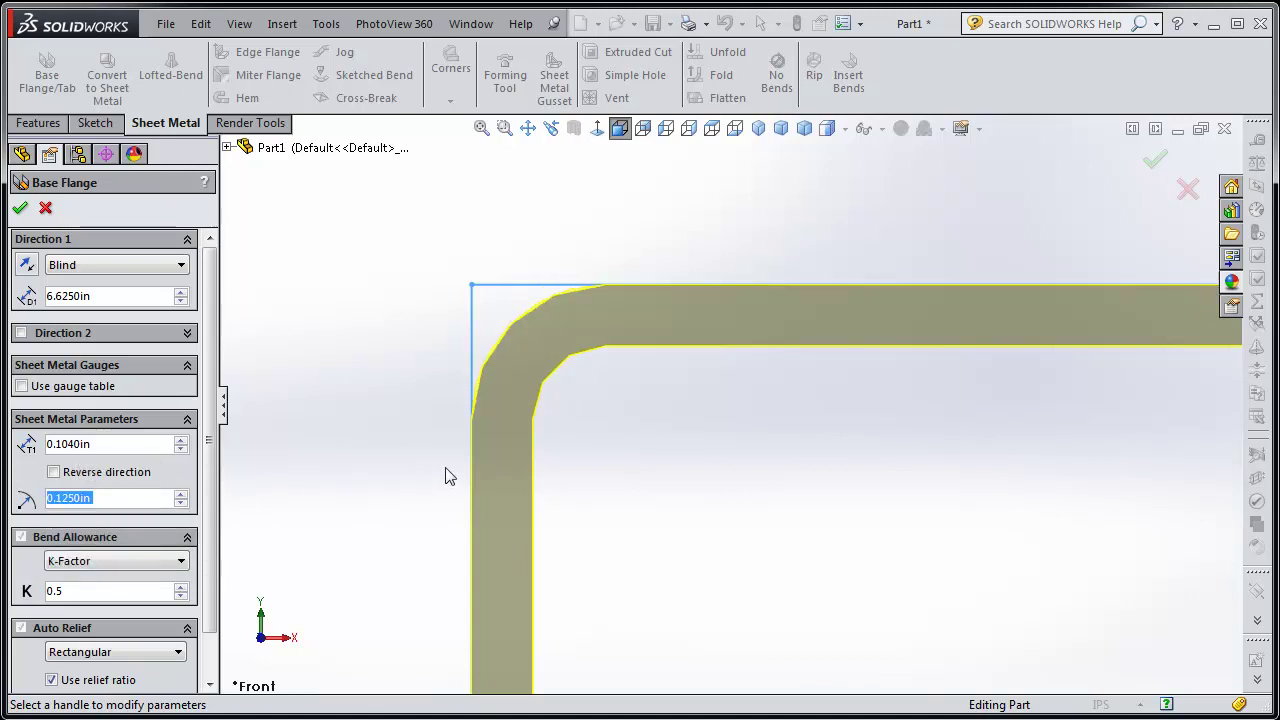
Set the base flange's sheet metal thickness to 0.136 in and show the whole profile from the front.
{"action": "left_click", "coordinate": [323, 468]}
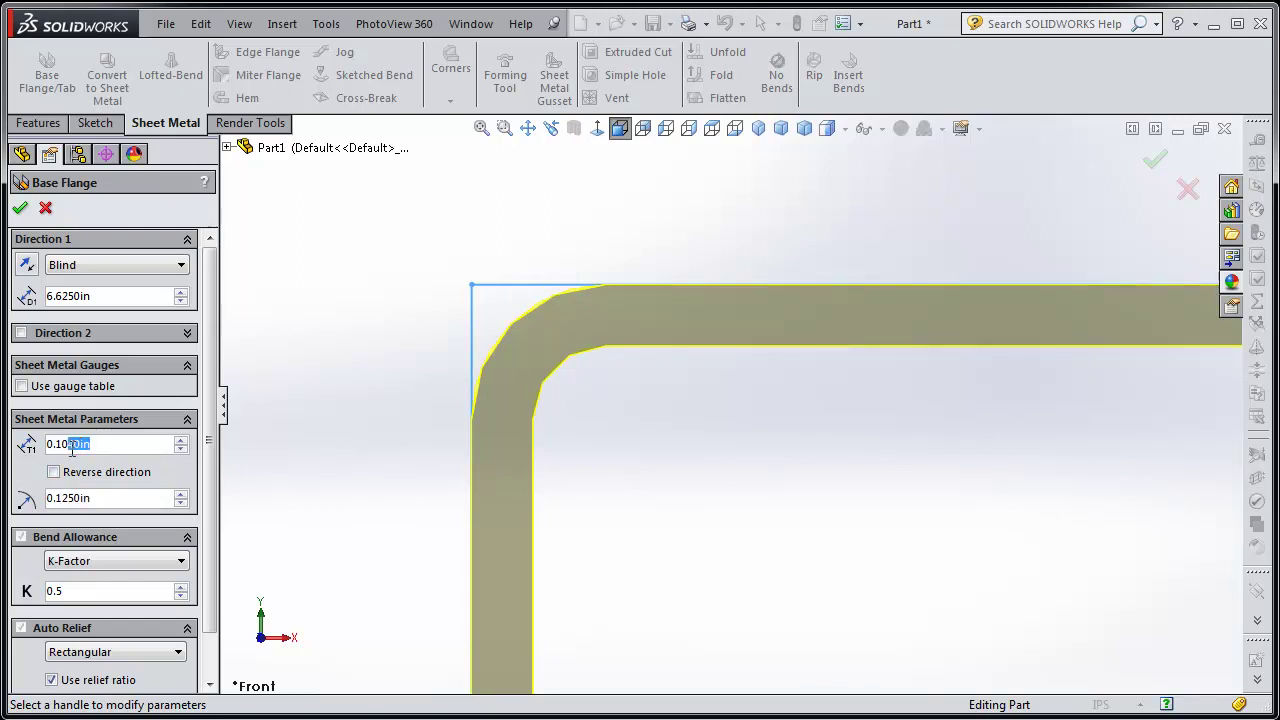
{"action": "type", "text": "3"}
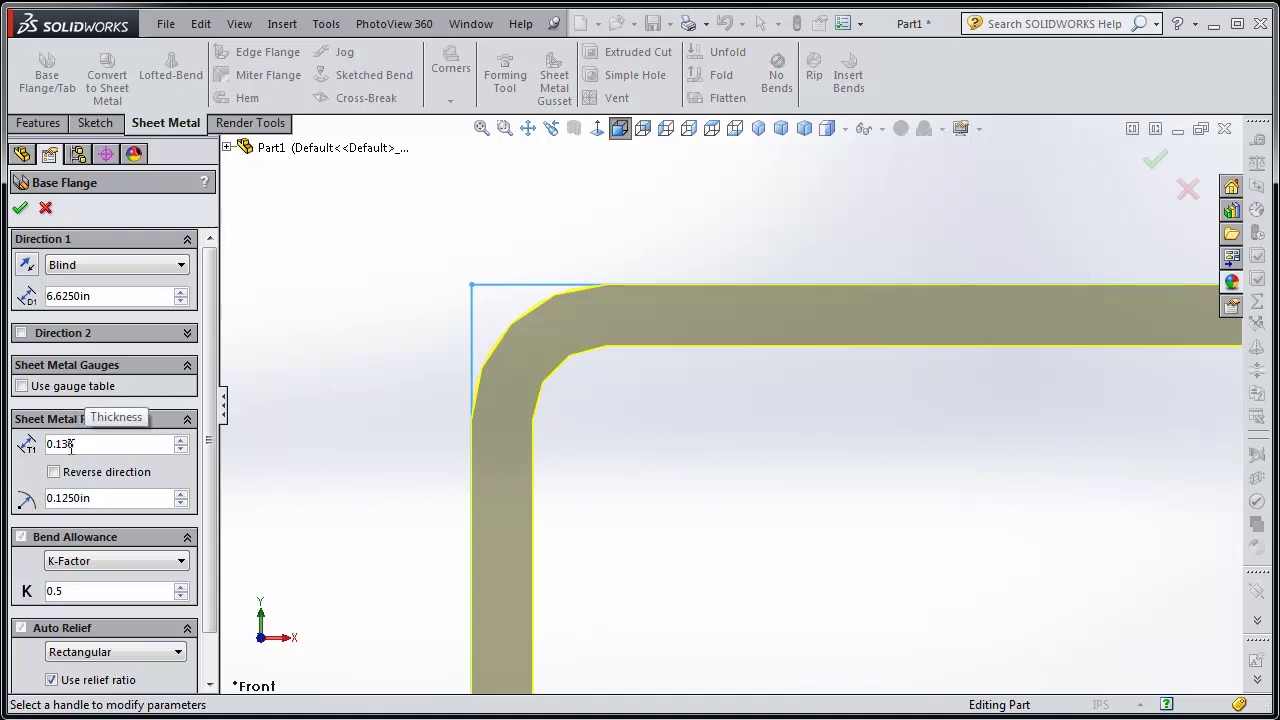
{"action": "type", "text": "6"}
{"action": "key", "text": "Return"}
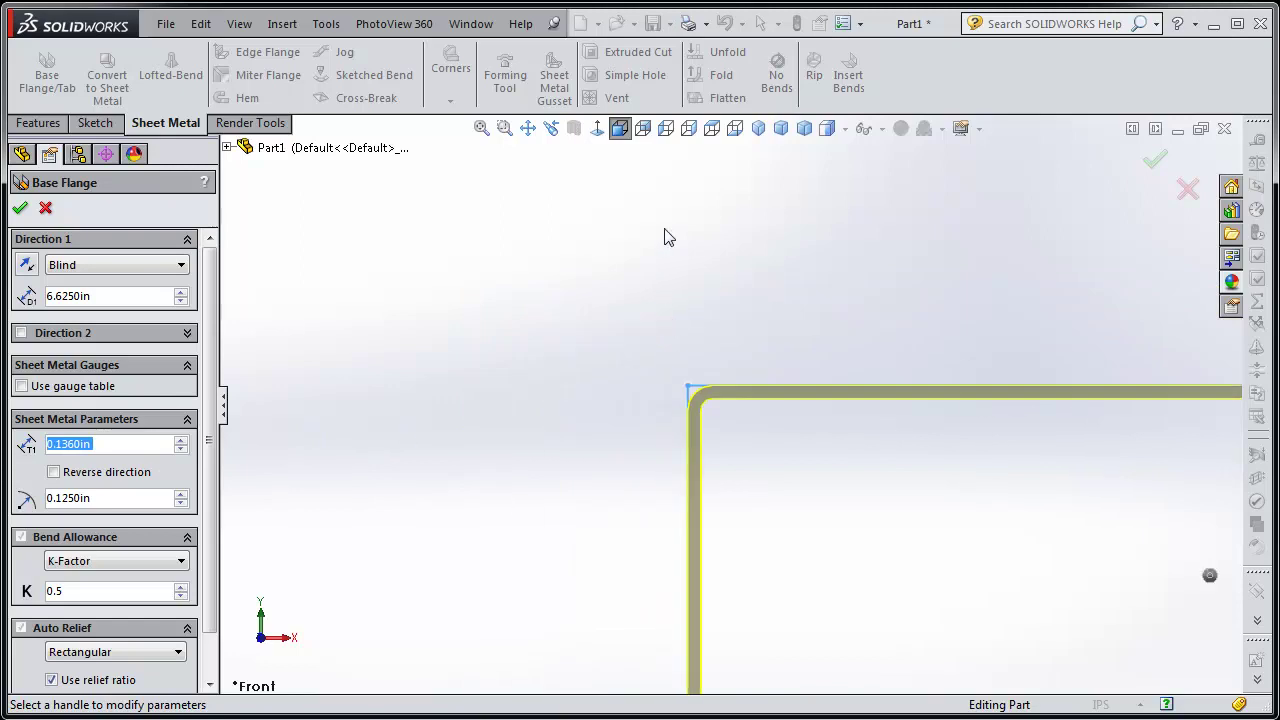
{"action": "left_click", "coordinate": [620, 130]}
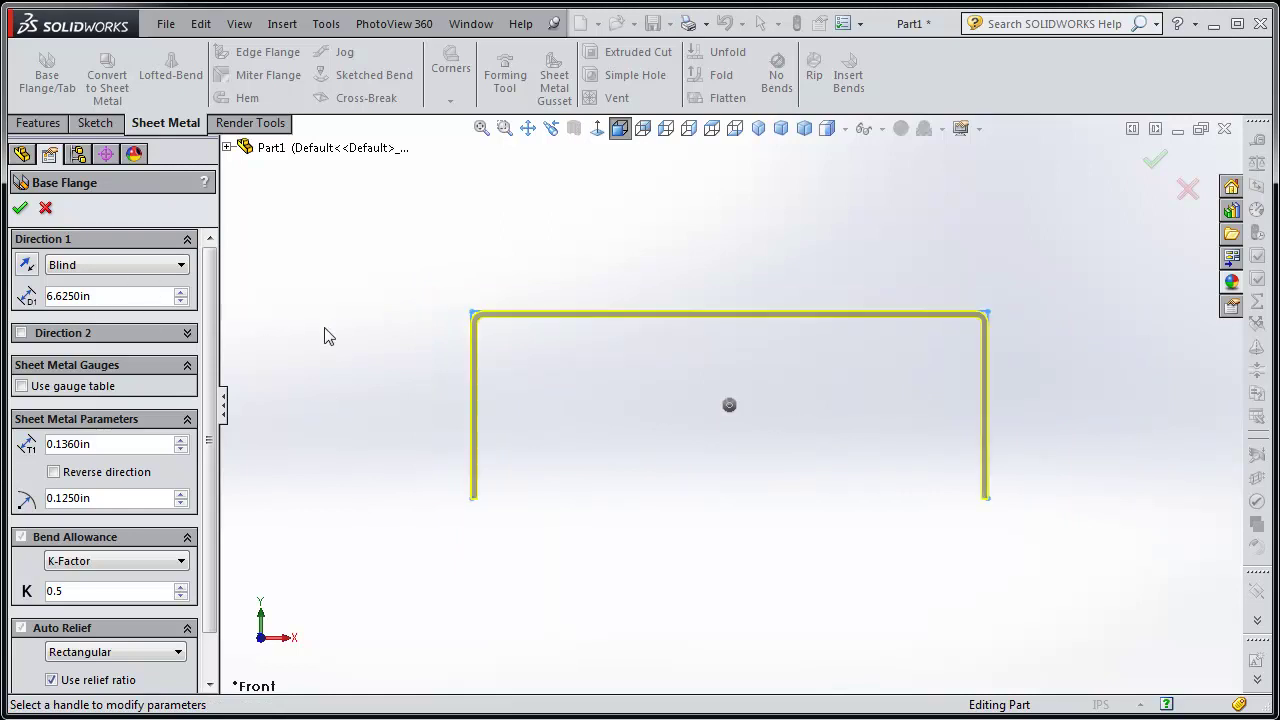
Reverse the base flange's extrusion direction and set its Blind depth to 6.065 in.
{"action": "middle_click_drag", "start_coordinate": [449, 343], "coordinate": [388, 453]}
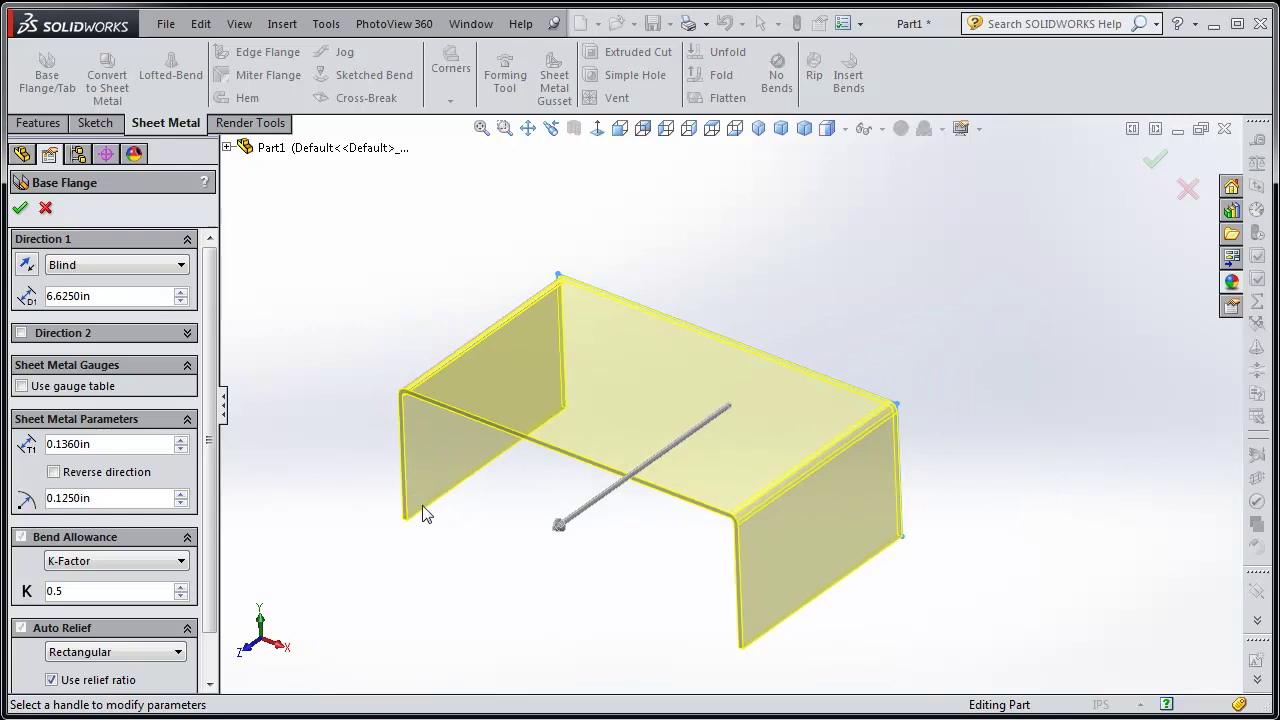
{"action": "mouse_move", "coordinate": [565, 535]}
{"action": "left_mouse_down"}
{"action": "mouse_move", "coordinate": [623, 514]}
{"action": "mouse_move", "coordinate": [926, 306]}
{"action": "mouse_move", "coordinate": [514, 509]}
{"action": "mouse_move", "coordinate": [283, 314]}
{"action": "left_mouse_up"}
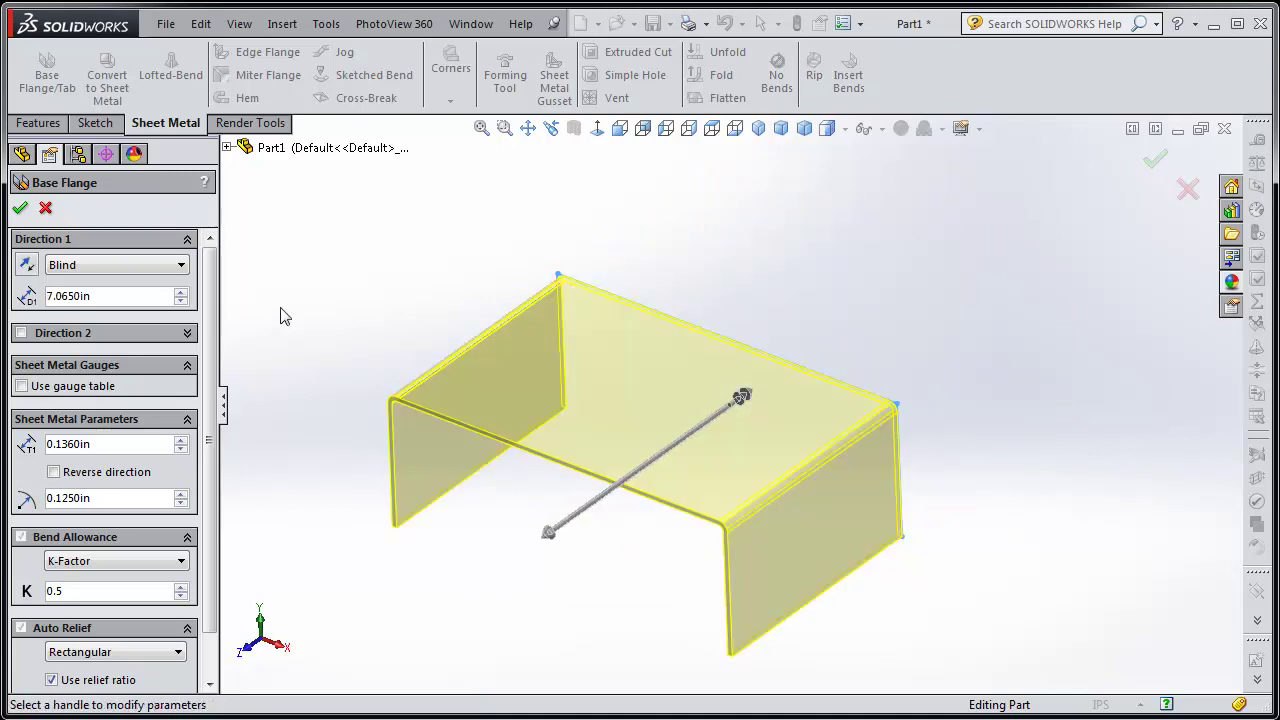
{"action": "left_click", "coordinate": [26, 267]}
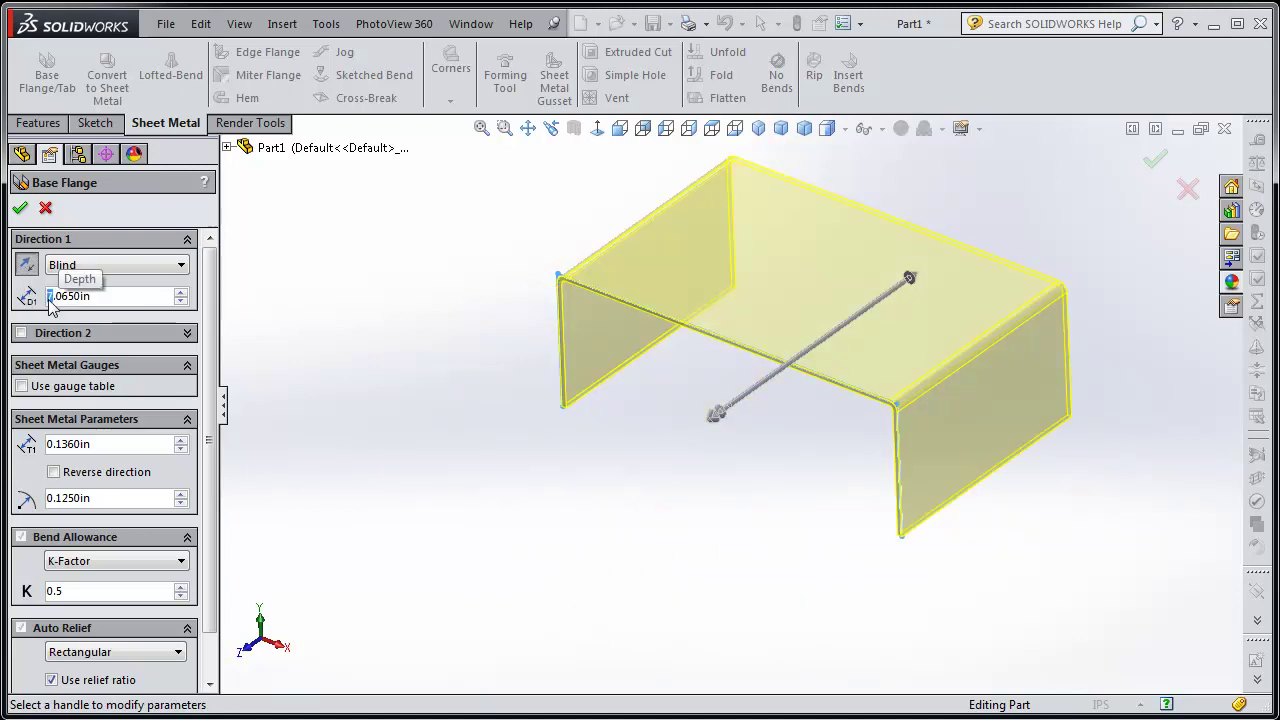
{"action": "type", "text": "6"}
{"action": "key", "text": "Return"}
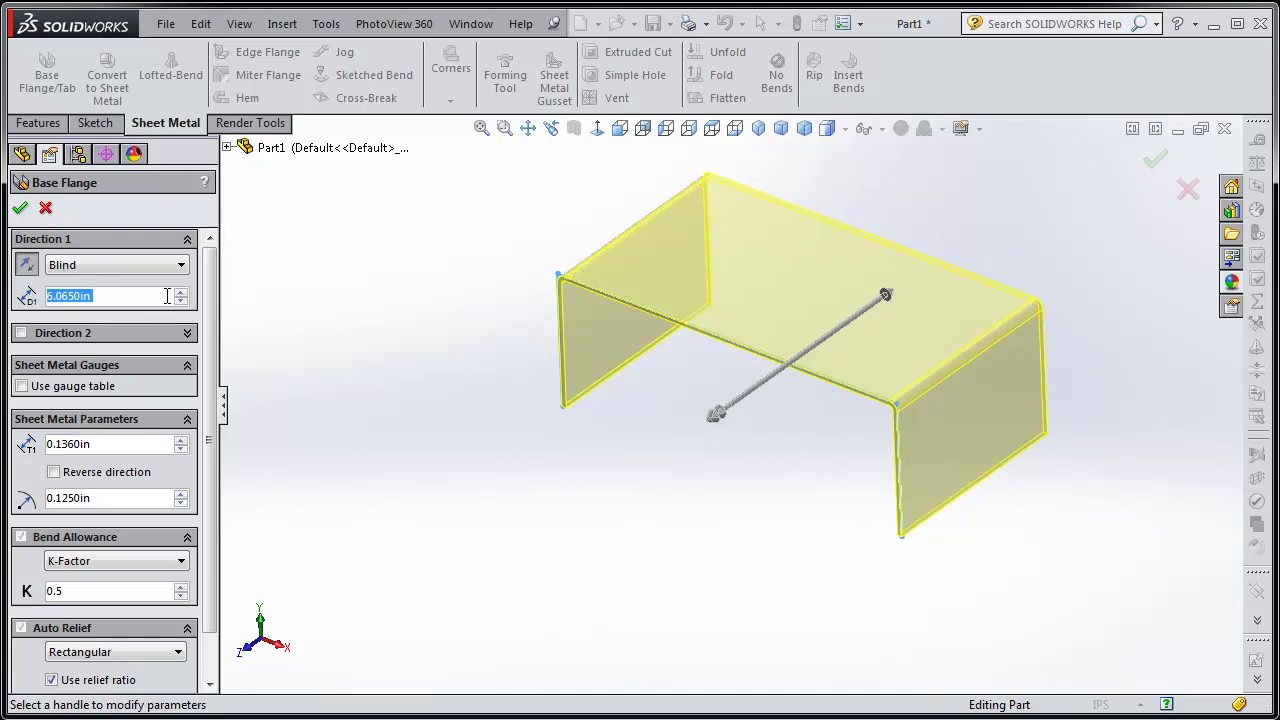
Check the base flange preview in the front and trimetric views and create the feature.
{"action": "middle_click_drag", "start_coordinate": [326, 414], "coordinate": [622, 323]}
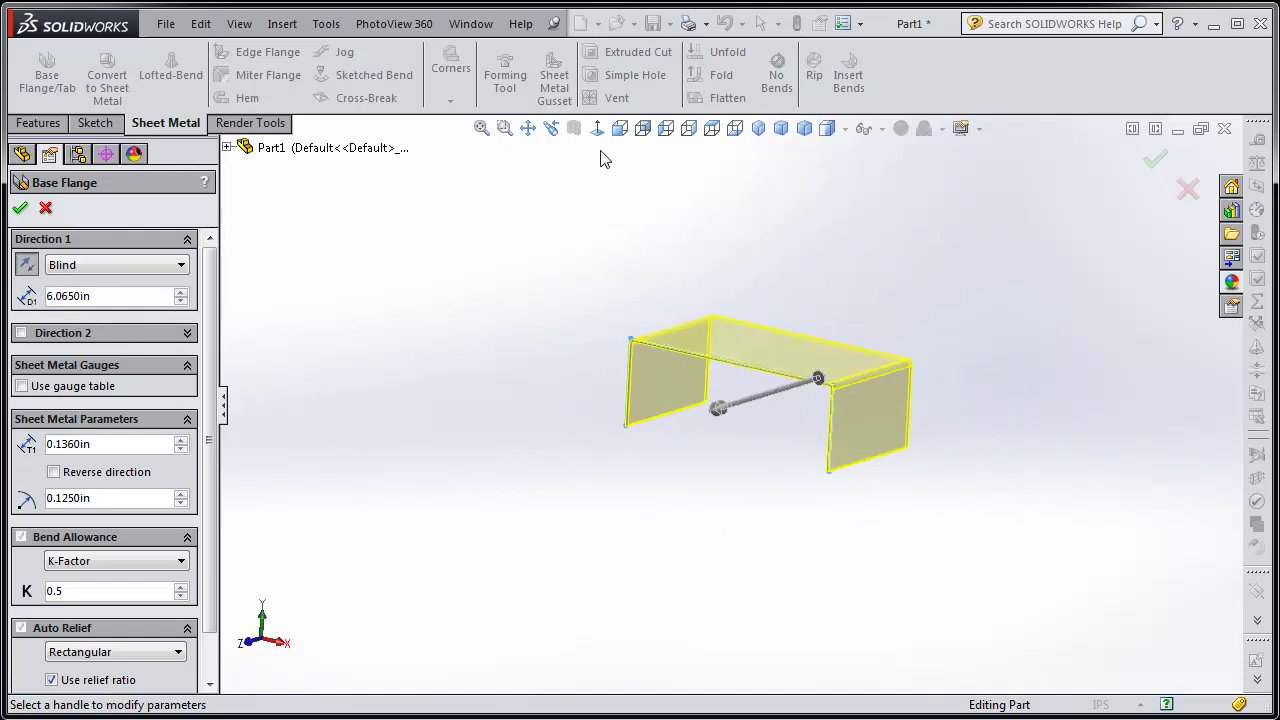
{"action": "left_click", "coordinate": [620, 128]}
{"action": "scroll", "coordinate": [490, 345], "scroll_direction": "down", "scroll_amount": 2}
{"action": "scroll", "coordinate": [497, 350], "scroll_direction": "down", "scroll_amount": 2}
{"action": "scroll", "coordinate": [764, 362], "scroll_direction": "up", "scroll_amount": 5}
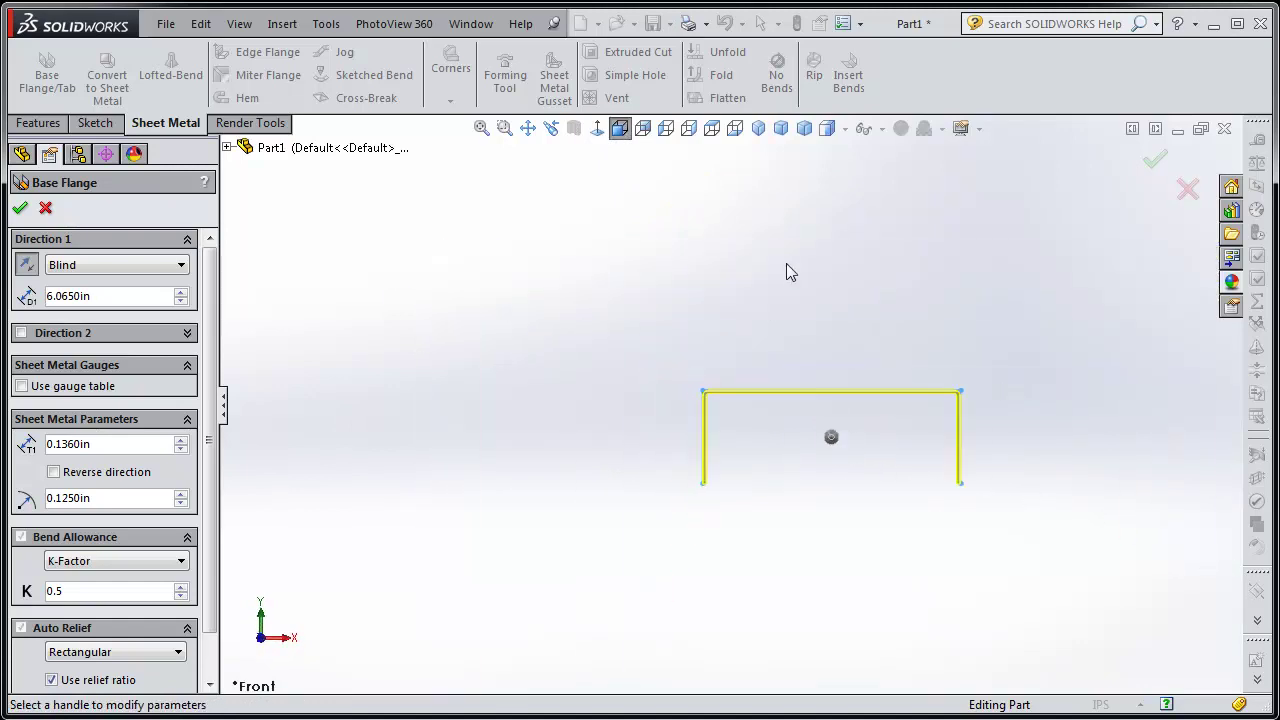
{"action": "left_click", "coordinate": [781, 128]}
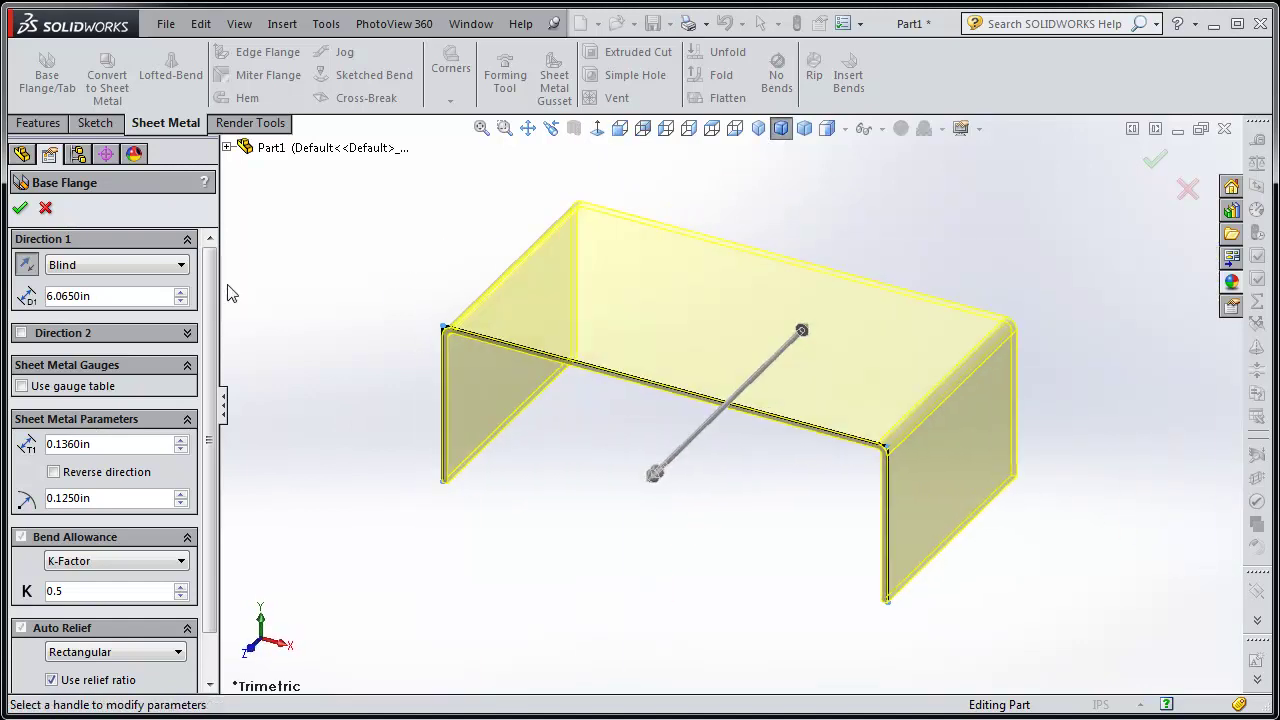
{"action": "left_click", "coordinate": [20, 209]}
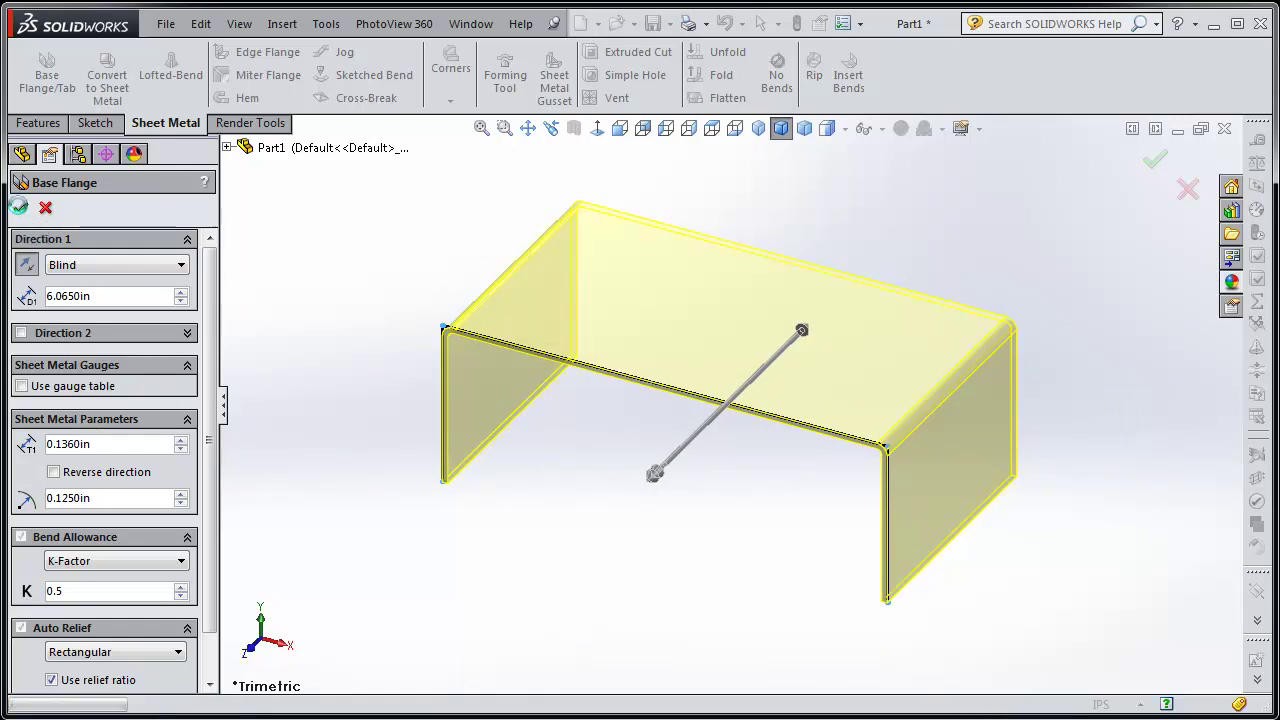
{"action": "left_click", "coordinate": [392, 470]}
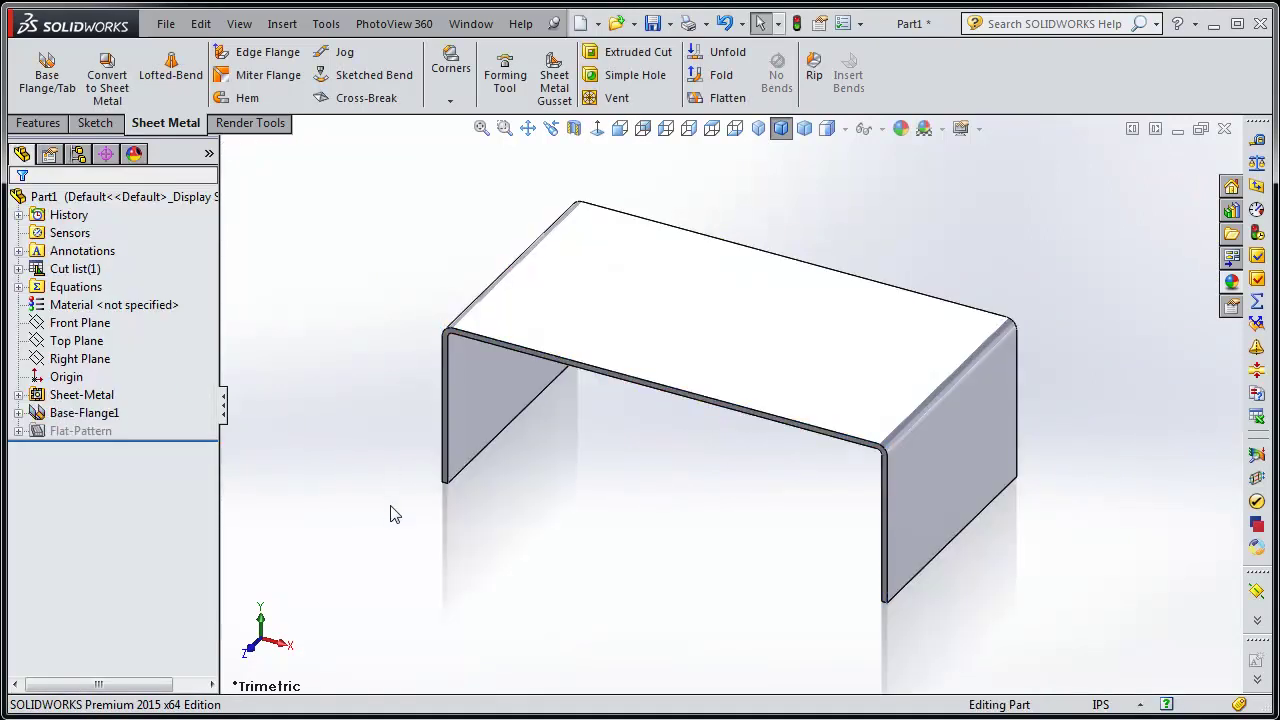
Flatten the sheet metal part, examine the flat pattern with its bend lines, and return the part to its folded state.
{"action": "middle_click_drag", "start_coordinate": [477, 531], "coordinate": [480, 497]}
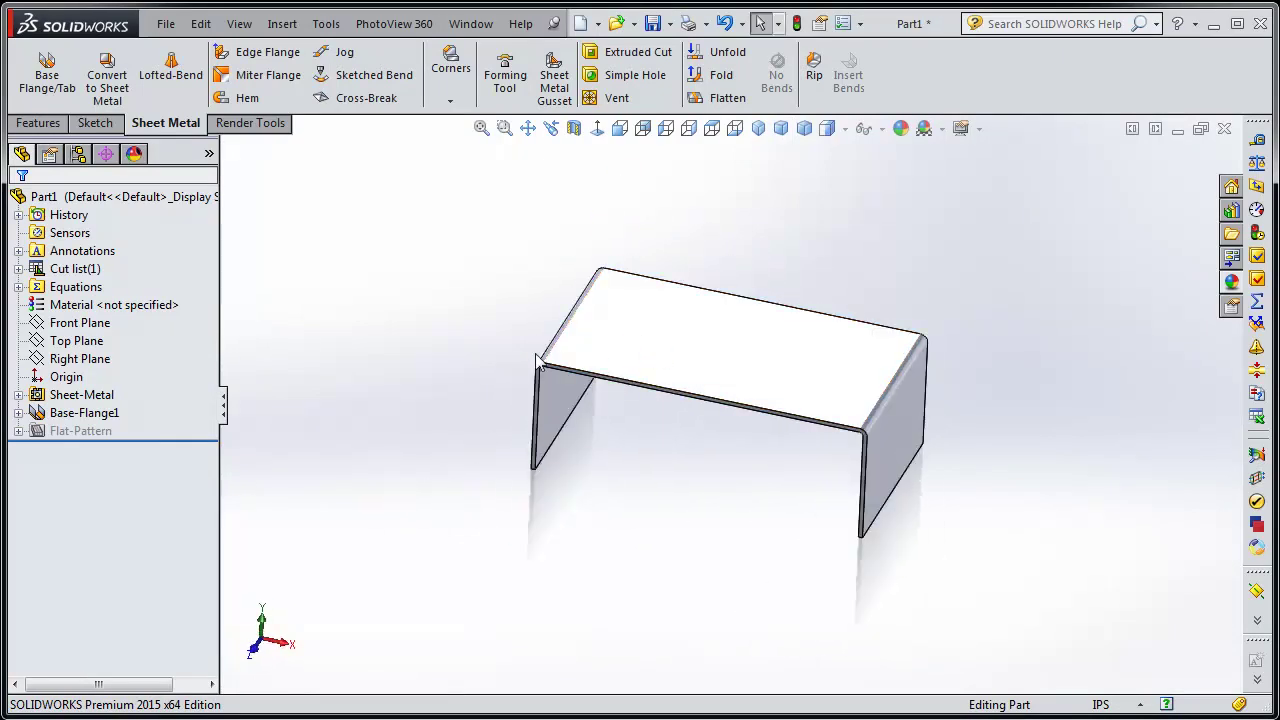
{"action": "left_click", "coordinate": [727, 100]}
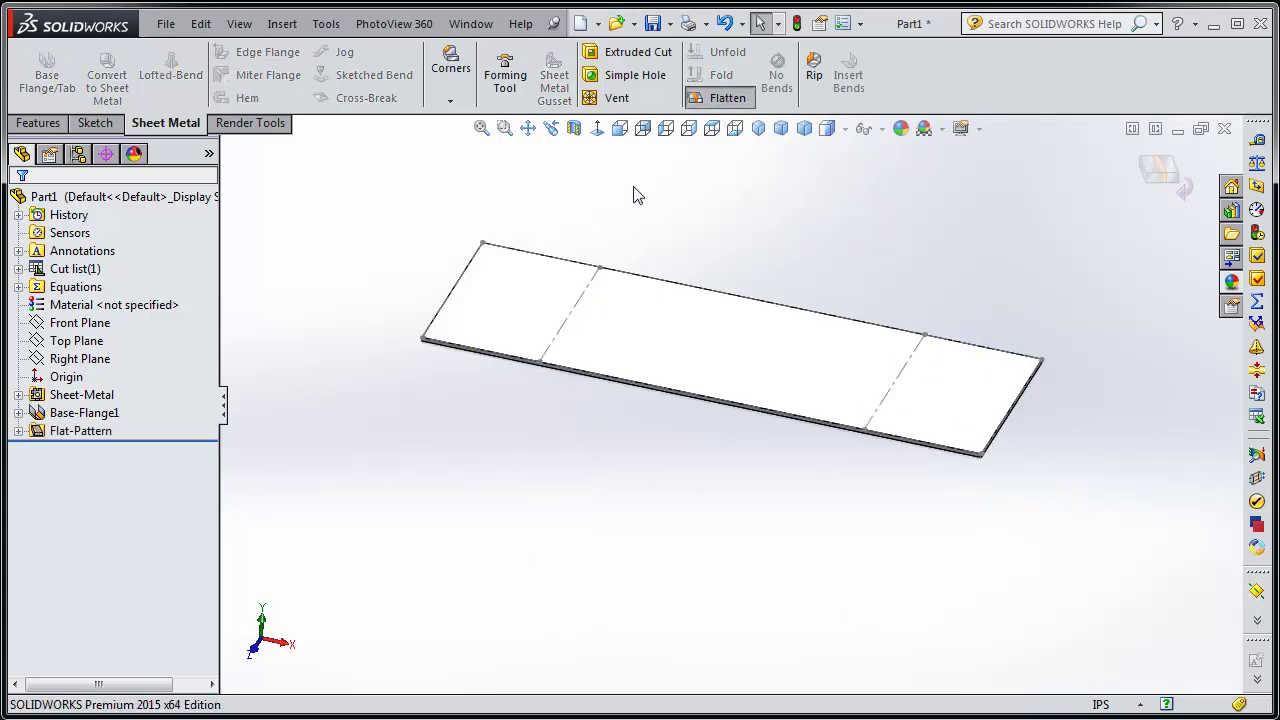
{"action": "left_click", "coordinate": [711, 130]}
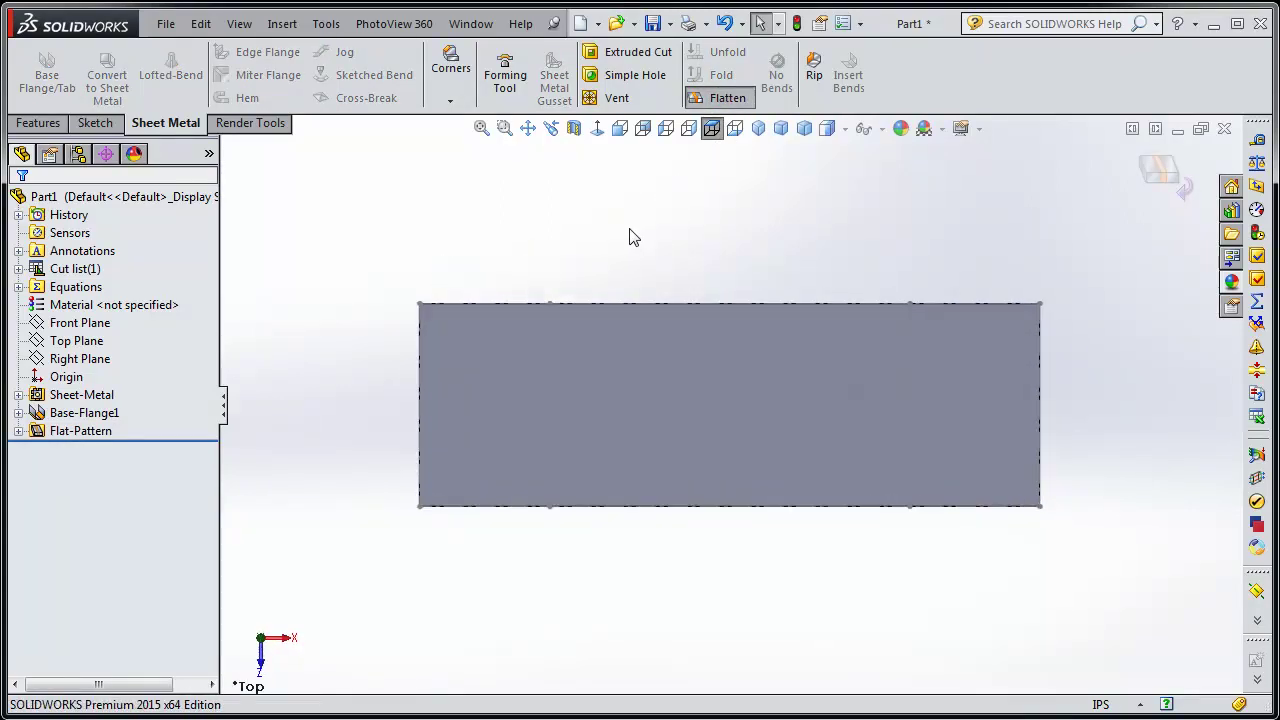
{"action": "middle_click_drag", "start_coordinate": [703, 637], "coordinate": [691, 408]}
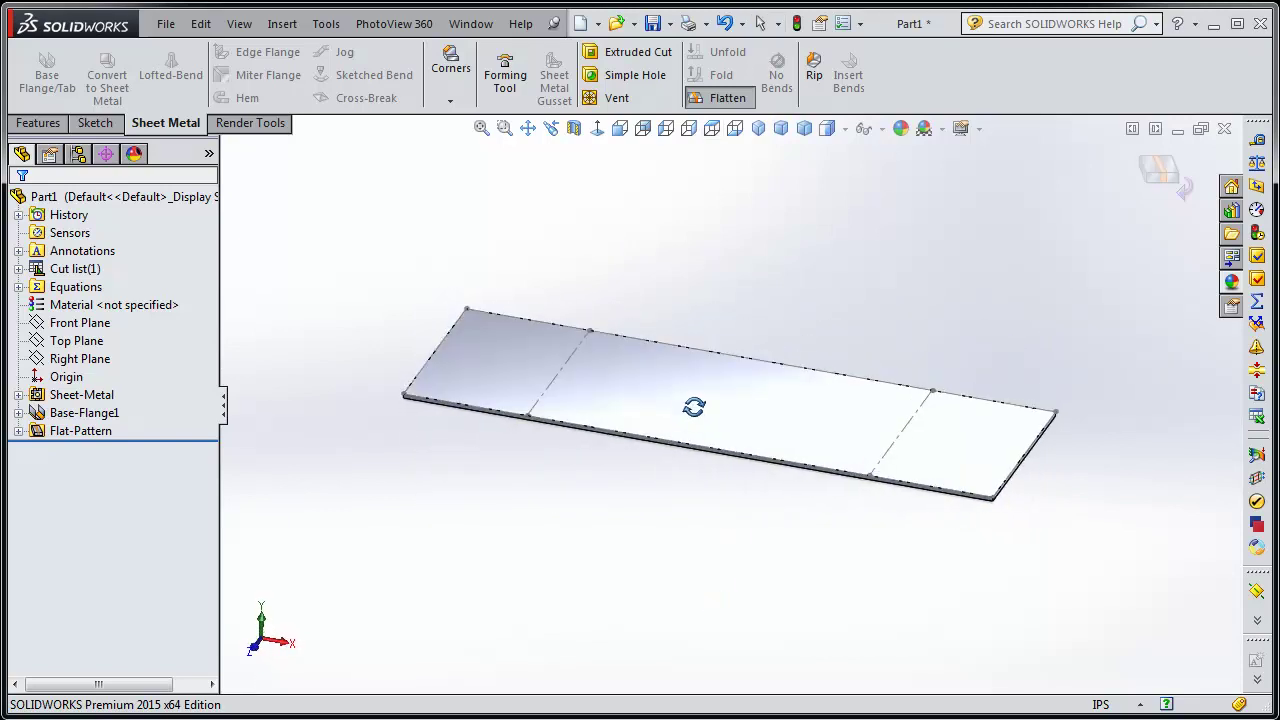
{"action": "left_click", "coordinate": [724, 98]}
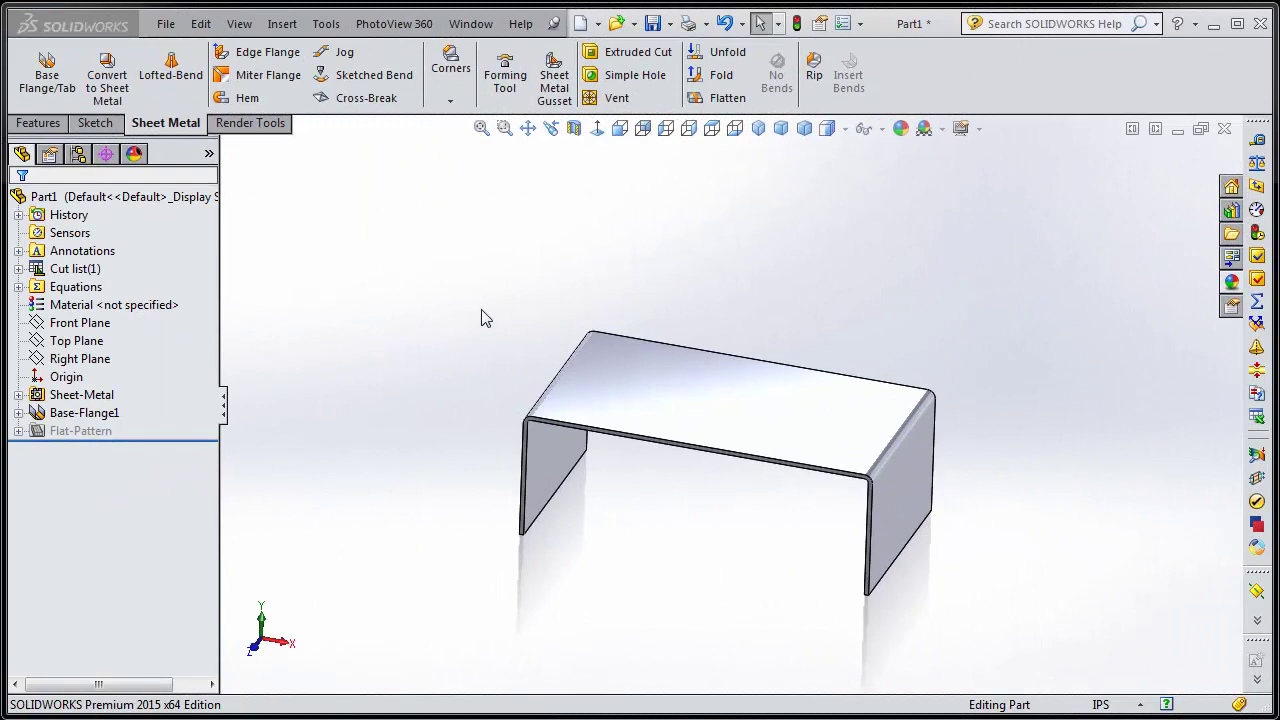
Start a new sketch on the stand's flat top face, seen from above.
{"action": "left_click", "coordinate": [711, 128]}
{"action": "scroll", "coordinate": [632, 183], "scroll_direction": "up", "scroll_amount": 3}
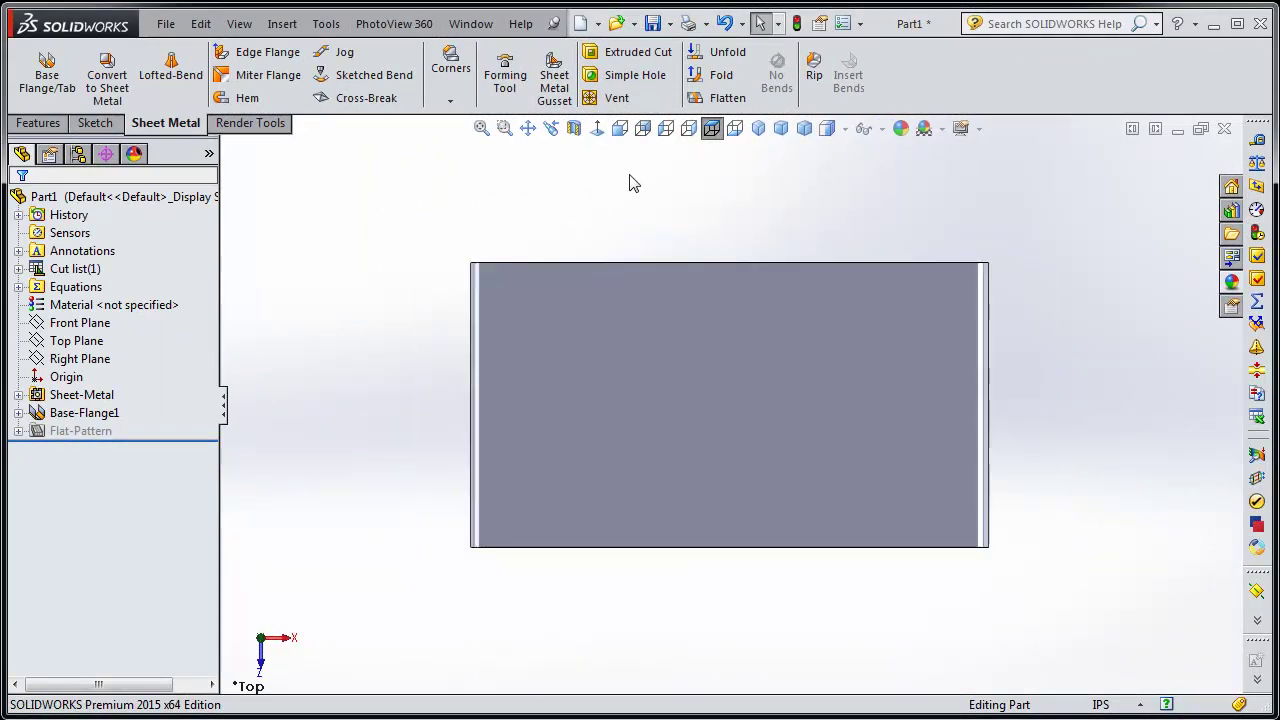
{"action": "scroll", "coordinate": [725, 215], "scroll_direction": "down", "scroll_amount": 3}
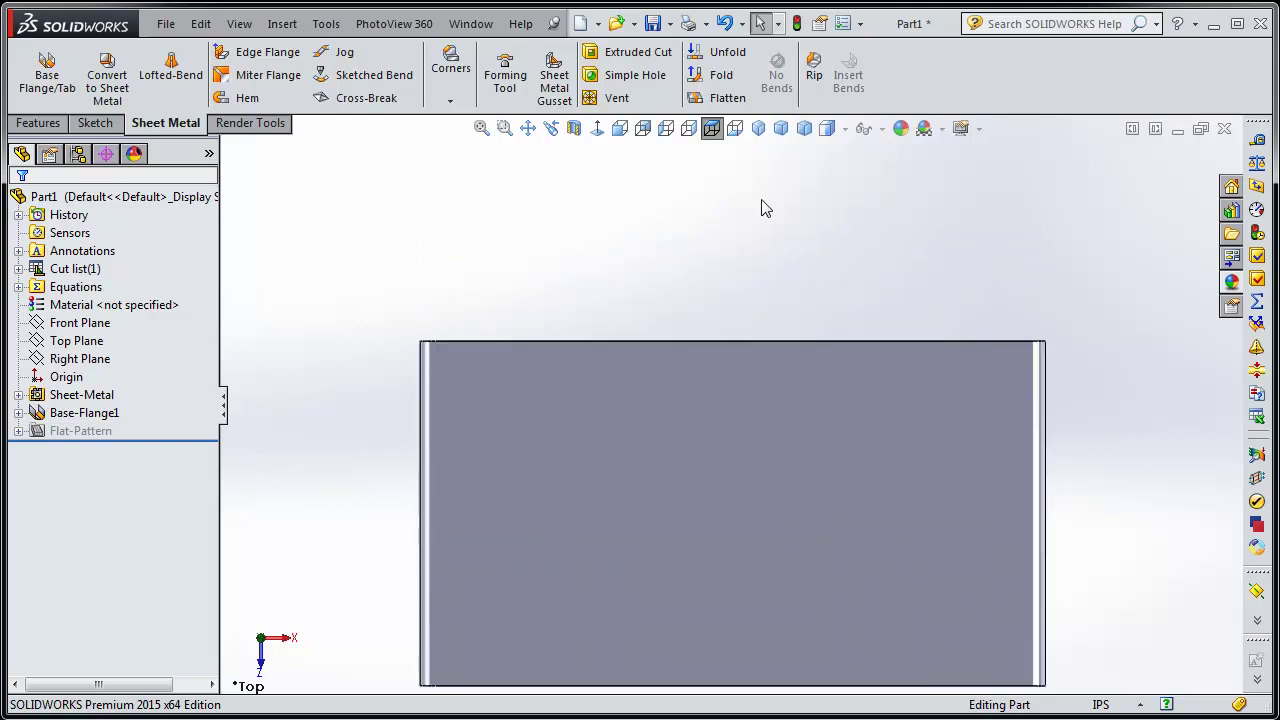
{"action": "scroll", "coordinate": [760, 195], "scroll_direction": "down", "scroll_amount": 1}
{"action": "left_click", "coordinate": [670, 511]}
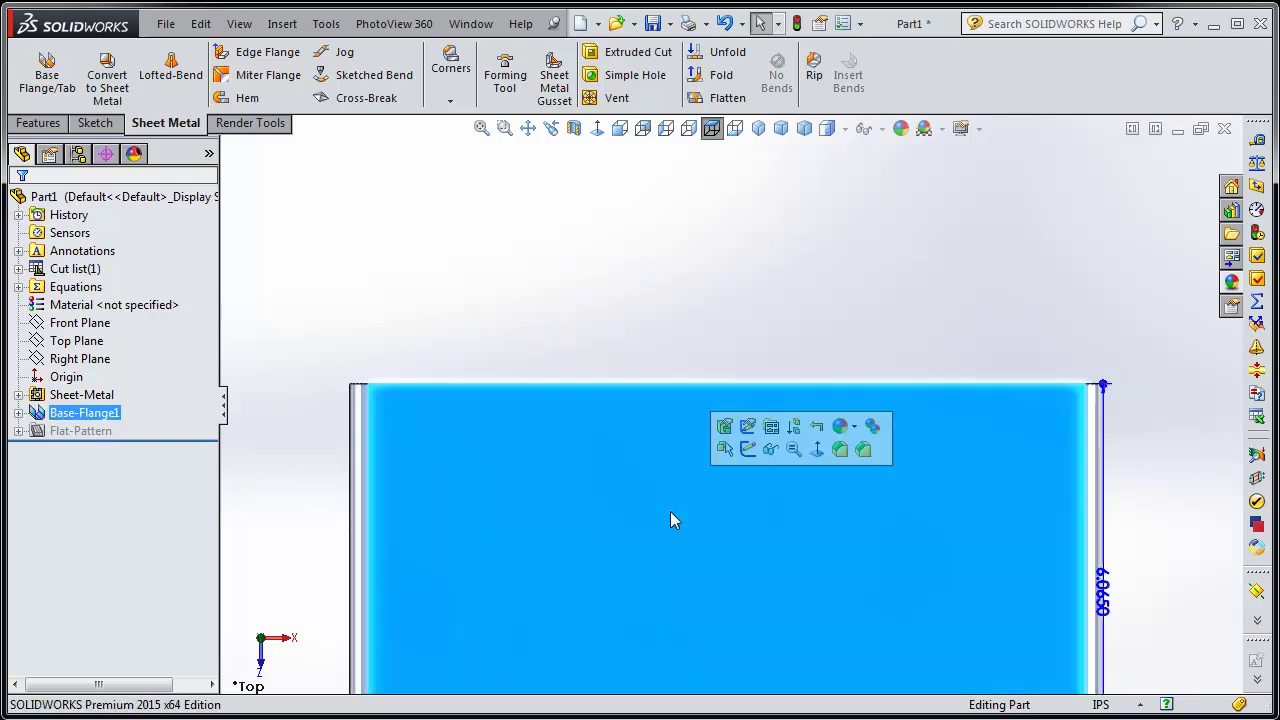
{"action": "left_click", "coordinate": [96, 124]}
{"action": "left_click", "coordinate": [36, 70]}
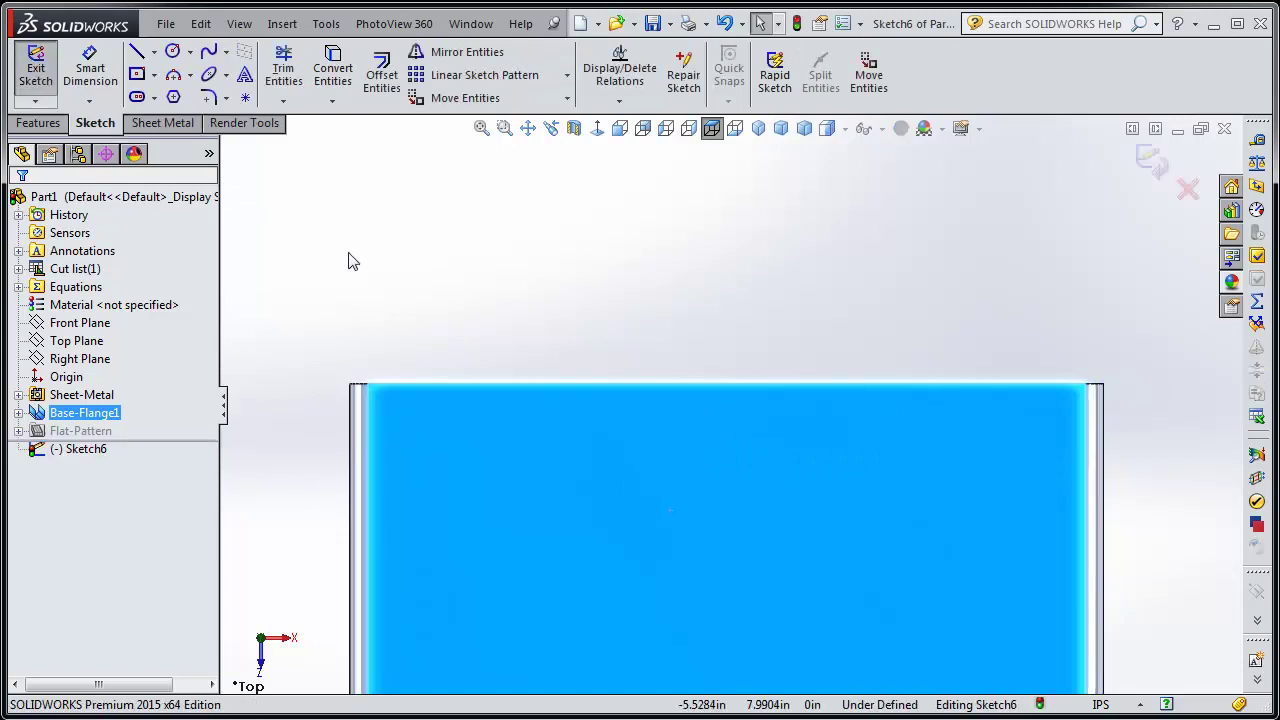
Sketch a horizontal line about 10.48 in long on the top face's rear edge, from one bend to the other.
{"action": "left_click", "coordinate": [137, 51]}
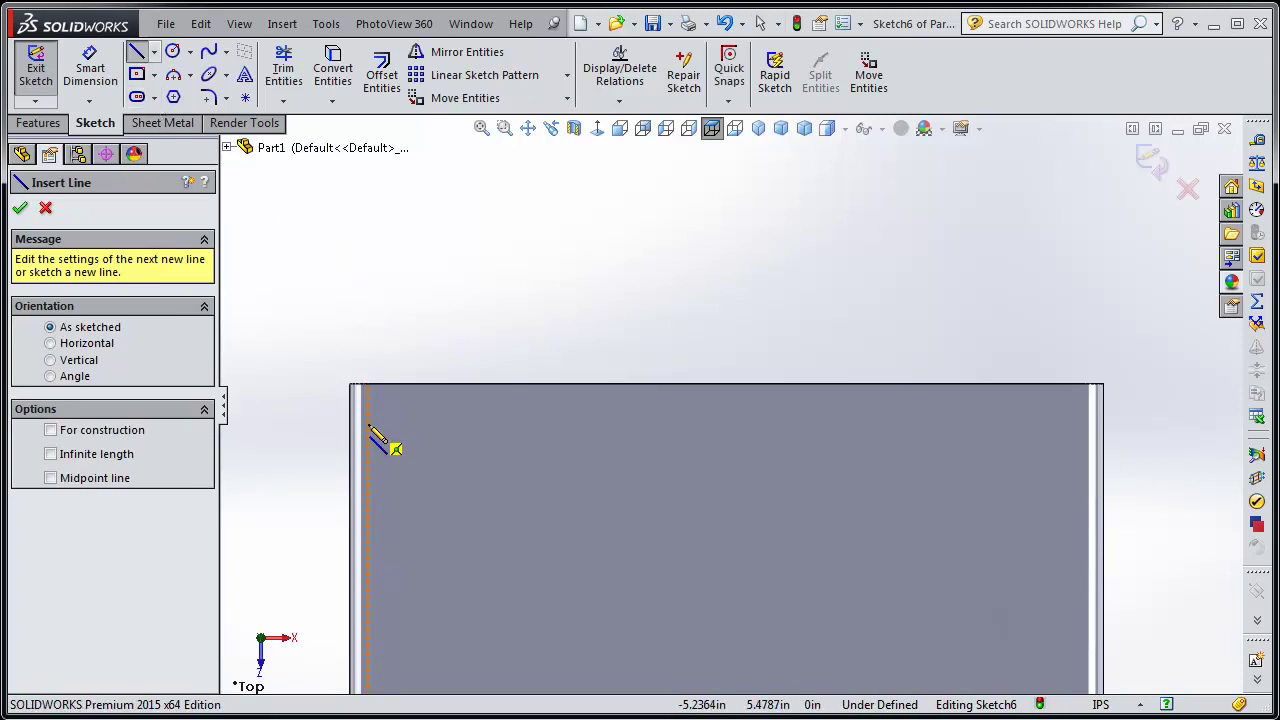
{"action": "left_click", "coordinate": [367, 385]}
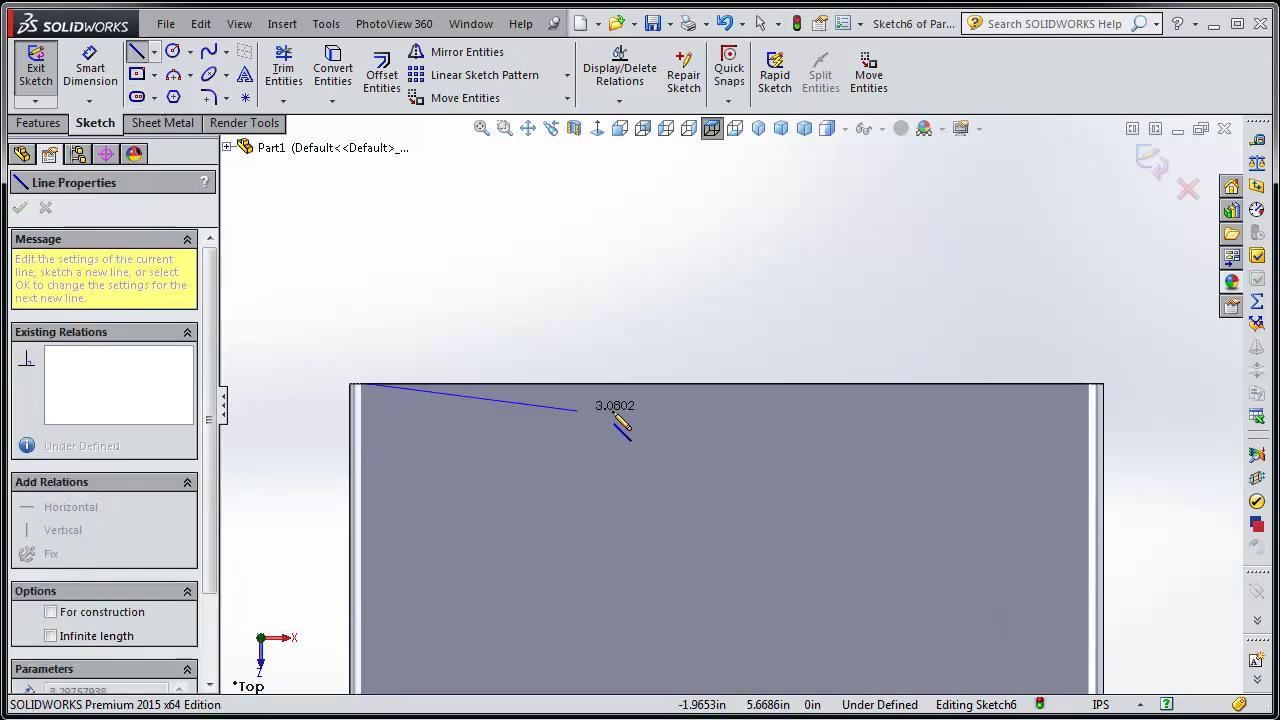
{"action": "left_click", "coordinate": [1086, 385]}
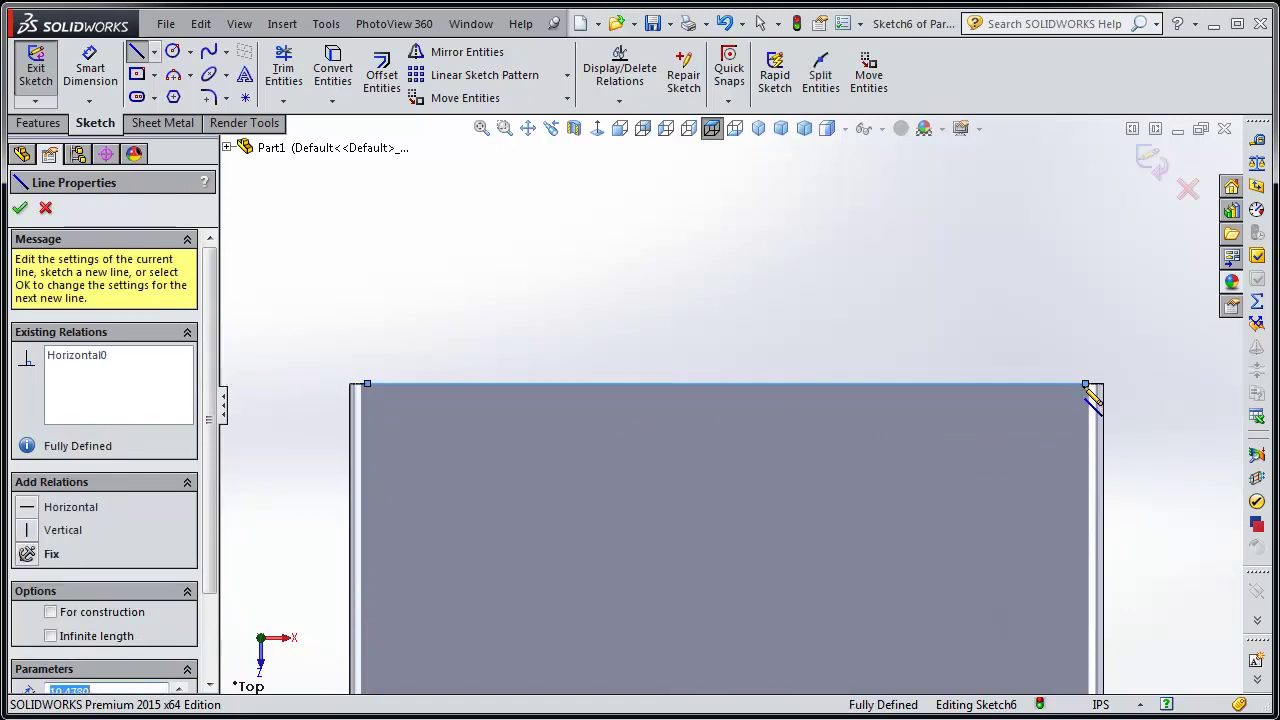
{"action": "key", "text": "Escape"}
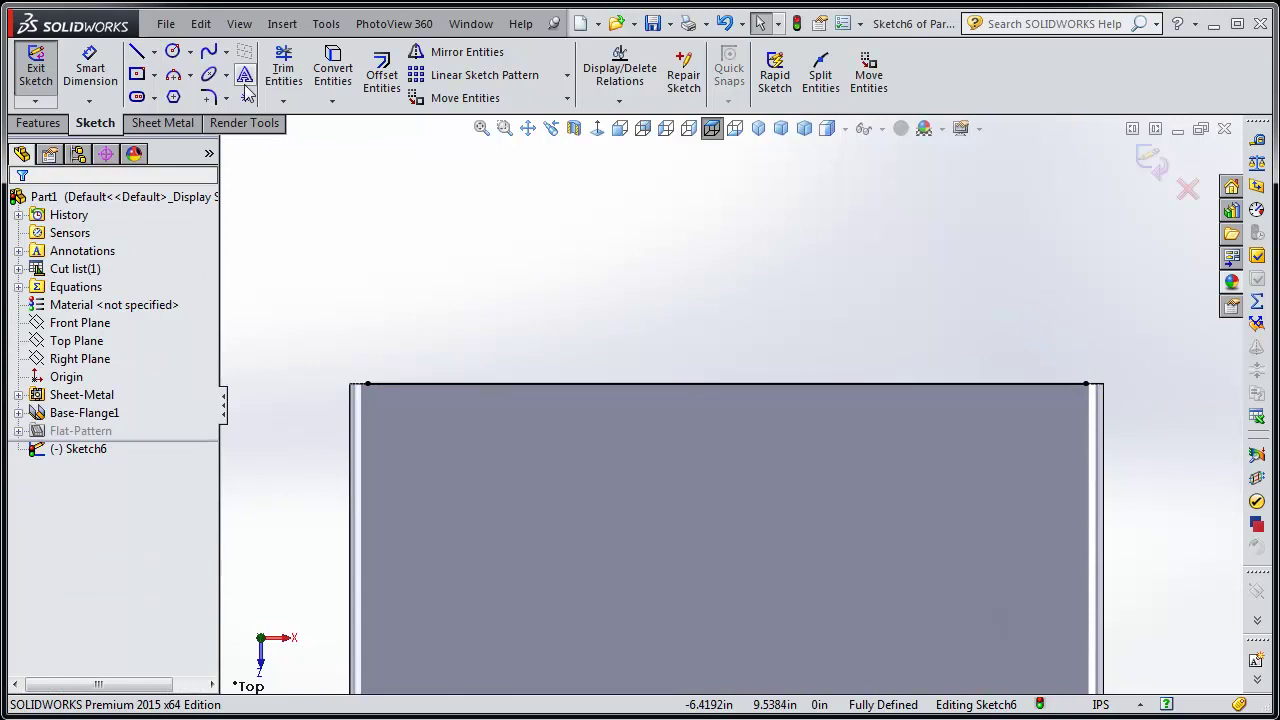
Sketch a vertical centerline about 1.84 in long, running outward from the midpoint of the rear-edge line.
{"action": "left_click", "coordinate": [153, 52]}
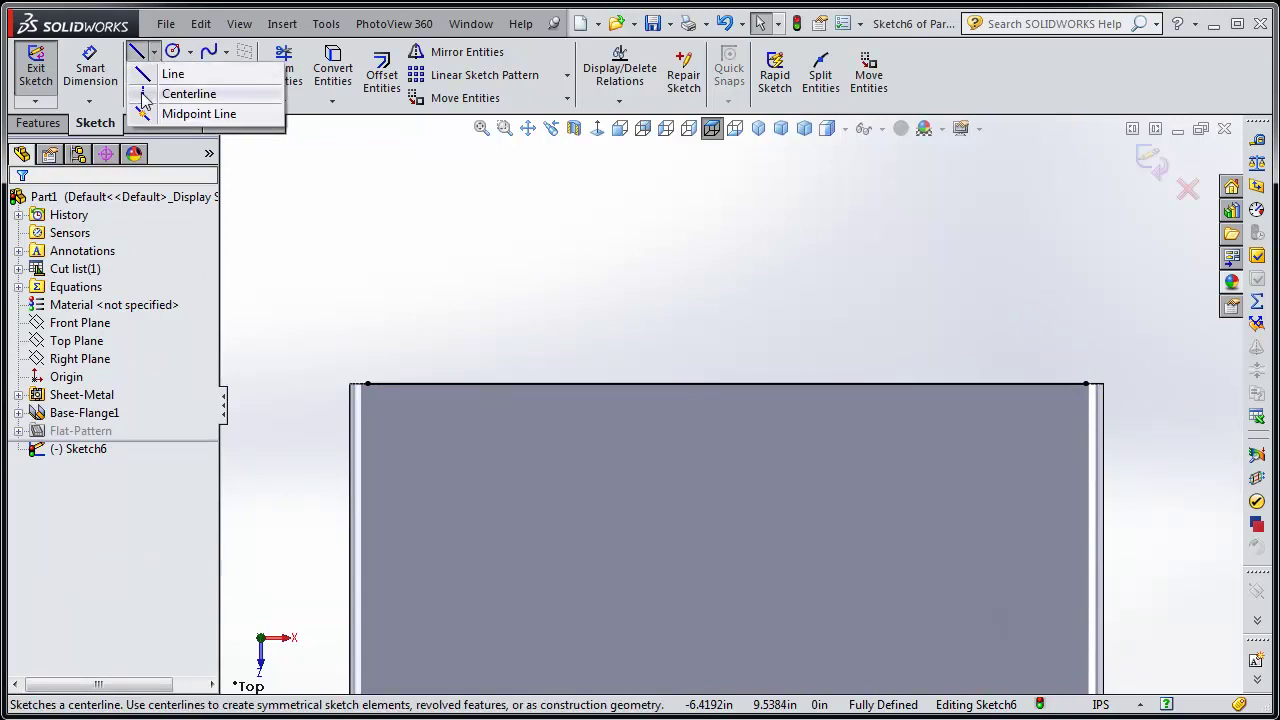
{"action": "left_click", "coordinate": [144, 96]}
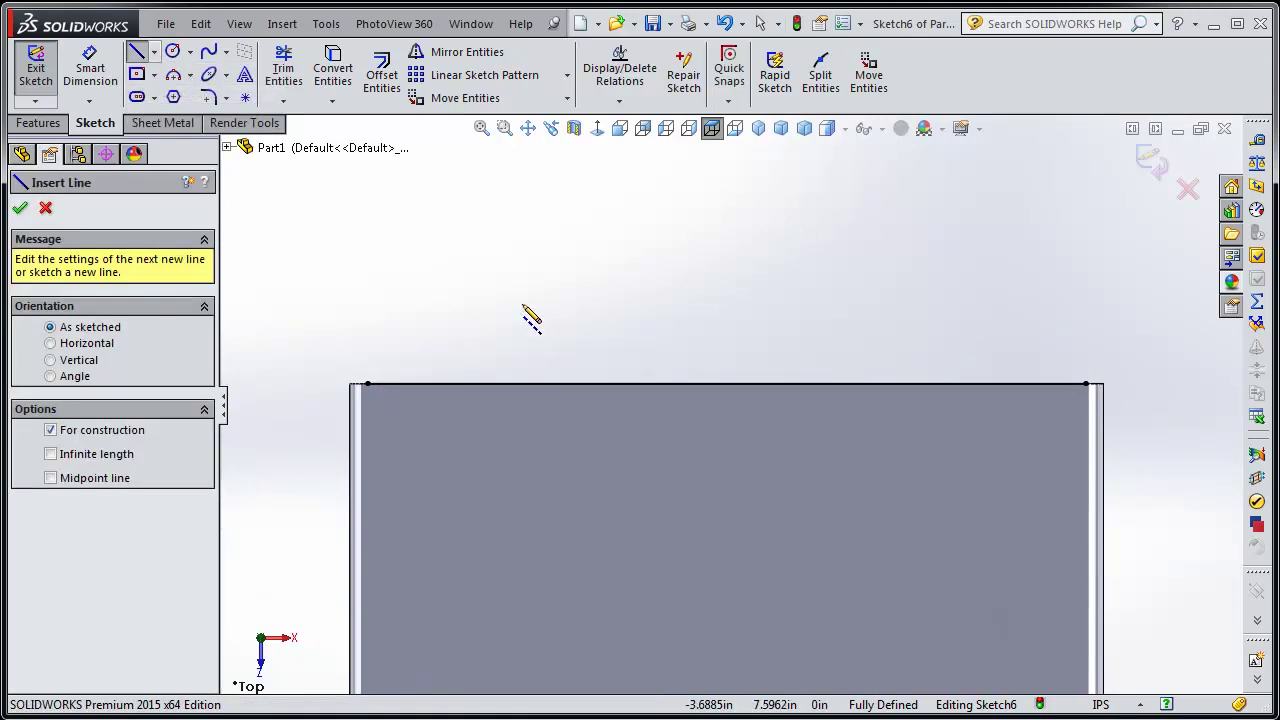
{"action": "left_click", "coordinate": [726, 383]}
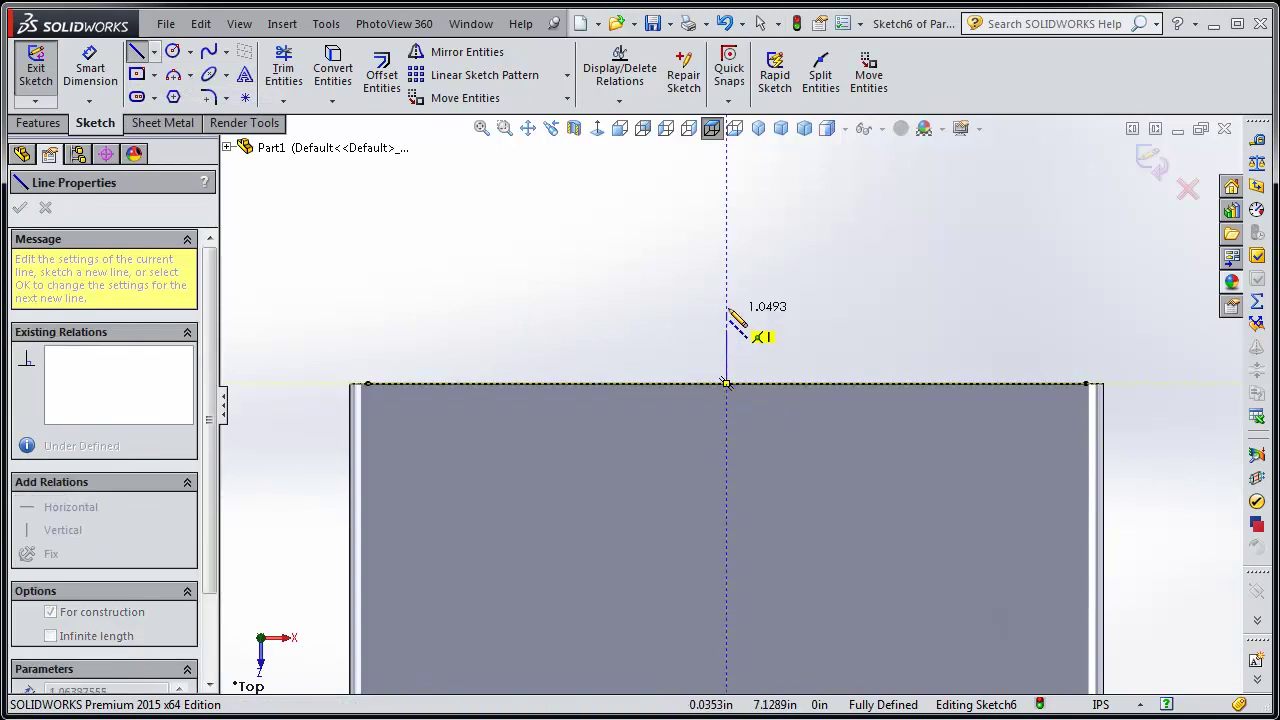
{"action": "left_click", "coordinate": [726, 258]}
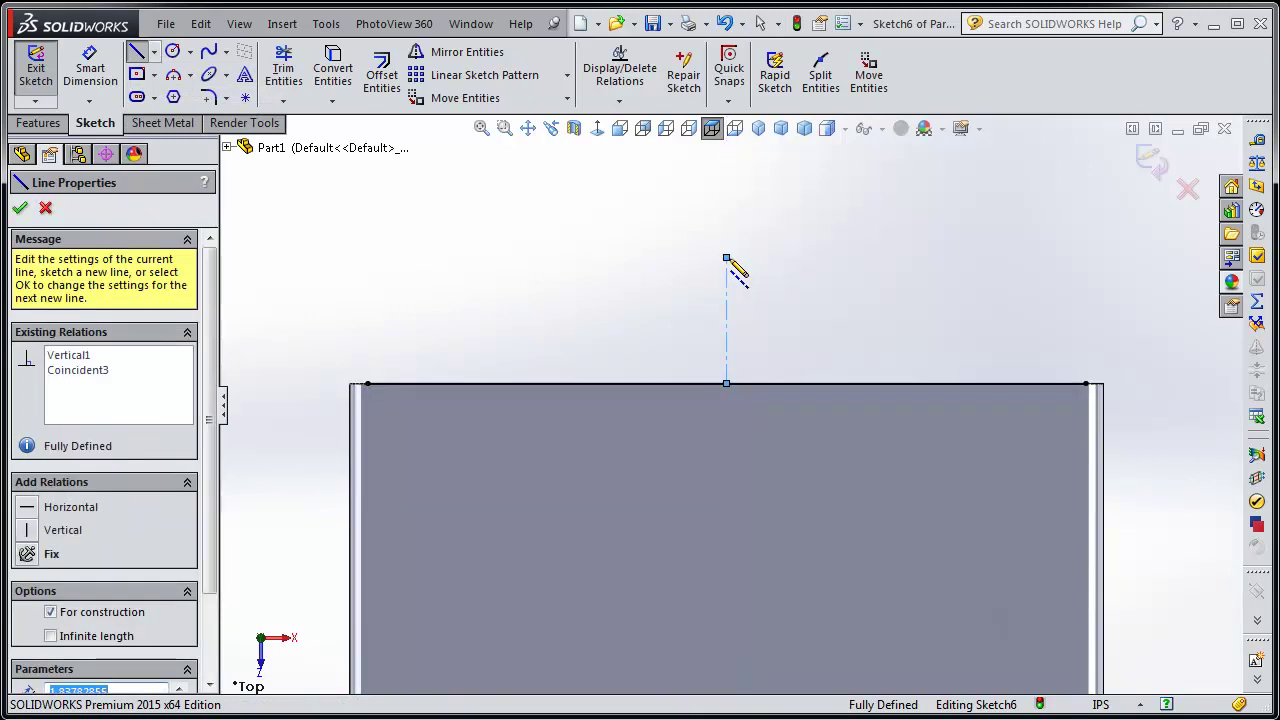
{"action": "key", "text": "Escape"}
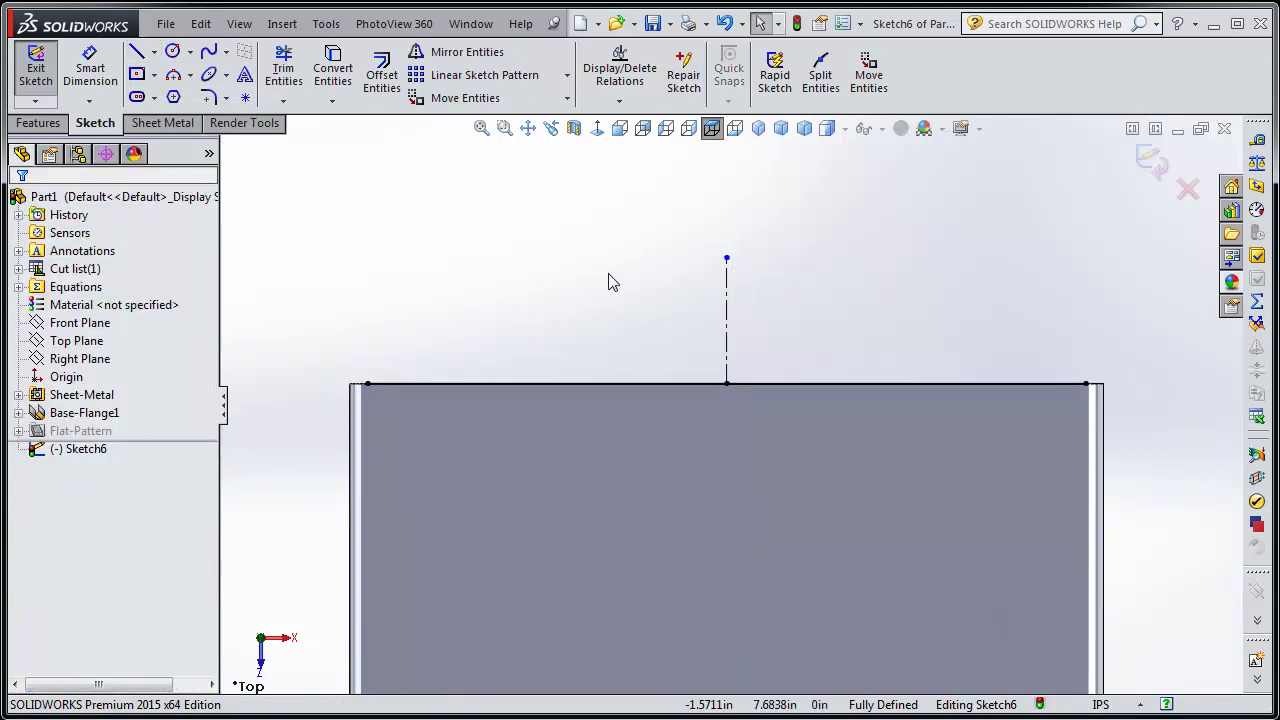
Sketch a horizontal line about 5.80 in long just beyond the free end of the centerline.
{"action": "left_click", "coordinate": [134, 56]}
{"action": "left_click", "coordinate": [540, 232]}
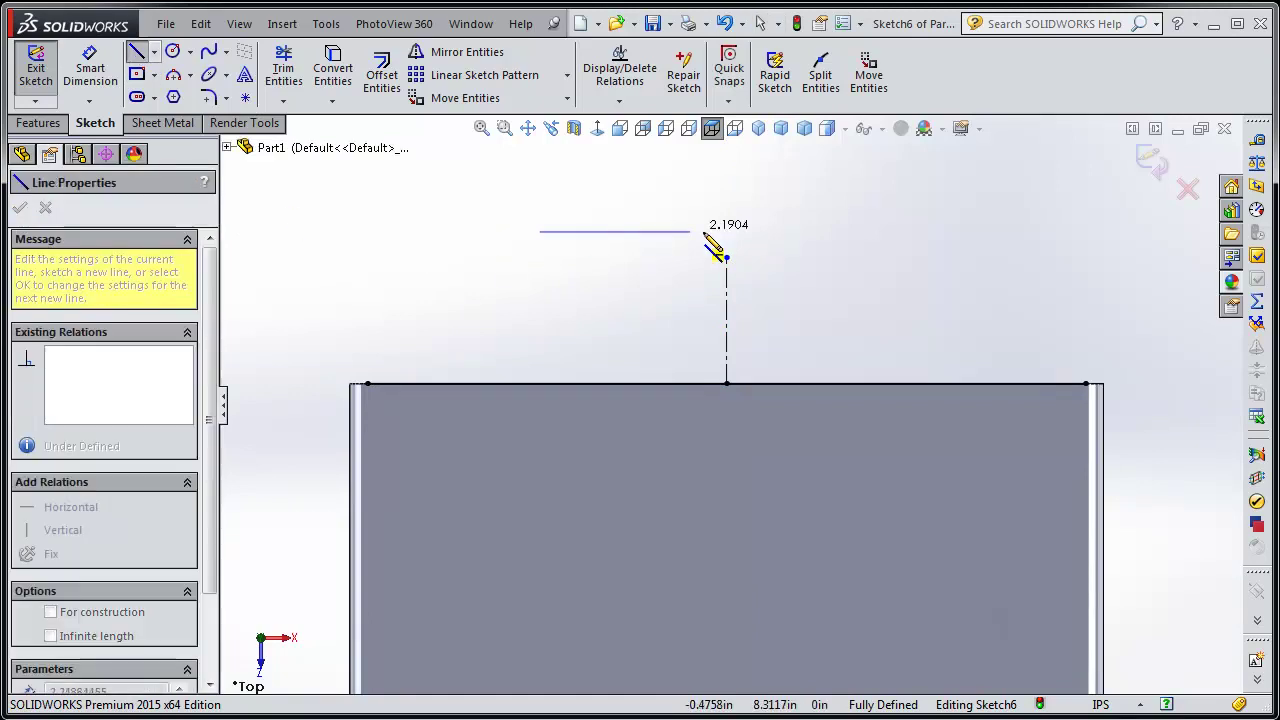
{"action": "left_click", "coordinate": [937, 232]}
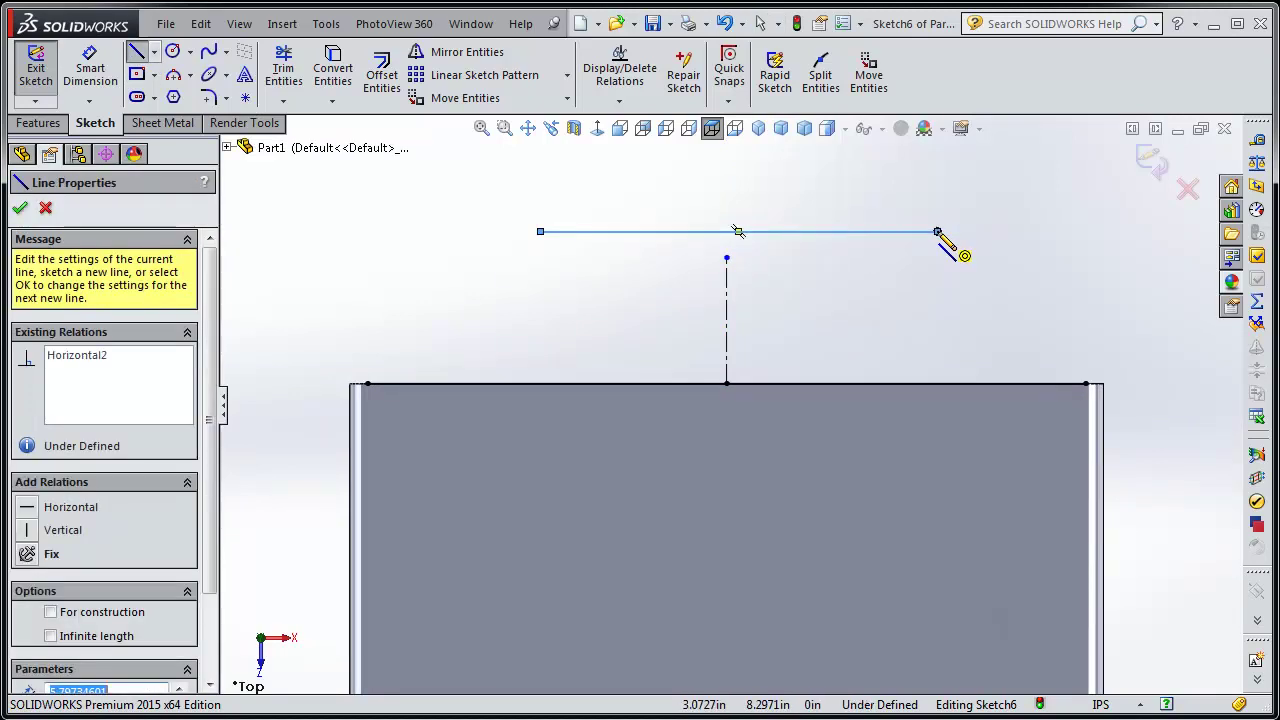
{"action": "key", "text": "Escape"}
Center the outer horizontal line on the centerline's free end with a Midpoint relation and stretch it to about 7.64 in.
{"action": "left_click", "coordinate": [840, 232]}
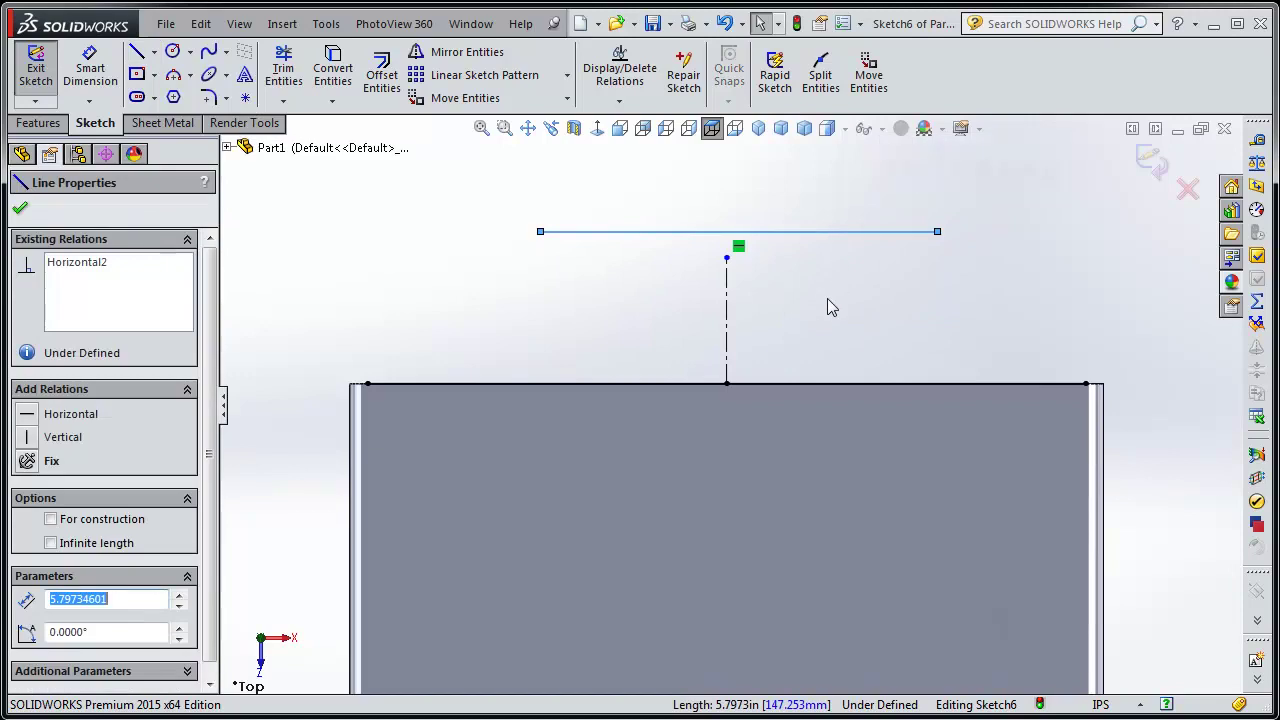
{"action": "left_click", "coordinate": [726, 258], "text": "ctrl"}
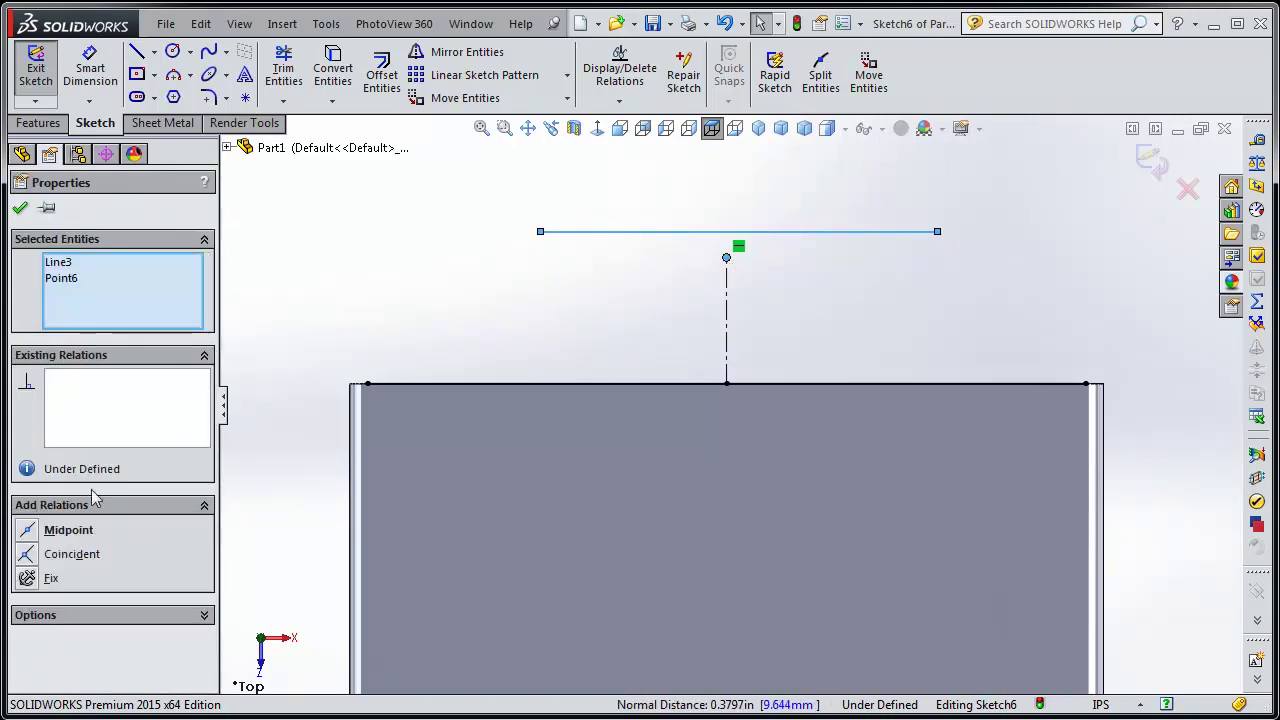
{"action": "left_click", "coordinate": [45, 531]}
{"action": "left_click", "coordinate": [368, 272]}
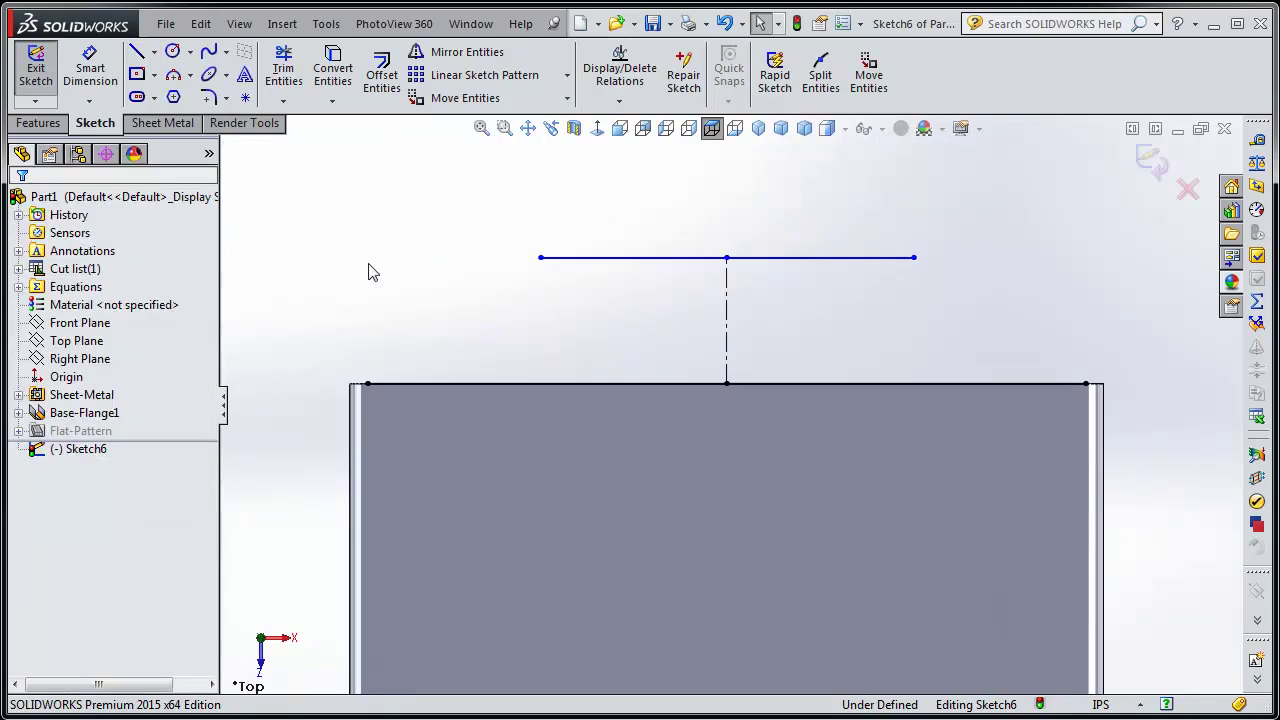
{"action": "left_click_drag", "start_coordinate": [541, 258], "coordinate": [466, 258]}
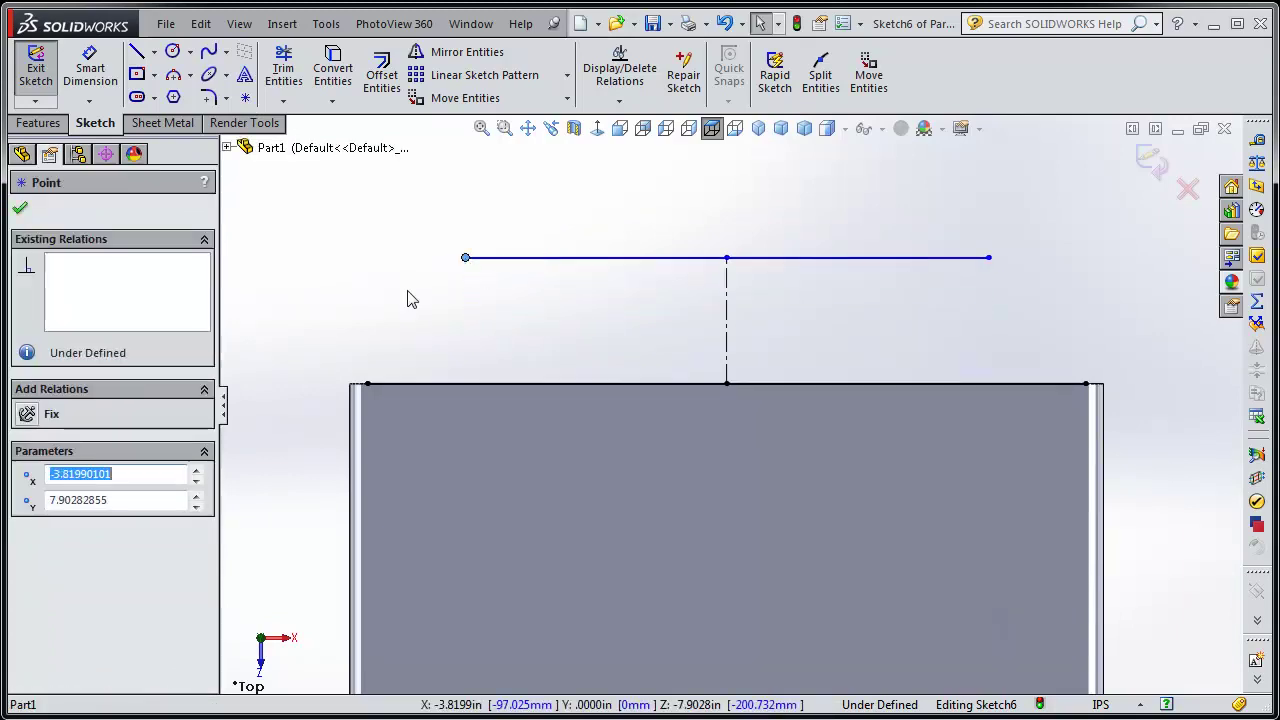
{"action": "left_click", "coordinate": [382, 300]}
Dimension the vertical centerline and set its length to 2 in.
{"action": "left_click", "coordinate": [90, 70]}
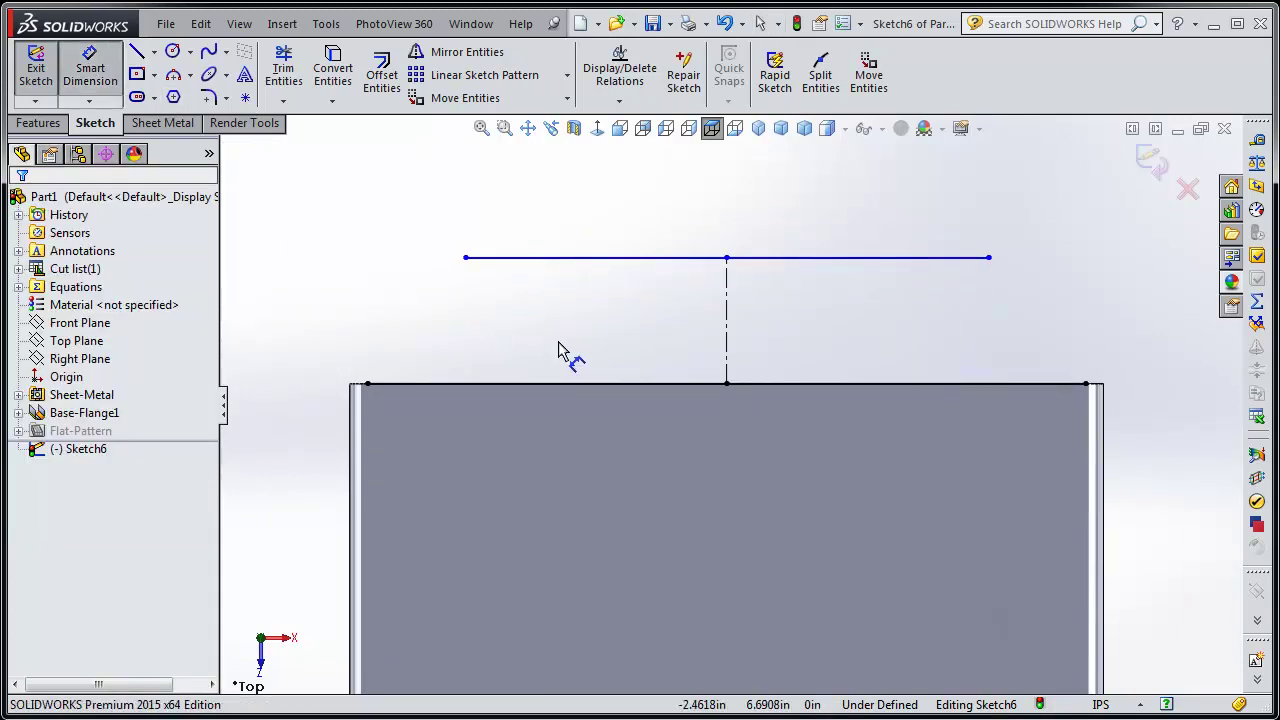
{"action": "left_click", "coordinate": [731, 323]}
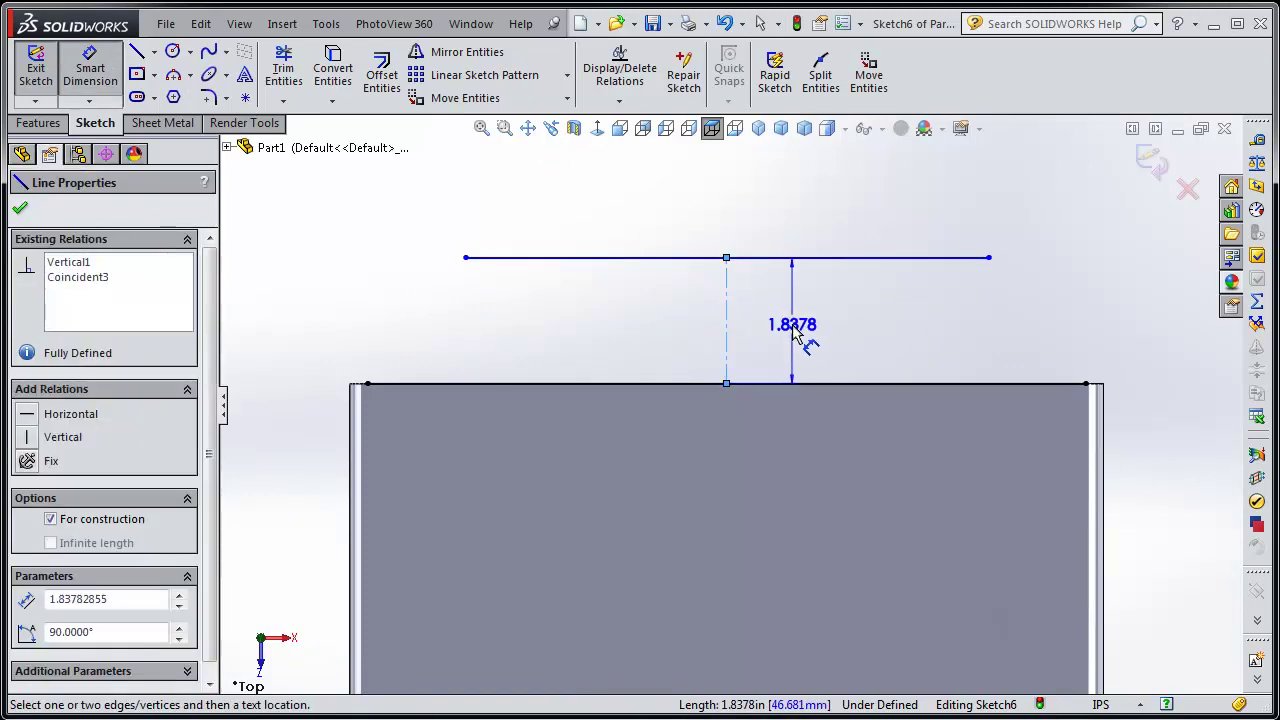
{"action": "left_click", "coordinate": [796, 334]}
{"action": "type", "text": "2"}
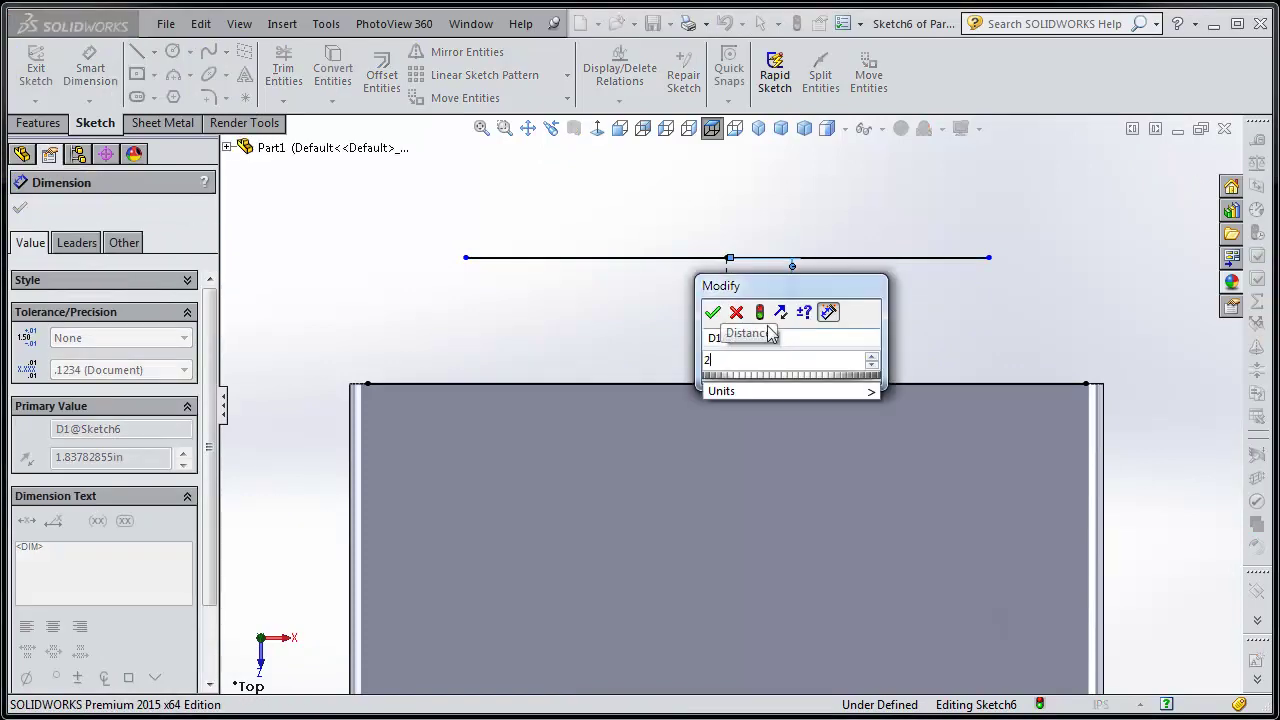
{"action": "left_click", "coordinate": [713, 313]}
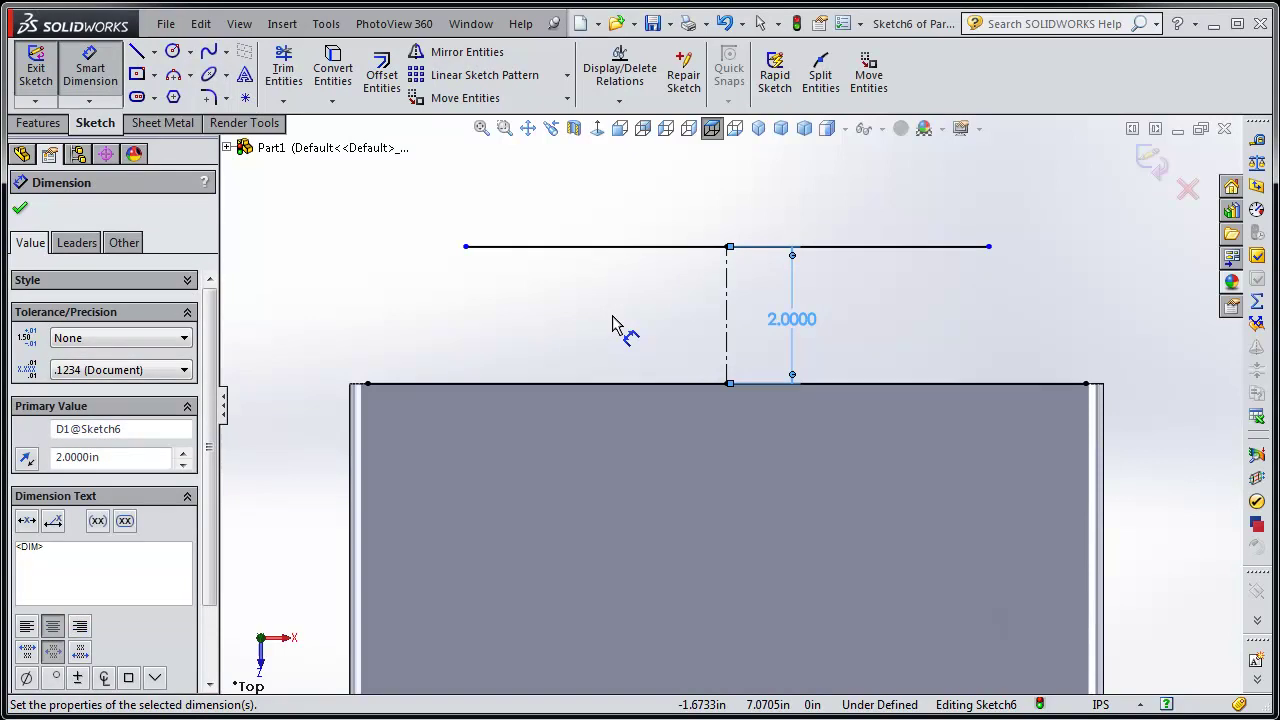
{"action": "left_click", "coordinate": [90, 70]}
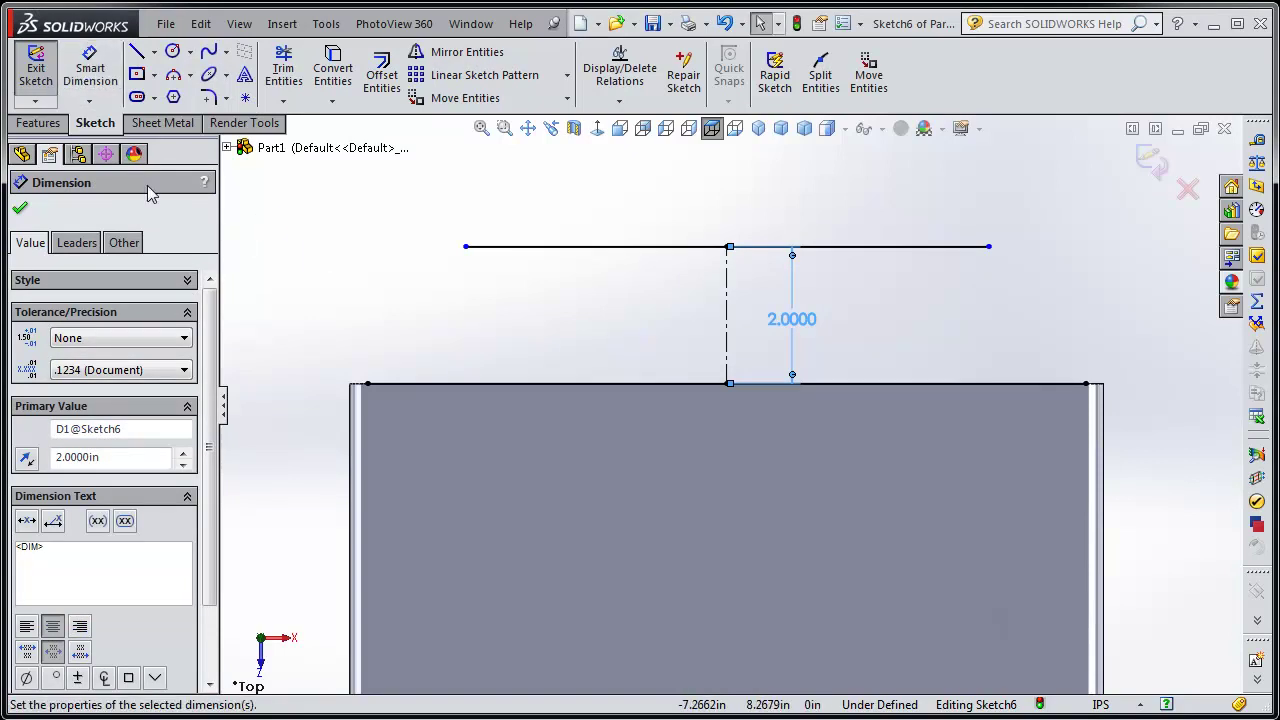
Sketch two slanted lines joining the ends of the outer horizontal line to the ends of the rear-edge line, closing a trapezoid.
{"action": "left_click", "coordinate": [137, 52]}
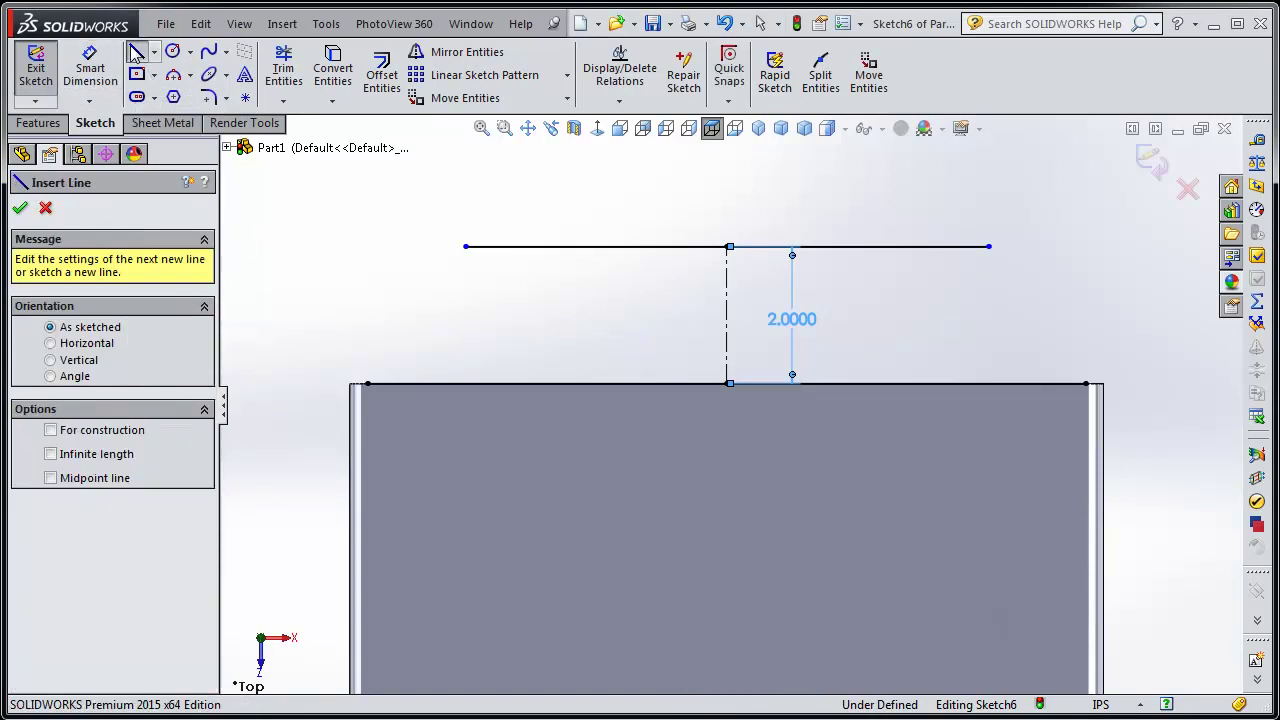
{"action": "left_click", "coordinate": [466, 247]}
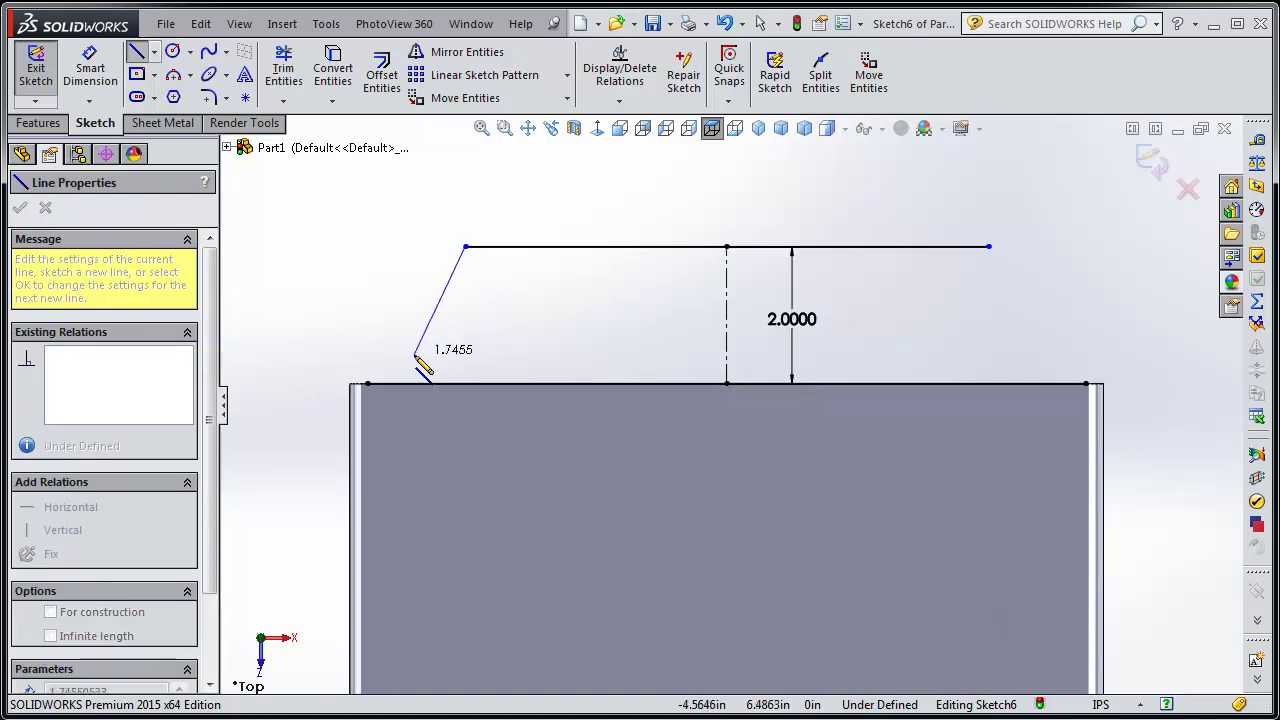
{"action": "left_click", "coordinate": [368, 384]}
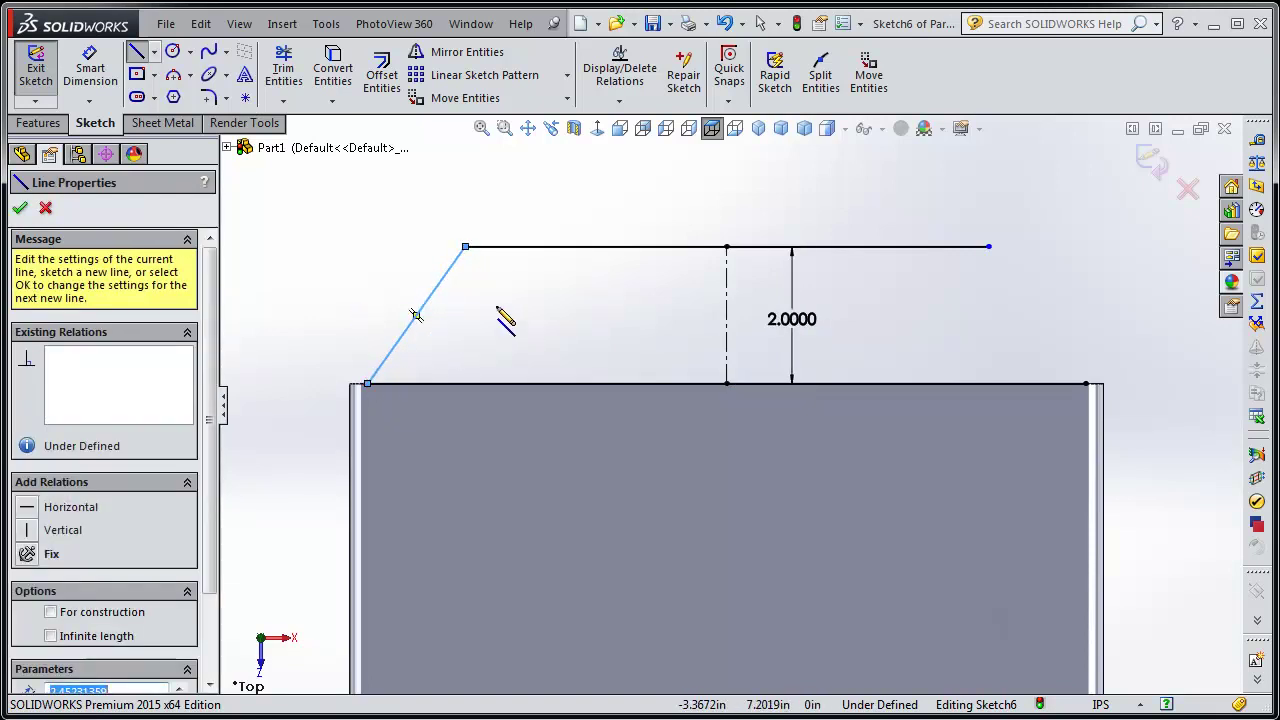
{"action": "key", "text": "Escape"}
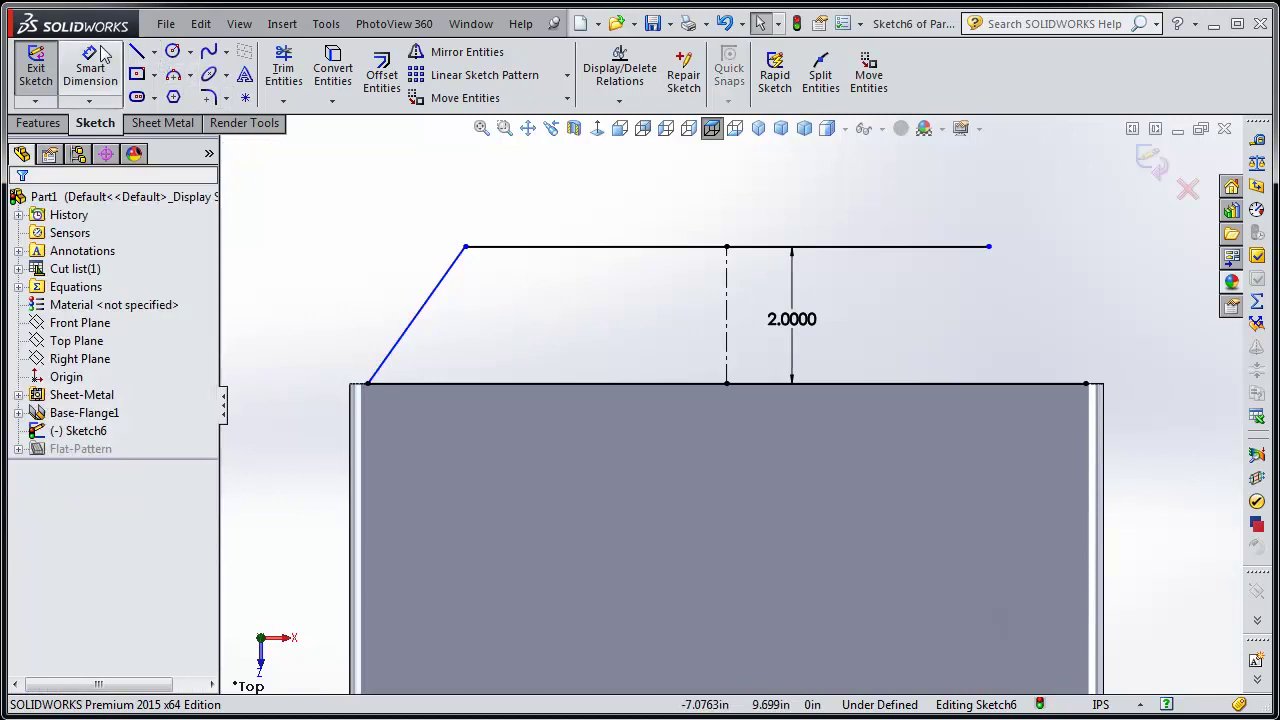
{"action": "left_click", "coordinate": [138, 55]}
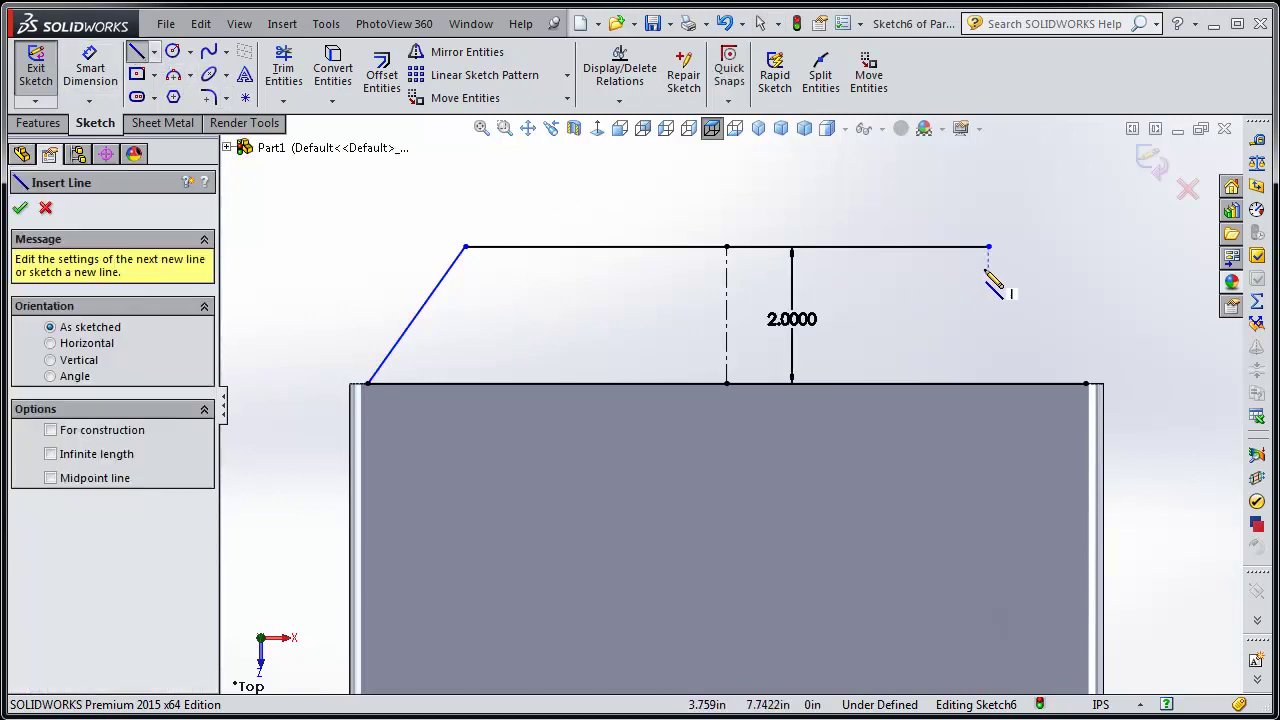
{"action": "left_click", "coordinate": [1092, 385]}
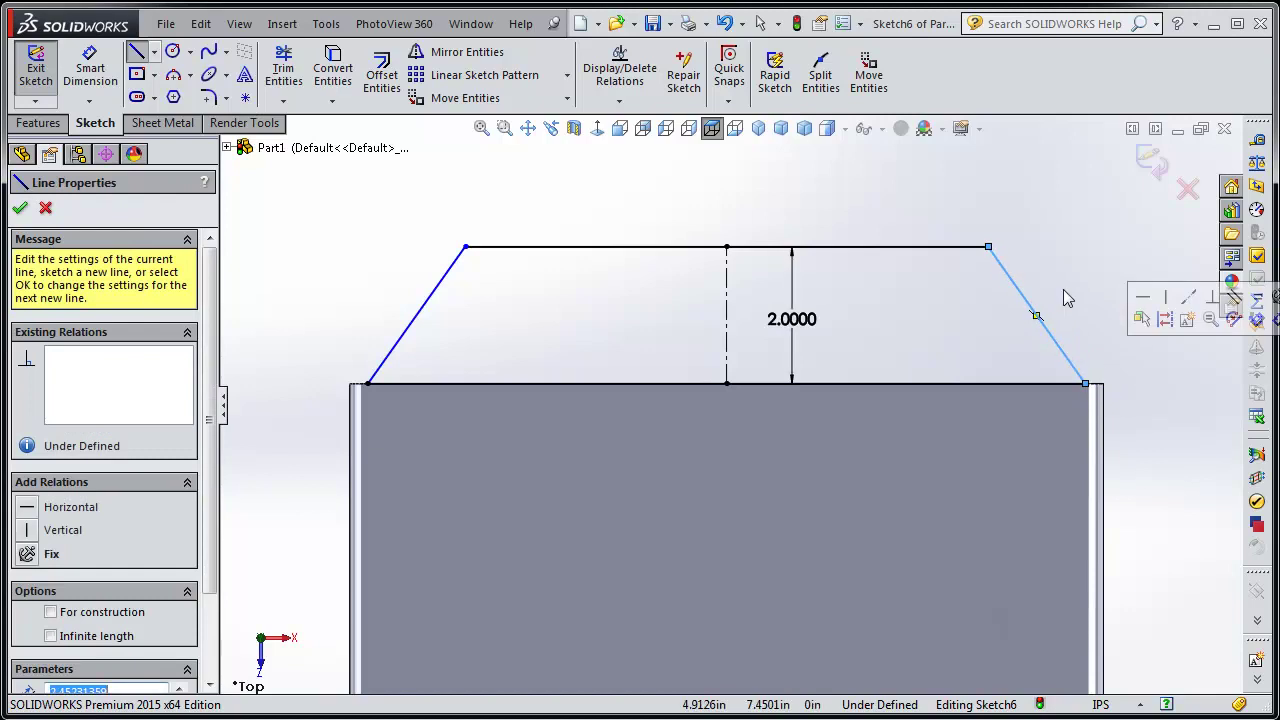
{"action": "key", "text": "Escape"}
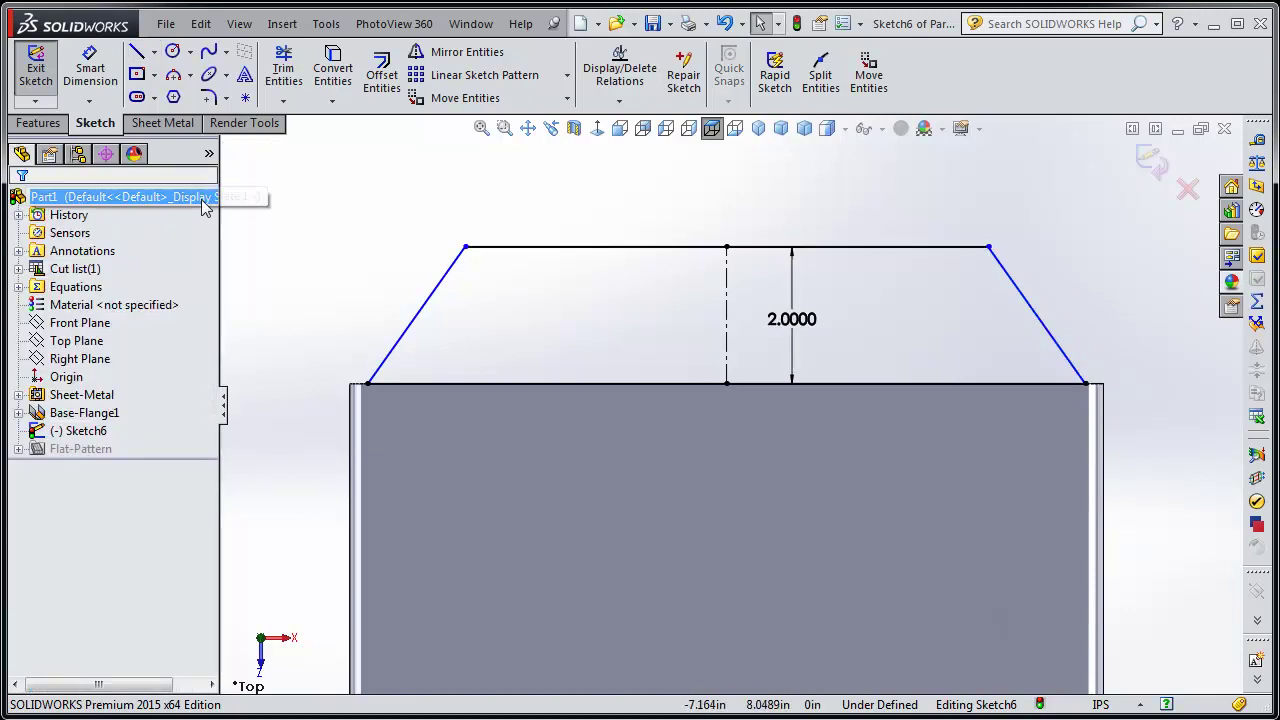
Dimension the angle between the trapezoid's left slanted side and the rear-edge line as 45 degrees.
{"action": "left_click", "coordinate": [80, 58]}
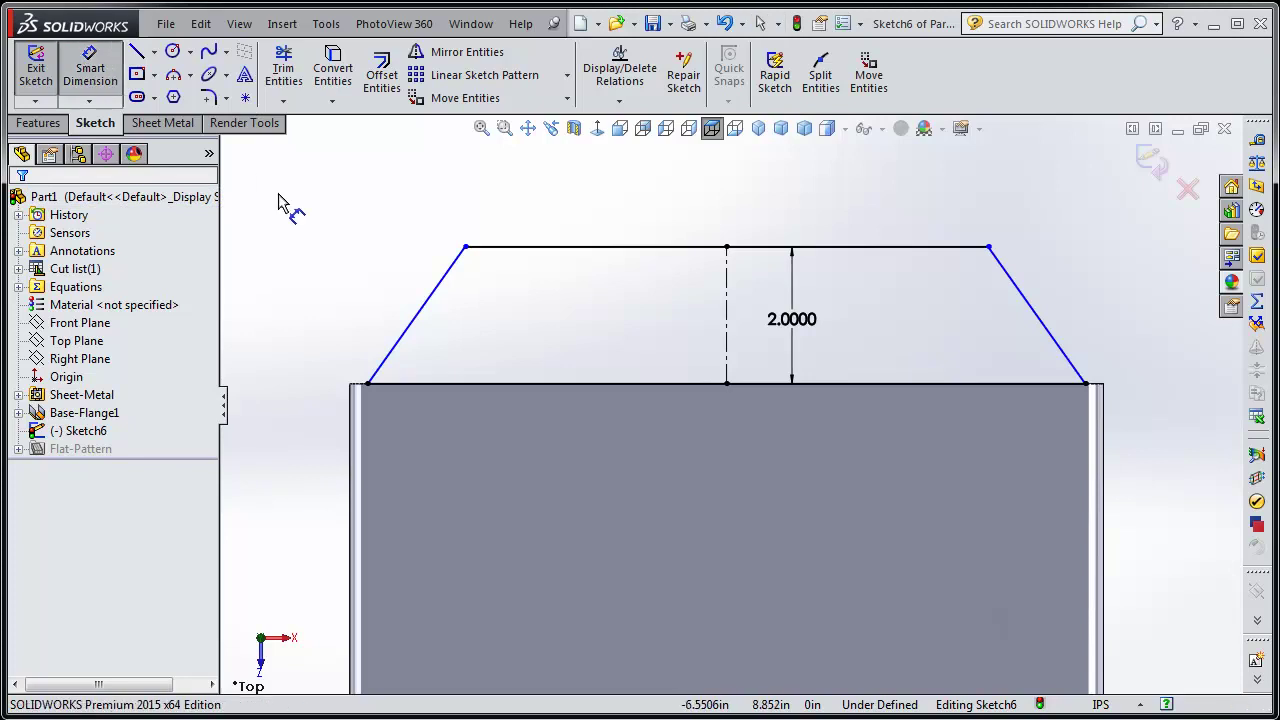
{"action": "left_click", "coordinate": [420, 316]}
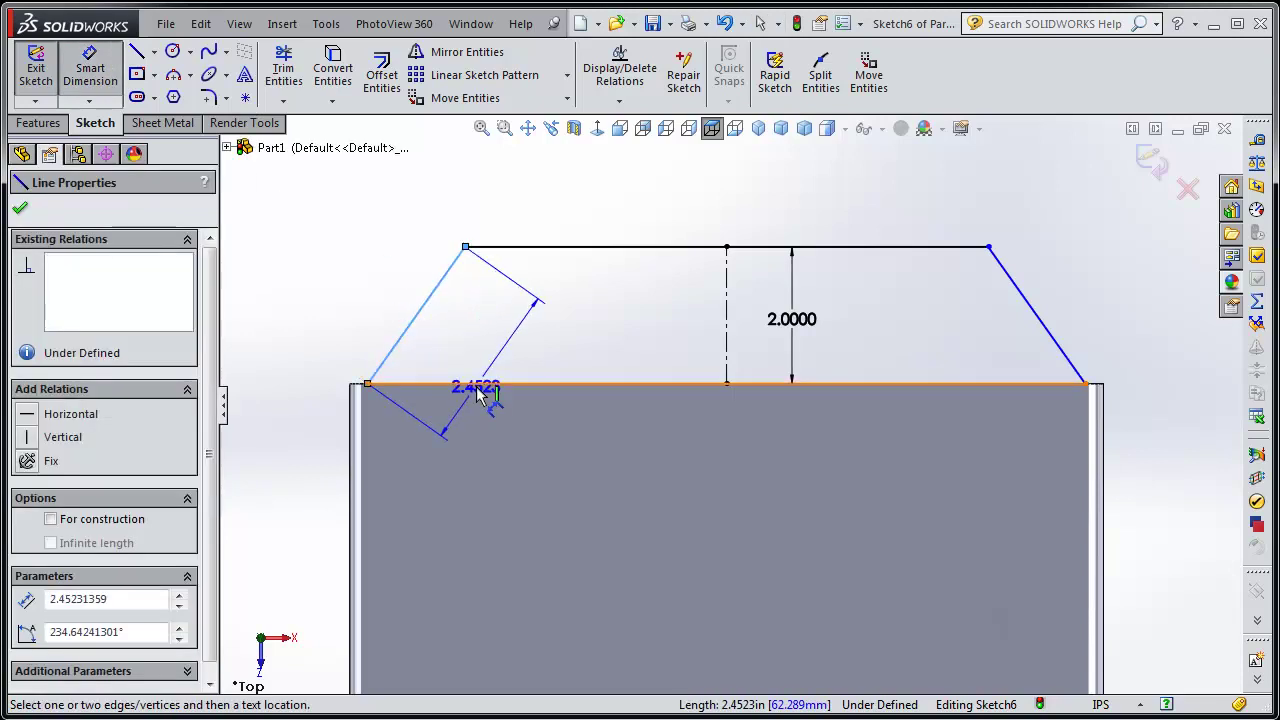
{"action": "left_click", "coordinate": [476, 386]}
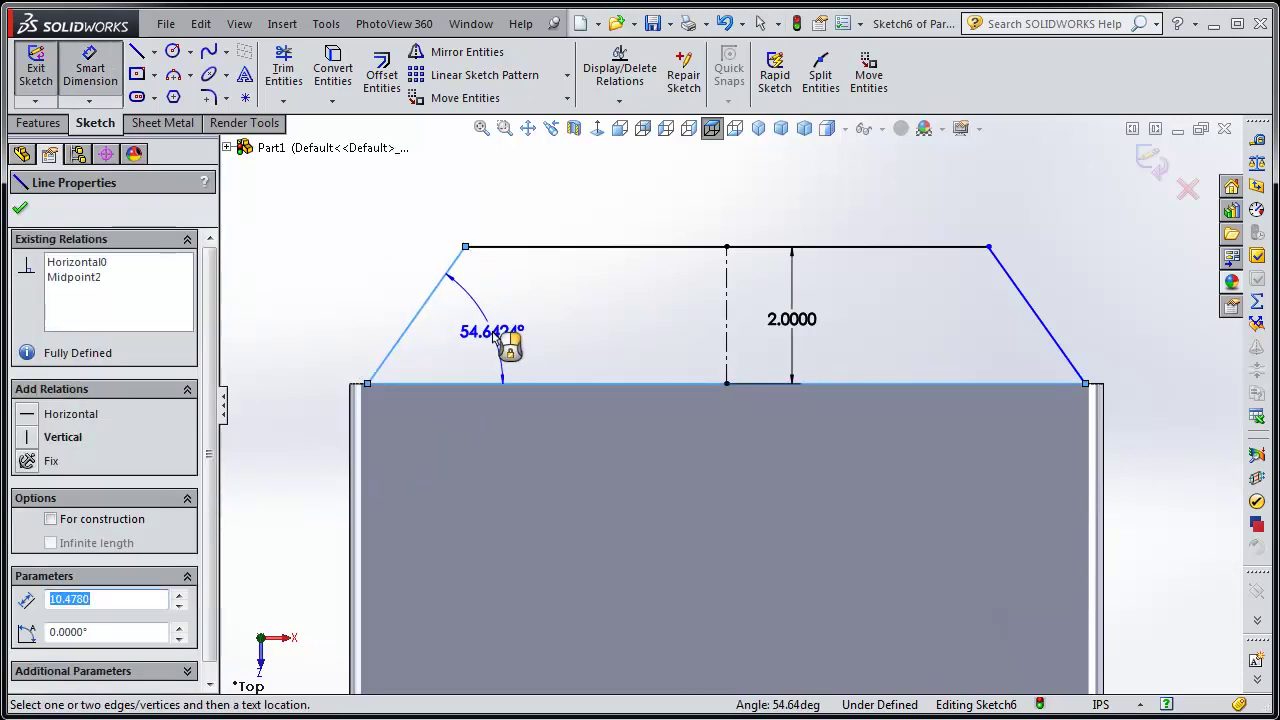
{"action": "left_click", "coordinate": [493, 338]}
{"action": "type", "text": "45"}
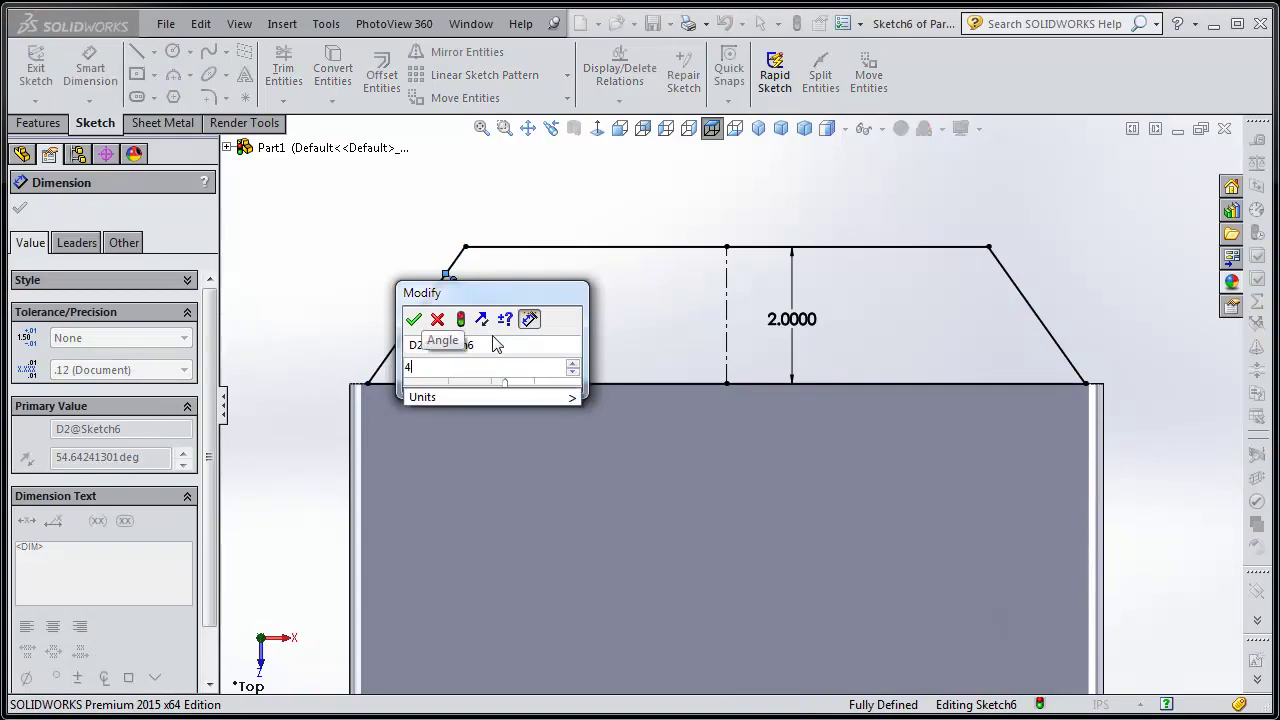
{"action": "left_click", "coordinate": [462, 320]}
{"action": "left_click", "coordinate": [413, 319]}
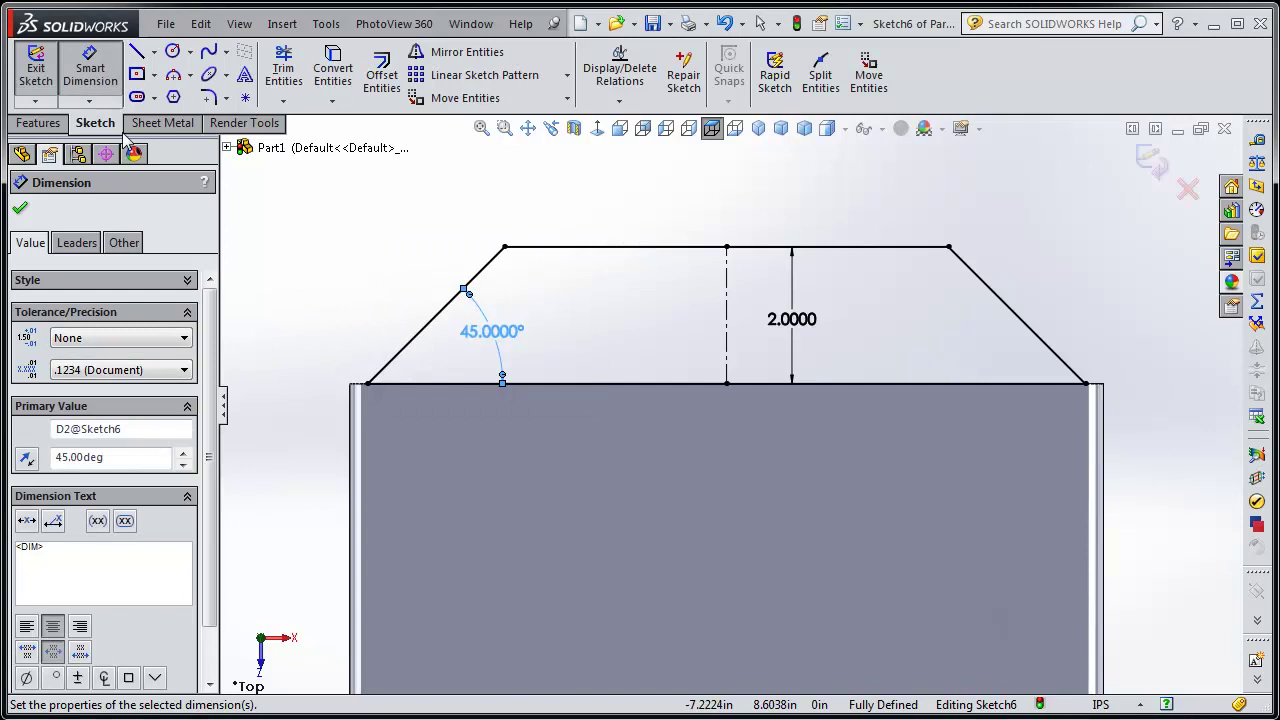
{"action": "left_click", "coordinate": [90, 72]}
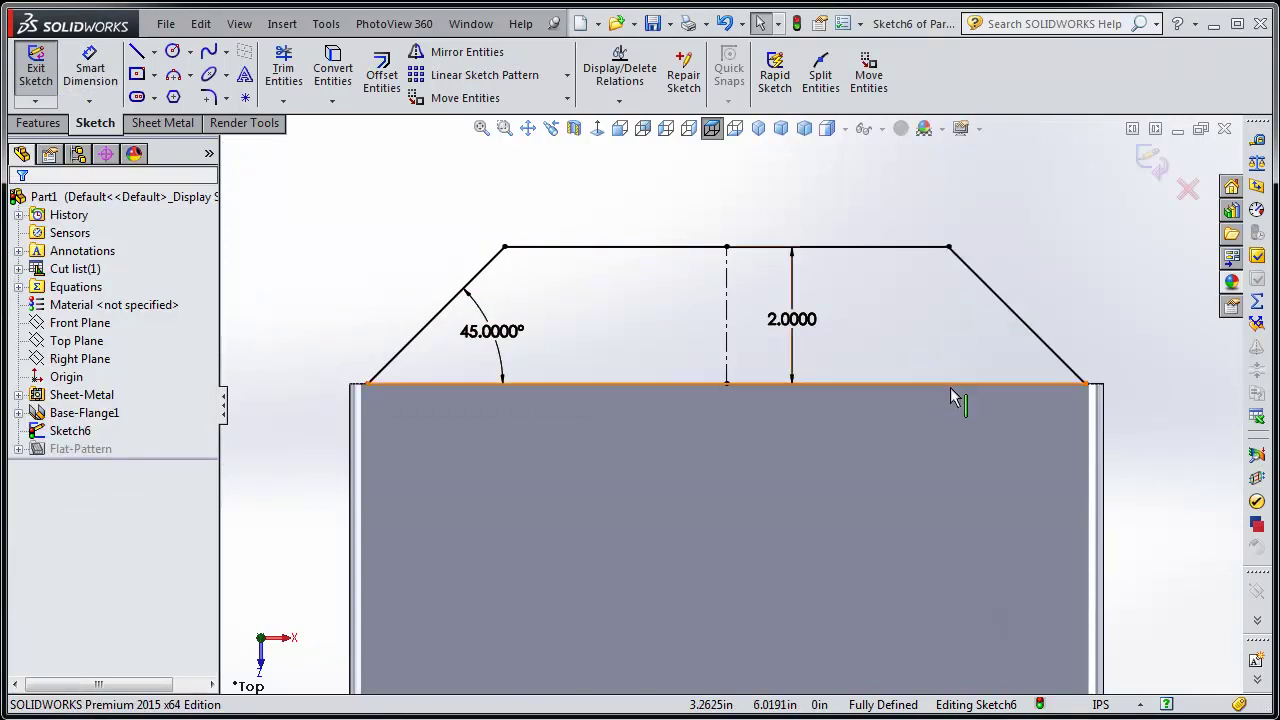
Check the trapezoid against the stand's rear edge in a 3D view, and exit the sketch.
{"action": "scroll", "coordinate": [943, 361], "scroll_direction": "down", "scroll_amount": 3}
{"action": "mouse_move", "coordinate": [943, 361]}
{"action": "middle_mouse_down"}
{"action": "mouse_move", "coordinate": [886, 457]}
{"action": "mouse_move", "coordinate": [783, 244]}
{"action": "mouse_move", "coordinate": [657, 294]}
{"action": "mouse_move", "coordinate": [634, 443]}
{"action": "mouse_move", "coordinate": [665, 465]}
{"action": "middle_mouse_up"}
{"action": "scroll", "coordinate": [665, 470], "scroll_direction": "down", "scroll_amount": 3}
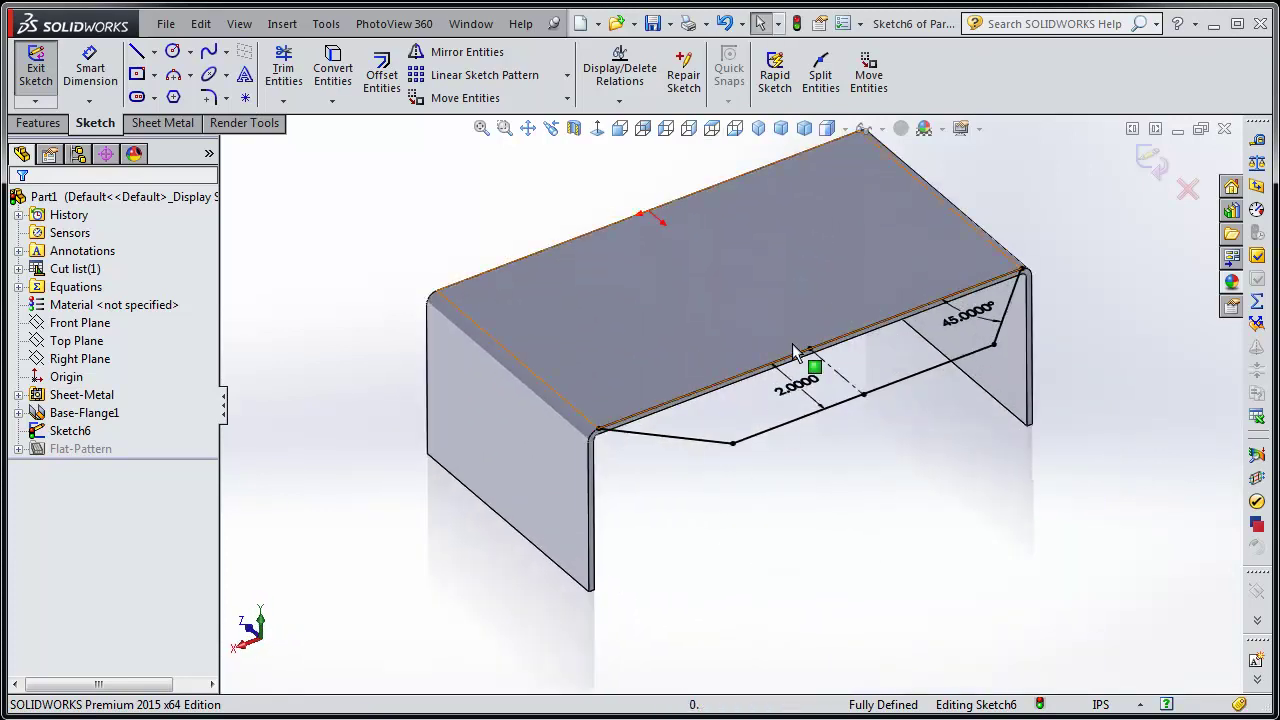
{"action": "scroll", "coordinate": [723, 494], "scroll_direction": "down", "scroll_amount": 2}
{"action": "left_click", "coordinate": [35, 67]}
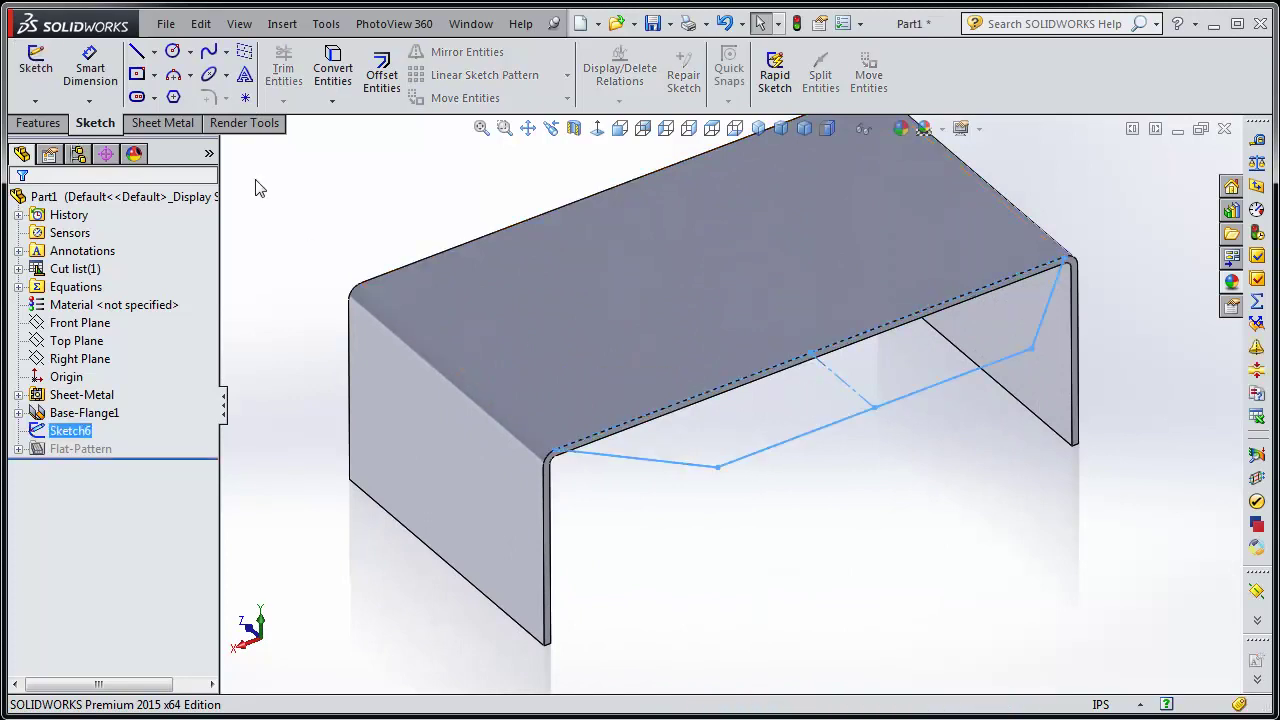
{"action": "left_click", "coordinate": [338, 231]}
Create a sheet metal tab from the trapezoid sketch with the Base Flange/Tab feature, merged with the stand.
{"action": "left_click", "coordinate": [88, 429]}
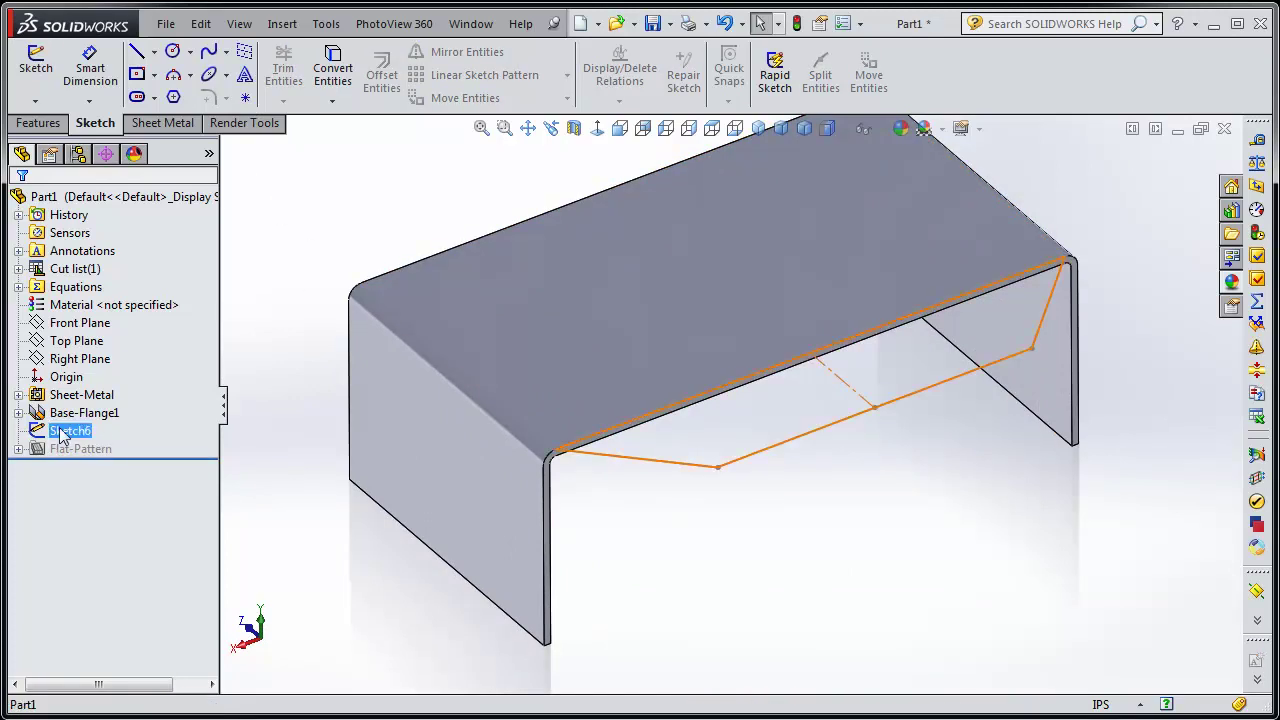
{"action": "left_click", "coordinate": [38, 122]}
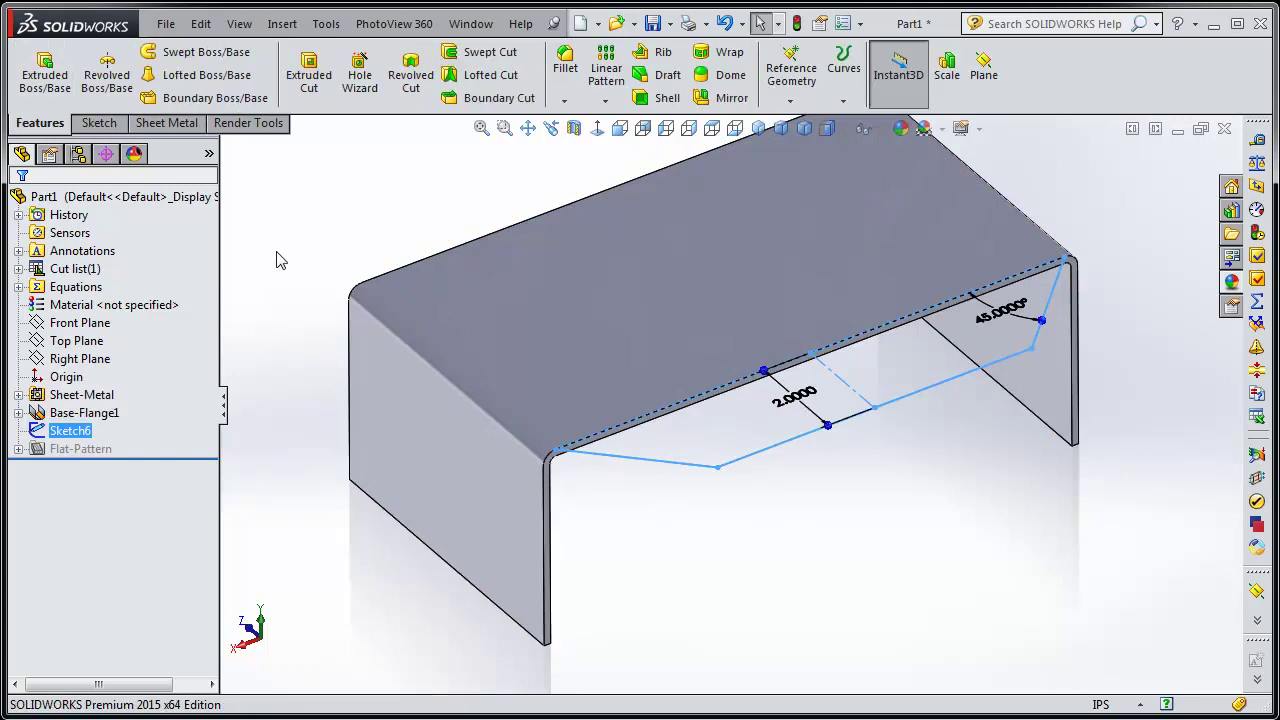
{"action": "left_click", "coordinate": [68, 432]}
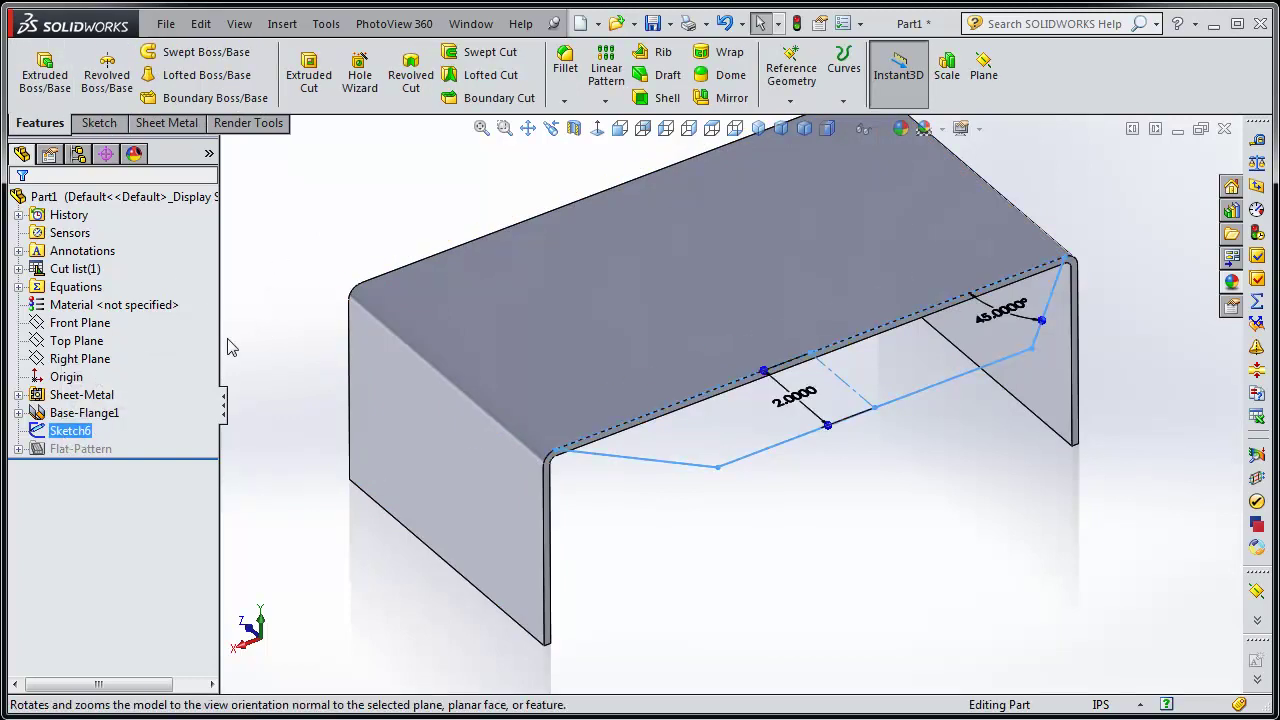
{"action": "left_click", "coordinate": [168, 124]}
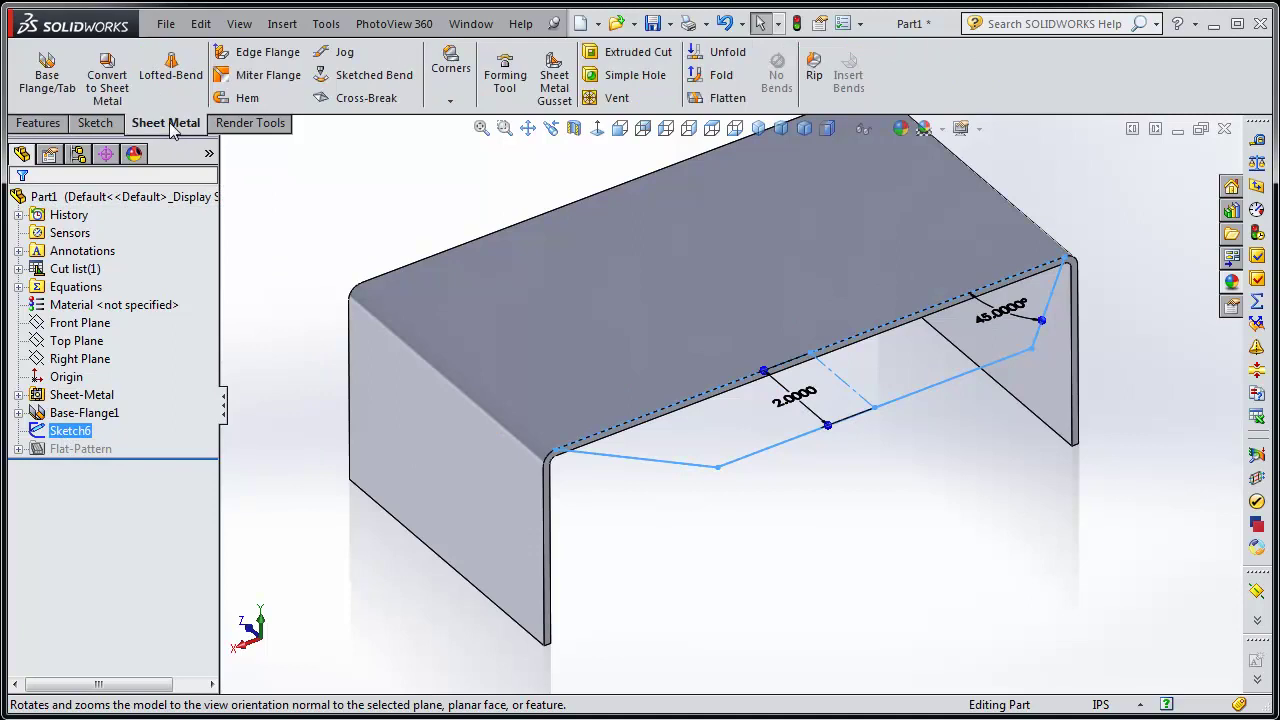
{"action": "left_click", "coordinate": [44, 78]}
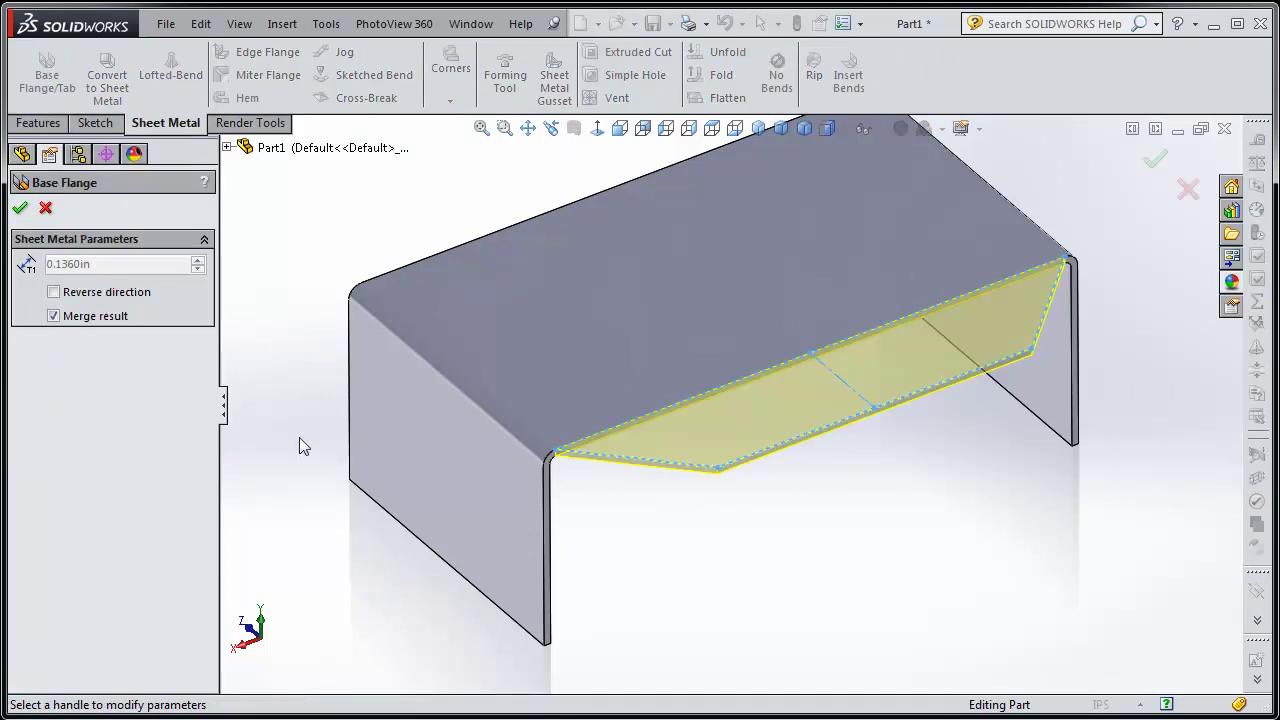
{"action": "left_click", "coordinate": [20, 210]}
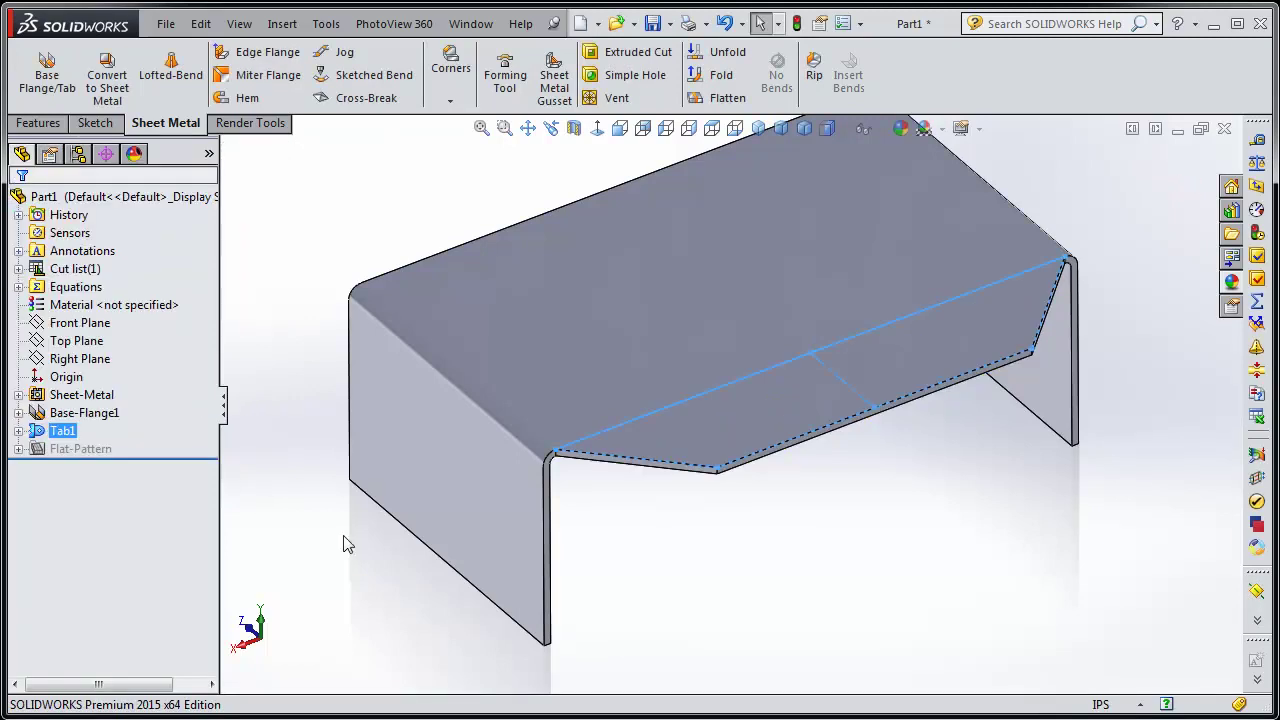
{"action": "left_click", "coordinate": [358, 599]}
Start a sketch on the outer face of the stand's right leg, viewed square-on.
{"action": "middle_click_drag", "start_coordinate": [774, 578], "coordinate": [901, 437]}
{"action": "left_click", "coordinate": [781, 128]}
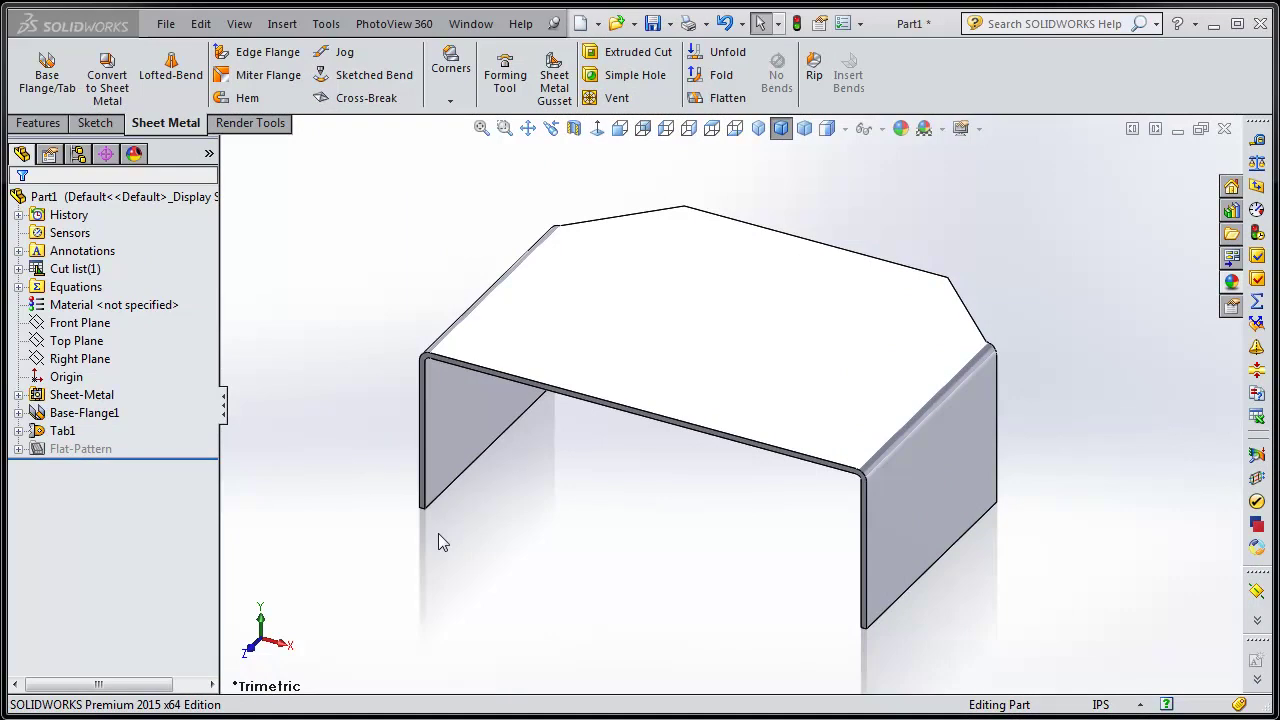
{"action": "middle_click_drag", "start_coordinate": [707, 597], "coordinate": [651, 554]}
{"action": "left_click", "coordinate": [766, 494]}
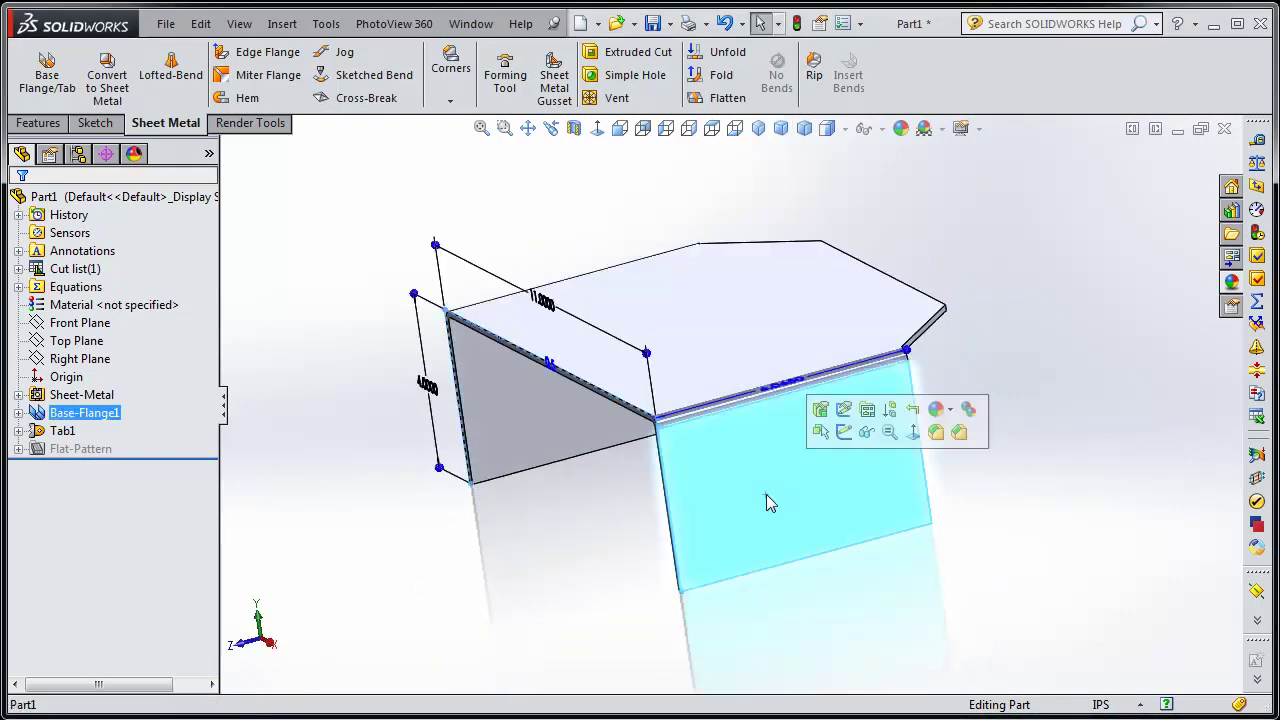
{"action": "left_click", "coordinate": [597, 128]}
{"action": "left_click", "coordinate": [297, 243]}
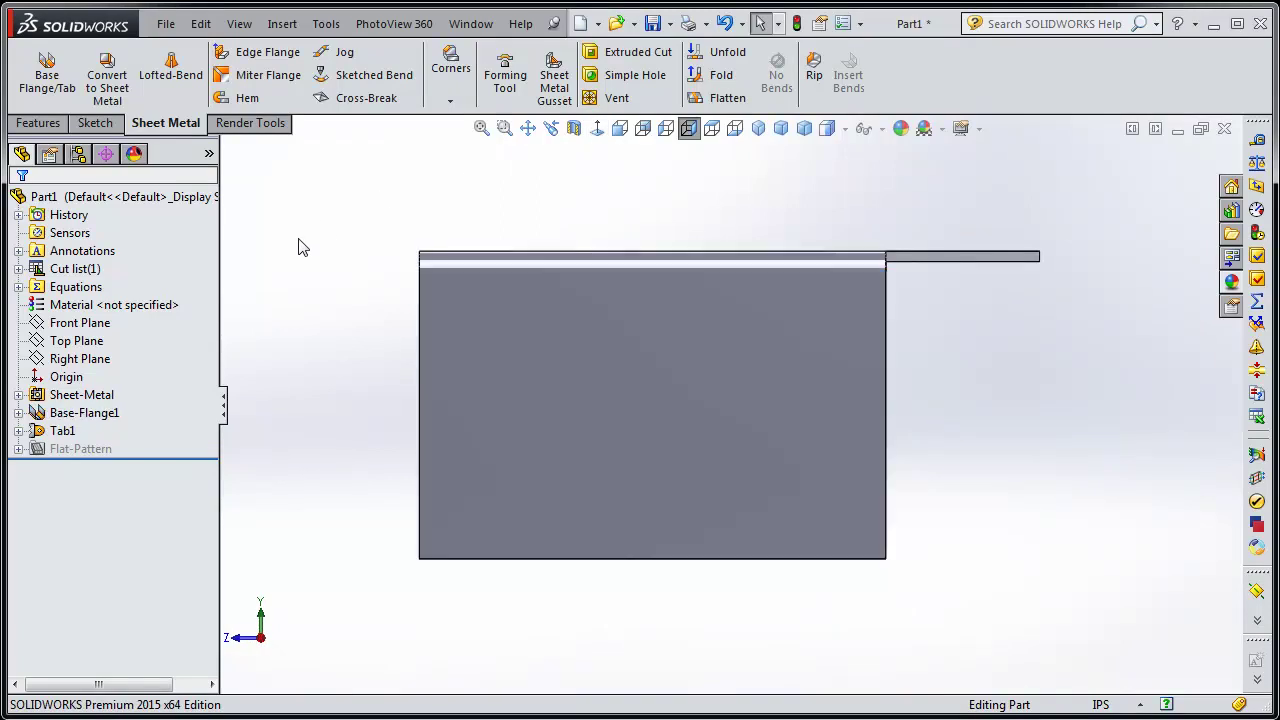
{"action": "left_click", "coordinate": [695, 447]}
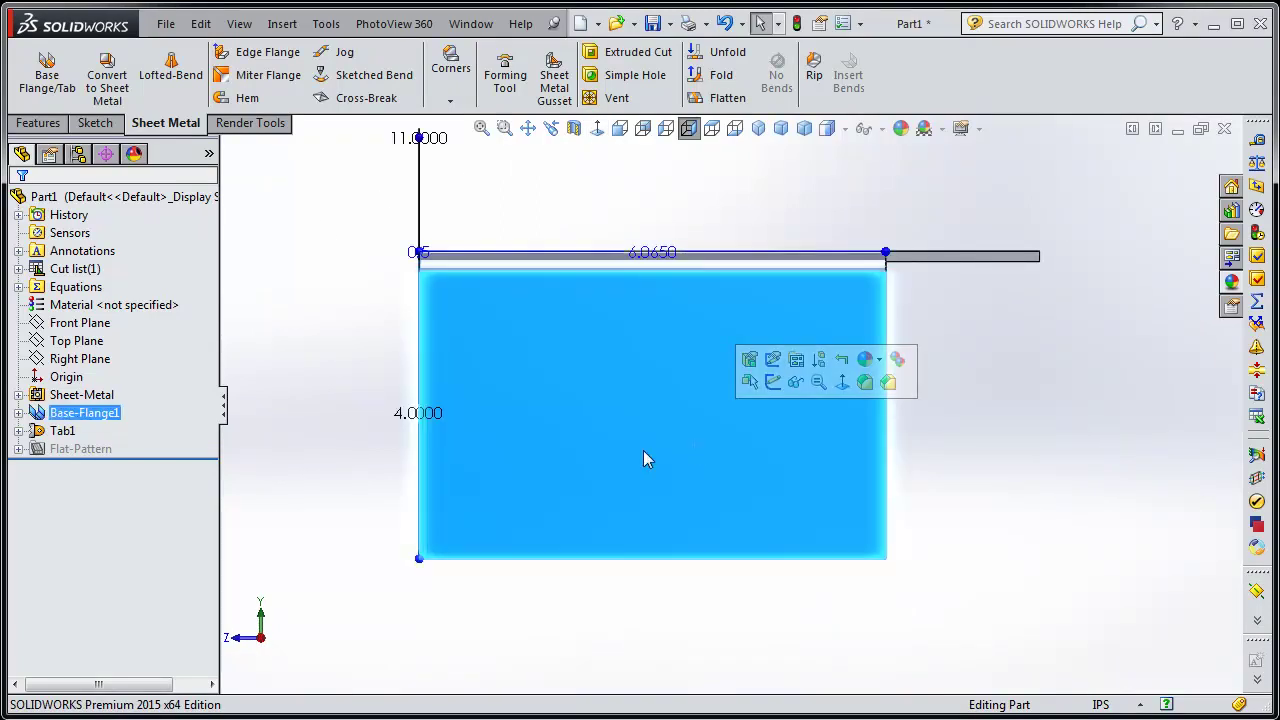
{"action": "left_click", "coordinate": [95, 123]}
{"action": "left_click", "coordinate": [35, 62]}
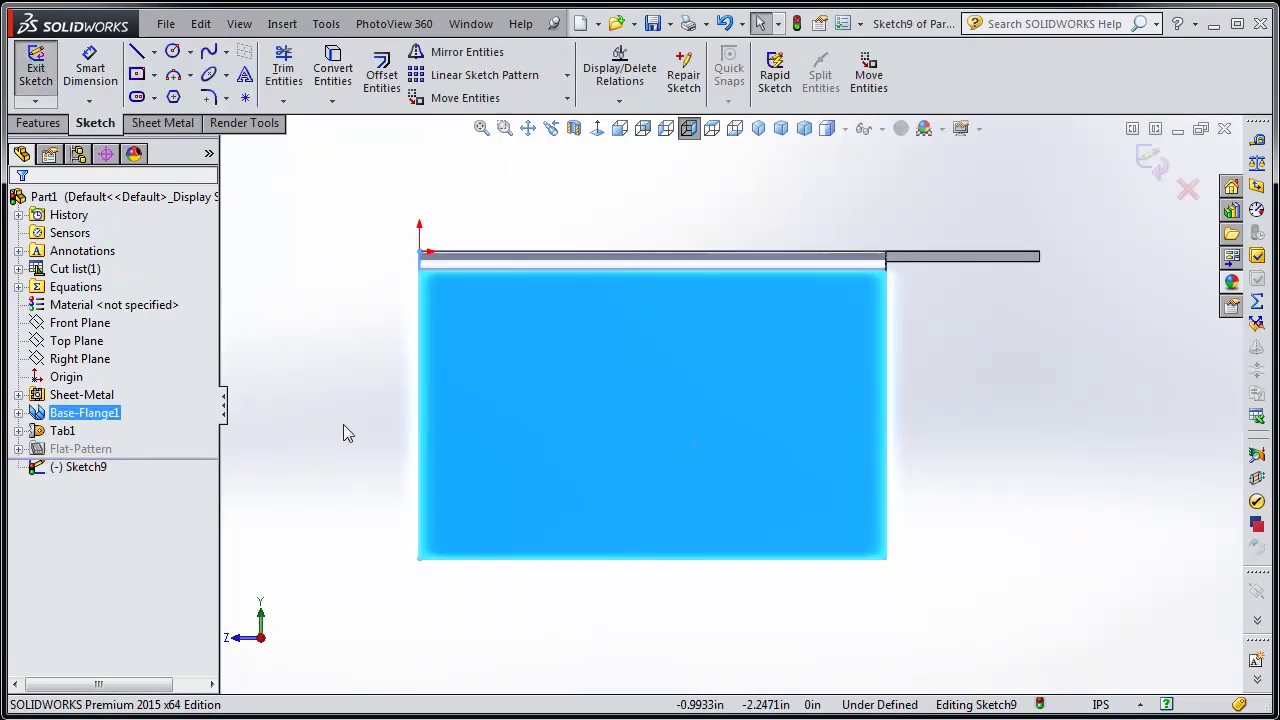
Sketch a vertical centerline about 1.65 in long upward from the midpoint of the leg's bottom edge.
{"action": "left_click", "coordinate": [154, 53]}
{"action": "left_click", "coordinate": [180, 91]}
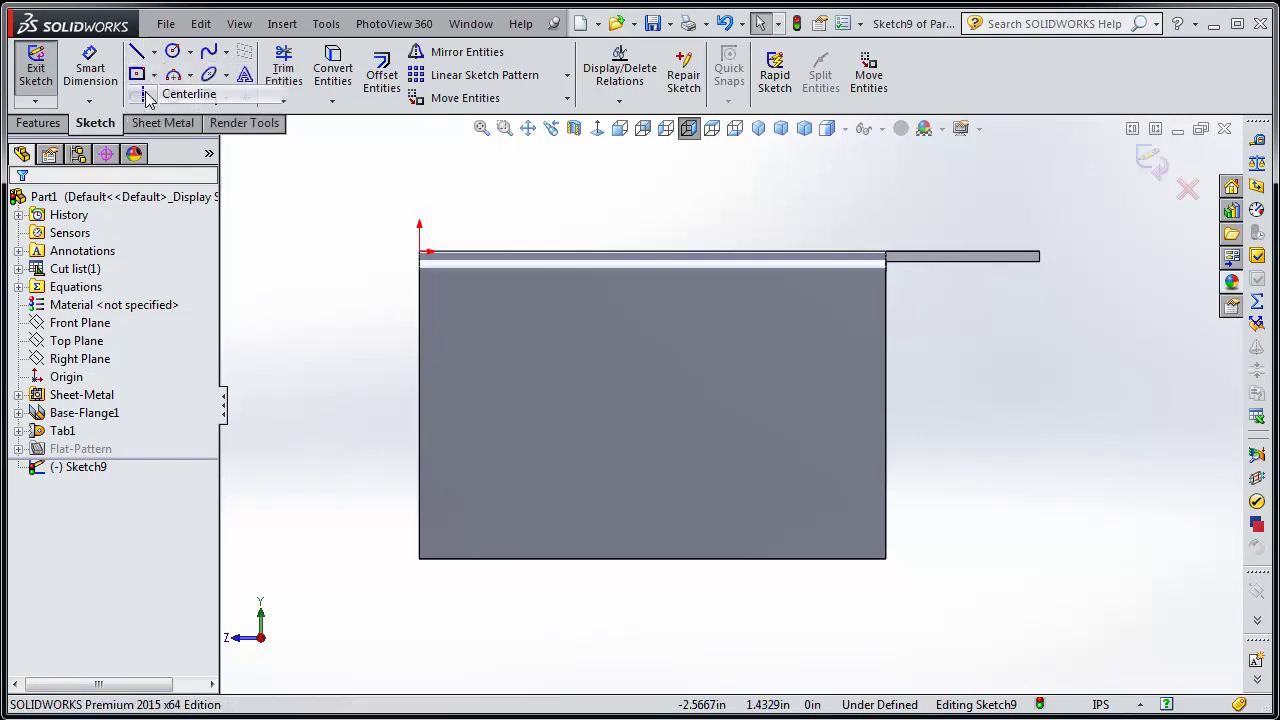
{"action": "left_click", "coordinate": [652, 558]}
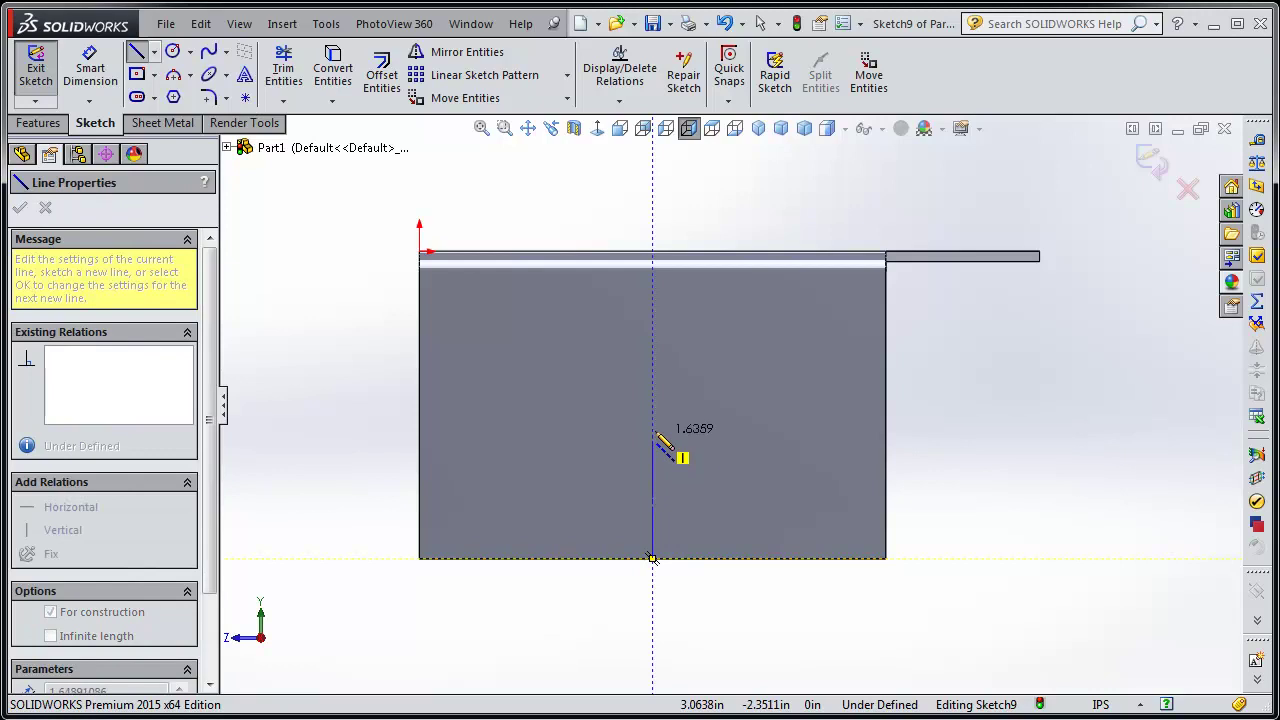
{"action": "left_click", "coordinate": [652, 432]}
{"action": "key", "text": "Escape"}
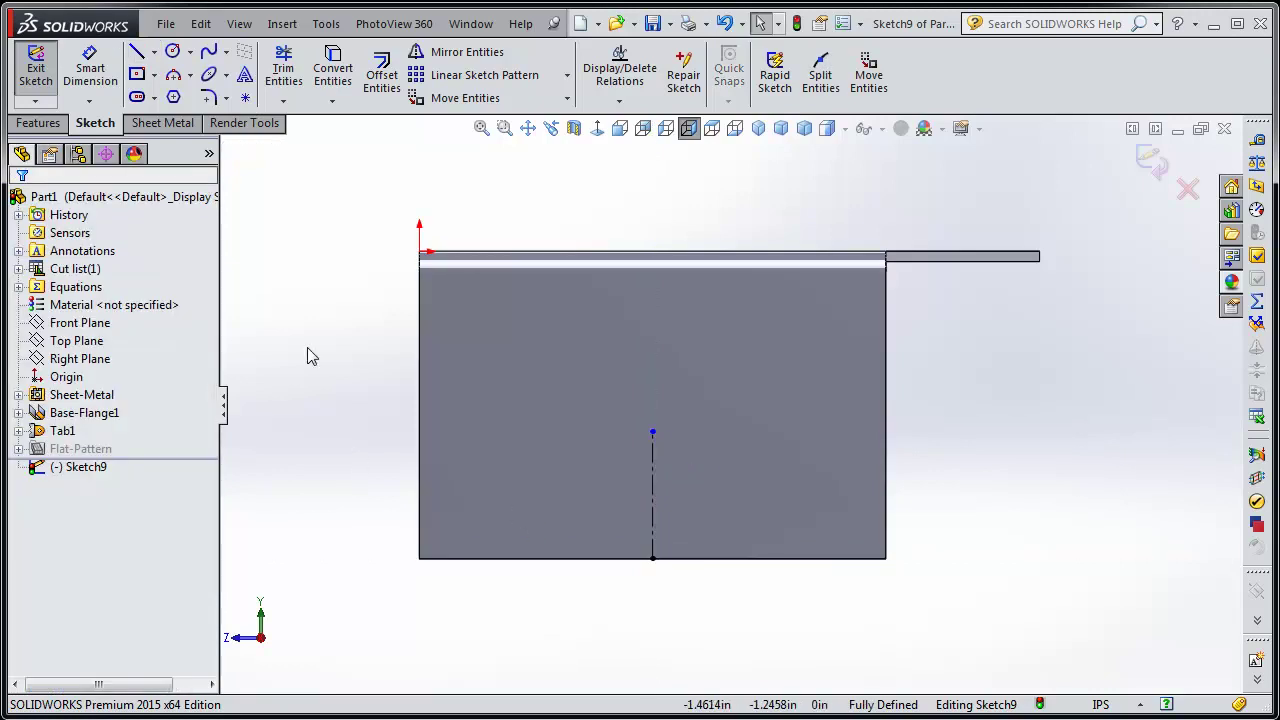
Sketch a horizontal centerline about 3.39 in long above the vertical one, and constrain its midpoint to the vertical centerline's upper end.
{"action": "left_click", "coordinate": [154, 53]}
{"action": "left_click", "coordinate": [185, 91]}
{"action": "left_click", "coordinate": [548, 365]}
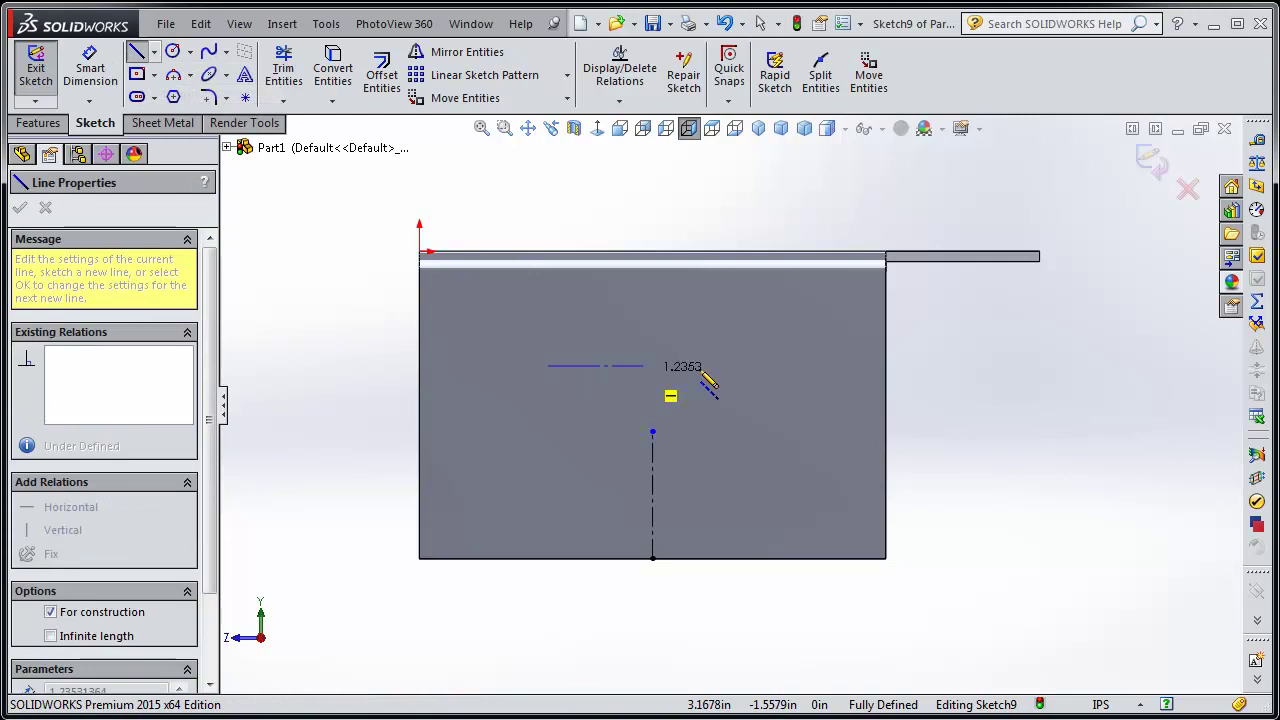
{"action": "left_click", "coordinate": [810, 365]}
{"action": "key", "text": "Escape"}
{"action": "left_click", "coordinate": [690, 366]}
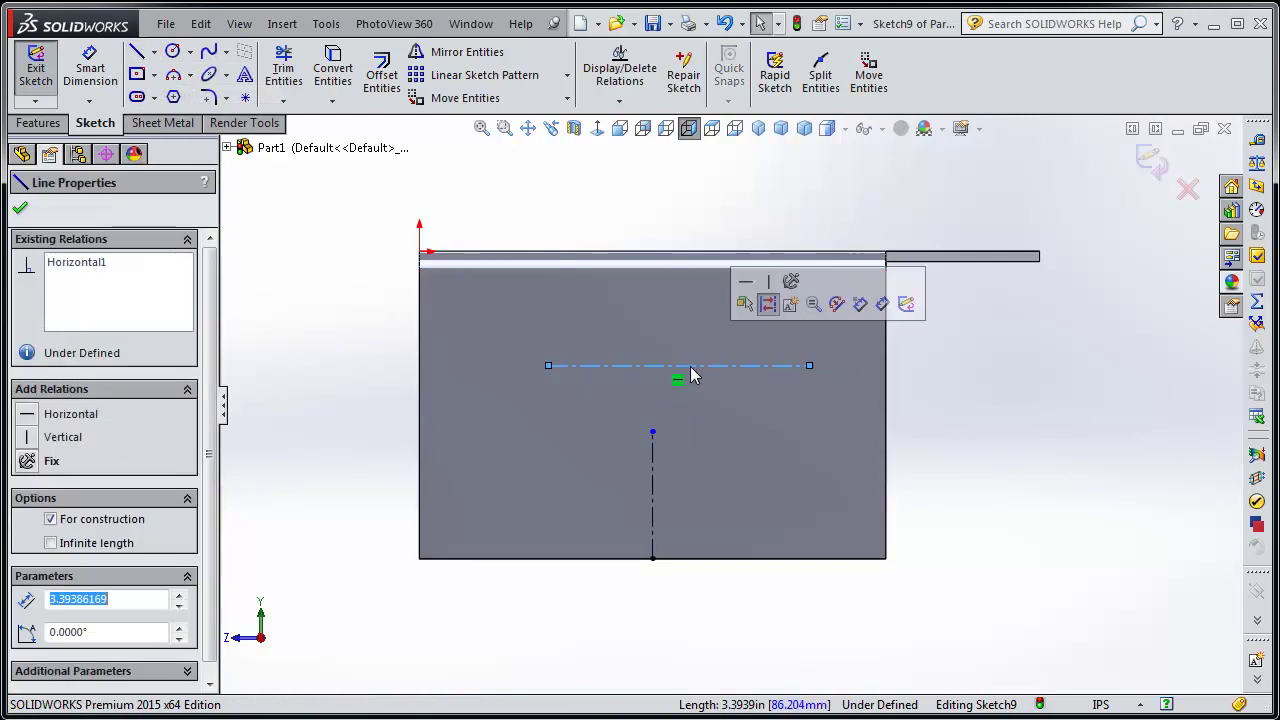
{"action": "left_click", "coordinate": [652, 433], "text": "ctrl"}
{"action": "left_click", "coordinate": [24, 532]}
{"action": "left_click", "coordinate": [370, 652]}
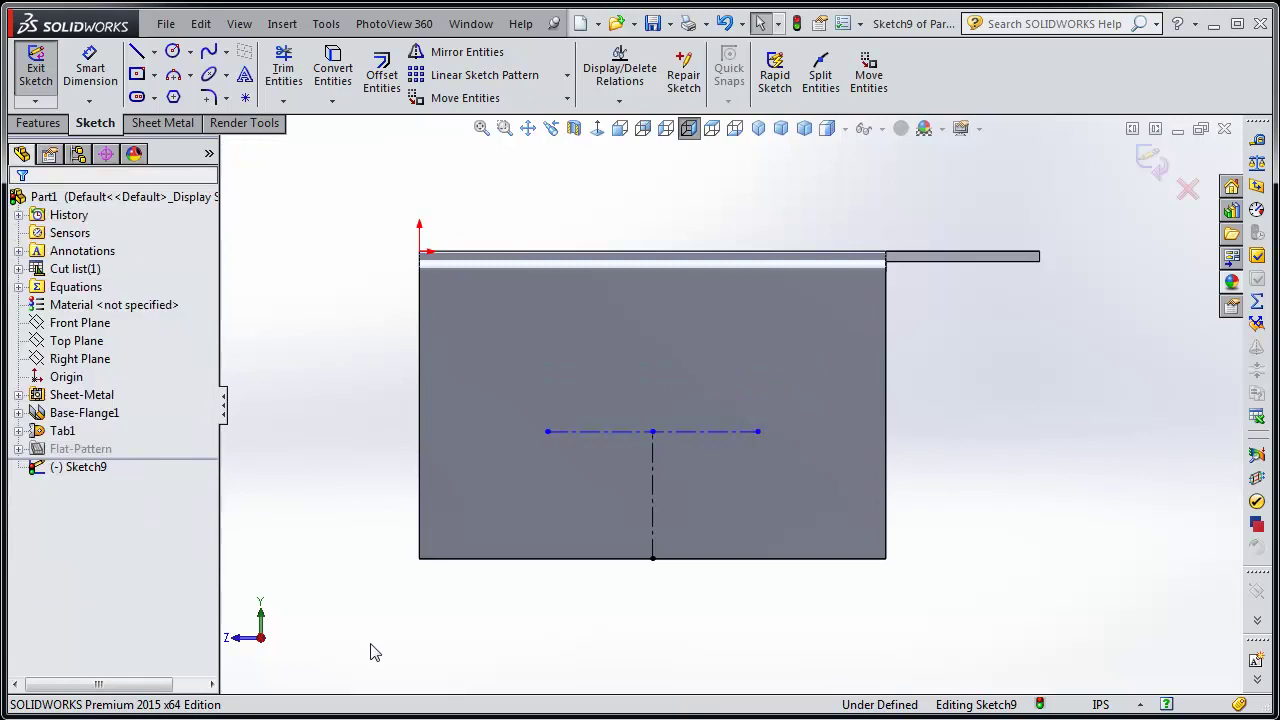
Sketch a circle centered on each end of the horizontal centerline, with radii of about 0.73 in and 0.8 in.
{"action": "left_click", "coordinate": [90, 70]}
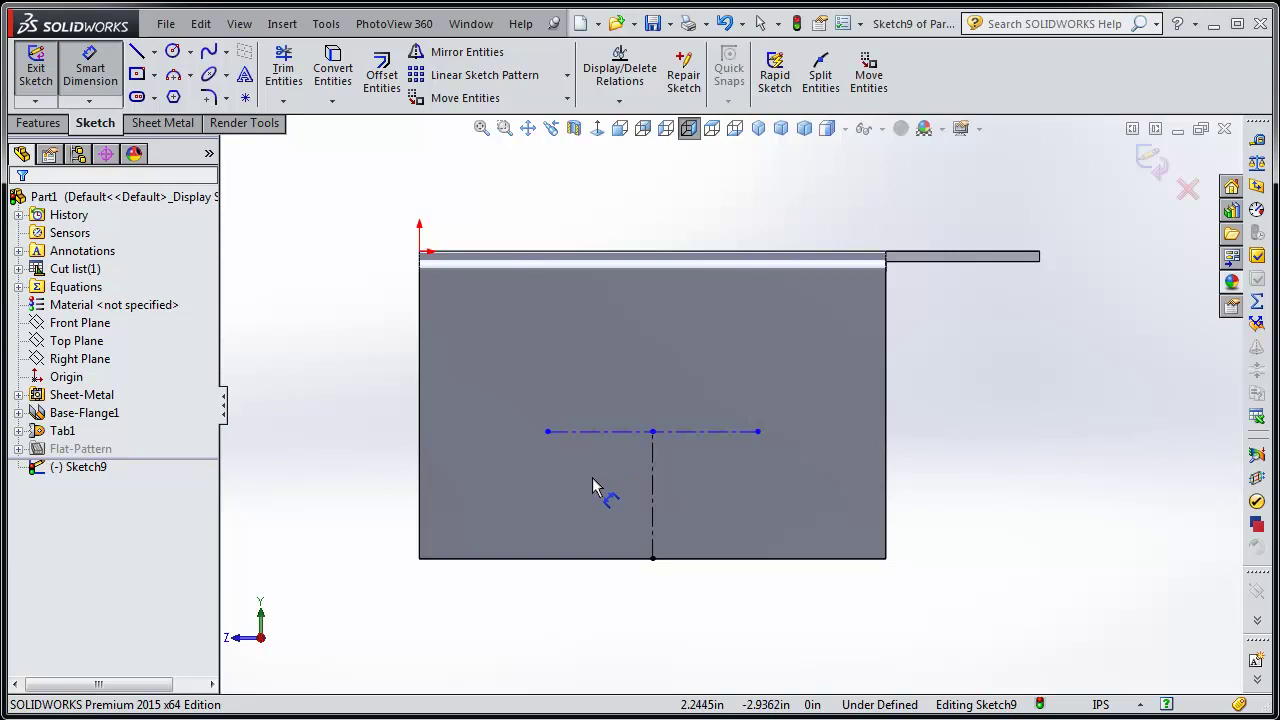
{"action": "key", "text": "Escape"}
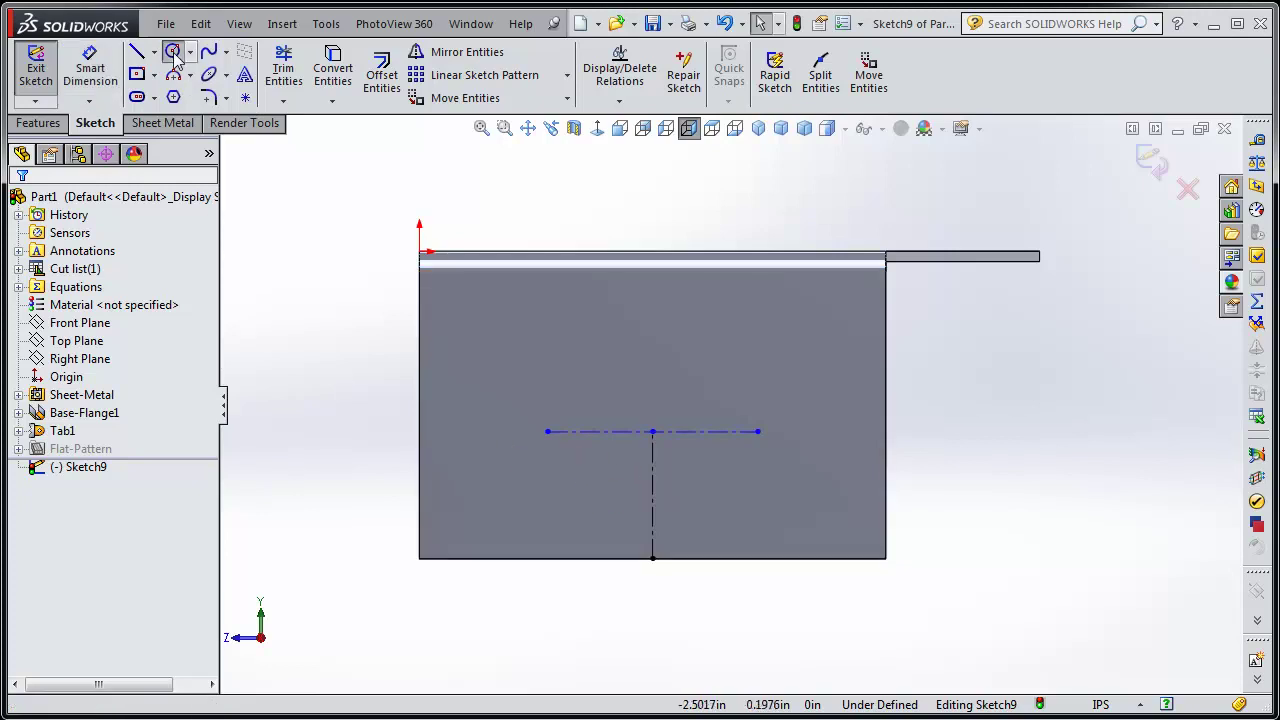
{"action": "left_click", "coordinate": [173, 52]}
{"action": "left_click", "coordinate": [548, 431]}
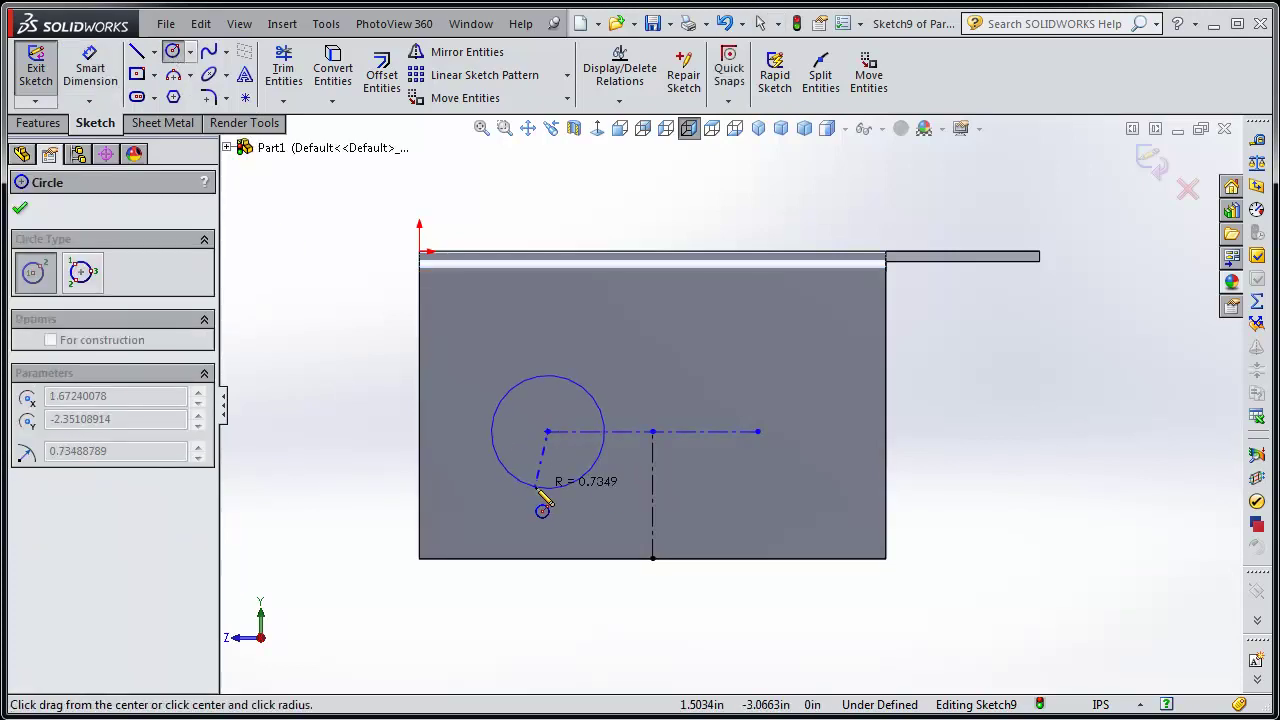
{"action": "left_click", "coordinate": [545, 488]}
{"action": "left_click", "coordinate": [757, 431]}
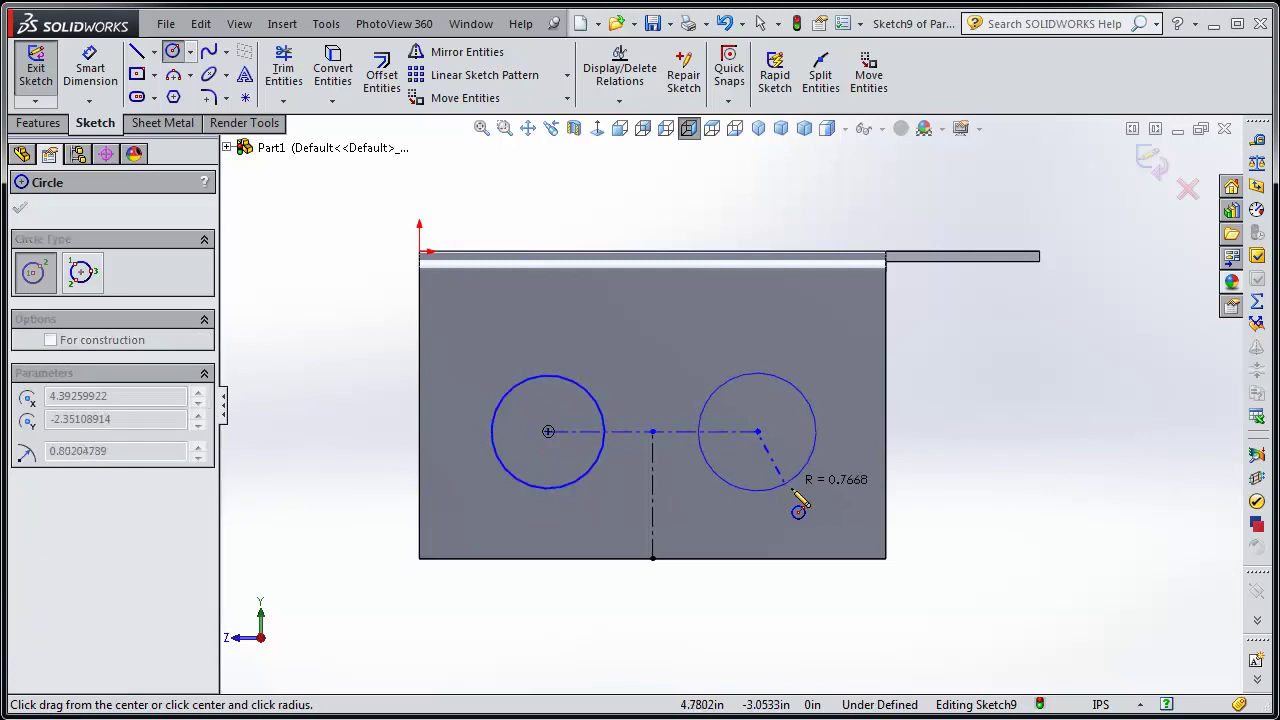
{"action": "left_click", "coordinate": [793, 487]}
{"action": "key", "text": "Escape"}
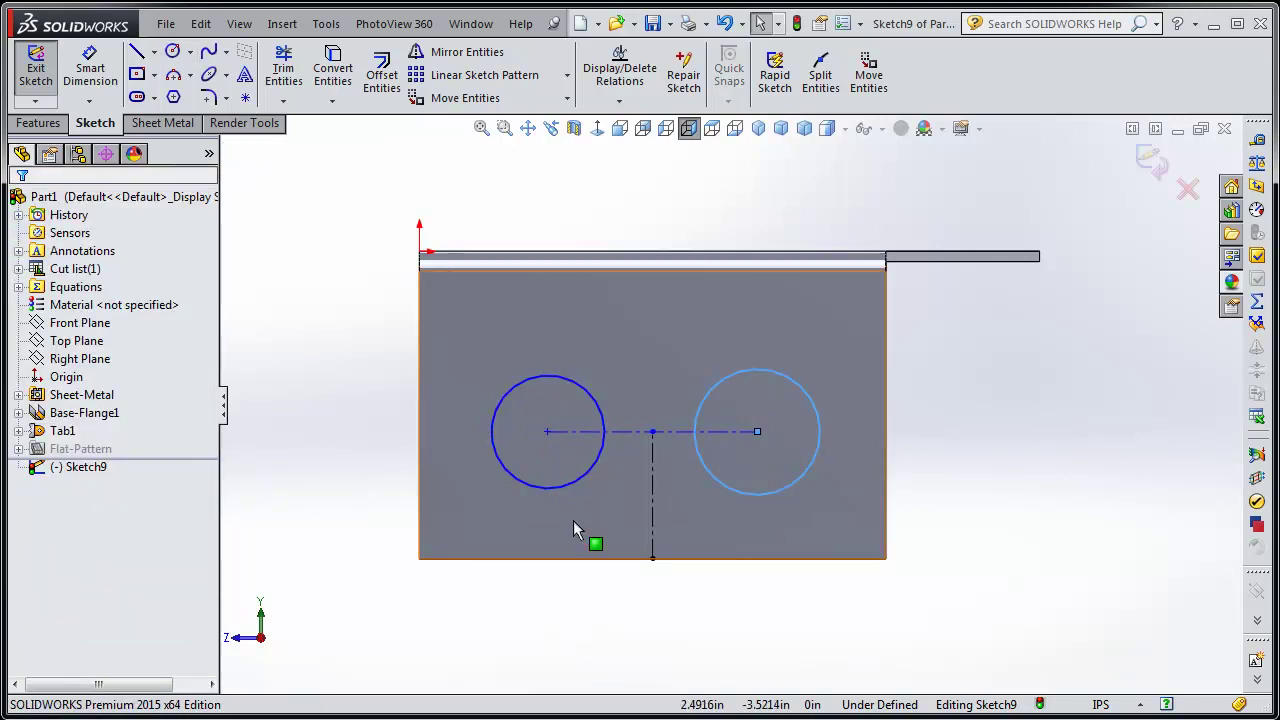
Make the two circles equal in size and dimension their diameter as 2 in.
{"action": "left_click", "coordinate": [551, 492], "text": "ctrl"}
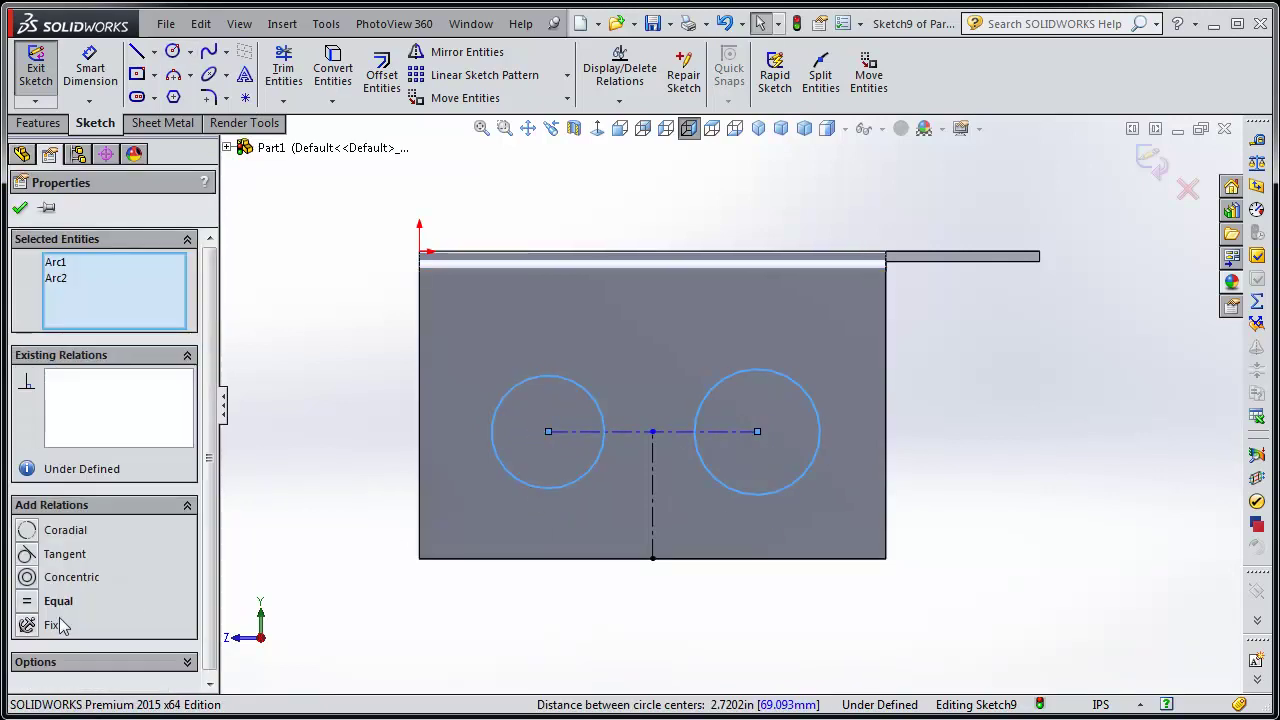
{"action": "left_click", "coordinate": [27, 601]}
{"action": "left_click", "coordinate": [20, 207]}
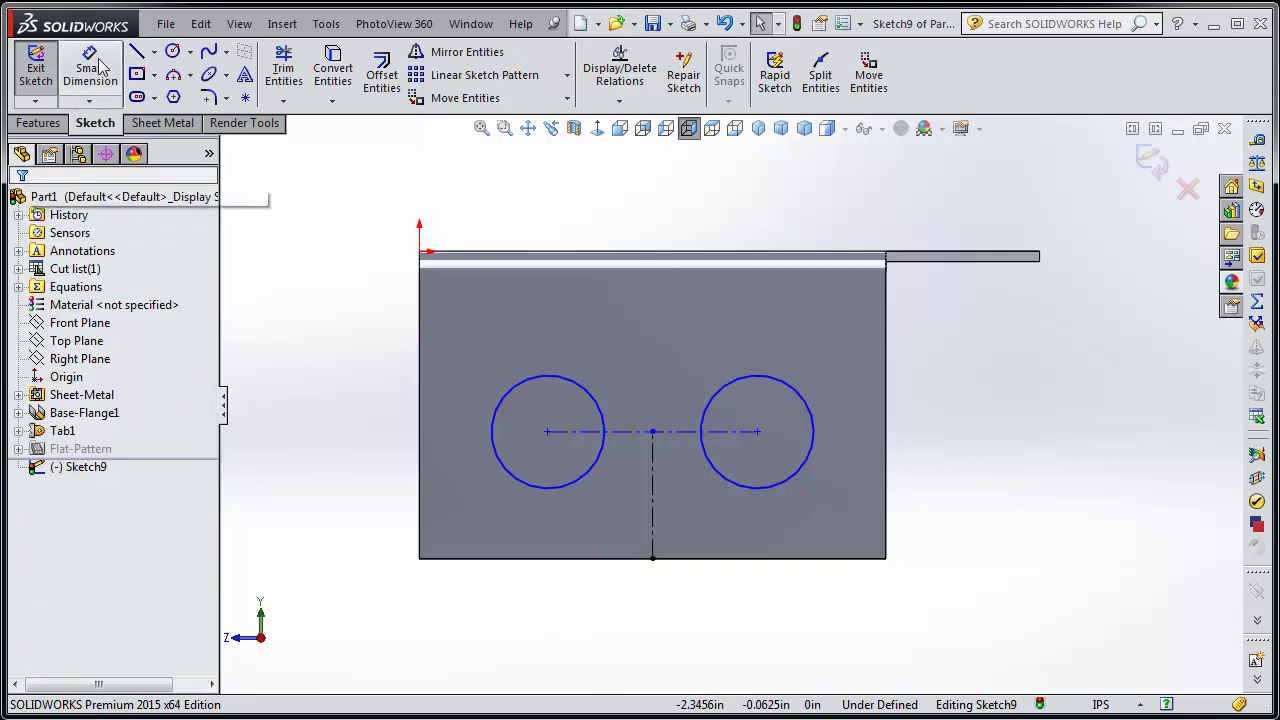
{"action": "left_click", "coordinate": [90, 70]}
{"action": "left_click", "coordinate": [540, 489]}
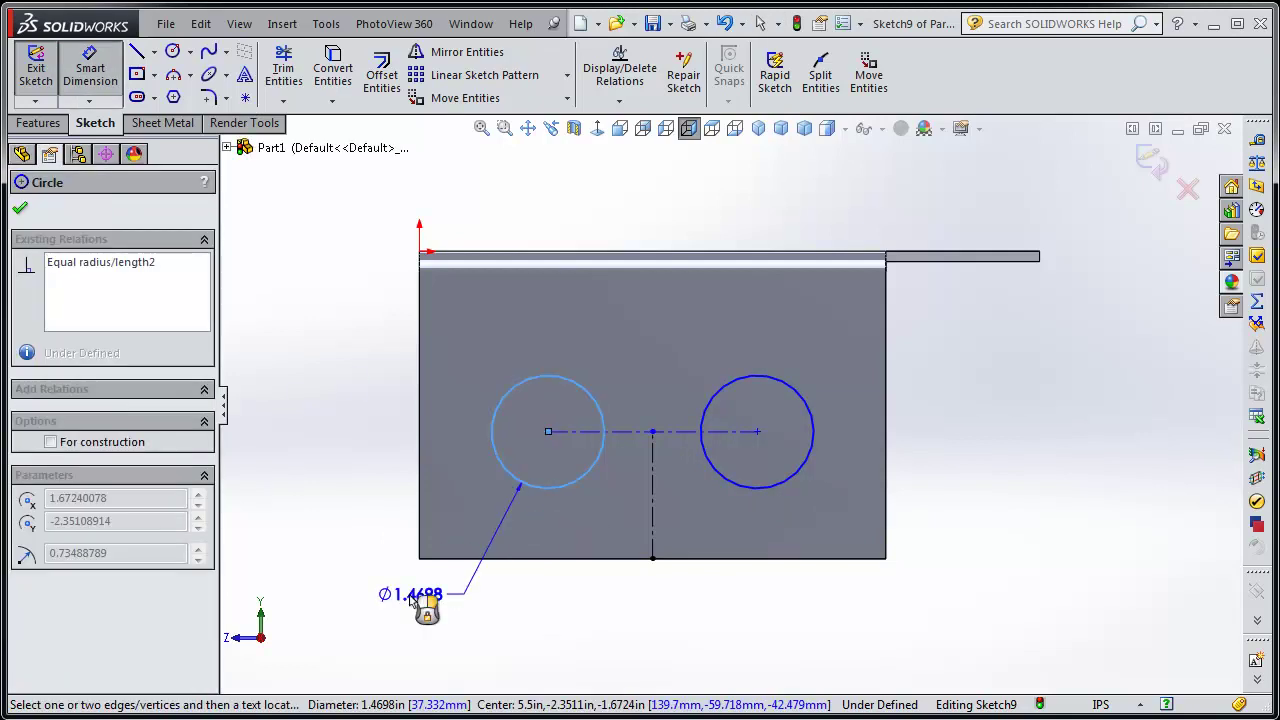
{"action": "left_click", "coordinate": [406, 614]}
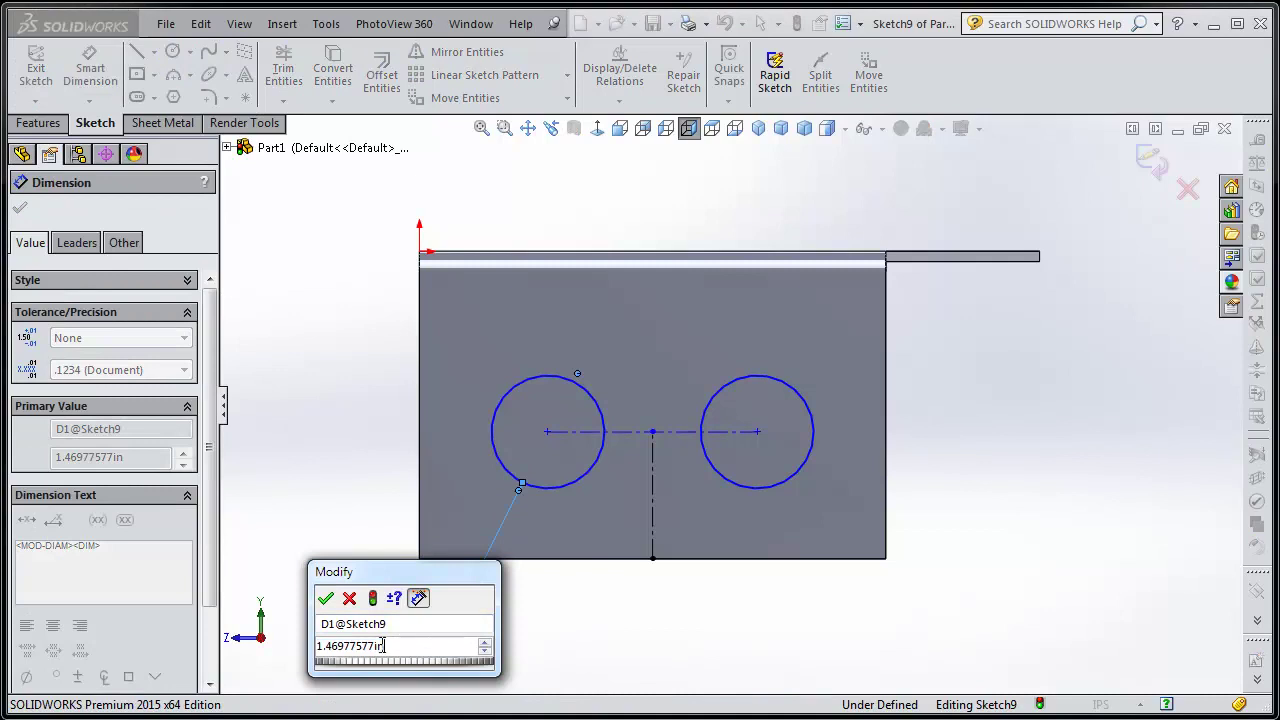
{"action": "type", "text": "2"}
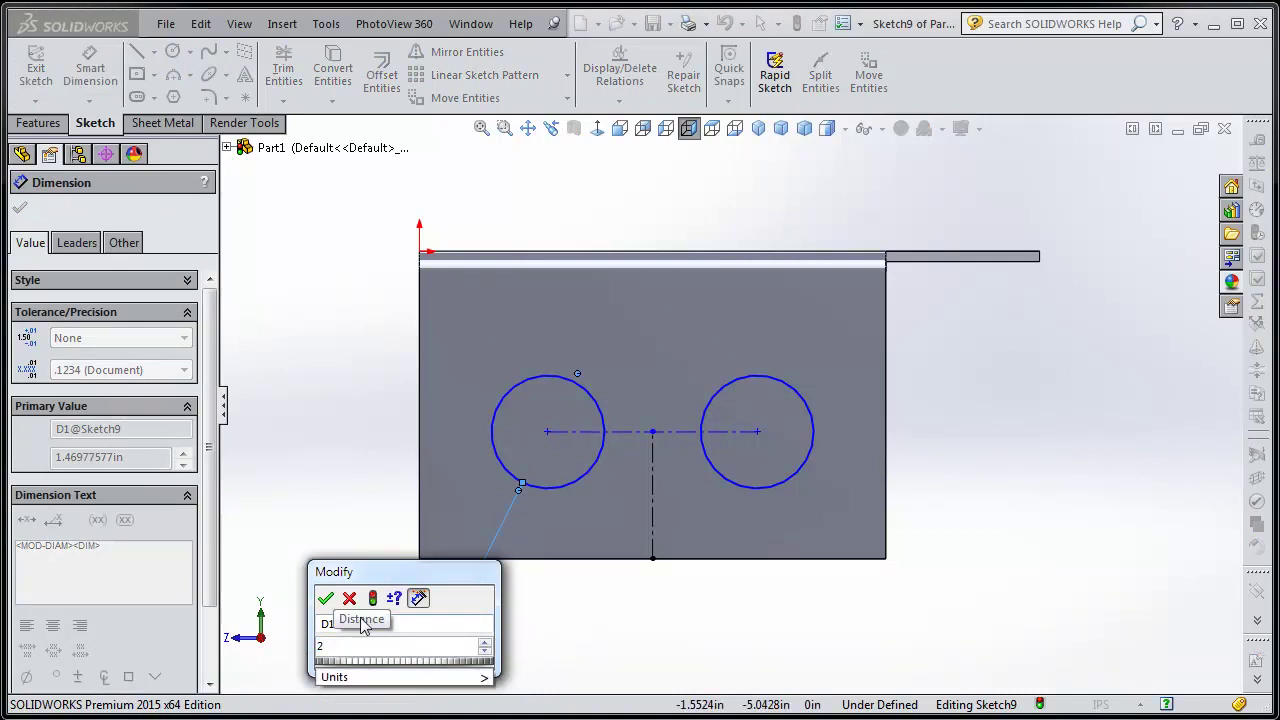
{"action": "left_click", "coordinate": [326, 598]}
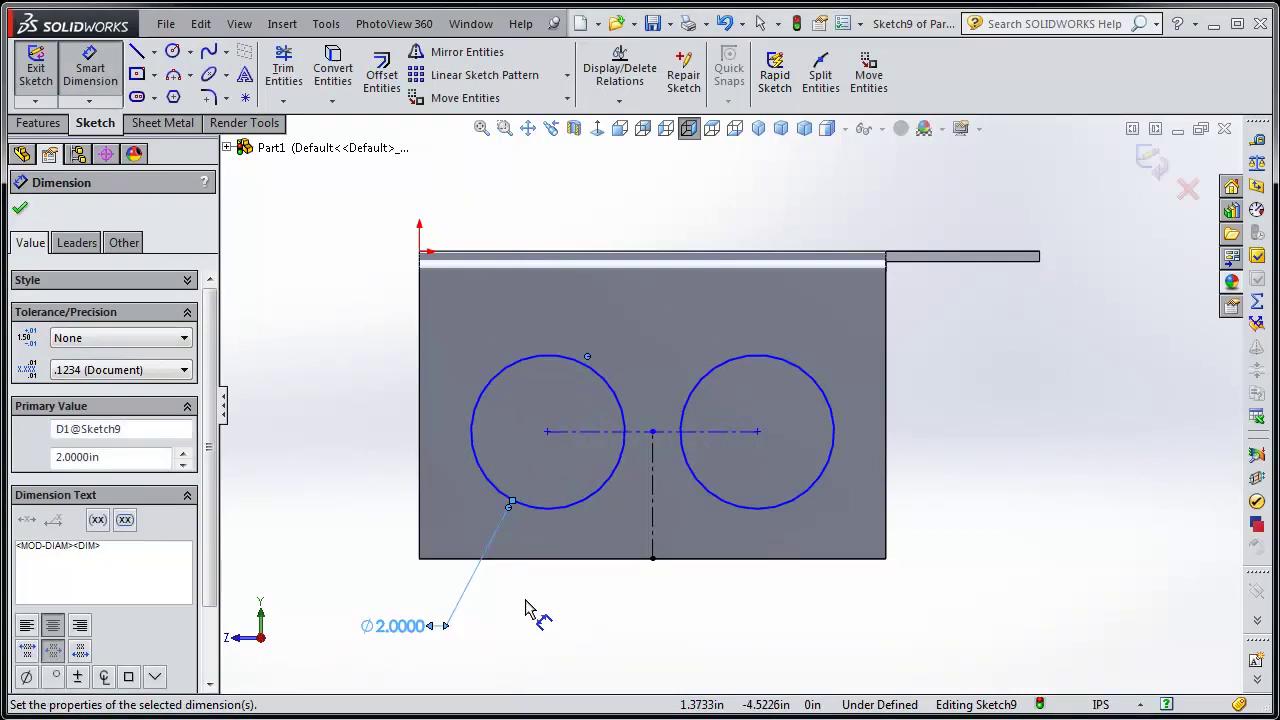
{"action": "key", "text": "Escape"}
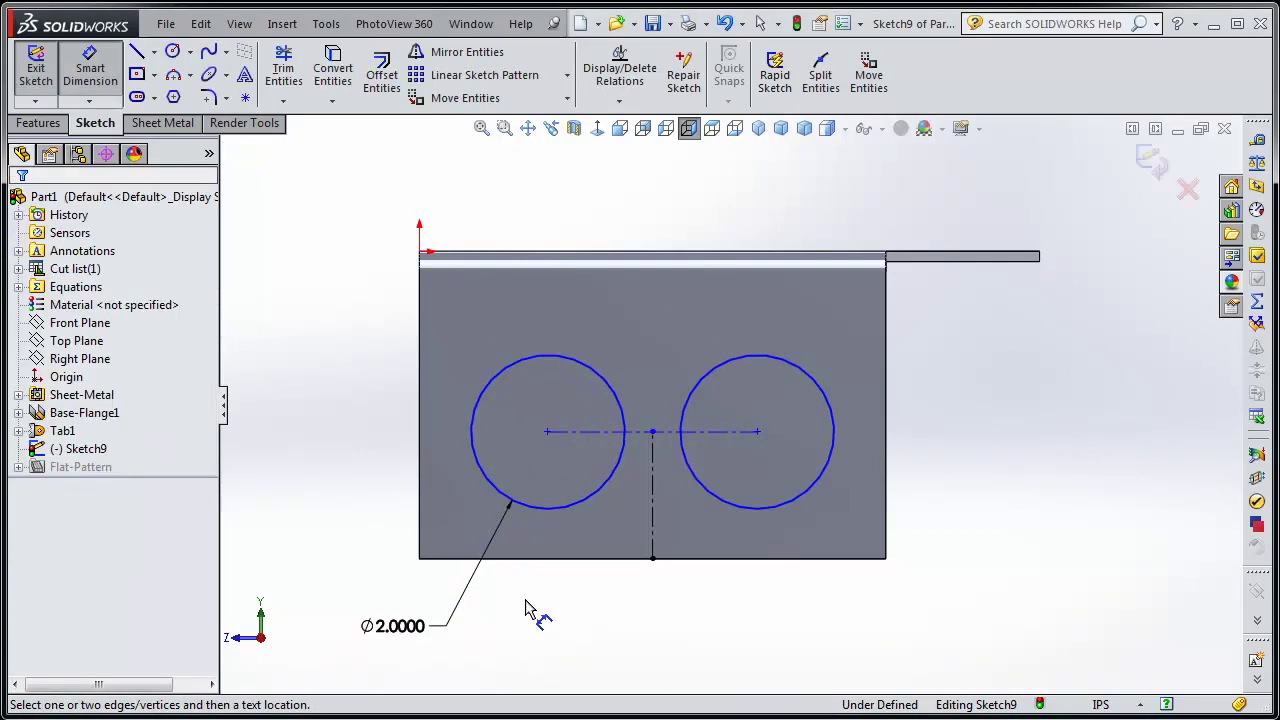
Dimension the horizontal centerline between the circle centers as 3 in.
{"action": "left_click", "coordinate": [650, 436]}
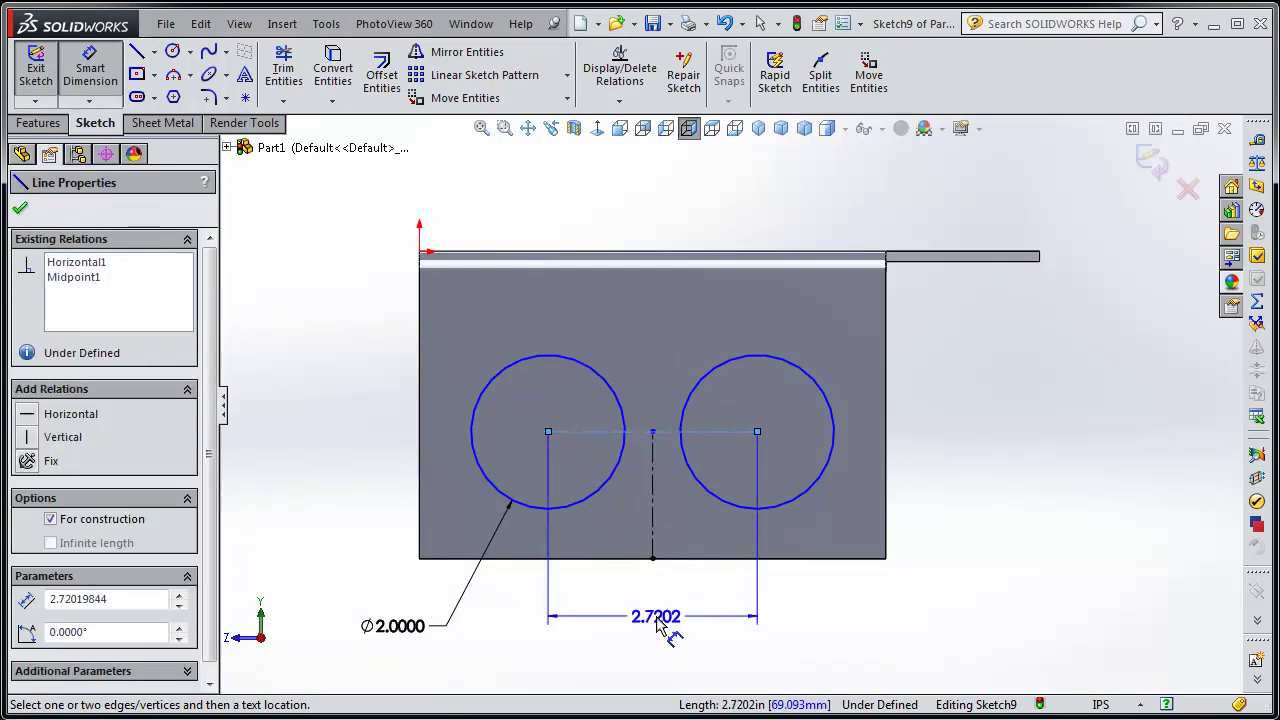
{"action": "left_click", "coordinate": [657, 627]}
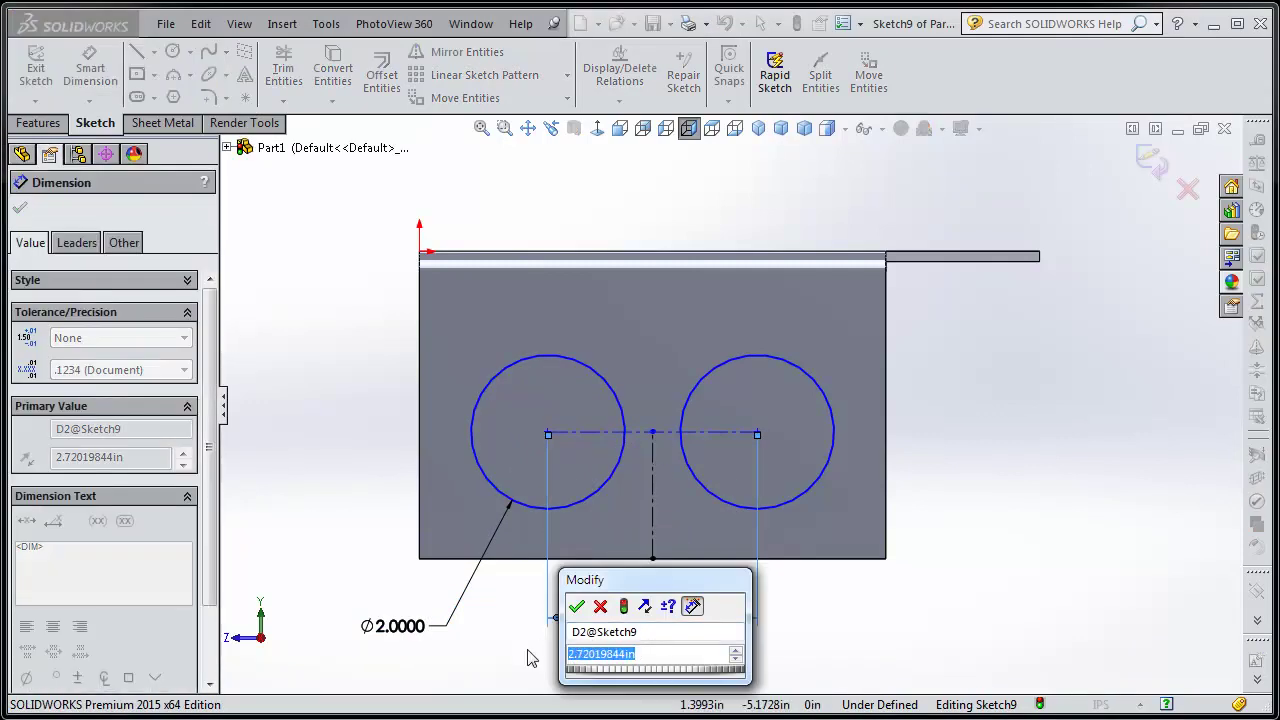
{"action": "type", "text": "3"}
{"action": "key", "text": "Return"}
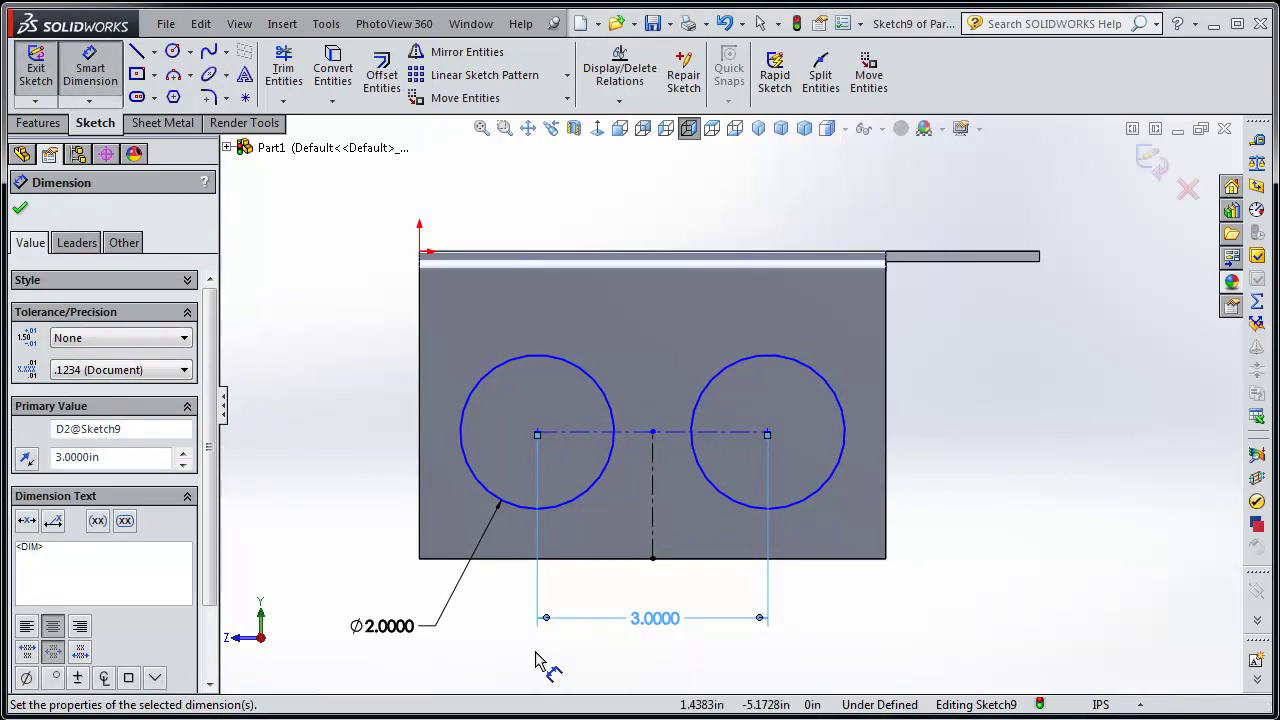
{"action": "key", "text": "Escape"}
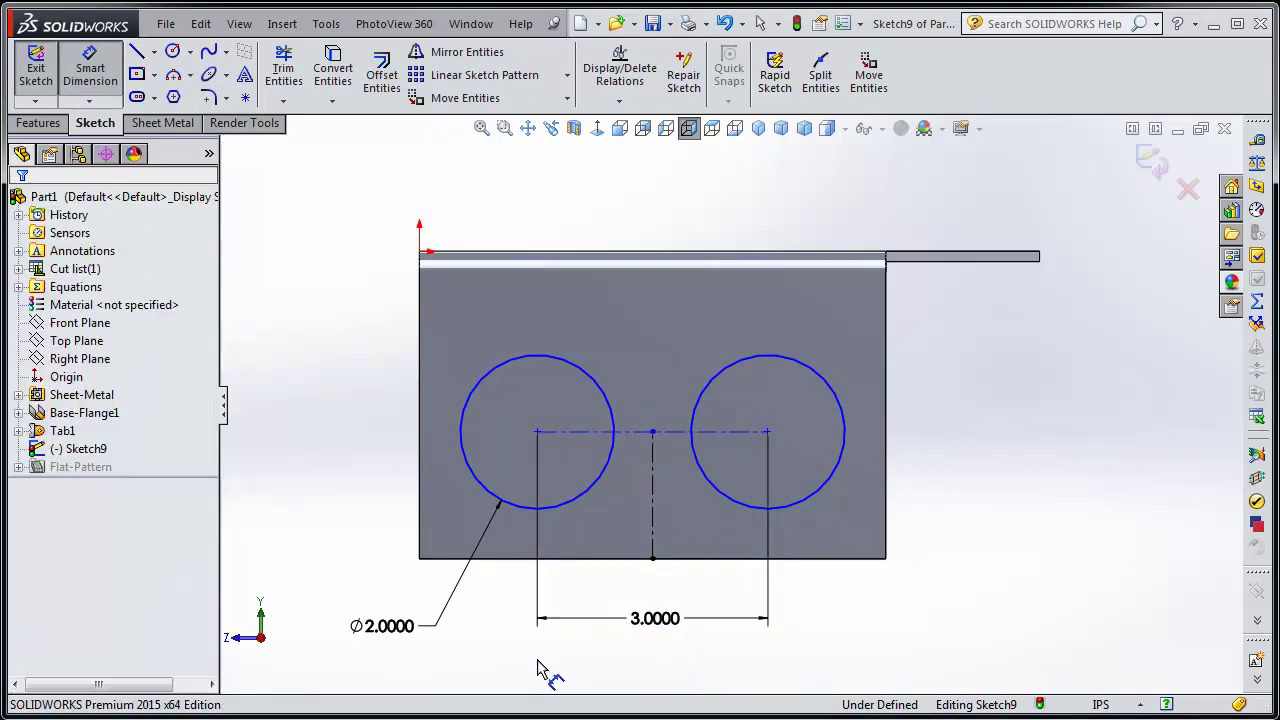
Dimension the vertical centerline from the leg's bottom edge as 1 in.
{"action": "left_click", "coordinate": [655, 508]}
{"action": "left_click", "coordinate": [682, 510]}
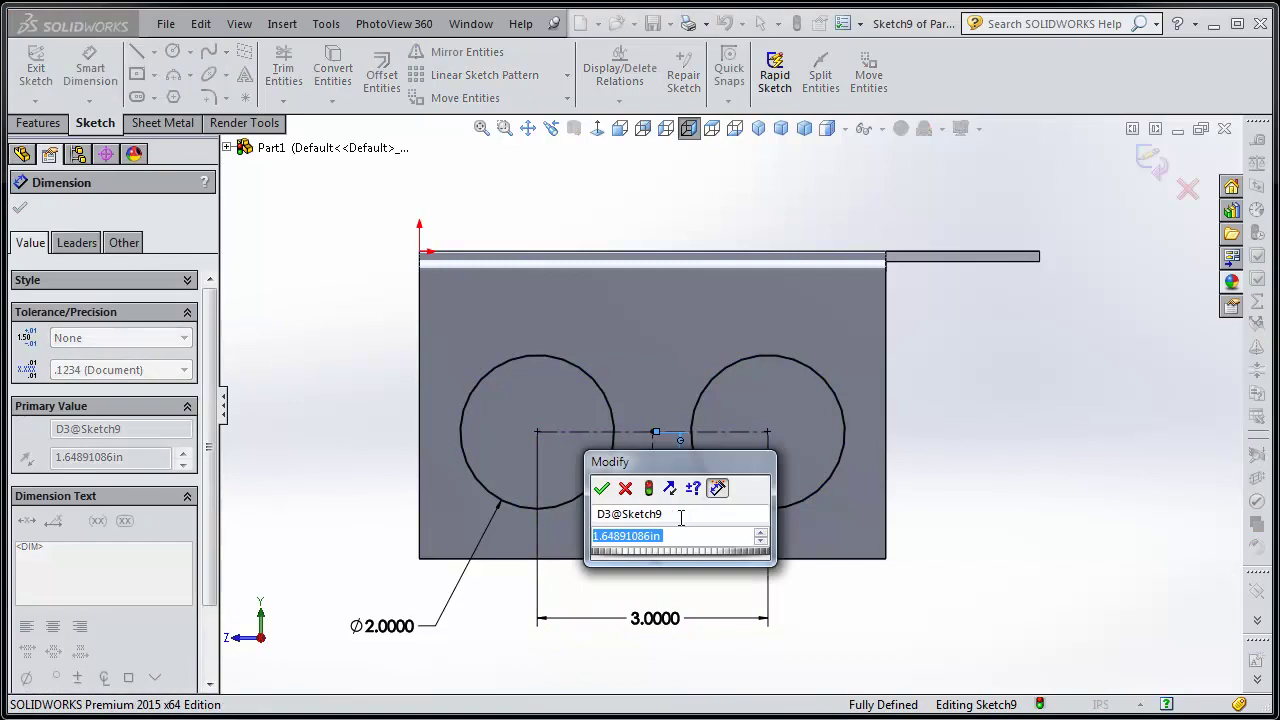
{"action": "type", "text": "1"}
{"action": "key", "text": "Return"}
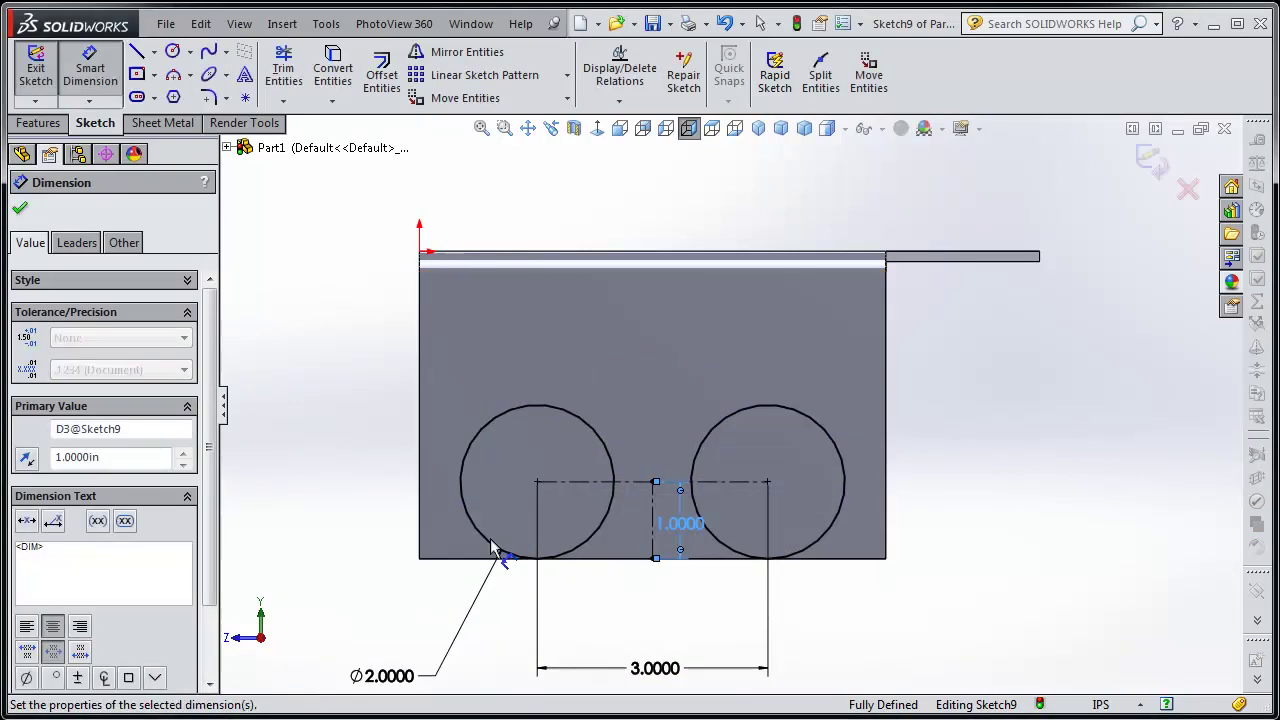
Set the vertical centerline's height dimension above the leg's bottom edge to 1+7/8 in.
{"action": "double_click", "coordinate": [680, 523]}
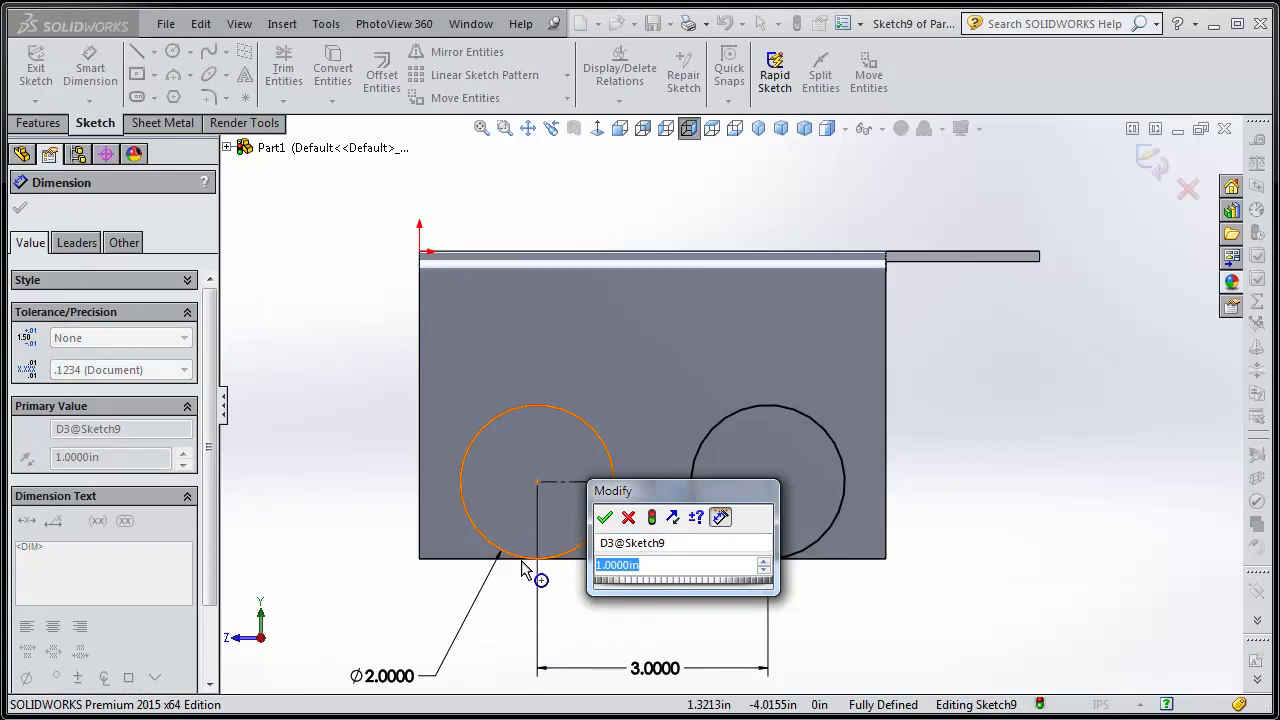
{"action": "type", "text": "1+"}
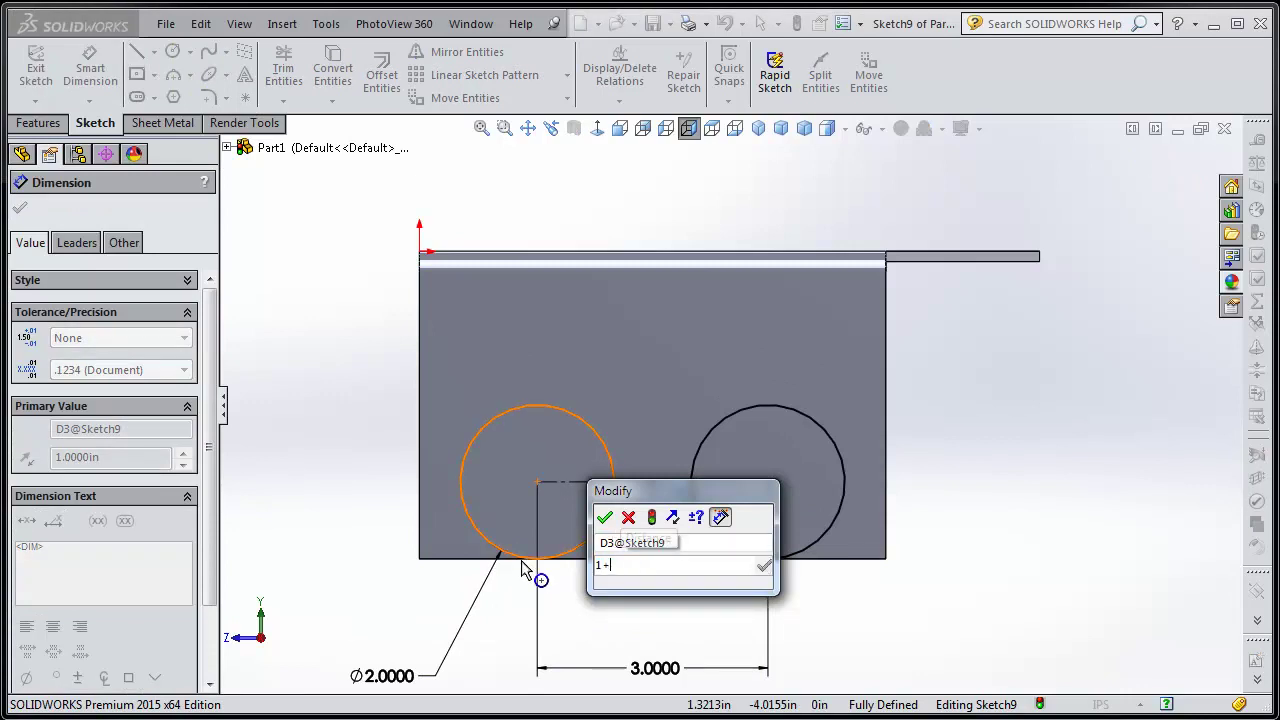
{"action": "type", "text": "7/8"}
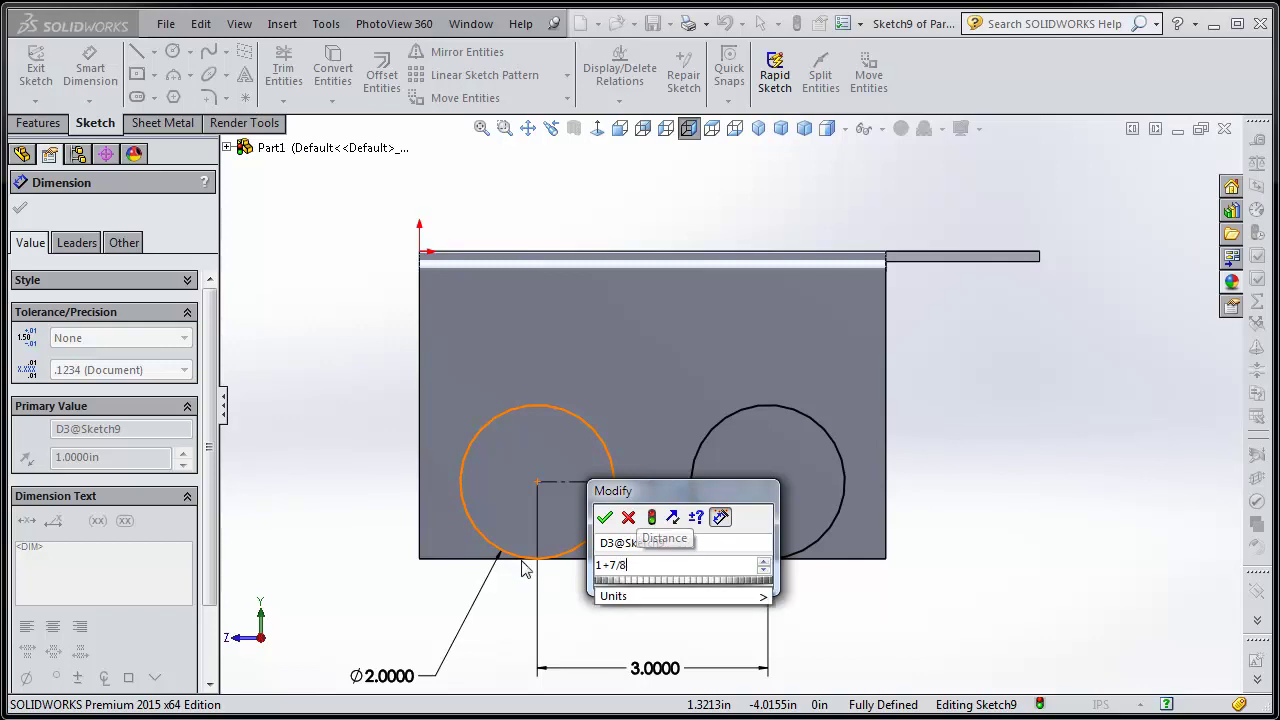
{"action": "key", "text": "Return"}
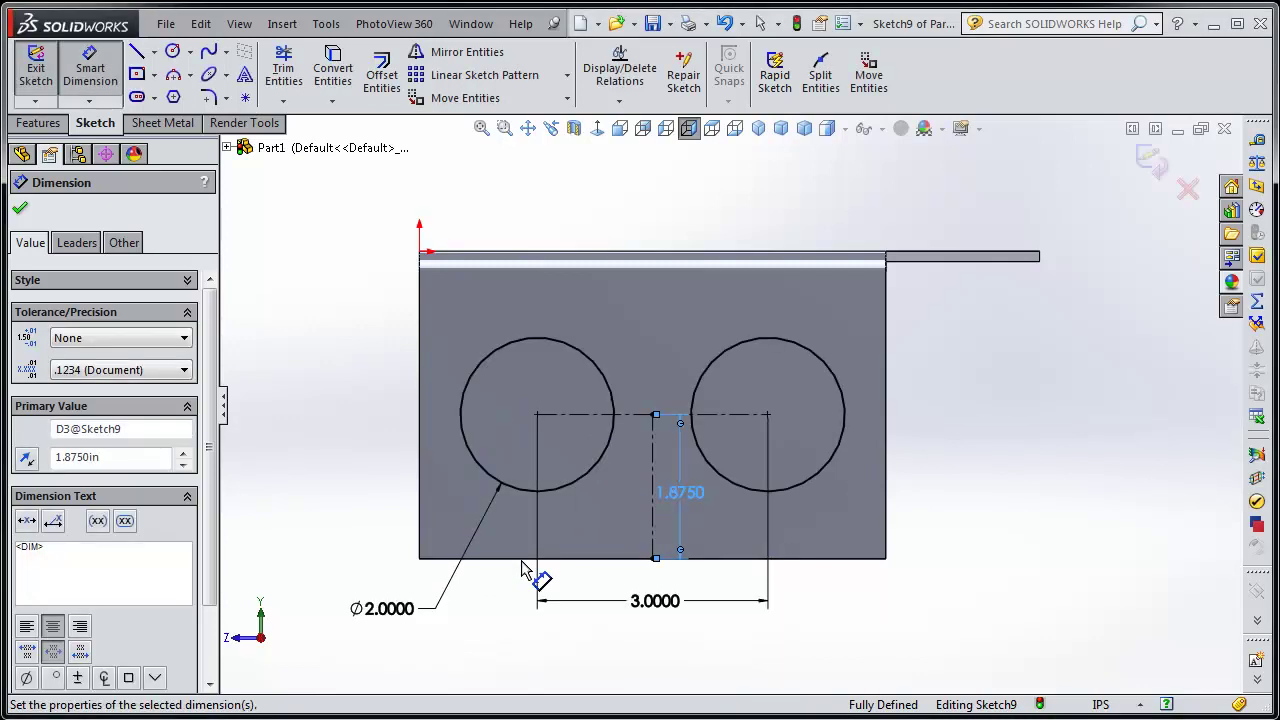
Move the vertical centerline's height dimension outside the leg outline and exit the circle sketch.
{"action": "left_click", "coordinate": [778, 648]}
{"action": "left_click_drag", "start_coordinate": [690, 500], "coordinate": [965, 500]}
{"action": "left_click", "coordinate": [1020, 585]}
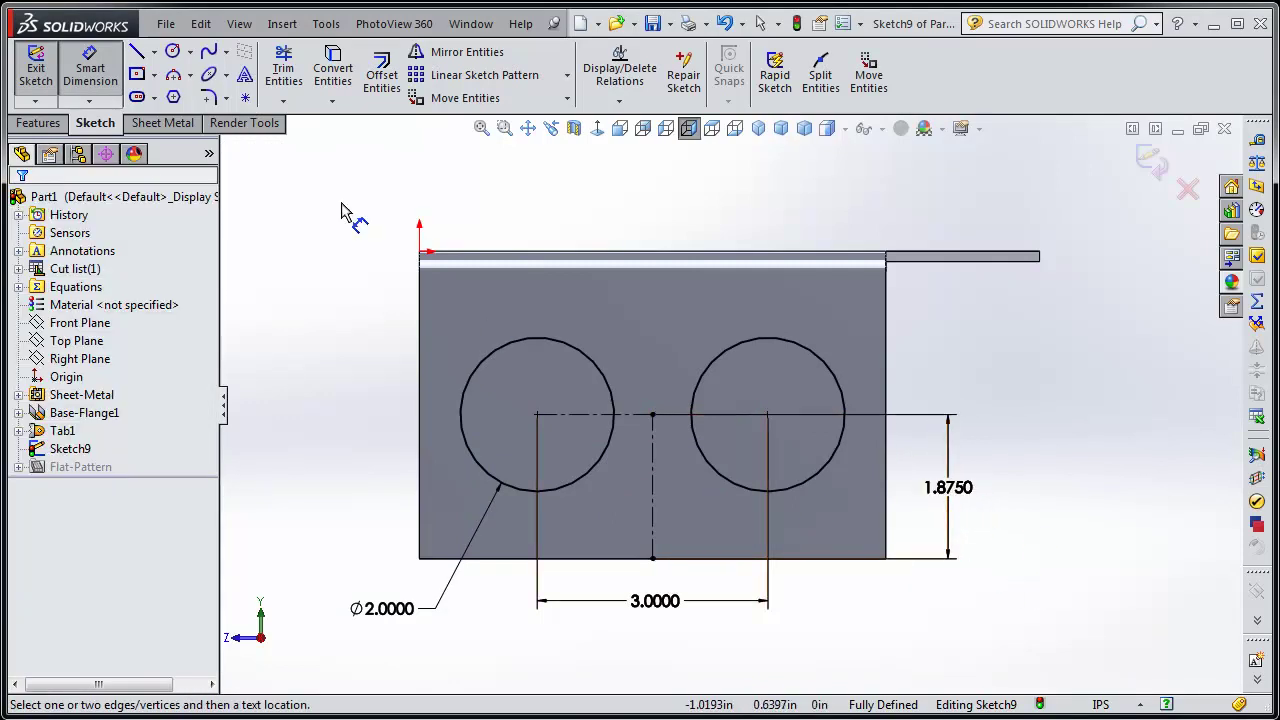
{"action": "left_click", "coordinate": [90, 68]}
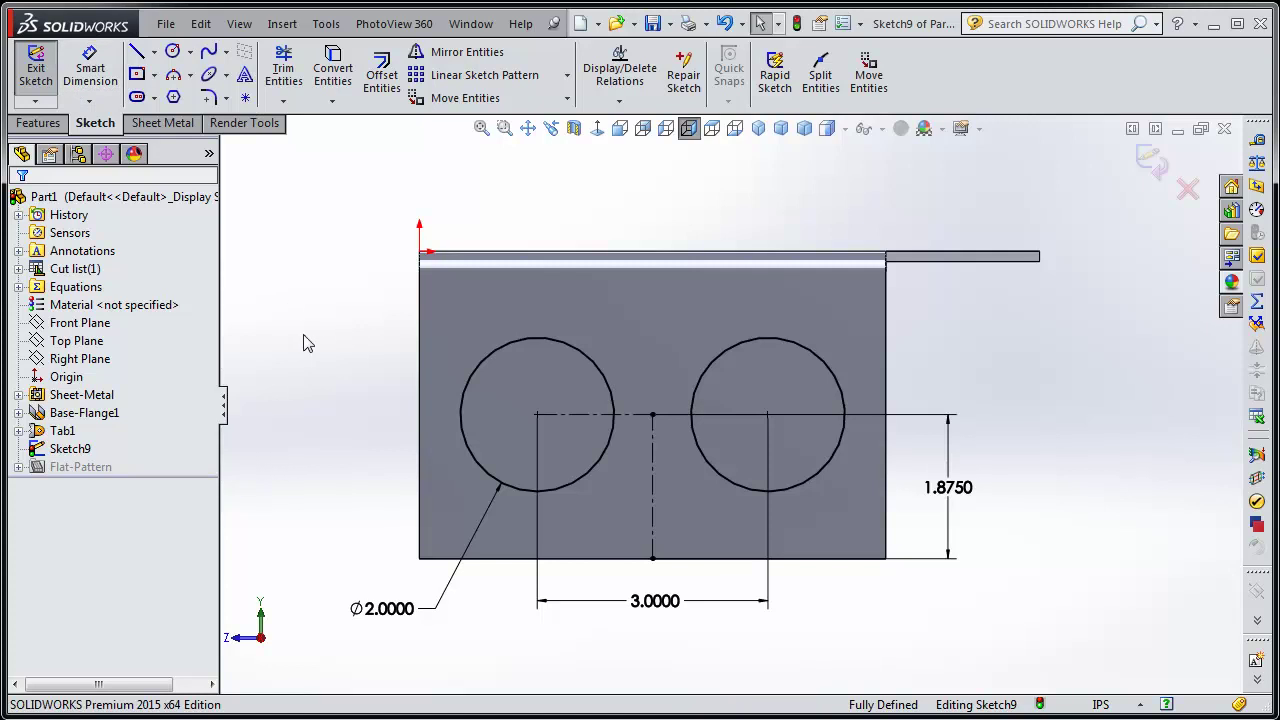
{"action": "scroll", "coordinate": [335, 346], "scroll_direction": "up", "scroll_amount": 3}
{"action": "middle_click_drag", "start_coordinate": [306, 298], "coordinate": [571, 523]}
{"action": "left_click", "coordinate": [571, 523]}
{"action": "left_click", "coordinate": [330, 537]}
{"action": "middle_click_drag", "start_coordinate": [344, 537], "coordinate": [269, 491]}
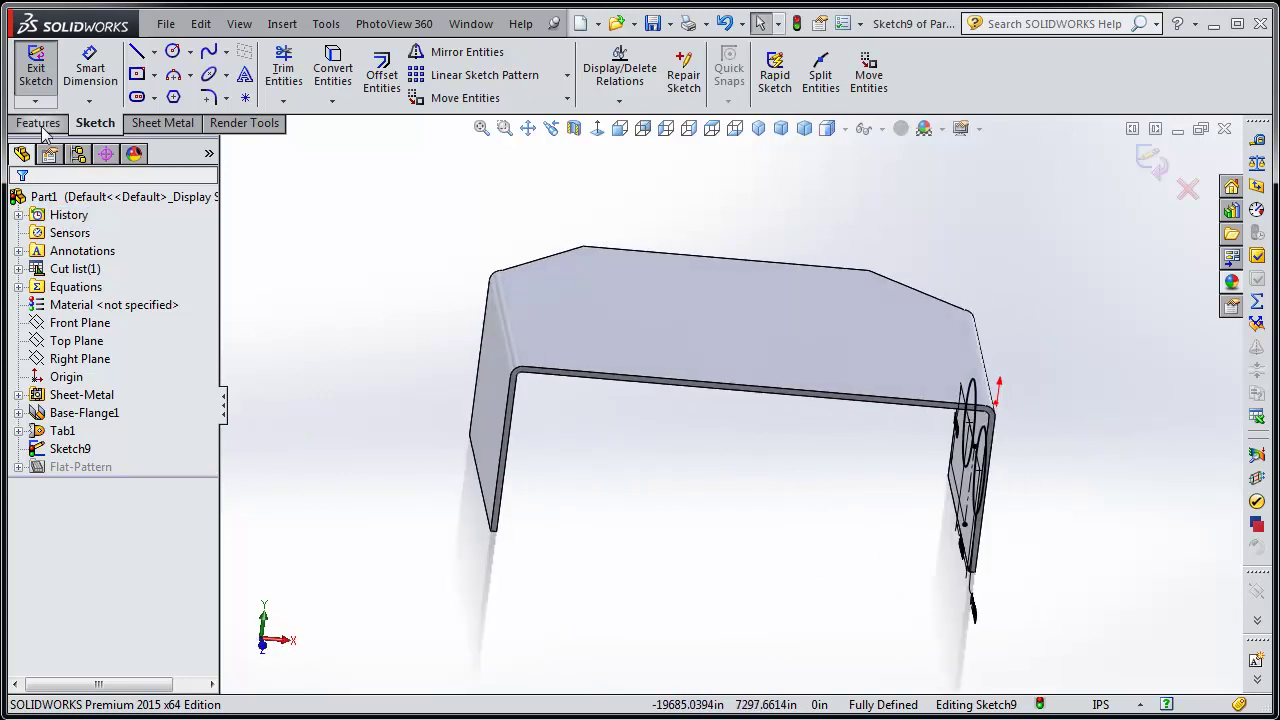
{"action": "left_click", "coordinate": [35, 70]}
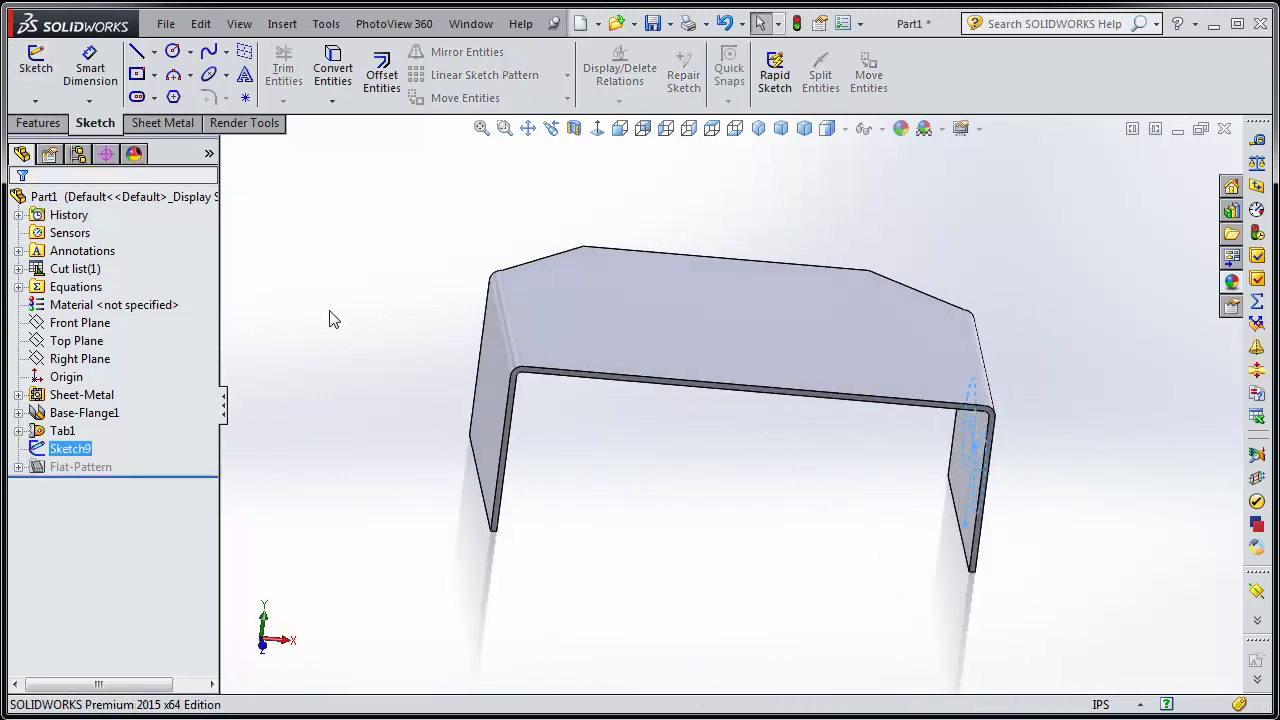
Extrude-cut the two sketched circles Up To Surface, ending at the outer face of the opposite leg.
{"action": "left_click", "coordinate": [72, 449]}
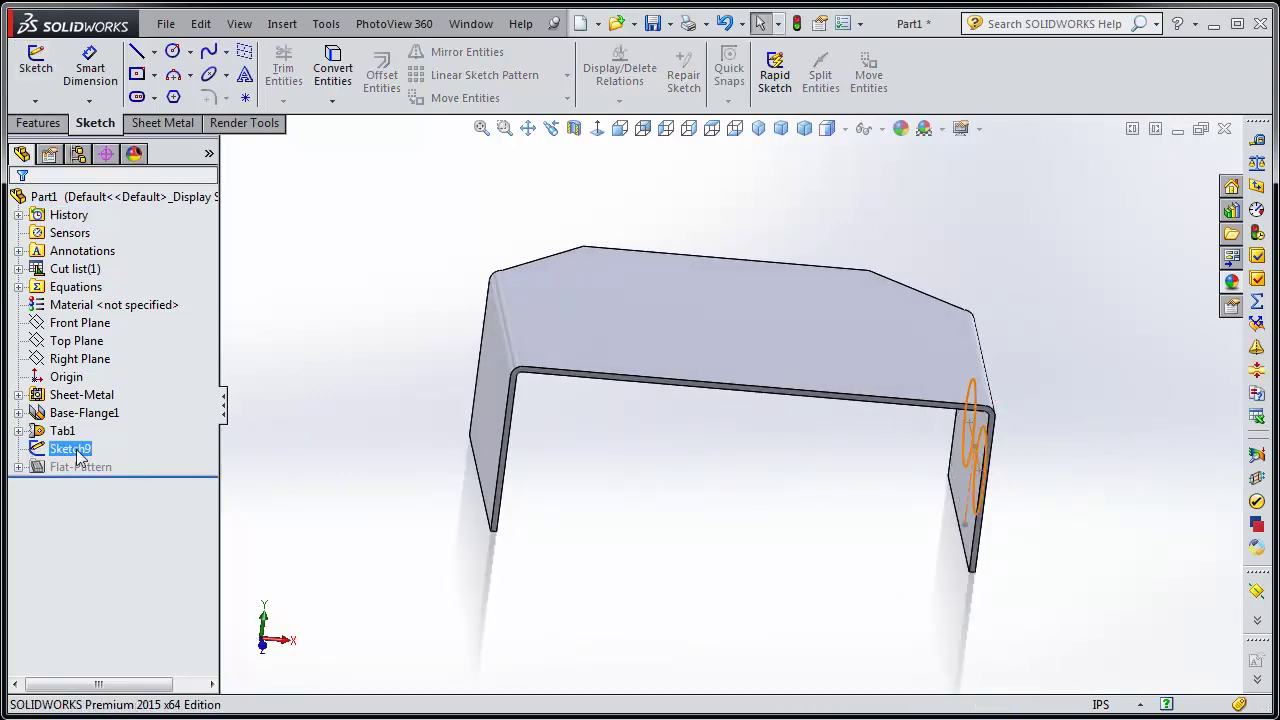
{"action": "left_click", "coordinate": [40, 123]}
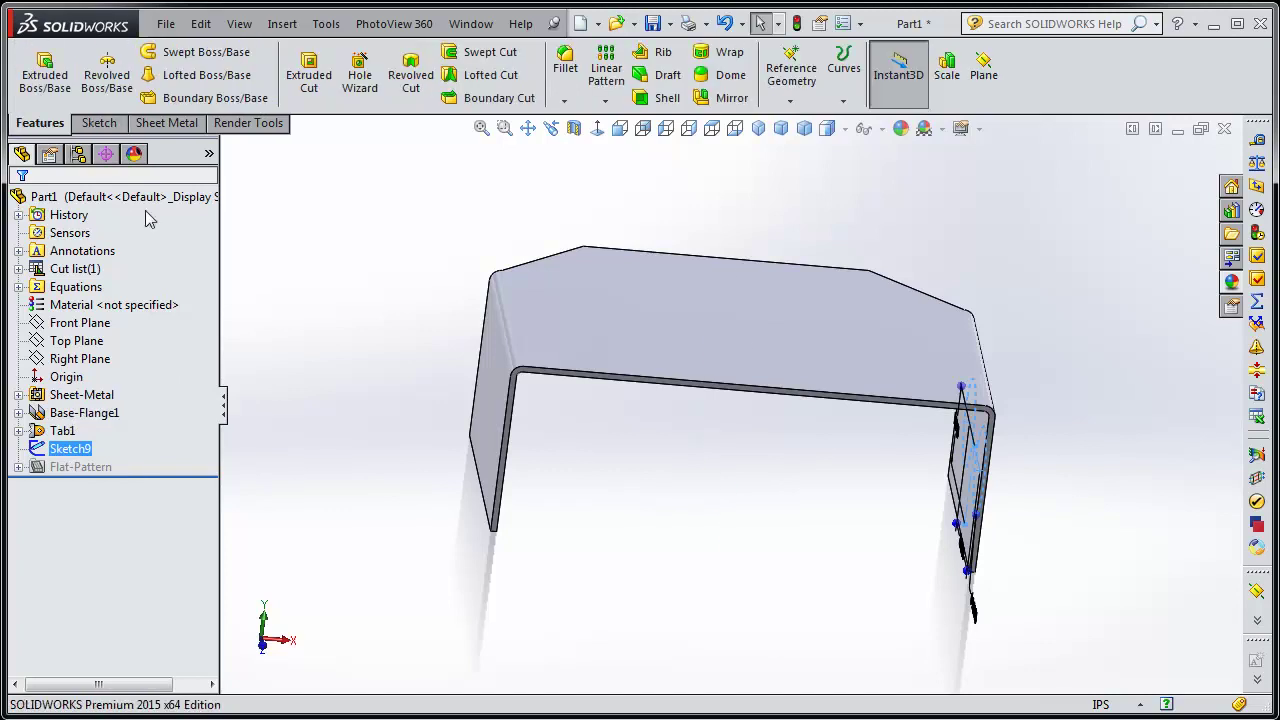
{"action": "left_click", "coordinate": [309, 72]}
{"action": "middle_click_drag", "start_coordinate": [309, 330], "coordinate": [383, 323]}
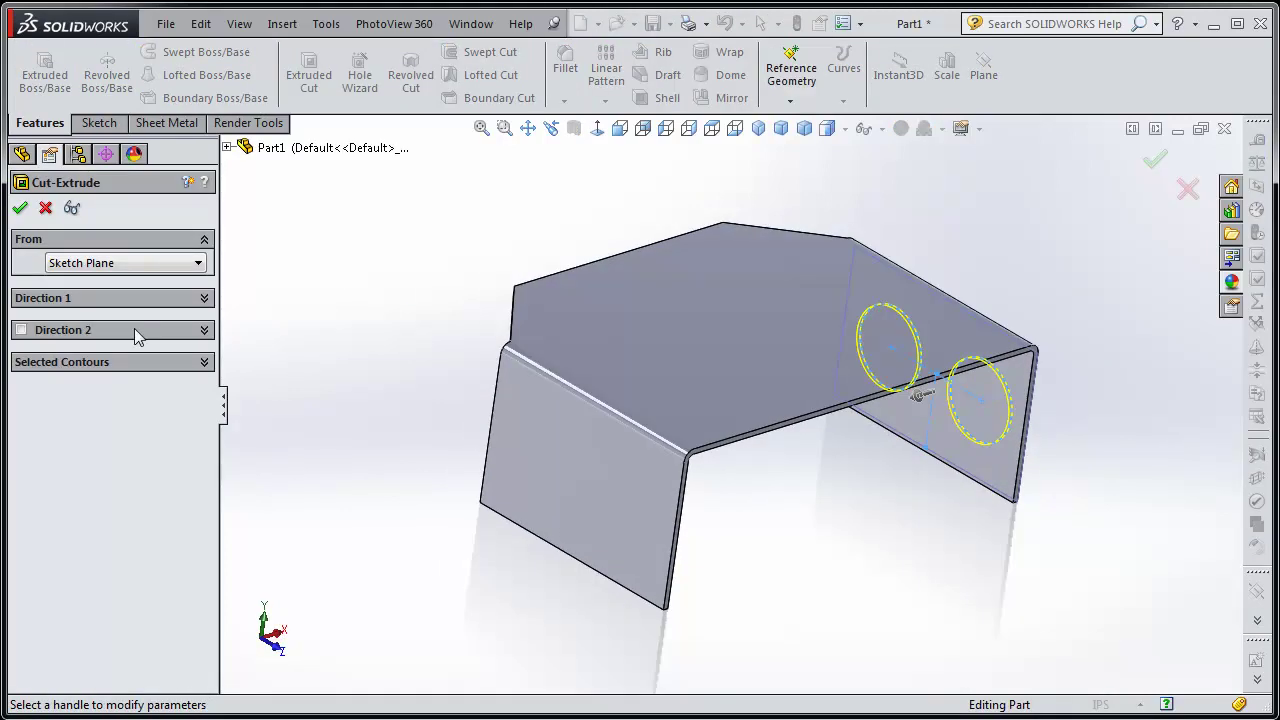
{"action": "left_click", "coordinate": [110, 300]}
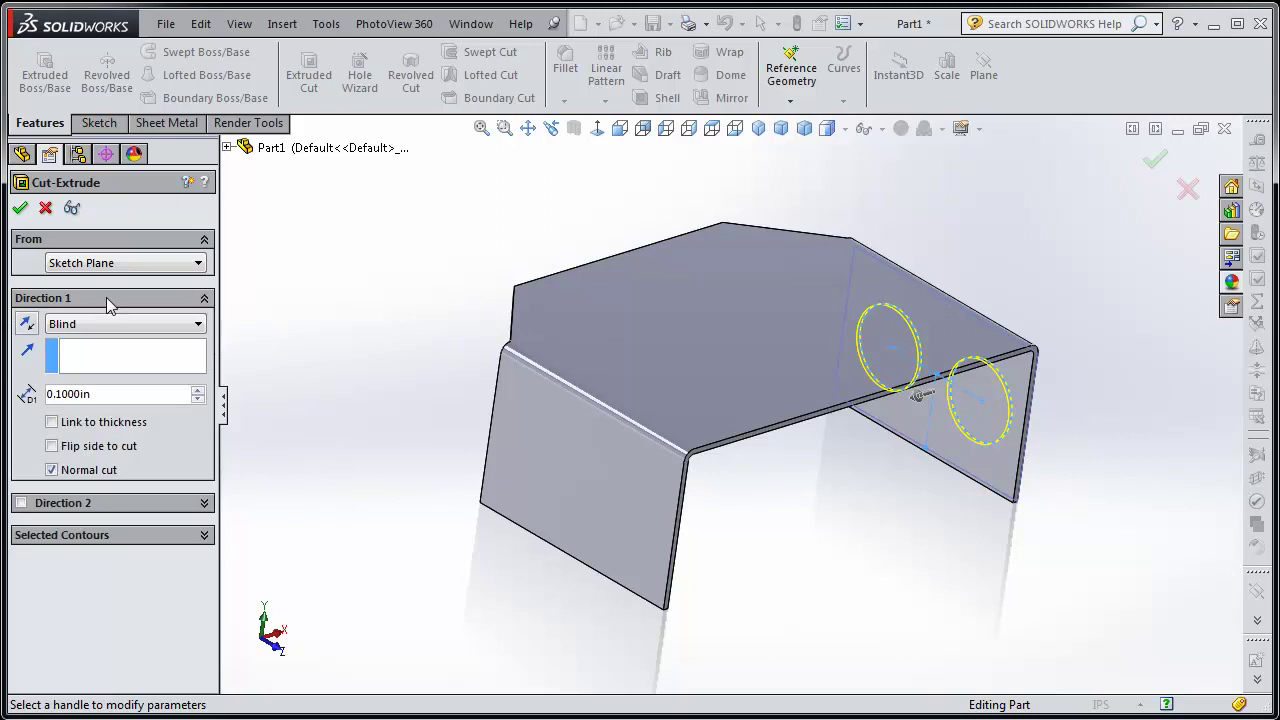
{"action": "left_click", "coordinate": [105, 324]}
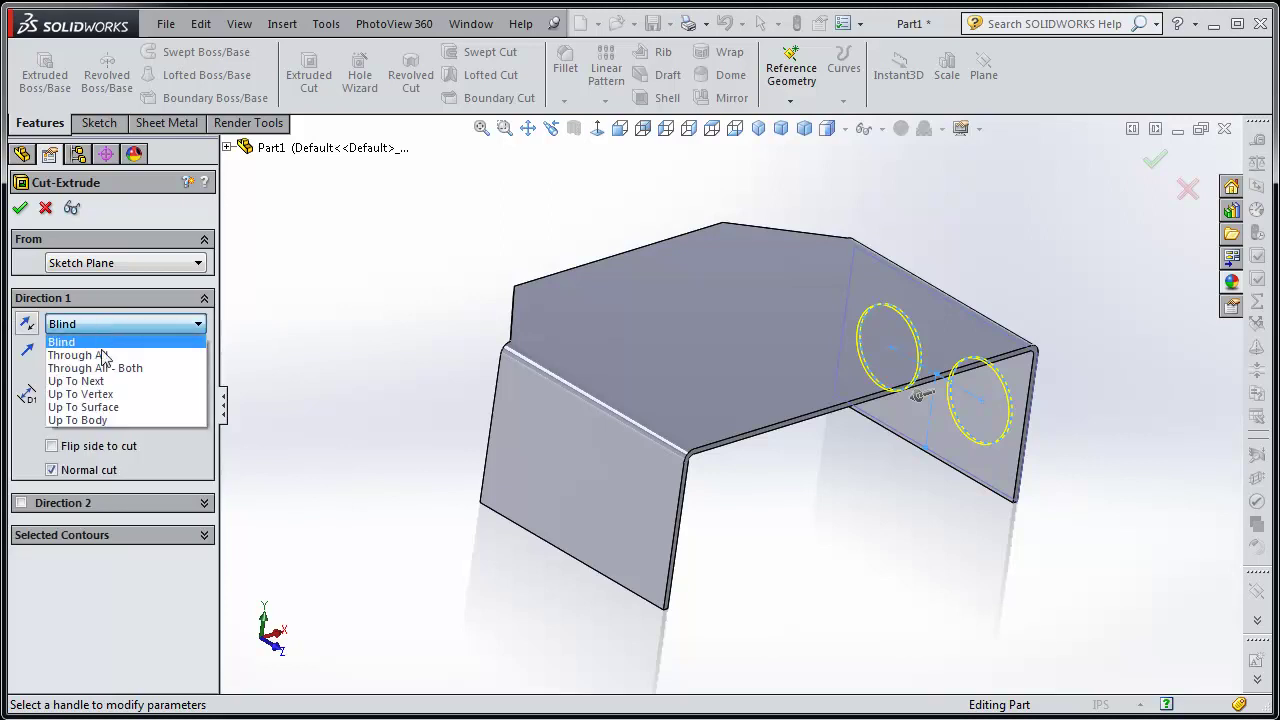
{"action": "left_click", "coordinate": [100, 407]}
{"action": "left_click", "coordinate": [560, 497]}
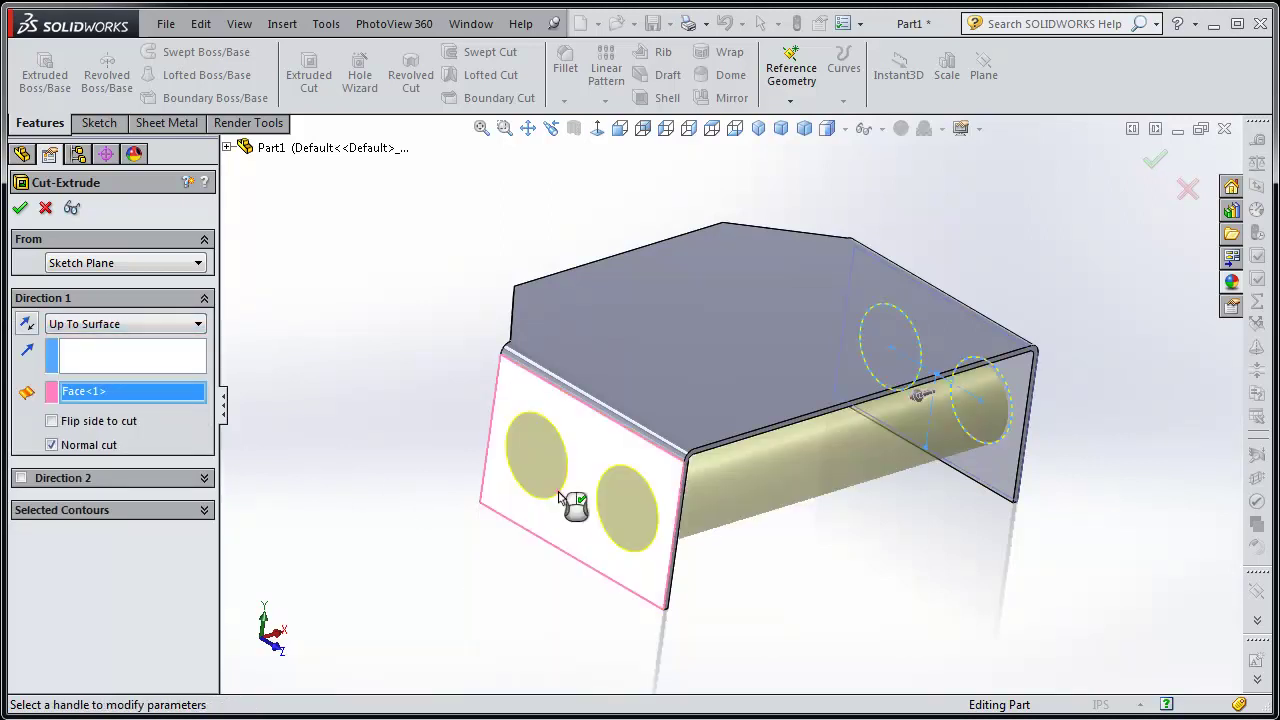
{"action": "left_click", "coordinate": [20, 207]}
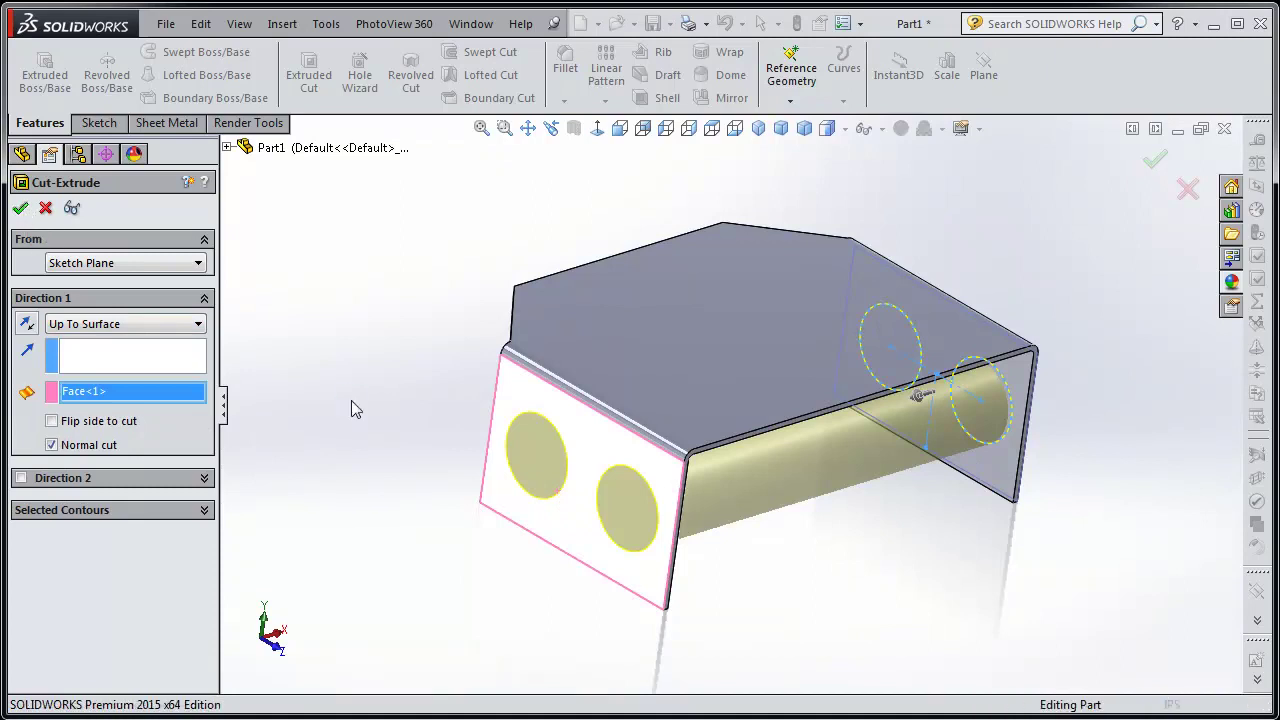
Inspect the holes in isometric view, flatten the part to check its flat pattern from the top, and fold it back.
{"action": "middle_click_drag", "start_coordinate": [645, 550], "coordinate": [570, 520]}
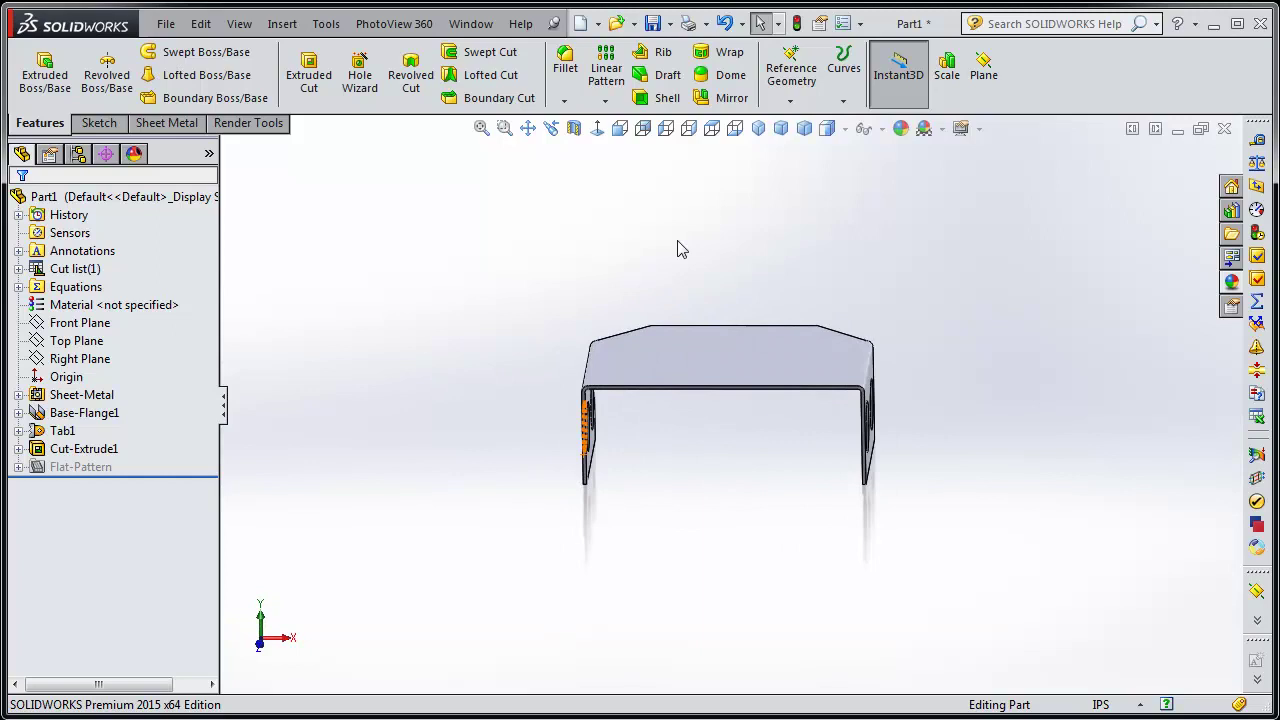
{"action": "left_click", "coordinate": [758, 128]}
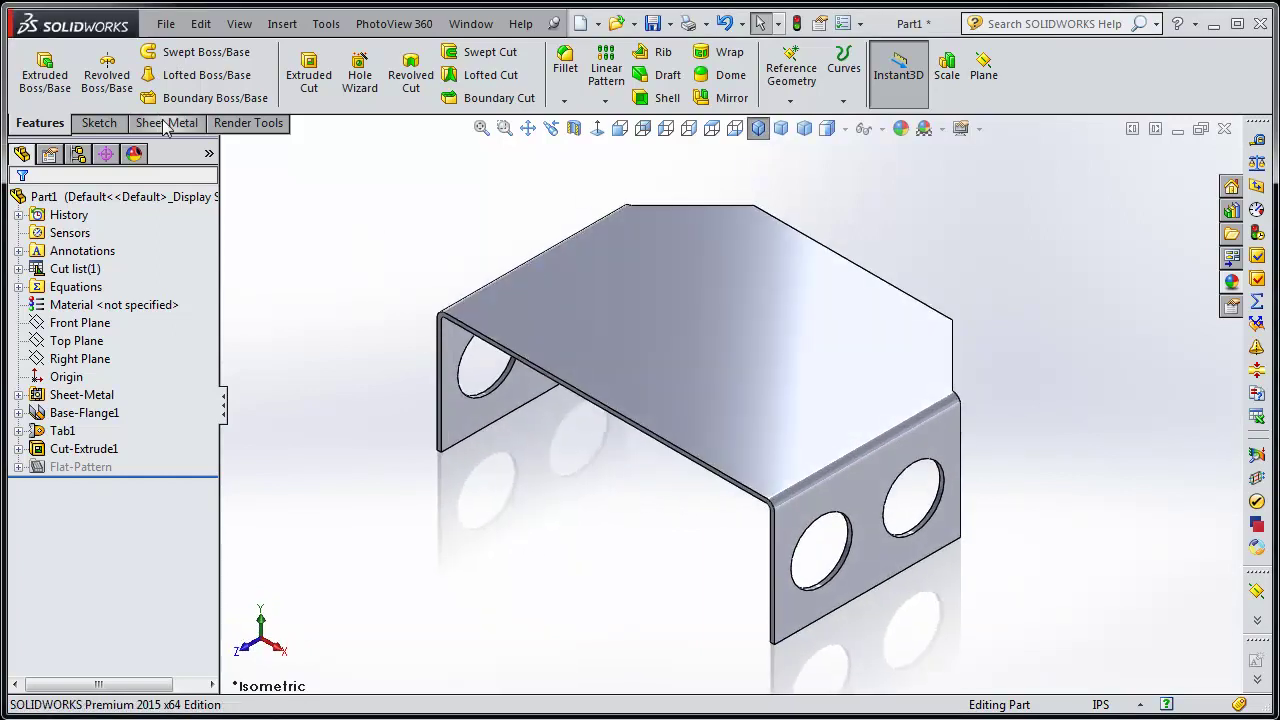
{"action": "left_click", "coordinate": [165, 123]}
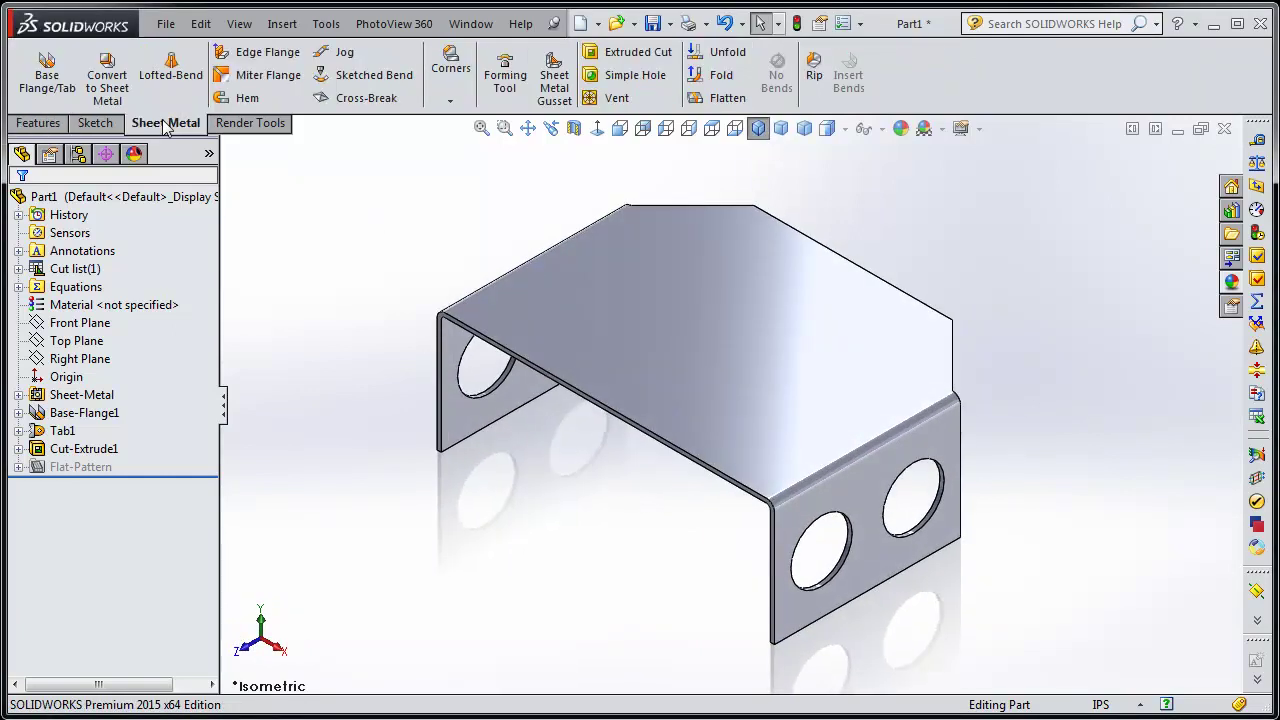
{"action": "left_click", "coordinate": [722, 100]}
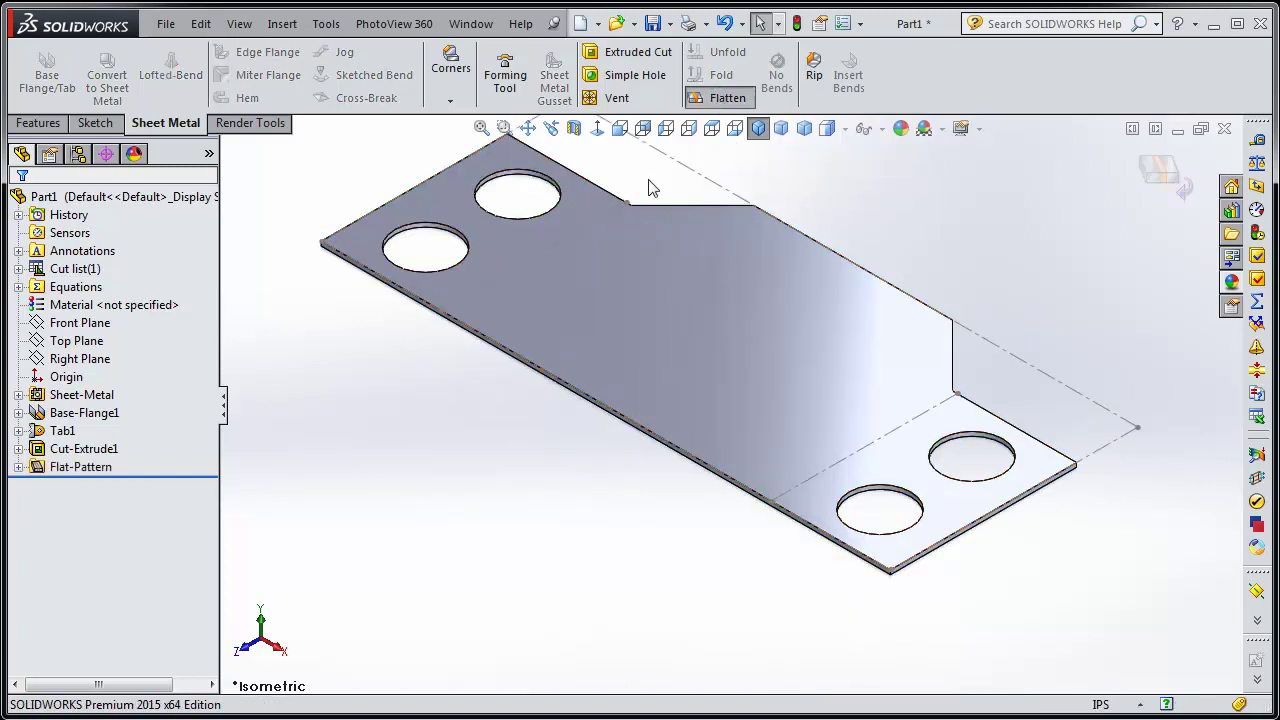
{"action": "left_click", "coordinate": [711, 128]}
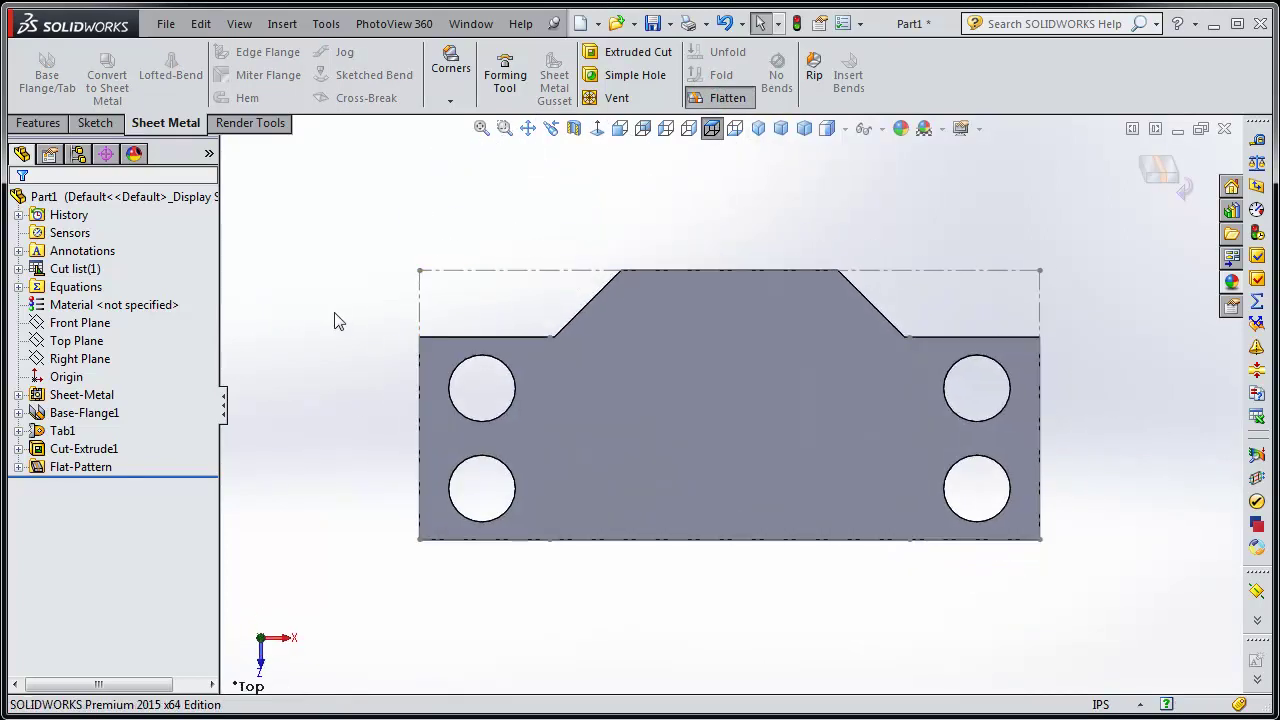
{"action": "middle_click_drag", "start_coordinate": [778, 222], "coordinate": [737, 160]}
{"action": "left_click", "coordinate": [726, 102]}
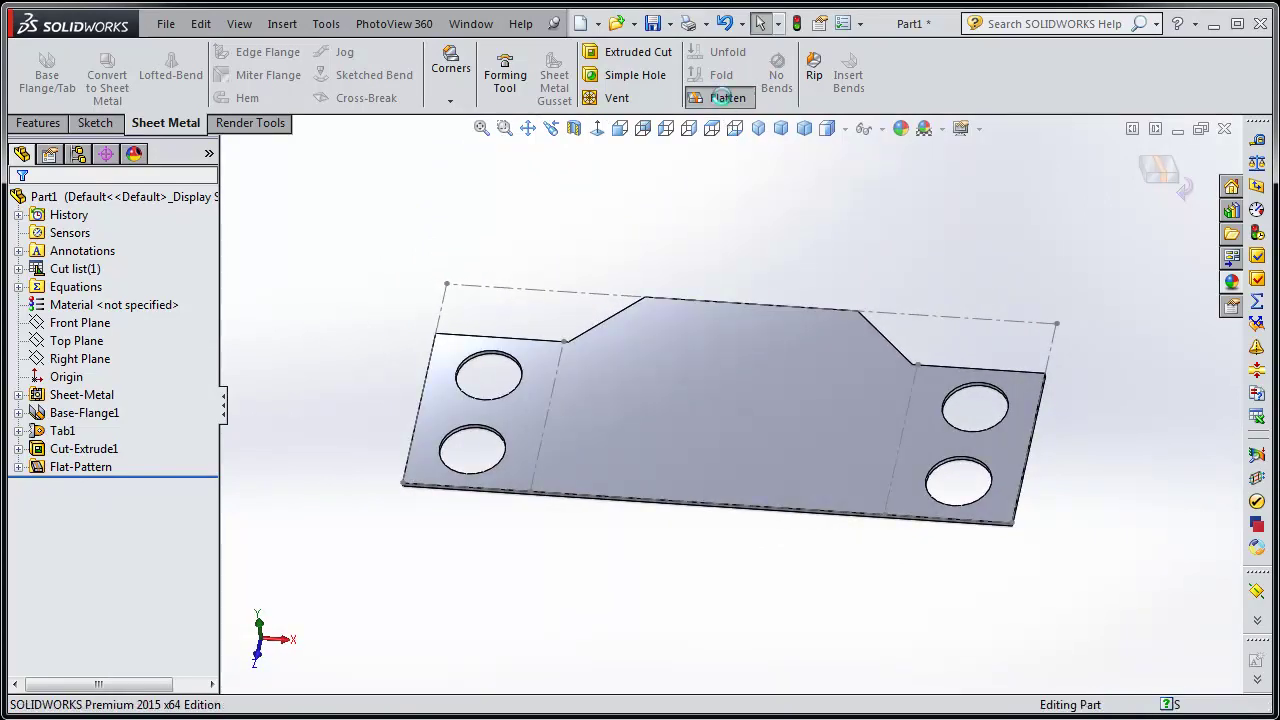
{"action": "middle_click_drag", "start_coordinate": [447, 551], "coordinate": [716, 638]}
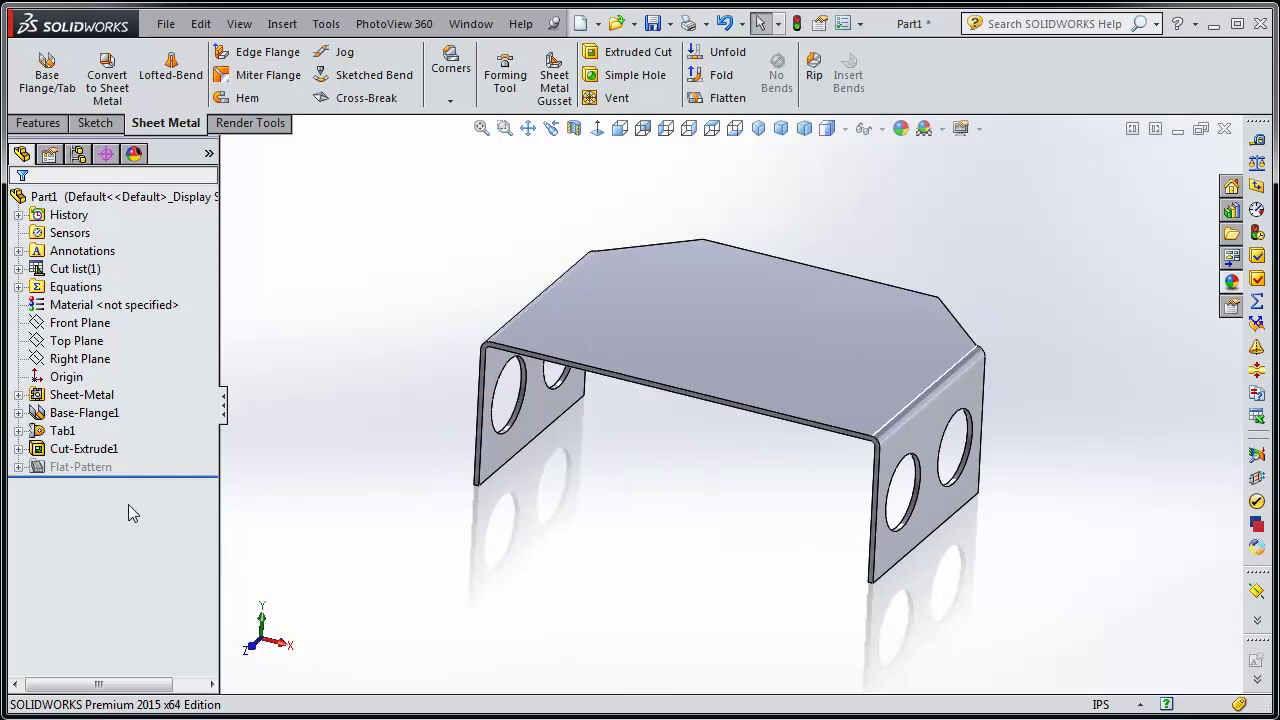
Delete the extruded cut through the legs while keeping its circle sketch.
{"action": "left_click", "coordinate": [74, 450]}
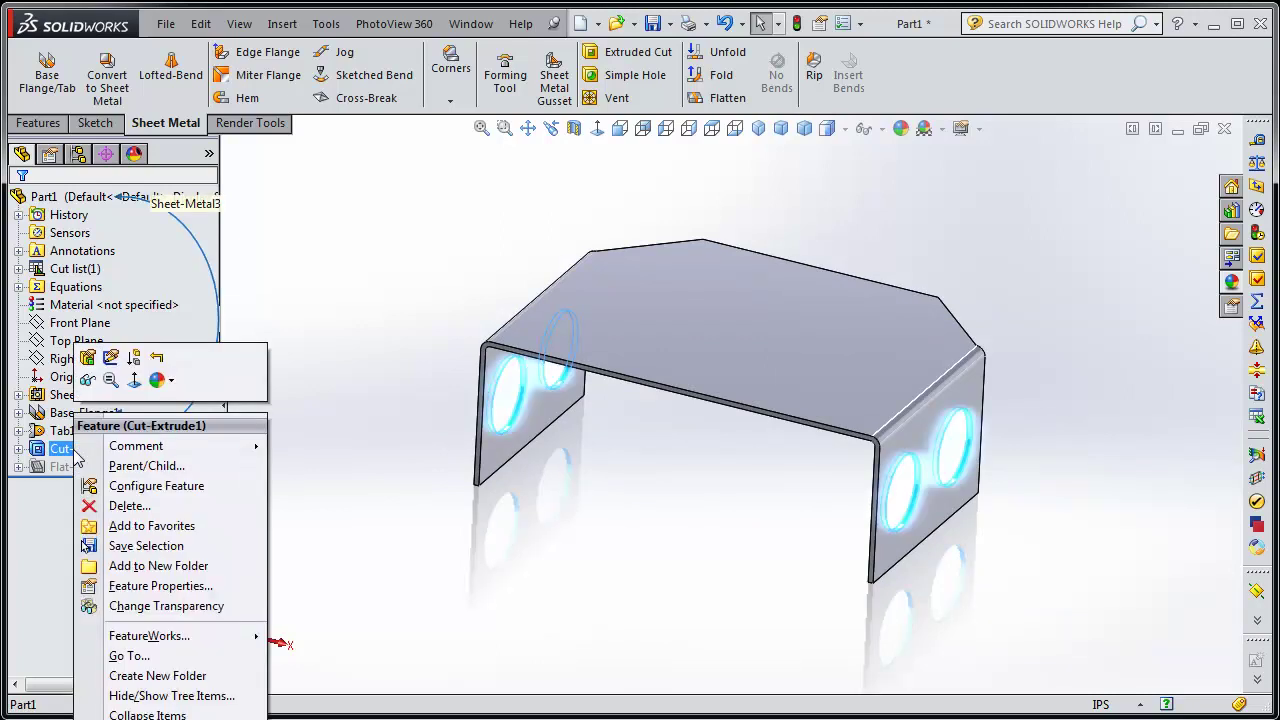
{"action": "left_click", "coordinate": [128, 505]}
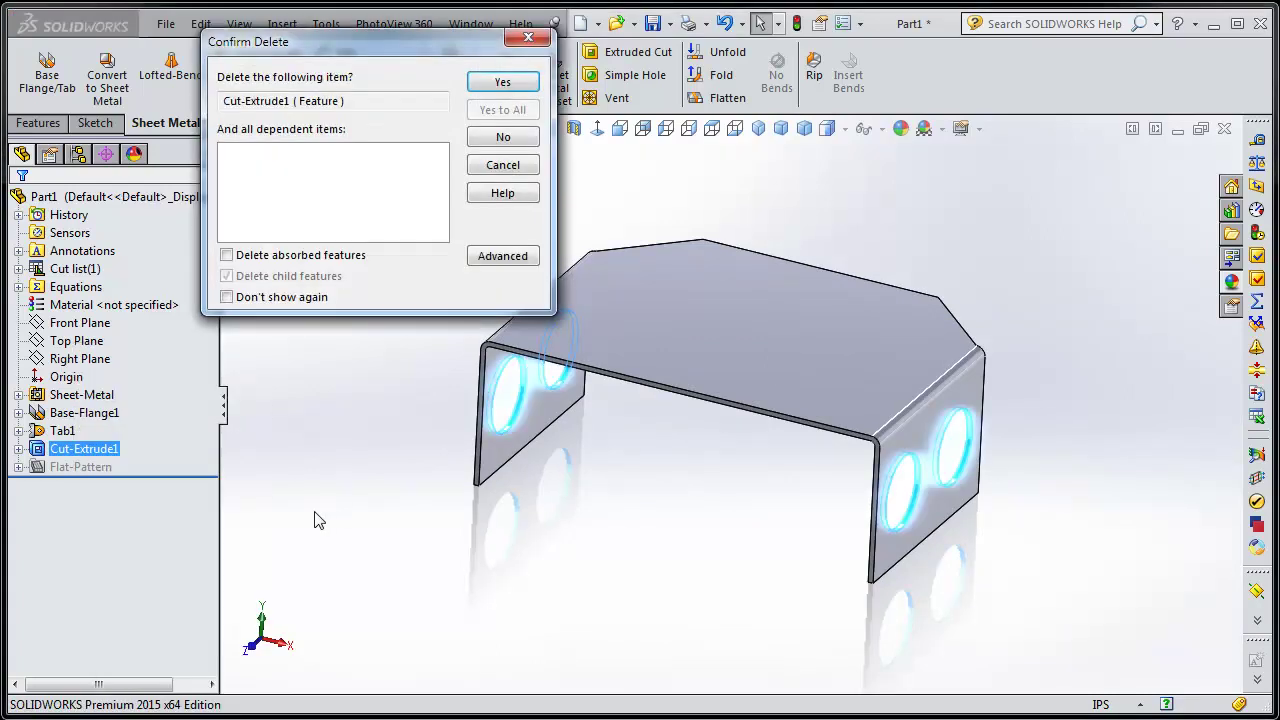
{"action": "left_click", "coordinate": [503, 82]}
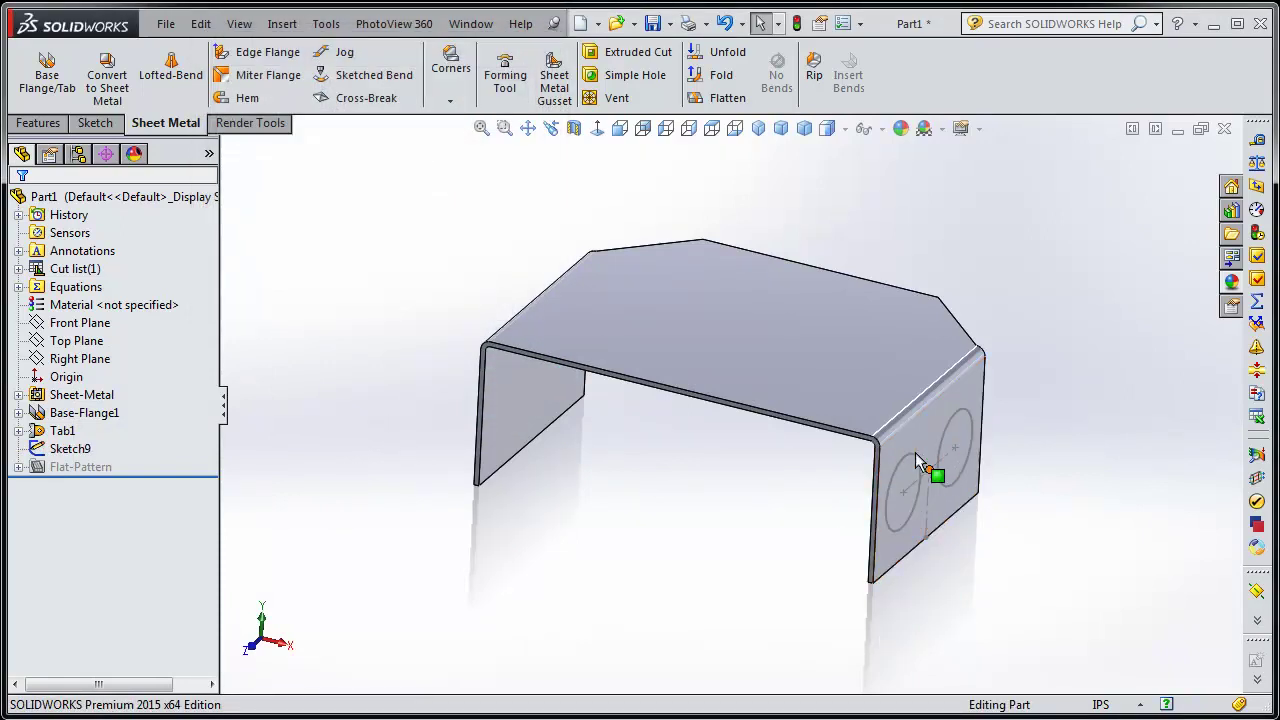
Change the circle sketch's plane from the leg face to the Right Plane.
{"action": "left_click", "coordinate": [98, 359]}
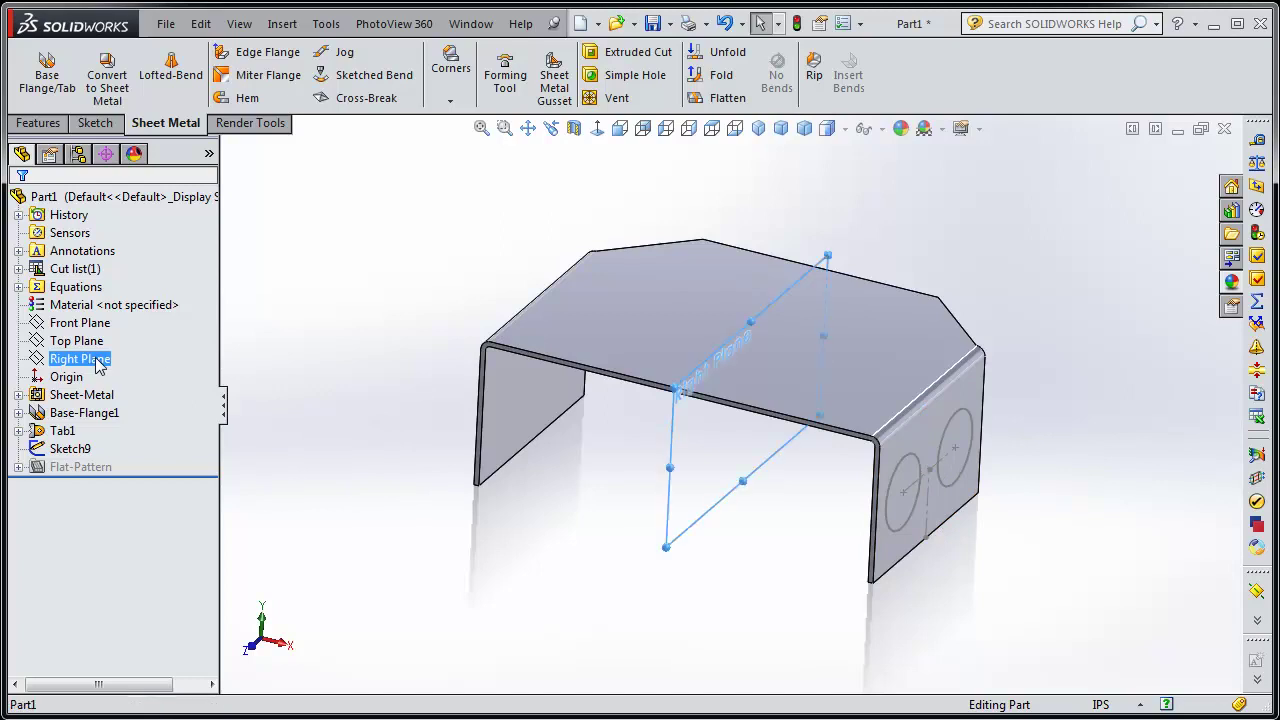
{"action": "left_click", "coordinate": [362, 494]}
{"action": "left_click", "coordinate": [70, 450]}
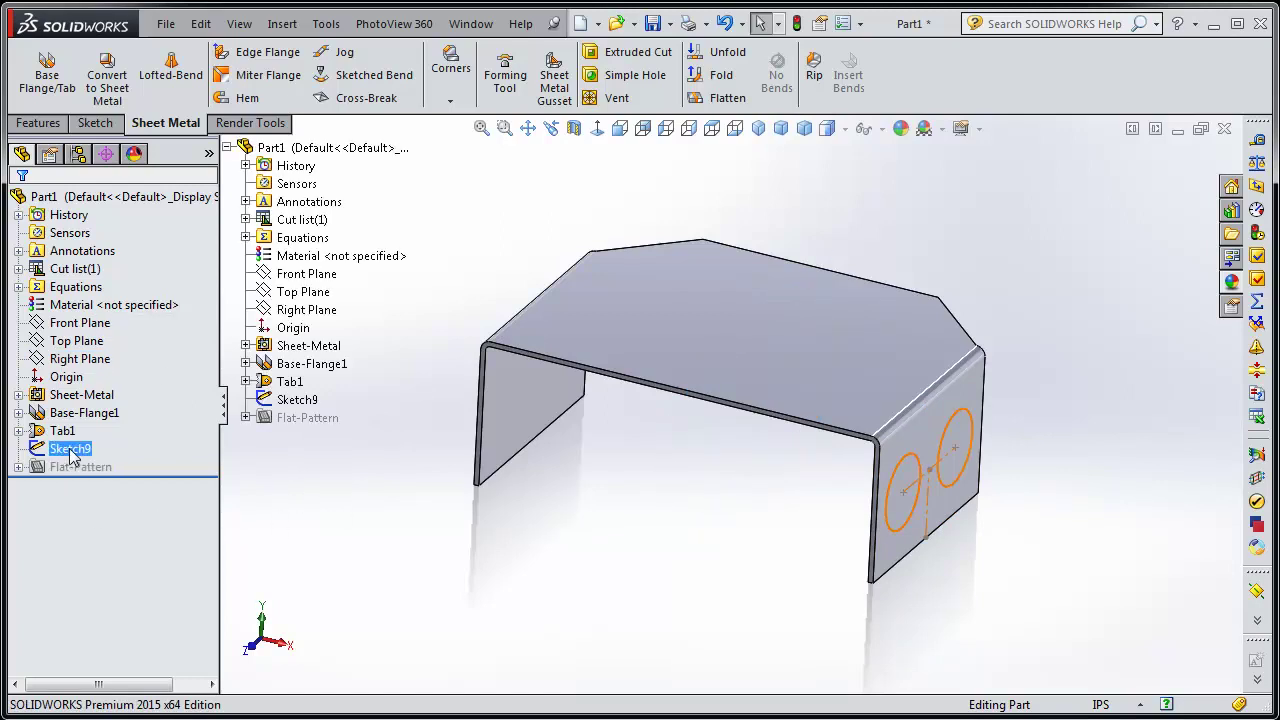
{"action": "right_click", "coordinate": [72, 456]}
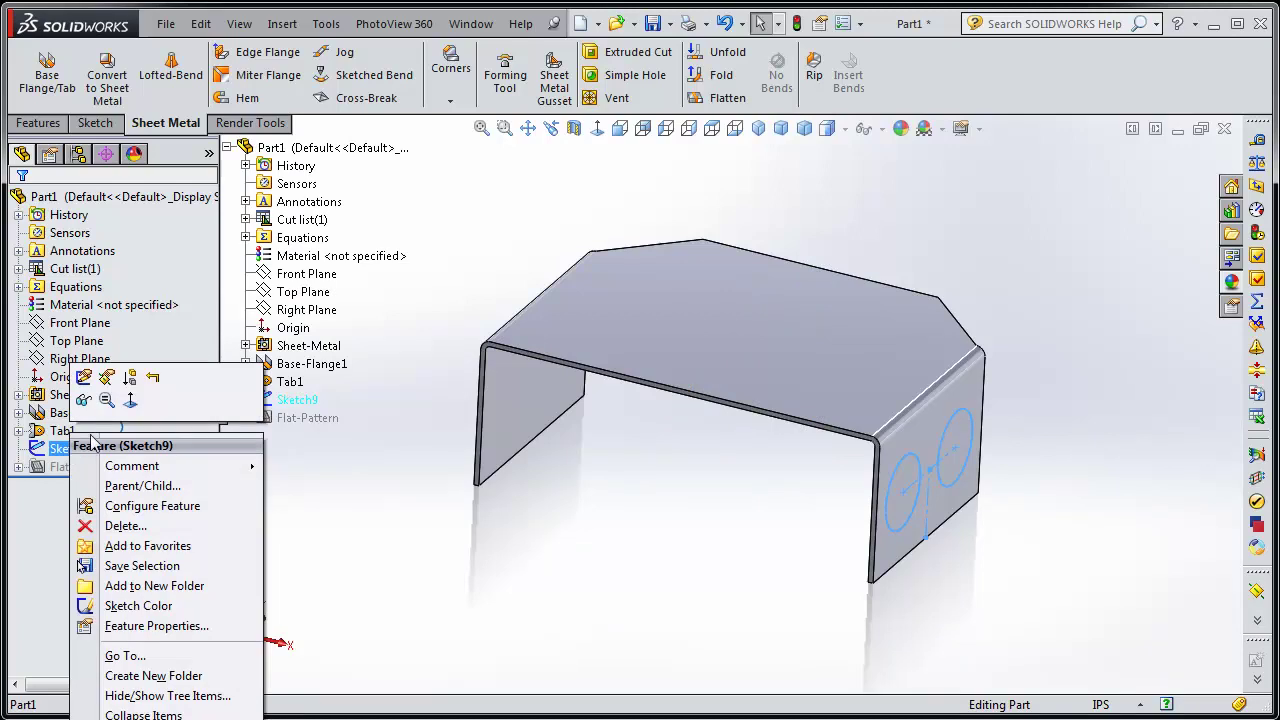
{"action": "left_click", "coordinate": [107, 381]}
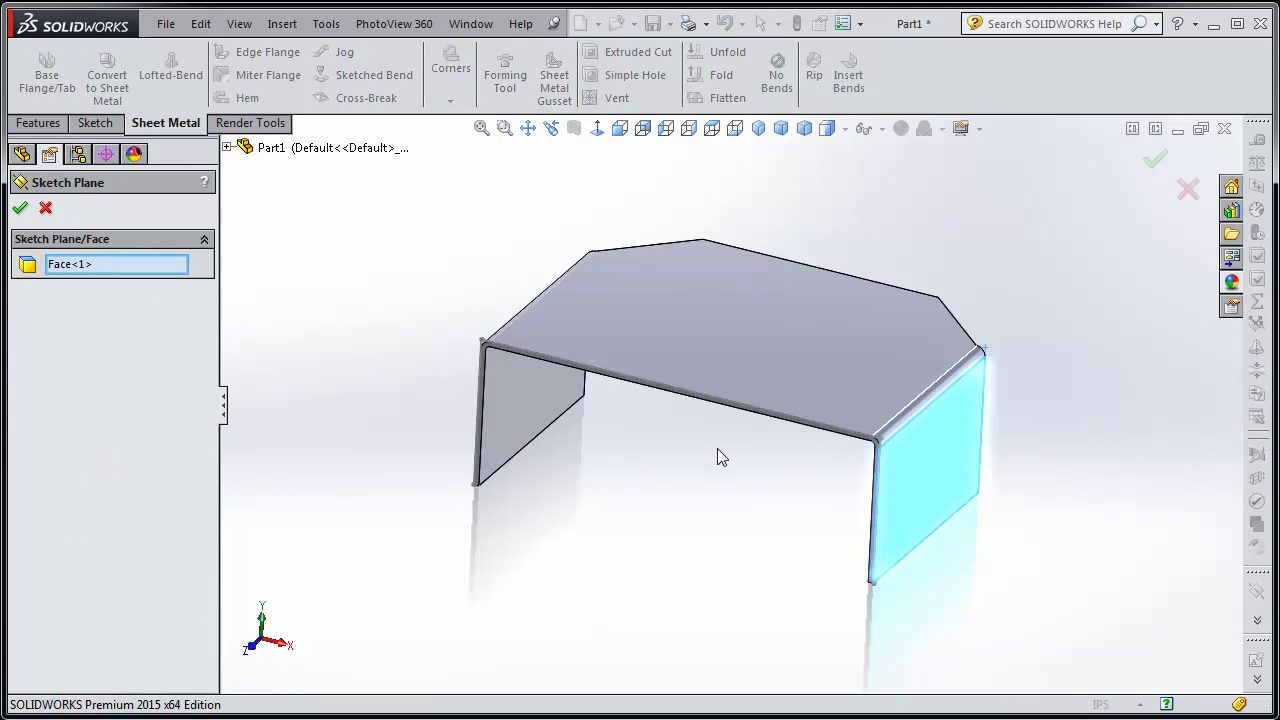
{"action": "left_click", "coordinate": [228, 148]}
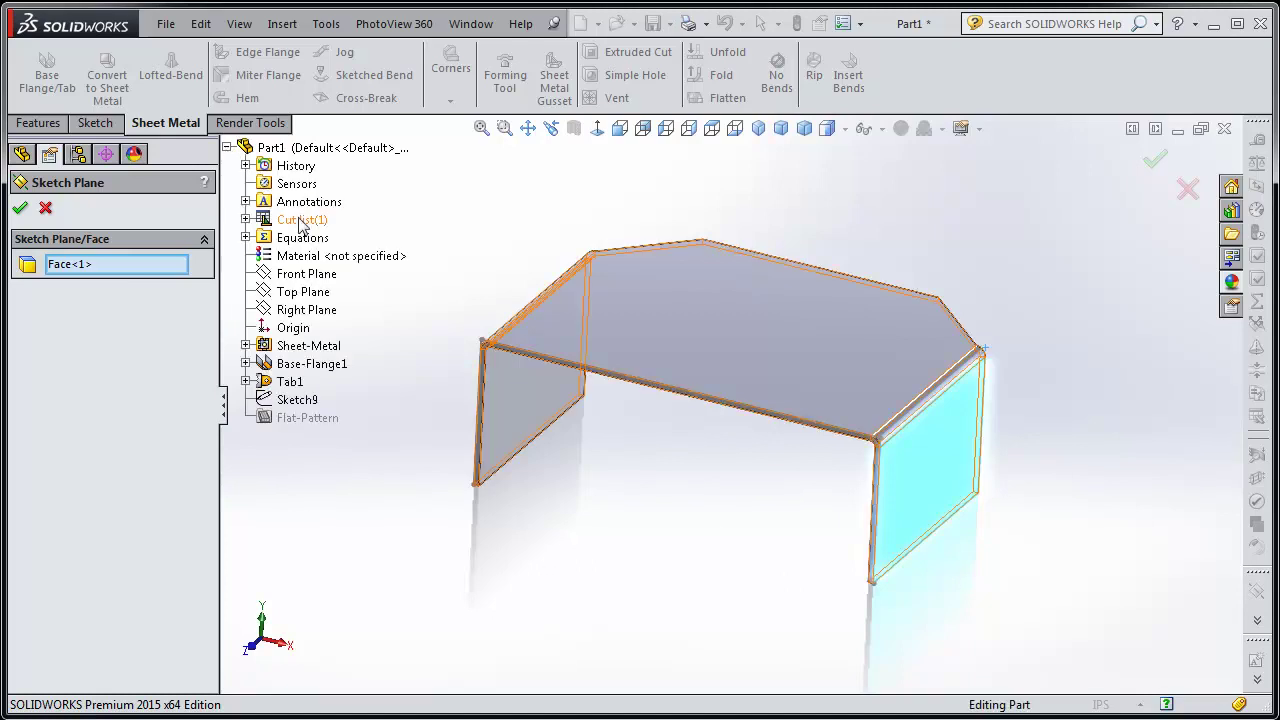
{"action": "left_click", "coordinate": [307, 313]}
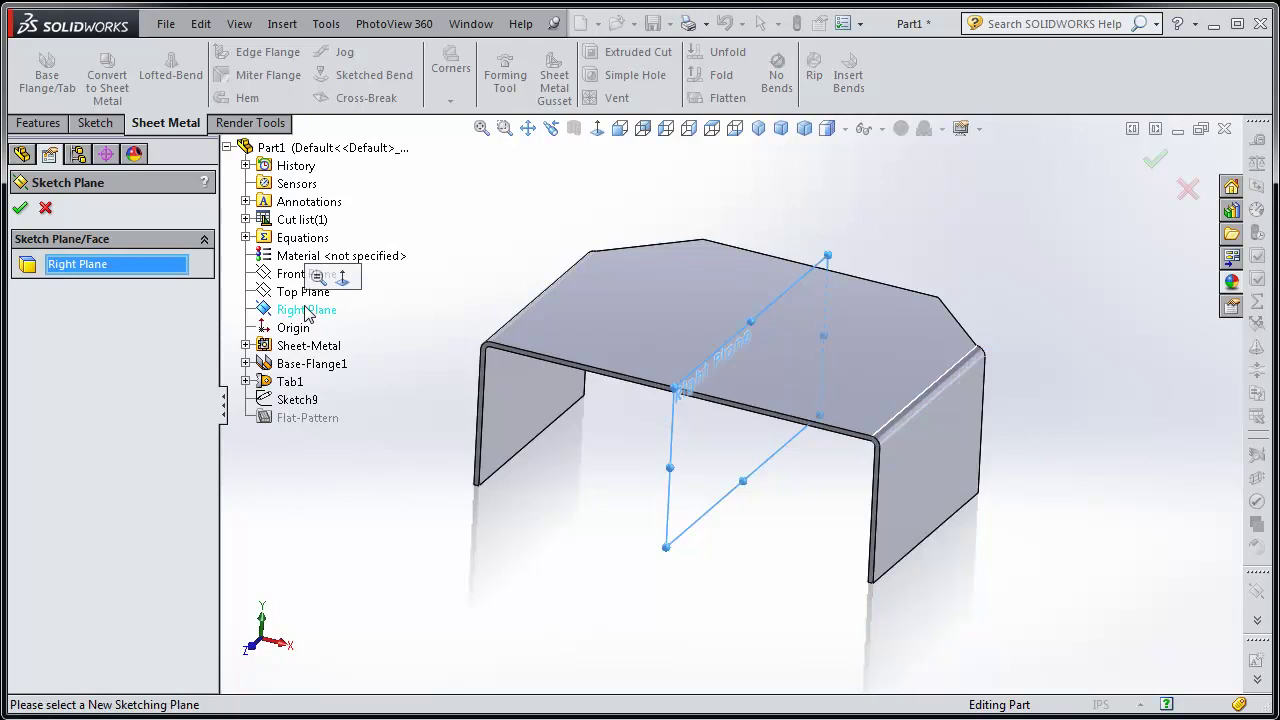
{"action": "left_click", "coordinate": [19, 209]}
{"action": "left_click", "coordinate": [383, 558]}
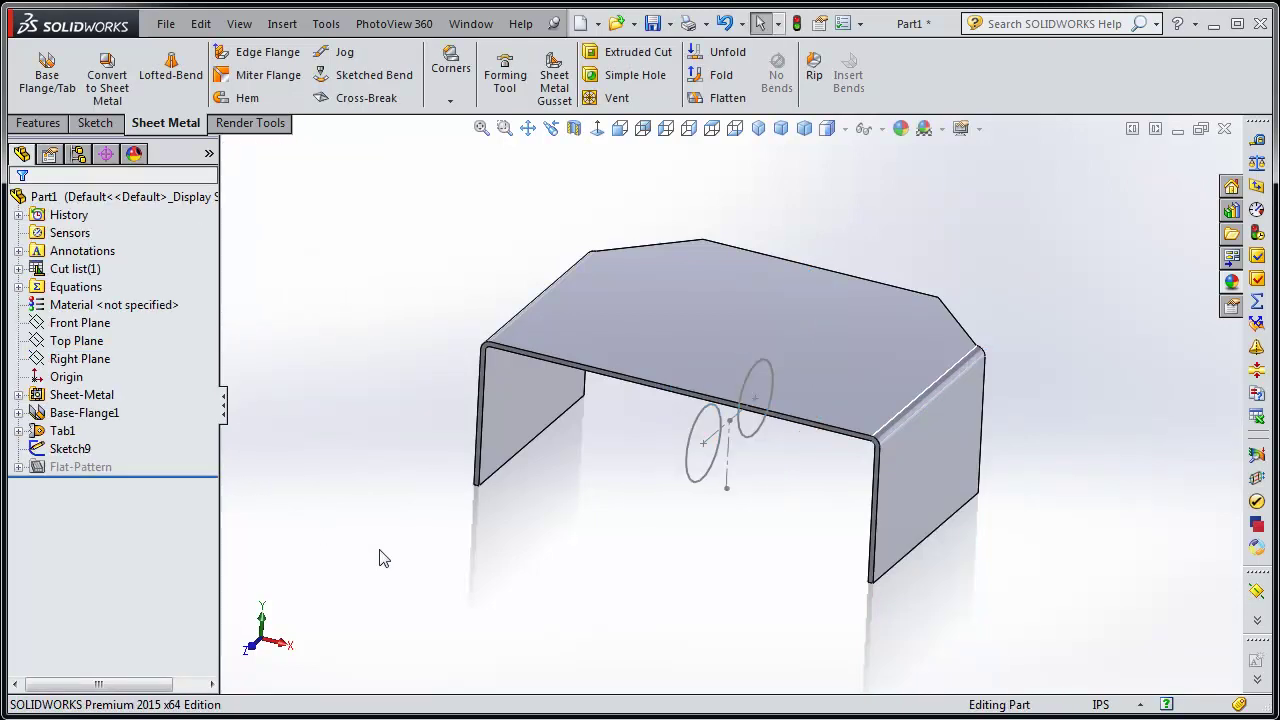
Start an extruded cut from the circle sketch, with Direction 1 set Up To Surface at the outer face of the +X leg.
{"action": "mouse_move", "coordinate": [728, 557]}
{"action": "middle_mouse_down"}
{"action": "mouse_move", "coordinate": [628, 471]}
{"action": "mouse_move", "coordinate": [593, 474]}
{"action": "mouse_move", "coordinate": [820, 471]}
{"action": "mouse_move", "coordinate": [731, 466]}
{"action": "mouse_move", "coordinate": [714, 503]}
{"action": "middle_mouse_up"}
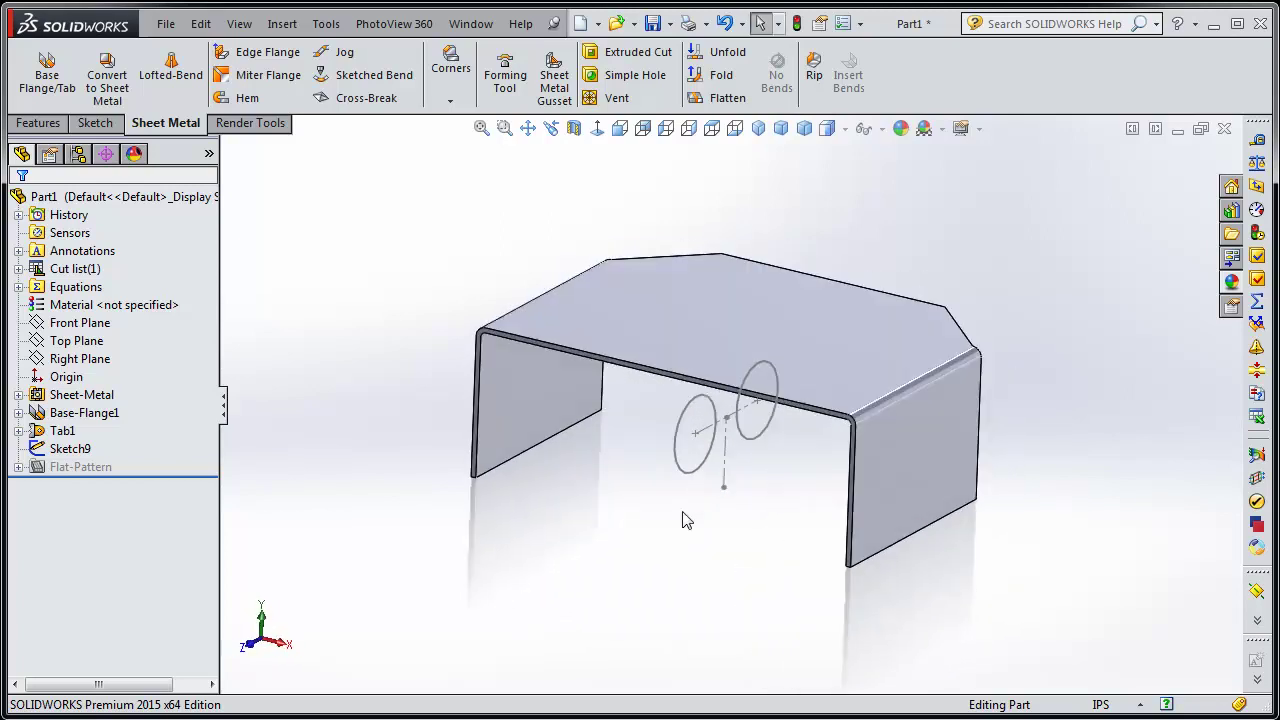
{"action": "left_click", "coordinate": [73, 452]}
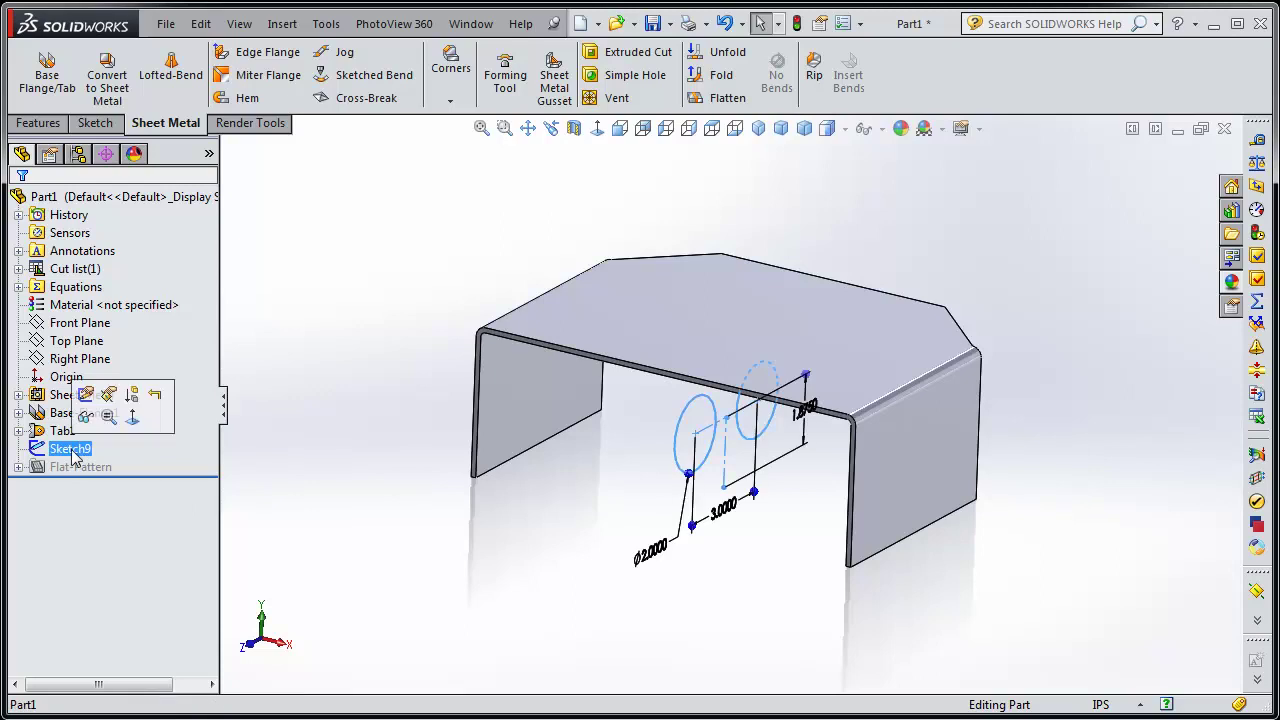
{"action": "left_click", "coordinate": [40, 123]}
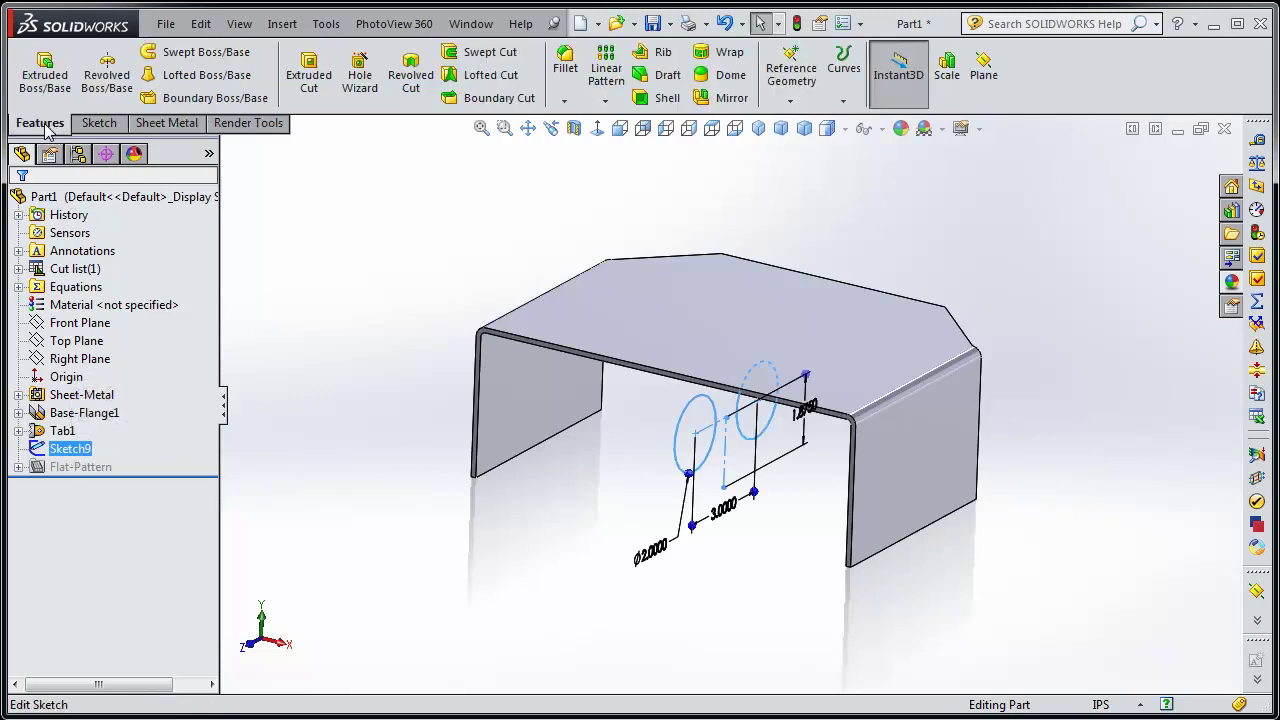
{"action": "left_click", "coordinate": [306, 66]}
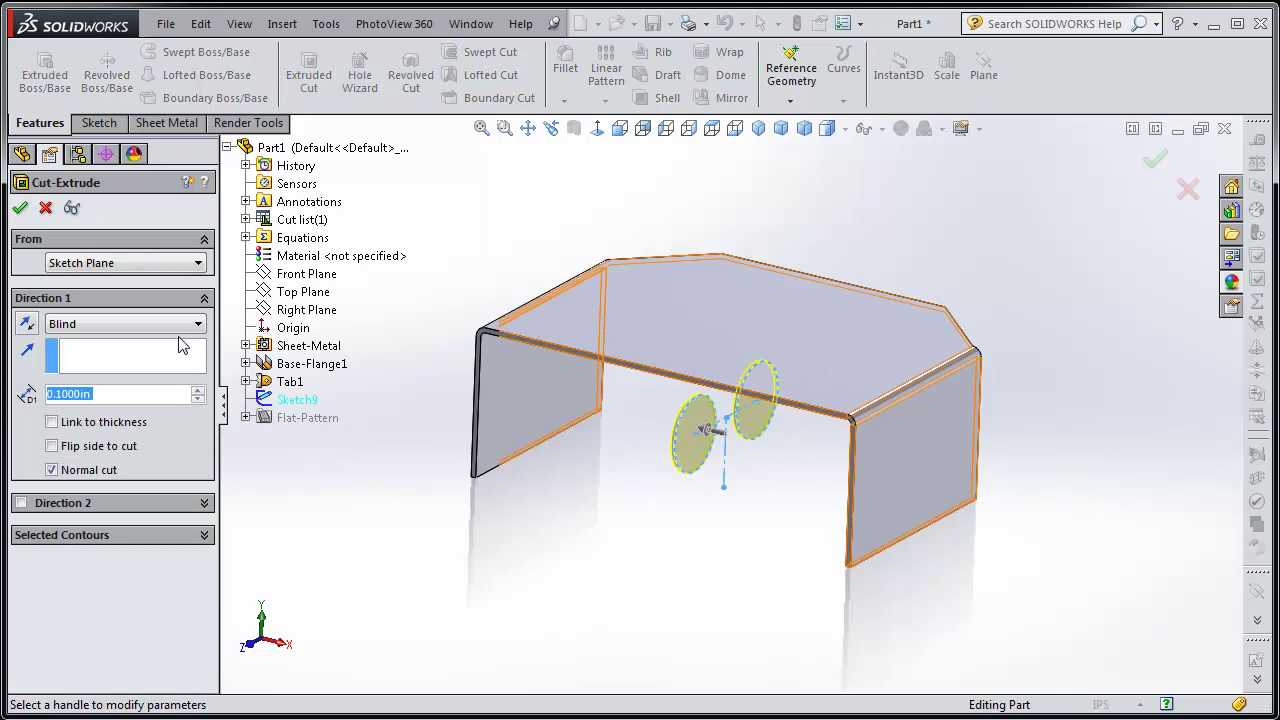
{"action": "left_click", "coordinate": [111, 324]}
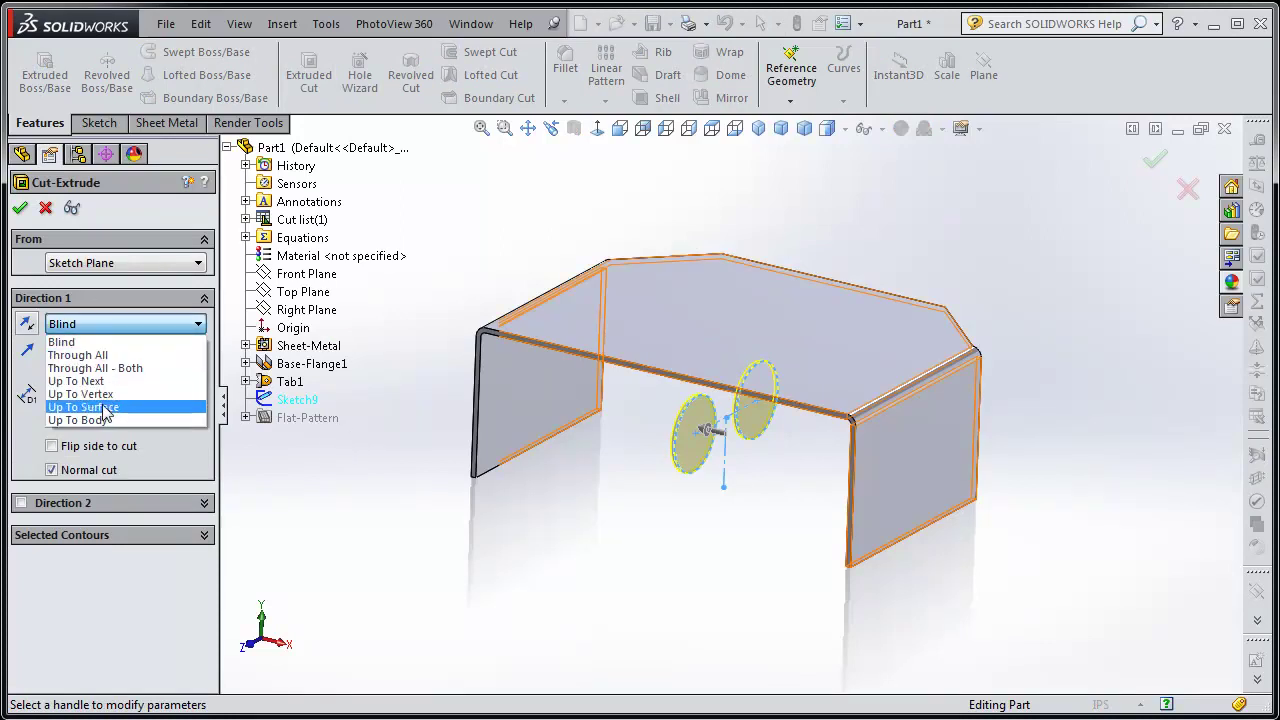
{"action": "left_click", "coordinate": [100, 407]}
{"action": "left_click", "coordinate": [913, 468]}
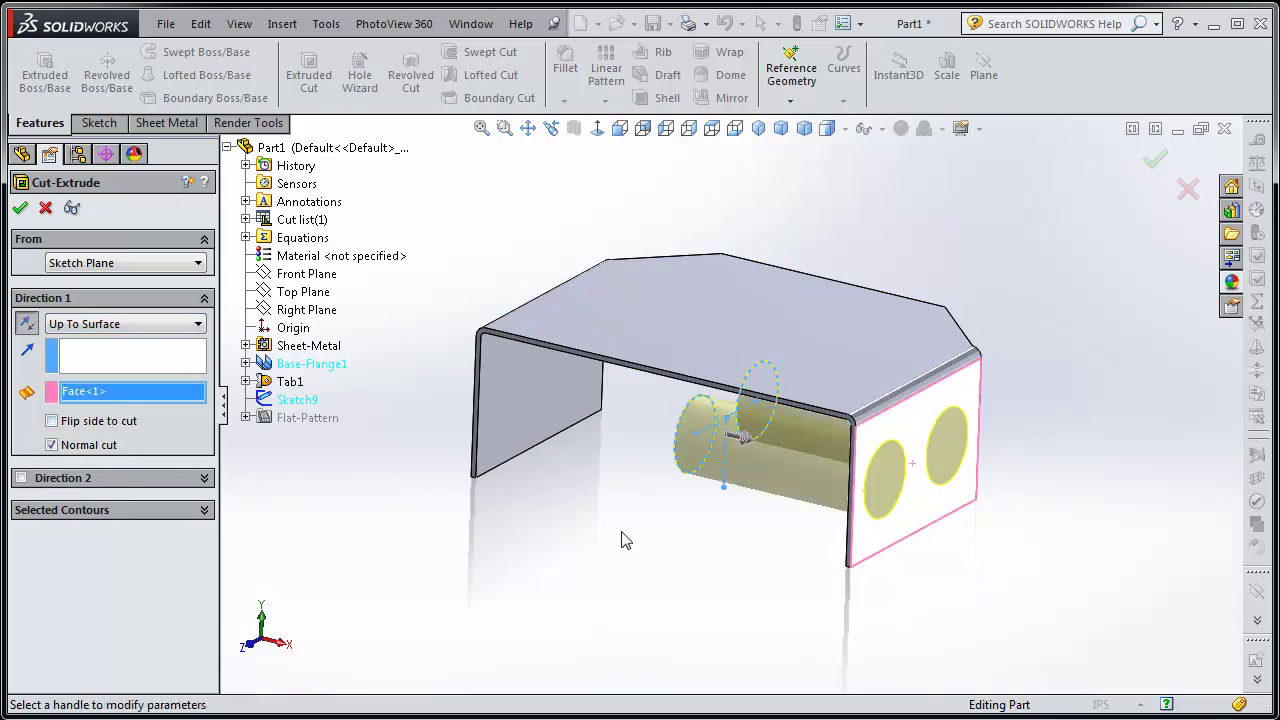
Add Direction 2 as Up To Surface ending at the outer face of the opposite leg, and finish the cut.
{"action": "left_click", "coordinate": [33, 480]}
{"action": "left_click", "coordinate": [115, 512]}
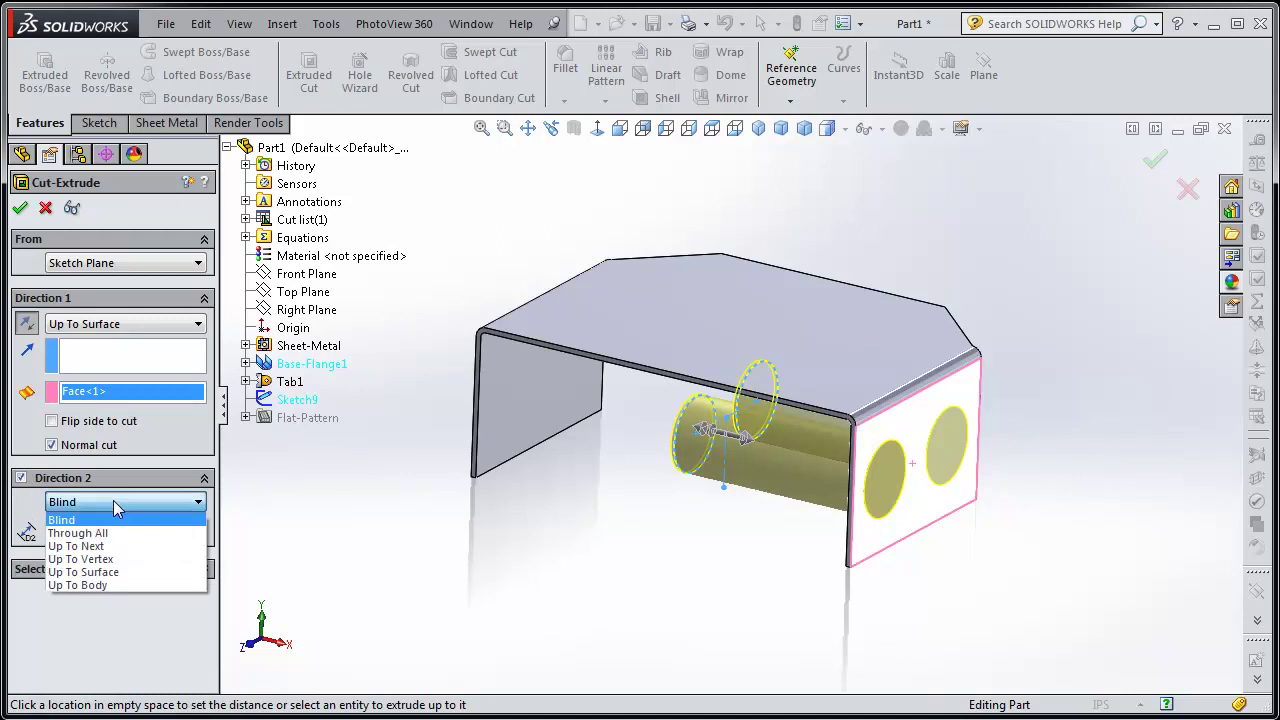
{"action": "left_click", "coordinate": [108, 573]}
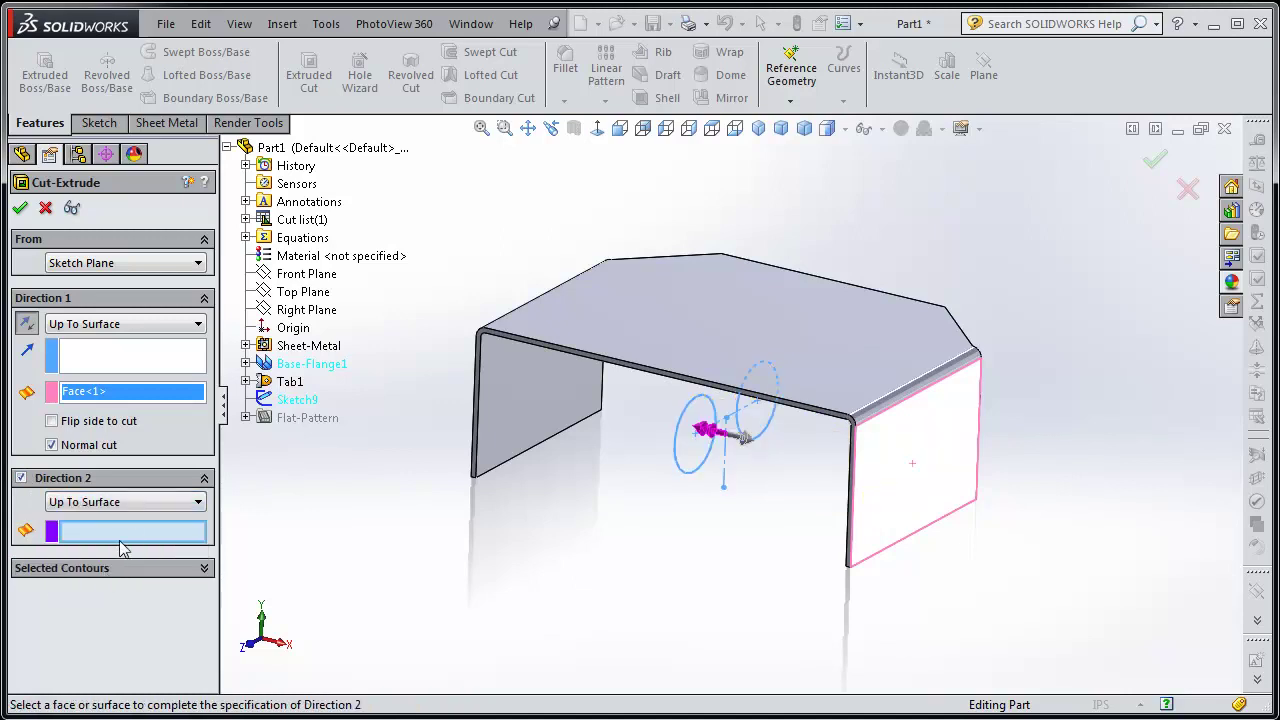
{"action": "middle_click_drag", "start_coordinate": [457, 583], "coordinate": [561, 549]}
{"action": "left_click", "coordinate": [597, 493]}
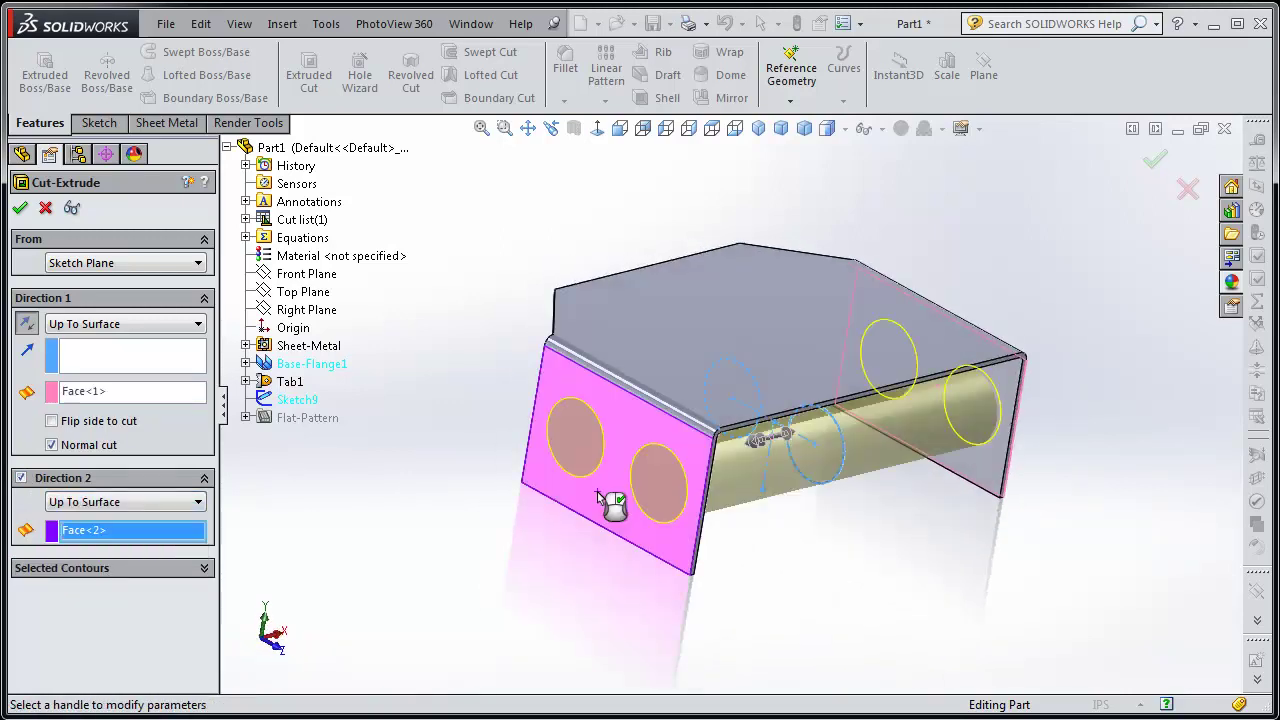
{"action": "left_click", "coordinate": [21, 208]}
{"action": "middle_click_drag", "start_coordinate": [569, 597], "coordinate": [378, 440]}
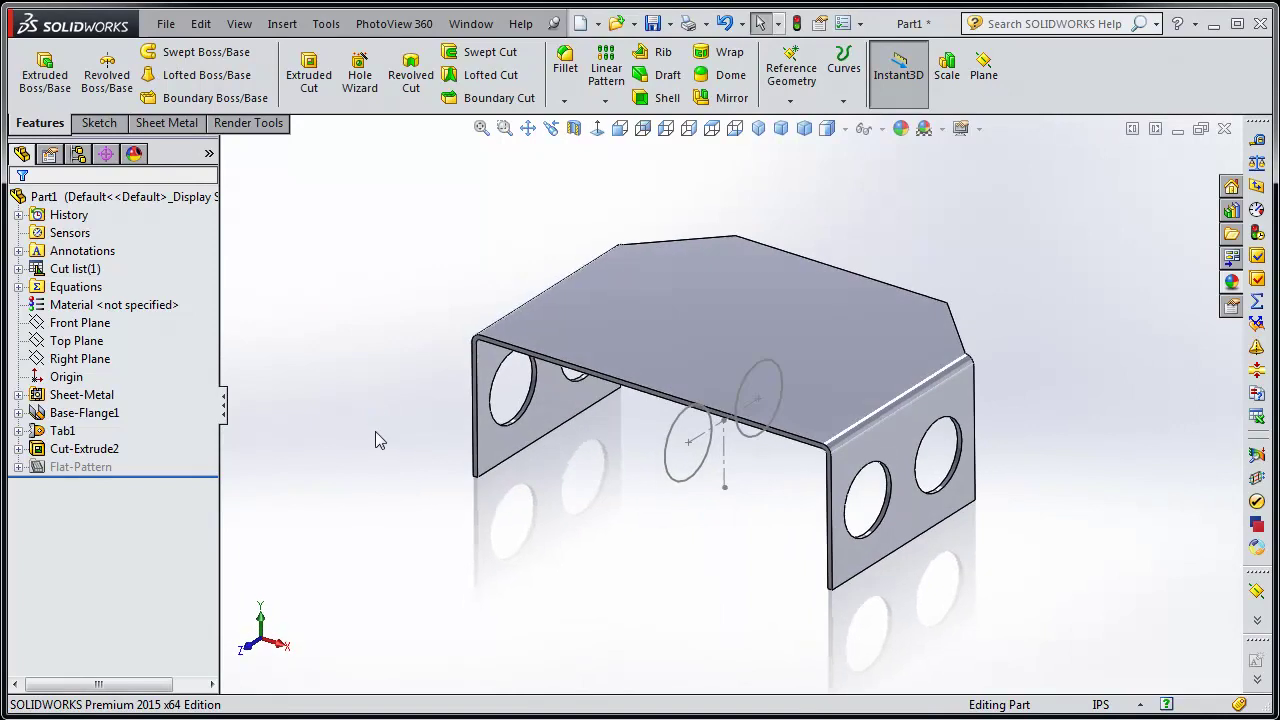
Hide the circle sketch belonging to the cut through the legs.
{"action": "left_click", "coordinate": [18, 449]}
{"action": "left_click", "coordinate": [86, 467]}
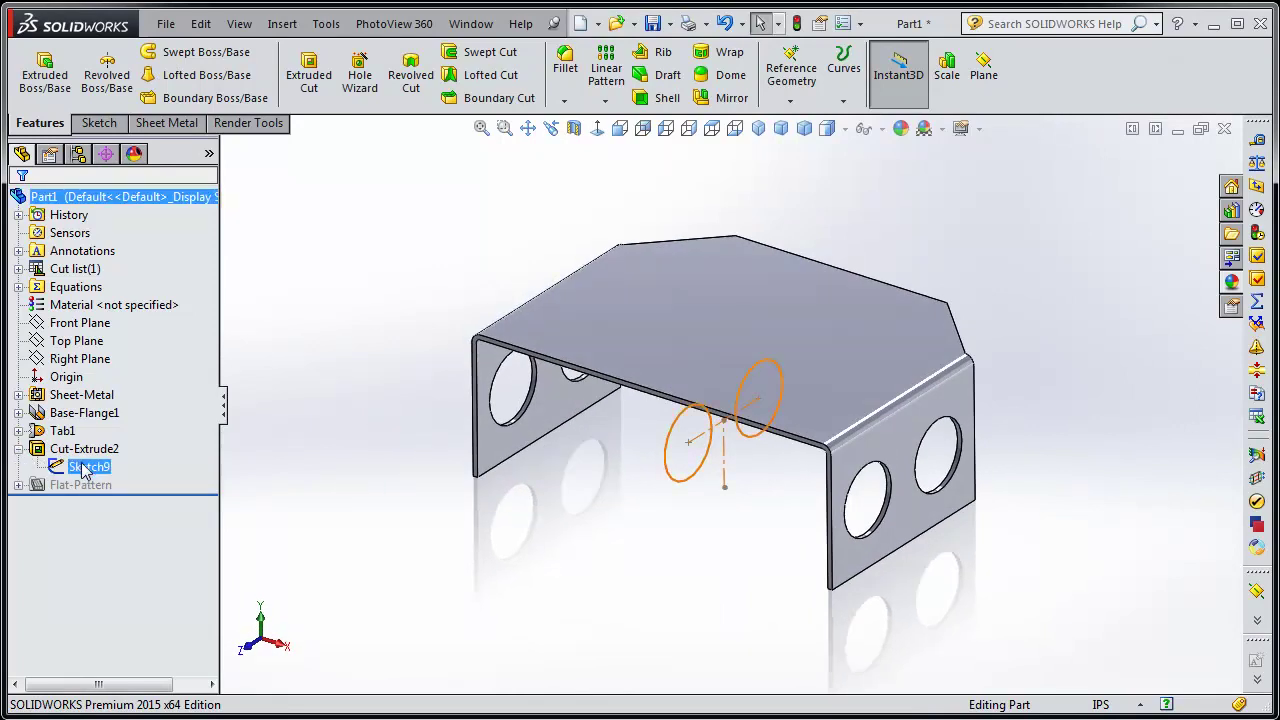
{"action": "right_click", "coordinate": [86, 467]}
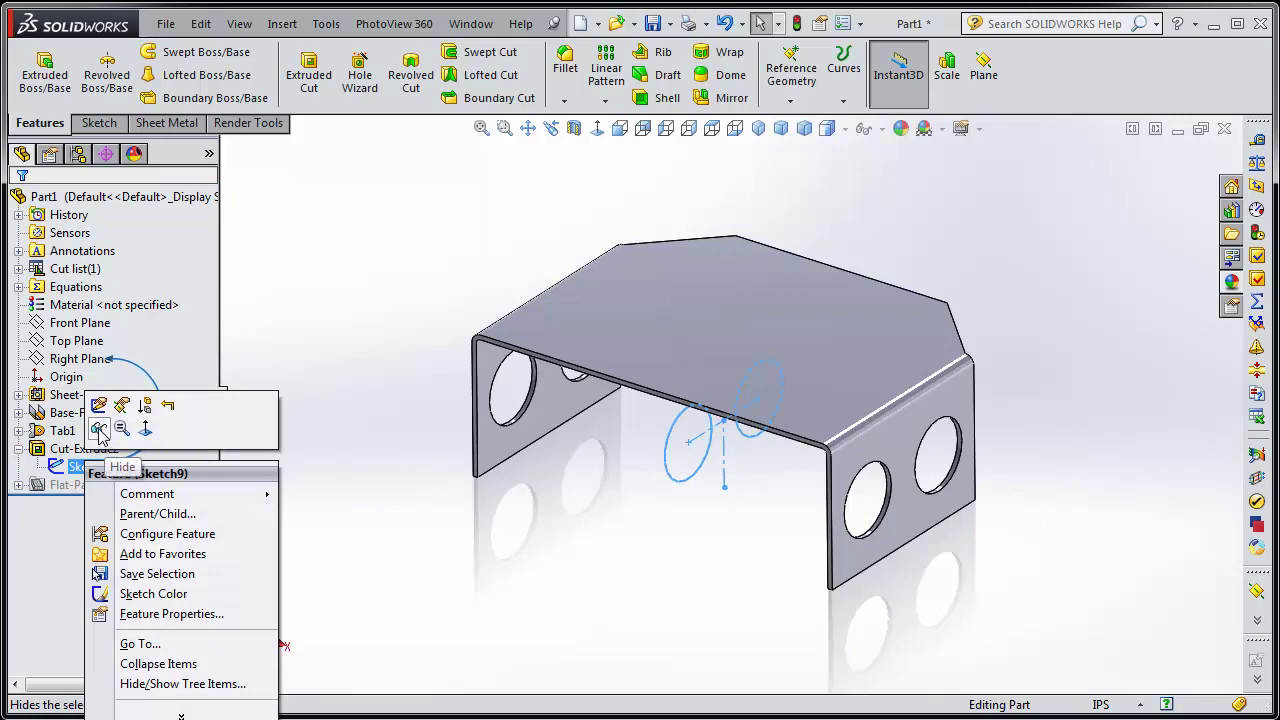
{"action": "left_click", "coordinate": [99, 430]}
{"action": "mouse_move", "coordinate": [357, 536]}
{"action": "middle_mouse_down"}
{"action": "mouse_move", "coordinate": [551, 534]}
{"action": "mouse_move", "coordinate": [699, 596]}
{"action": "mouse_move", "coordinate": [583, 583]}
{"action": "mouse_move", "coordinate": [366, 517]}
{"action": "mouse_move", "coordinate": [409, 431]}
{"action": "mouse_move", "coordinate": [400, 594]}
{"action": "mouse_move", "coordinate": [389, 571]}
{"action": "mouse_move", "coordinate": [406, 571]}
{"action": "middle_mouse_up"}
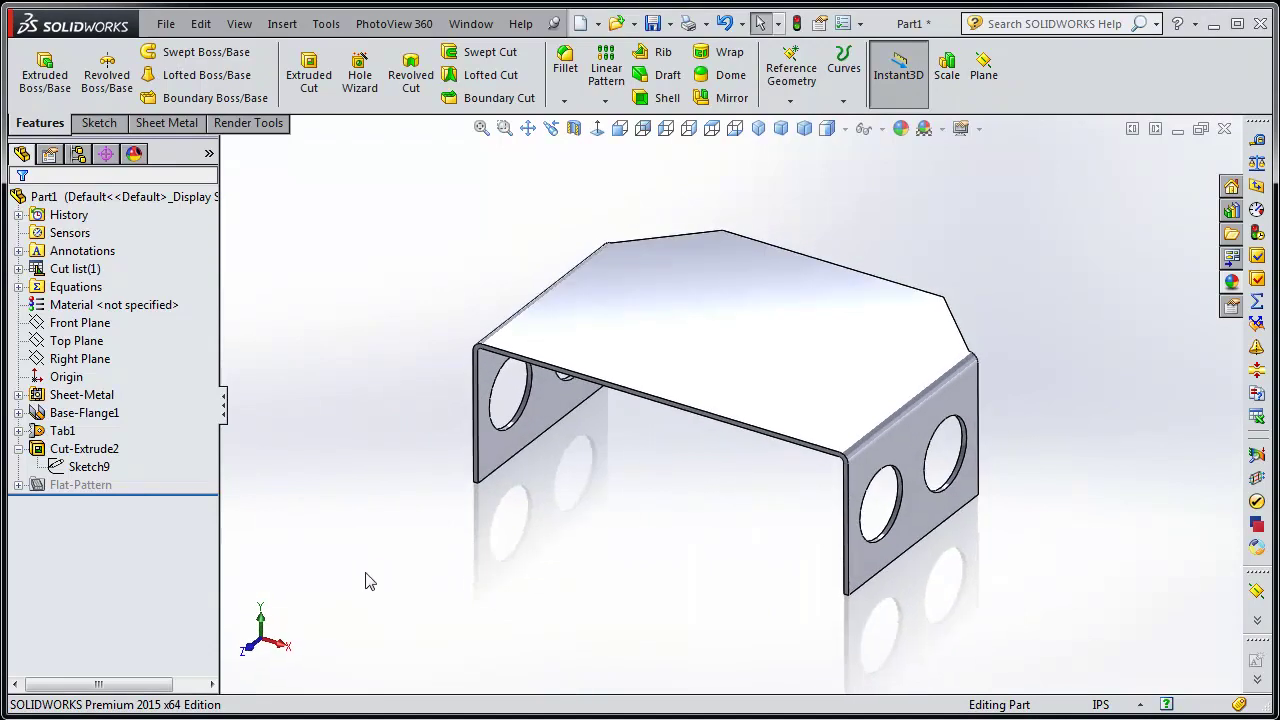
{"action": "left_click", "coordinate": [18, 449]}
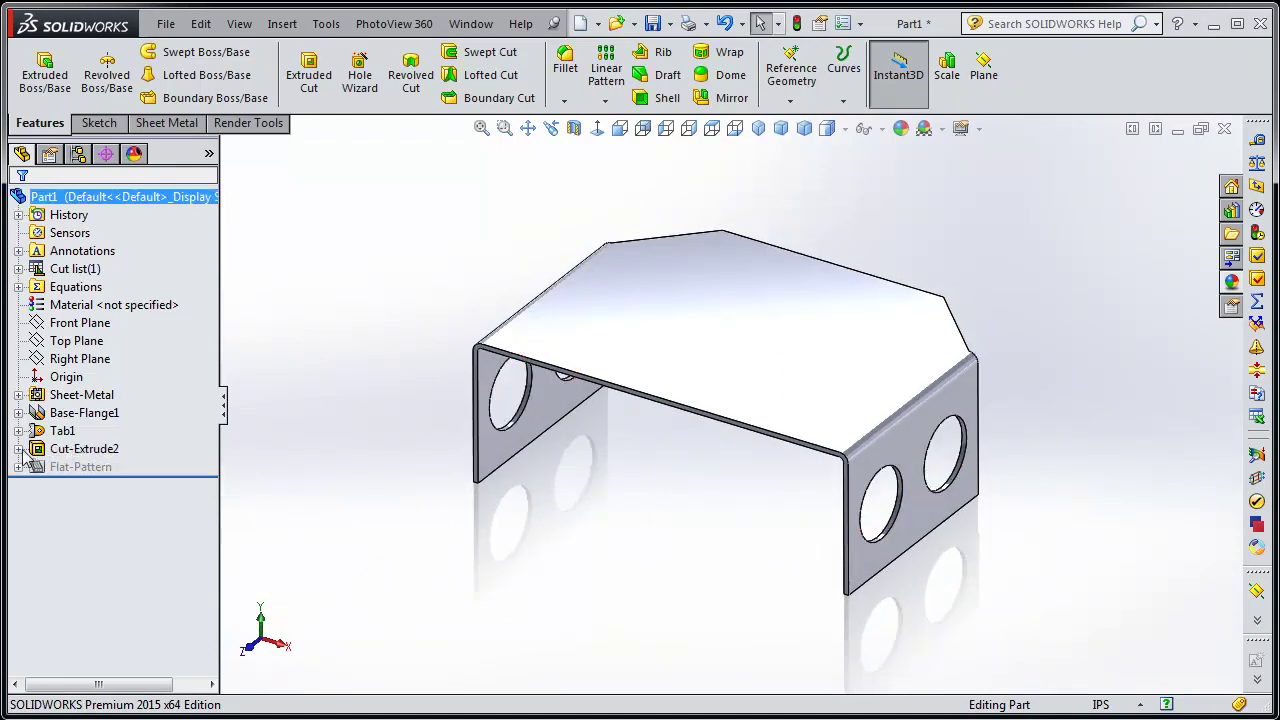
Delete the two-direction Up To Surface cut while keeping its circle sketch.
{"action": "left_click", "coordinate": [87, 452]}
{"action": "right_click", "coordinate": [87, 452]}
{"action": "left_click", "coordinate": [150, 505]}
{"action": "left_click", "coordinate": [505, 82]}
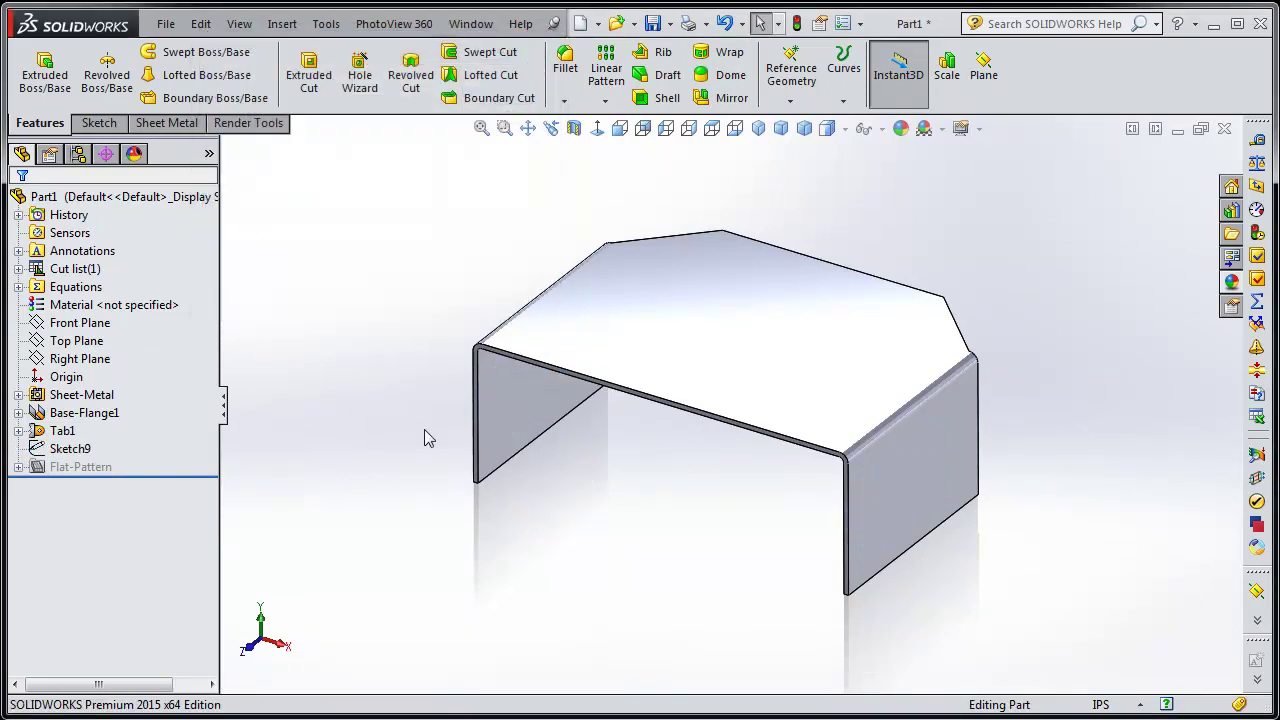
Extrude-cut the two sketched circles through both legs with the Through All - Both end condition.
{"action": "left_click", "coordinate": [70, 450]}
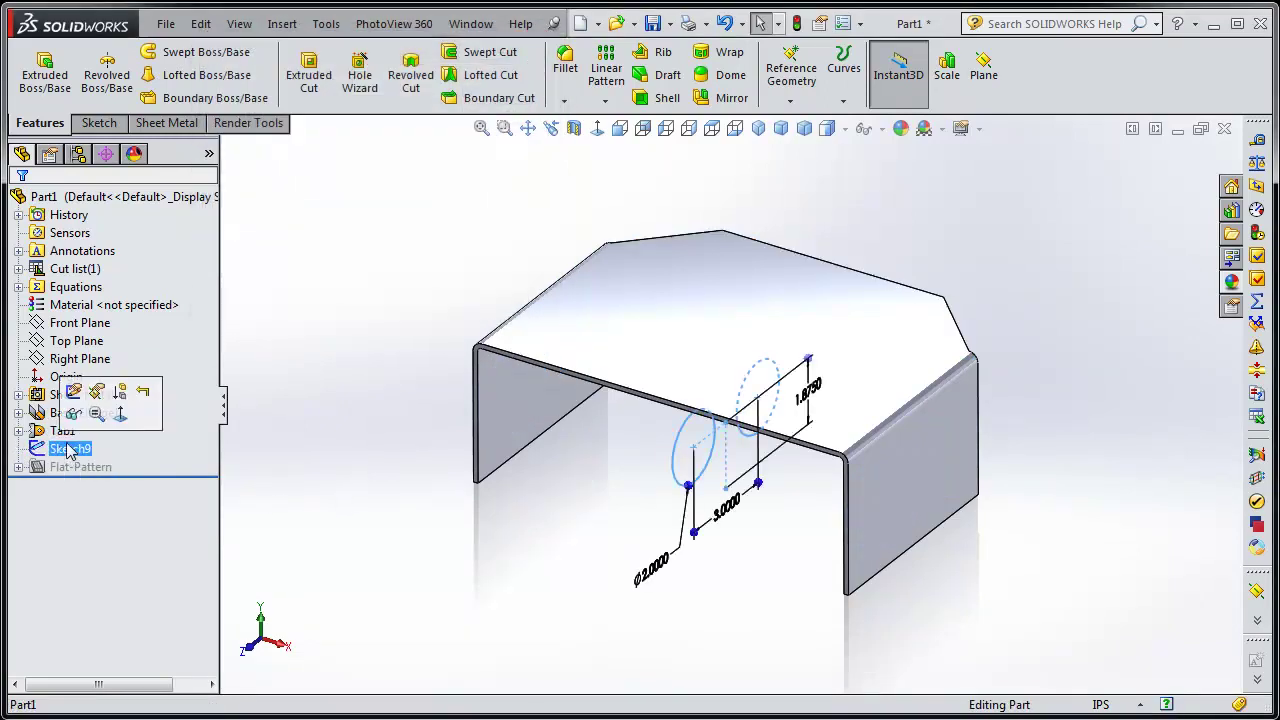
{"action": "left_click", "coordinate": [352, 543]}
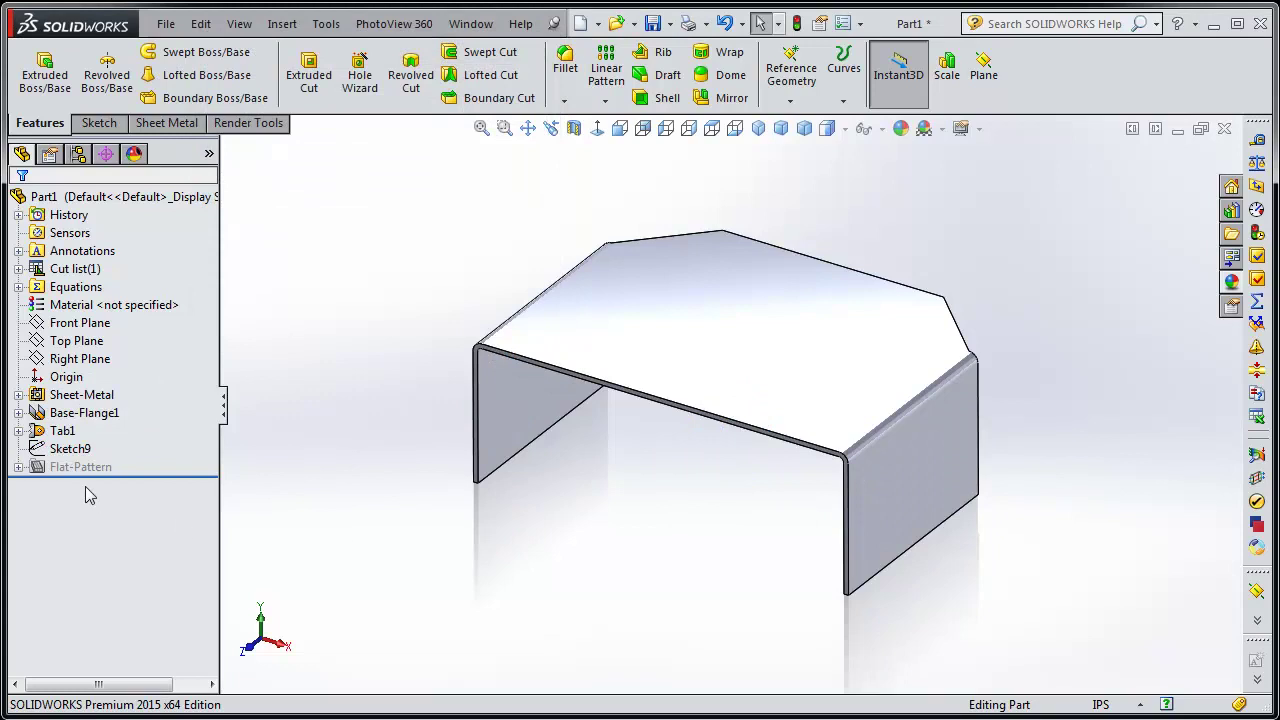
{"action": "left_click", "coordinate": [70, 450]}
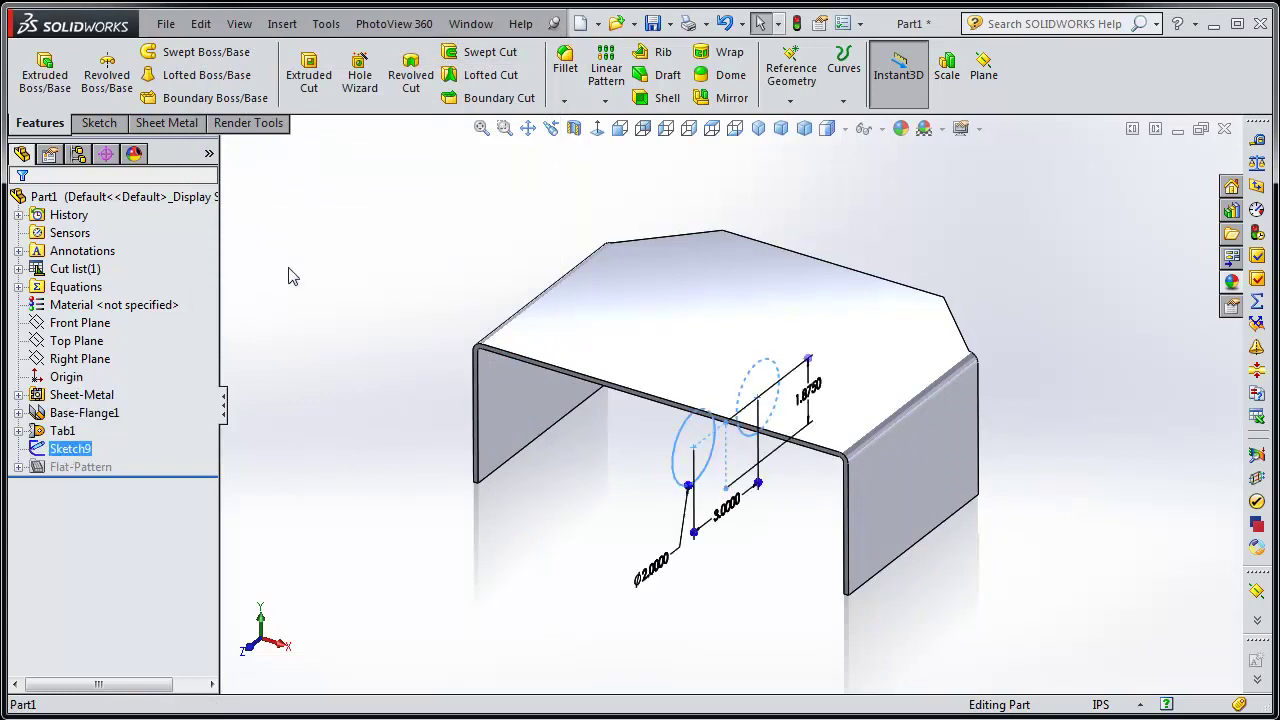
{"action": "left_click", "coordinate": [309, 72]}
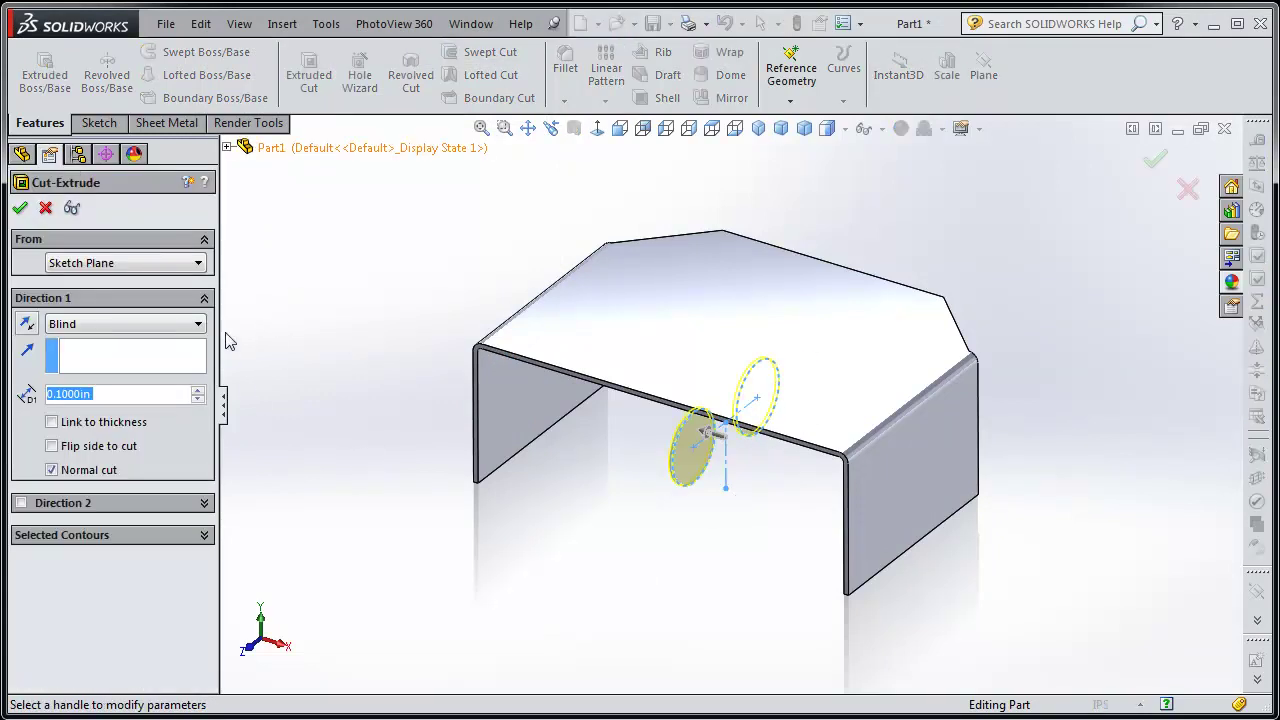
{"action": "left_click", "coordinate": [199, 325]}
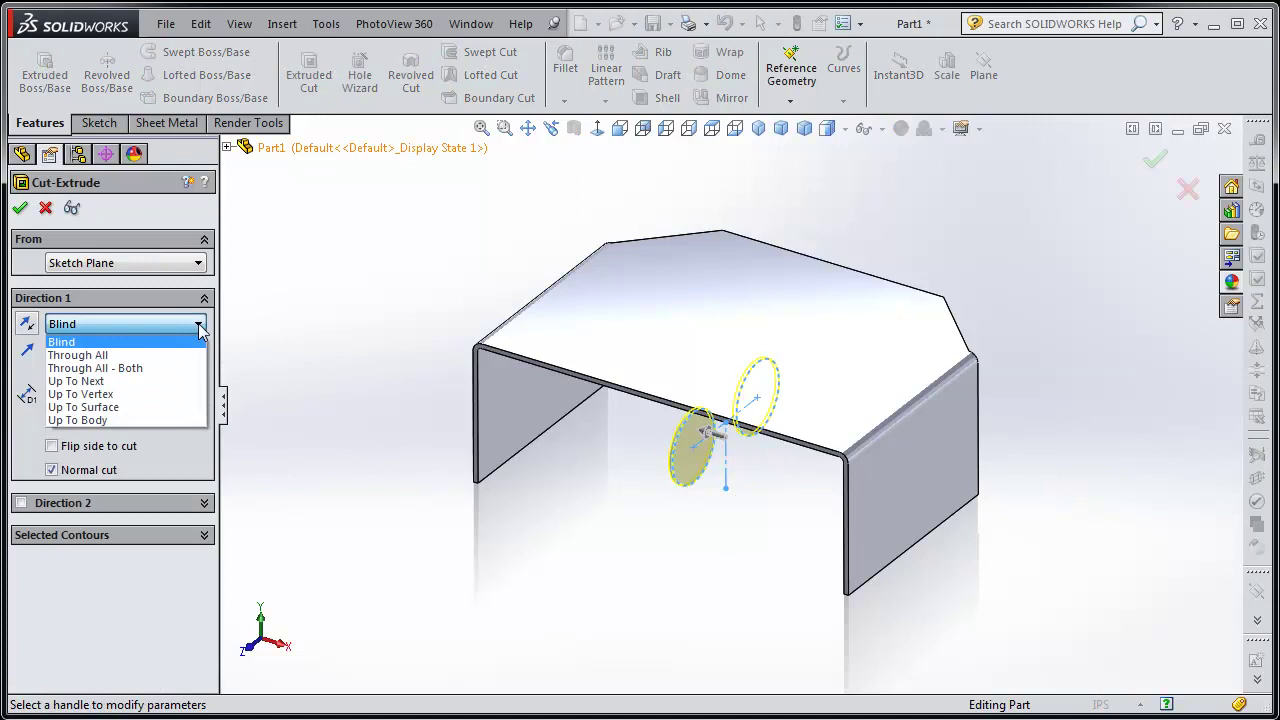
{"action": "left_click", "coordinate": [150, 367]}
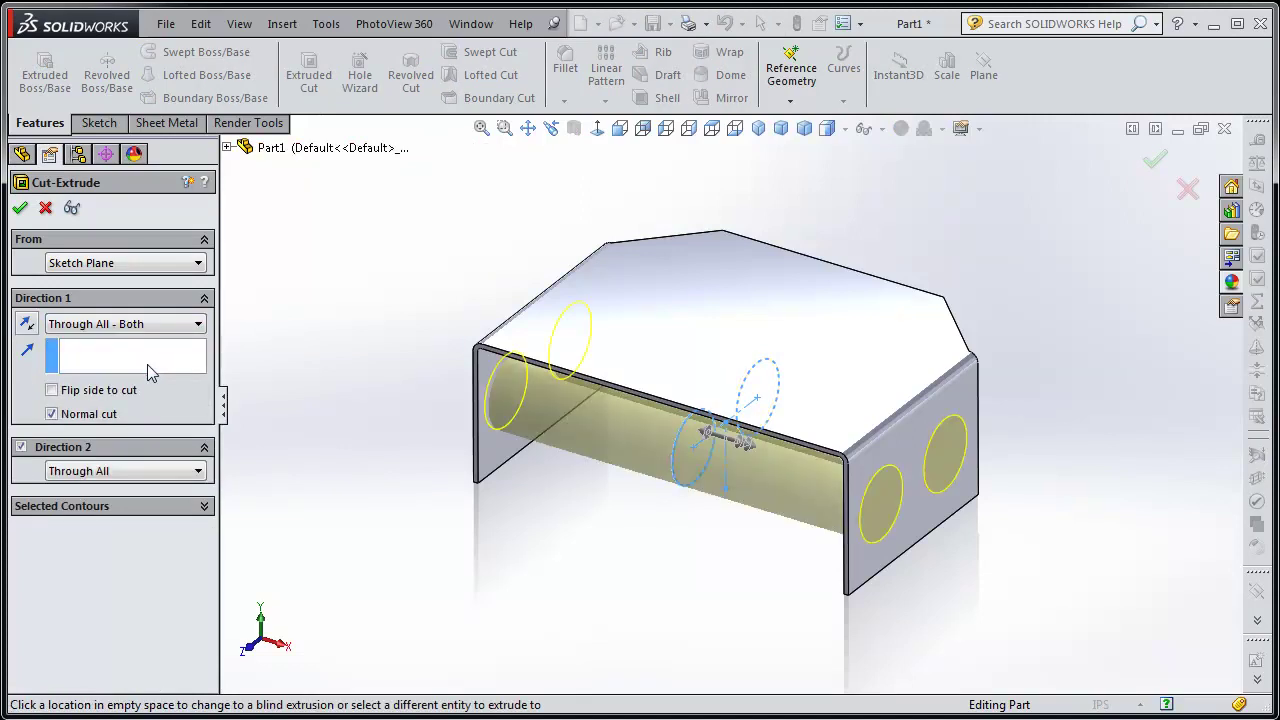
{"action": "left_click", "coordinate": [20, 208]}
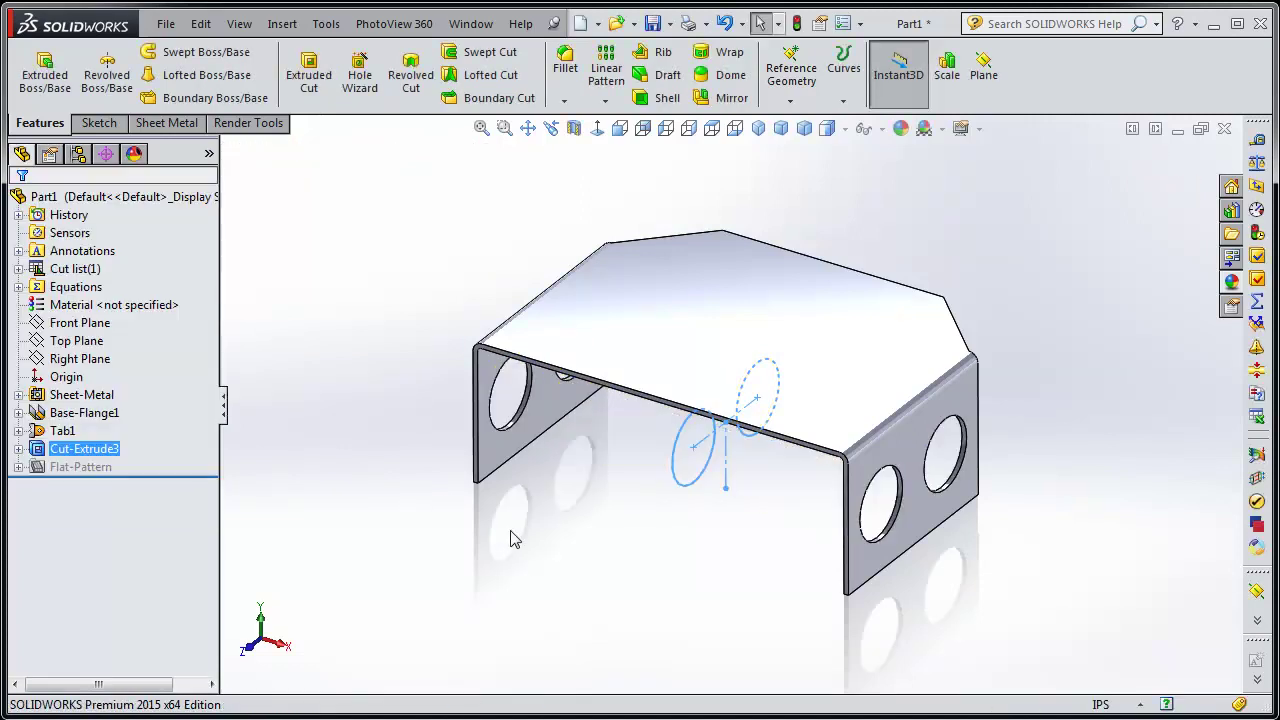
{"action": "middle_click_drag", "start_coordinate": [507, 613], "coordinate": [503, 506]}
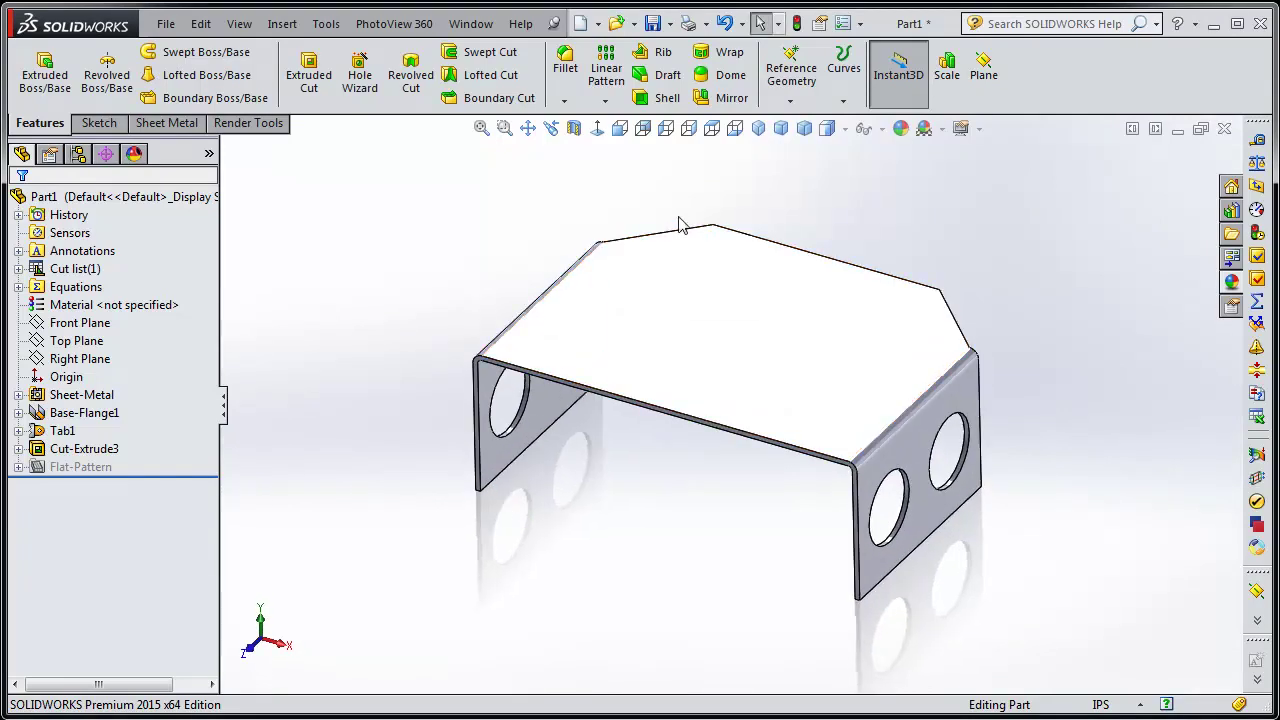
Flatten the part, check the hole layout of the flat pattern from the top view, and fold it back.
{"action": "left_click", "coordinate": [168, 125]}
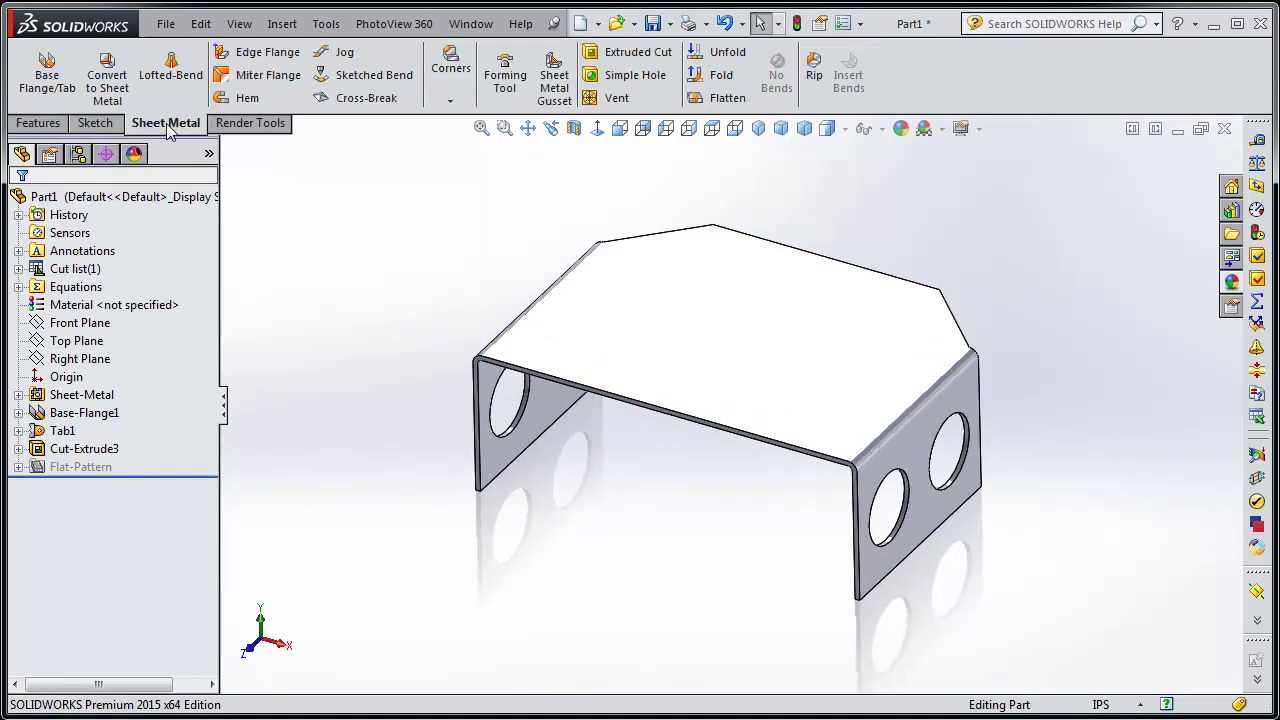
{"action": "left_click", "coordinate": [712, 97]}
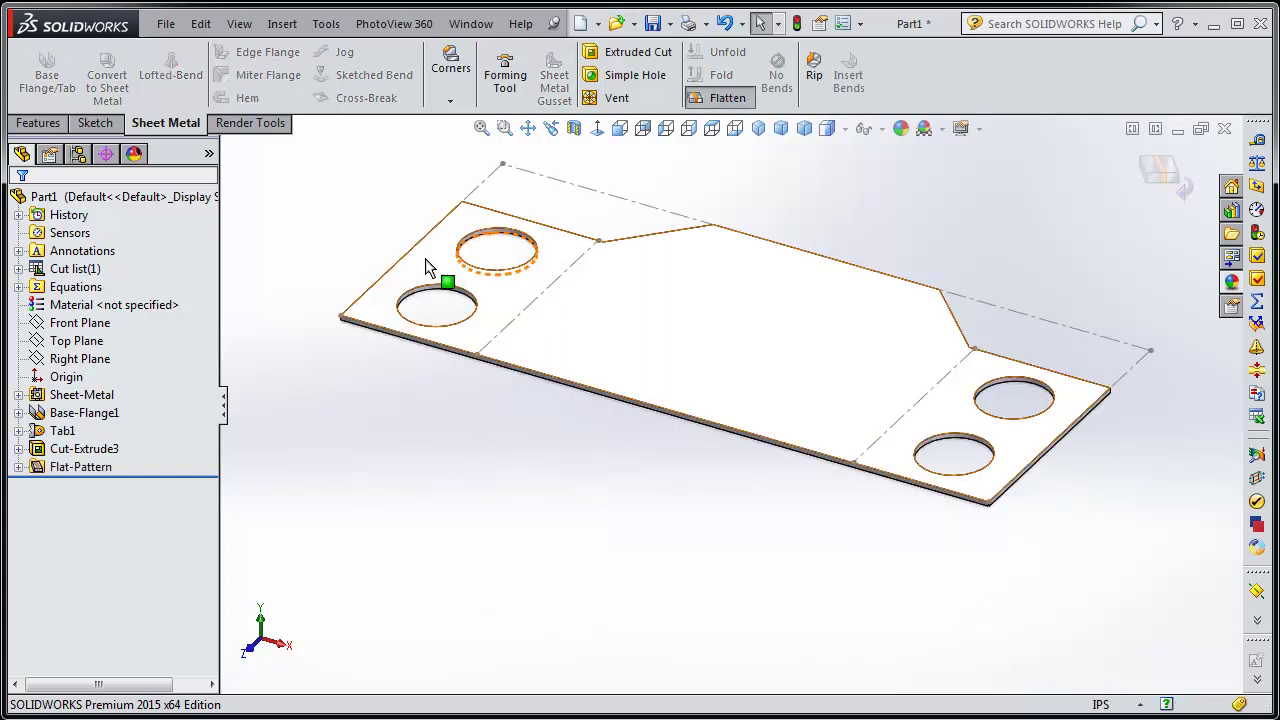
{"action": "left_click", "coordinate": [712, 128]}
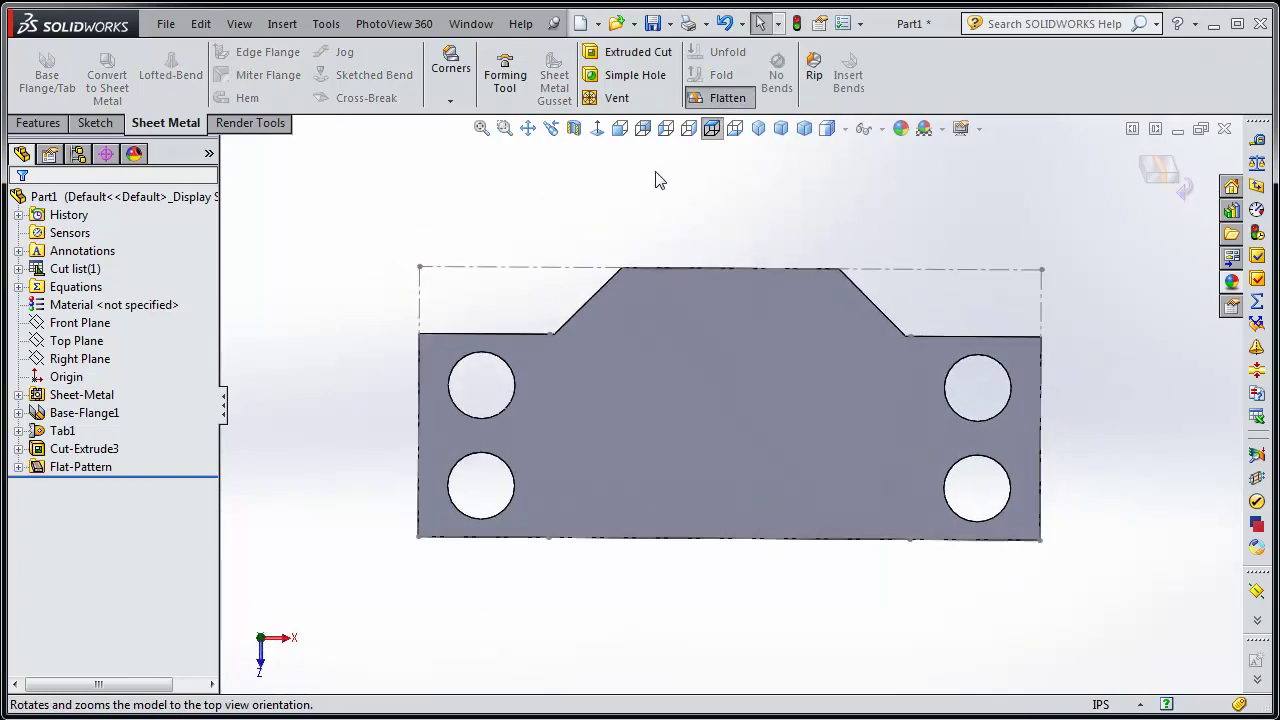
{"action": "left_click", "coordinate": [716, 97]}
{"action": "middle_click_drag", "start_coordinate": [563, 619], "coordinate": [505, 410]}
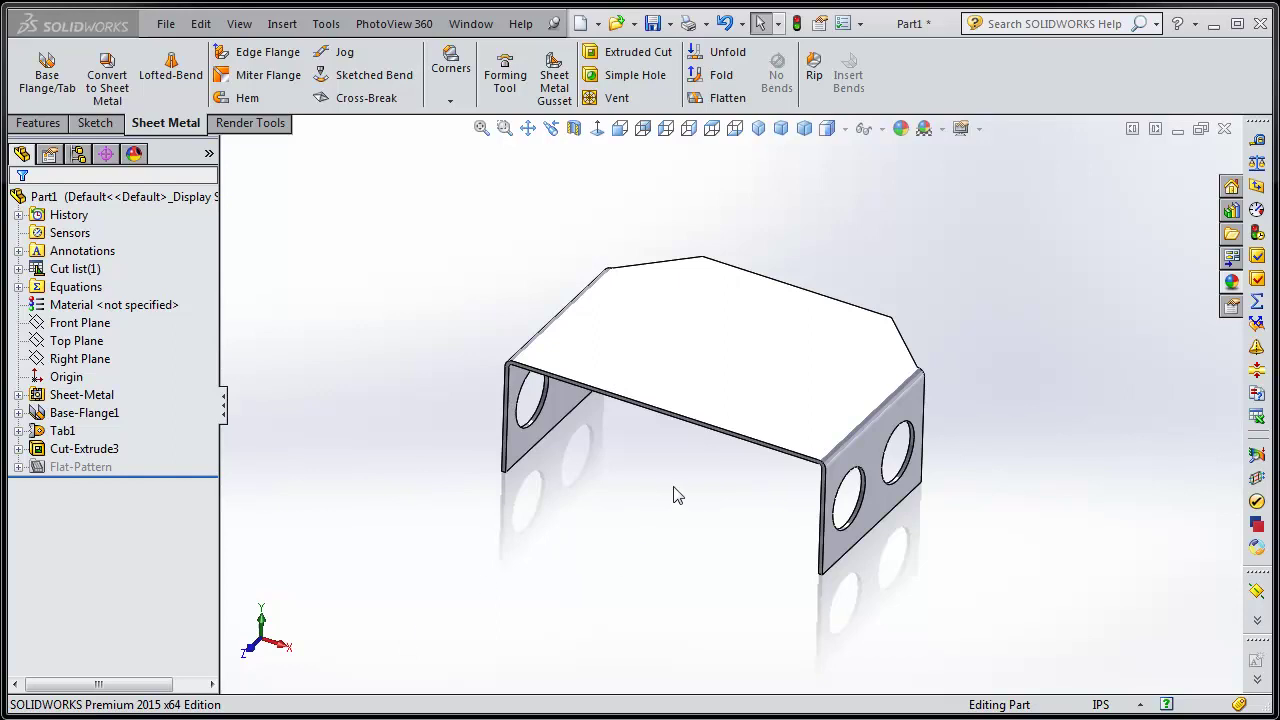
{"action": "mouse_move", "coordinate": [674, 506]}
{"action": "middle_mouse_down"}
{"action": "mouse_move", "coordinate": [674, 180]}
{"action": "mouse_move", "coordinate": [668, 554]}
{"action": "mouse_move", "coordinate": [600, 520]}
{"action": "mouse_move", "coordinate": [674, 489]}
{"action": "mouse_move", "coordinate": [657, 503]}
{"action": "middle_mouse_up"}
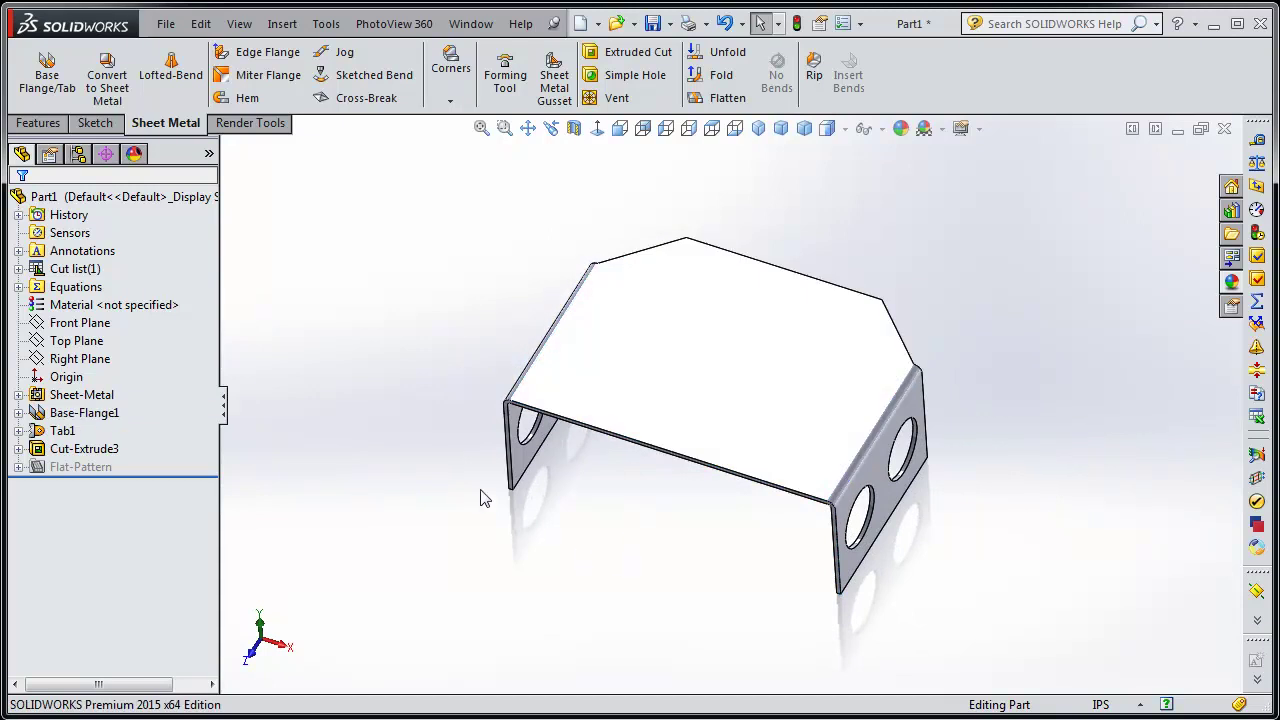
Open a new sketch on the stand's top face, viewed normal to it, and start the Centerline tool.
{"action": "left_click", "coordinate": [95, 123]}
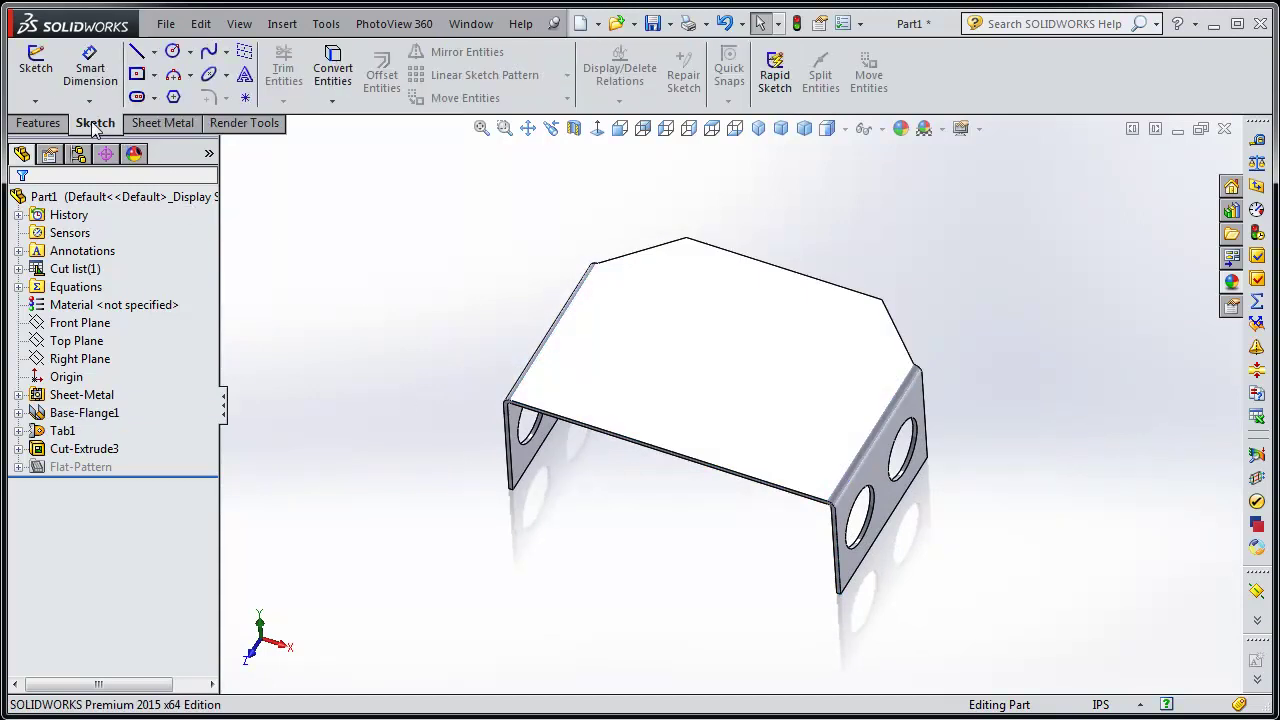
{"action": "left_click", "coordinate": [694, 363]}
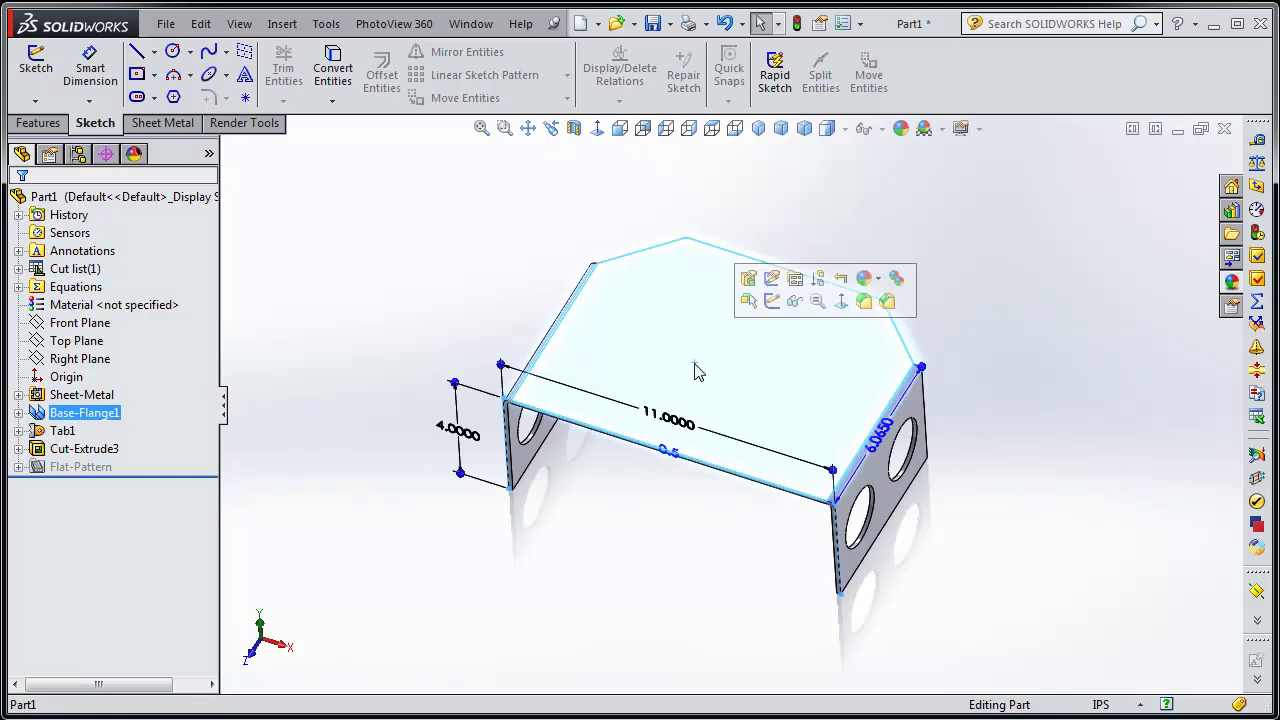
{"action": "left_click", "coordinate": [596, 128]}
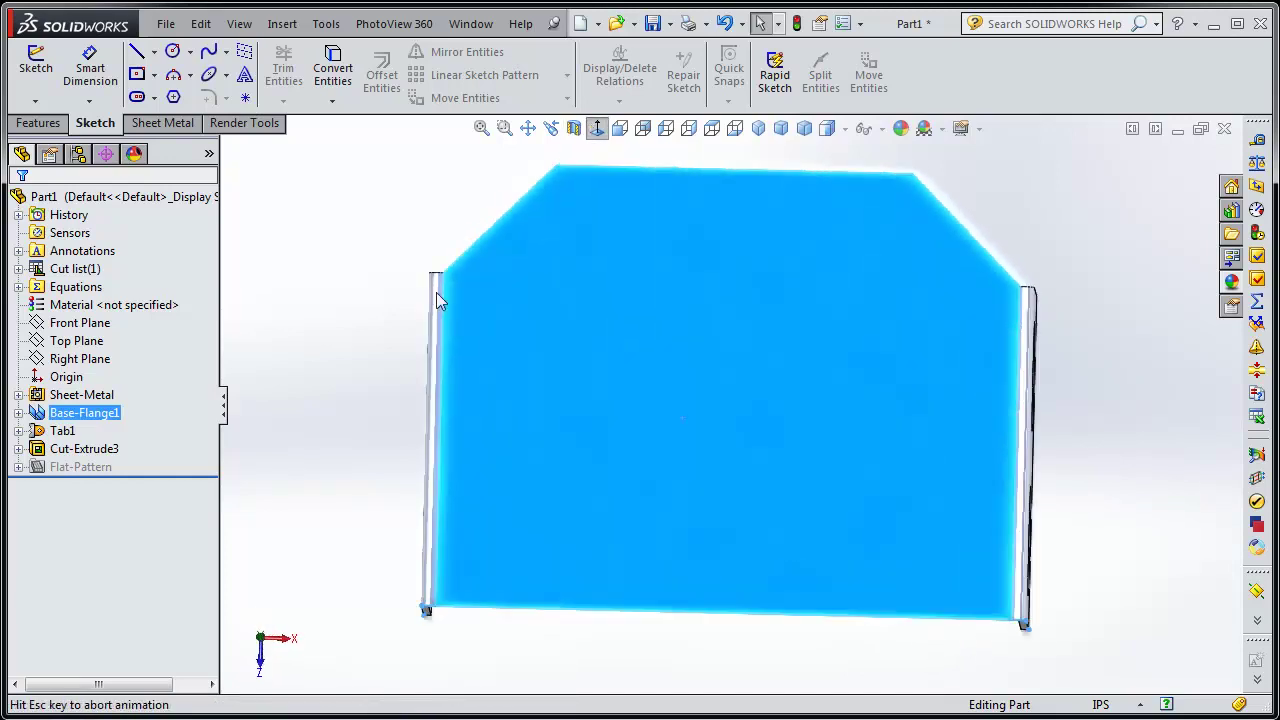
{"action": "left_click", "coordinate": [35, 68]}
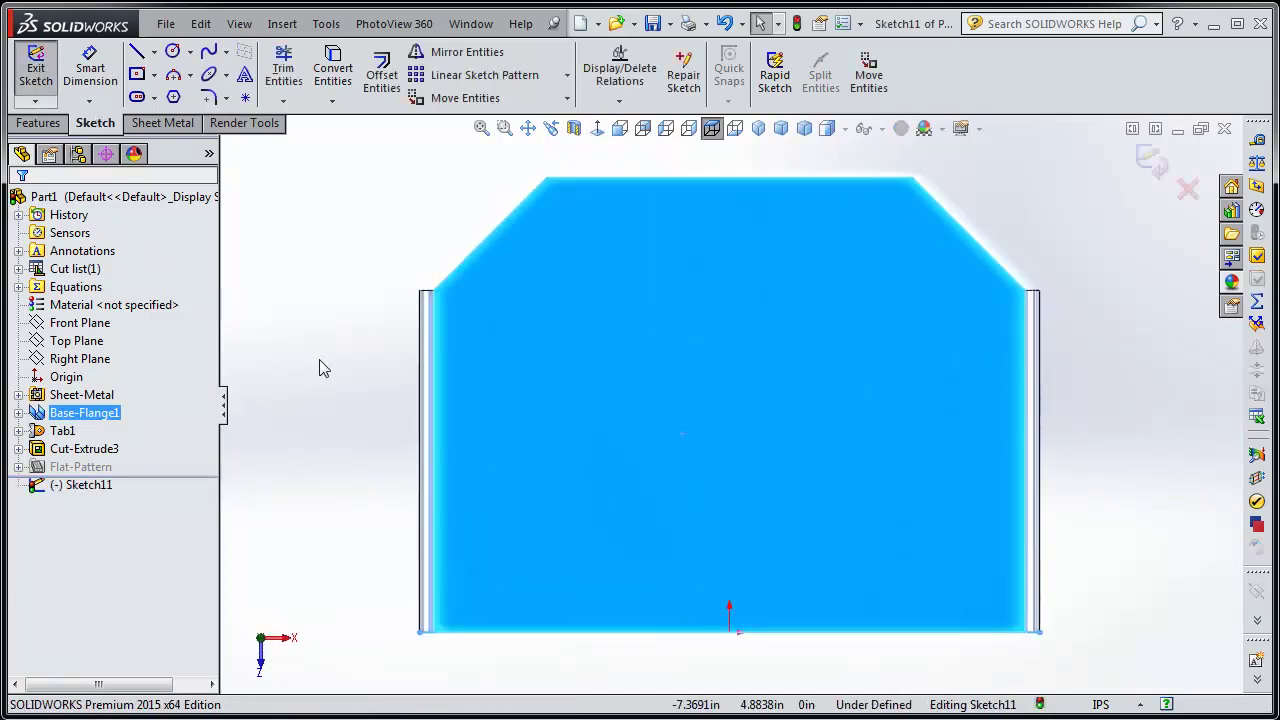
{"action": "left_click", "coordinate": [154, 52]}
{"action": "left_click", "coordinate": [188, 94]}
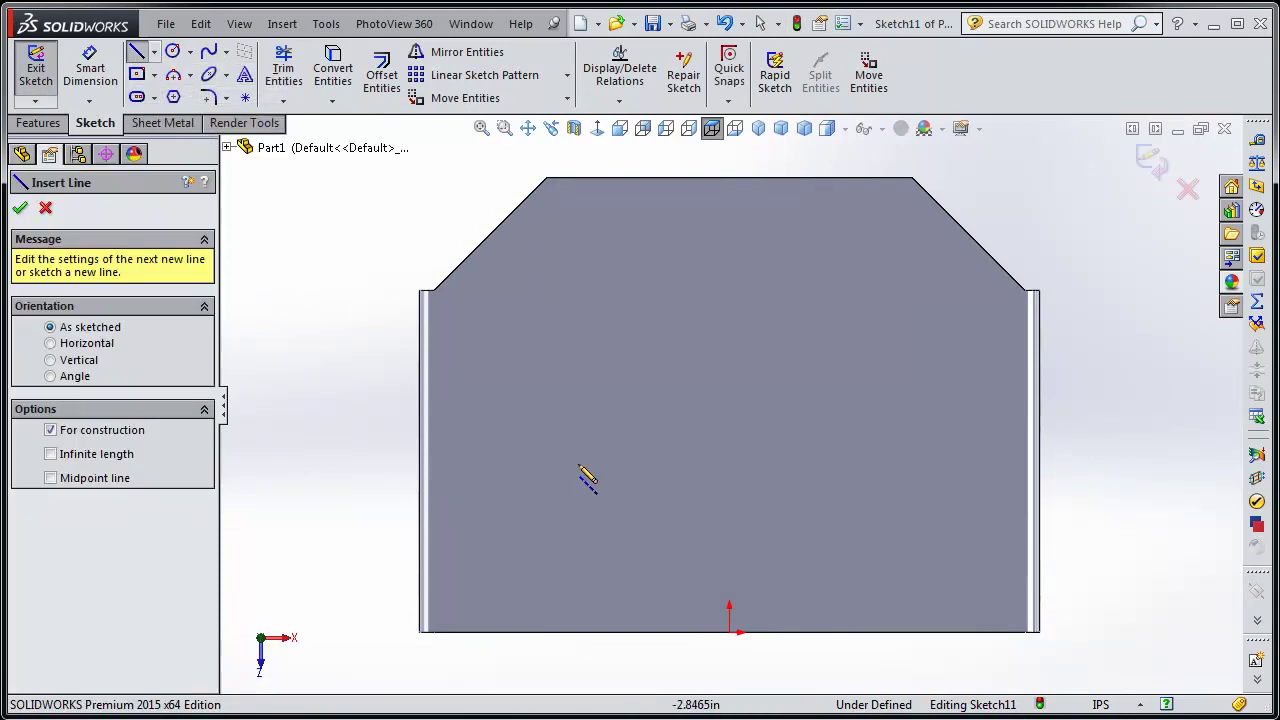
Sketch a two-segment vertical construction line from the origin to the upper edge's midpoint, with its intermediate point about 2.92 in below that edge.
{"action": "left_click", "coordinate": [729, 632]}
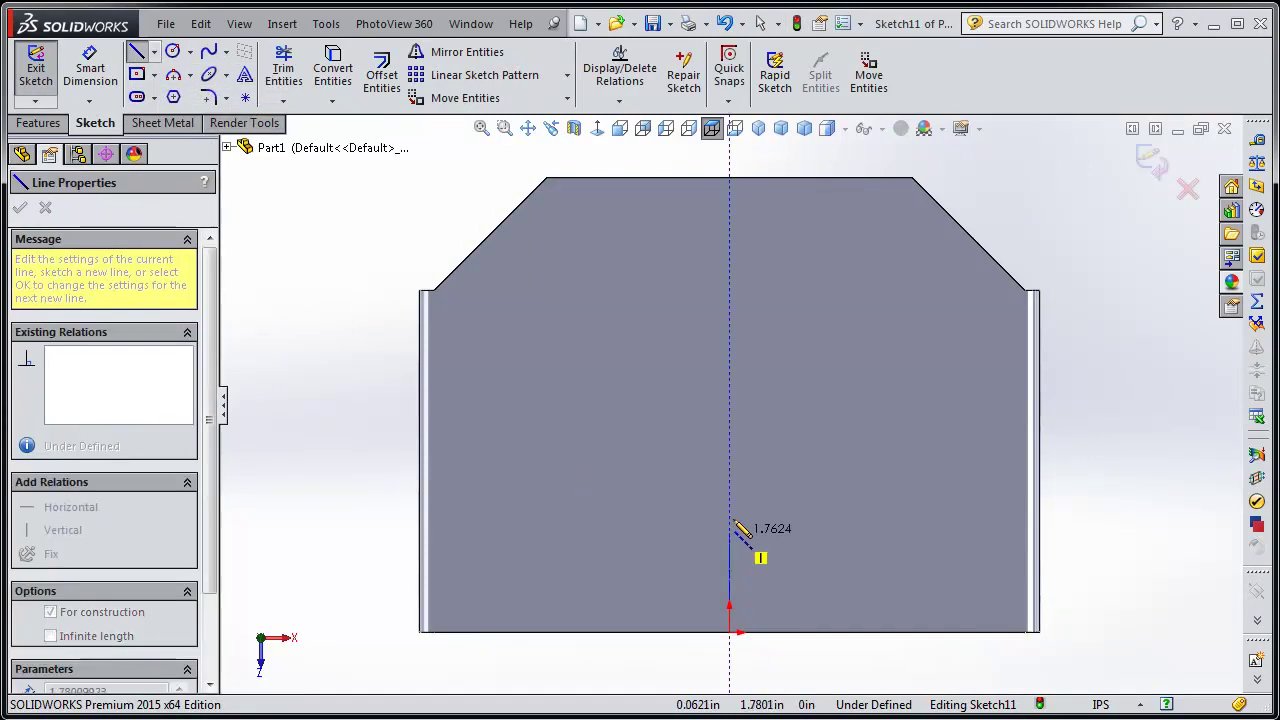
{"action": "left_click", "coordinate": [731, 342]}
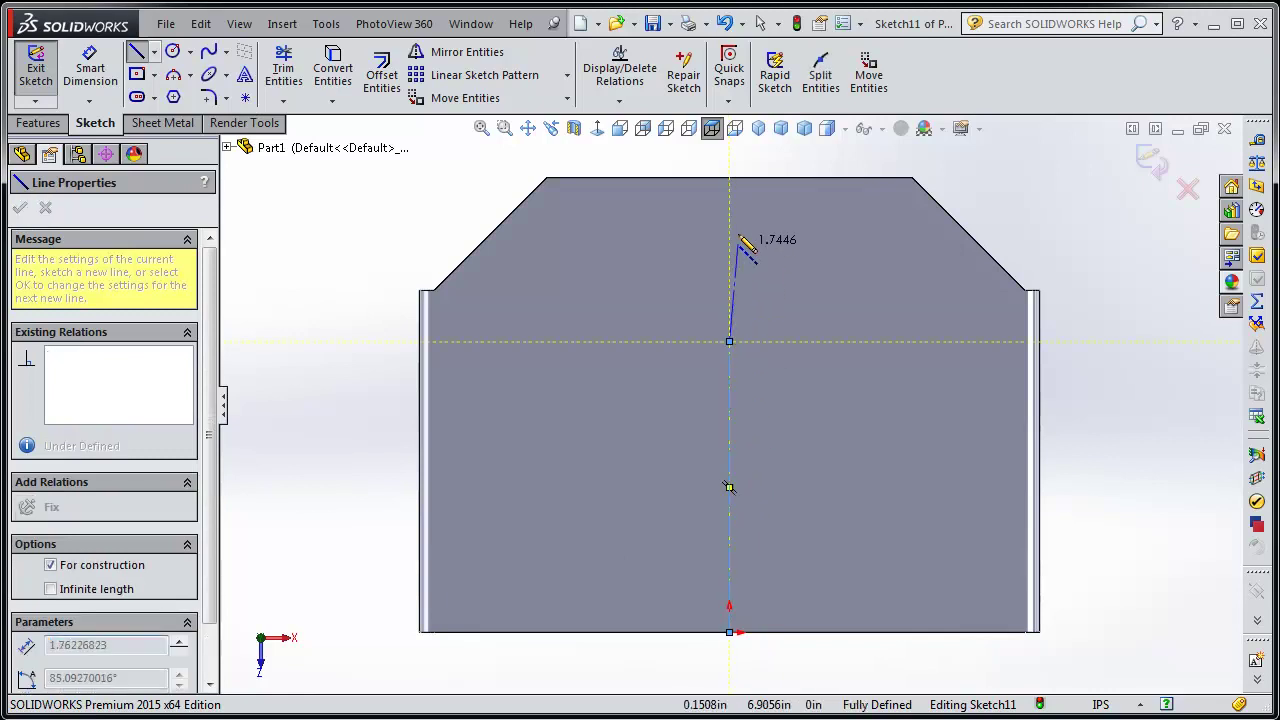
{"action": "double_click", "coordinate": [729, 177]}
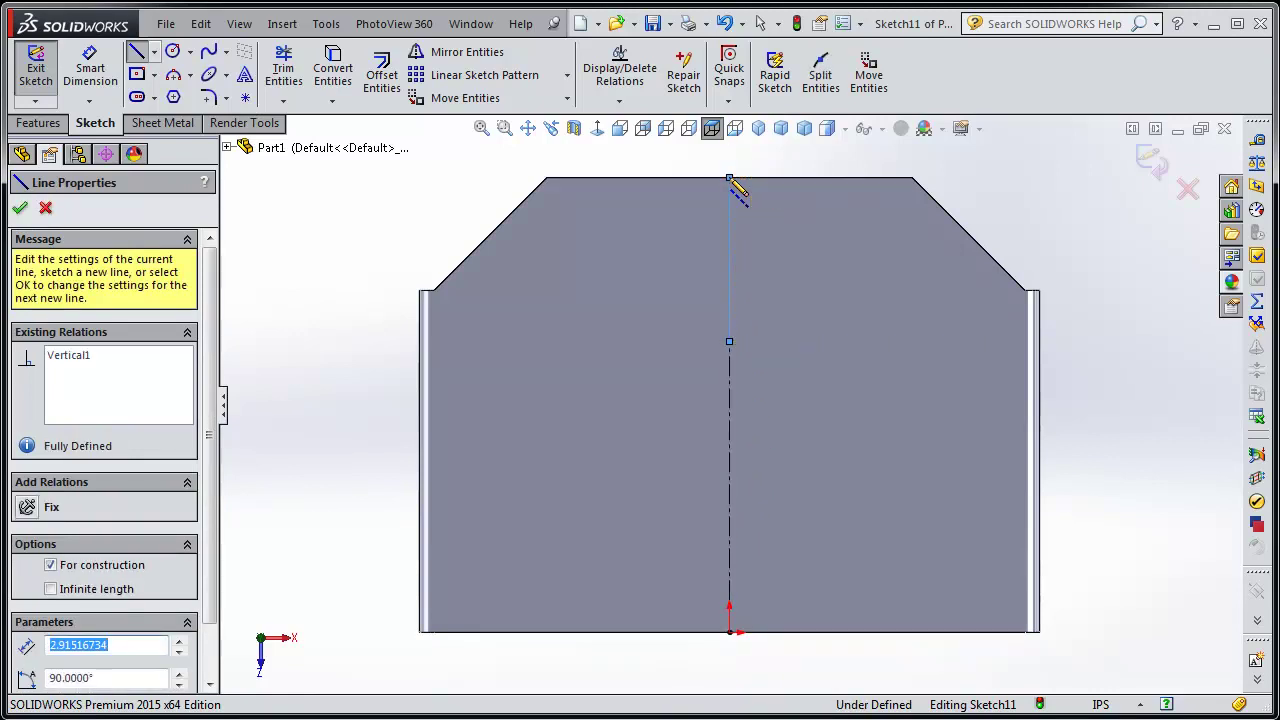
{"action": "key", "text": "Escape"}
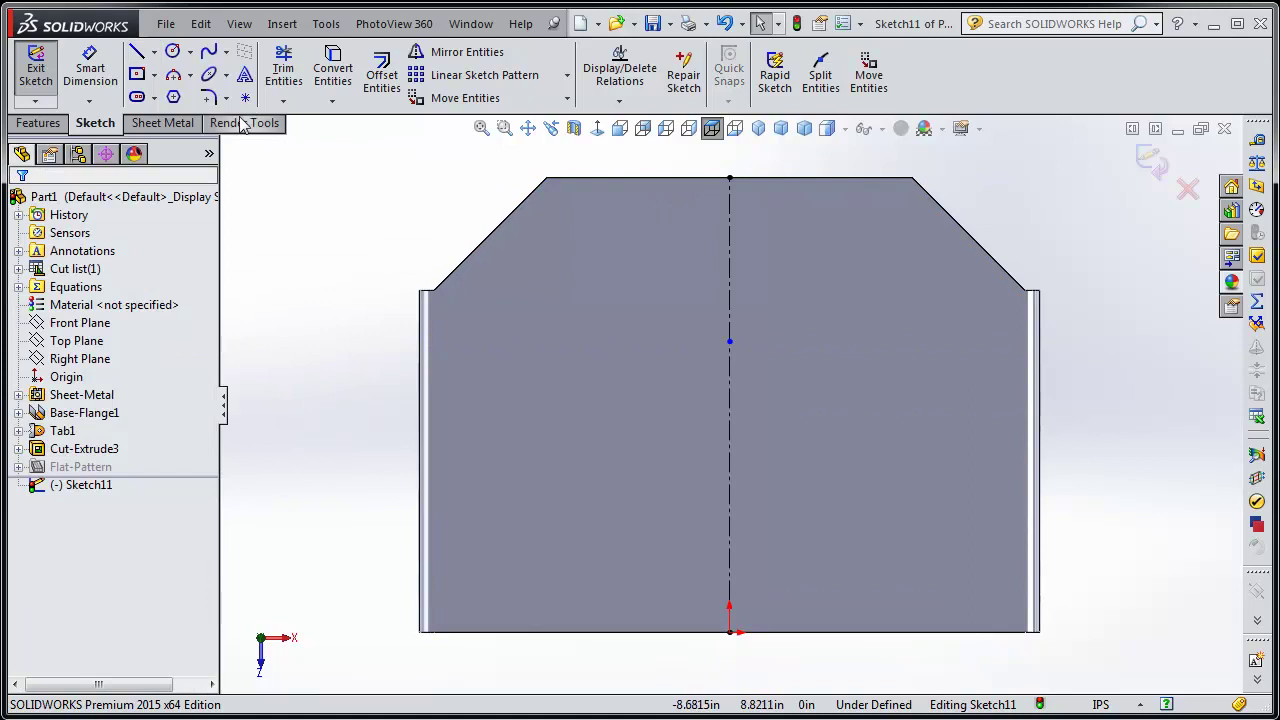
Draw an eight-sided polygon with an inscribed circle about 3.03 in in diameter, centred on the construction line's intermediate point.
{"action": "left_click", "coordinate": [173, 97]}
{"action": "left_click_drag", "start_coordinate": [730, 342], "coordinate": [828, 342]}
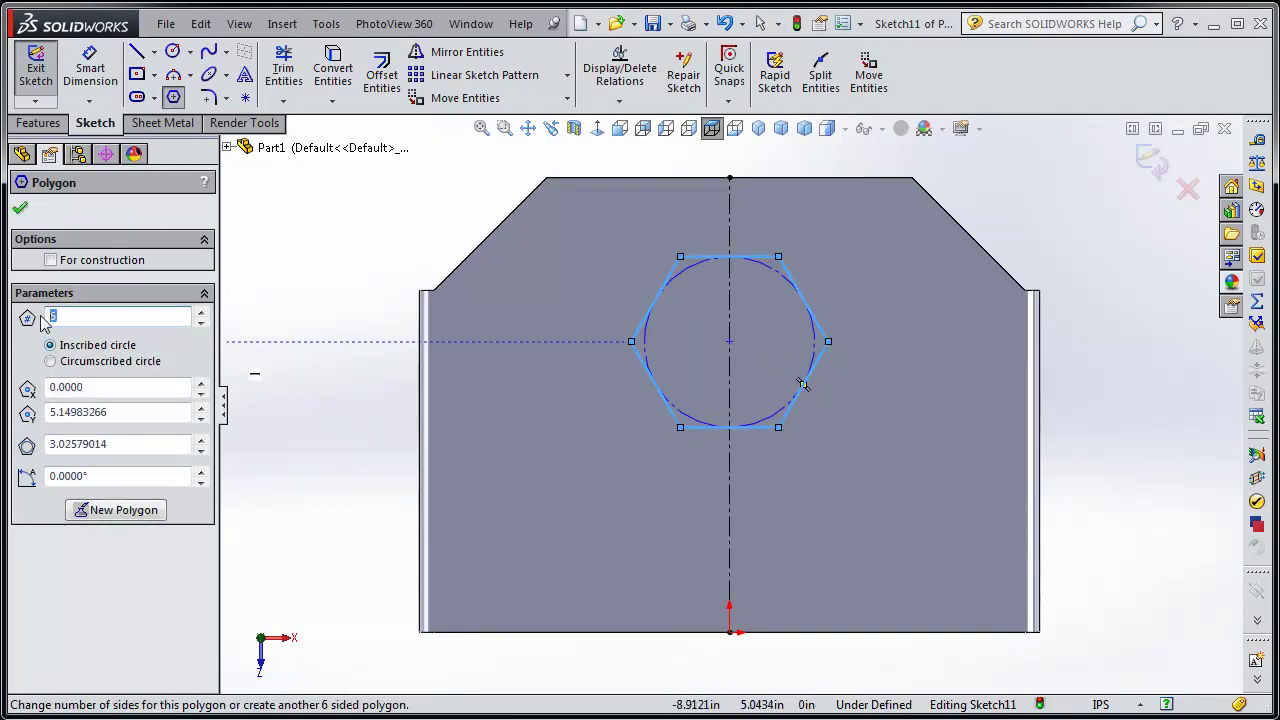
{"action": "type", "text": "8"}
{"action": "key", "text": "Return"}
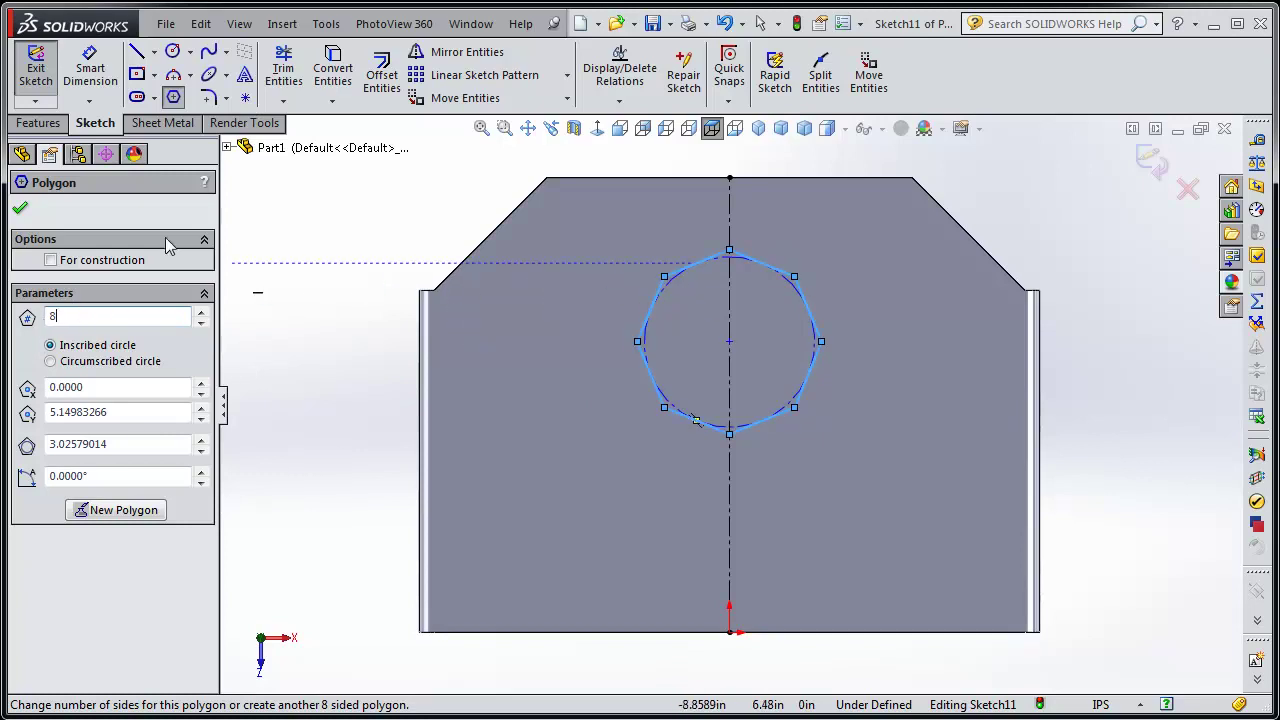
{"action": "left_click", "coordinate": [20, 211]}
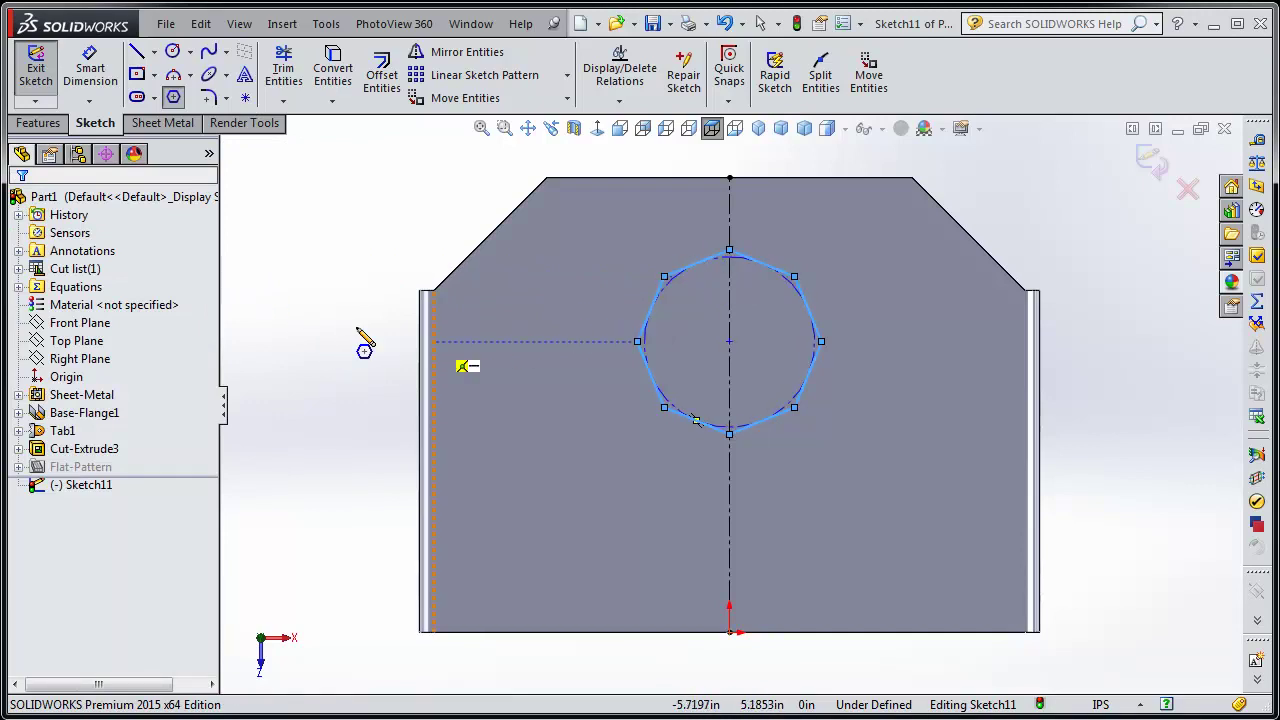
{"action": "left_click", "coordinate": [391, 270]}
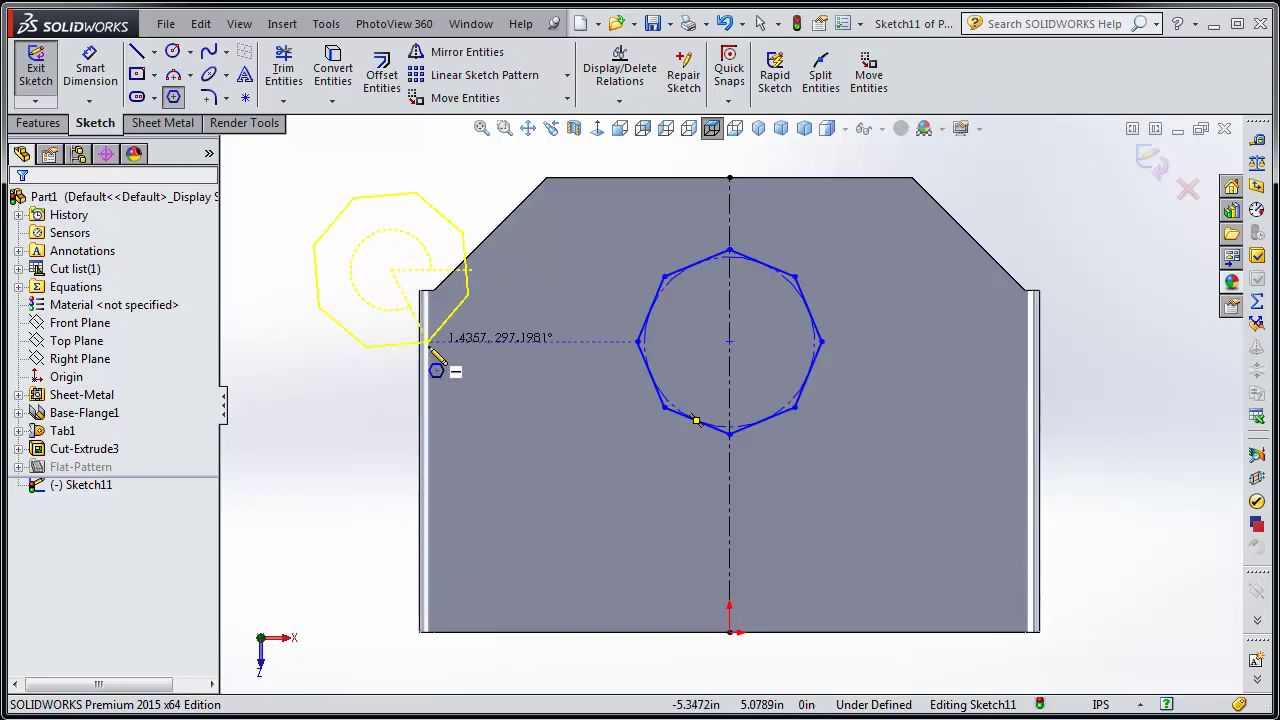
{"action": "key", "text": "Escape"}
Rotate the octagon slightly by one of its vertices and make its upper side horizontal.
{"action": "mouse_move", "coordinate": [662, 280]}
{"action": "left_mouse_down"}
{"action": "mouse_move", "coordinate": [633, 342]}
{"action": "mouse_move", "coordinate": [655, 299]}
{"action": "left_mouse_up"}
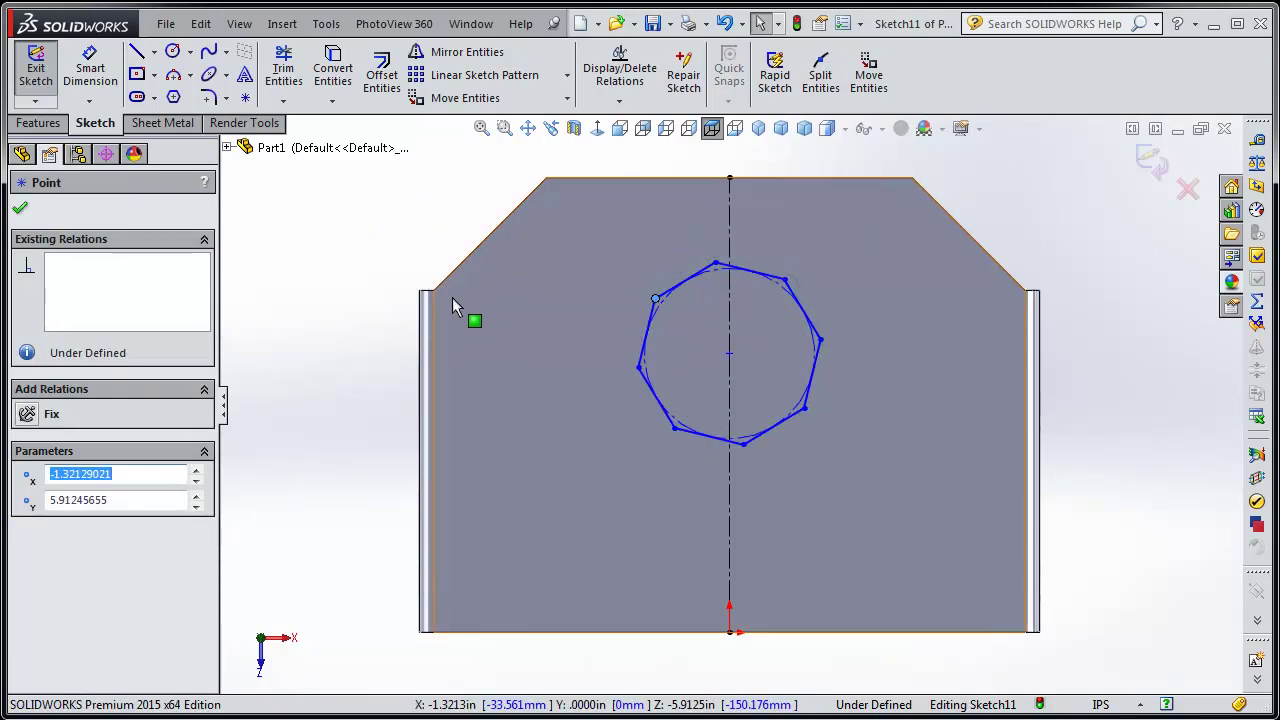
{"action": "key", "text": "Escape"}
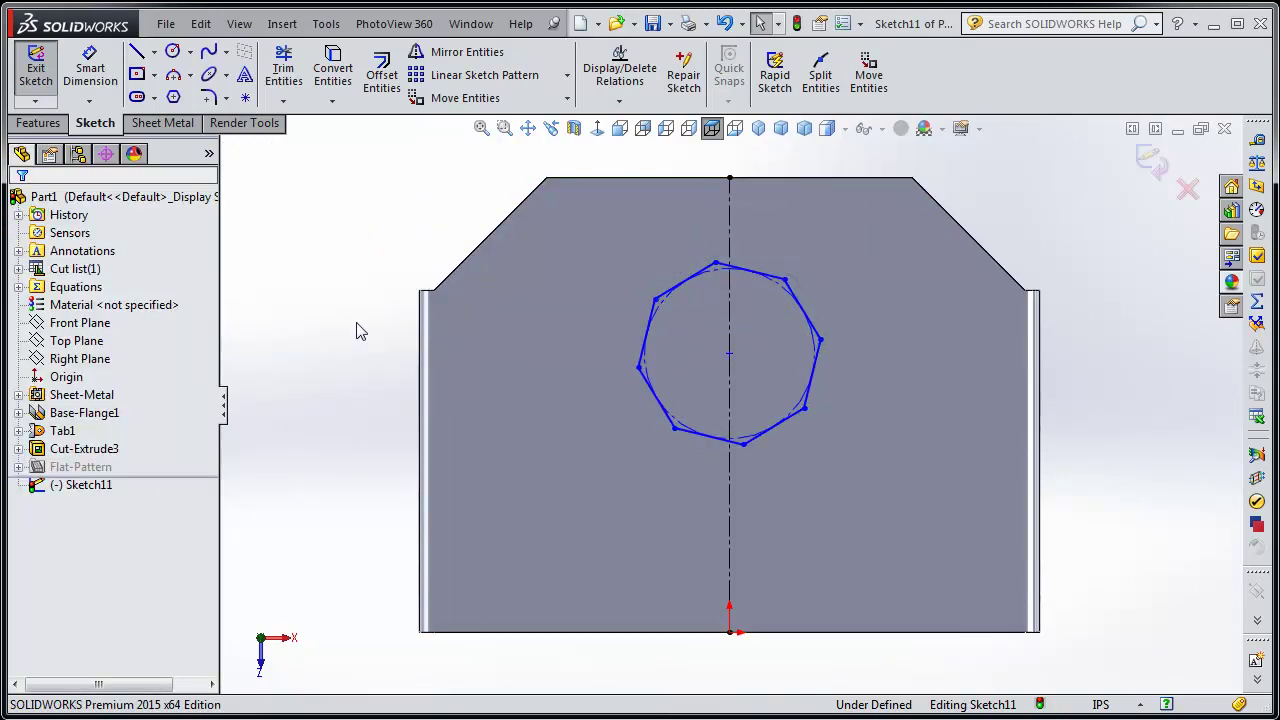
{"action": "left_click", "coordinate": [753, 279]}
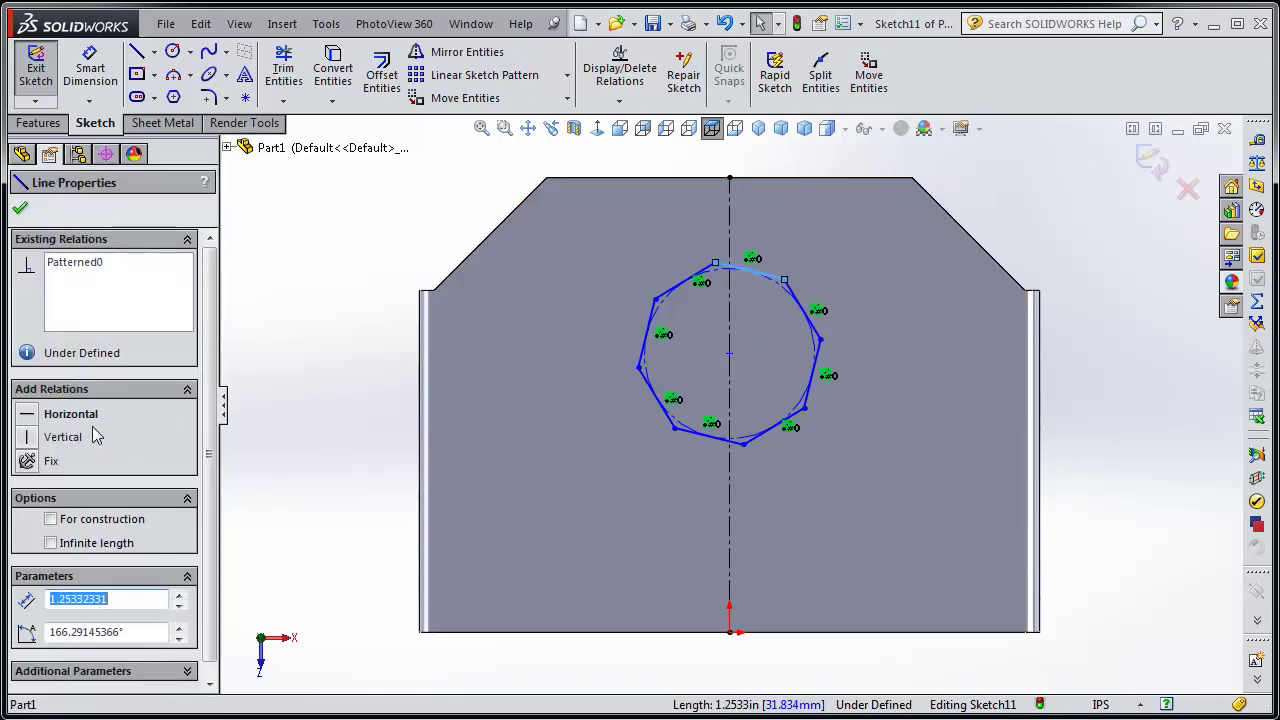
{"action": "left_click", "coordinate": [27, 420]}
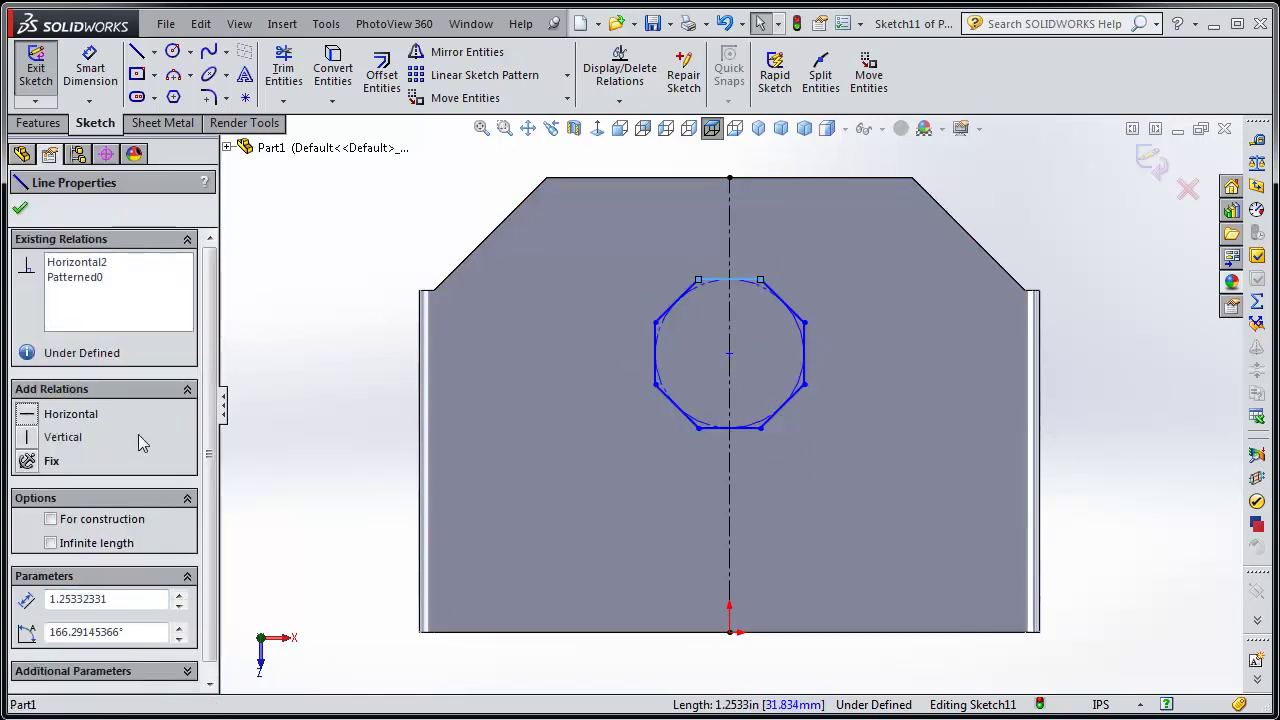
{"action": "key", "text": "Escape"}
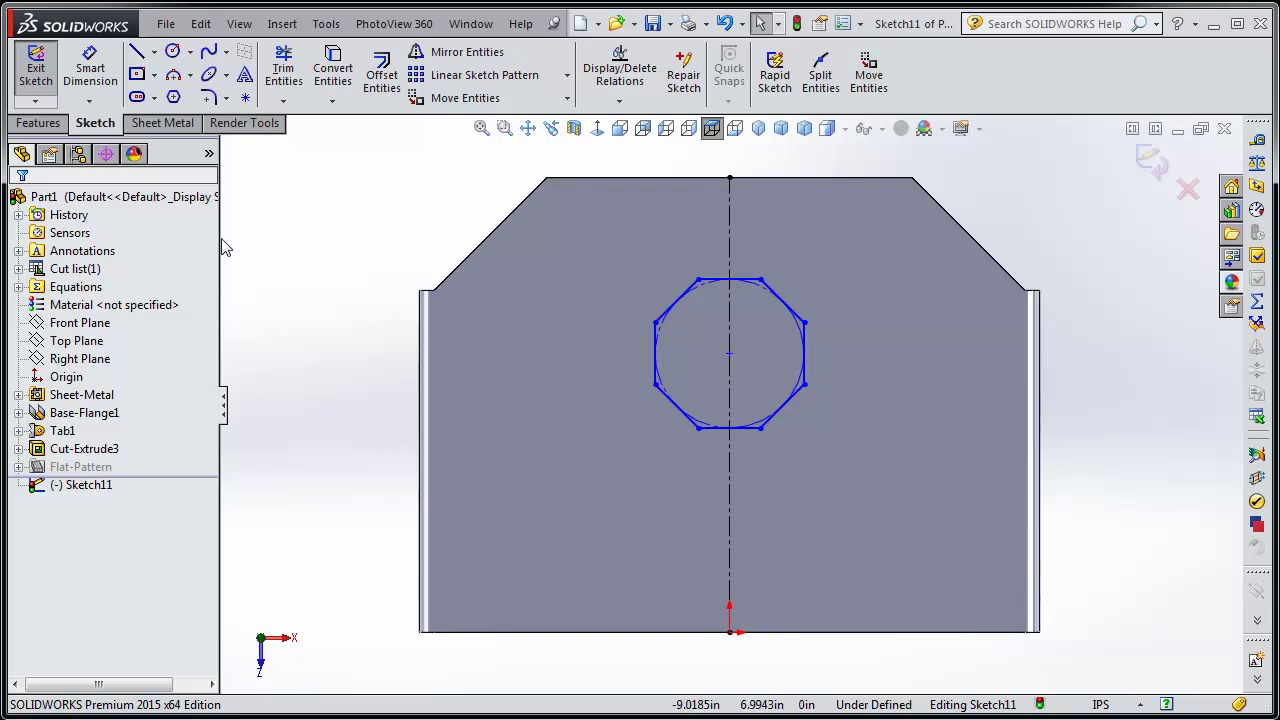
Dimension the octagon's inscribed circle to a diameter of 1+5/8 in and move the octagon up the centerline near the plate's upper edge.
{"action": "left_click", "coordinate": [90, 70]}
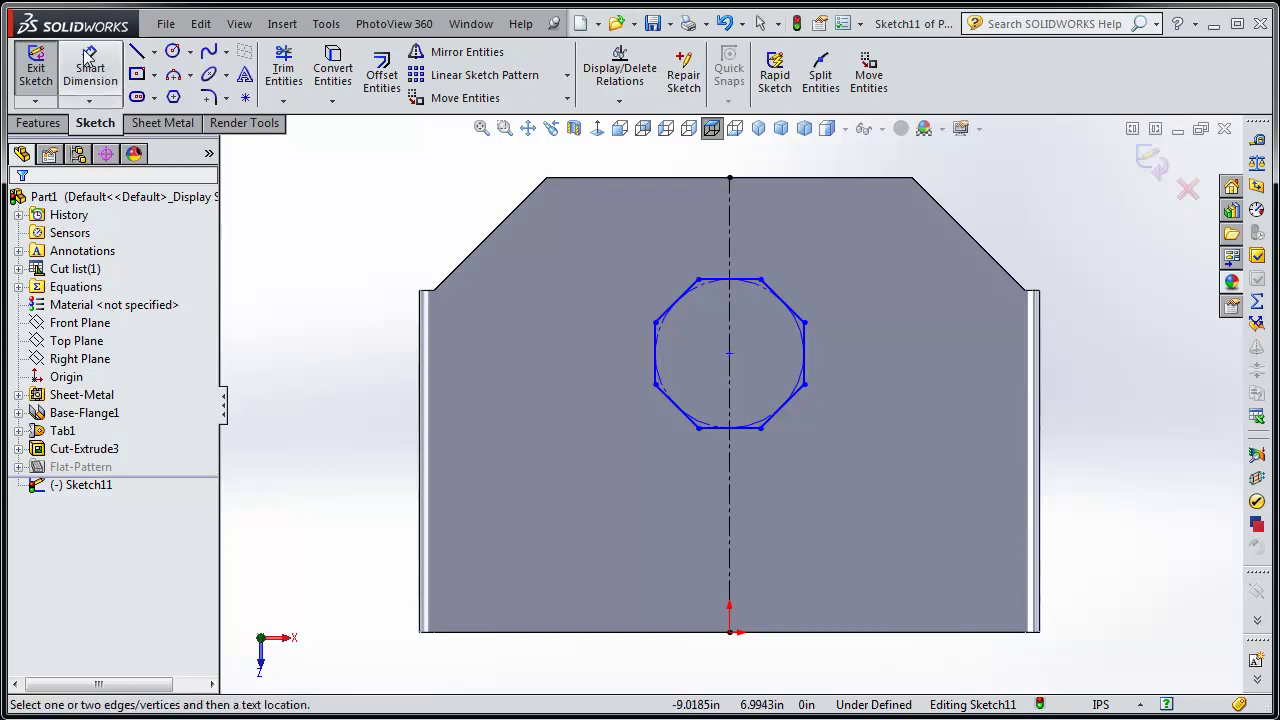
{"action": "left_click", "coordinate": [731, 280]}
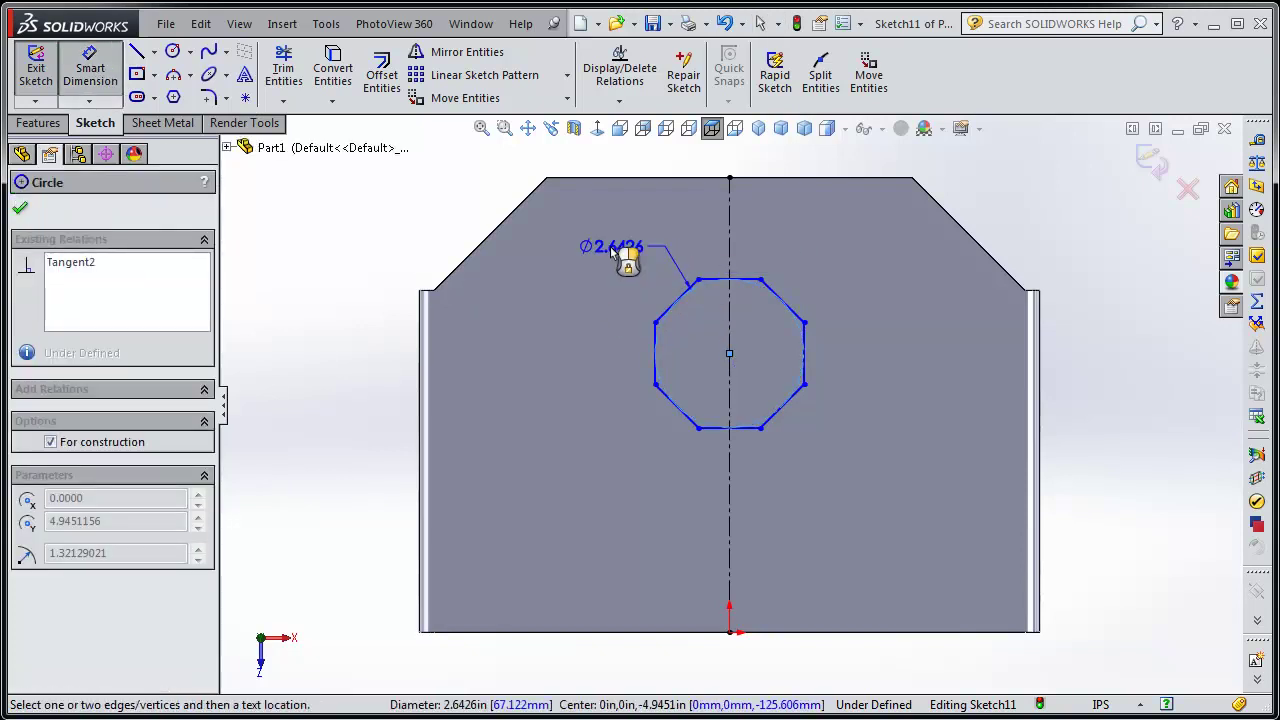
{"action": "left_click", "coordinate": [608, 252]}
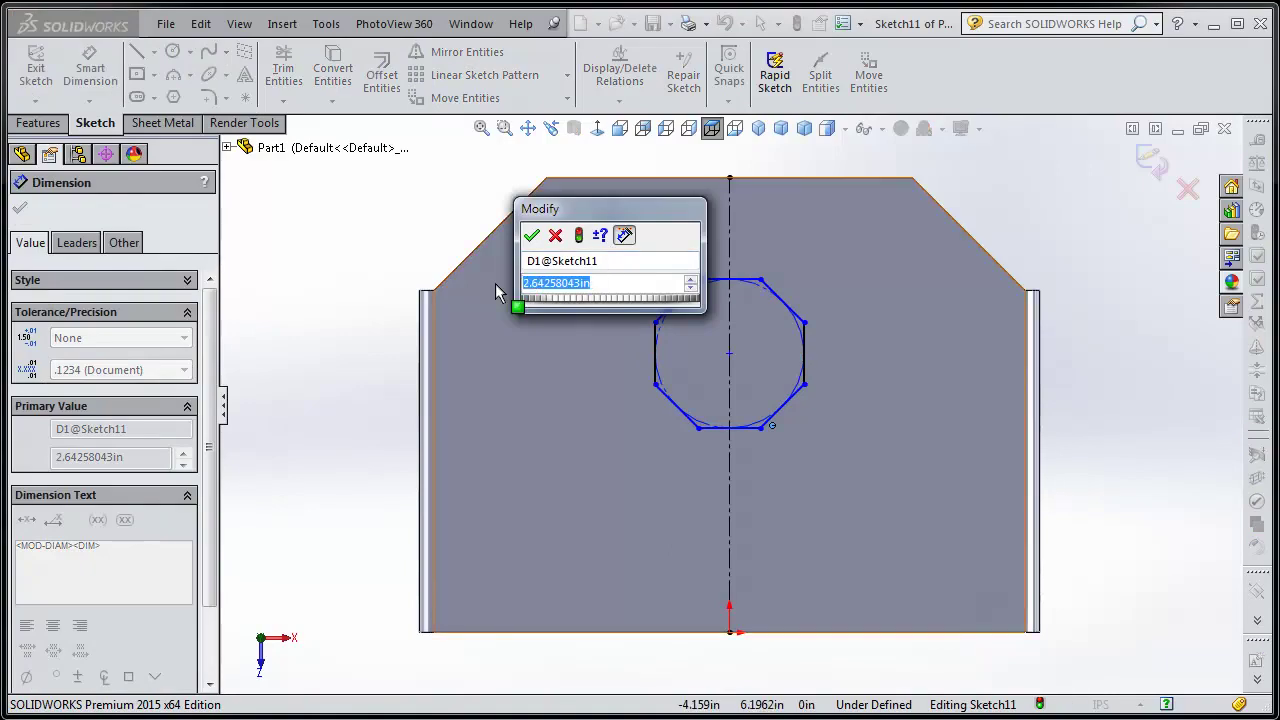
{"action": "type", "text": "1"}
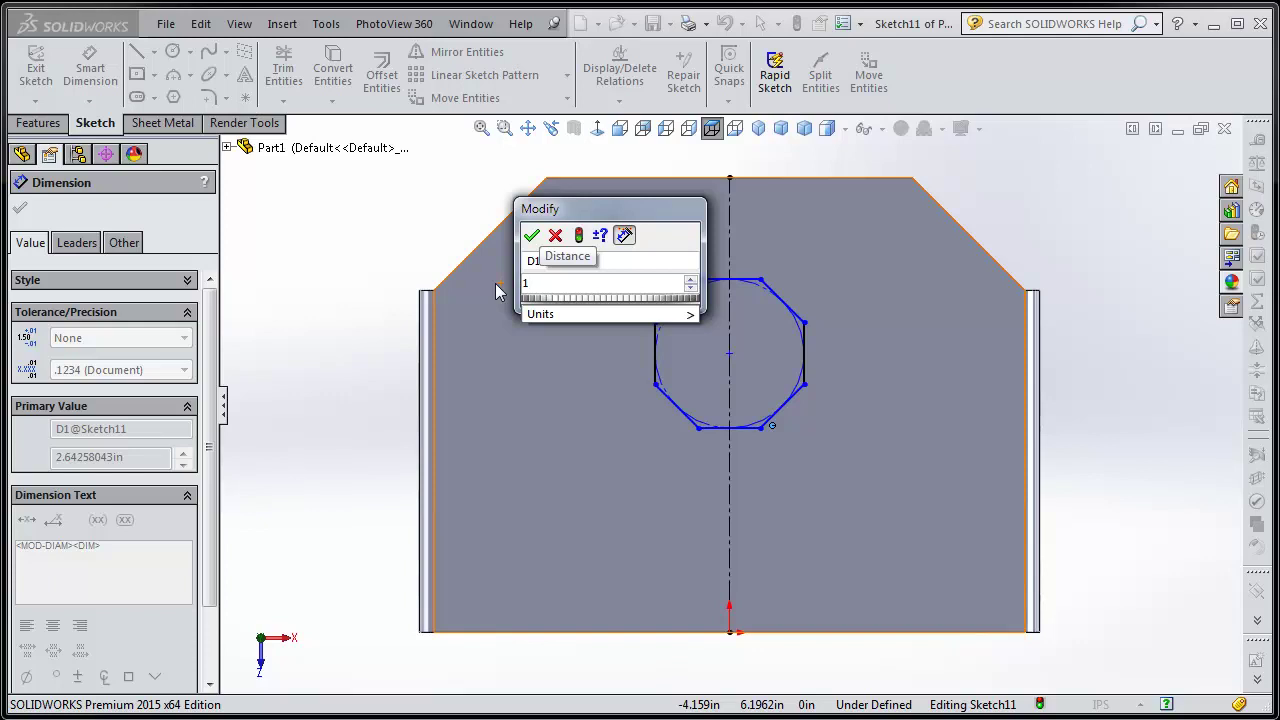
{"action": "type", "text": "+5/8"}
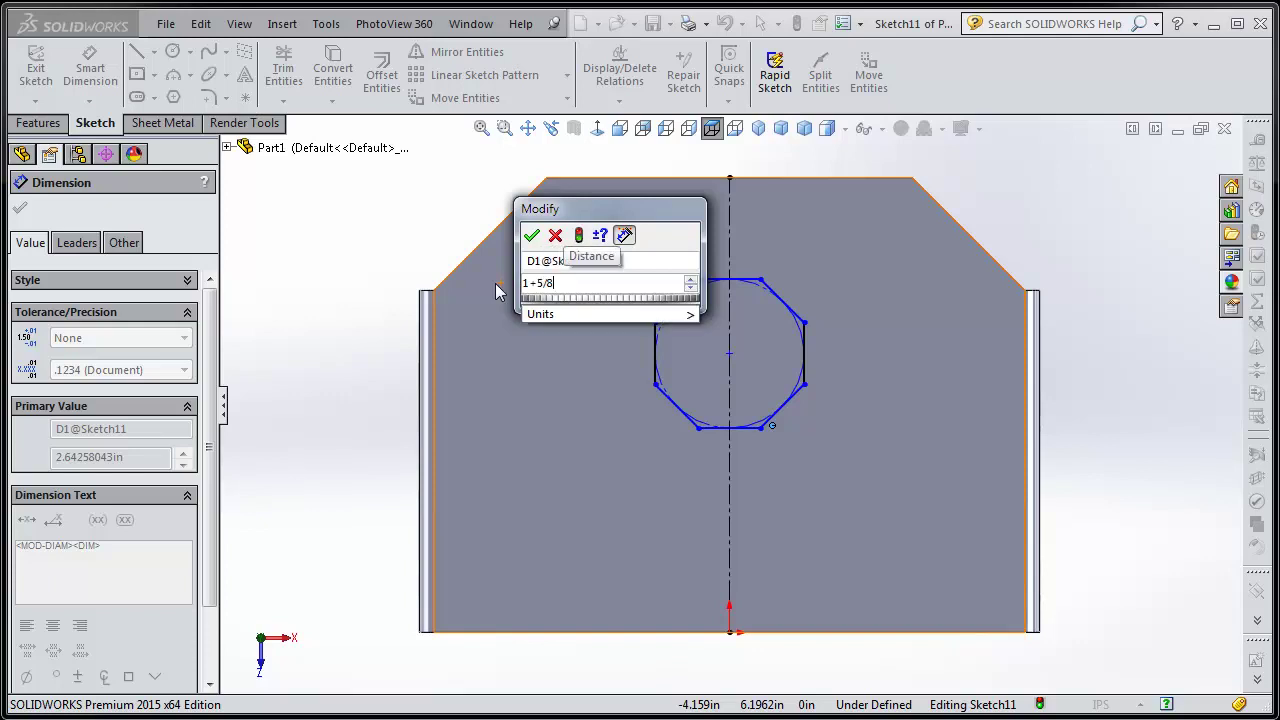
{"action": "key", "text": "Return"}
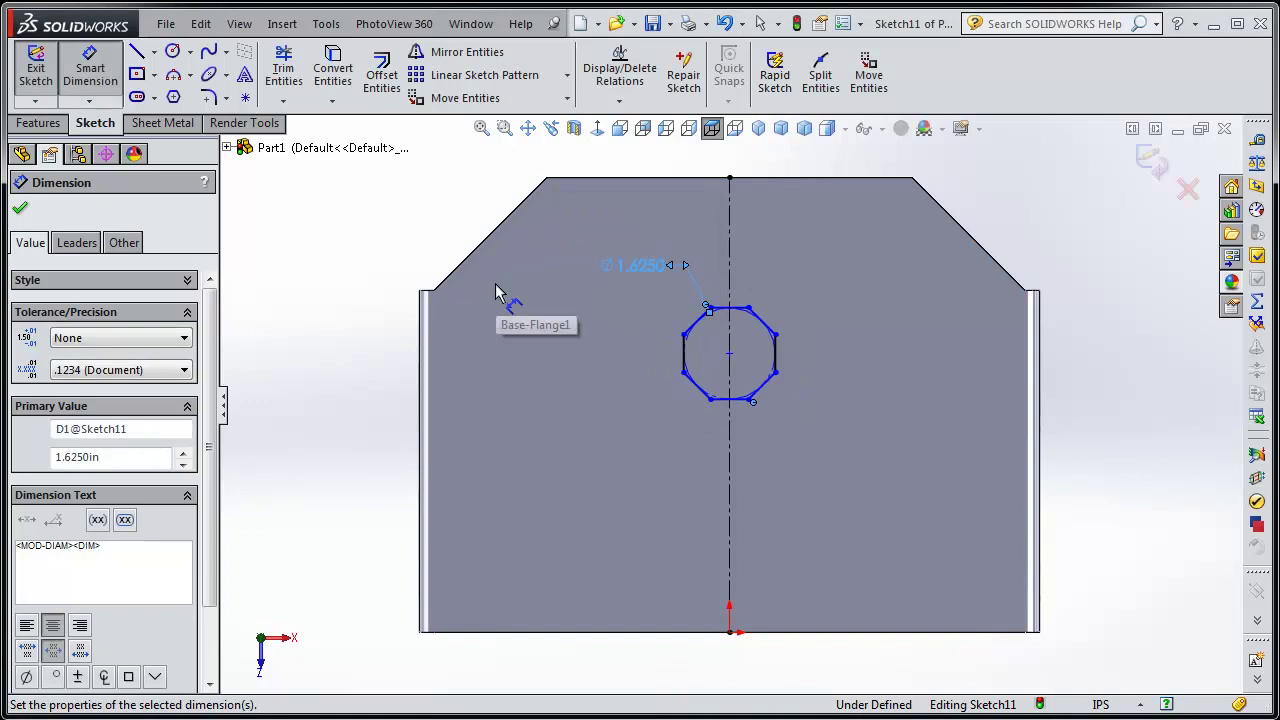
{"action": "left_click", "coordinate": [357, 466]}
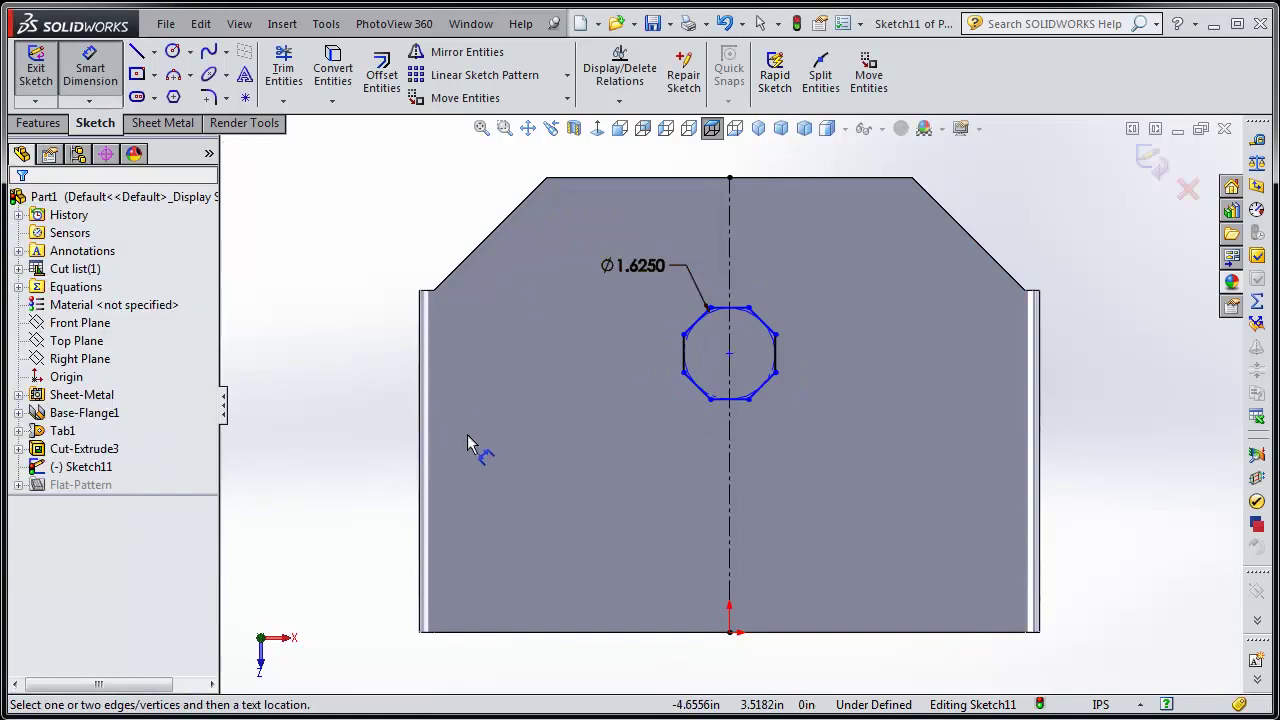
{"action": "left_click", "coordinate": [90, 70]}
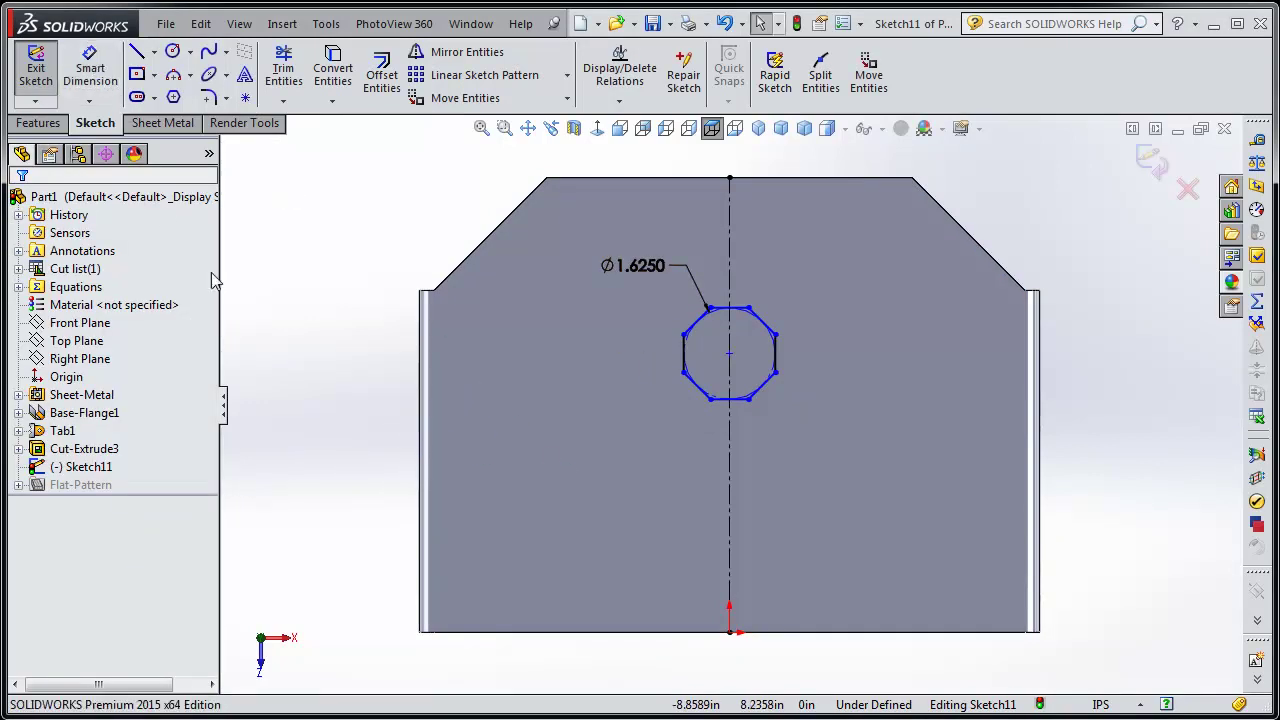
{"action": "left_click_drag", "start_coordinate": [730, 353], "coordinate": [730, 255]}
{"action": "left_click", "coordinate": [345, 238]}
{"action": "left_click", "coordinate": [90, 72]}
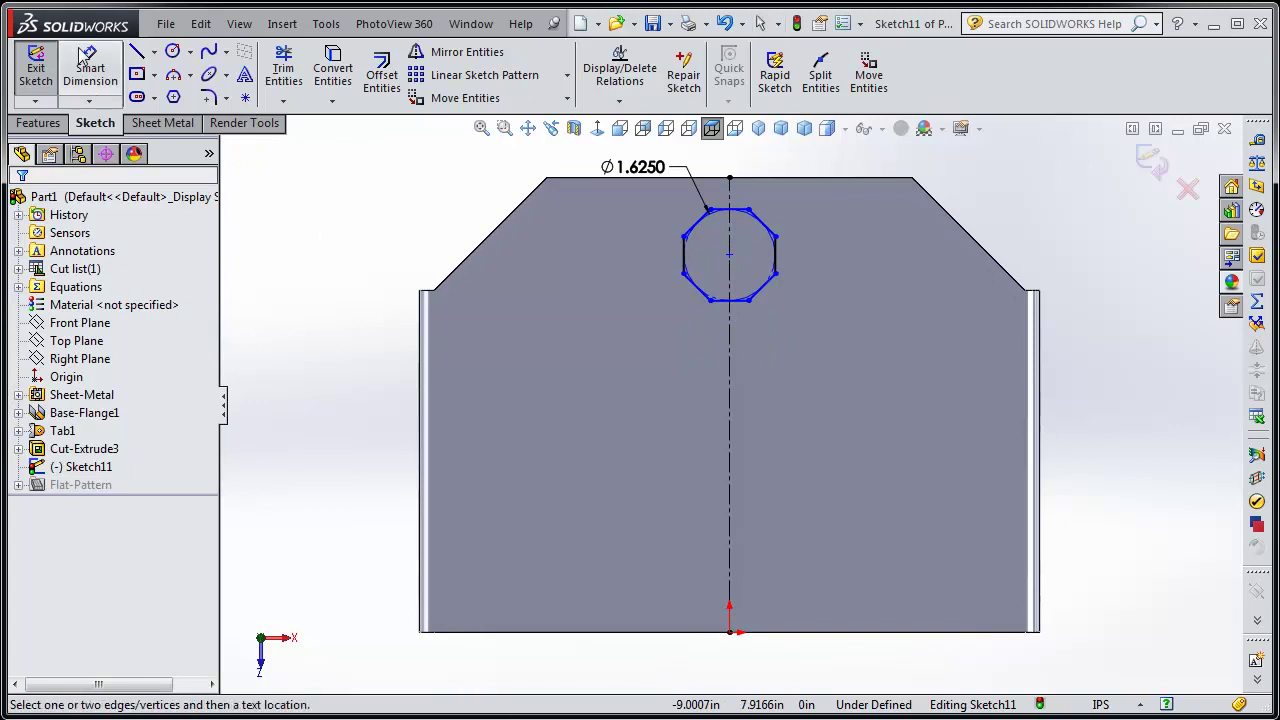
{"action": "left_click", "coordinate": [729, 256]}
{"action": "left_click", "coordinate": [731, 179]}
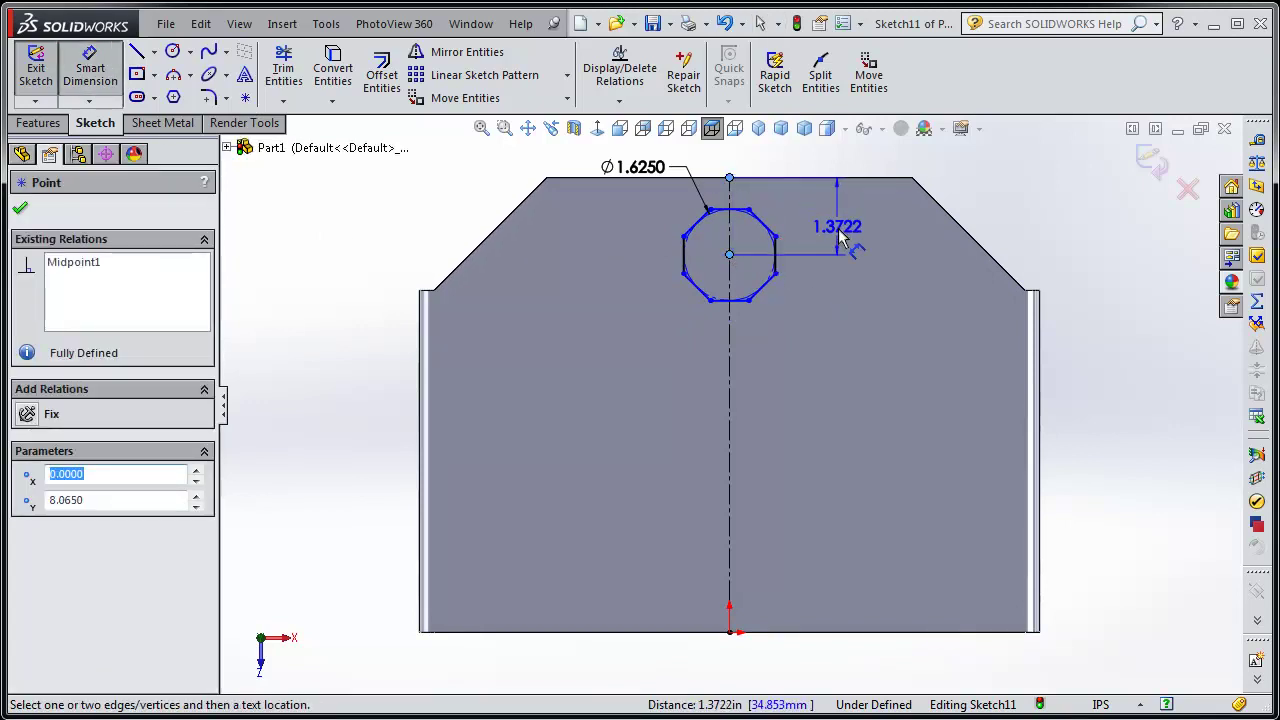
{"action": "key", "text": "Escape"}
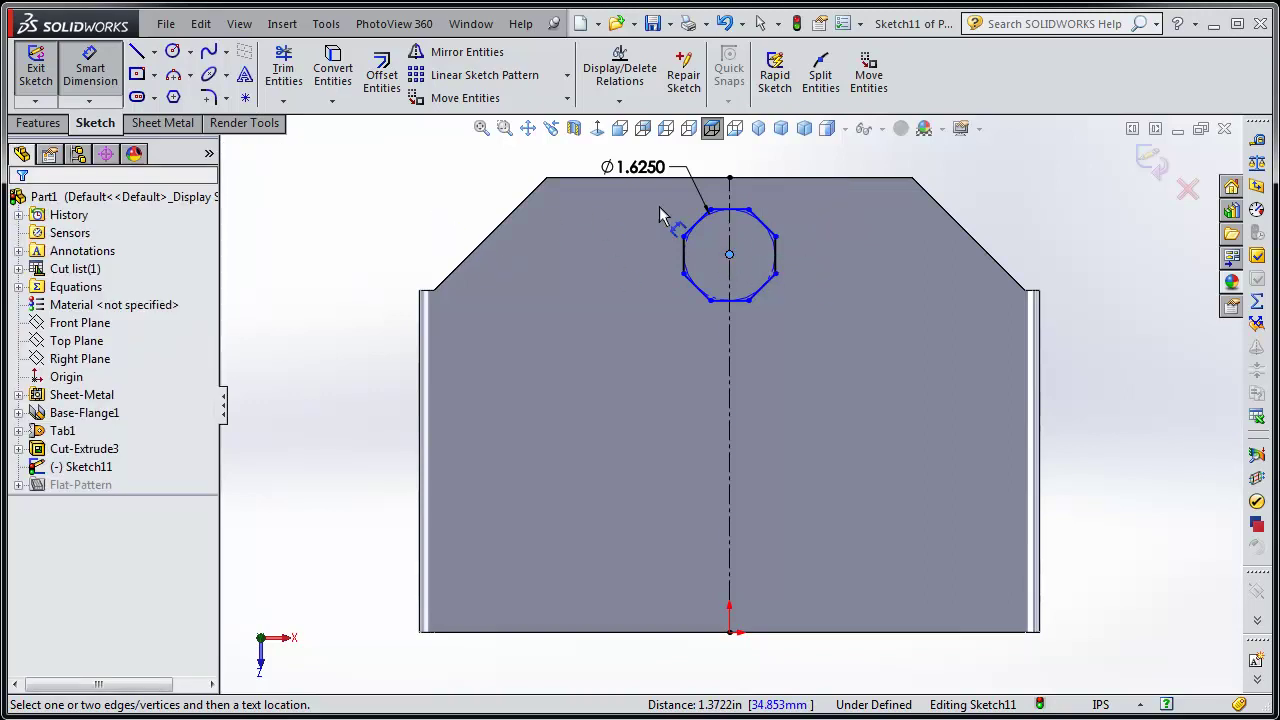
{"action": "scroll", "coordinate": [737, 205], "scroll_direction": "down", "scroll_amount": 5}
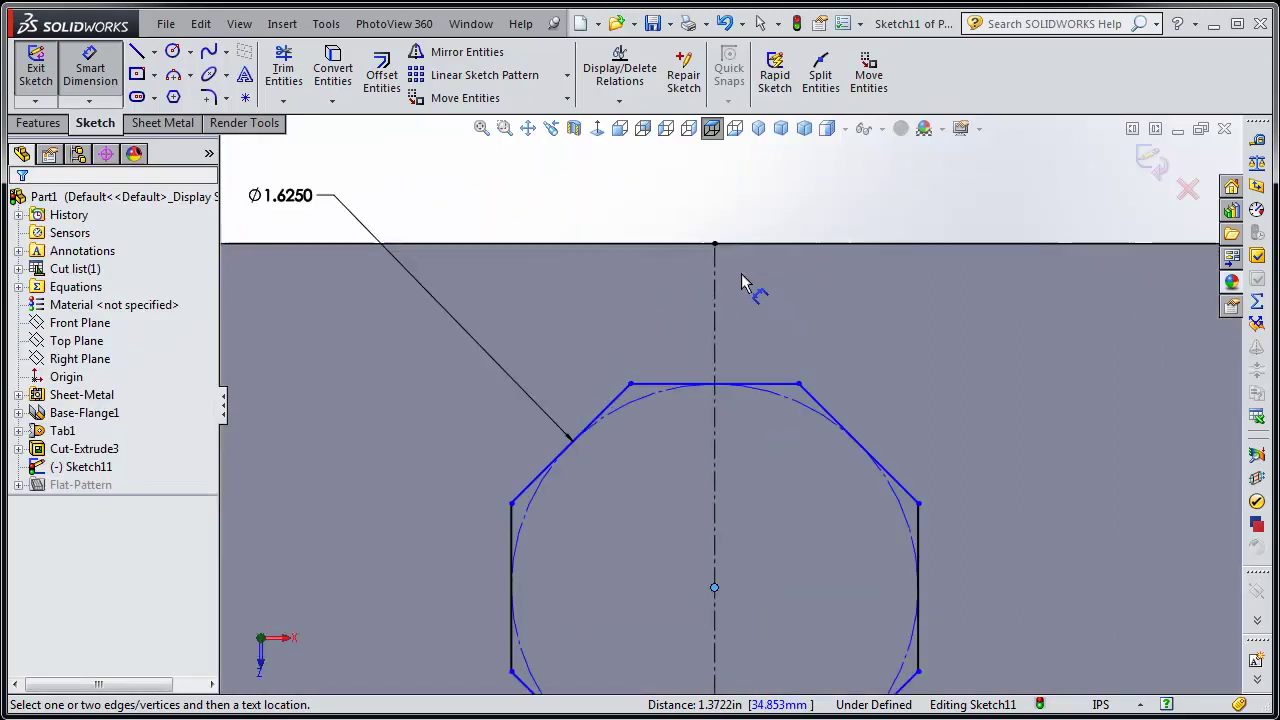
{"action": "left_click", "coordinate": [786, 383]}
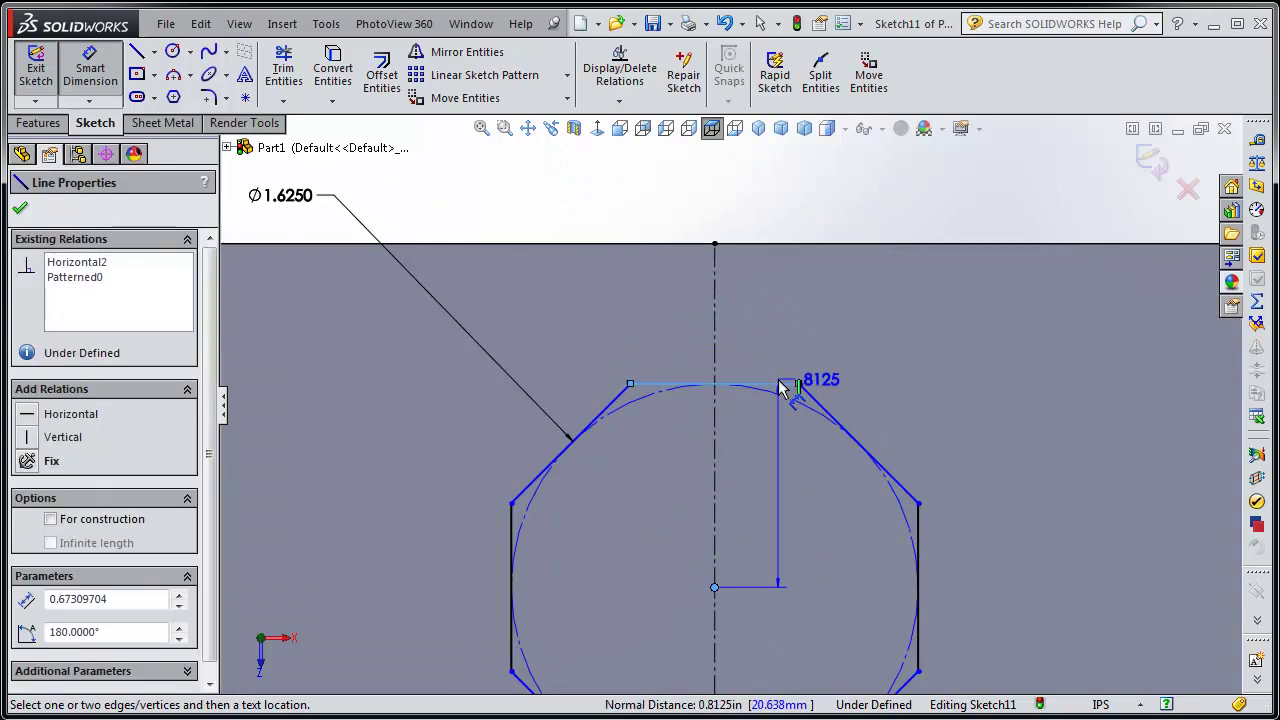
{"action": "left_click", "coordinate": [770, 250]}
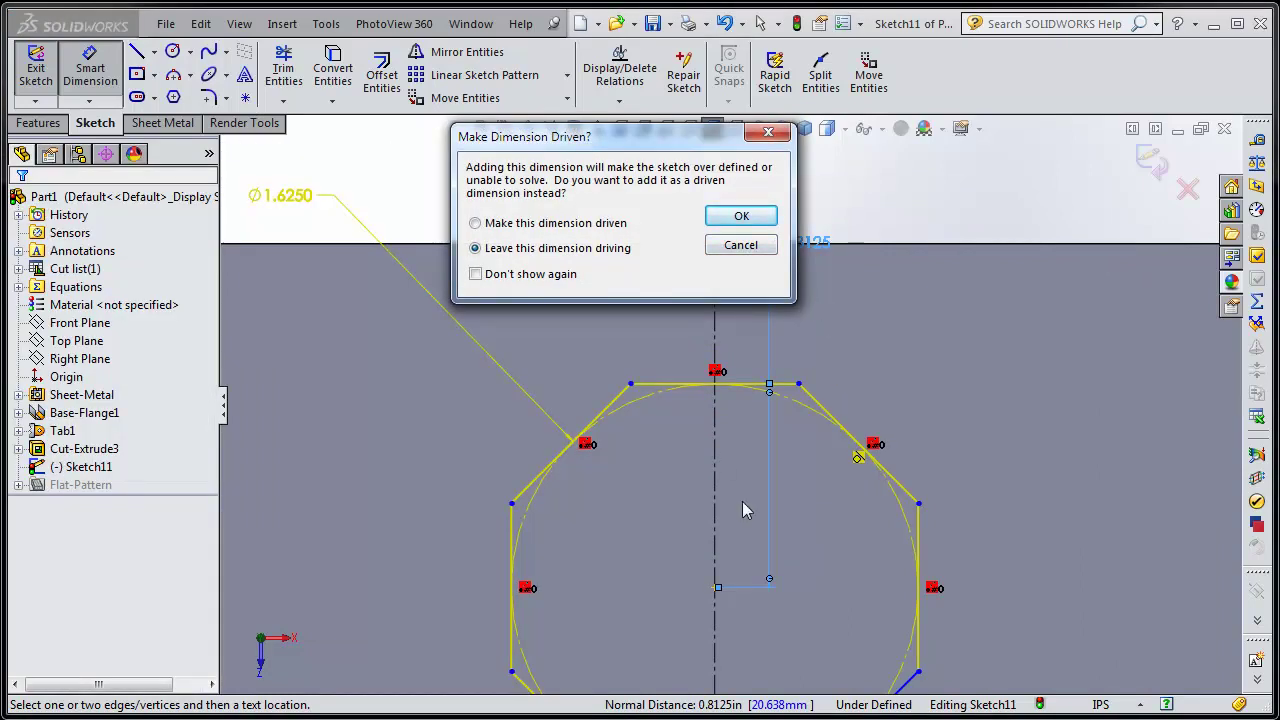
{"action": "left_click", "coordinate": [768, 134]}
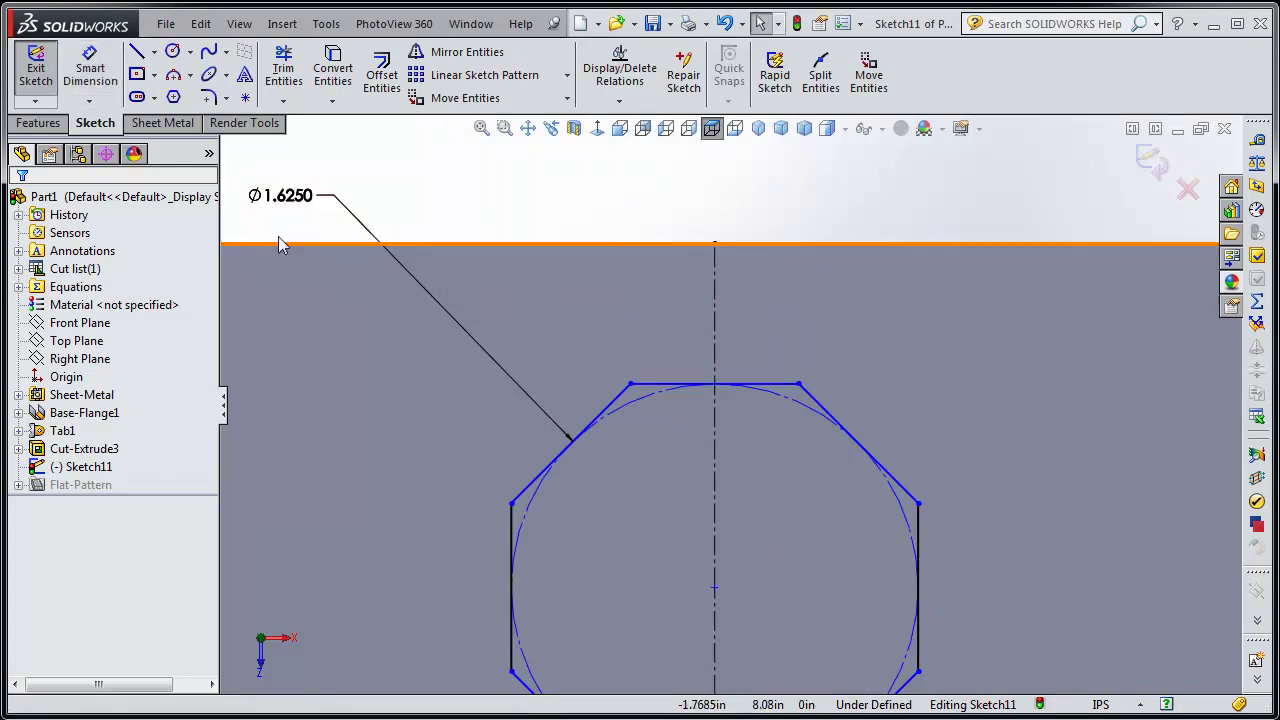
Dimension the distance from the octagon's upper side to the plate's upper edge as 0.5 in and end dimensioning.
{"action": "left_click", "coordinate": [670, 384]}
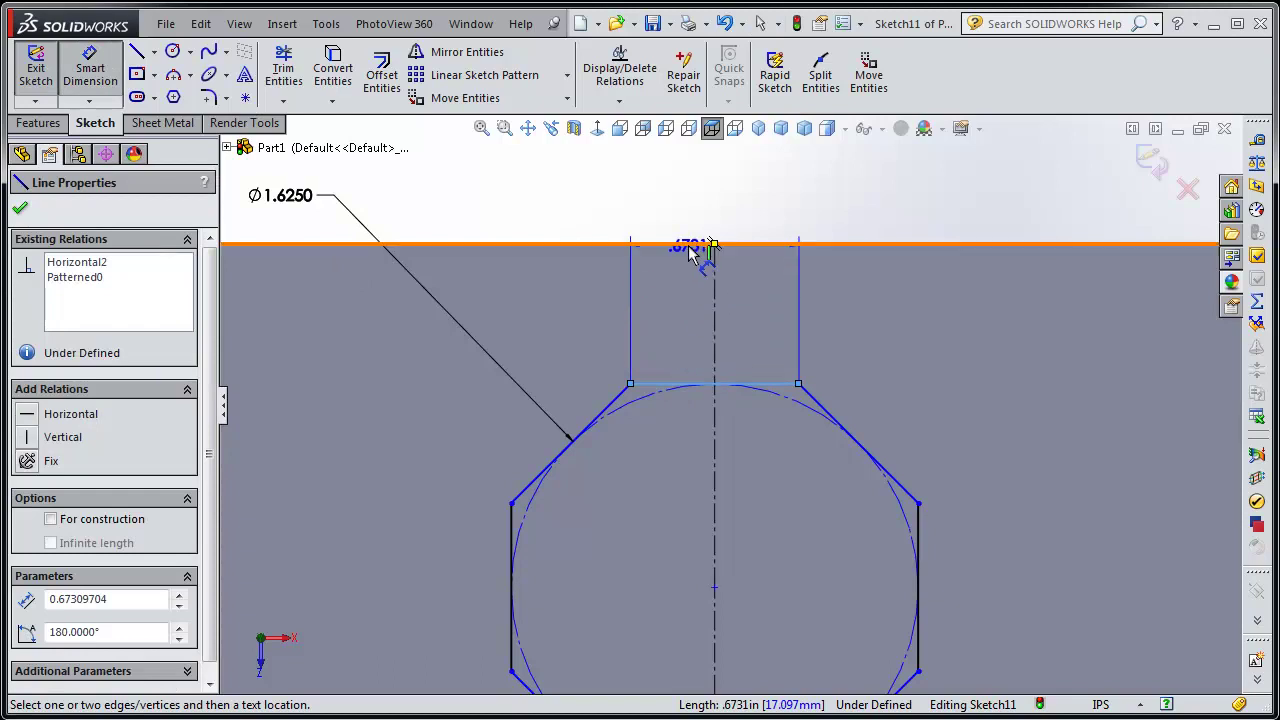
{"action": "left_click", "coordinate": [696, 244]}
{"action": "scroll", "coordinate": [828, 310], "scroll_direction": "up", "scroll_amount": 2}
{"action": "scroll", "coordinate": [828, 310], "scroll_direction": "up", "scroll_amount": 1}
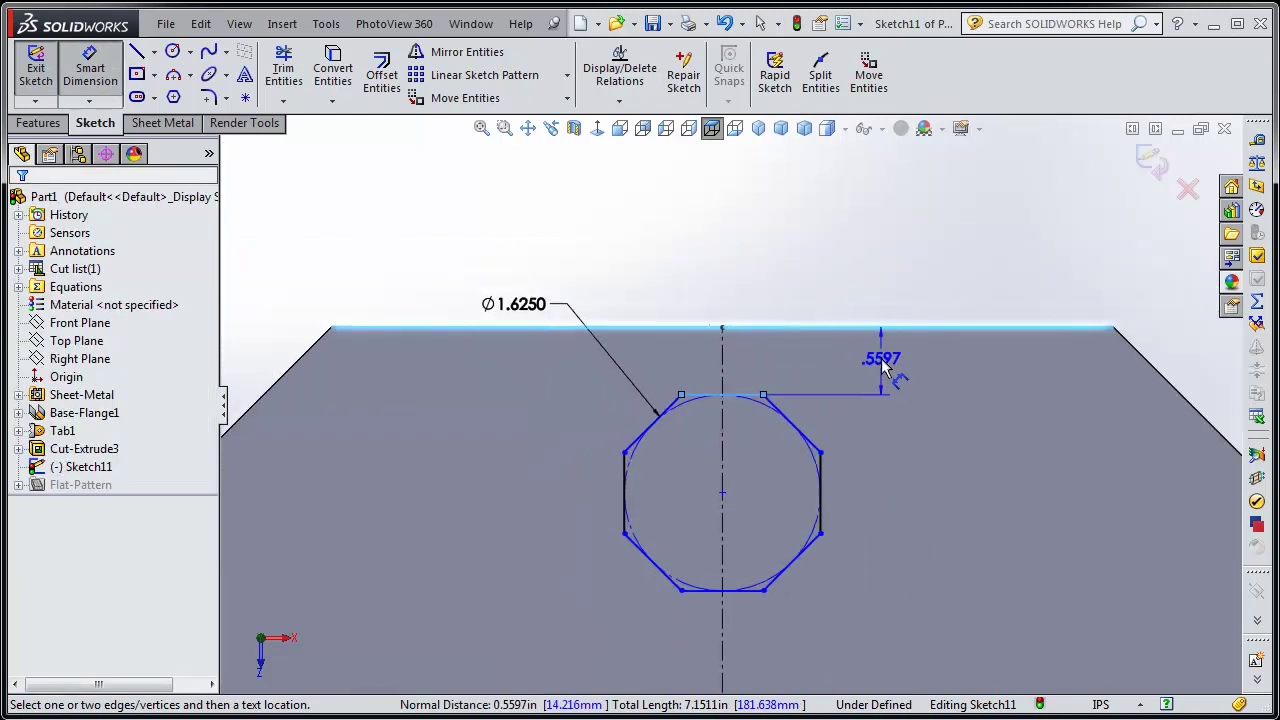
{"action": "left_click", "coordinate": [893, 370]}
{"action": "left_click_drag", "start_coordinate": [908, 397], "coordinate": [826, 398]}
{"action": "key", "text": "Delete"}
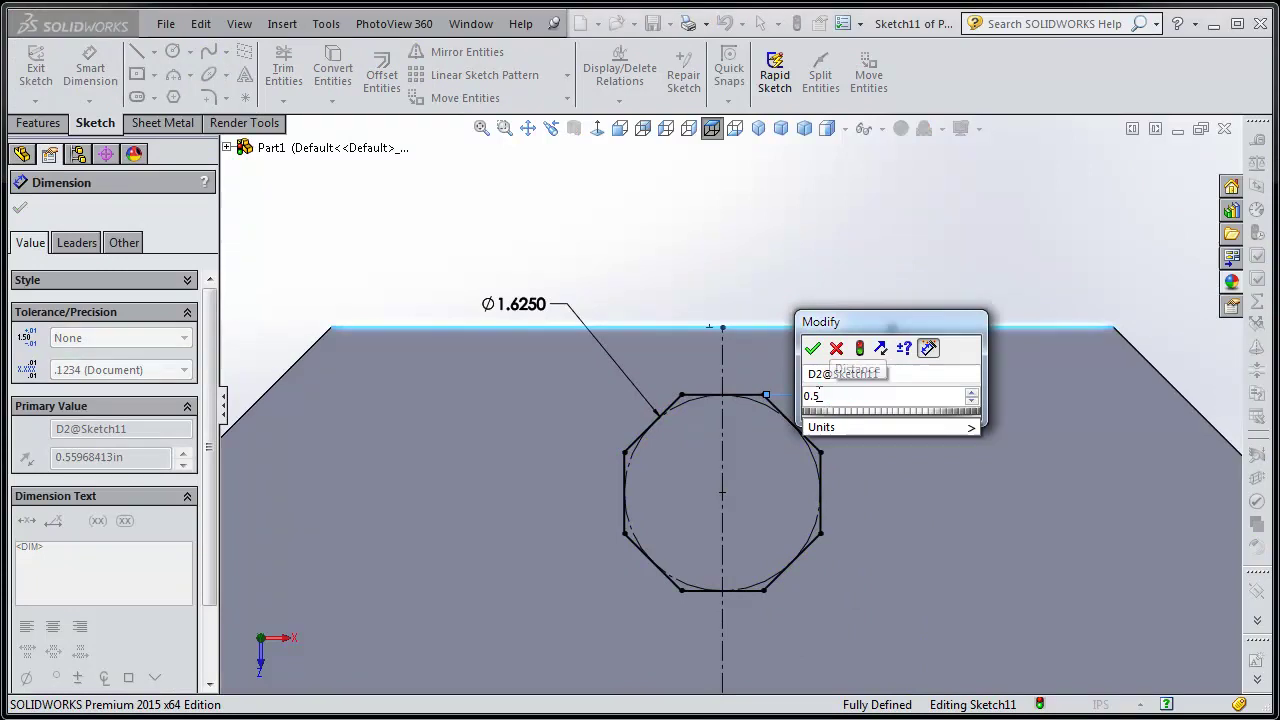
{"action": "left_click", "coordinate": [861, 349]}
{"action": "left_click", "coordinate": [812, 348]}
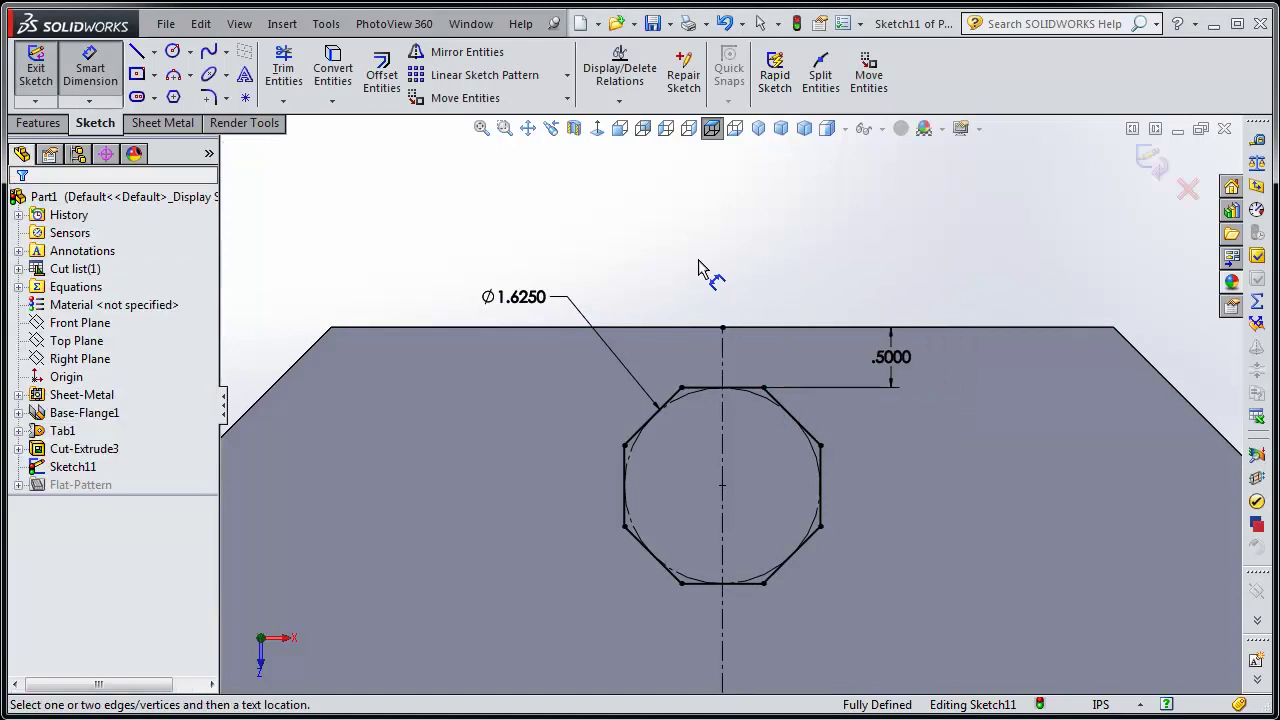
{"action": "scroll", "coordinate": [690, 280], "scroll_direction": "up", "scroll_amount": 5}
{"action": "scroll", "coordinate": [700, 460], "scroll_direction": "down", "scroll_amount": 1}
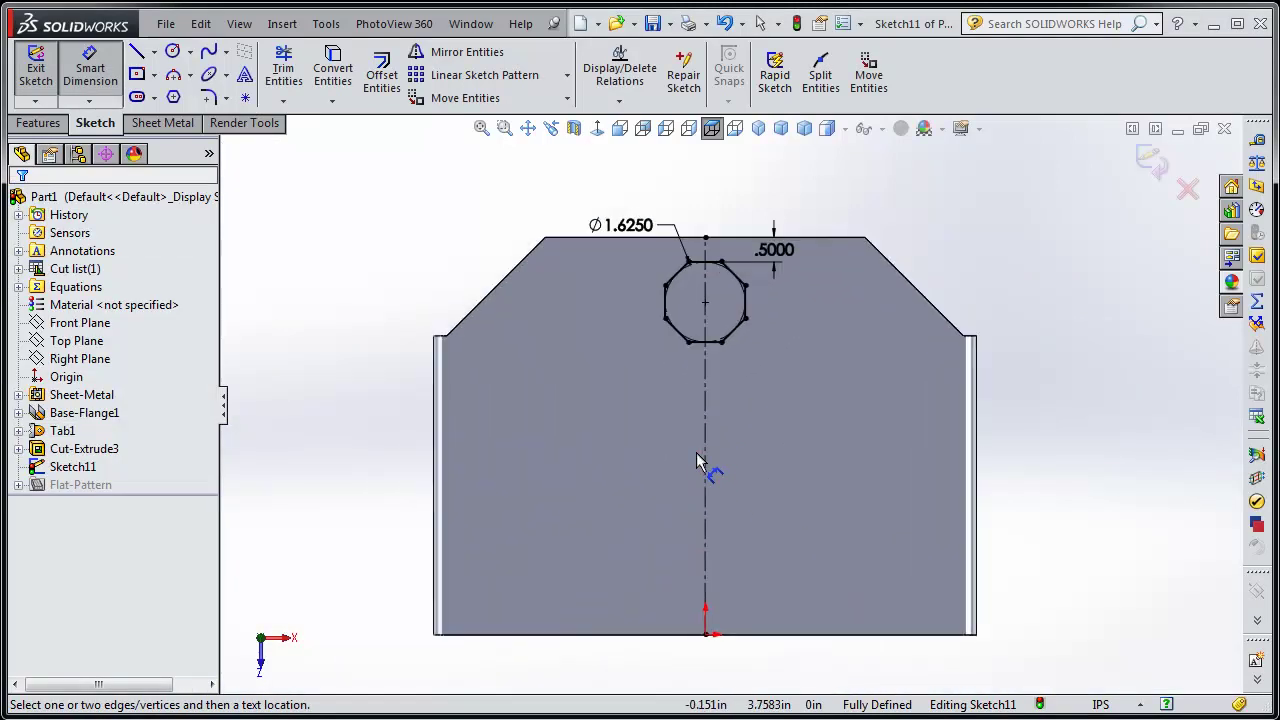
{"action": "mouse_move", "coordinate": [714, 434]}
{"action": "middle_mouse_down"}
{"action": "mouse_move", "coordinate": [686, 183]}
{"action": "mouse_move", "coordinate": [623, 257]}
{"action": "mouse_move", "coordinate": [655, 325]}
{"action": "mouse_move", "coordinate": [660, 303]}
{"action": "middle_mouse_up"}
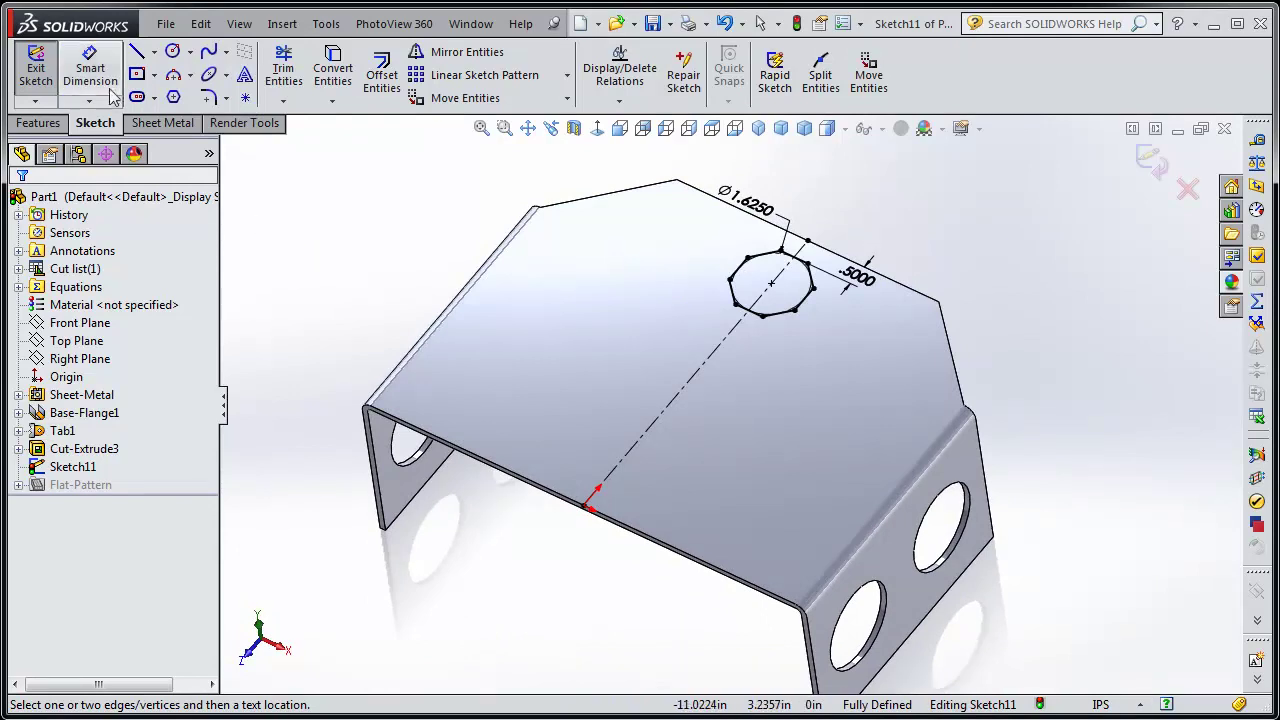
{"action": "left_click", "coordinate": [90, 72]}
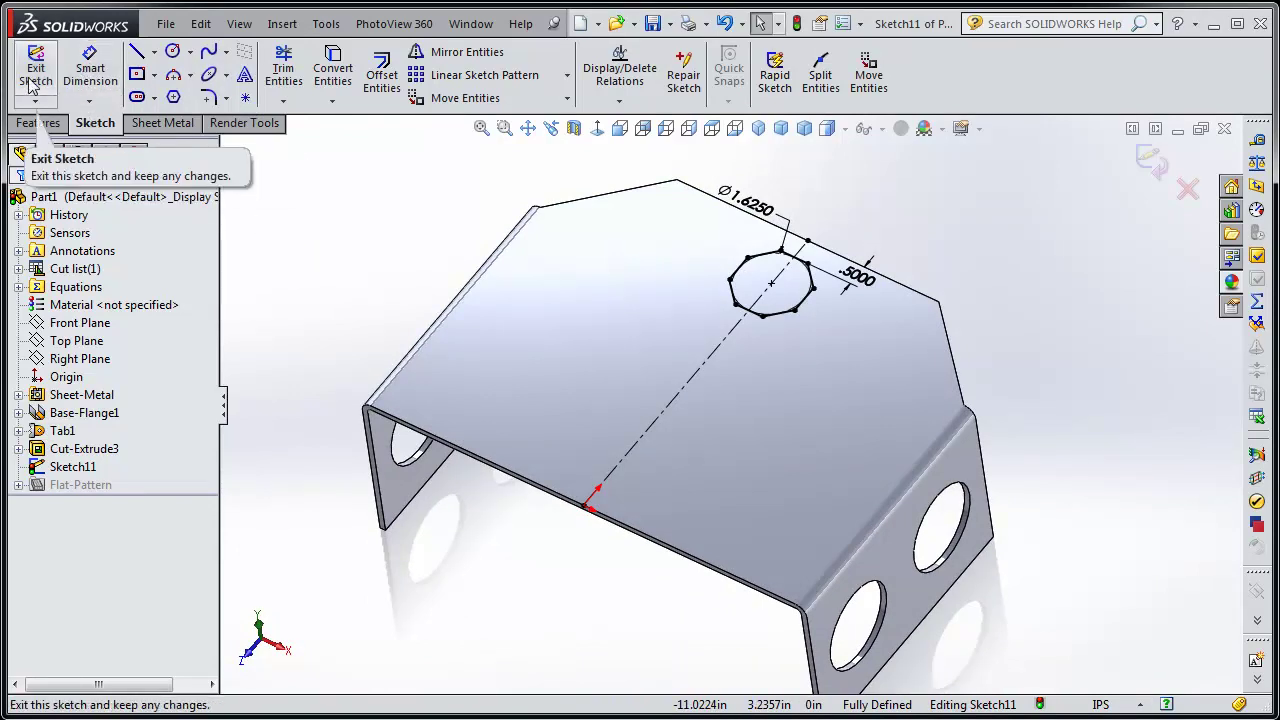
Exit the octagon sketch and cut the octagon through the plate with an extruded cut linked to the sheet thickness.
{"action": "left_click", "coordinate": [35, 80]}
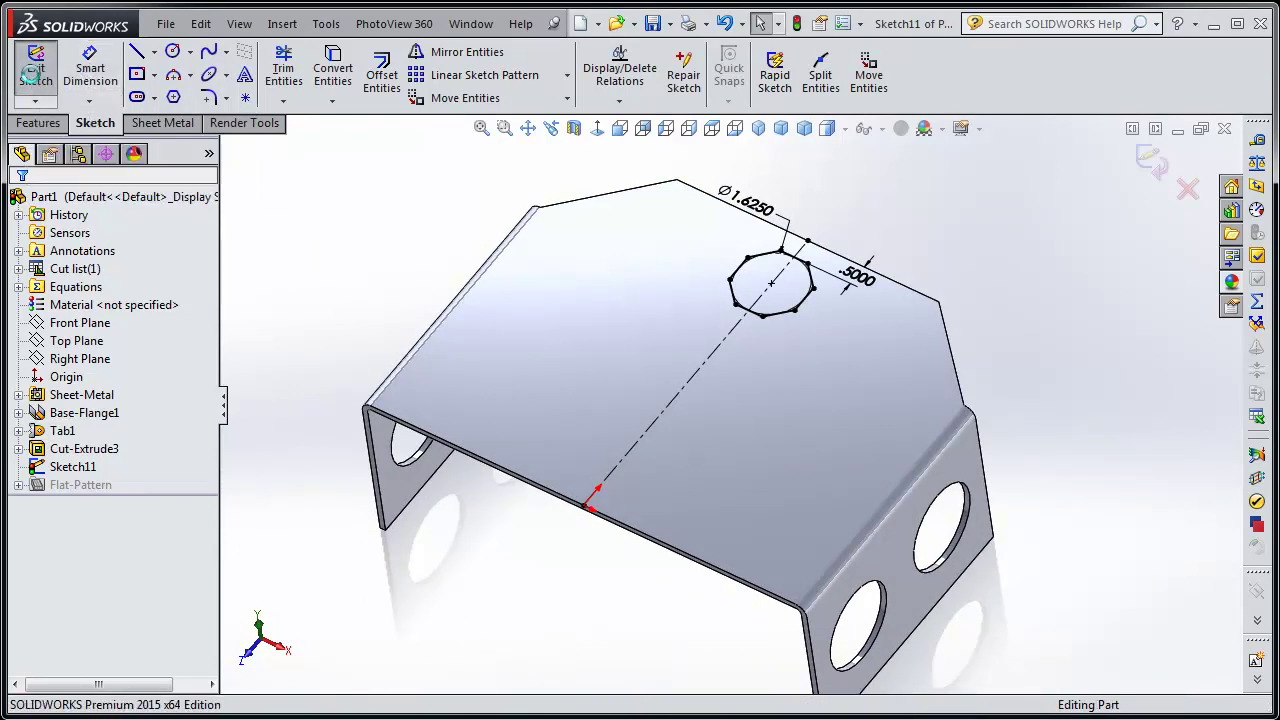
{"action": "left_click", "coordinate": [325, 307]}
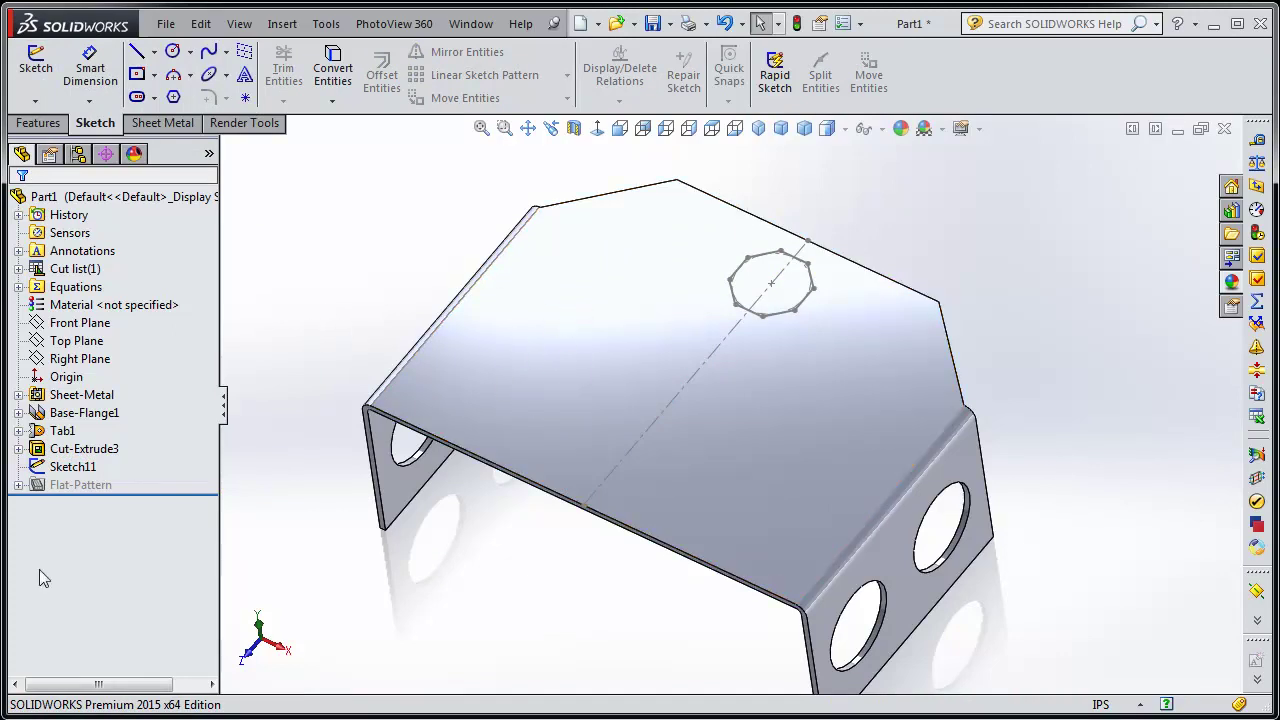
{"action": "left_click", "coordinate": [74, 467]}
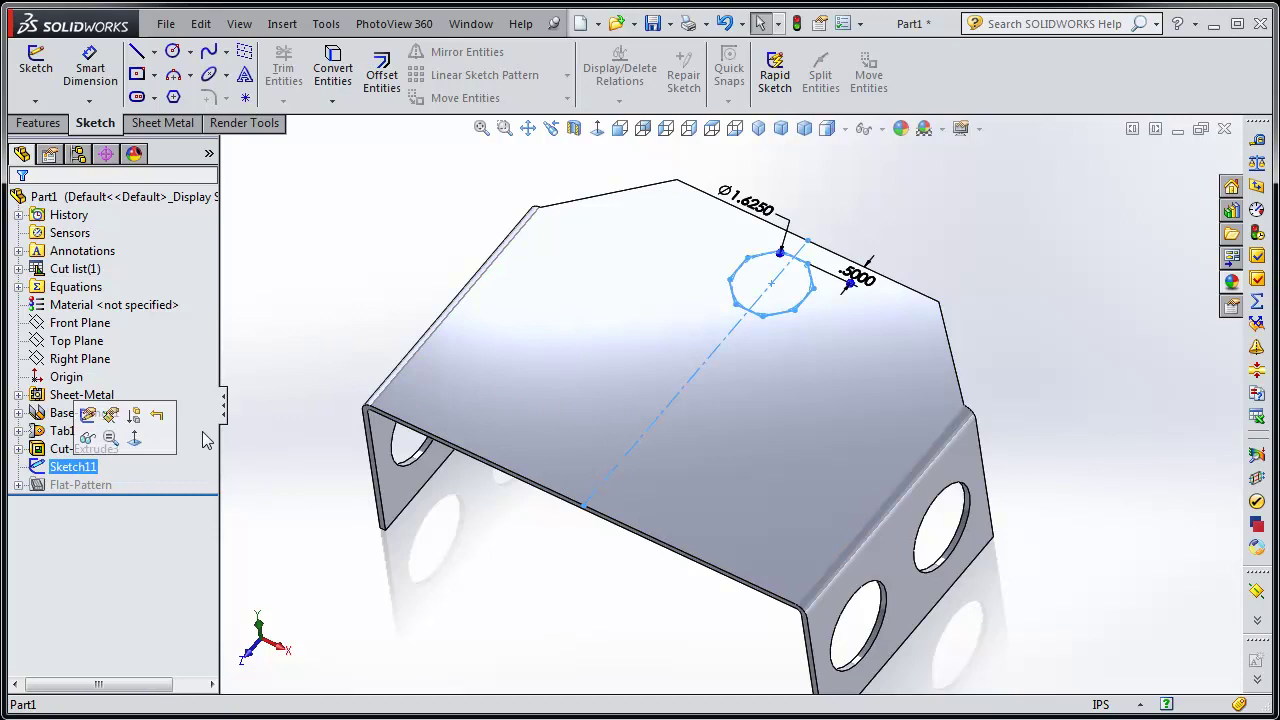
{"action": "left_click", "coordinate": [170, 124]}
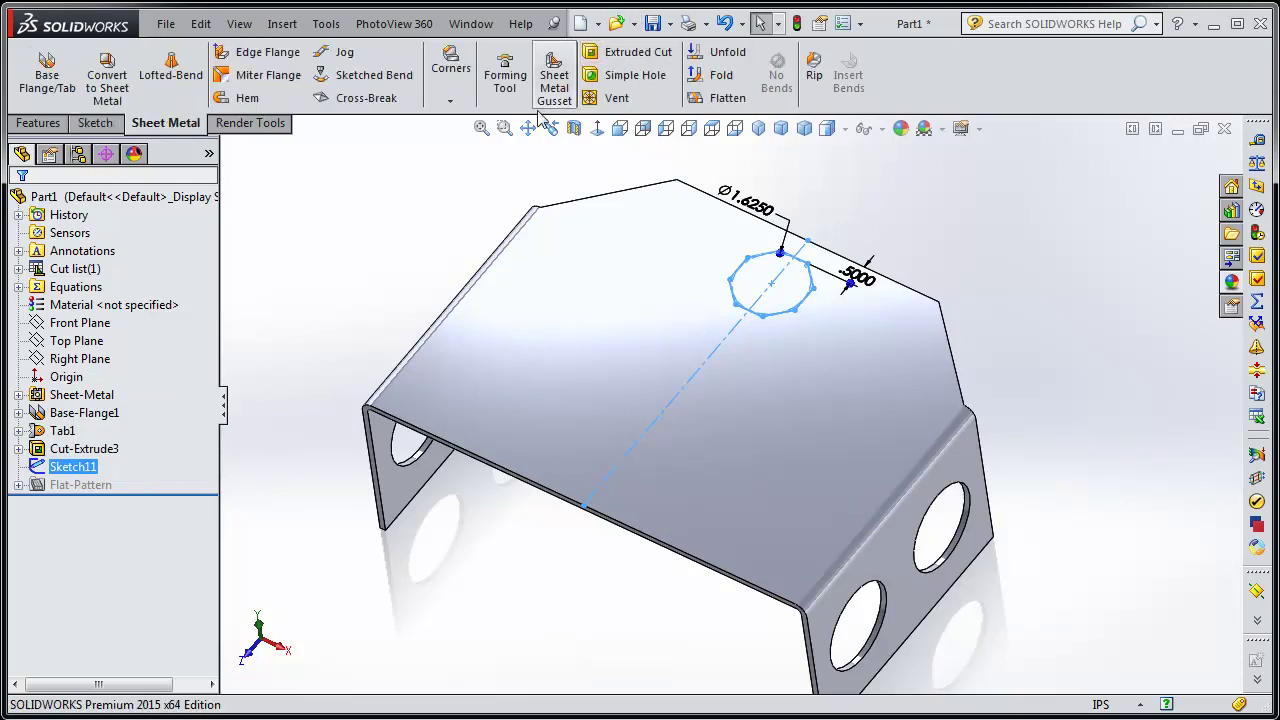
{"action": "left_click", "coordinate": [28, 123]}
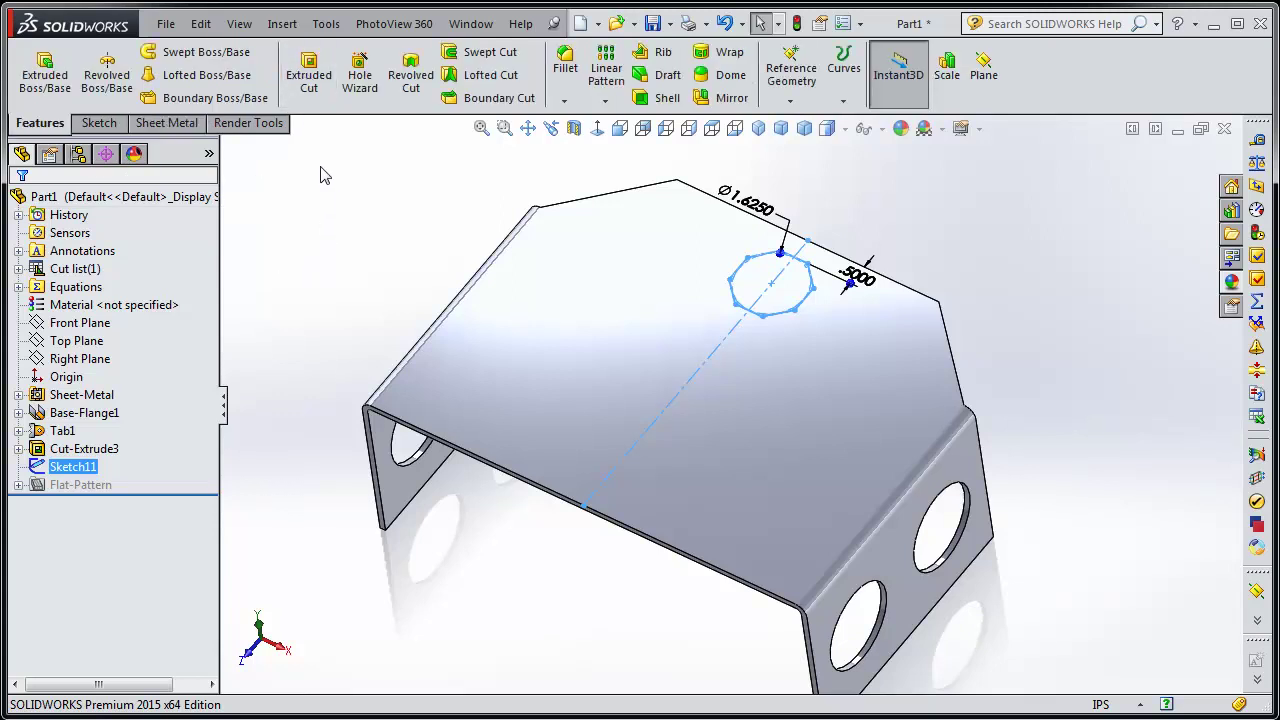
{"action": "left_click", "coordinate": [310, 75]}
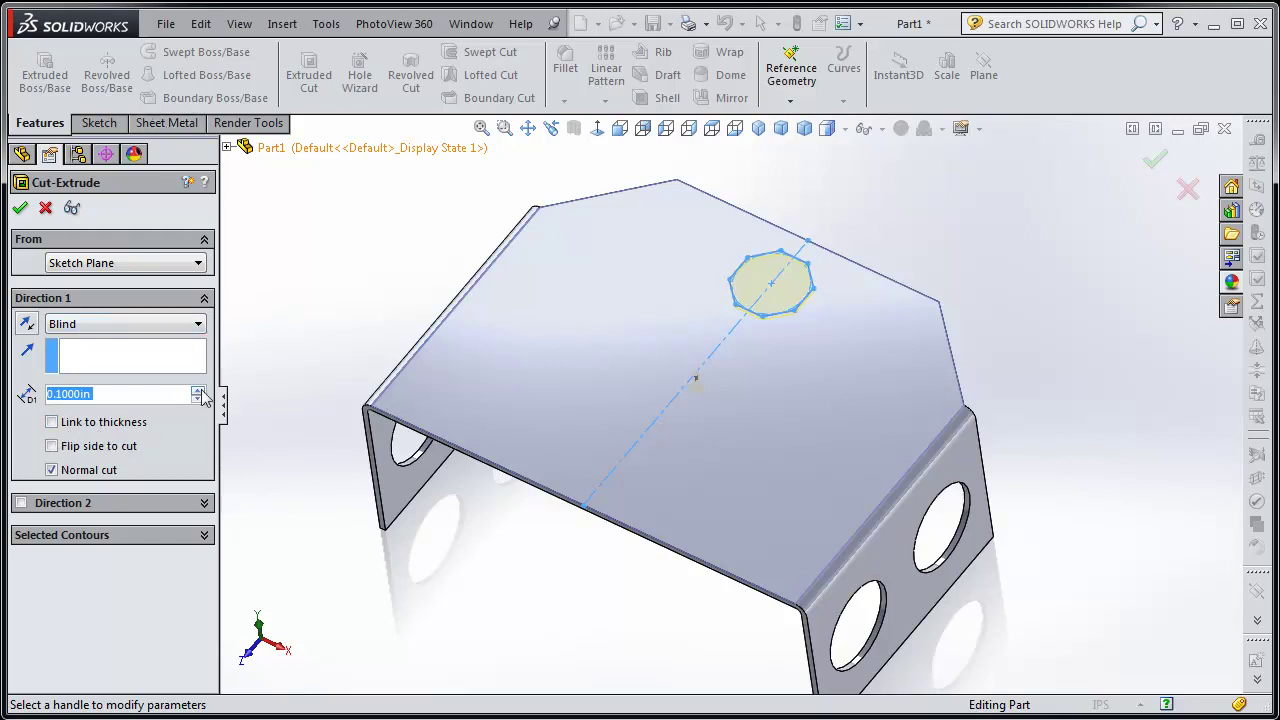
{"action": "middle_click_drag", "start_coordinate": [540, 545], "coordinate": [718, 507]}
{"action": "middle_click_drag", "start_coordinate": [694, 594], "coordinate": [739, 268]}
{"action": "middle_click_drag", "start_coordinate": [790, 414], "coordinate": [783, 484]}
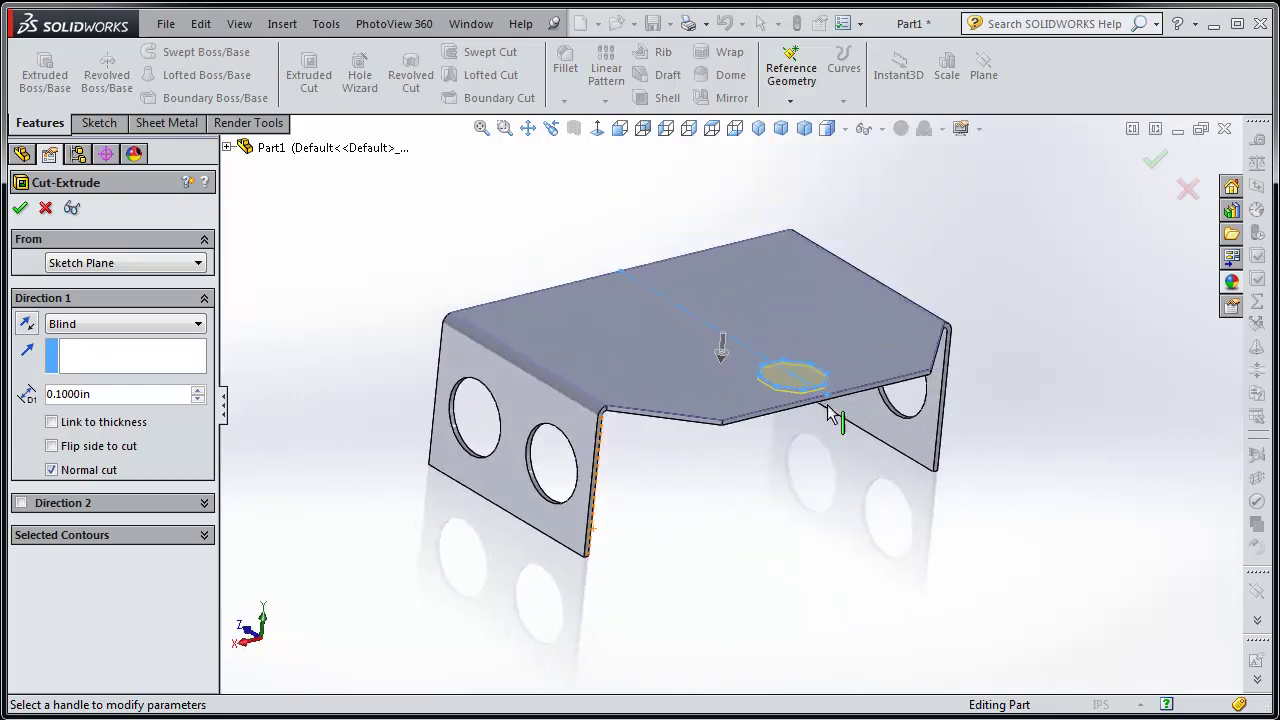
{"action": "scroll", "coordinate": [790, 400], "scroll_direction": "down", "scroll_amount": 6}
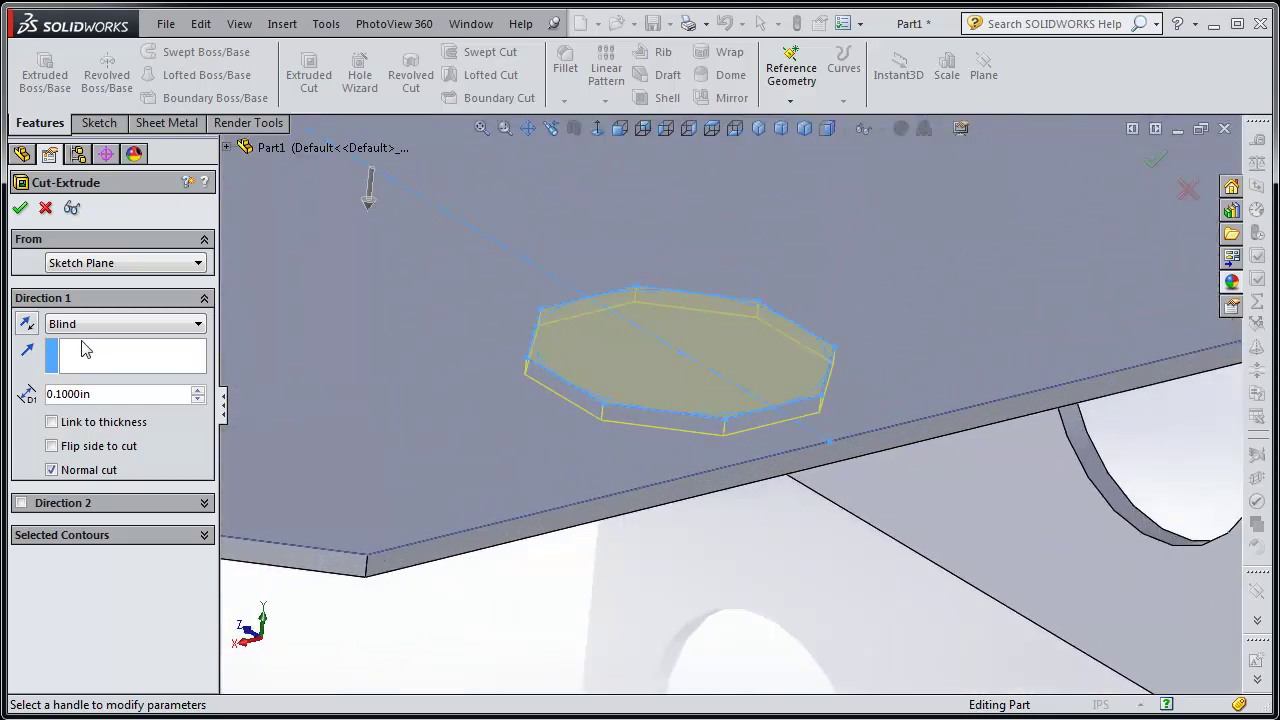
{"action": "left_click", "coordinate": [52, 422]}
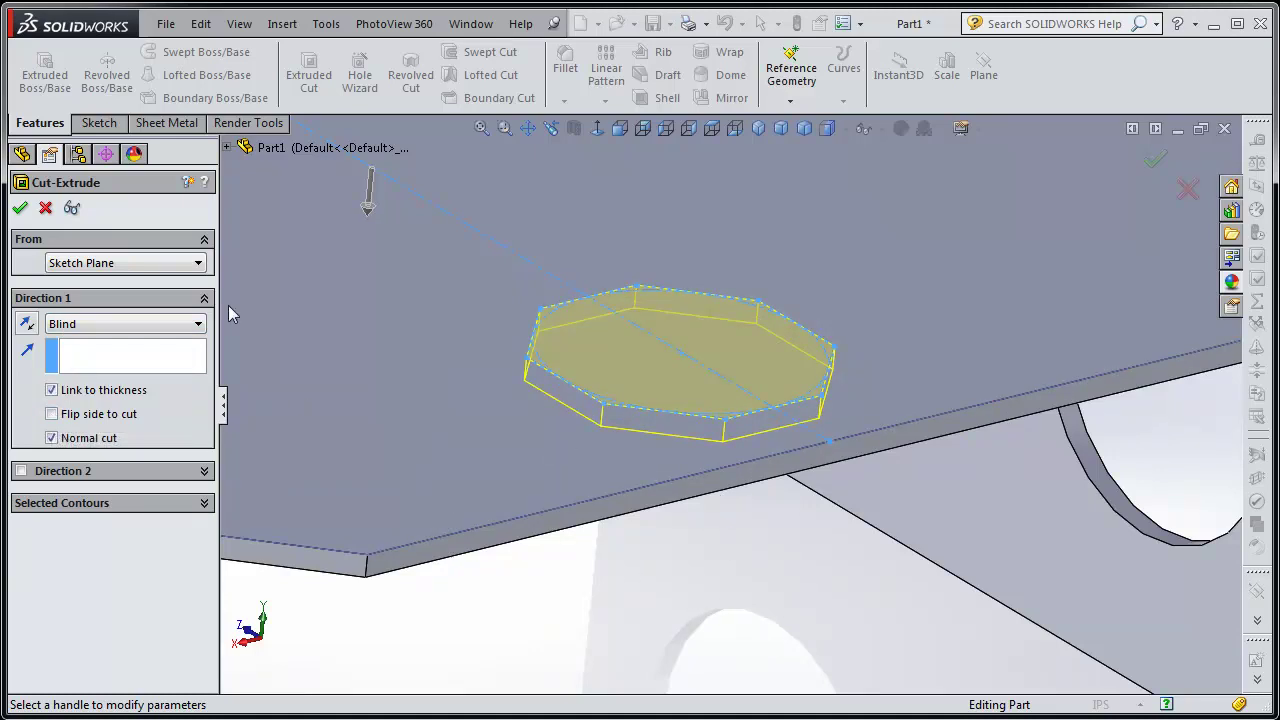
{"action": "left_click", "coordinate": [20, 209]}
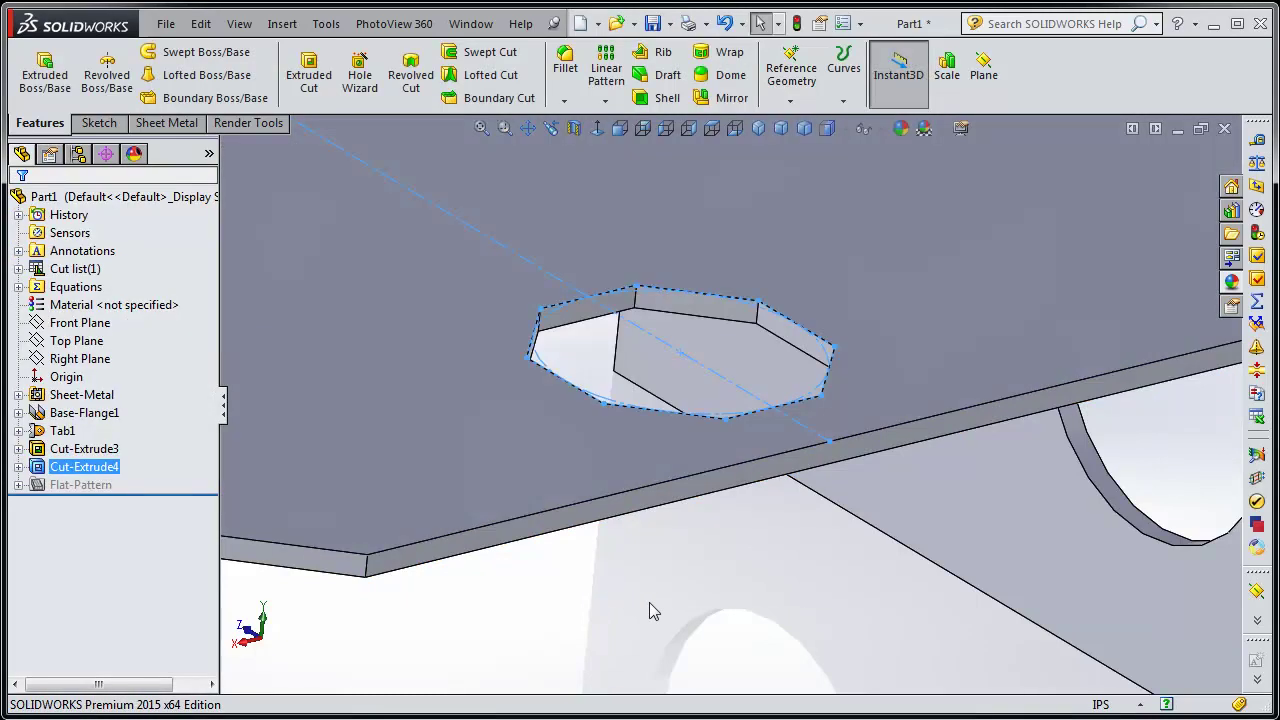
Flatten the sheet-metal part to check its flat pattern from the top, and return it to the folded isometric view.
{"action": "scroll", "coordinate": [649, 602], "scroll_direction": "up", "scroll_amount": 3}
{"action": "middle_click_drag", "start_coordinate": [649, 602], "coordinate": [770, 314]}
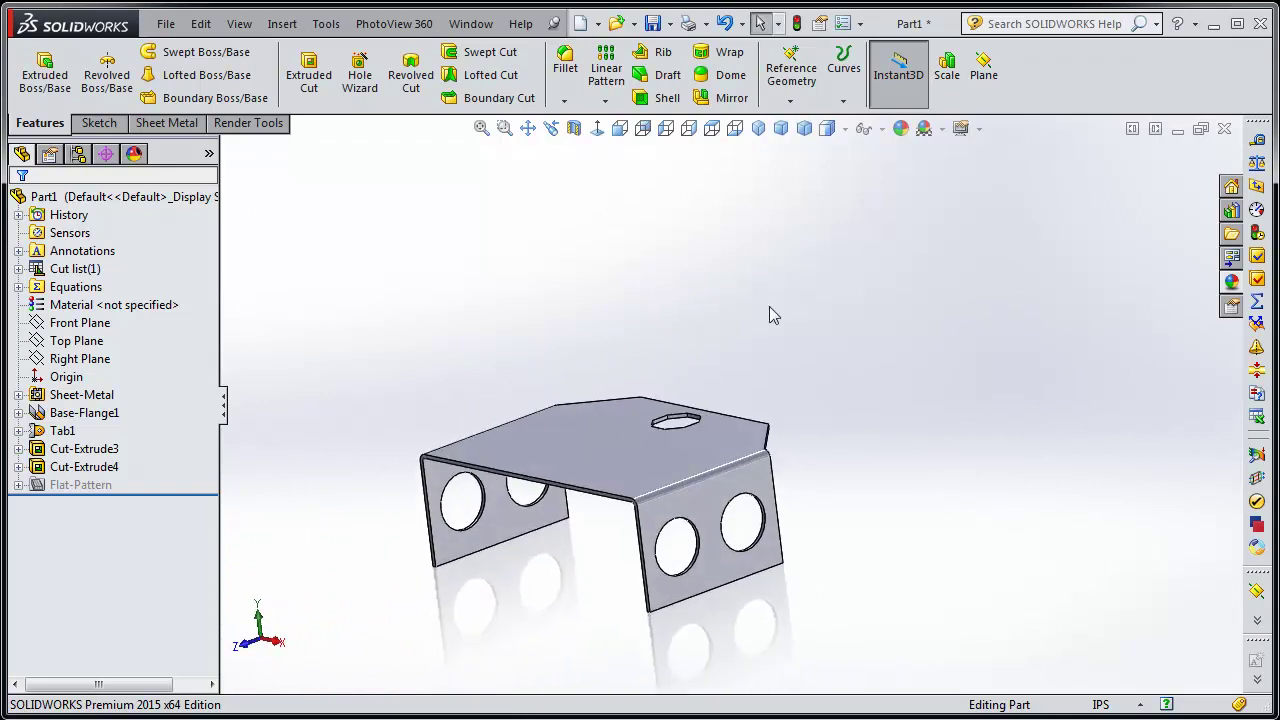
{"action": "left_click", "coordinate": [758, 128]}
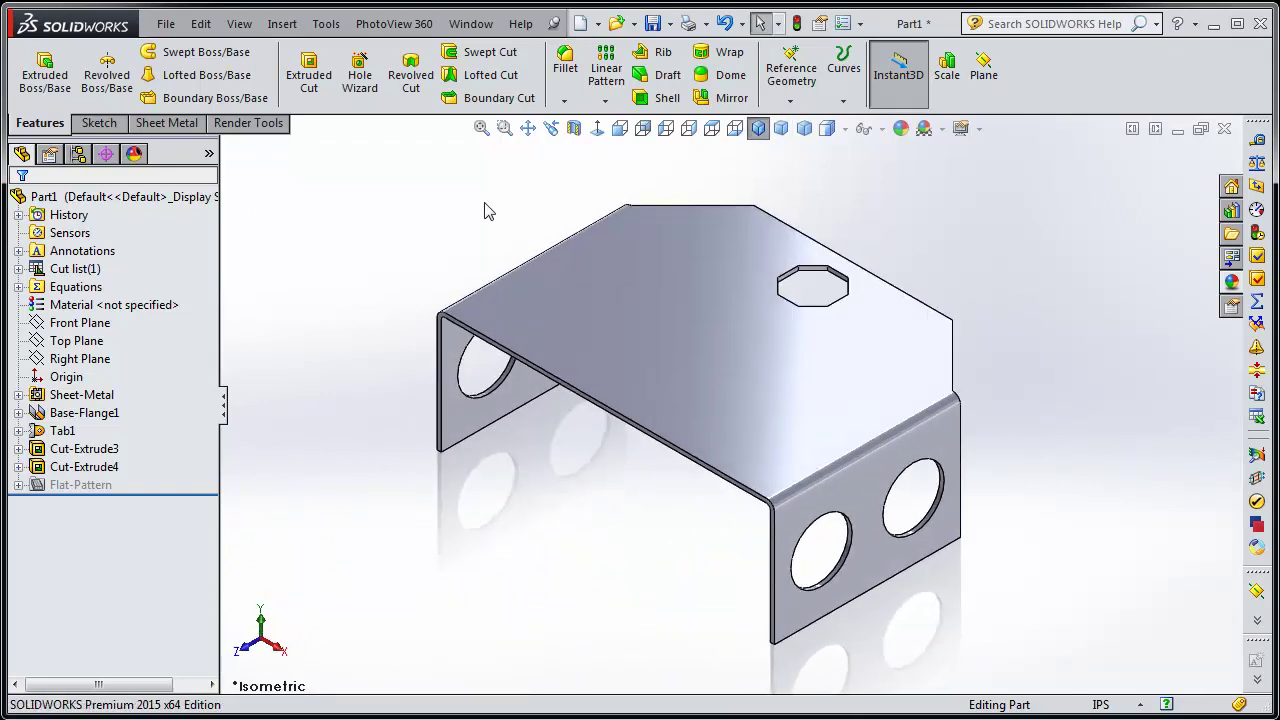
{"action": "left_click", "coordinate": [168, 124]}
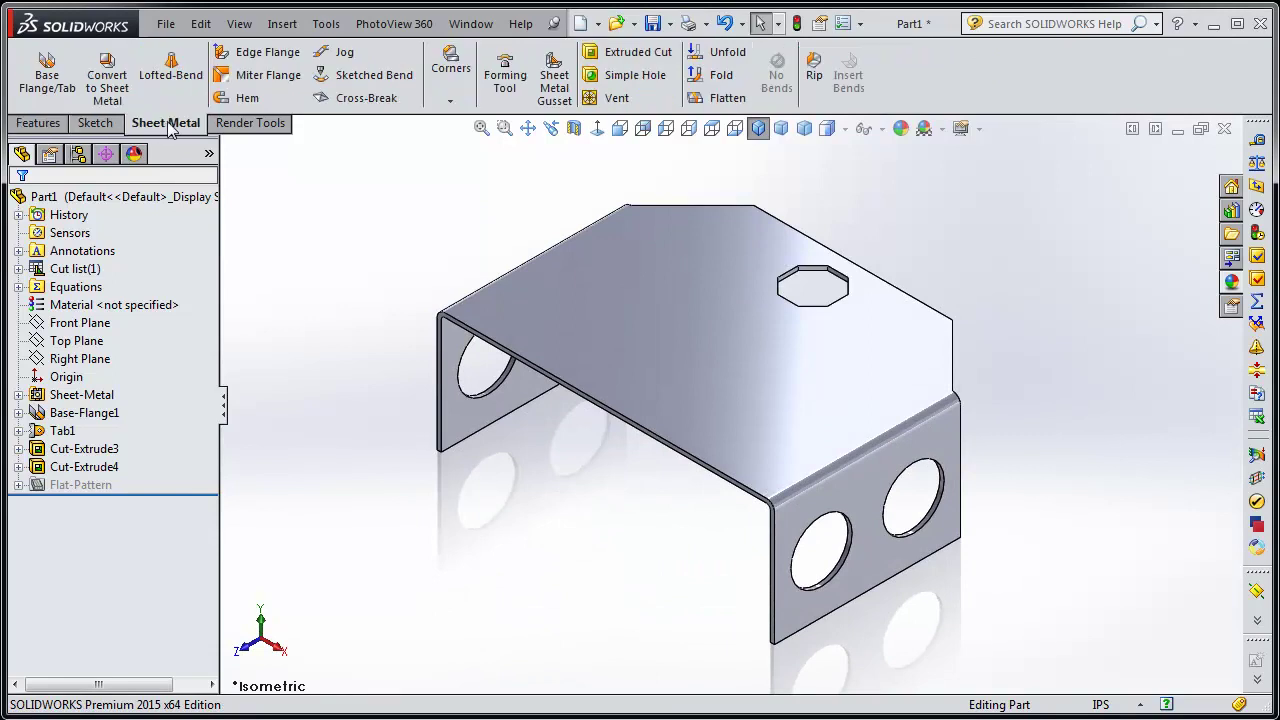
{"action": "left_click", "coordinate": [727, 98]}
{"action": "left_click", "coordinate": [712, 128]}
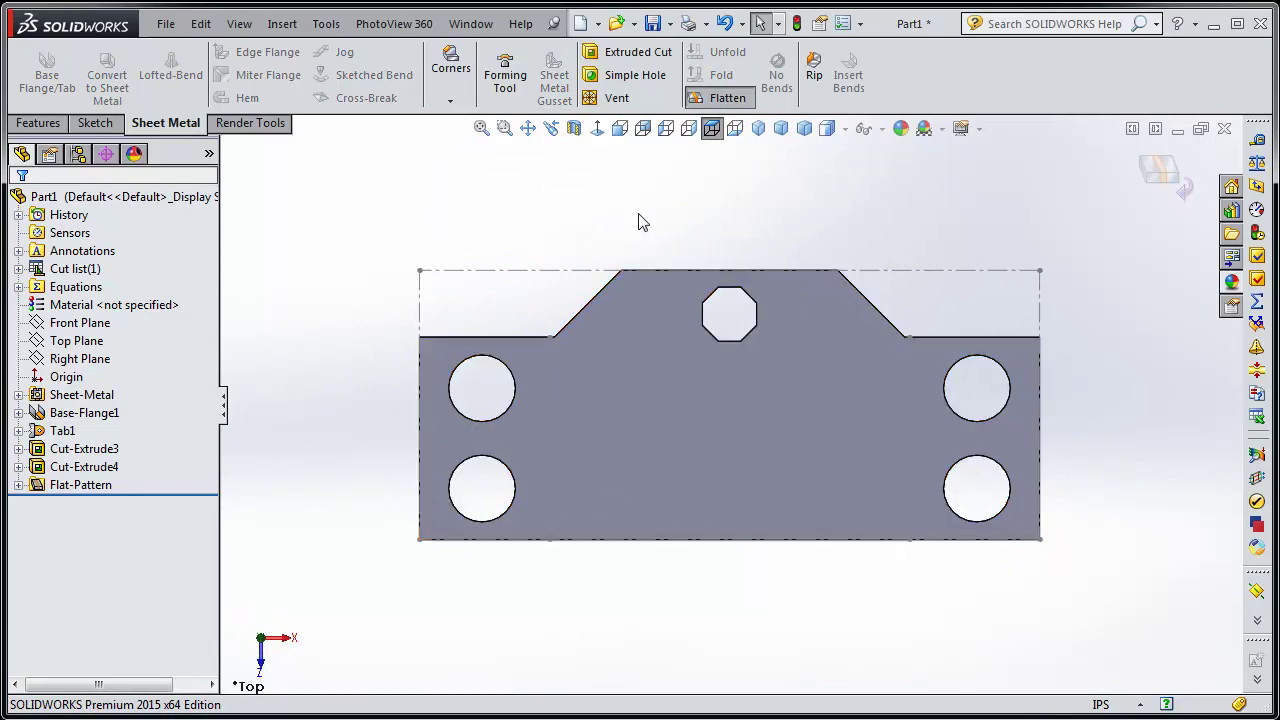
{"action": "left_click", "coordinate": [714, 100]}
{"action": "middle_click_drag", "start_coordinate": [517, 289], "coordinate": [490, 290]}
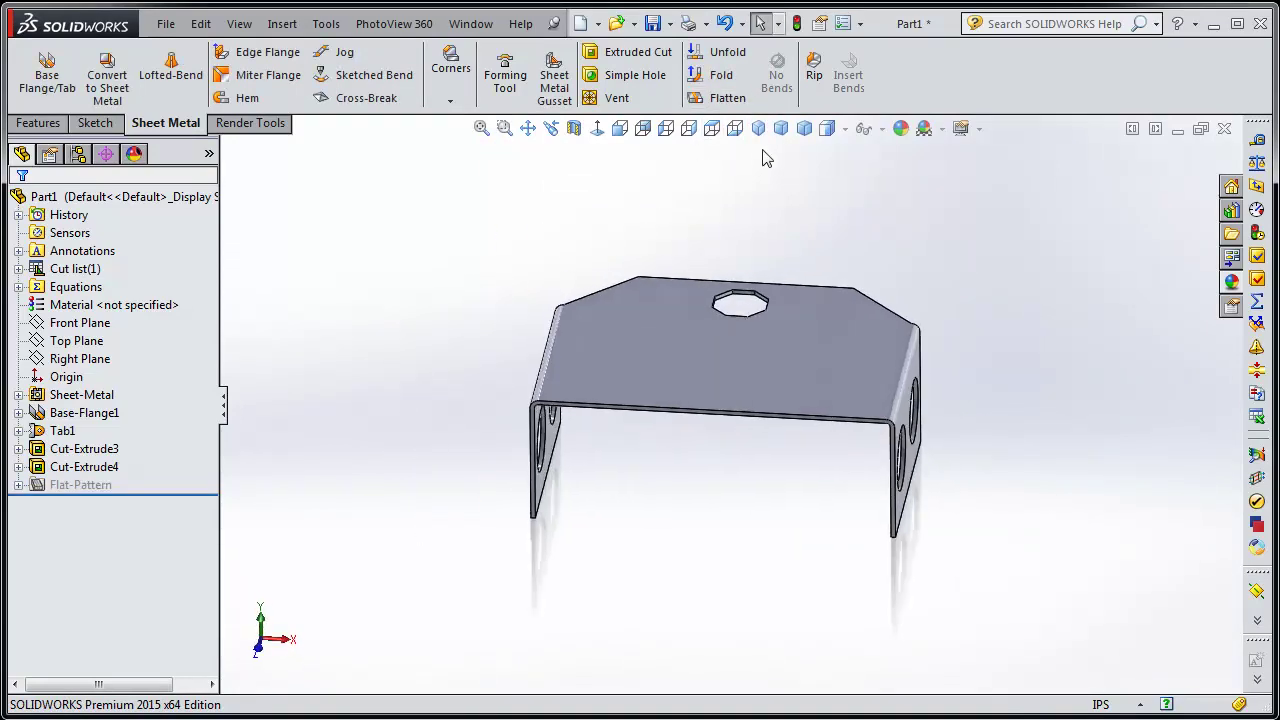
{"action": "left_click", "coordinate": [758, 128]}
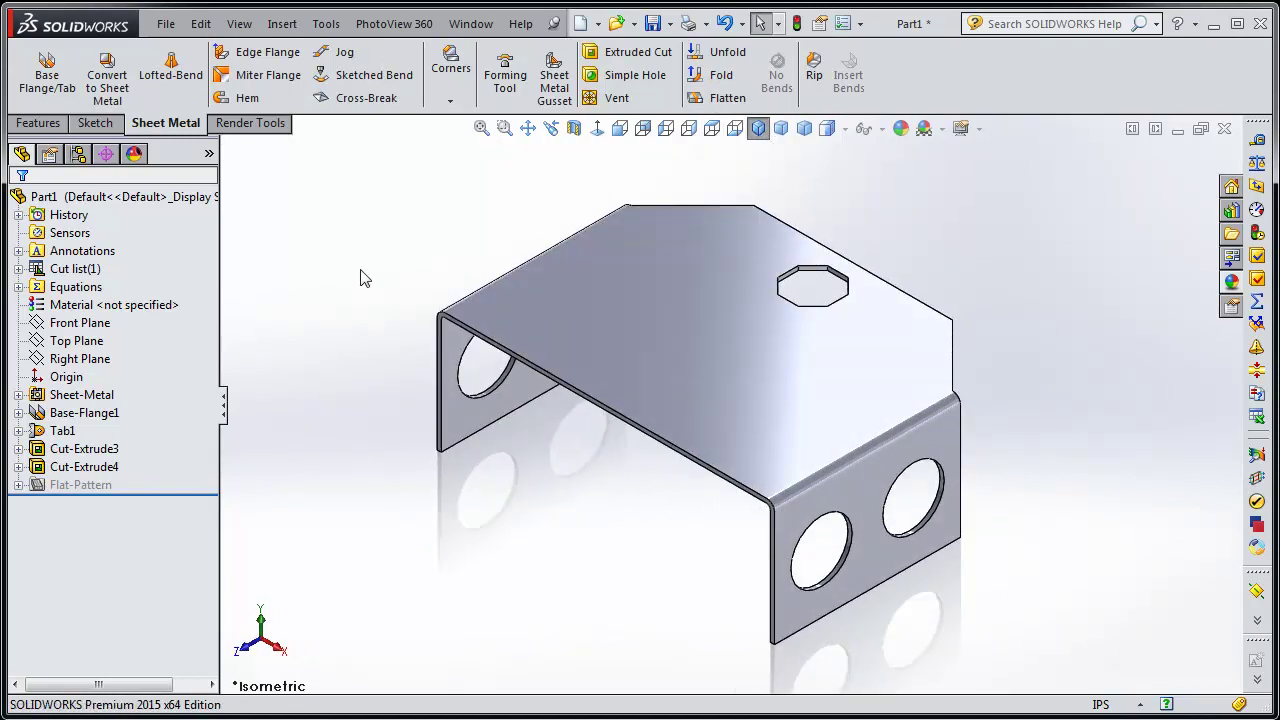
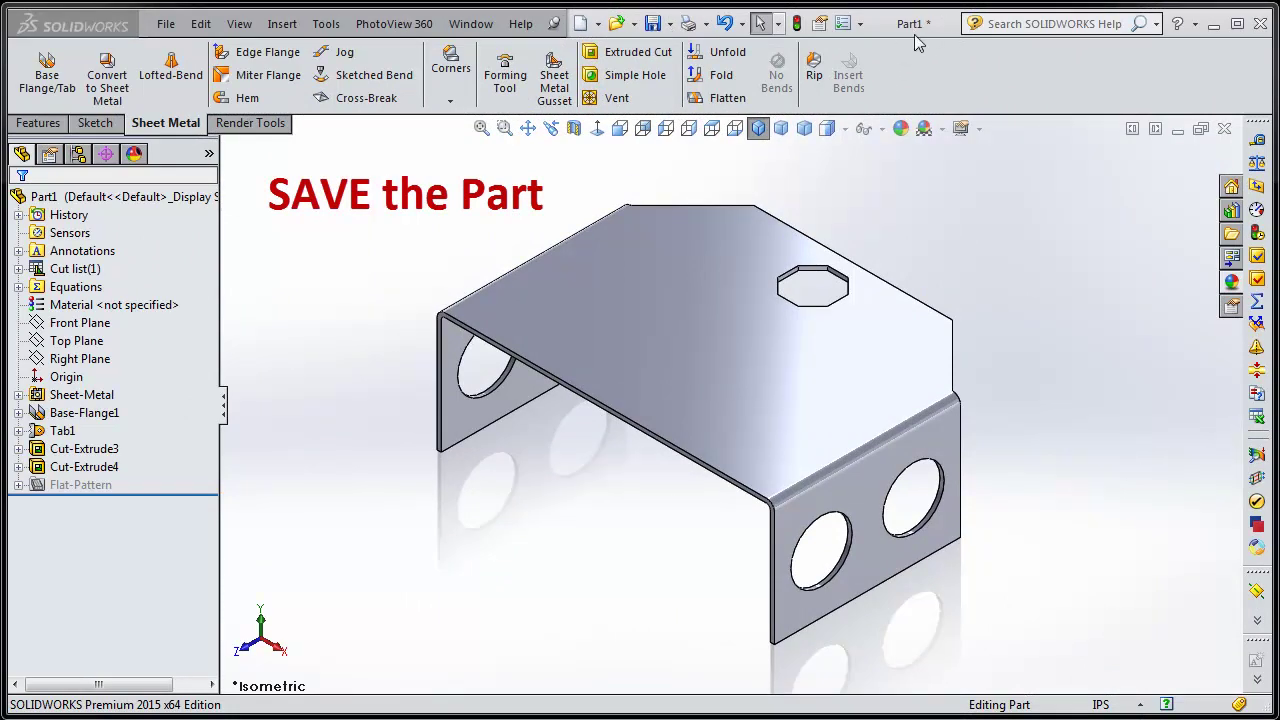
Save the part as TV Stand in the SW2015-007 Sheet Metal folder.
{"action": "left_click", "coordinate": [653, 26]}
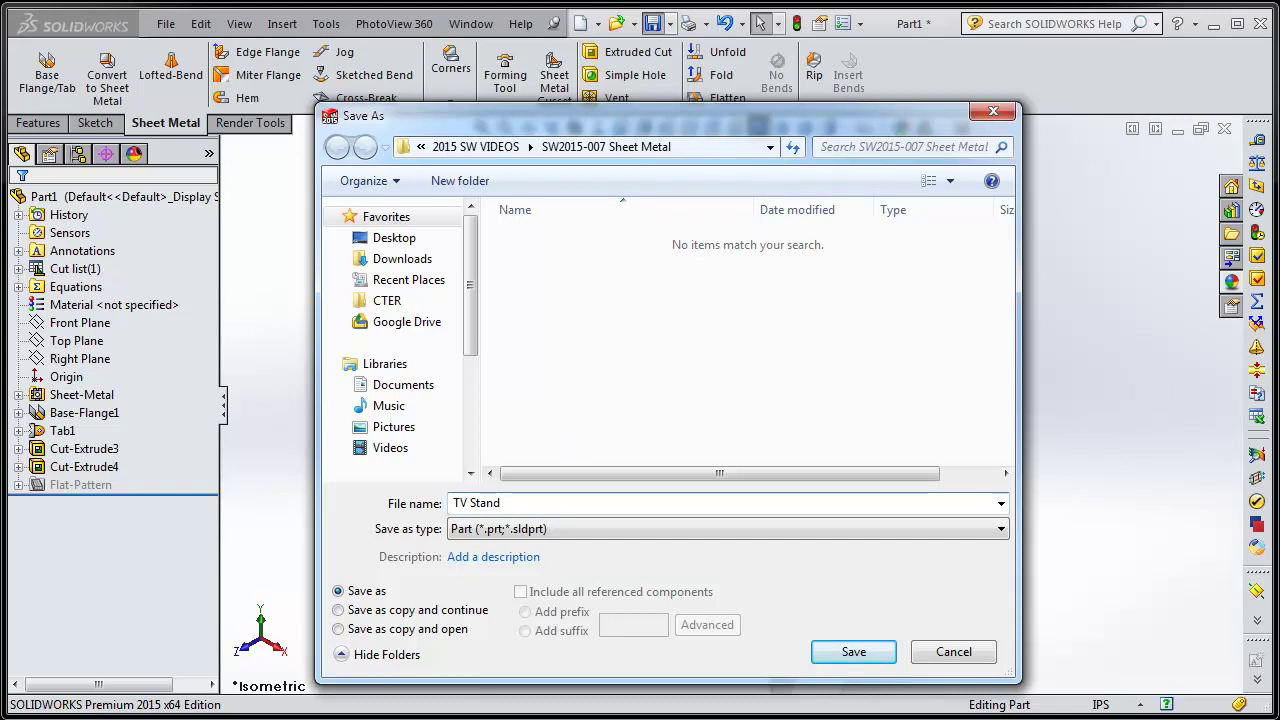
{"action": "left_click", "coordinate": [853, 652]}
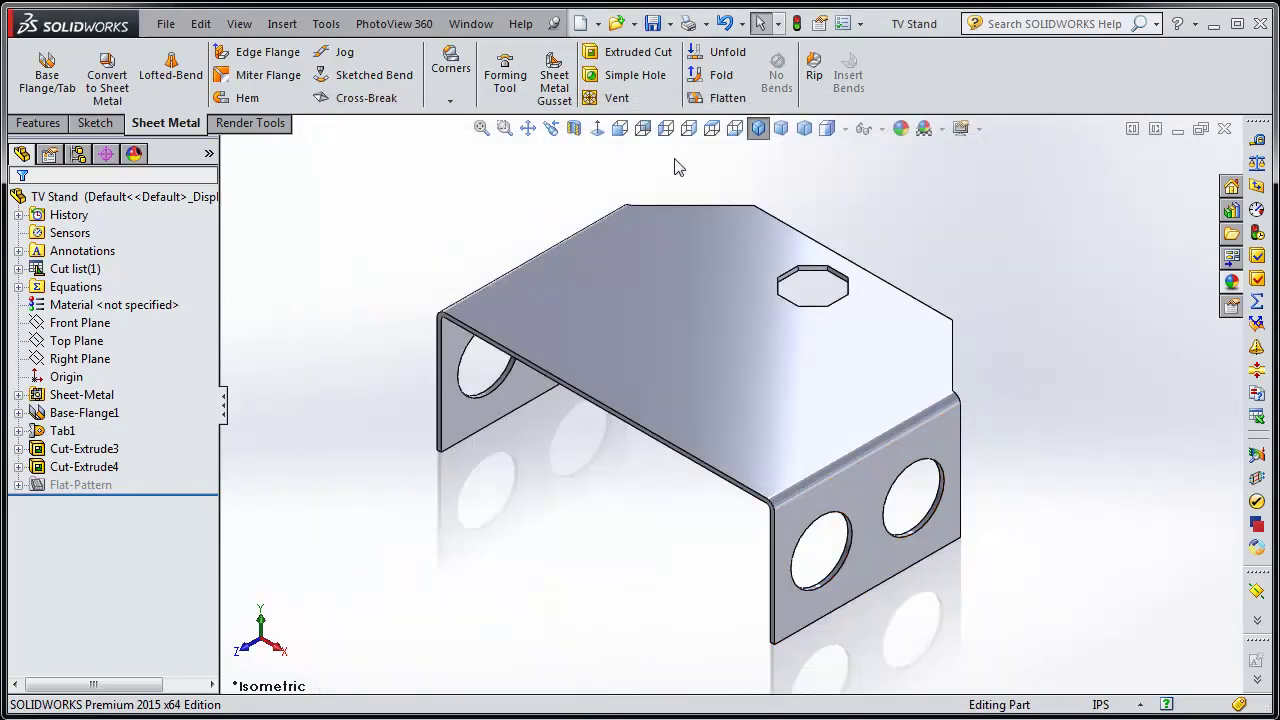
Start an edge flange on the lower edges of both side legs, pointing inward and about 1.66 in long.
{"action": "middle_click_drag", "start_coordinate": [552, 596], "coordinate": [687, 514]}
{"action": "middle_click_drag", "start_coordinate": [926, 449], "coordinate": [722, 531]}
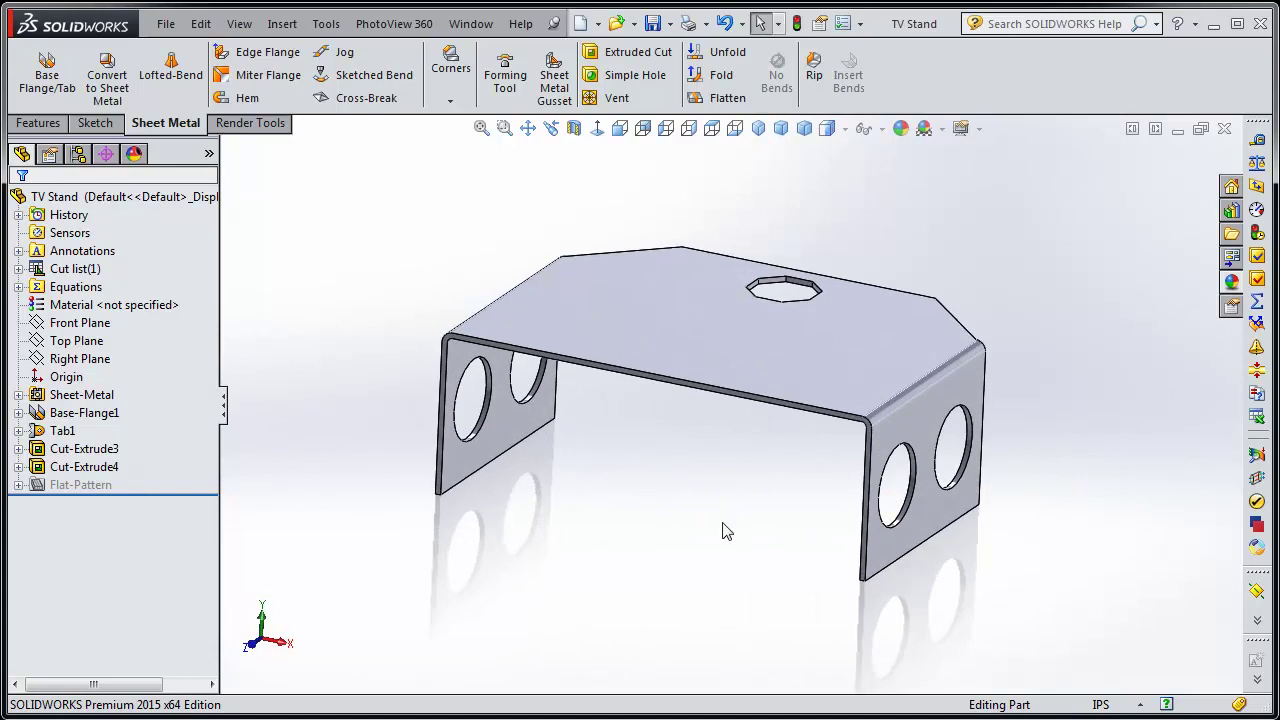
{"action": "left_click", "coordinate": [260, 56]}
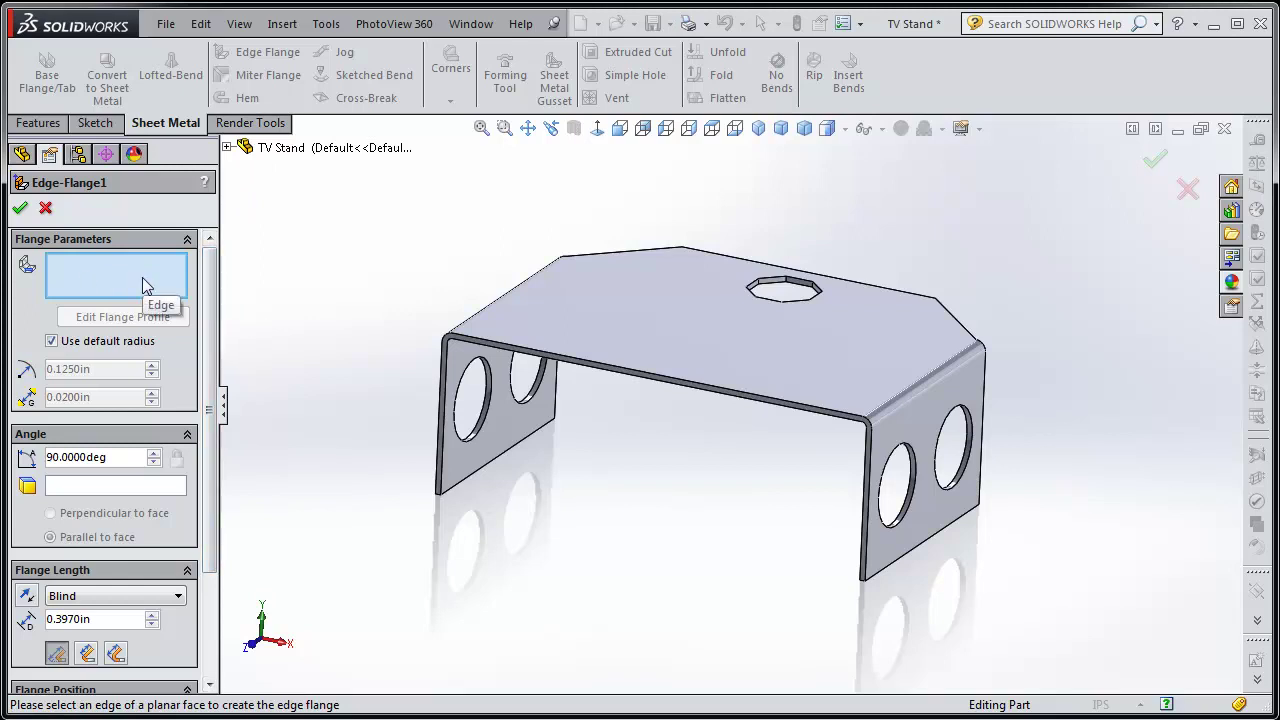
{"action": "left_click_drag", "start_coordinate": [209, 370], "coordinate": [224, 469]}
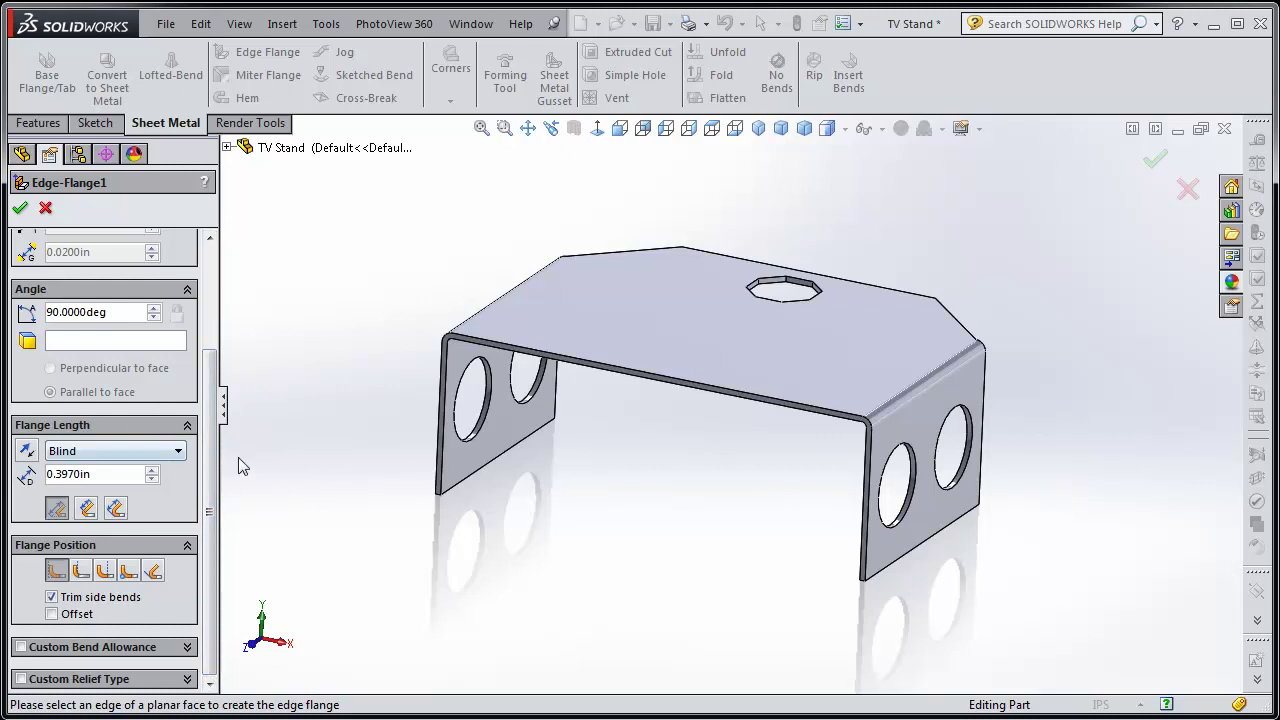
{"action": "left_click_drag", "start_coordinate": [209, 480], "coordinate": [209, 375]}
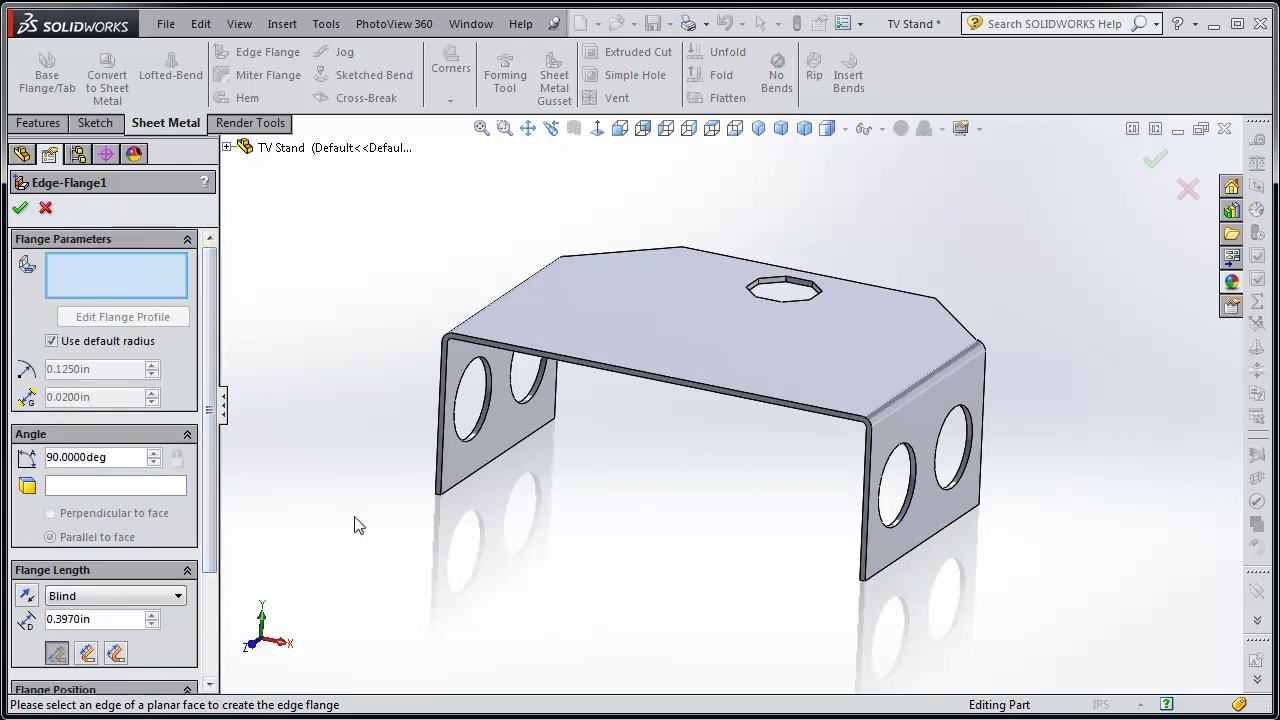
{"action": "left_click", "coordinate": [458, 492]}
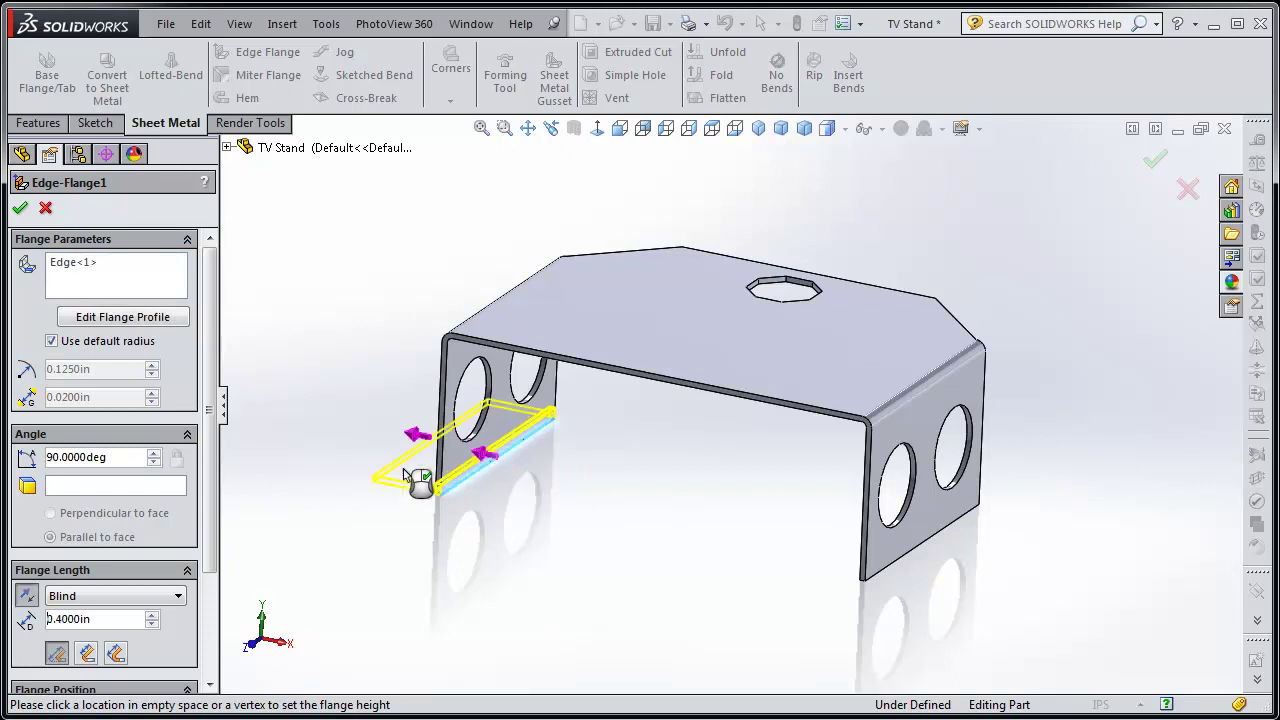
{"action": "left_click", "coordinate": [562, 482]}
{"action": "middle_click_drag", "start_coordinate": [617, 566], "coordinate": [806, 555]}
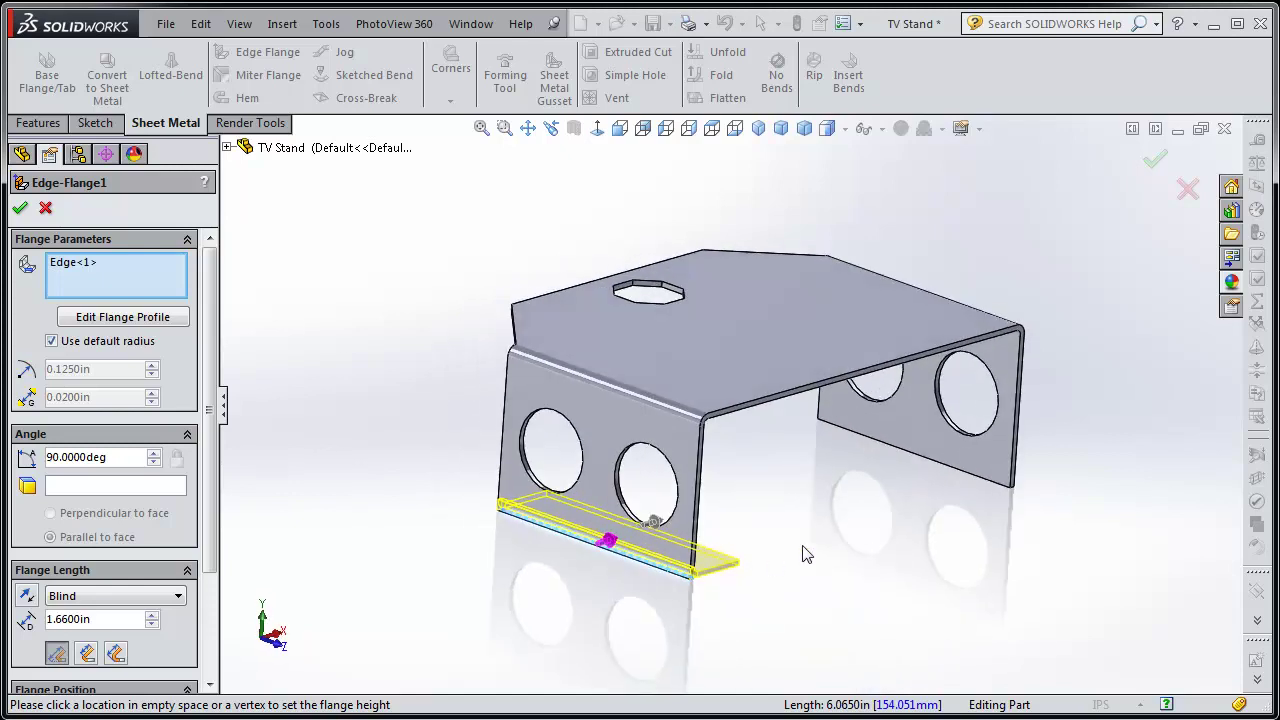
{"action": "left_click", "coordinate": [932, 470]}
{"action": "middle_click_drag", "start_coordinate": [826, 628], "coordinate": [708, 592]}
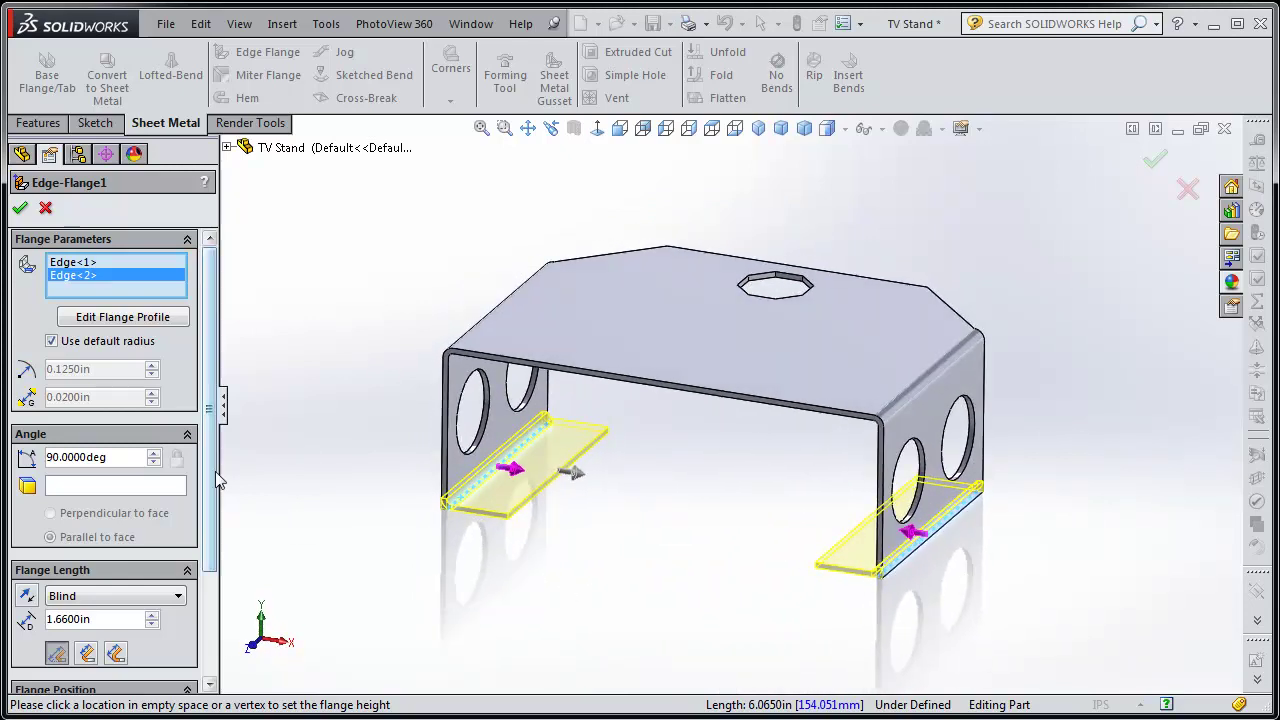
Set the flange length to 1 in, measured from the outer virtual sharp, and create both edge flanges.
{"action": "left_click_drag", "start_coordinate": [213, 472], "coordinate": [224, 594]}
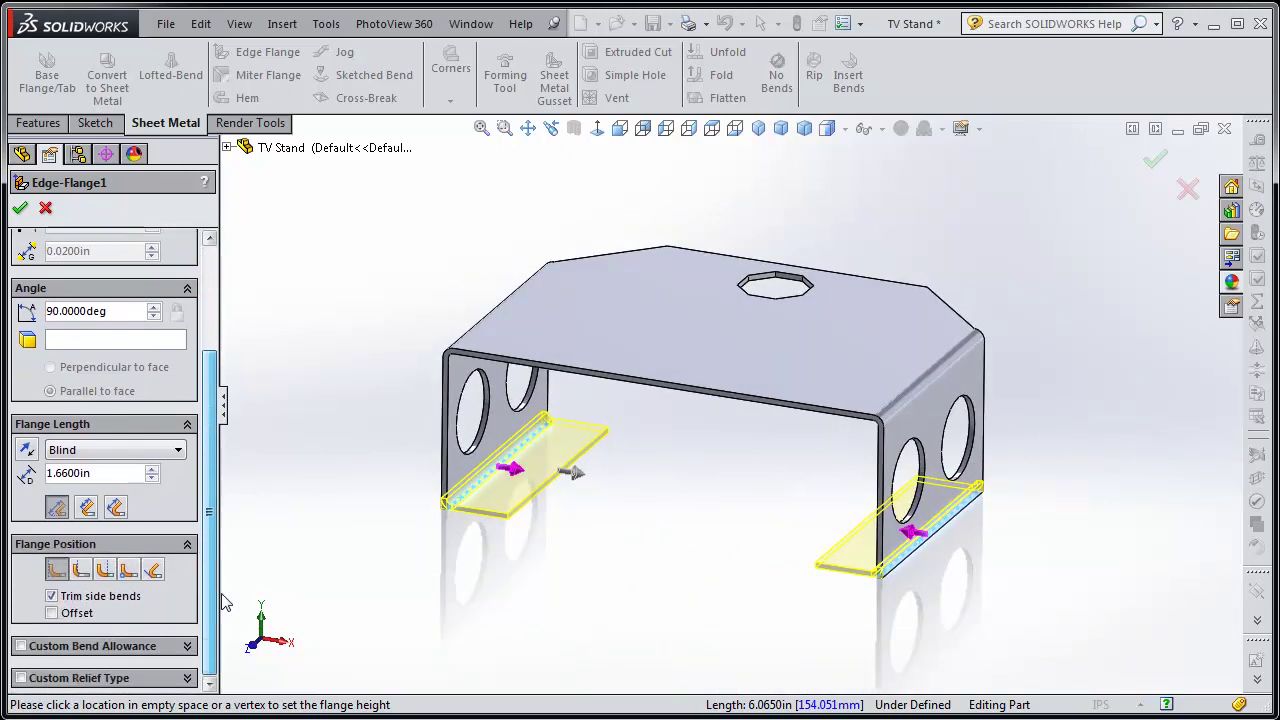
{"action": "left_click_drag", "start_coordinate": [115, 477], "coordinate": [41, 477]}
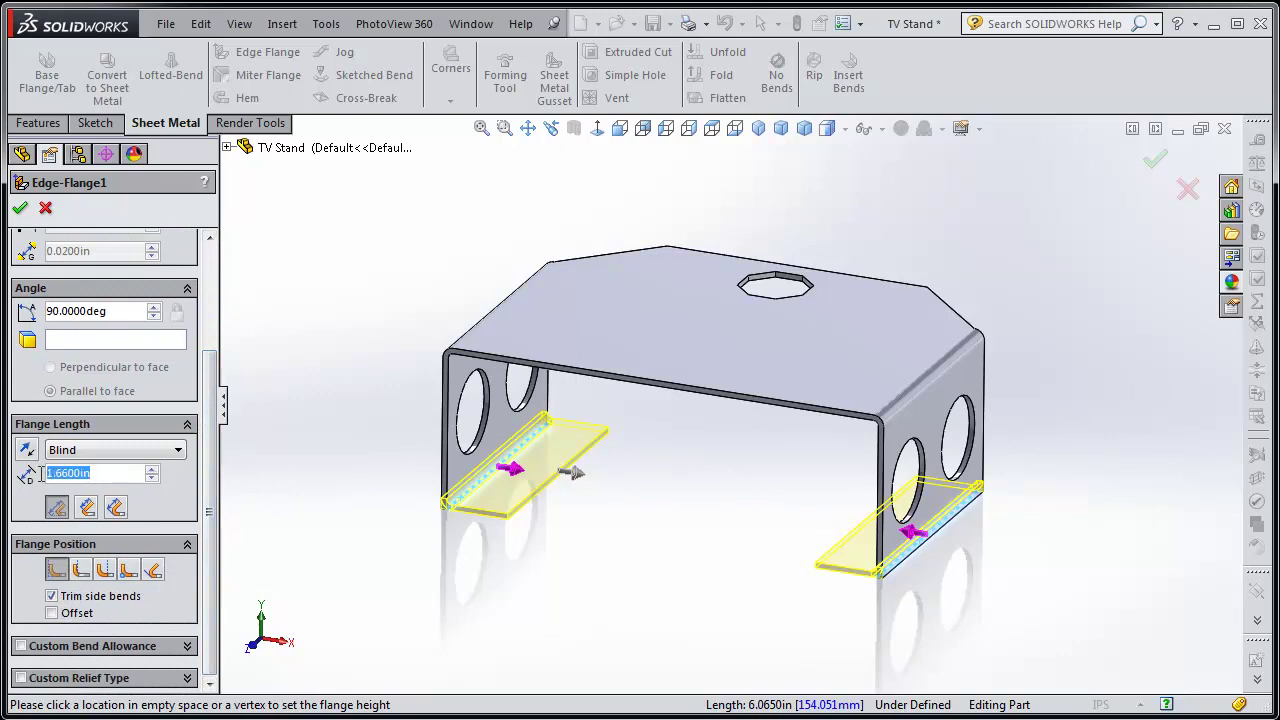
{"action": "type", "text": "1"}
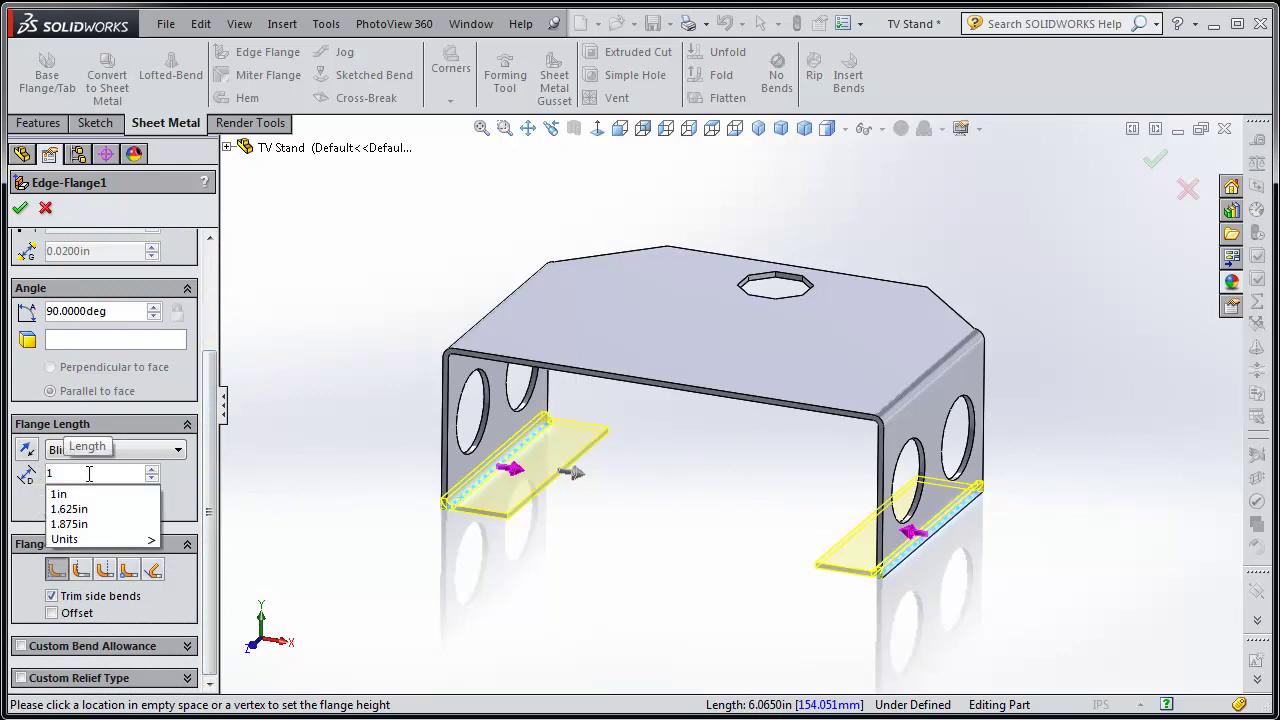
{"action": "key", "text": "Return"}
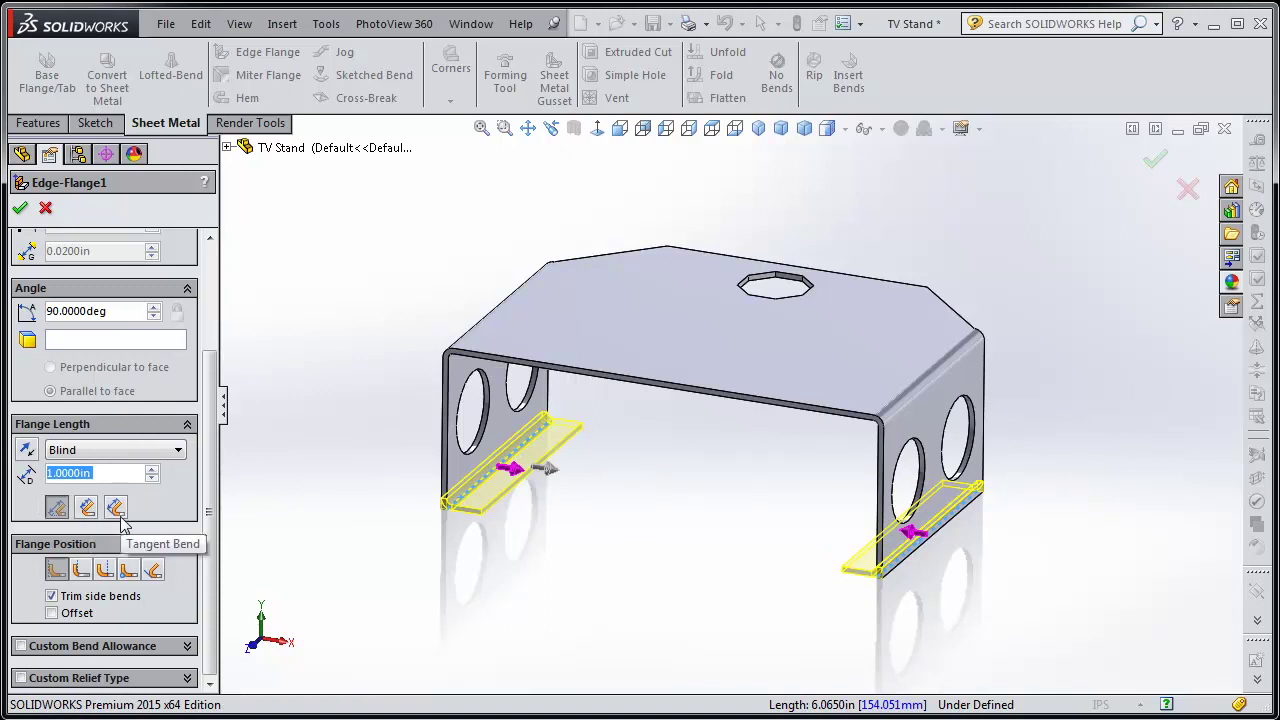
{"action": "left_click", "coordinate": [58, 510]}
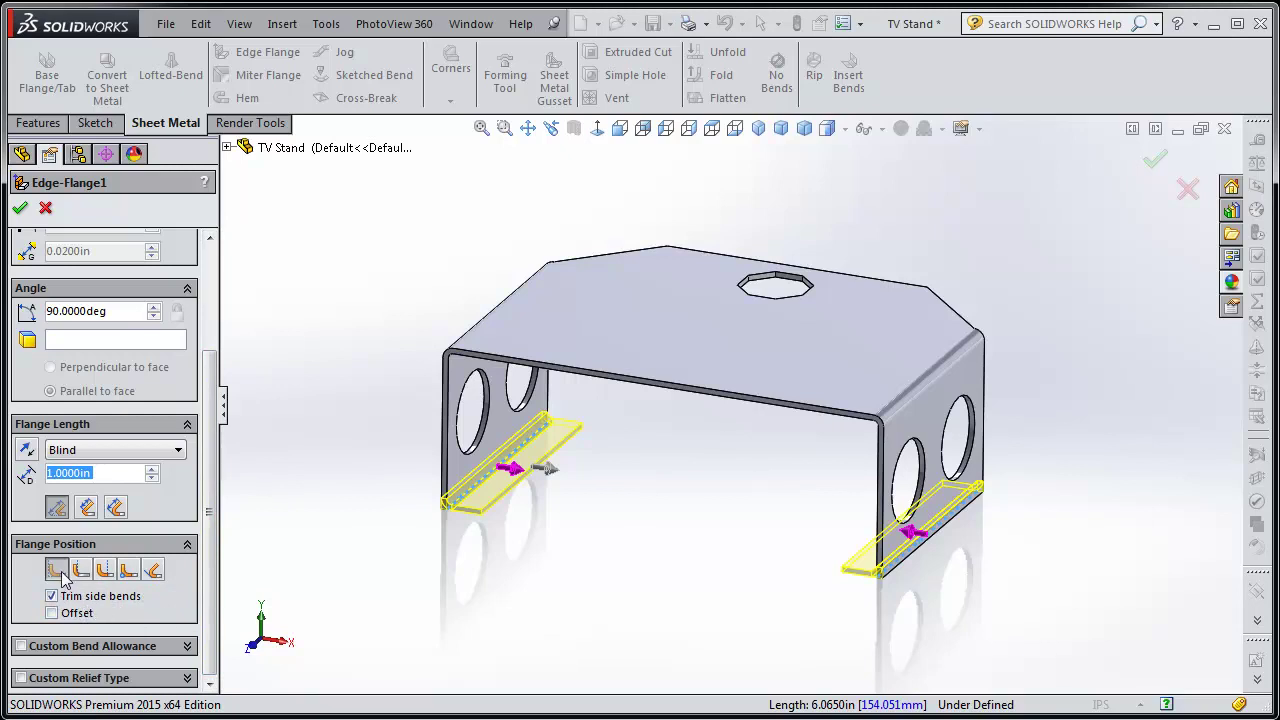
{"action": "middle_click_drag", "start_coordinate": [305, 514], "coordinate": [788, 390]}
{"action": "middle_click_drag", "start_coordinate": [603, 585], "coordinate": [533, 548]}
{"action": "middle_click_drag", "start_coordinate": [595, 354], "coordinate": [580, 549]}
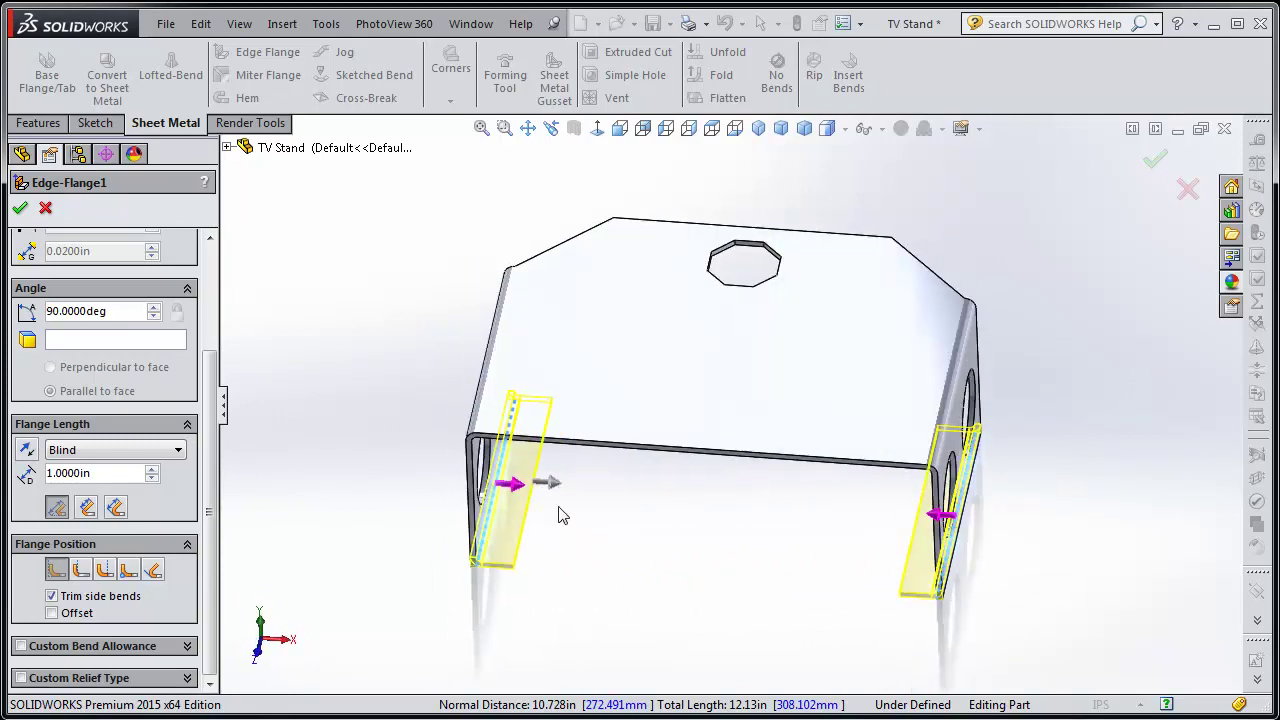
{"action": "middle_click_drag", "start_coordinate": [675, 624], "coordinate": [714, 414]}
{"action": "scroll", "coordinate": [718, 416], "scroll_direction": "down", "scroll_amount": 2}
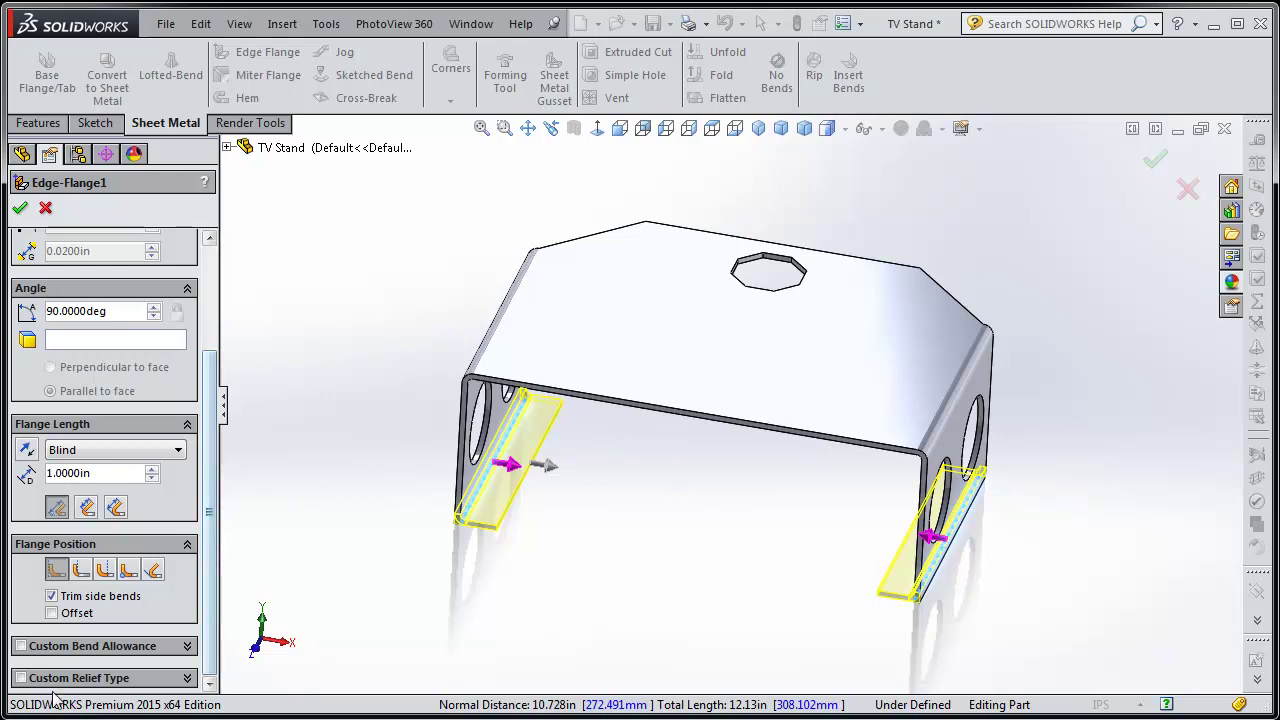
{"action": "left_click", "coordinate": [22, 212]}
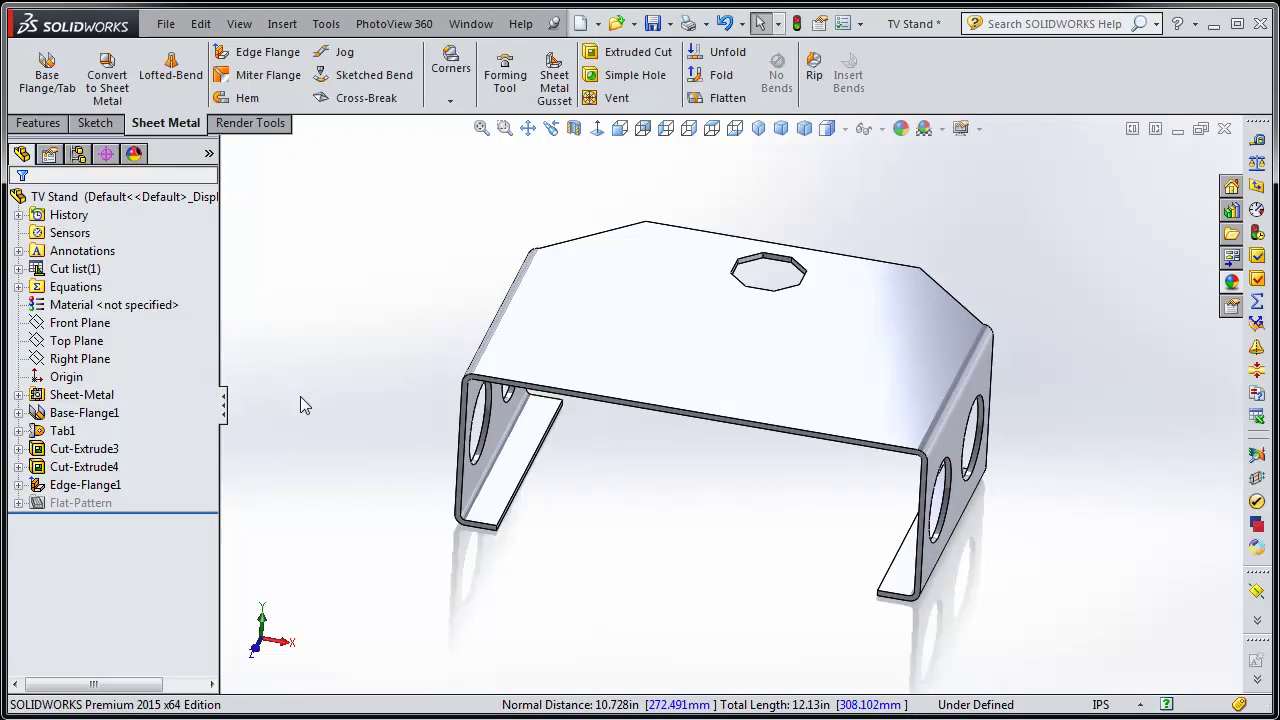
{"action": "mouse_move", "coordinate": [395, 640]}
{"action": "middle_mouse_down"}
{"action": "mouse_move", "coordinate": [443, 200]}
{"action": "mouse_move", "coordinate": [351, 617]}
{"action": "mouse_move", "coordinate": [390, 617]}
{"action": "middle_mouse_up"}
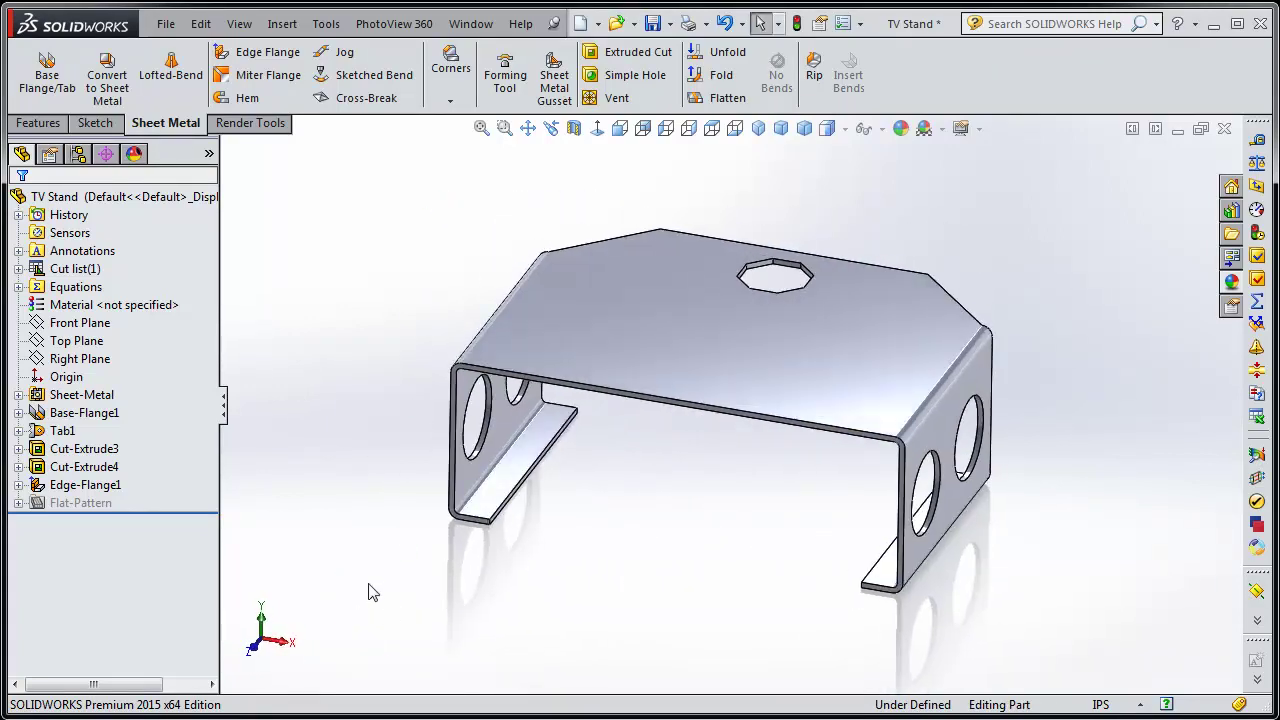
Delete the existing edge flange feature from both side legs of the stand.
{"action": "right_click", "coordinate": [82, 485]}
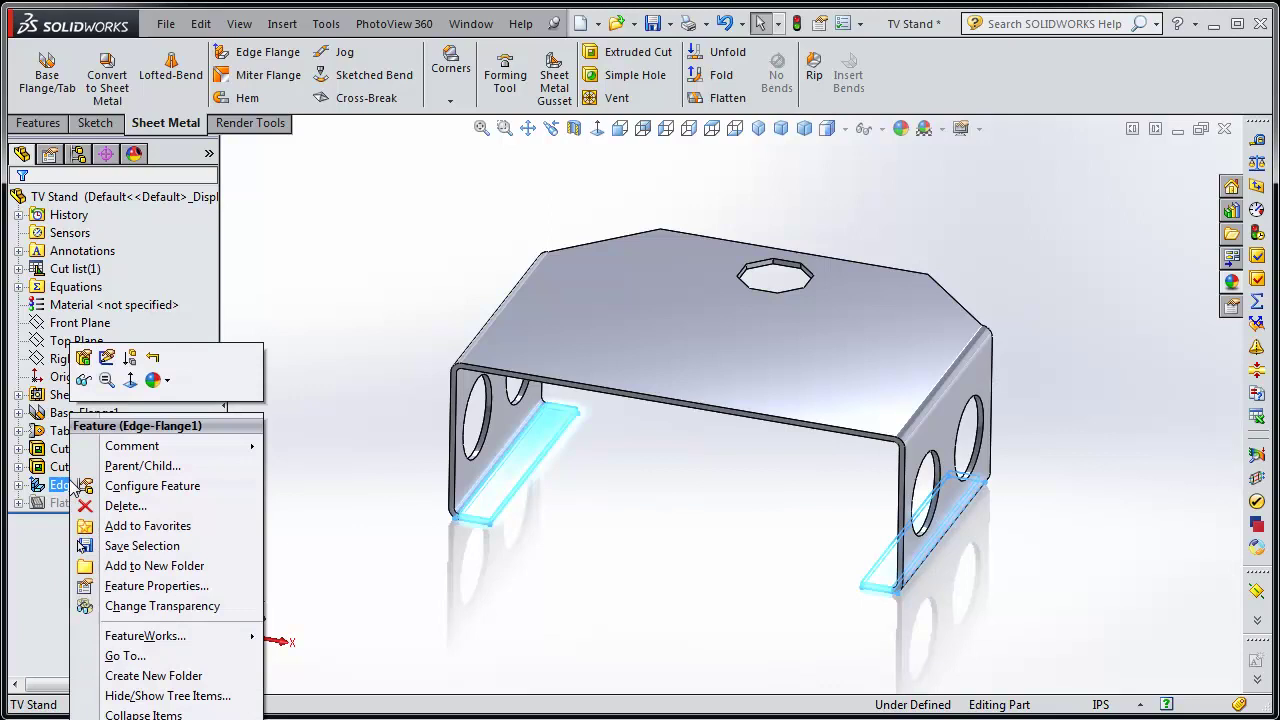
{"action": "left_click", "coordinate": [133, 508]}
{"action": "left_click", "coordinate": [503, 83]}
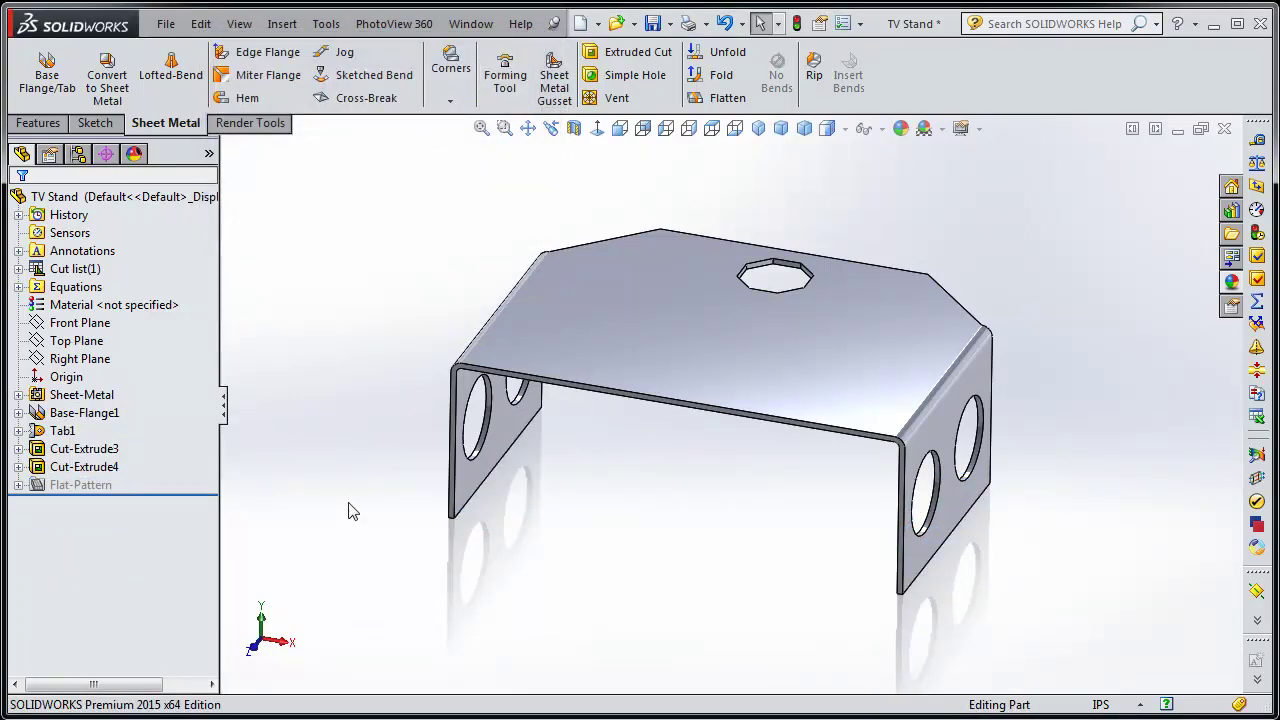
{"action": "left_click", "coordinate": [38, 122]}
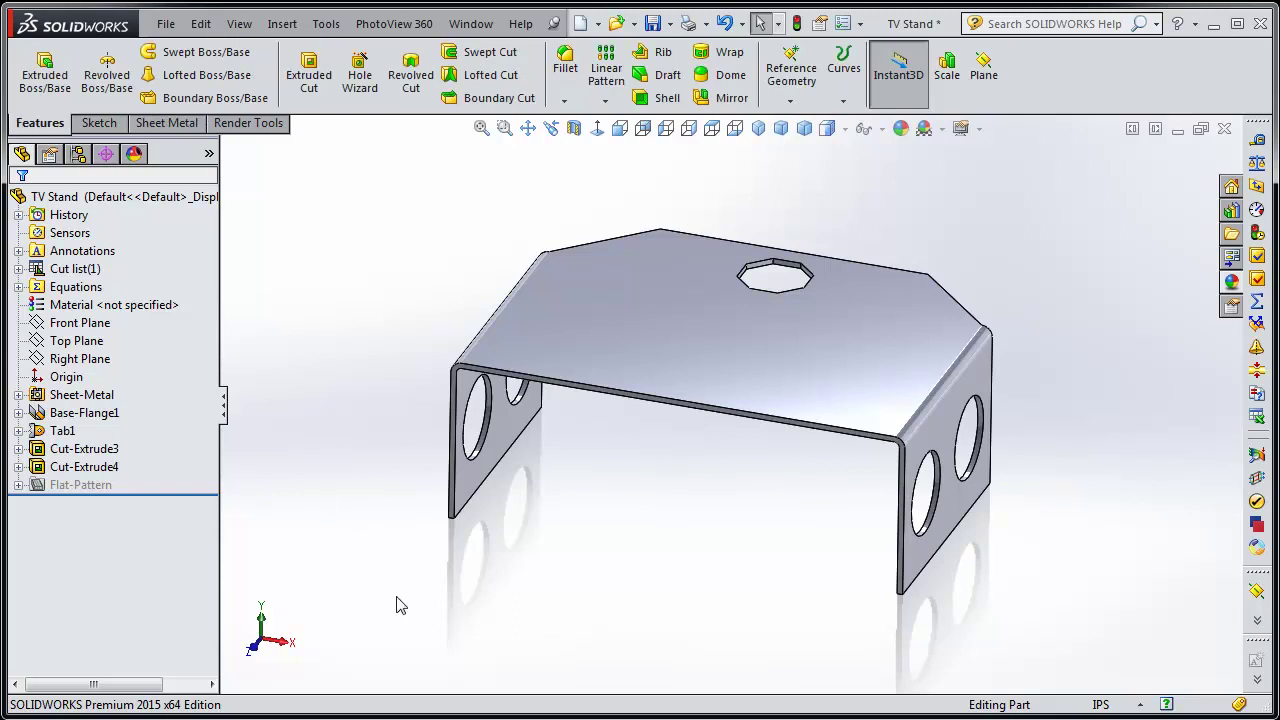
{"action": "left_click", "coordinate": [158, 124]}
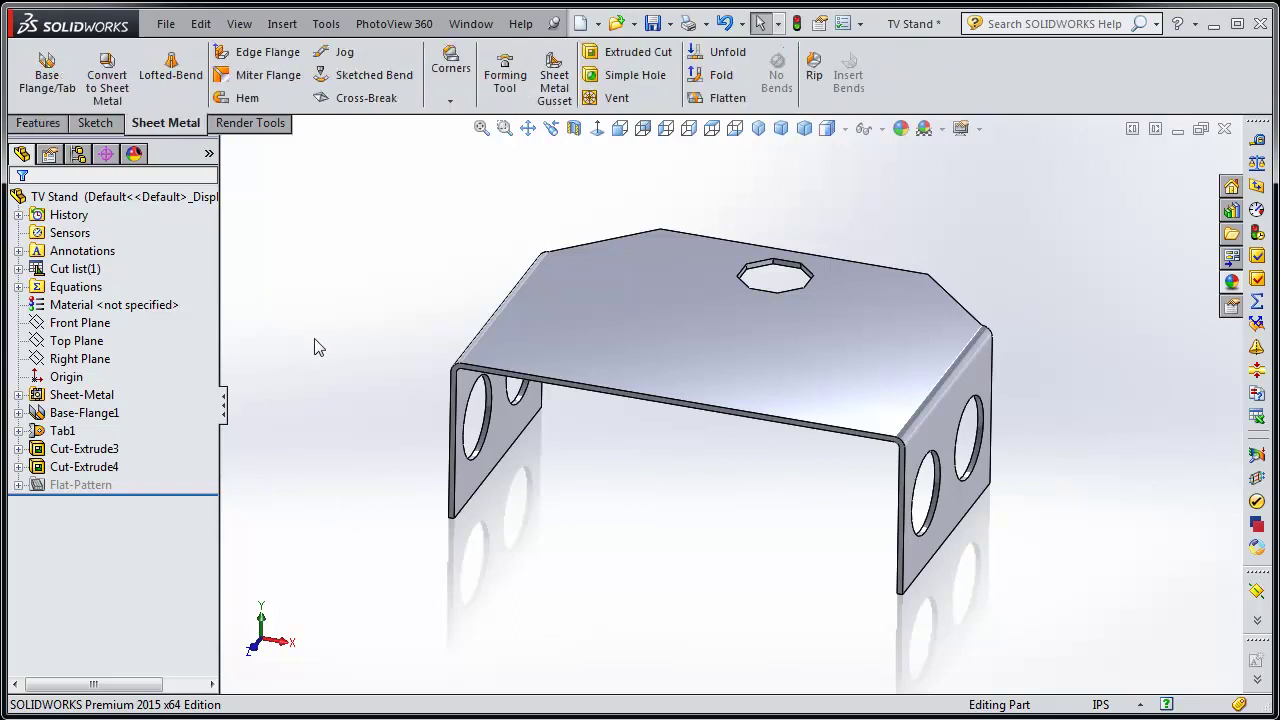
Create inward edge flanges 1 in long on the lower edges of both side legs, and save the part.
{"action": "left_click", "coordinate": [267, 56]}
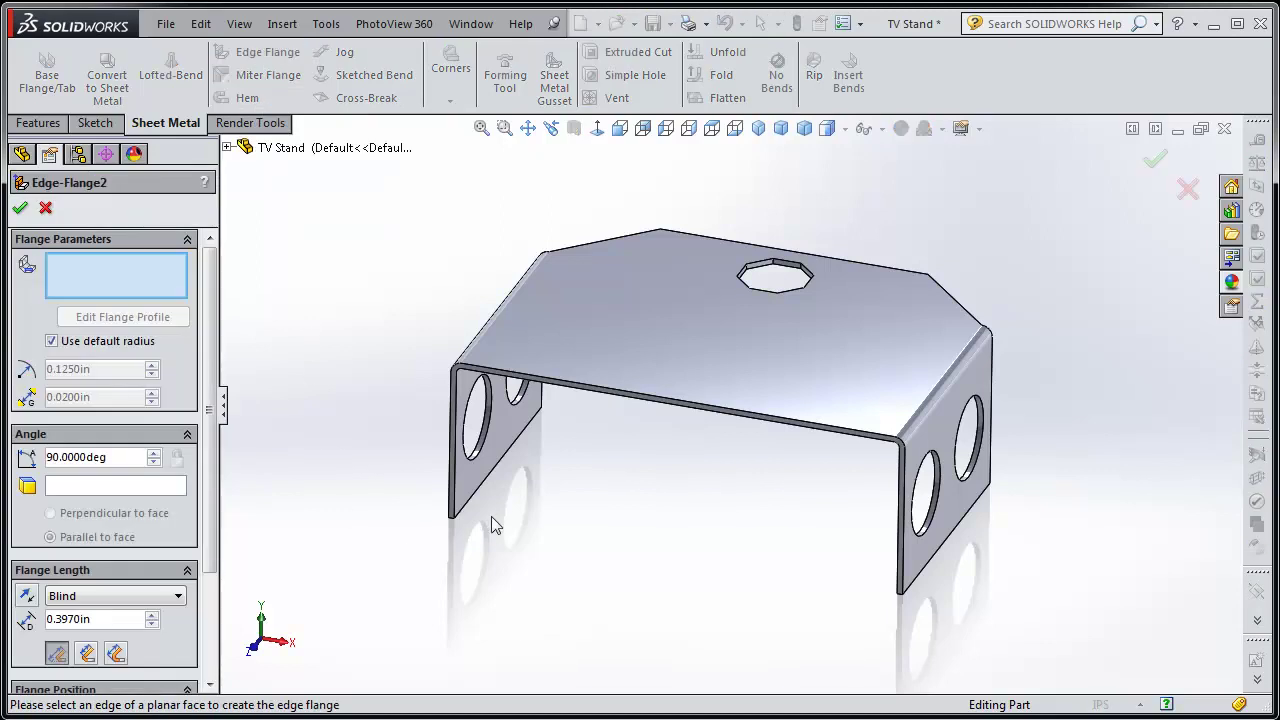
{"action": "left_click", "coordinate": [479, 510]}
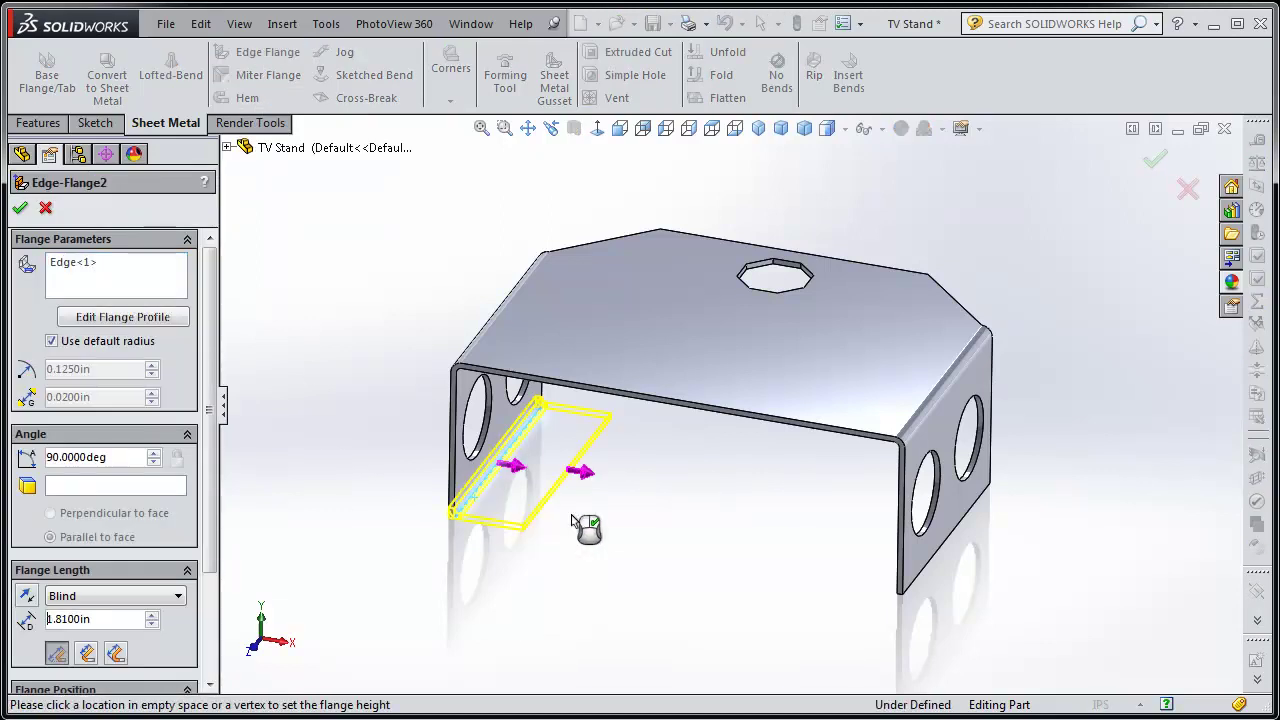
{"action": "middle_click_drag", "start_coordinate": [714, 600], "coordinate": [336, 653]}
{"action": "left_click", "coordinate": [940, 484]}
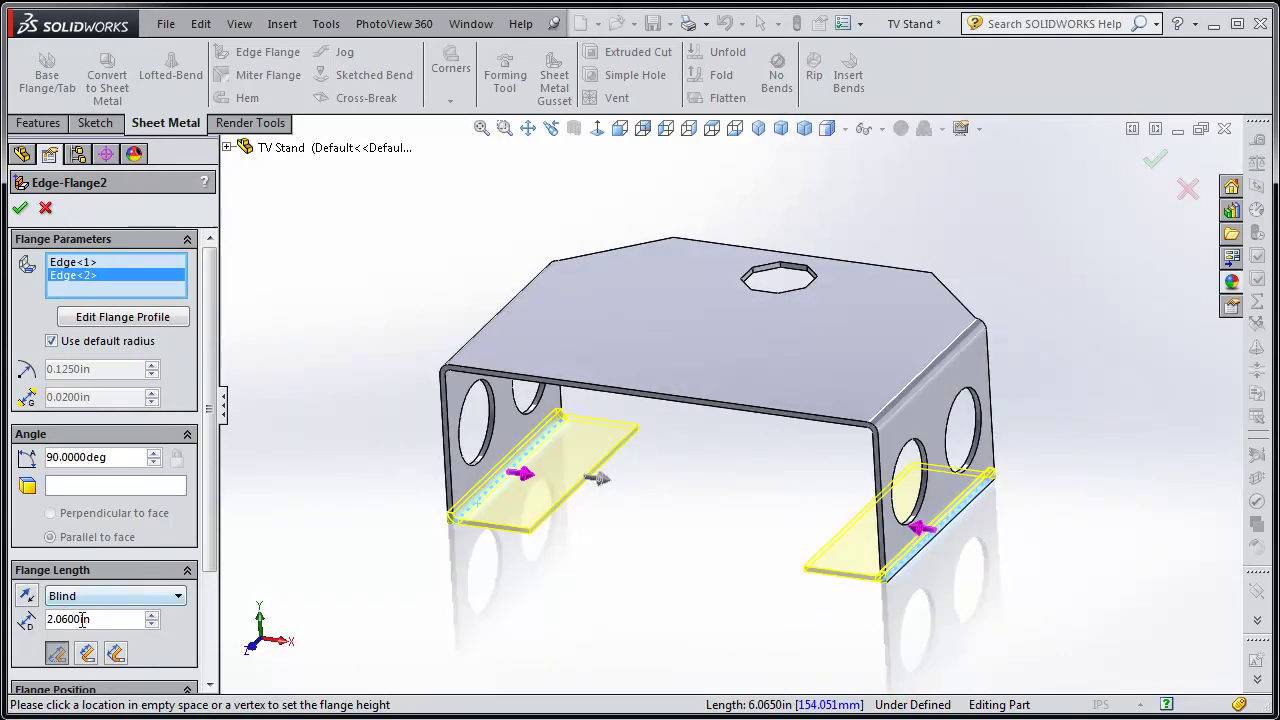
{"action": "type", "text": "1"}
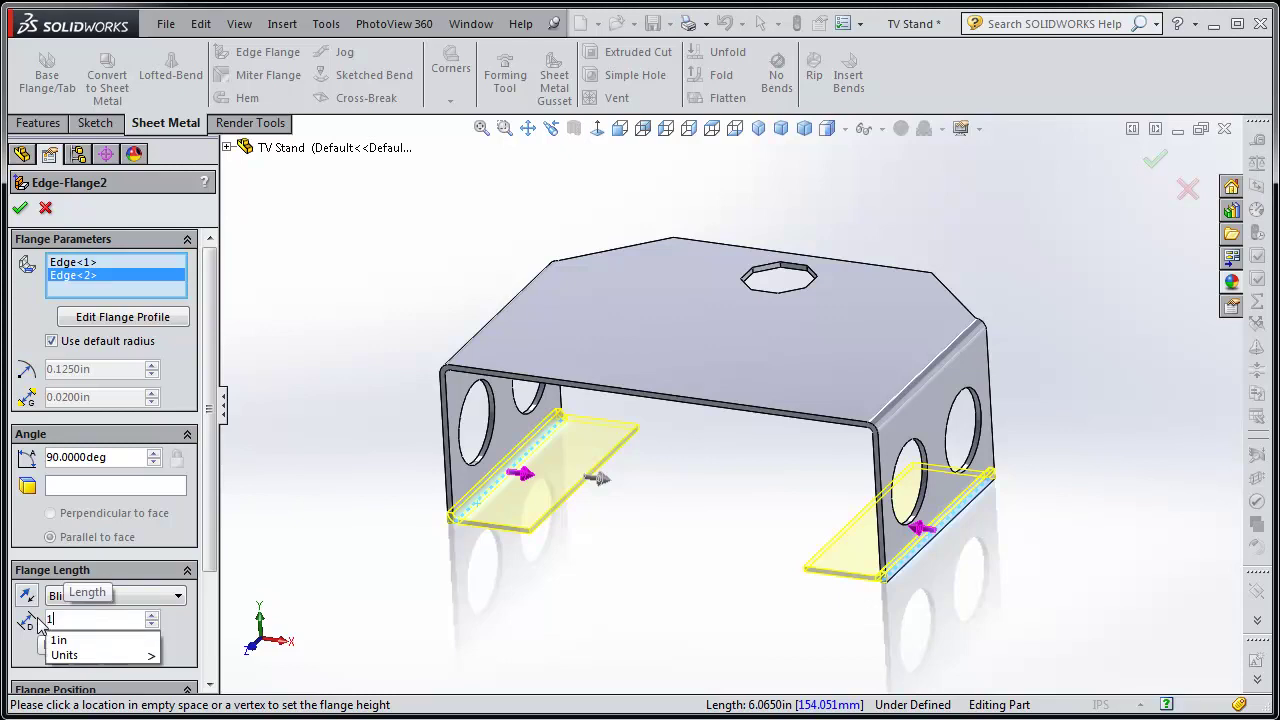
{"action": "key", "text": "Return"}
{"action": "mouse_move", "coordinate": [214, 506]}
{"action": "left_mouse_down"}
{"action": "mouse_move", "coordinate": [222, 645]}
{"action": "mouse_move", "coordinate": [225, 488]}
{"action": "left_mouse_up"}
{"action": "left_click", "coordinate": [20, 207]}
{"action": "middle_click_drag", "start_coordinate": [415, 613], "coordinate": [385, 596]}
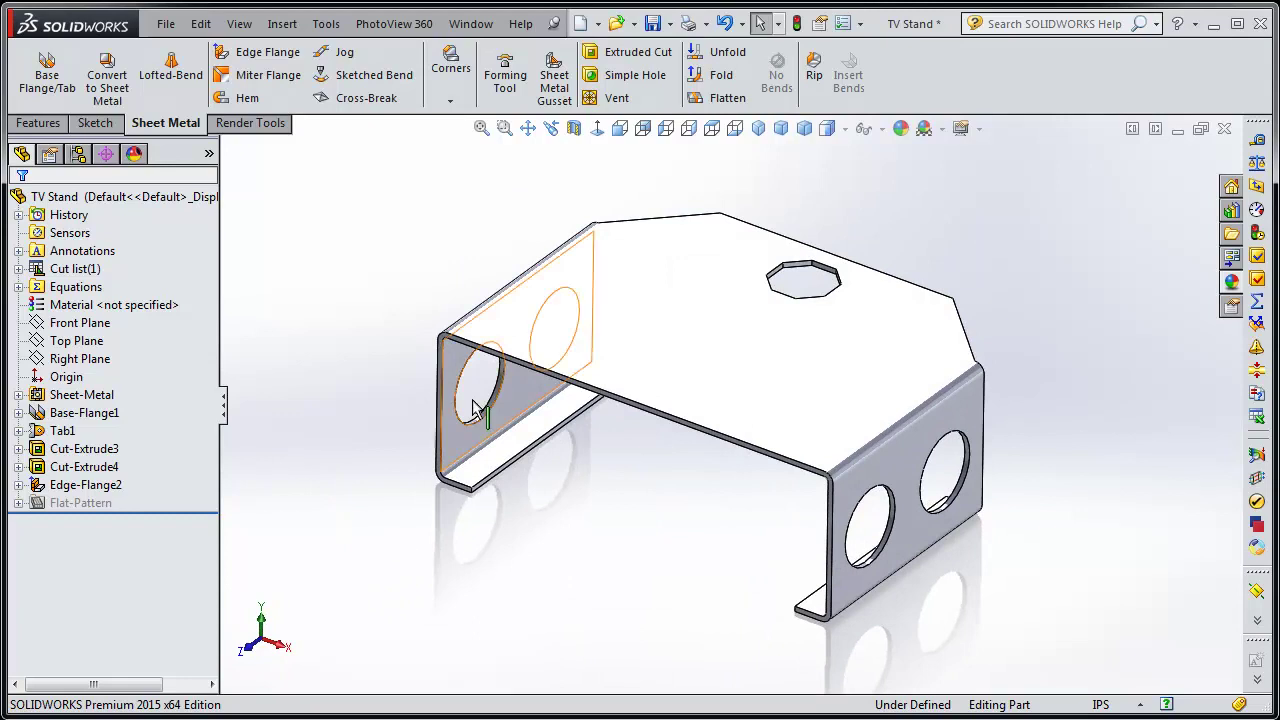
{"action": "left_click", "coordinate": [651, 24]}
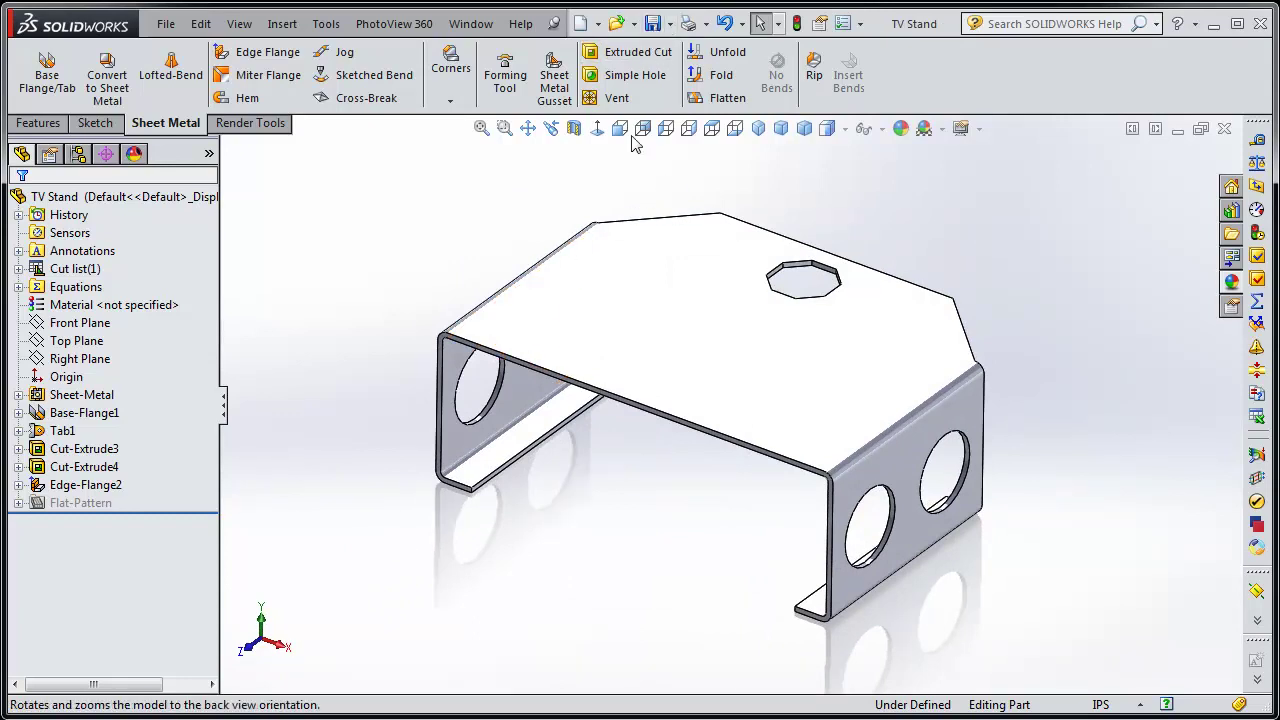
Flatten the part to inspect the leg flanges in the flat pattern, and return it to the folded isometric view.
{"action": "left_click", "coordinate": [727, 97]}
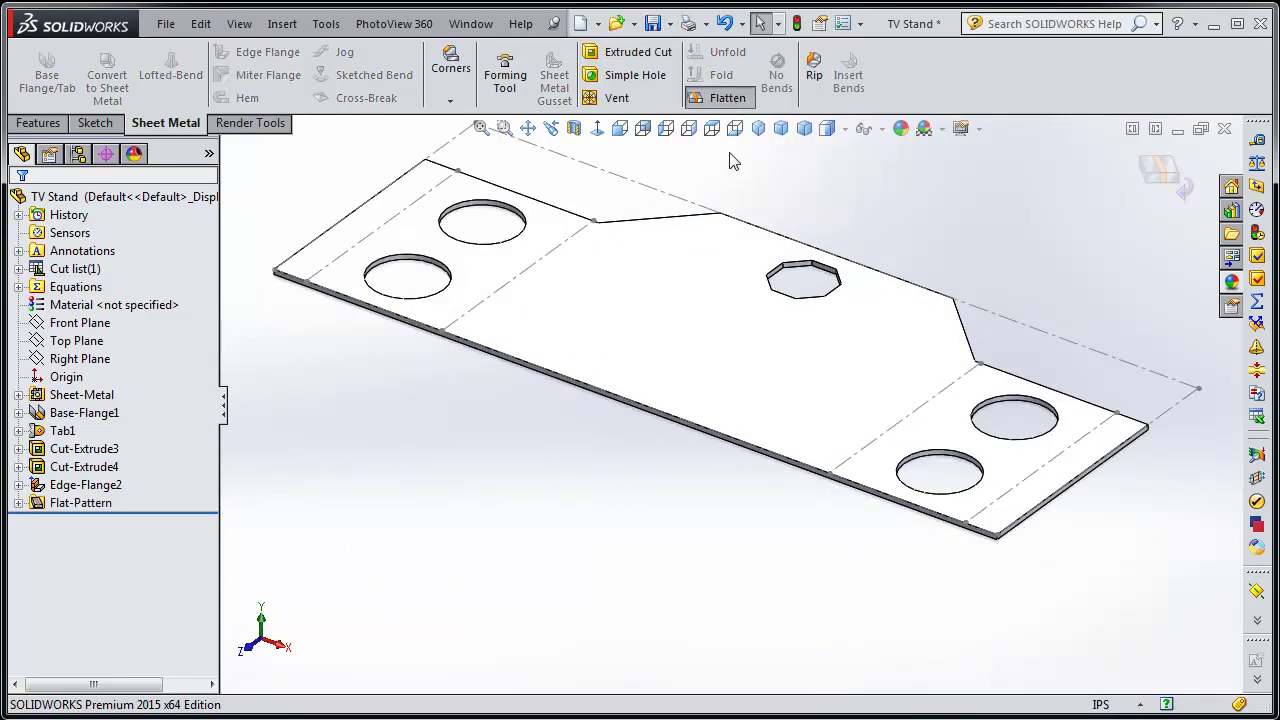
{"action": "left_click", "coordinate": [716, 134]}
{"action": "middle_click_drag", "start_coordinate": [718, 635], "coordinate": [486, 449]}
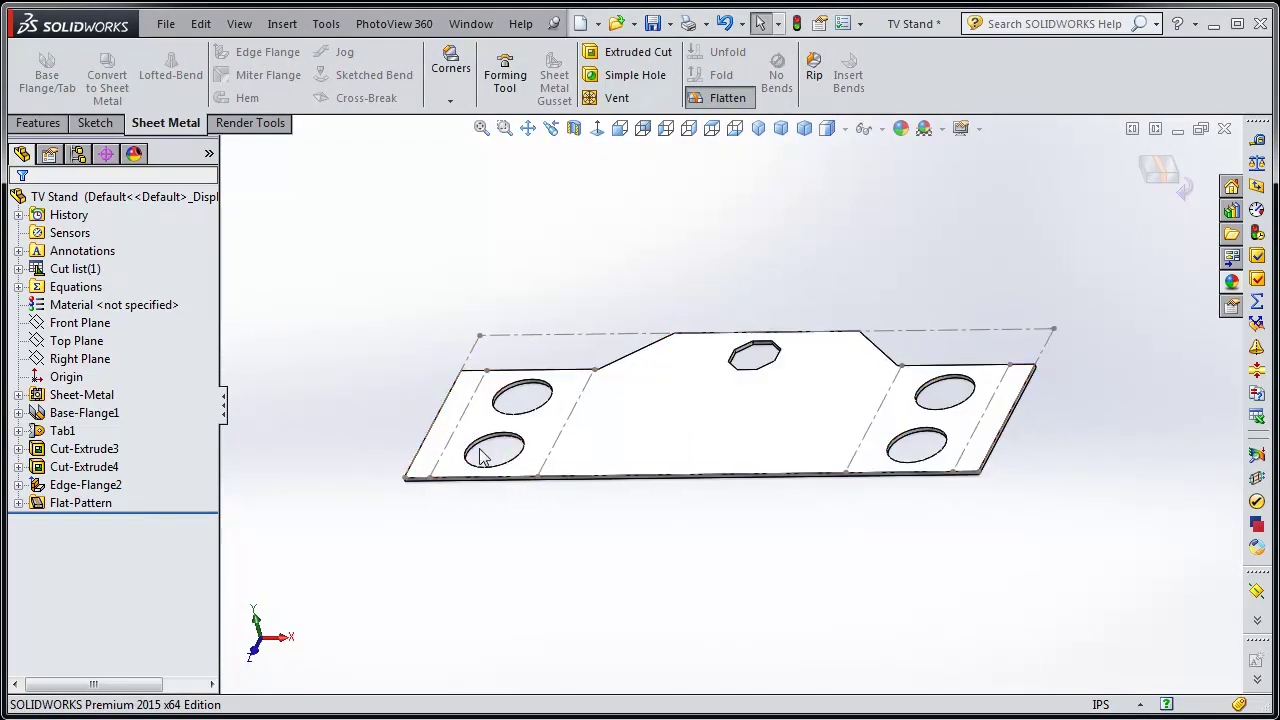
{"action": "left_click", "coordinate": [454, 432]}
{"action": "left_click", "coordinate": [449, 549]}
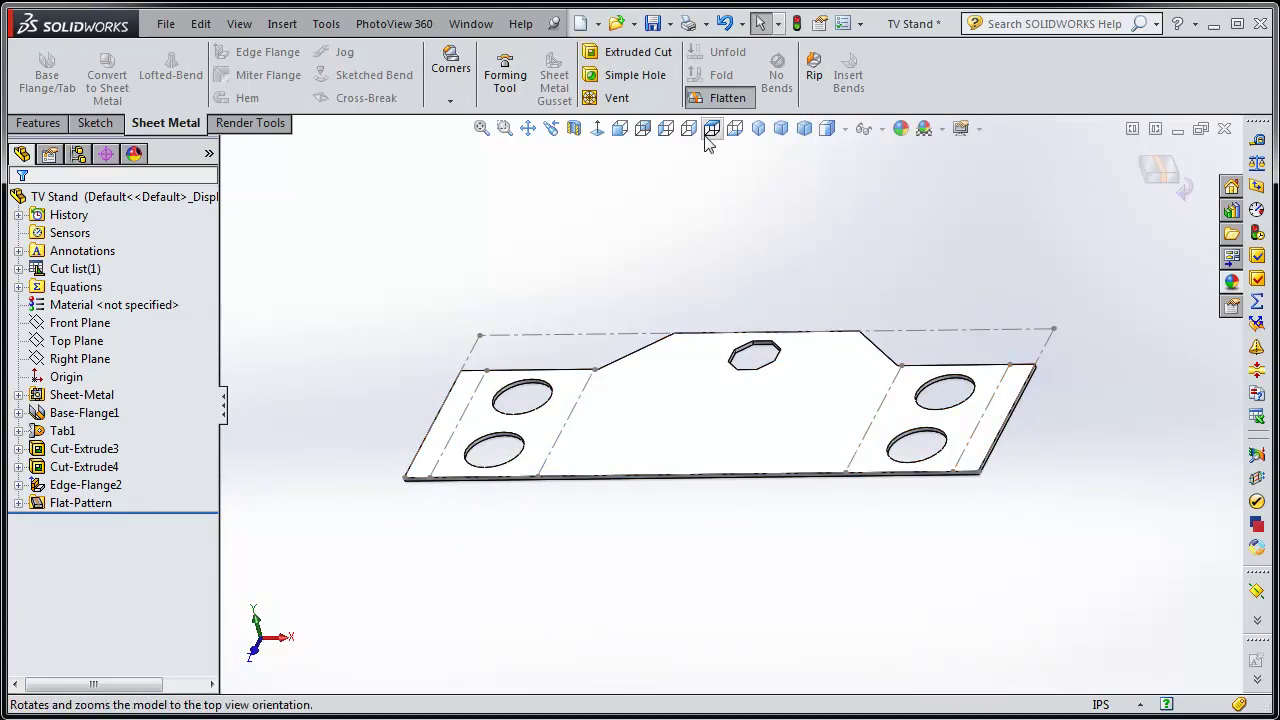
{"action": "left_click", "coordinate": [725, 97]}
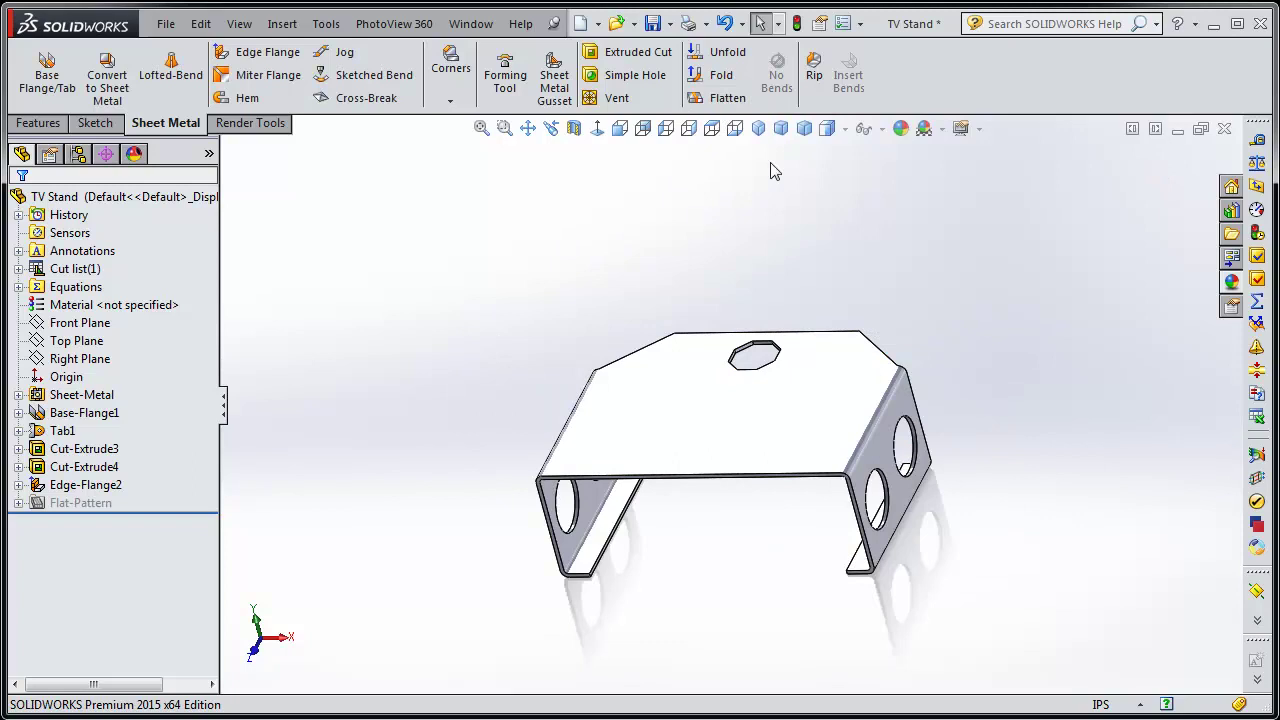
{"action": "left_click", "coordinate": [758, 128]}
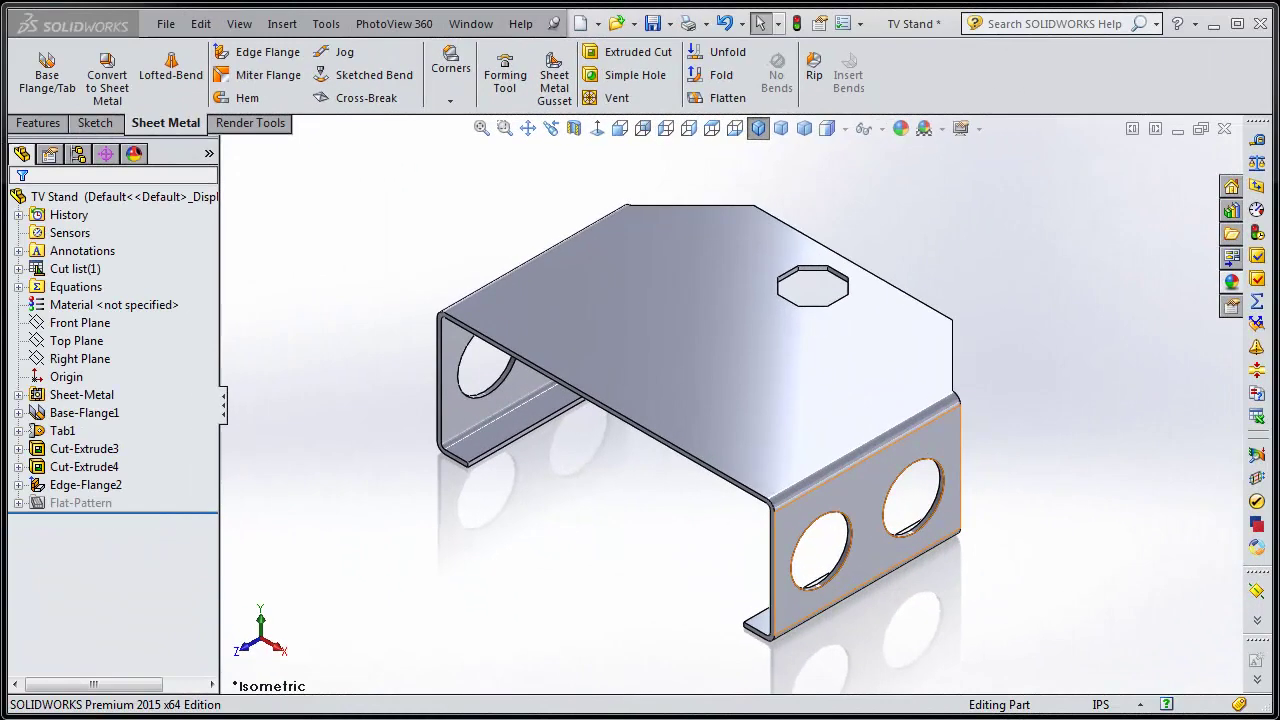
Start a sketch on the underside face of the left leg's inward flange, viewed straight on from below.
{"action": "middle_click_drag", "start_coordinate": [563, 643], "coordinate": [562, 342]}
{"action": "left_click", "coordinate": [499, 479]}
{"action": "left_click", "coordinate": [440, 600]}
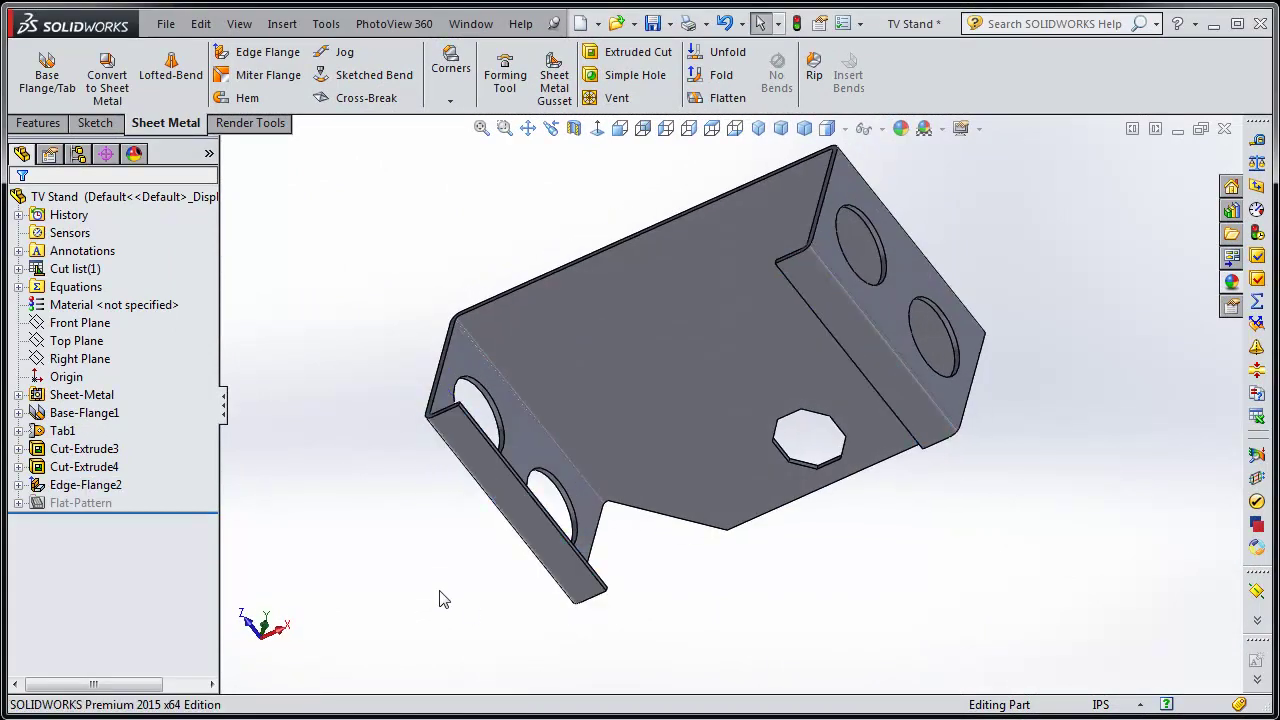
{"action": "left_click", "coordinate": [478, 448]}
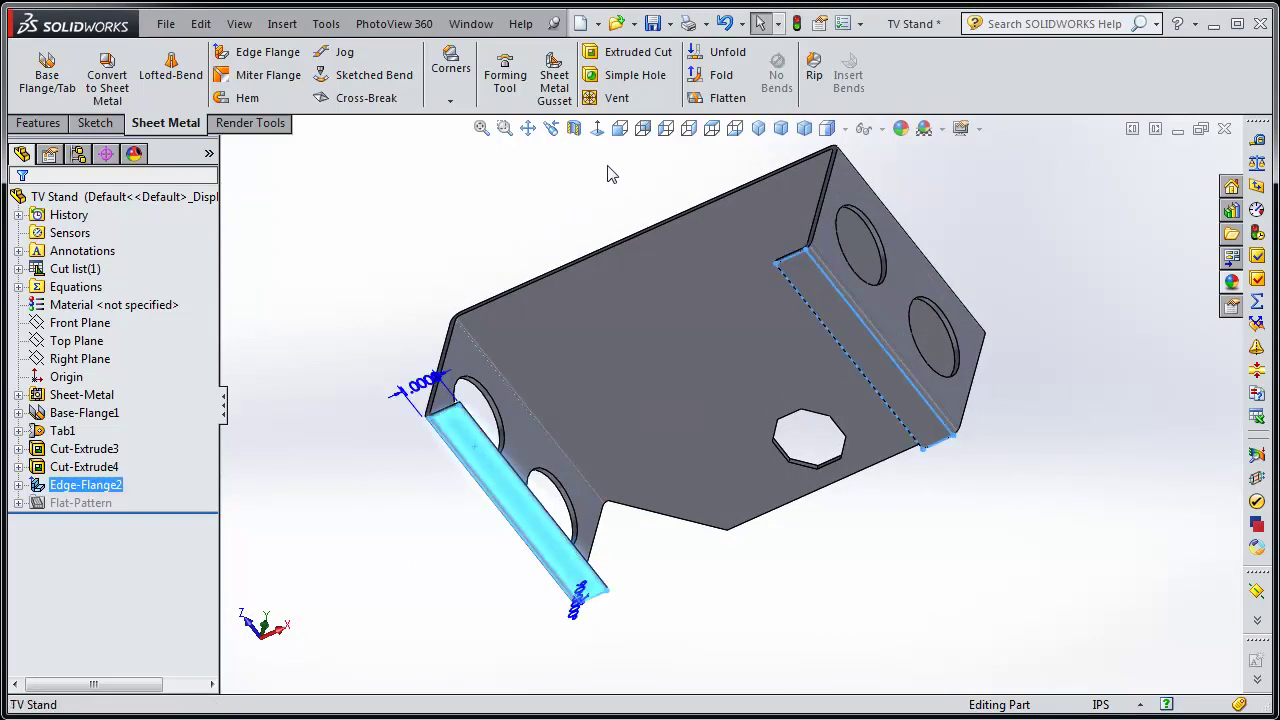
{"action": "left_click", "coordinate": [597, 128]}
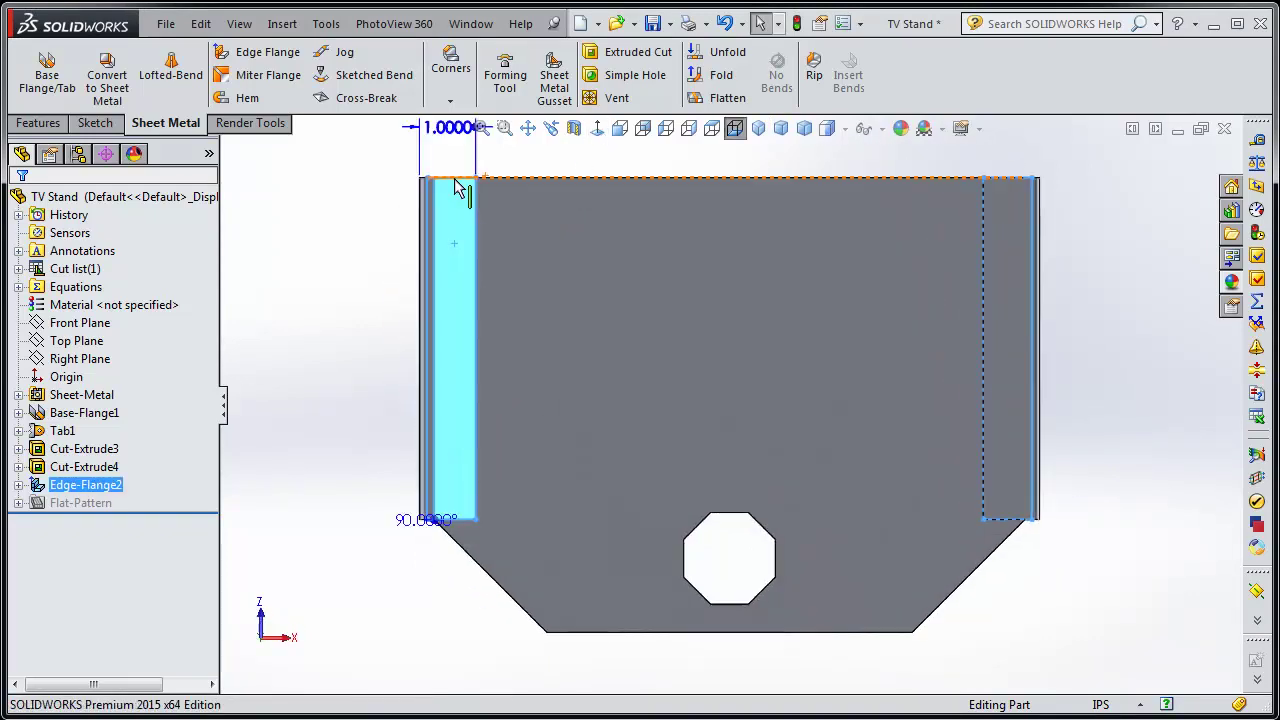
{"action": "left_click", "coordinate": [316, 277]}
{"action": "left_click", "coordinate": [459, 270]}
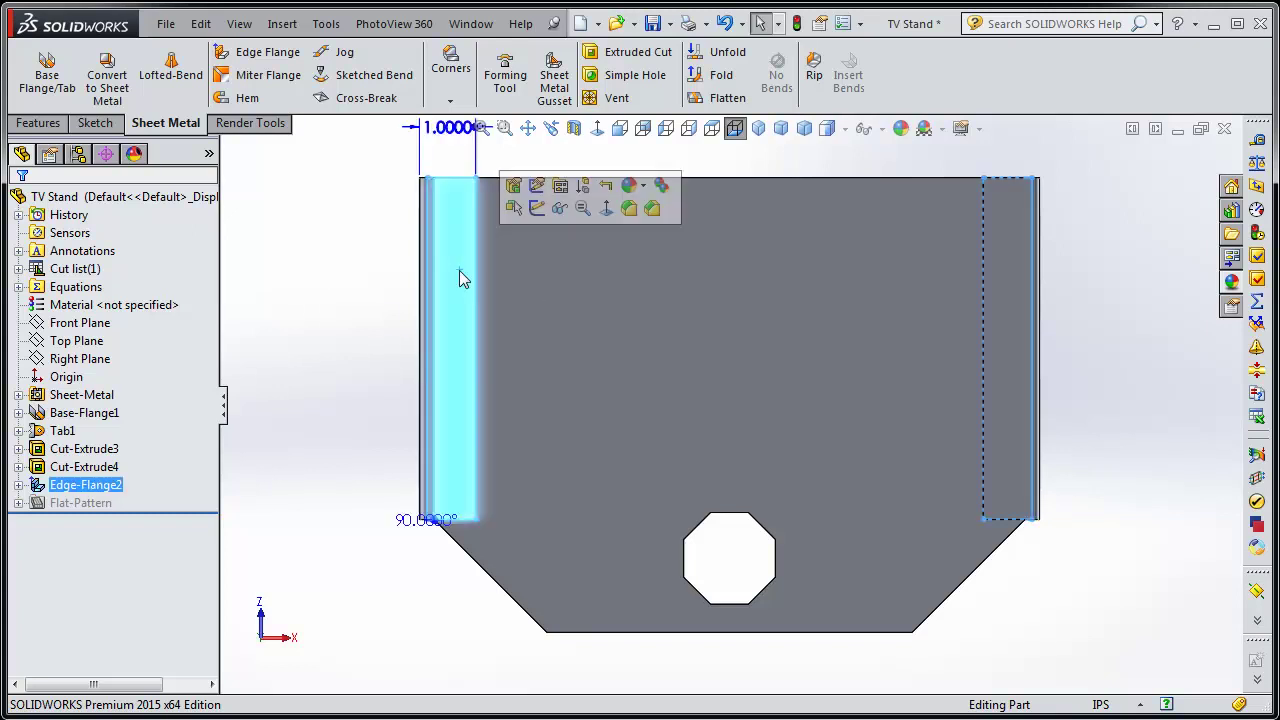
{"action": "left_click", "coordinate": [89, 122]}
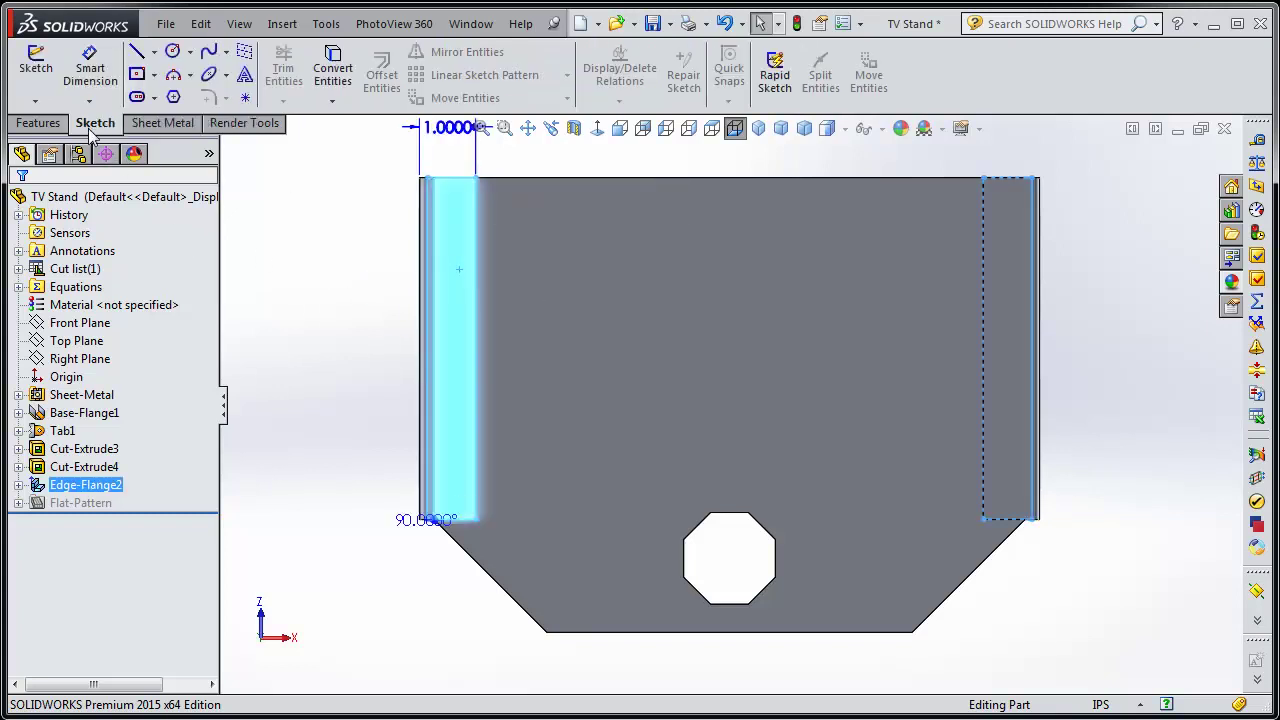
{"action": "left_click", "coordinate": [35, 72]}
{"action": "left_click", "coordinate": [357, 351]}
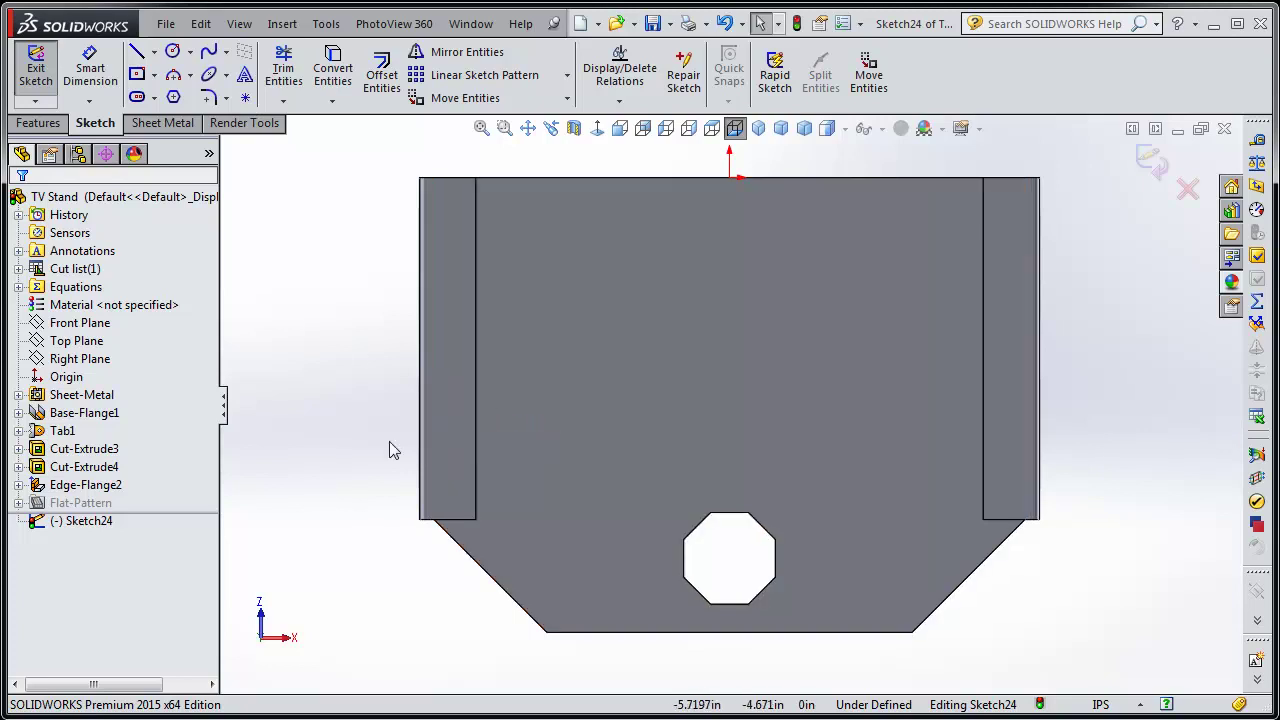
Draw a horizontal centerline between the midpoints of the inner edges of the two leg flanges.
{"action": "left_click", "coordinate": [153, 51]}
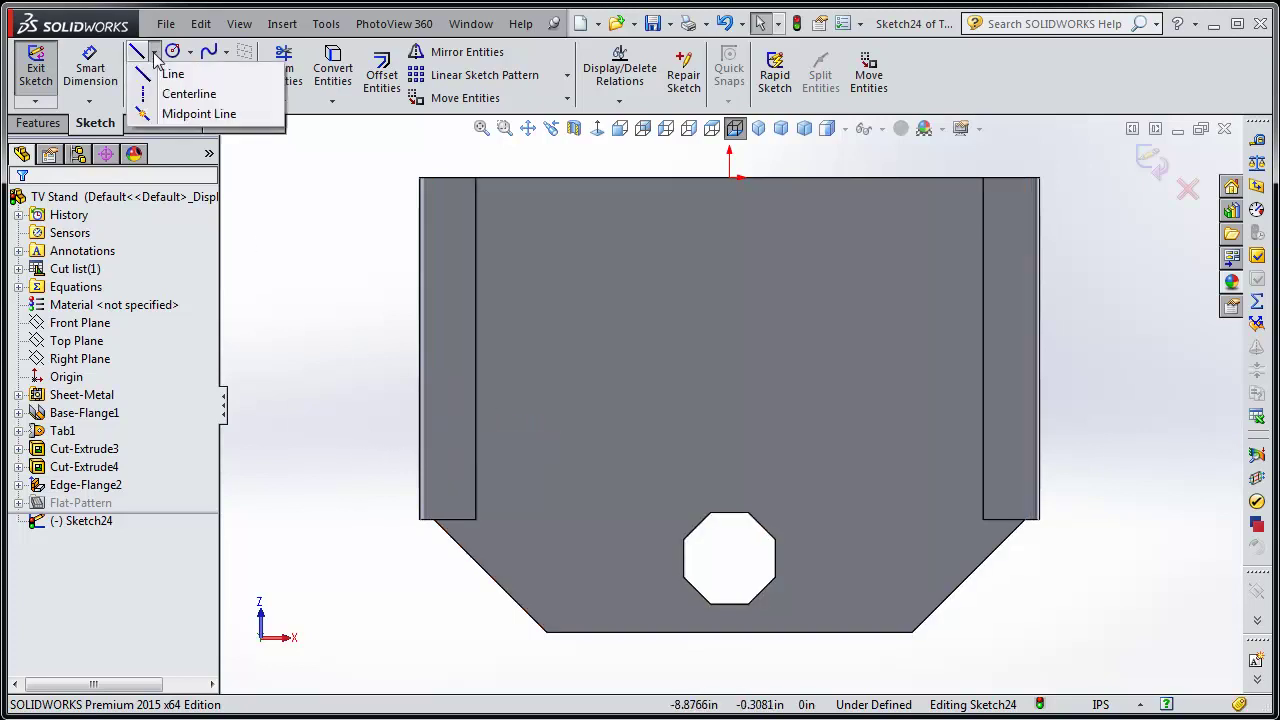
{"action": "left_click", "coordinate": [143, 95]}
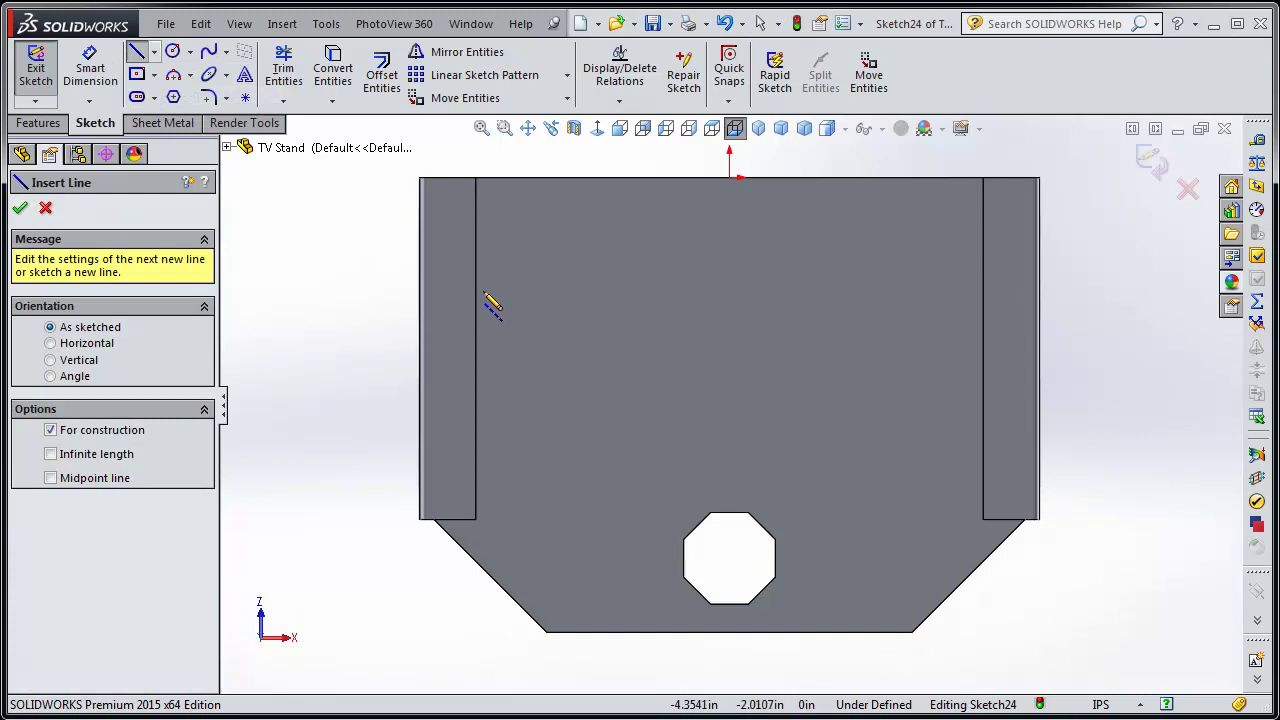
{"action": "left_click", "coordinate": [475, 348]}
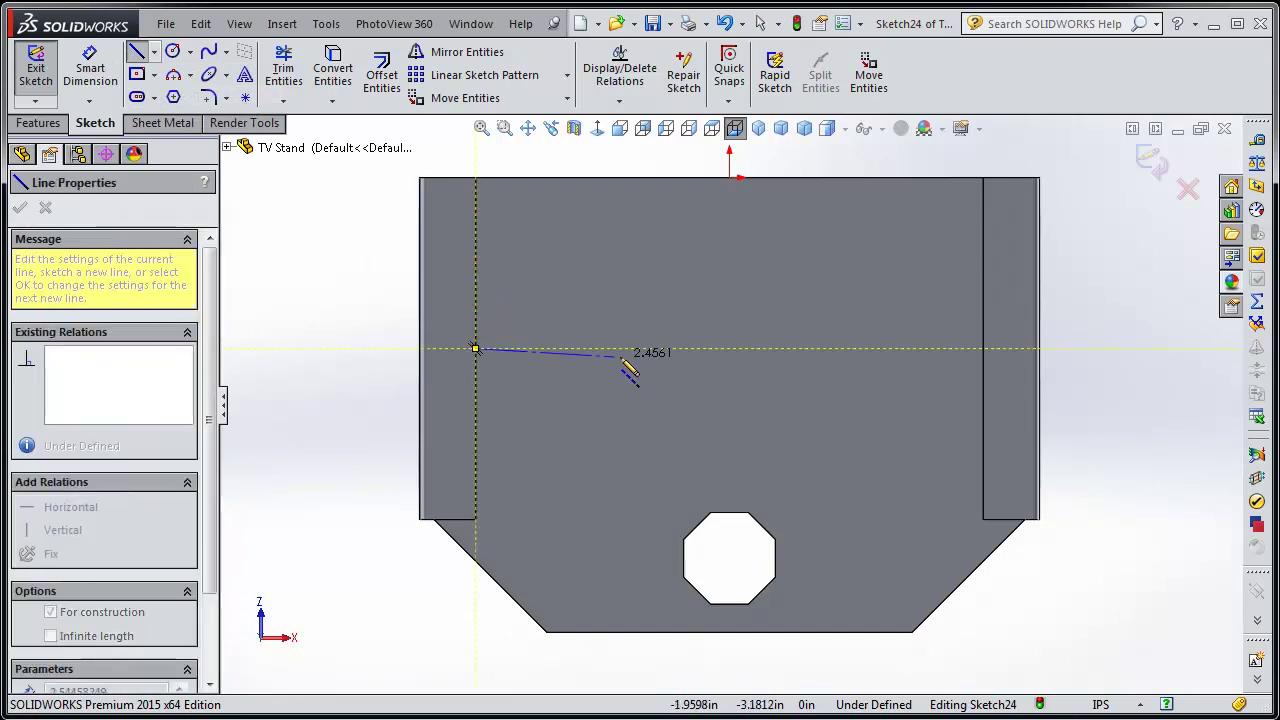
{"action": "left_click", "coordinate": [983, 348]}
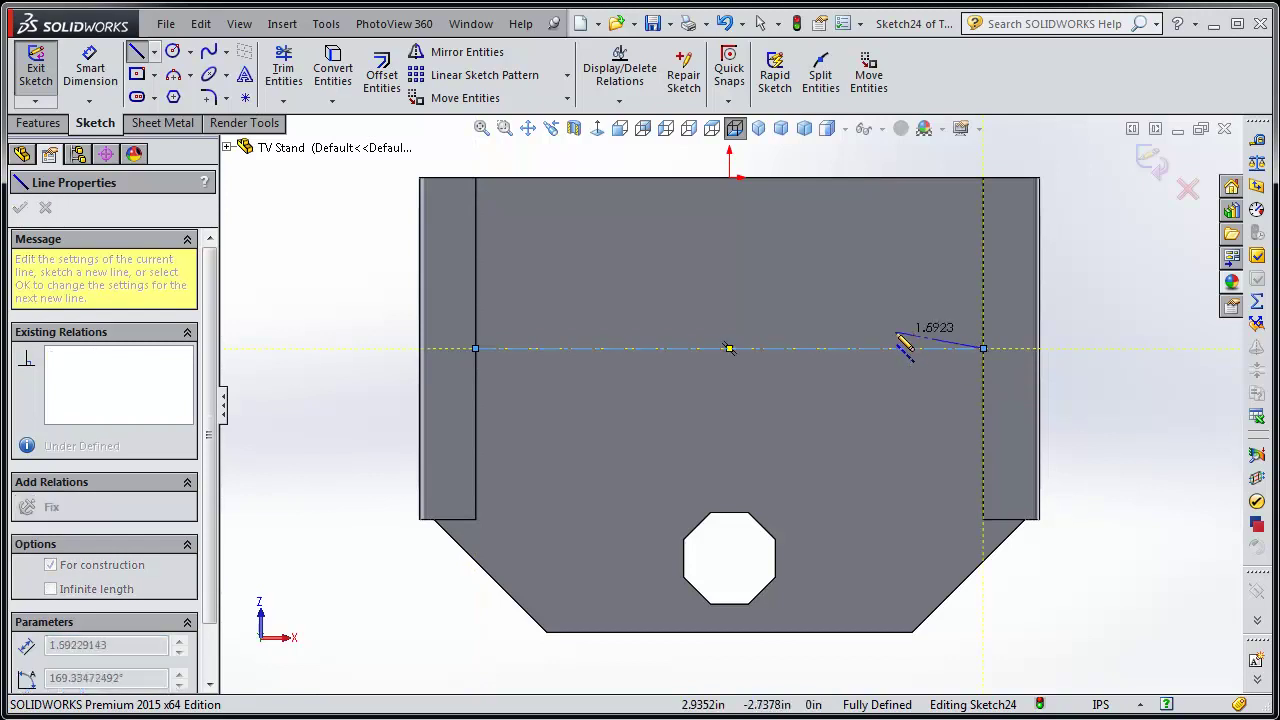
{"action": "key", "text": "Escape"}
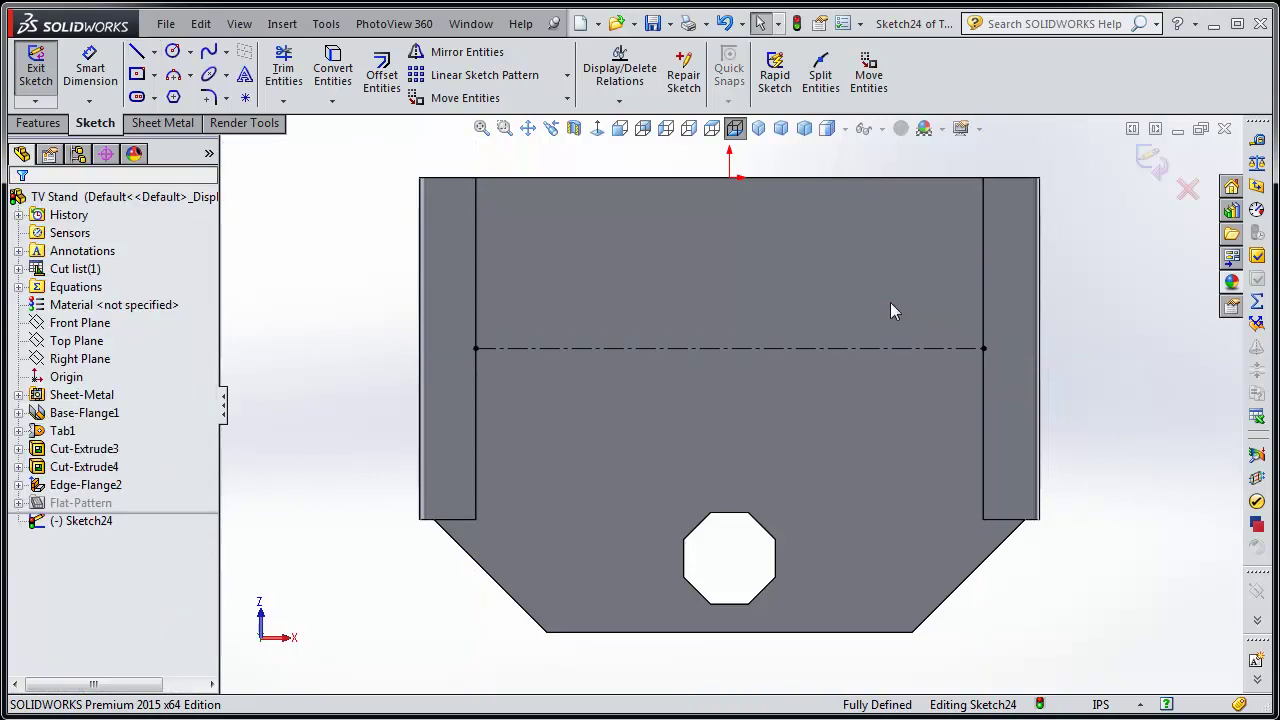
Draw a center rectangle from the centerline's midpoint with its corners on the two leg flanges, and make it construction geometry.
{"action": "left_click", "coordinate": [137, 76]}
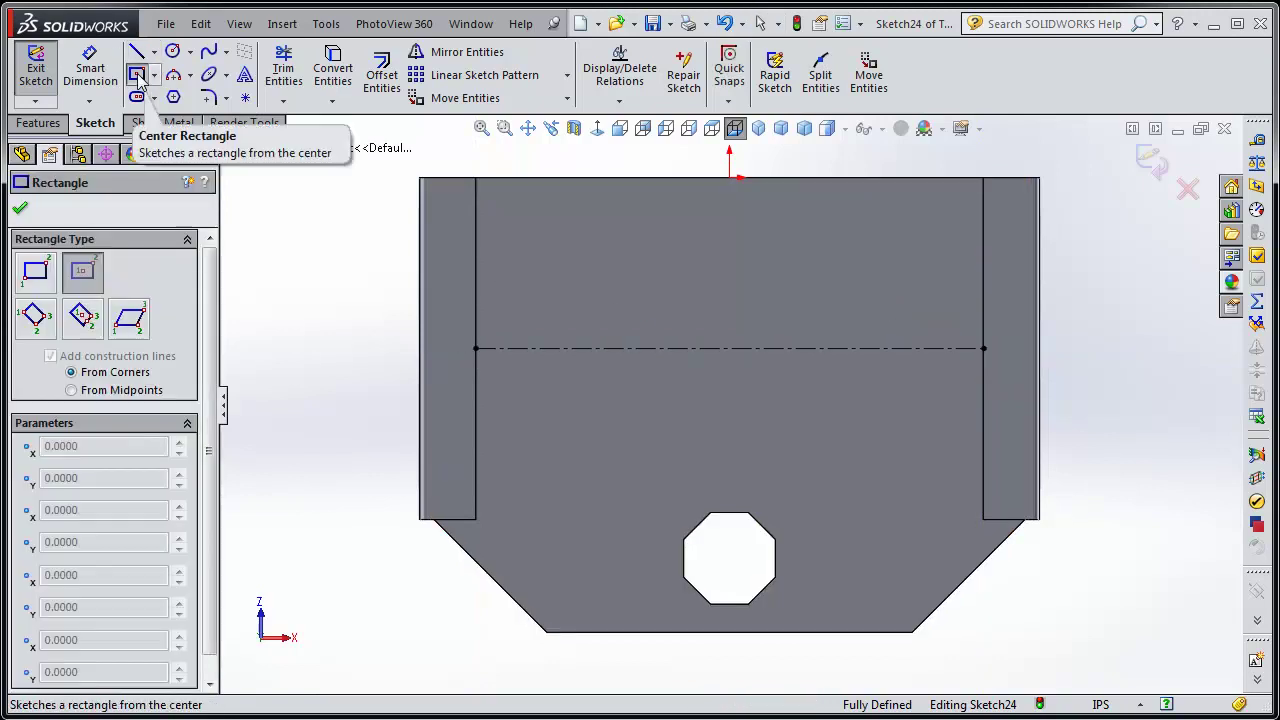
{"action": "left_click", "coordinate": [729, 348]}
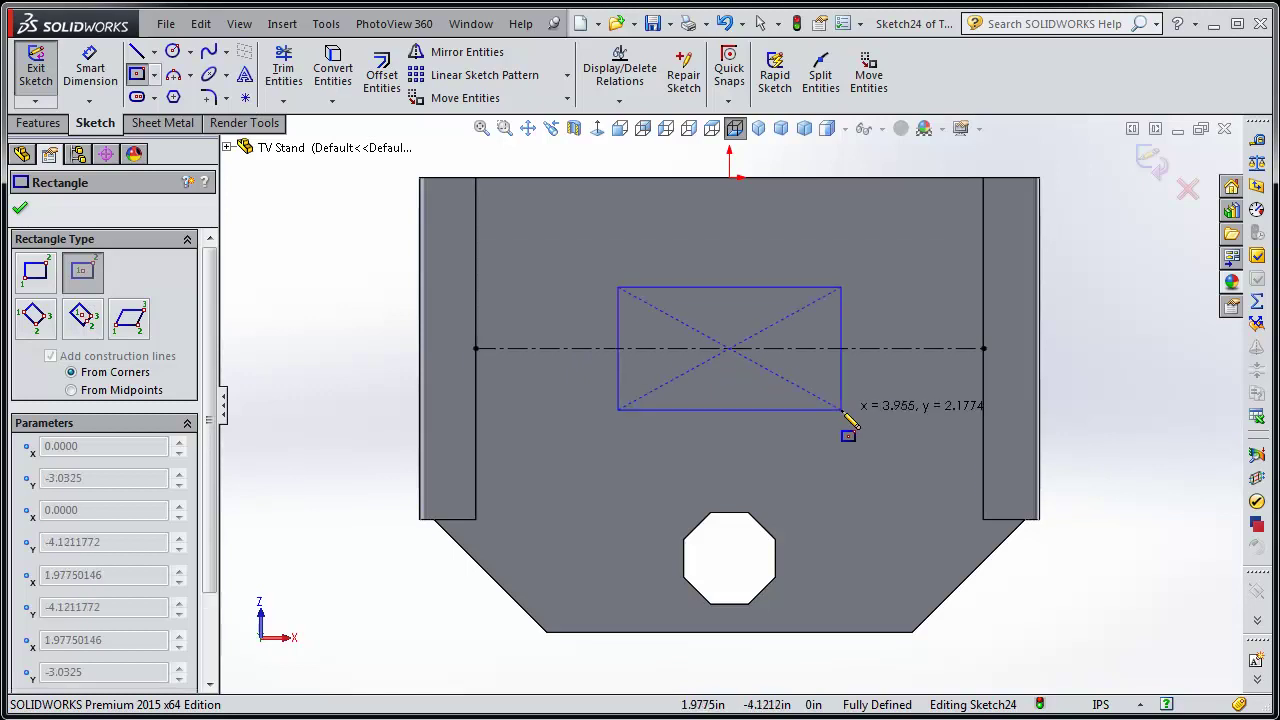
{"action": "left_click", "coordinate": [1003, 476]}
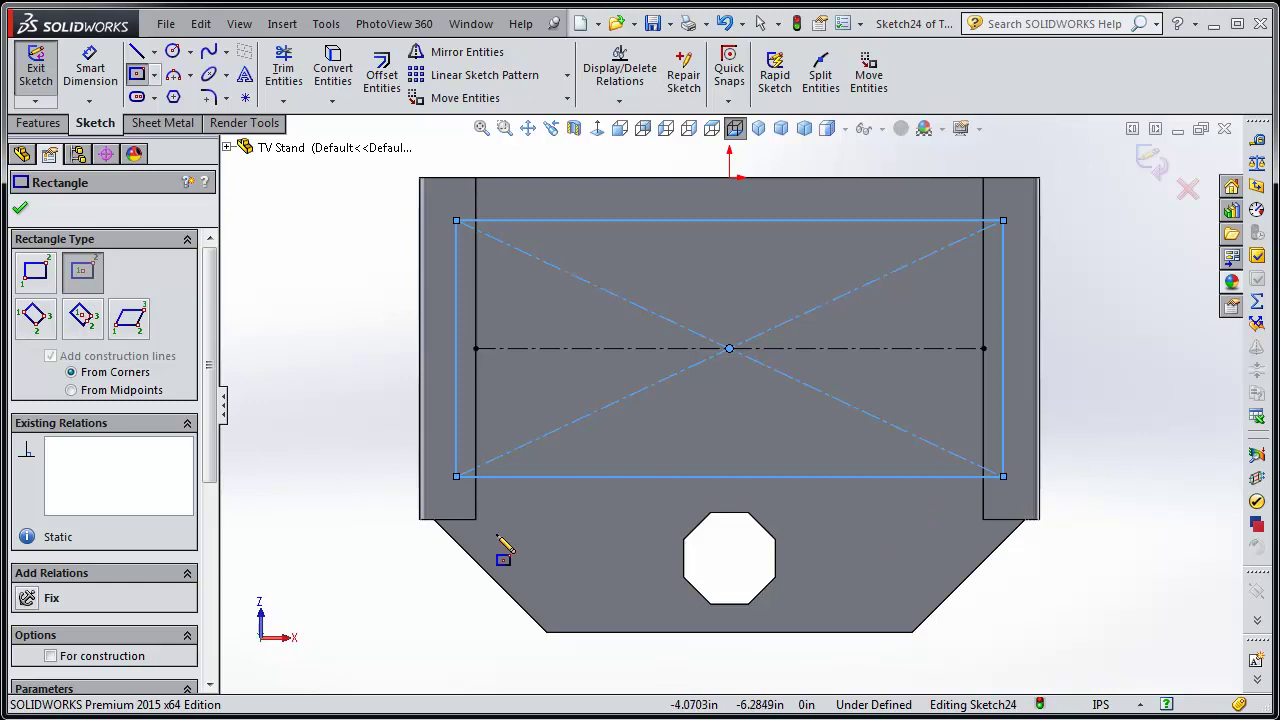
{"action": "left_click", "coordinate": [50, 657]}
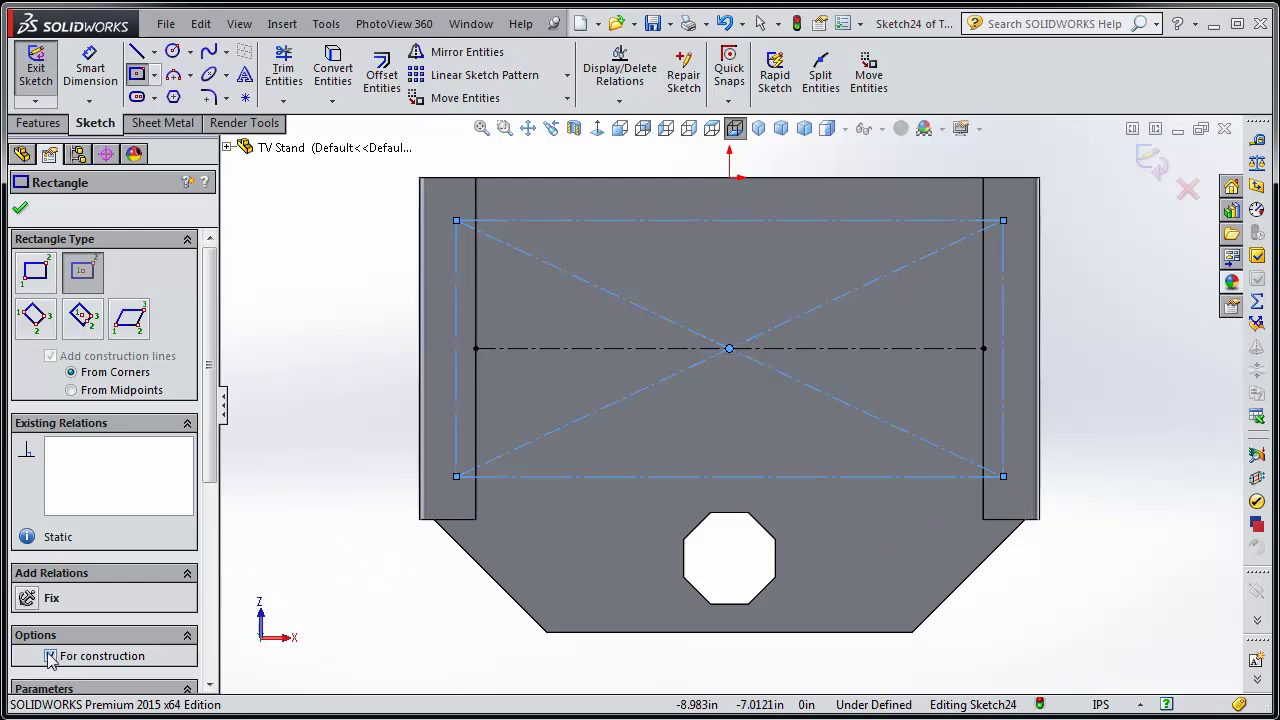
{"action": "left_click", "coordinate": [24, 212]}
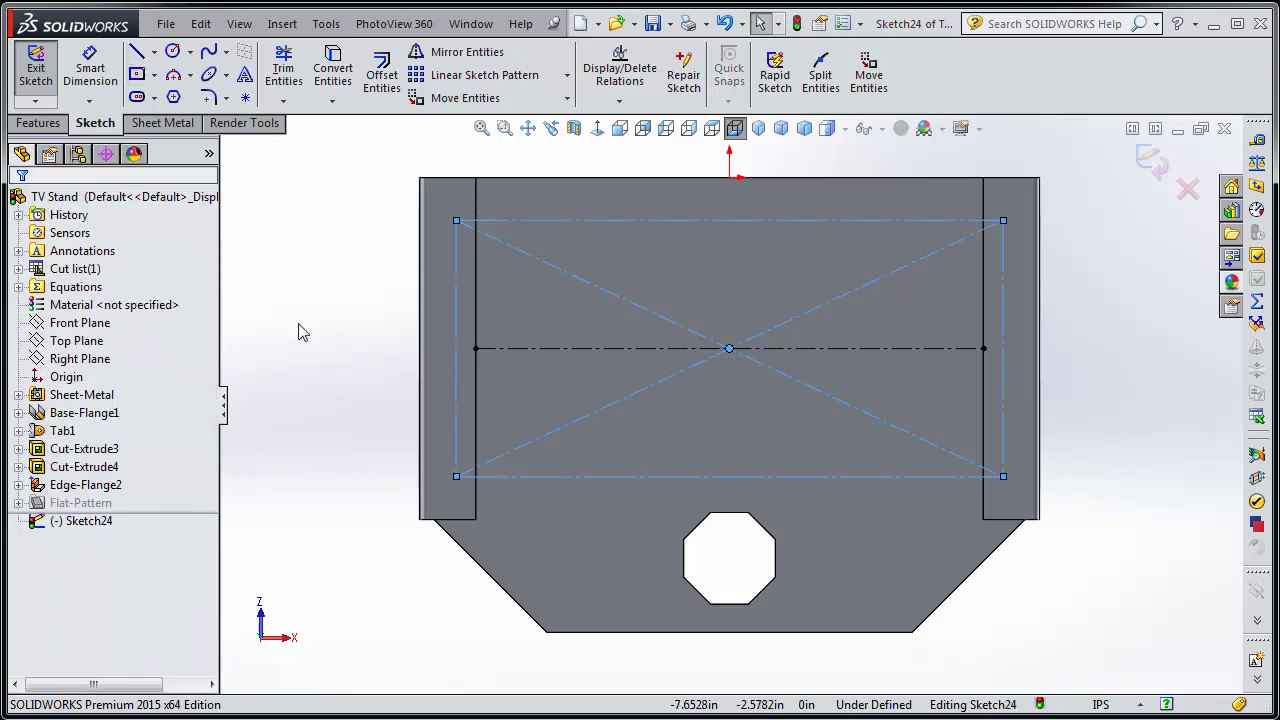
{"action": "left_click", "coordinate": [303, 334]}
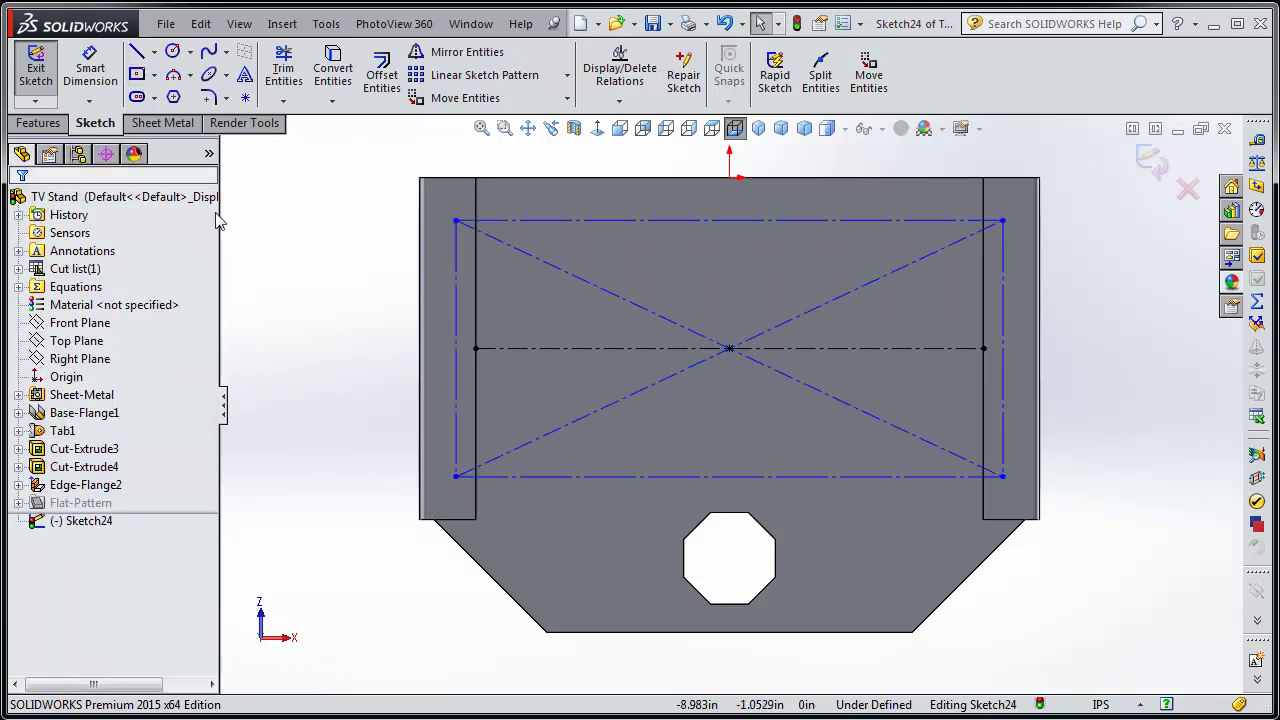
Draw a circle centered on each of the construction rectangle's four corners, the upper-right one about 1.35 in in radius.
{"action": "left_click", "coordinate": [172, 51]}
{"action": "left_click_drag", "start_coordinate": [456, 220], "coordinate": [391, 256]}
{"action": "left_click_drag", "start_coordinate": [456, 476], "coordinate": [420, 540]}
{"action": "left_click_drag", "start_coordinate": [1003, 476], "coordinate": [1063, 569]}
{"action": "mouse_move", "coordinate": [1003, 220]}
{"action": "left_mouse_down"}
{"action": "mouse_move", "coordinate": [1058, 190]}
{"action": "mouse_move", "coordinate": [1072, 196]}
{"action": "left_mouse_up"}
{"action": "key", "text": "f"}
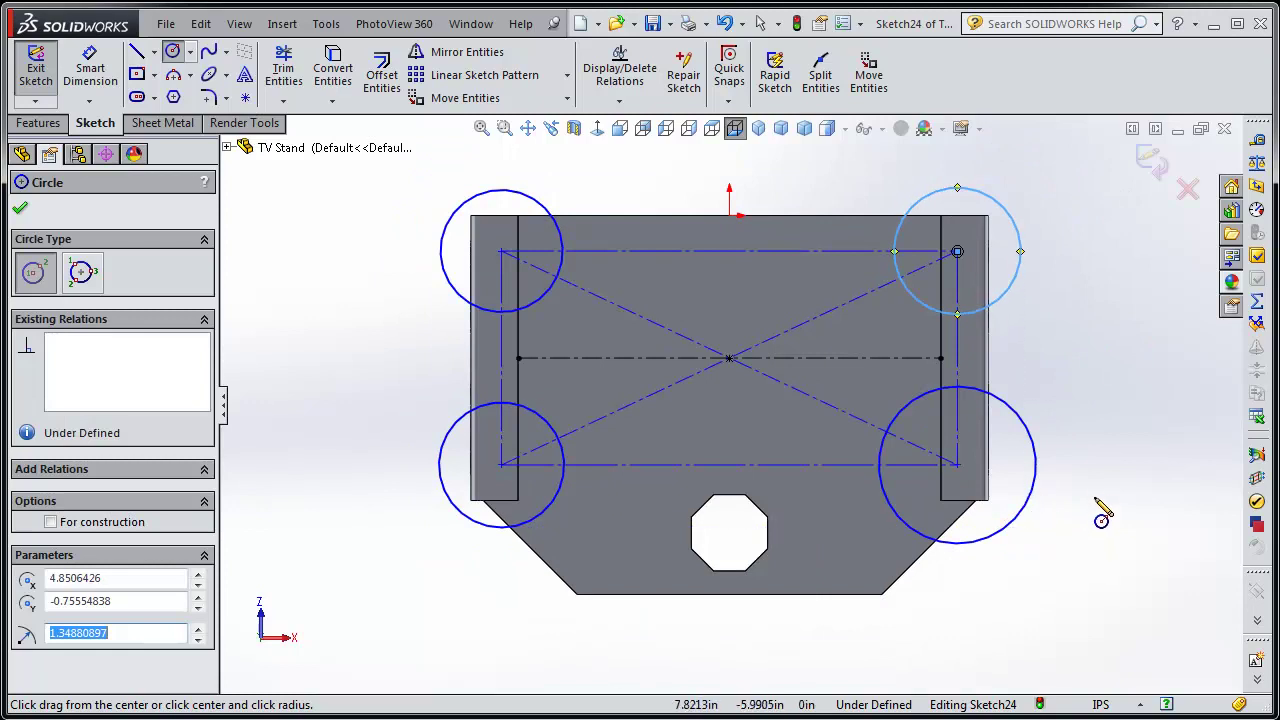
{"action": "left_click", "coordinate": [995, 541]}
{"action": "key", "text": "Escape"}
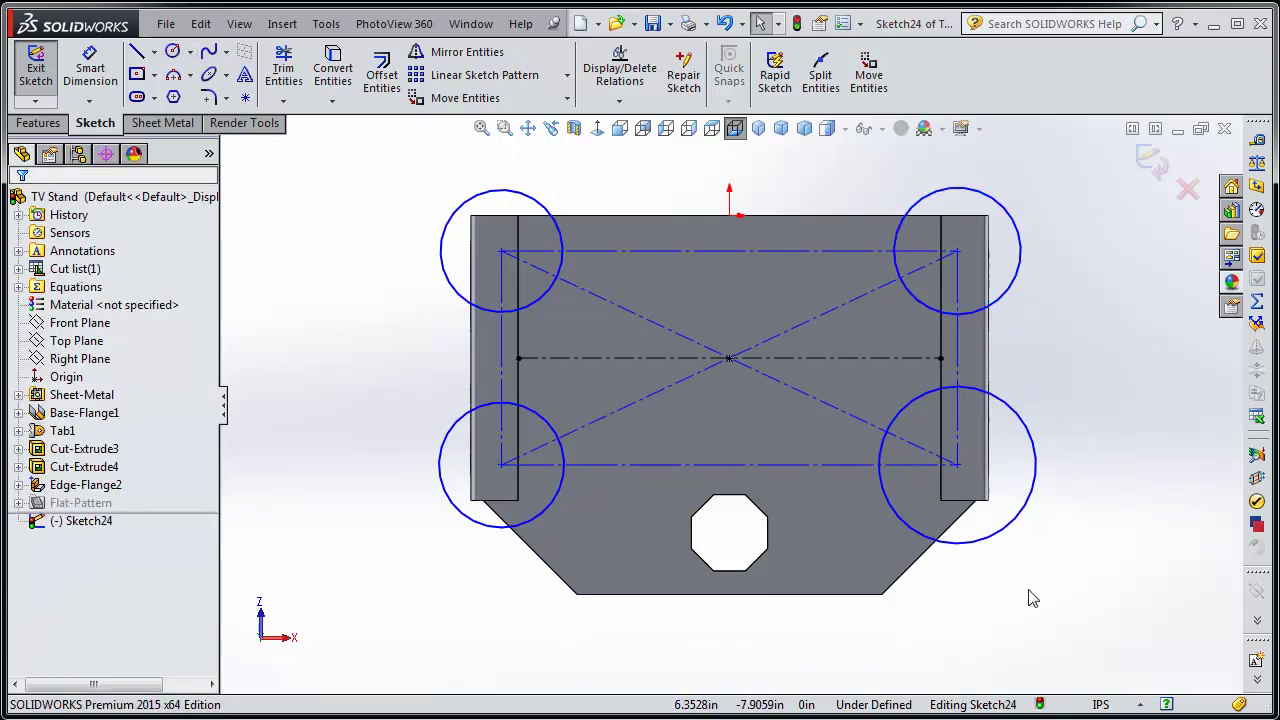
{"action": "left_click", "coordinate": [1021, 266]}
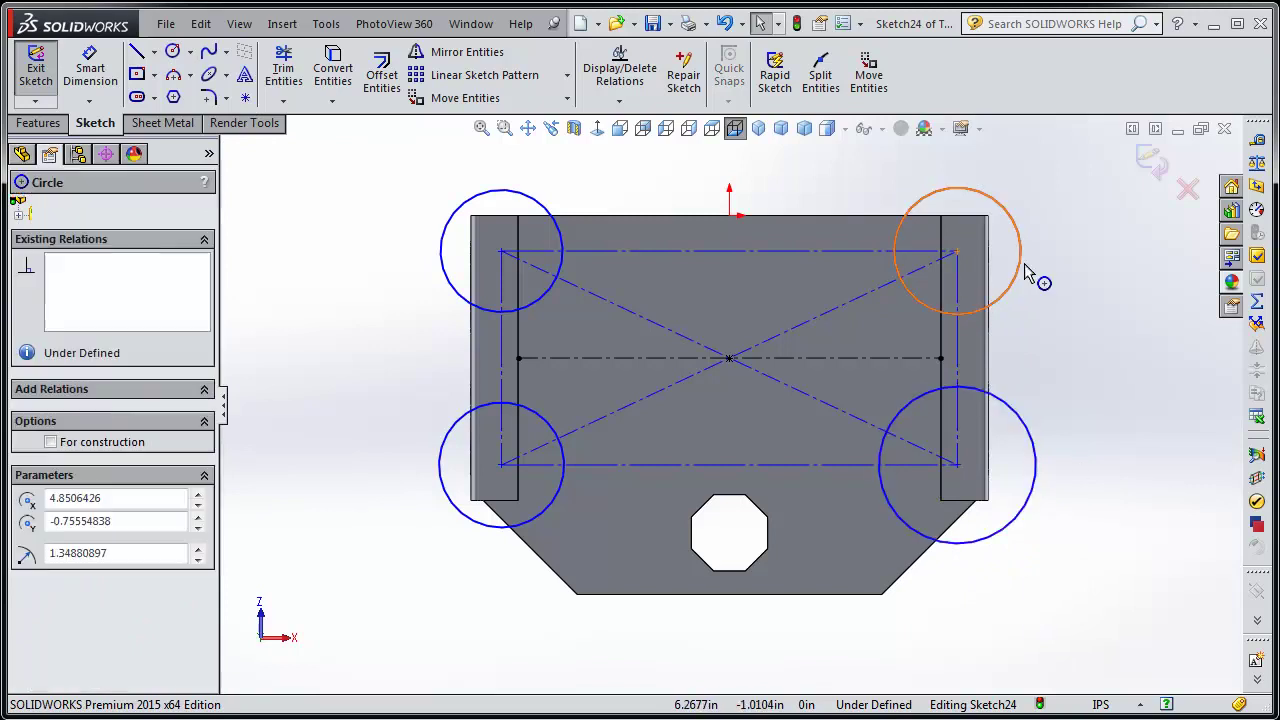
Make all four circles at the construction rectangle's corners equal in size.
{"action": "left_click", "coordinate": [1033, 443], "text": "ctrl"}
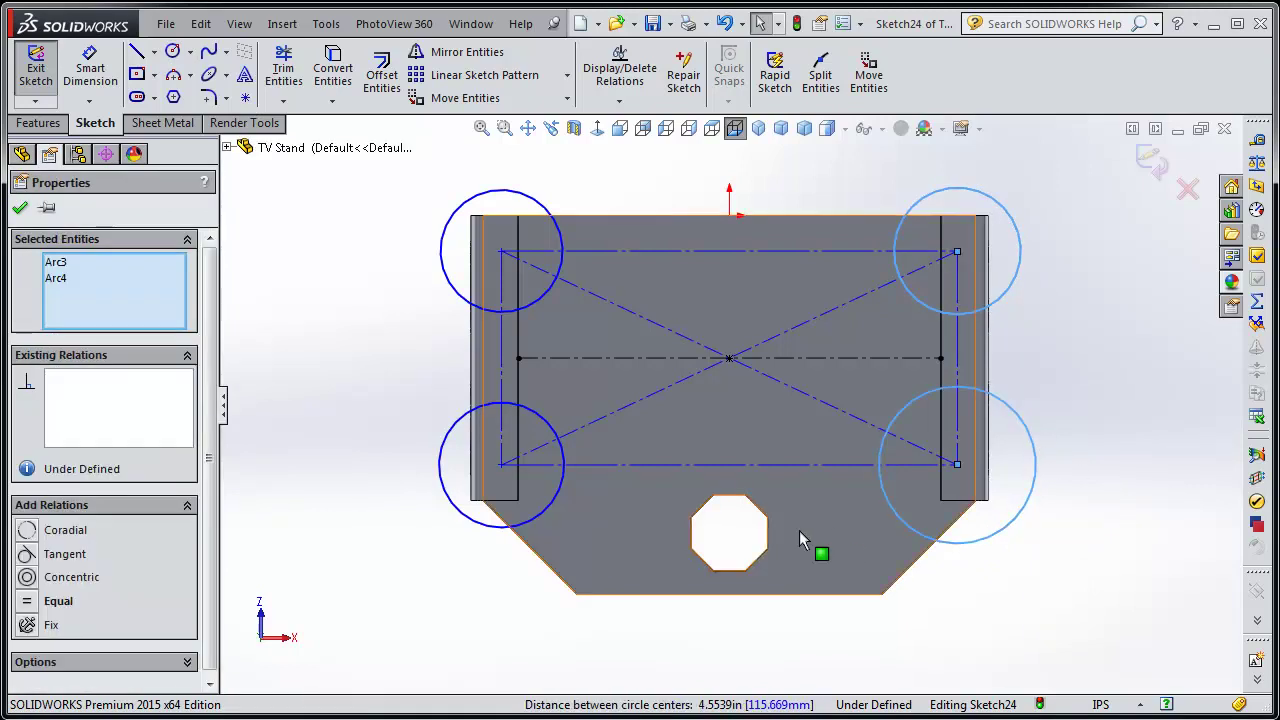
{"action": "left_click", "coordinate": [471, 300], "text": "ctrl"}
{"action": "left_click", "coordinate": [455, 448], "text": "ctrl"}
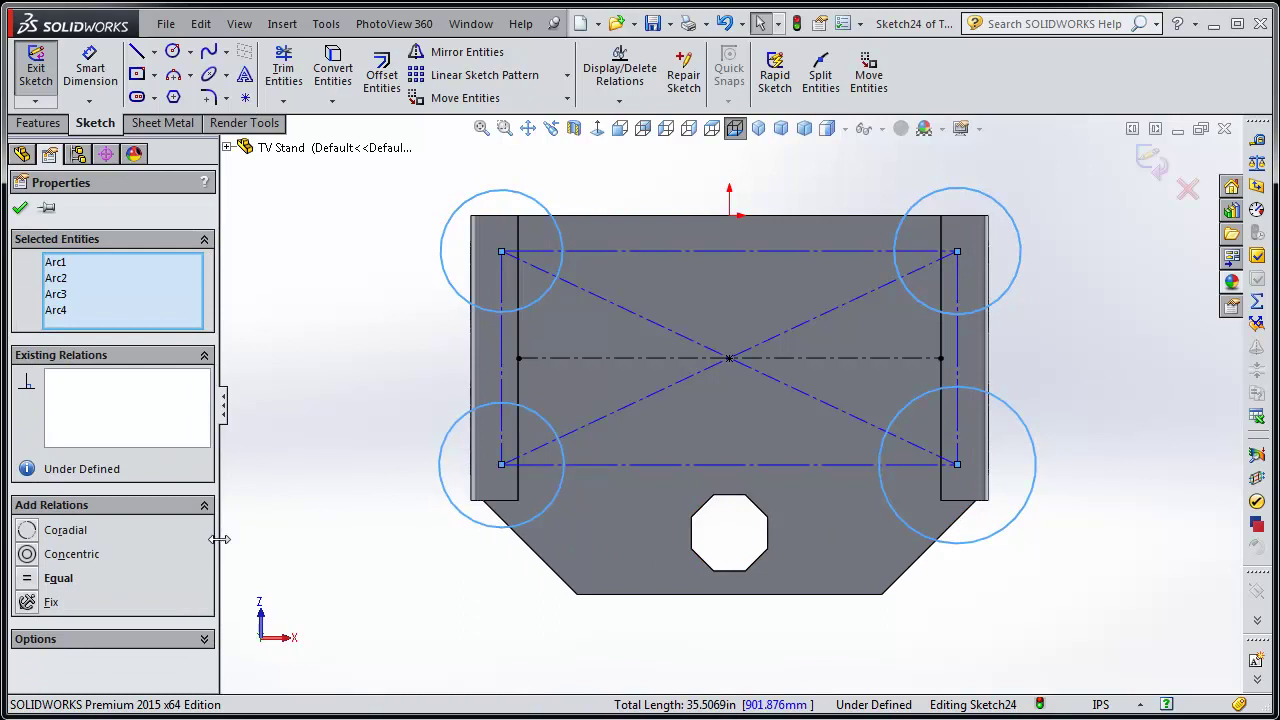
{"action": "left_click", "coordinate": [52, 578]}
{"action": "left_click", "coordinate": [265, 602]}
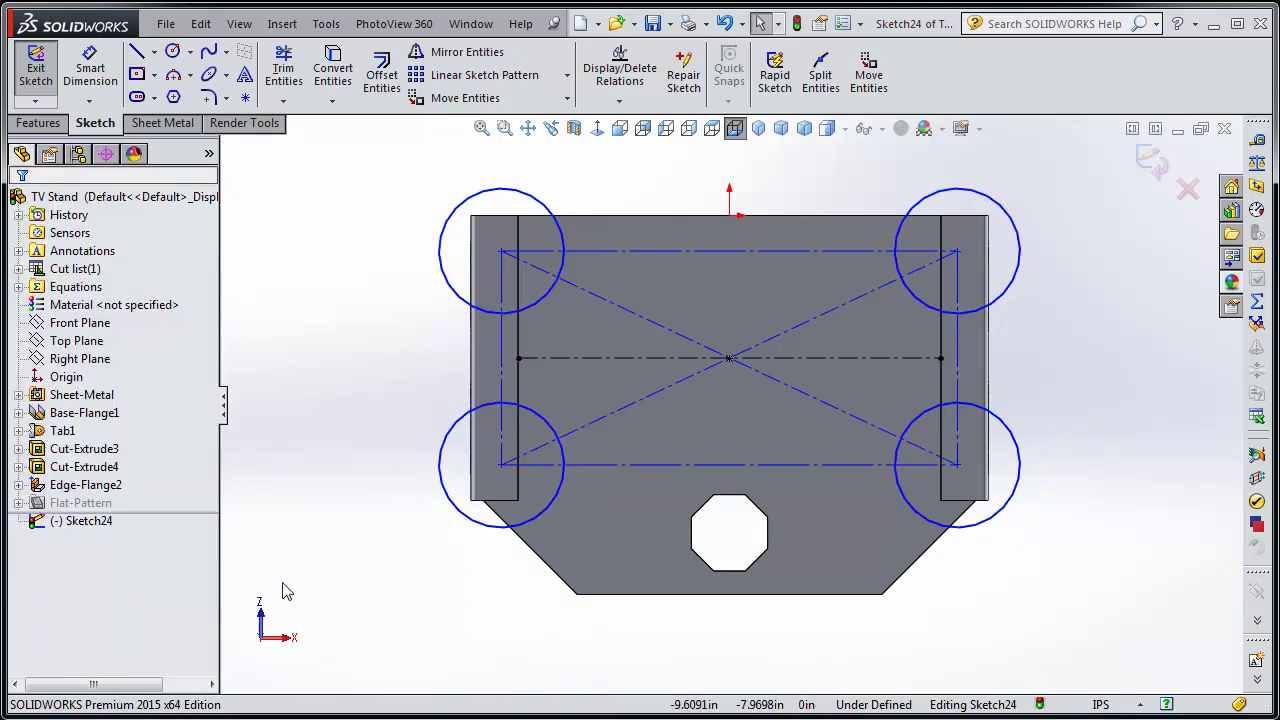
Dimension the upper-left circle's diameter at 0.125 in.
{"action": "left_click", "coordinate": [90, 70]}
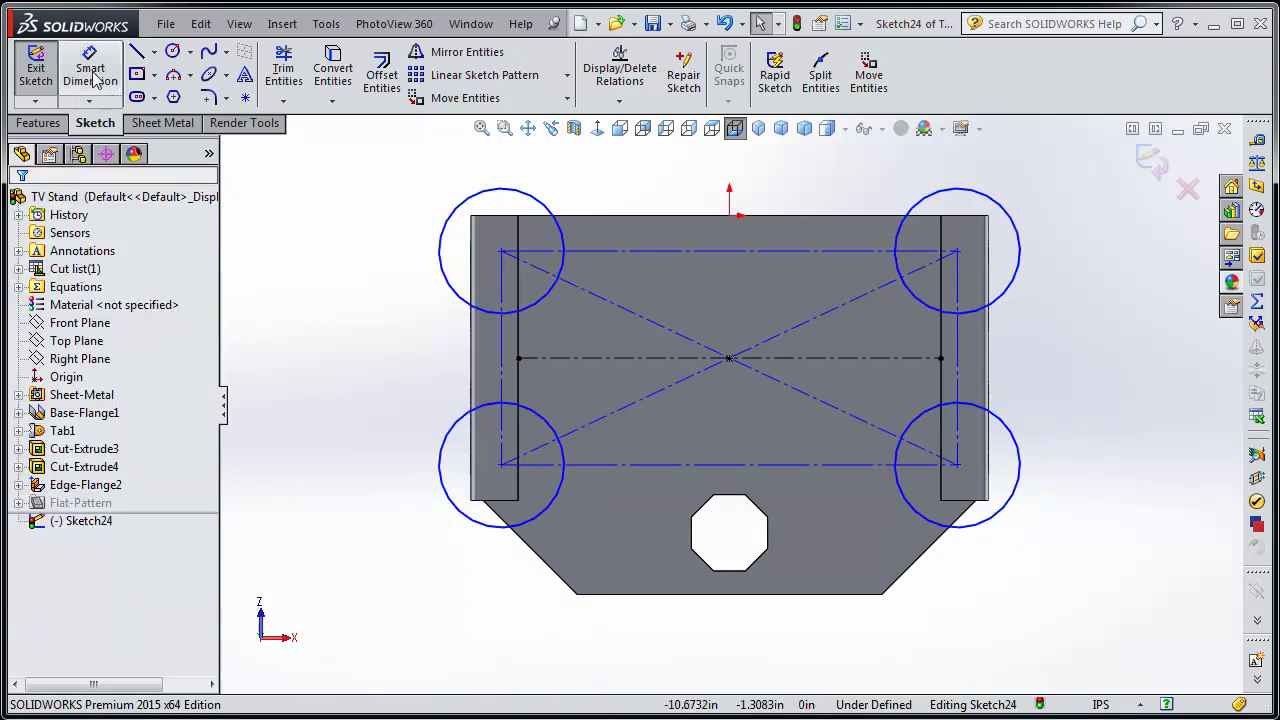
{"action": "left_click", "coordinate": [465, 296]}
{"action": "left_click", "coordinate": [350, 335]}
{"action": "type", "text": ".12"}
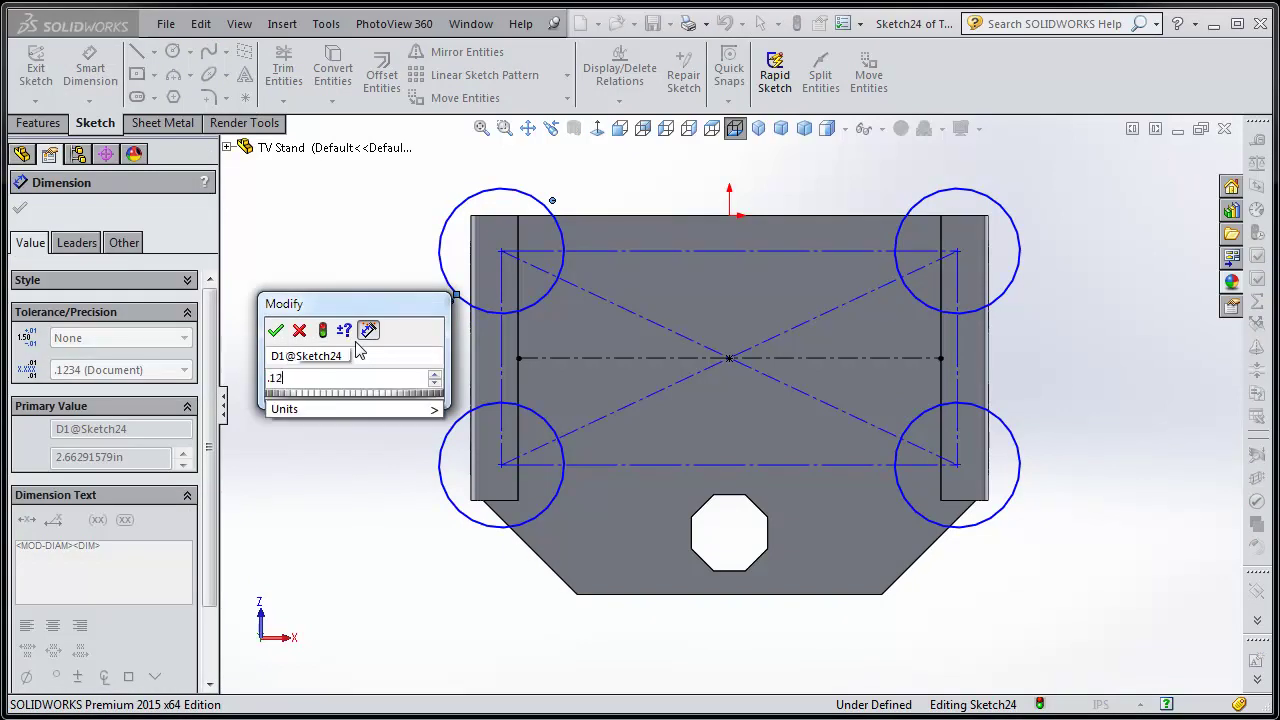
{"action": "type", "text": "5"}
{"action": "key", "text": "Return"}
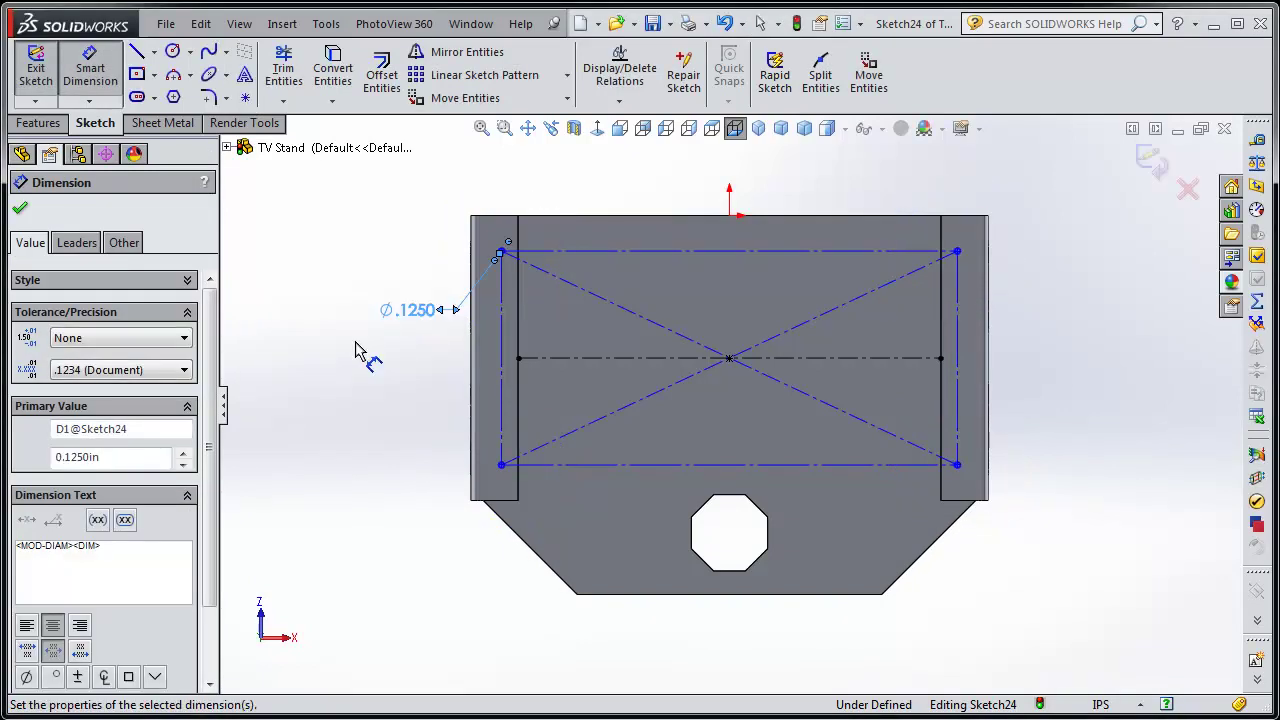
Set the circle's diameter dimension to 3/16 in.
{"action": "double_click", "coordinate": [416, 314]}
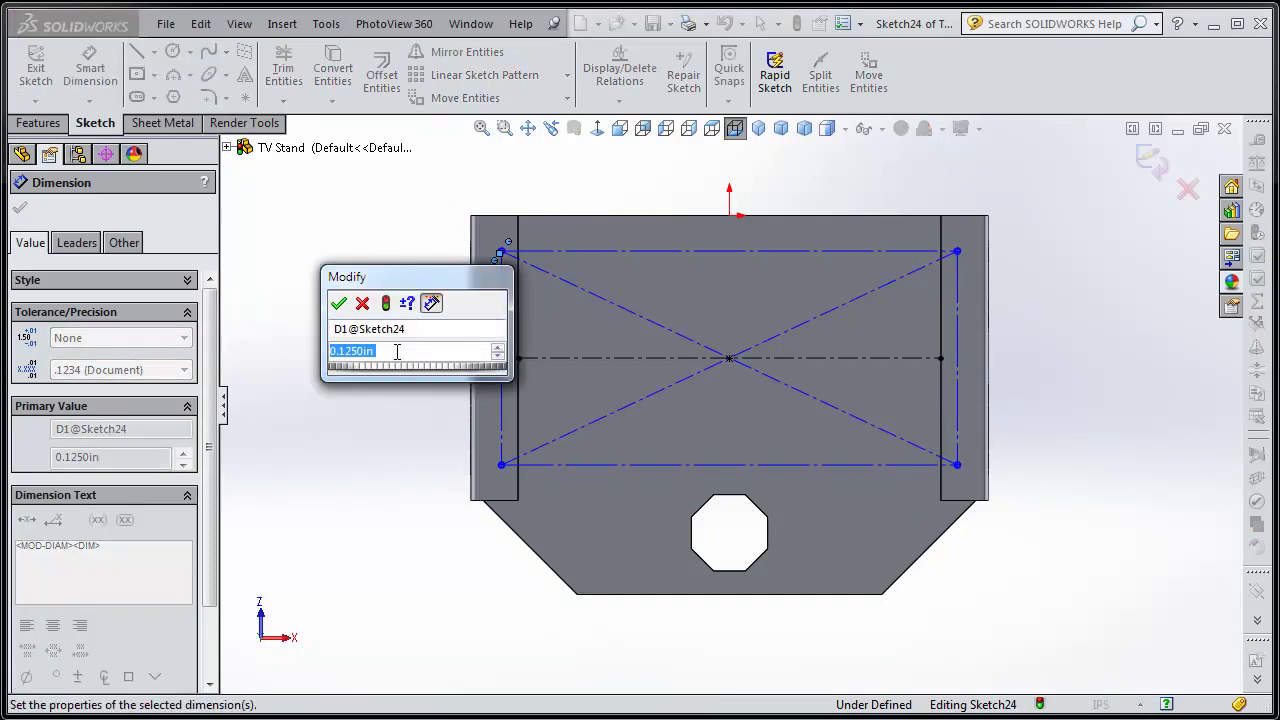
{"action": "type", "text": "3"}
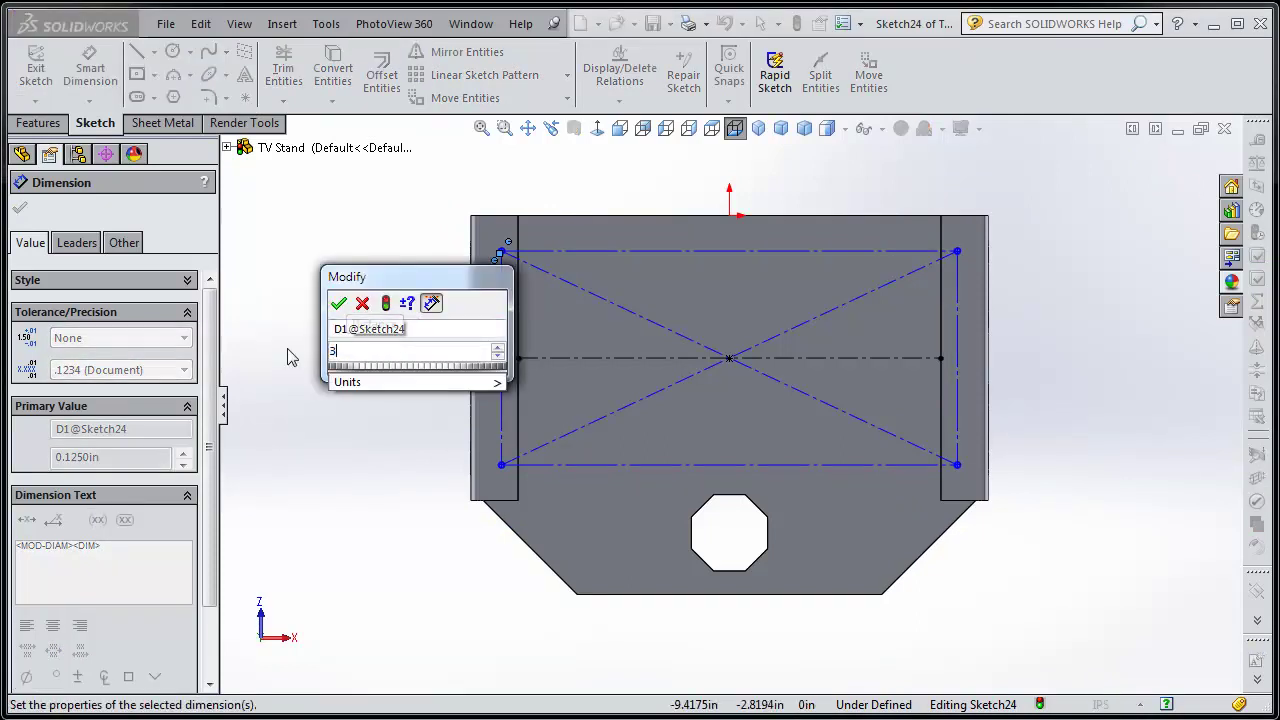
{"action": "type", "text": "/16"}
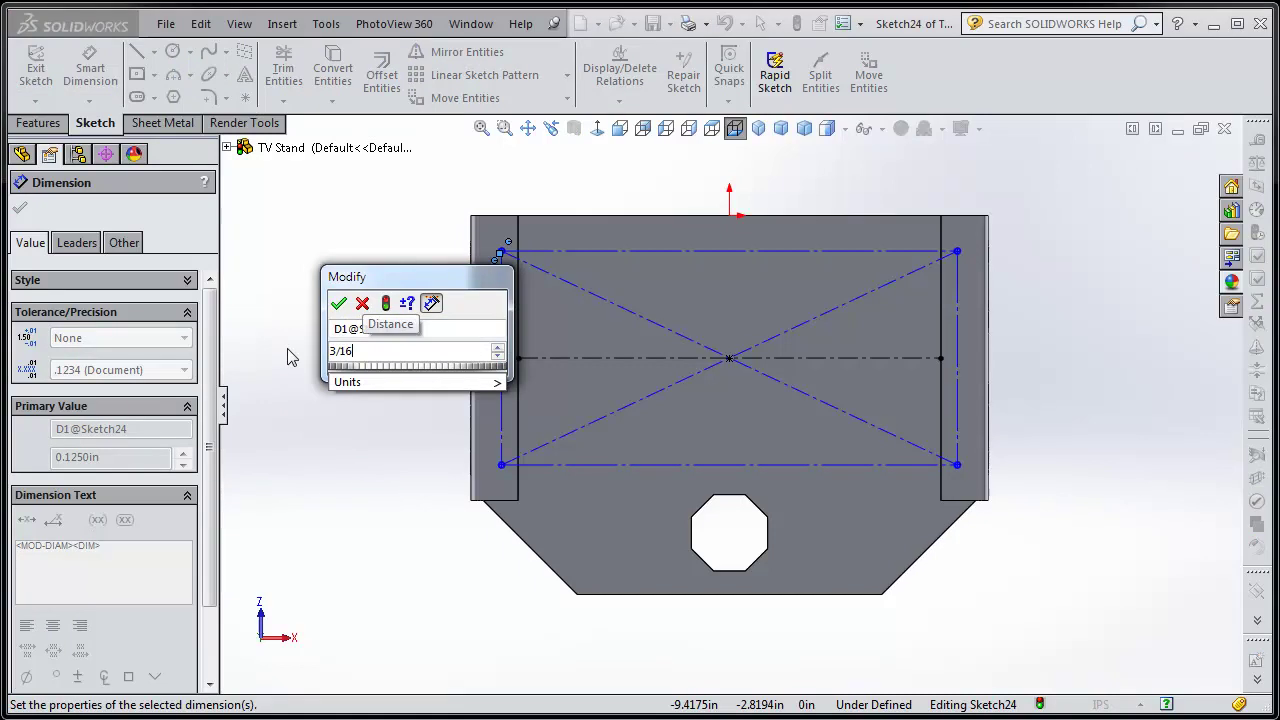
{"action": "key", "text": "Return"}
{"action": "left_click", "coordinate": [353, 437]}
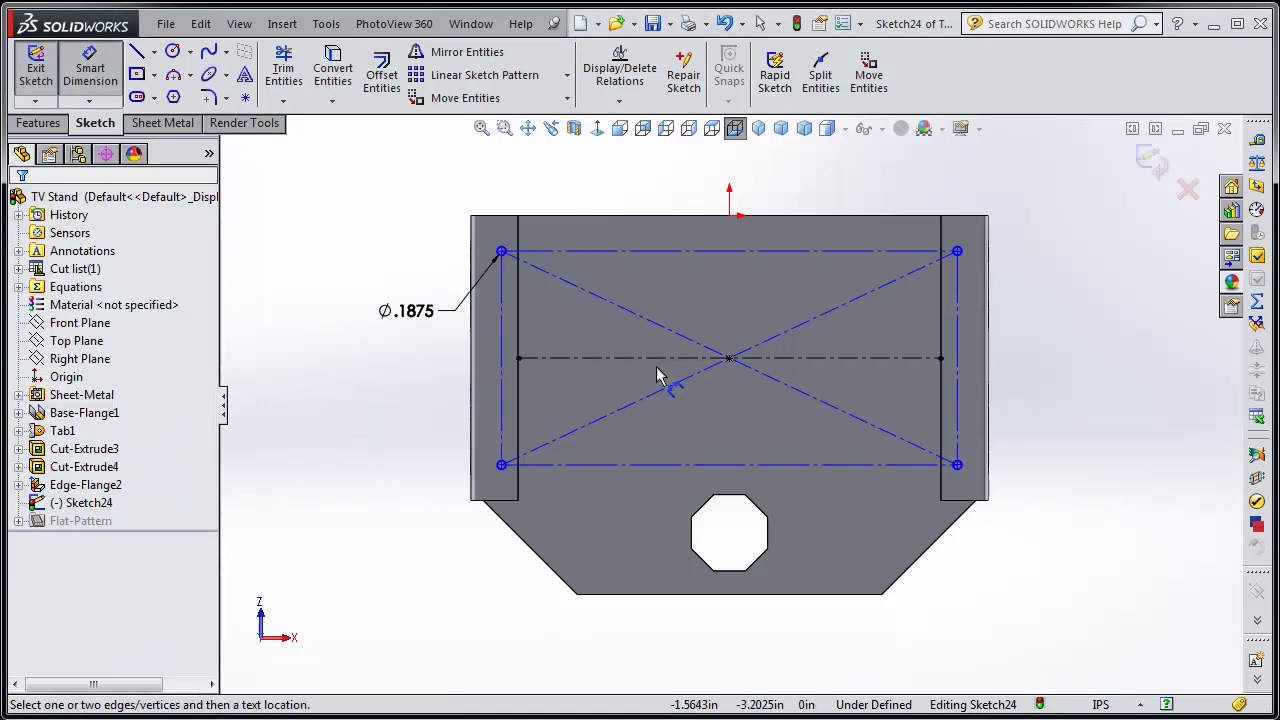
Dimension the upper-right circle's center 0.5 in from the upper end edge of its leg flange.
{"action": "left_click", "coordinate": [959, 368]}
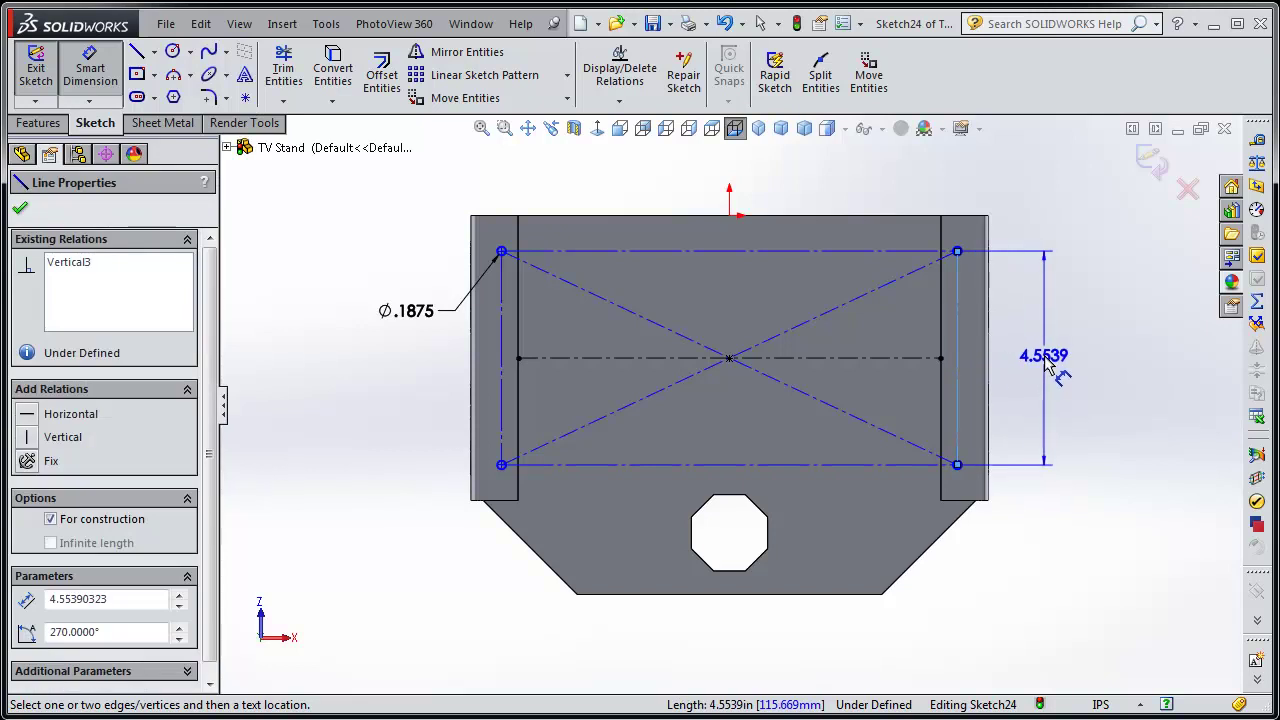
{"action": "key", "text": "Escape"}
{"action": "scroll", "coordinate": [965, 238], "scroll_direction": "down", "scroll_amount": 5}
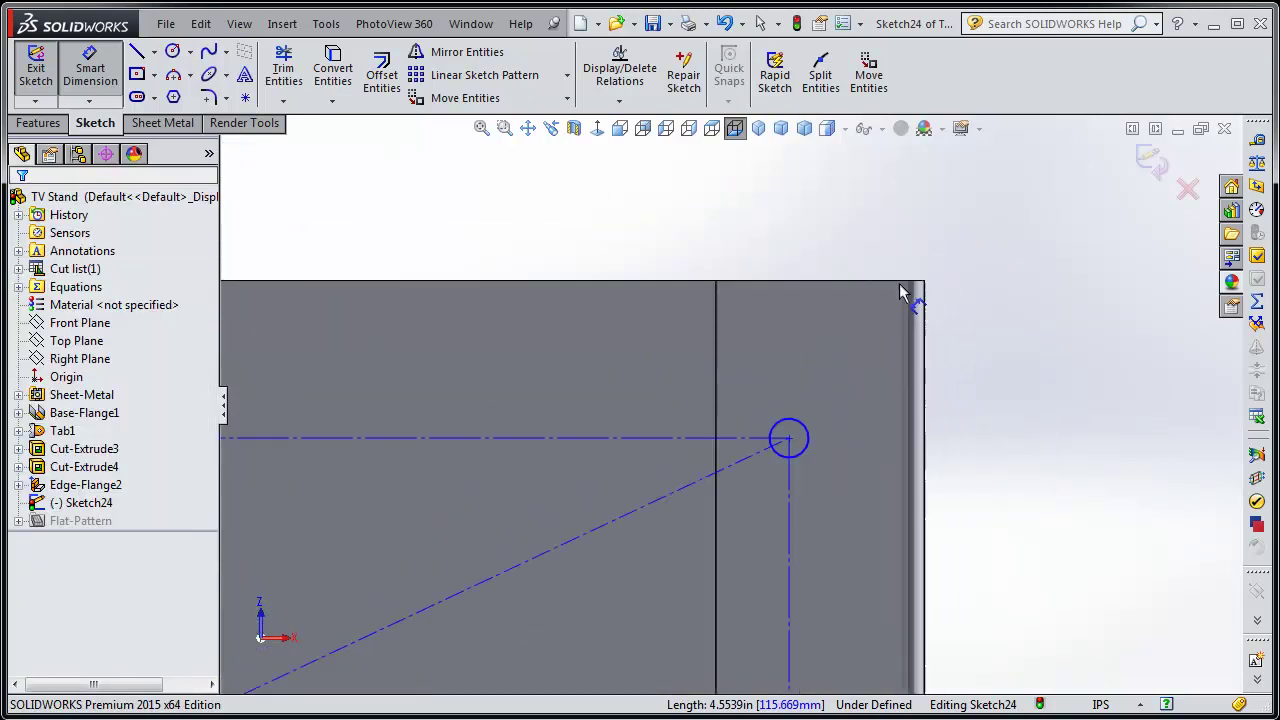
{"action": "left_click", "coordinate": [742, 291]}
{"action": "left_click", "coordinate": [726, 520]}
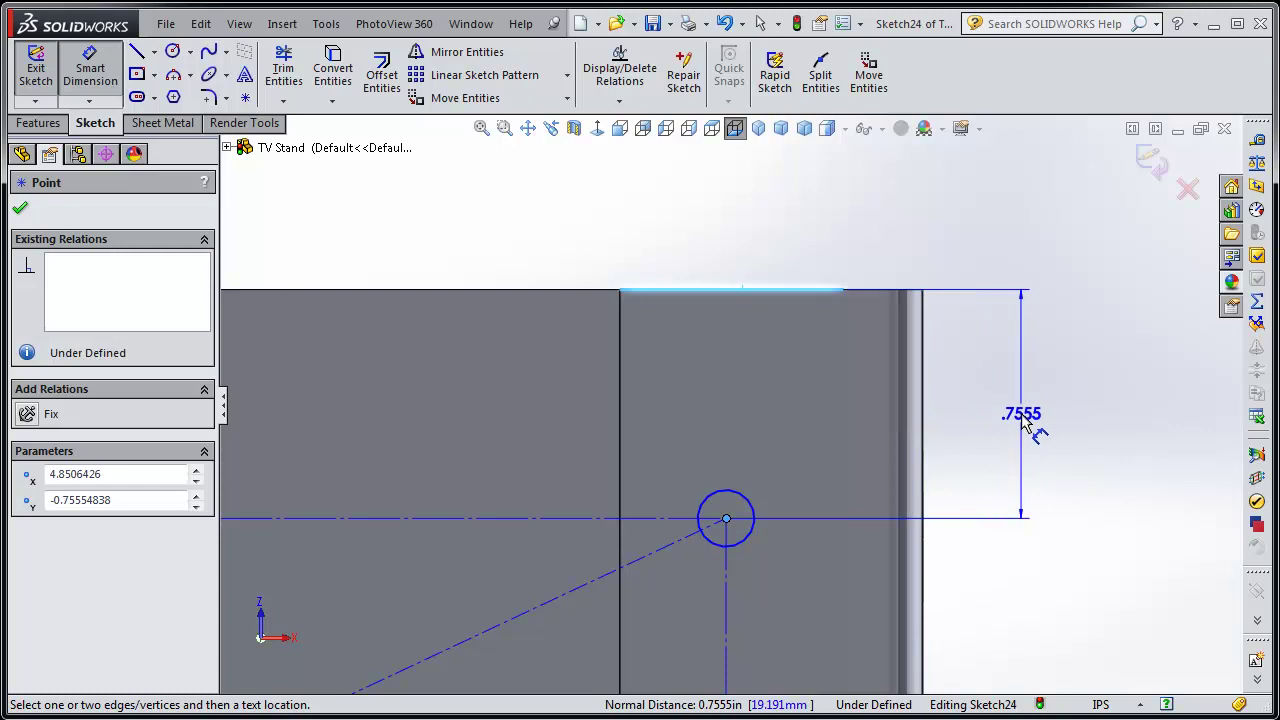
{"action": "left_click", "coordinate": [1021, 412]}
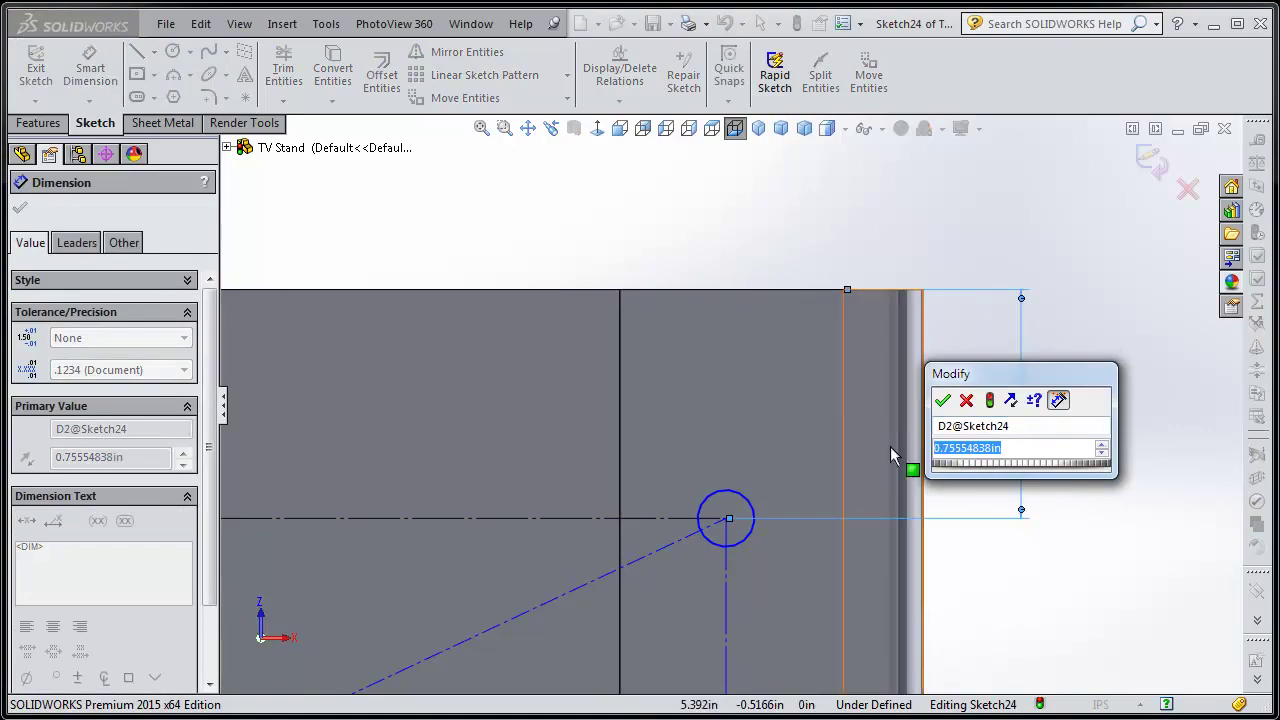
{"action": "type", "text": ".5"}
{"action": "key", "text": "Return"}
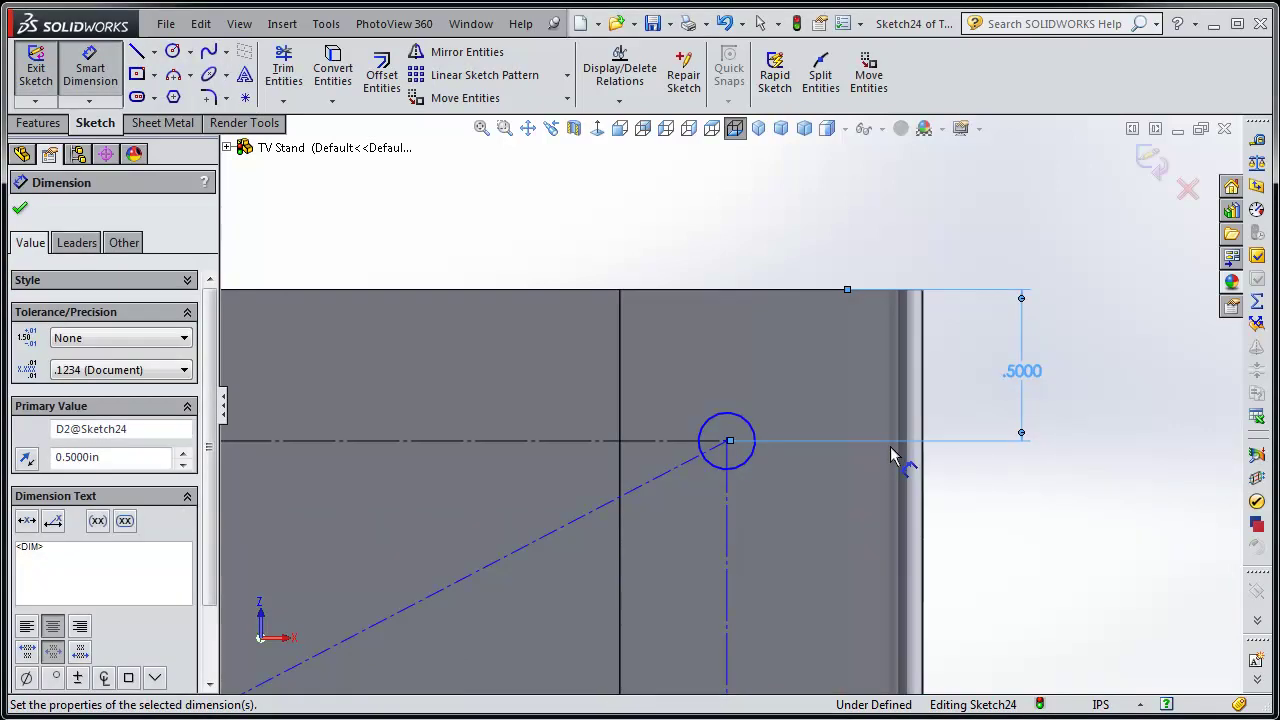
Dimension the upper-right circle 0.5 in horizontally from the inner edge of its leg flange.
{"action": "scroll", "coordinate": [1057, 420], "scroll_direction": "down", "scroll_amount": 5}
{"action": "scroll", "coordinate": [727, 386], "scroll_direction": "up", "scroll_amount": 3}
{"action": "scroll", "coordinate": [727, 490], "scroll_direction": "up", "scroll_amount": 2}
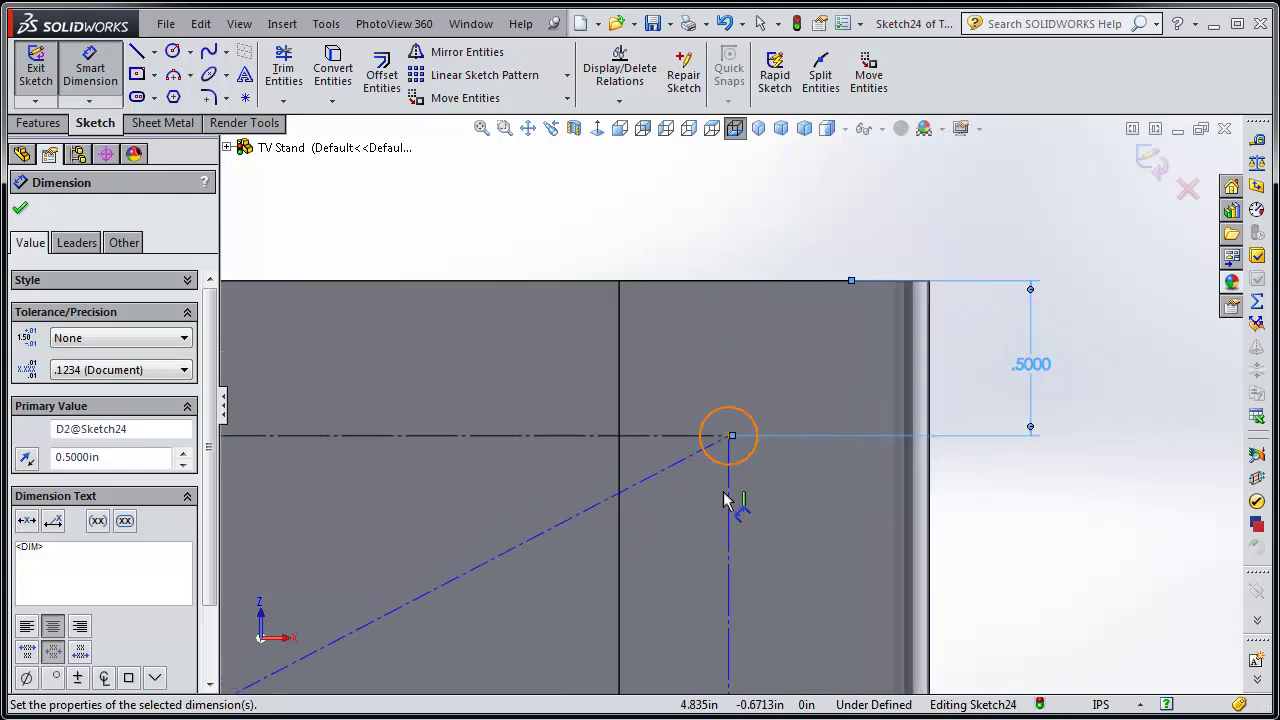
{"action": "left_click", "coordinate": [726, 466]}
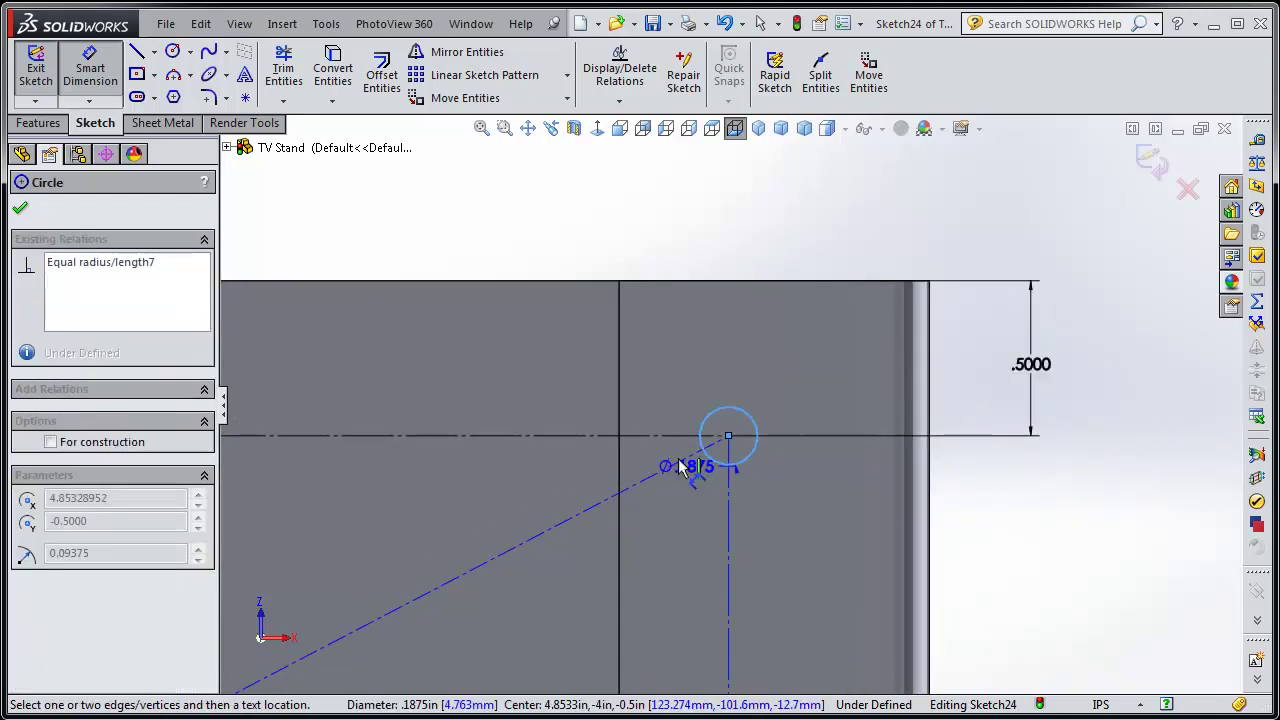
{"action": "left_click", "coordinate": [621, 368]}
{"action": "left_click", "coordinate": [672, 228]}
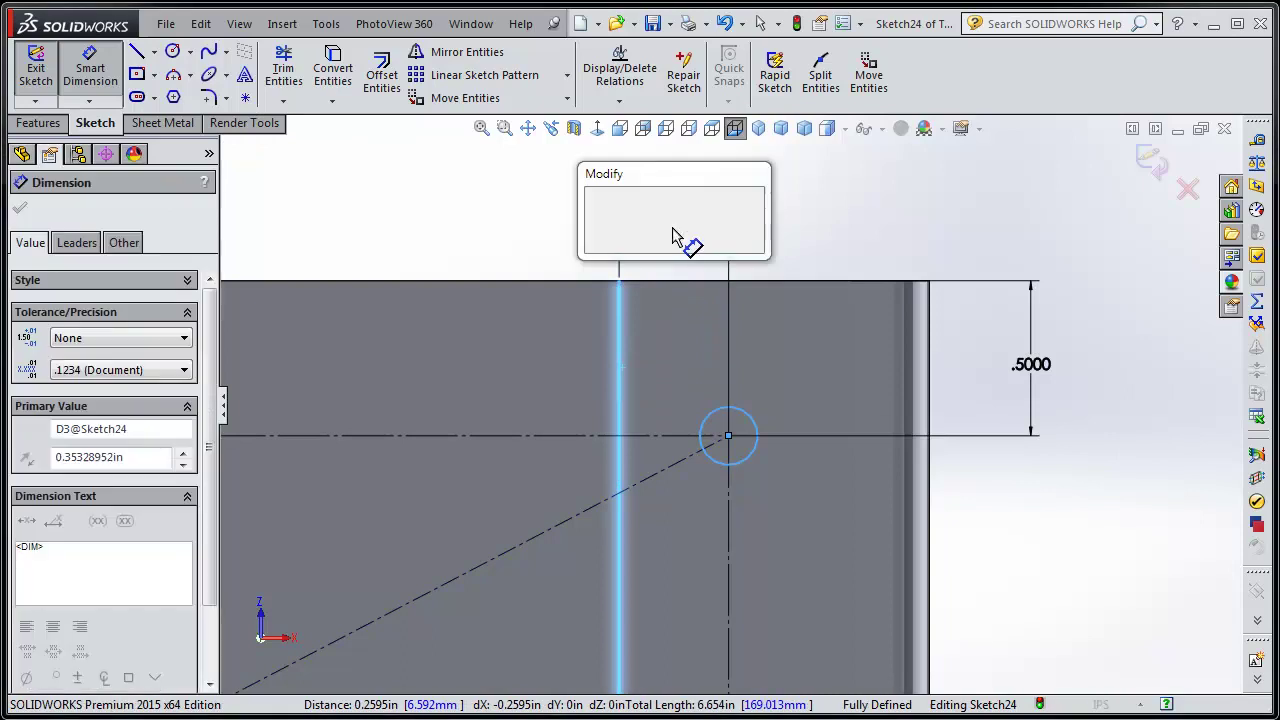
{"action": "type", "text": ".5"}
{"action": "key", "text": "Return"}
{"action": "left_click", "coordinate": [508, 229]}
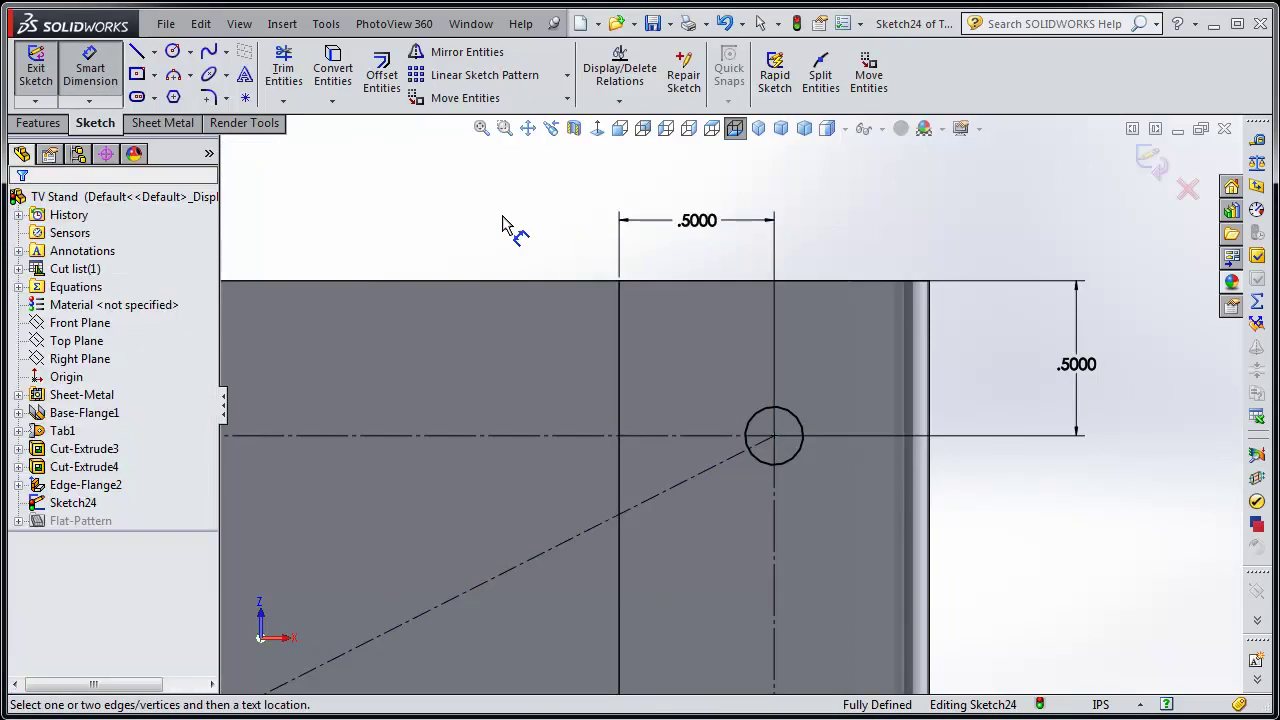
{"action": "key", "text": "f"}
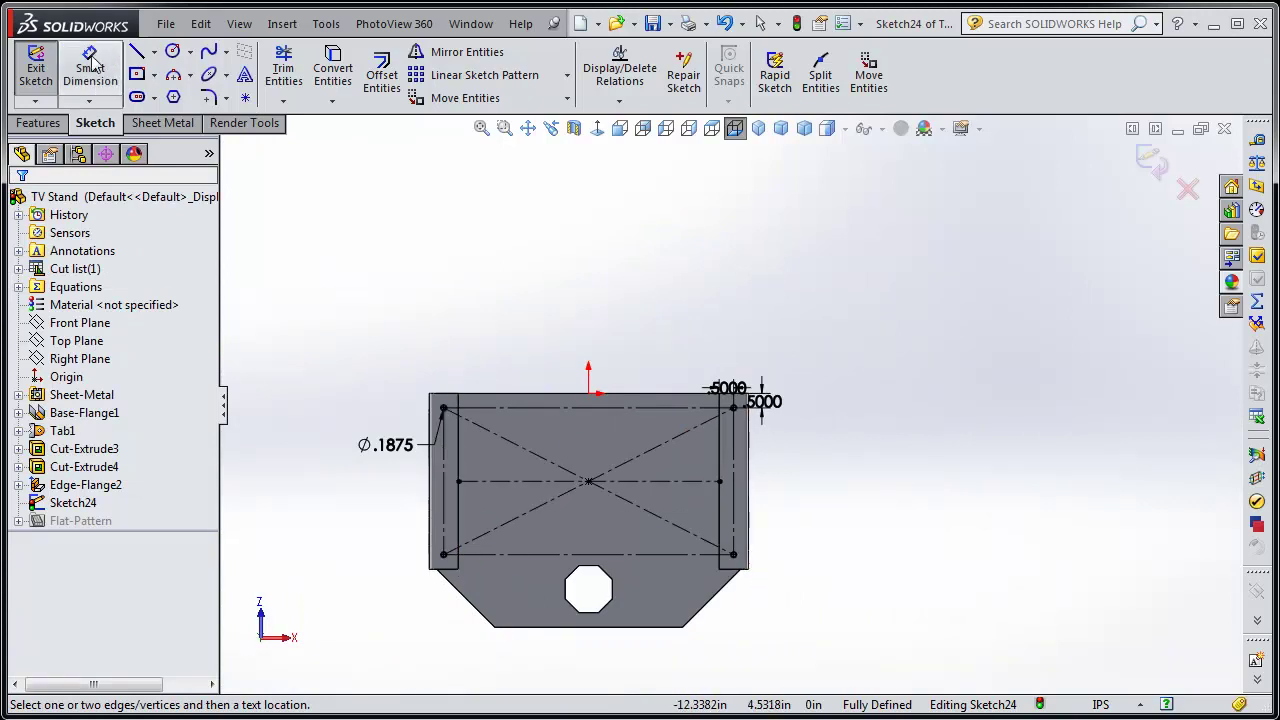
{"action": "left_click", "coordinate": [104, 66]}
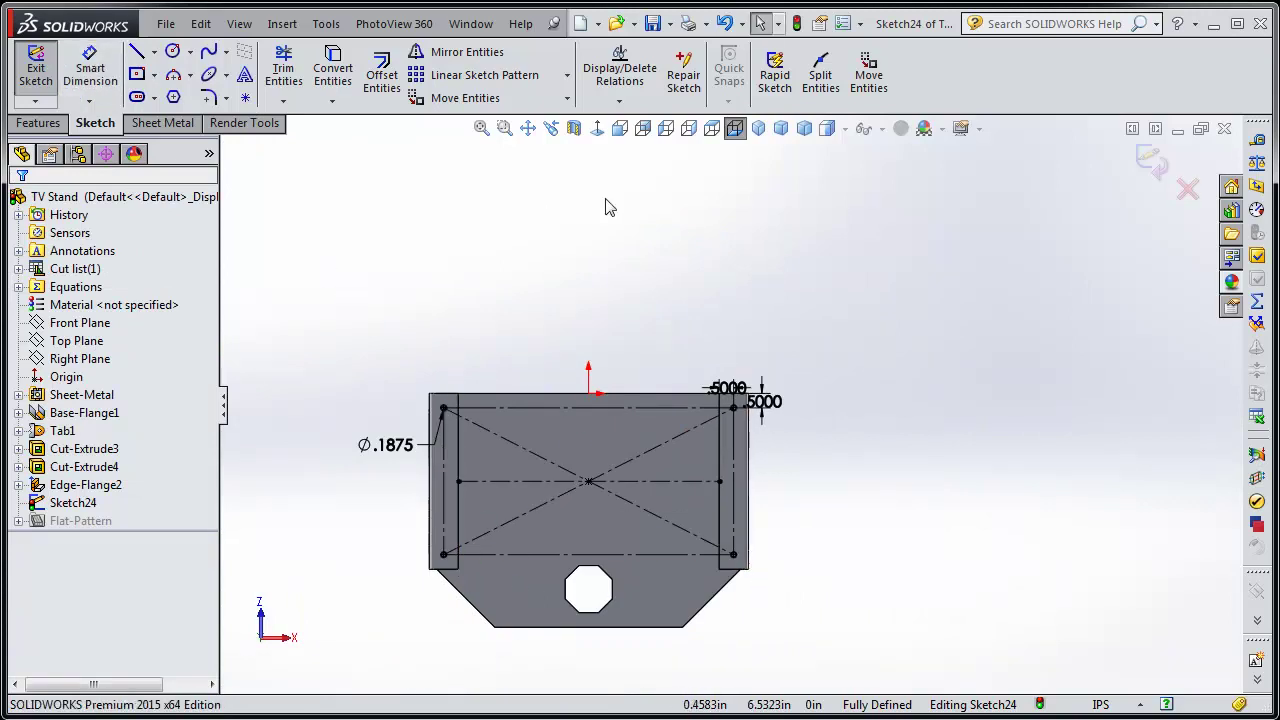
Exit the sketch and cut the four circles through the leg flanges with a blind Extruded Cut linked to the sheet thickness.
{"action": "left_click", "coordinate": [735, 128]}
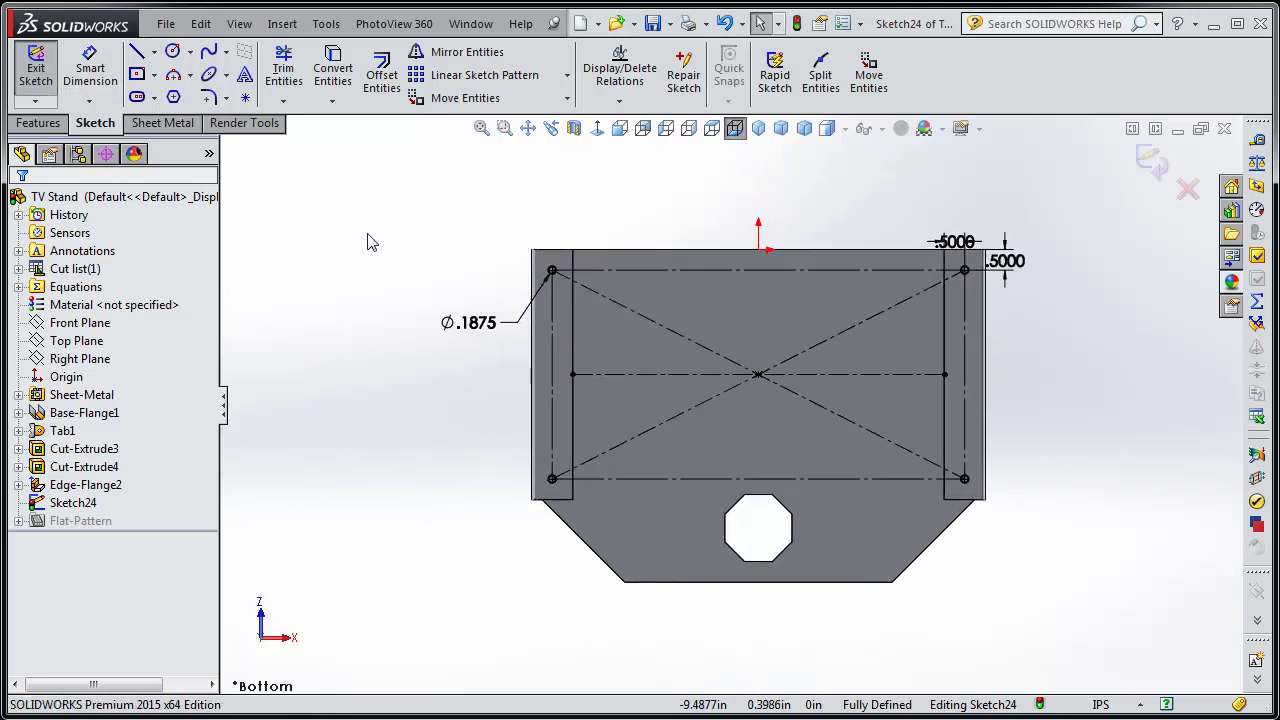
{"action": "mouse_move", "coordinate": [375, 238]}
{"action": "middle_mouse_down"}
{"action": "mouse_move", "coordinate": [423, 223]}
{"action": "mouse_move", "coordinate": [389, 591]}
{"action": "mouse_move", "coordinate": [358, 597]}
{"action": "mouse_move", "coordinate": [374, 591]}
{"action": "middle_mouse_up"}
{"action": "left_click", "coordinate": [35, 70]}
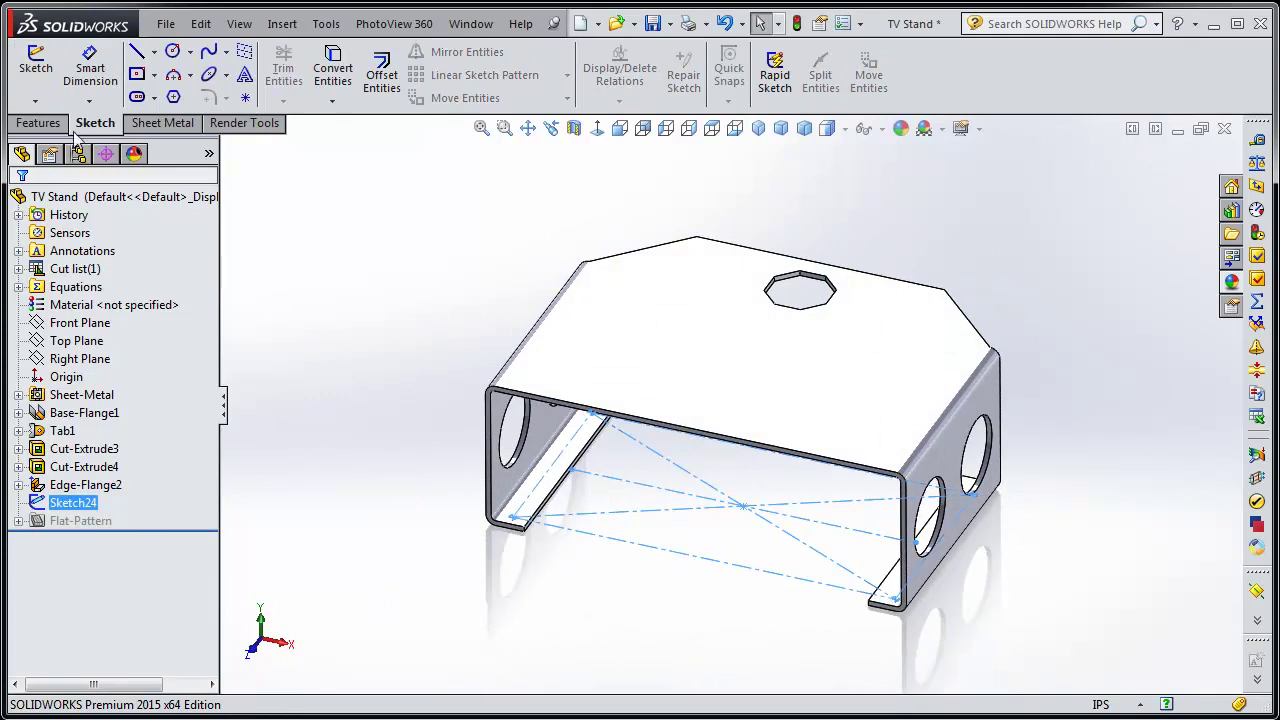
{"action": "left_click", "coordinate": [168, 128]}
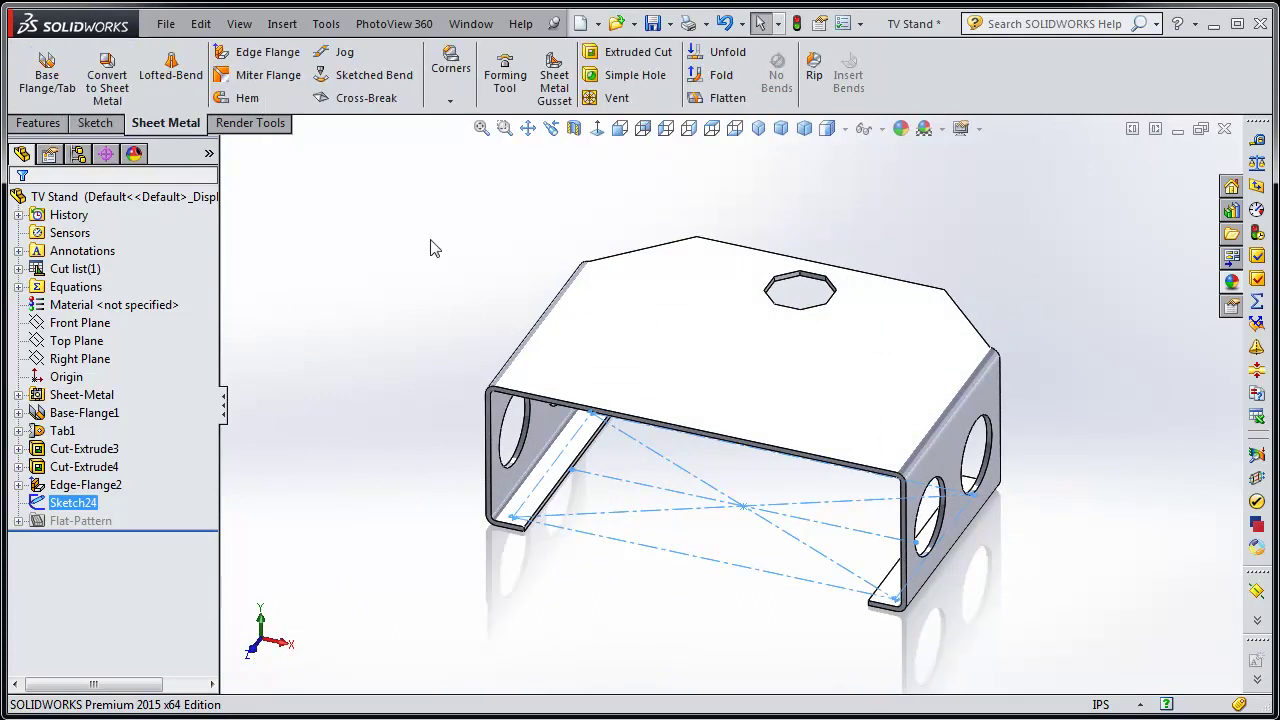
{"action": "left_click", "coordinate": [638, 55]}
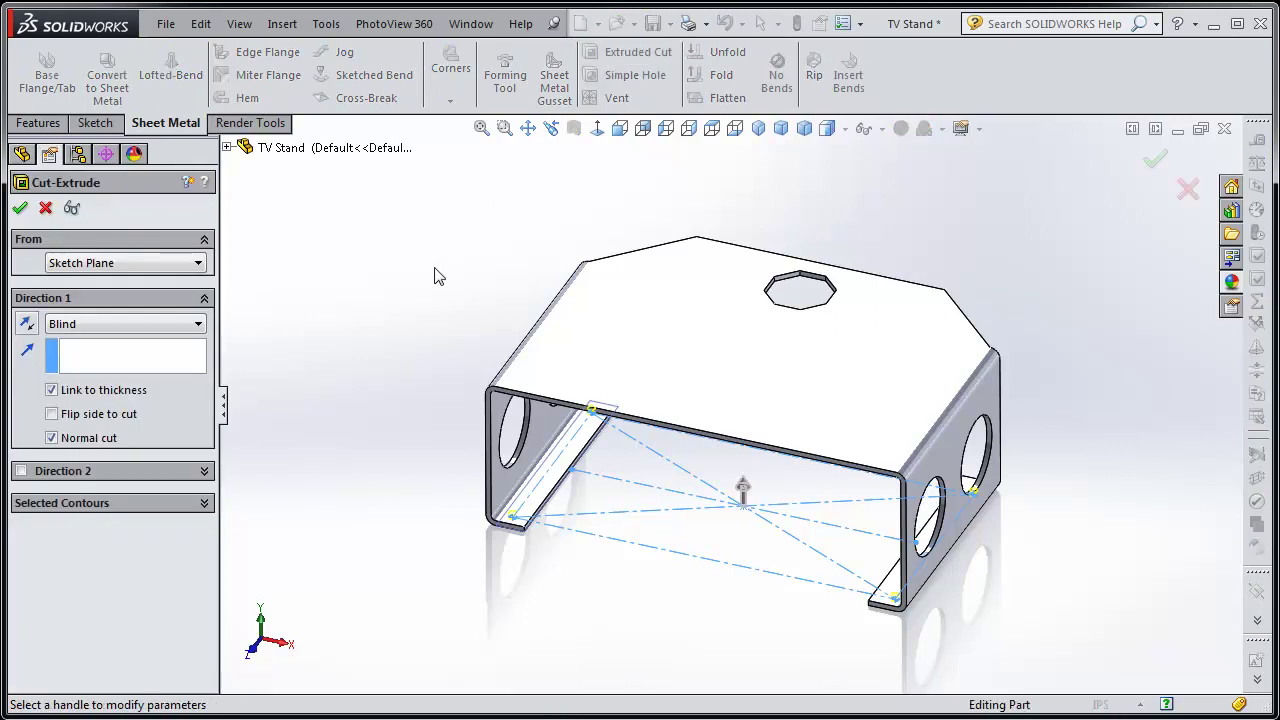
{"action": "left_click", "coordinate": [52, 390]}
{"action": "left_click", "coordinate": [52, 422]}
{"action": "scroll", "coordinate": [494, 528], "scroll_direction": "down", "scroll_amount": 5}
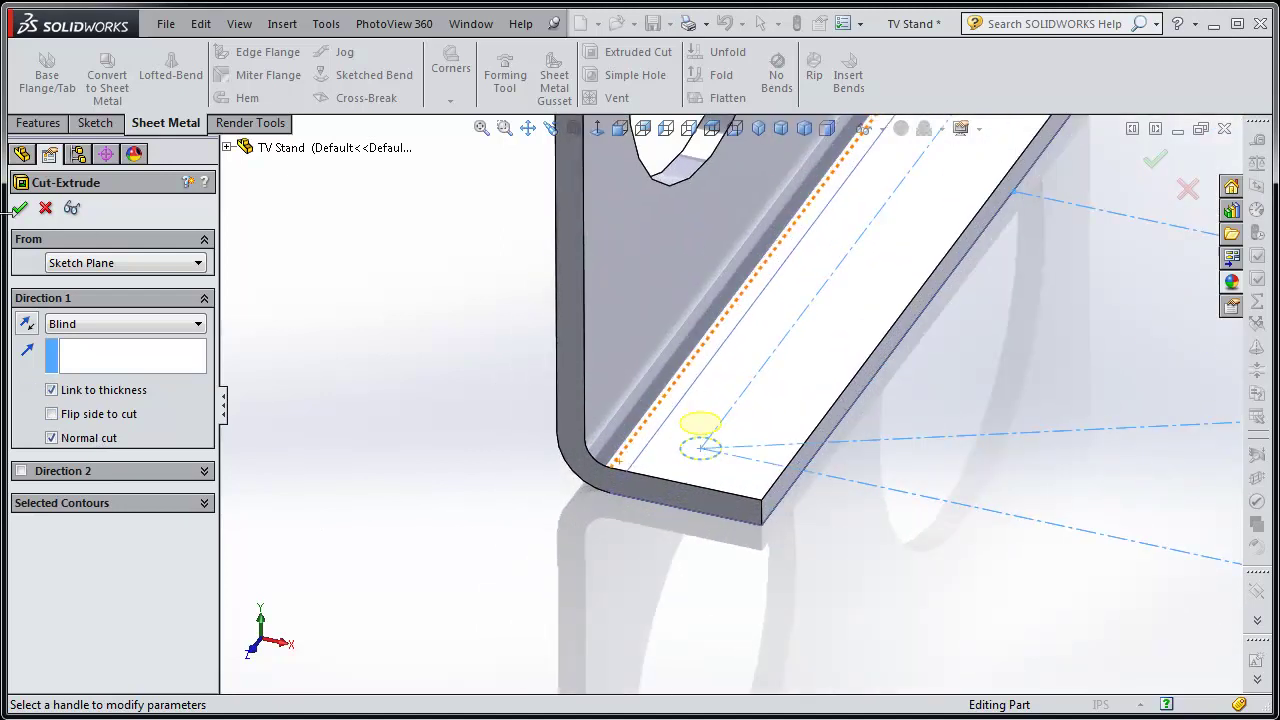
{"action": "left_click", "coordinate": [22, 208]}
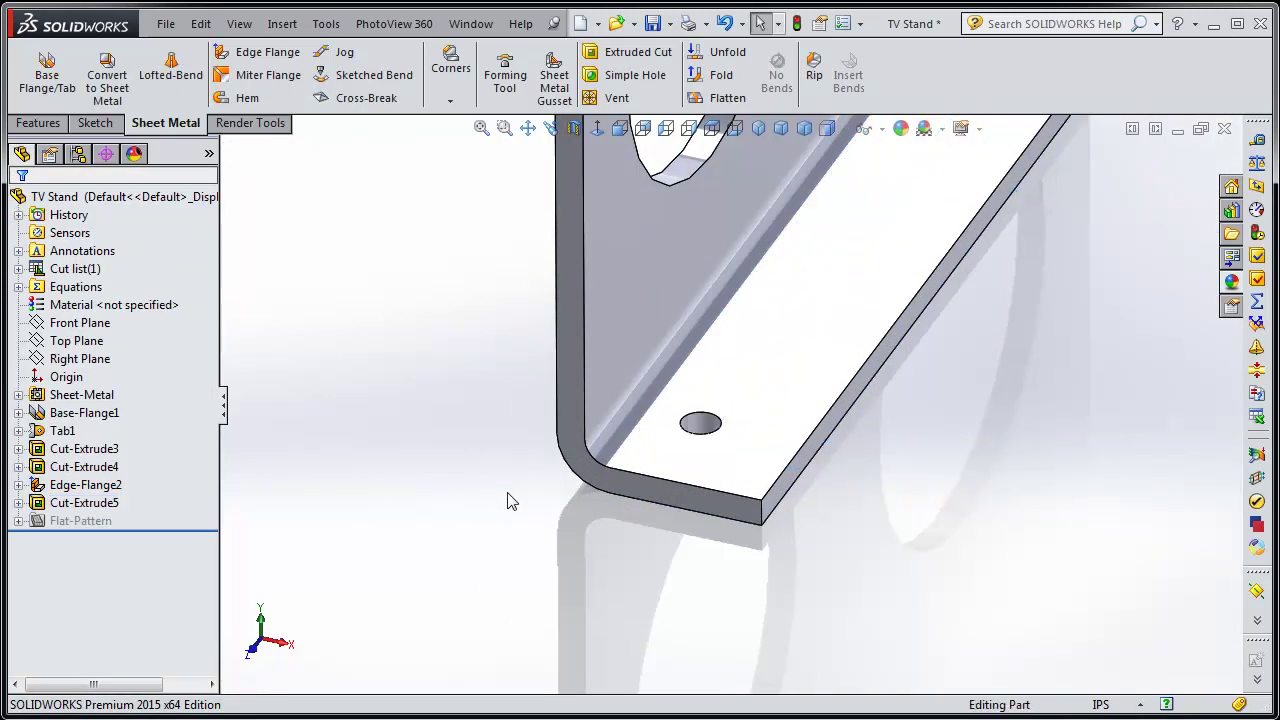
Open the sketch of the flange-hole cut for editing.
{"action": "scroll", "coordinate": [508, 500], "scroll_direction": "up", "scroll_amount": 5}
{"action": "scroll", "coordinate": [866, 480], "scroll_direction": "up", "scroll_amount": 3}
{"action": "middle_click_drag", "start_coordinate": [866, 480], "coordinate": [866, 440]}
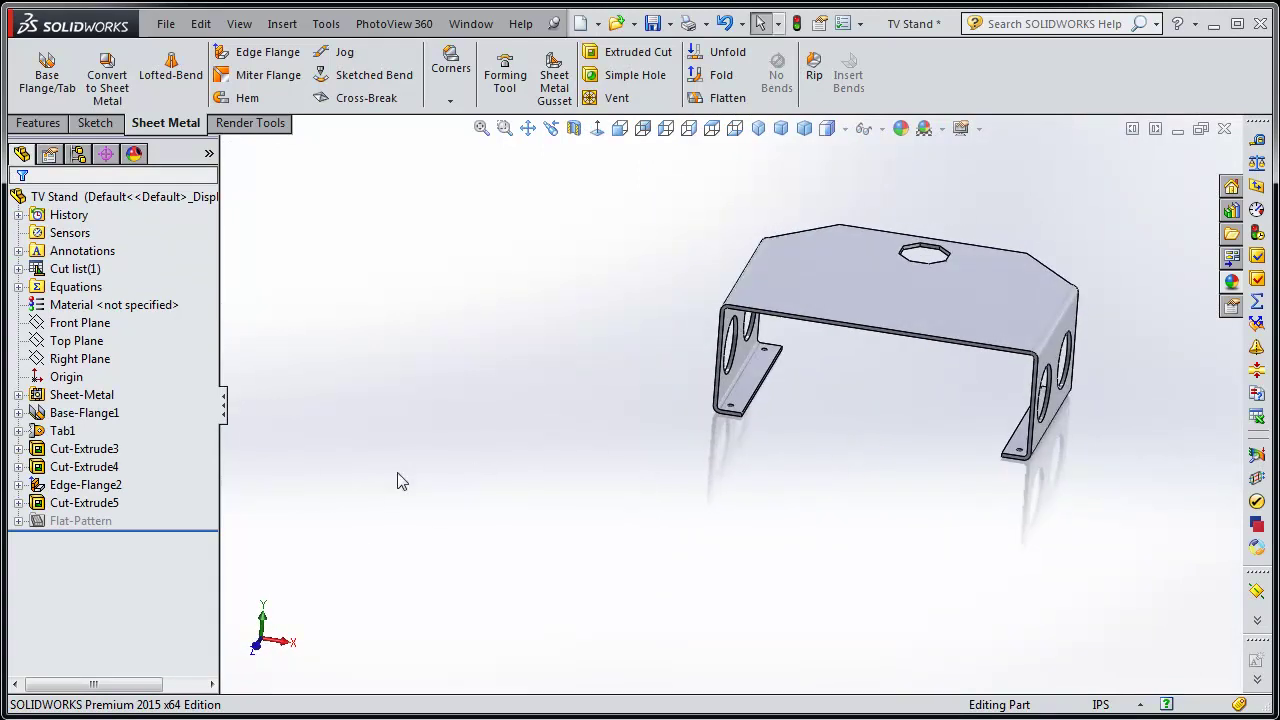
{"action": "left_click", "coordinate": [18, 503]}
{"action": "left_click", "coordinate": [88, 521]}
{"action": "right_click", "coordinate": [95, 522]}
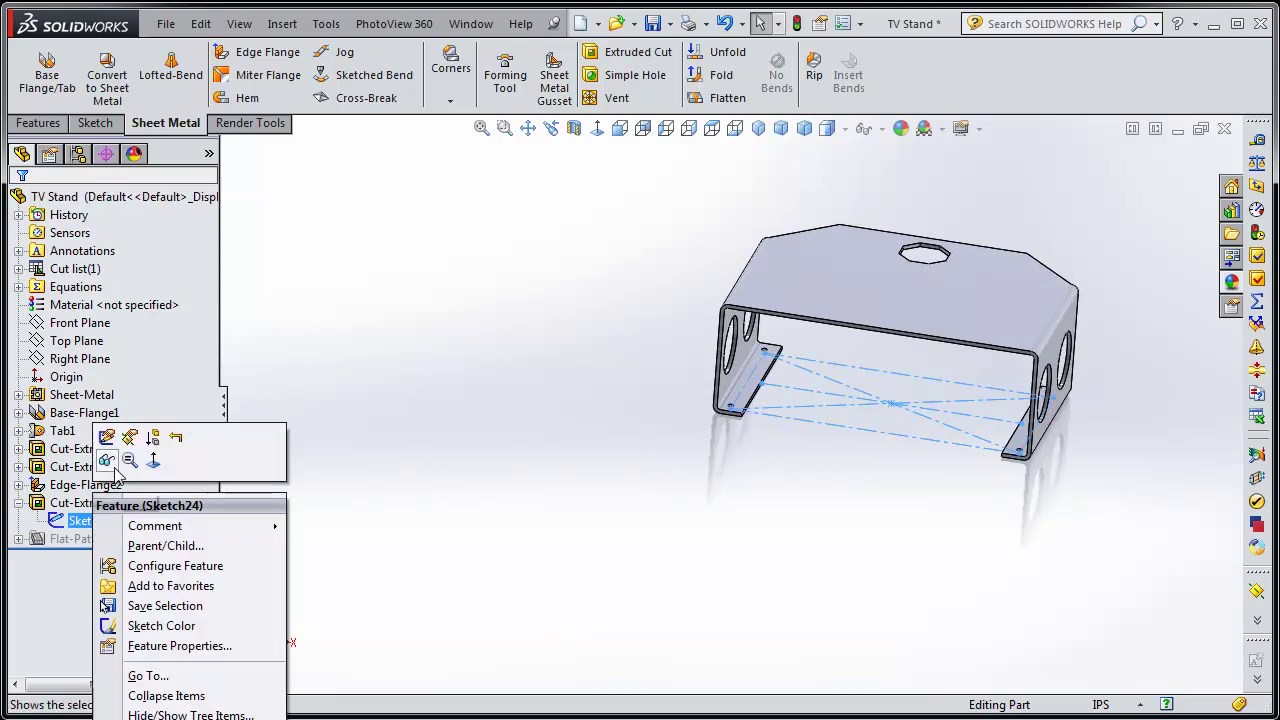
{"action": "left_click", "coordinate": [106, 437]}
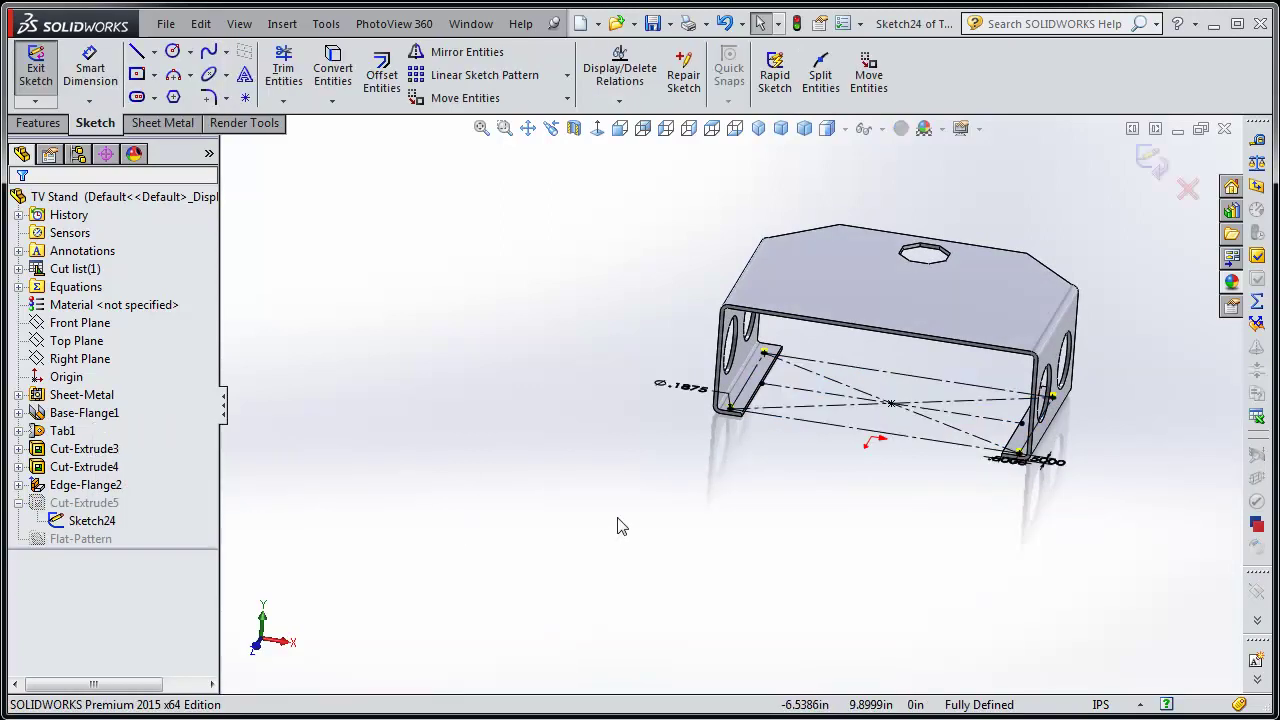
Set the hole's distance from the flange's inner edge to 0.3 in and exit the sketch to rebuild the cut.
{"action": "scroll", "coordinate": [952, 497], "scroll_direction": "down", "scroll_amount": 5}
{"action": "middle_click_drag", "start_coordinate": [950, 480], "coordinate": [579, 510]}
{"action": "scroll", "coordinate": [666, 474], "scroll_direction": "down", "scroll_amount": 4}
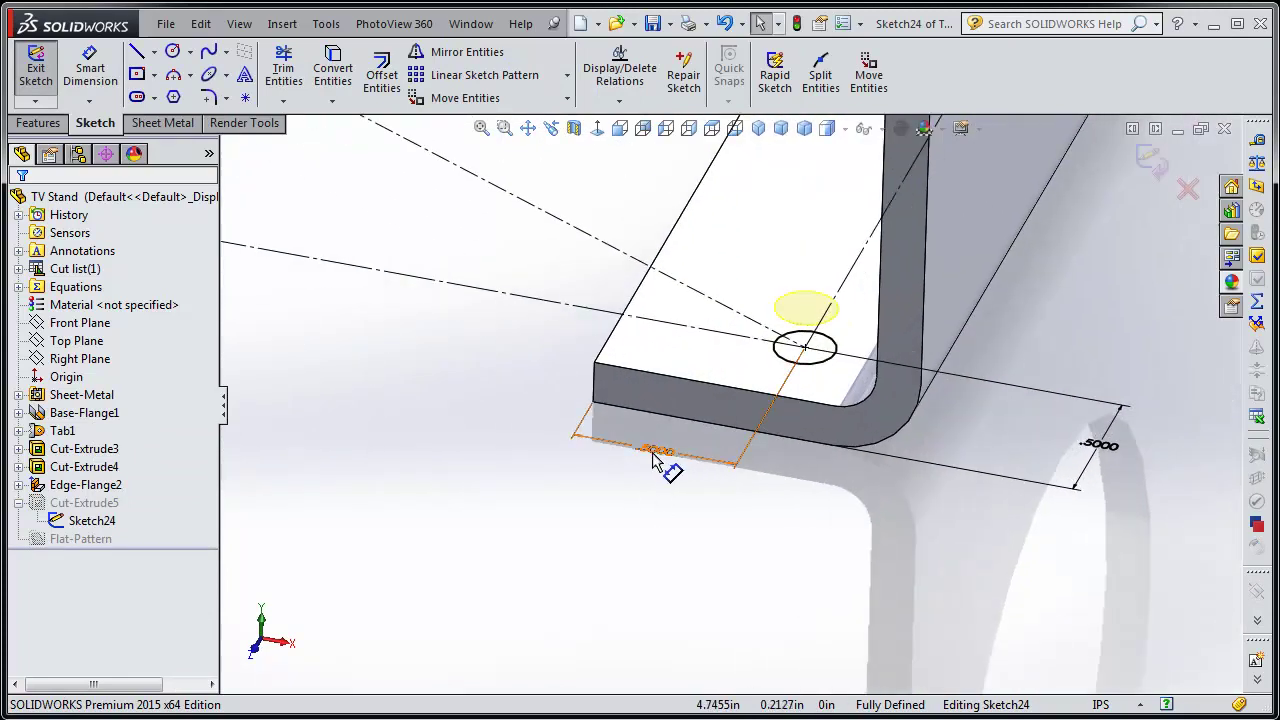
{"action": "double_click", "coordinate": [660, 458]}
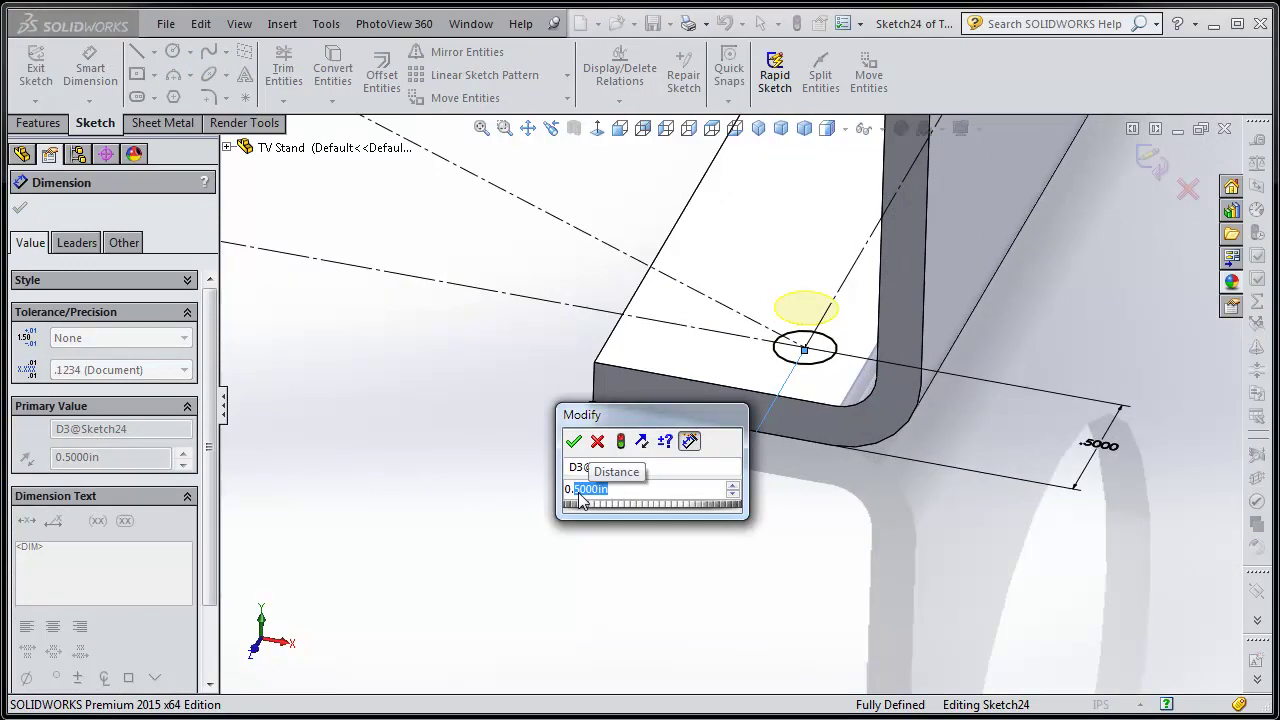
{"action": "type", "text": "3"}
{"action": "key", "text": "Return"}
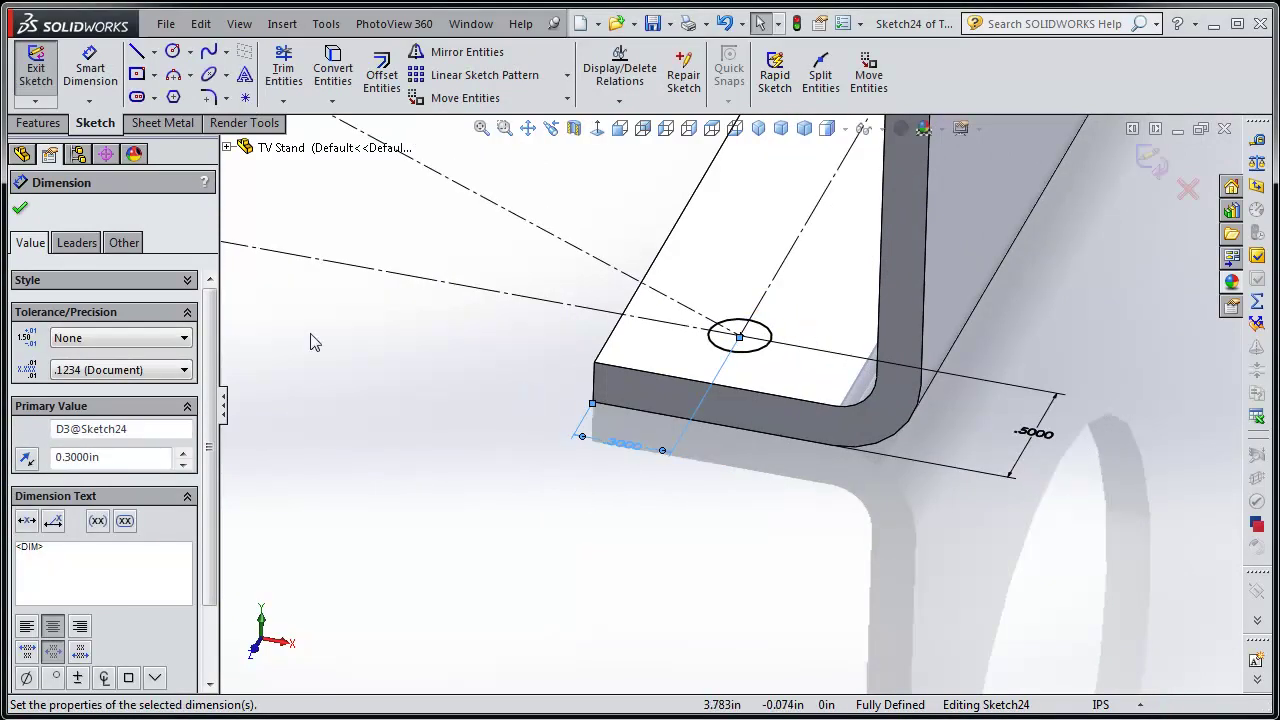
{"action": "left_click", "coordinate": [18, 207]}
{"action": "left_click", "coordinate": [35, 70]}
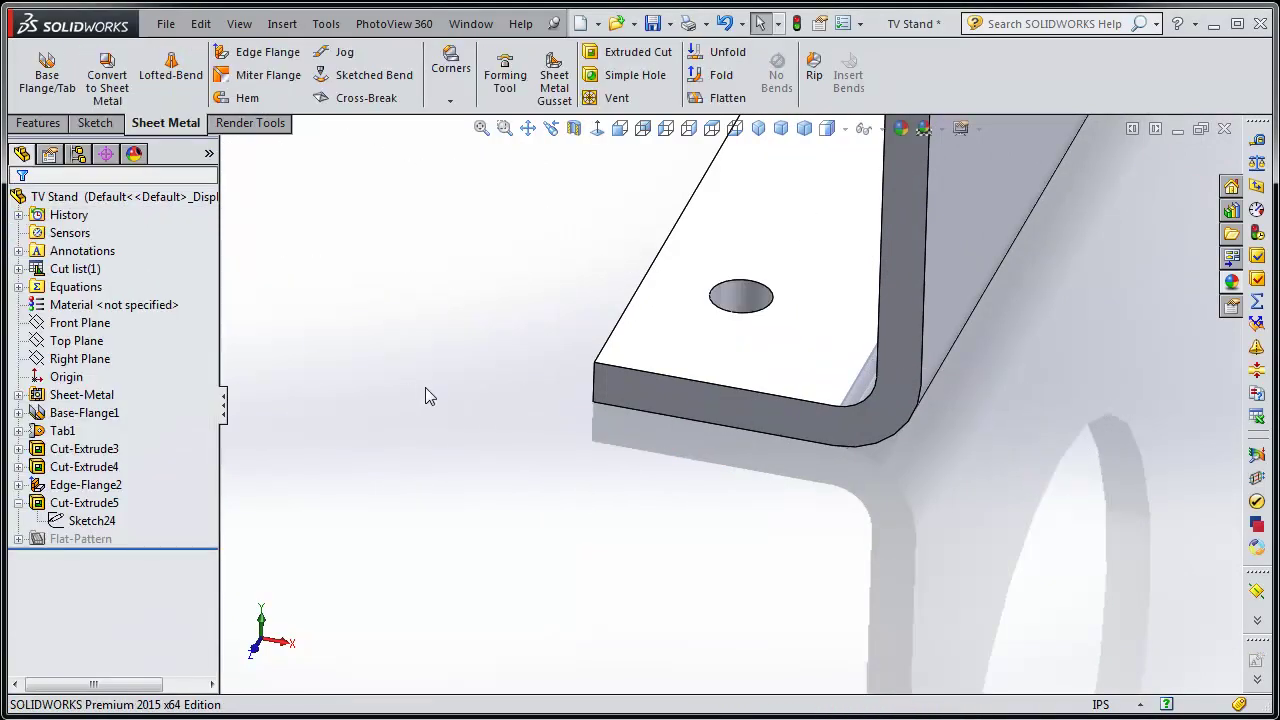
{"action": "scroll", "coordinate": [629, 506], "scroll_direction": "up", "scroll_amount": 5}
{"action": "middle_click_drag", "start_coordinate": [629, 506], "coordinate": [697, 540]}
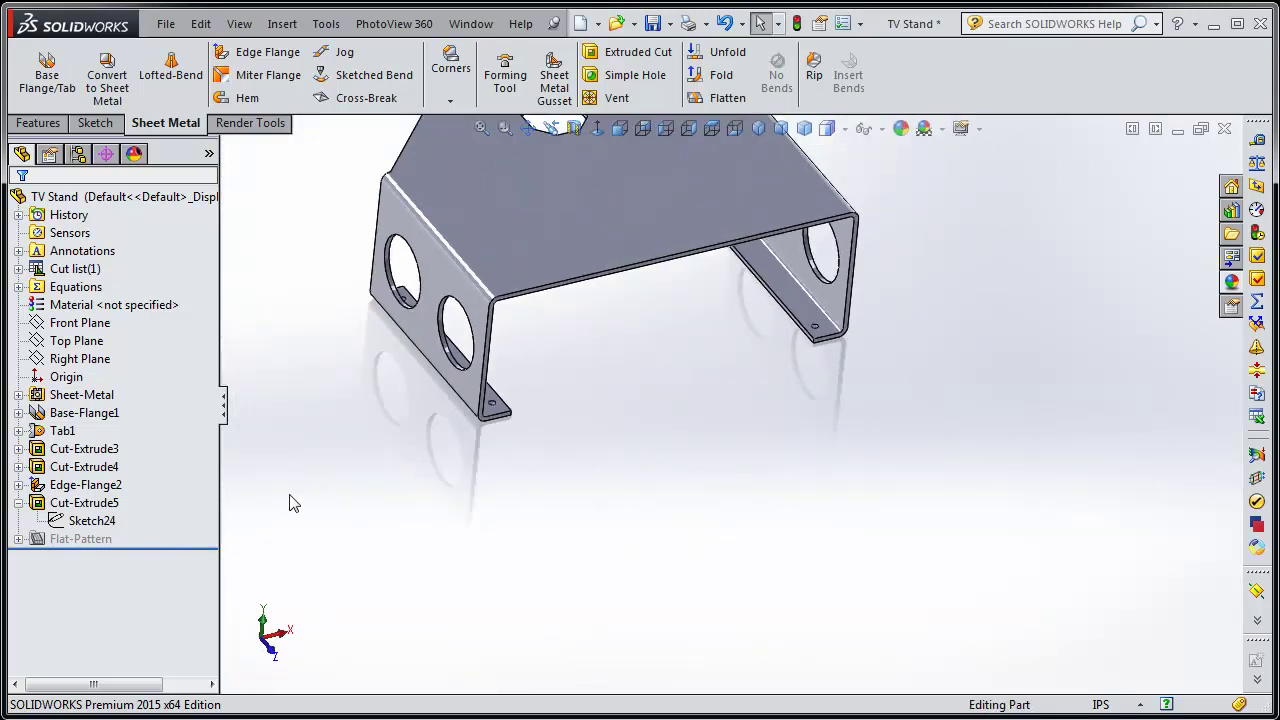
Start a fillet with a 0.25 in radius and select the front outer corner edge of one leg flange.
{"action": "left_click", "coordinate": [781, 128]}
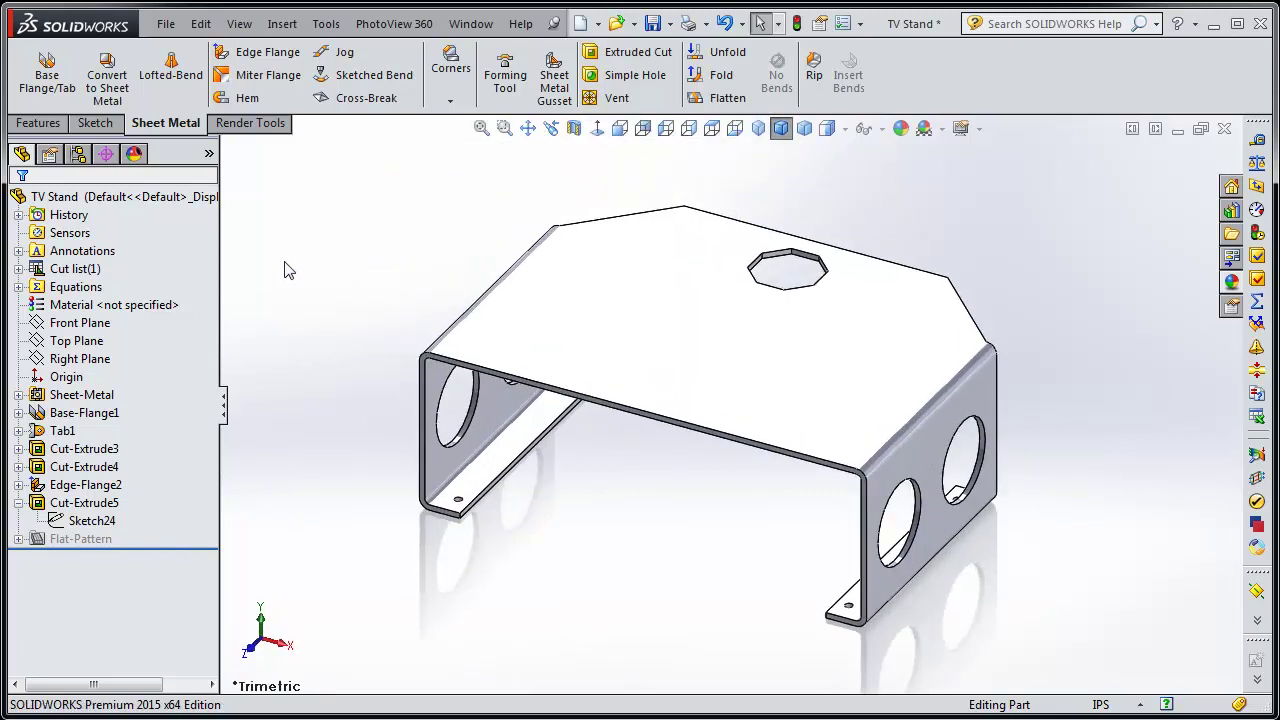
{"action": "left_click", "coordinate": [42, 123]}
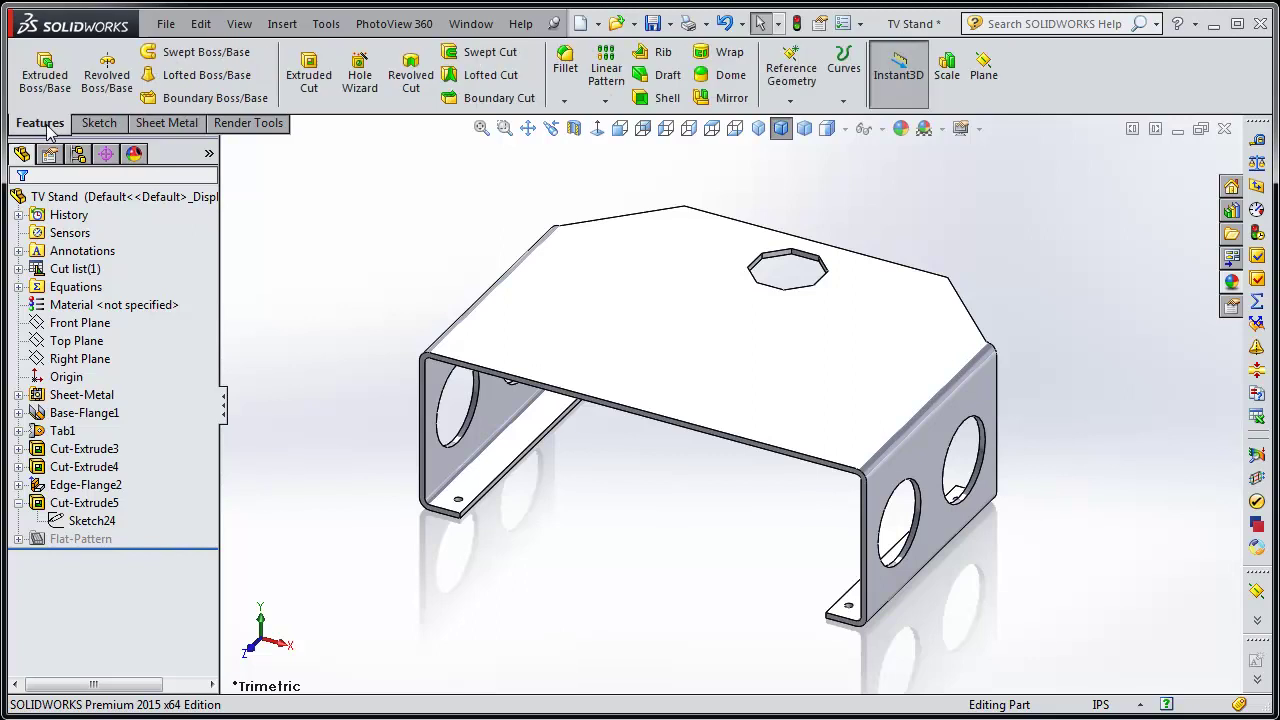
{"action": "left_click", "coordinate": [568, 80]}
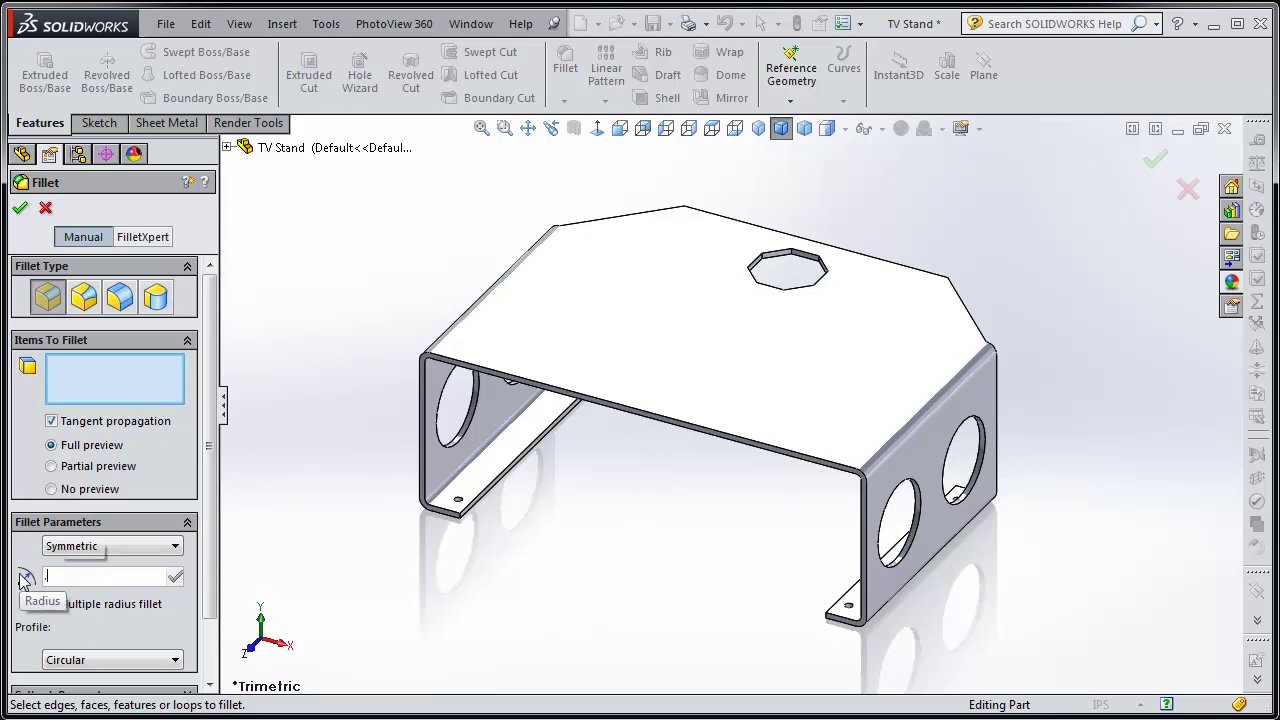
{"action": "type", "text": "25"}
{"action": "key", "text": "Return"}
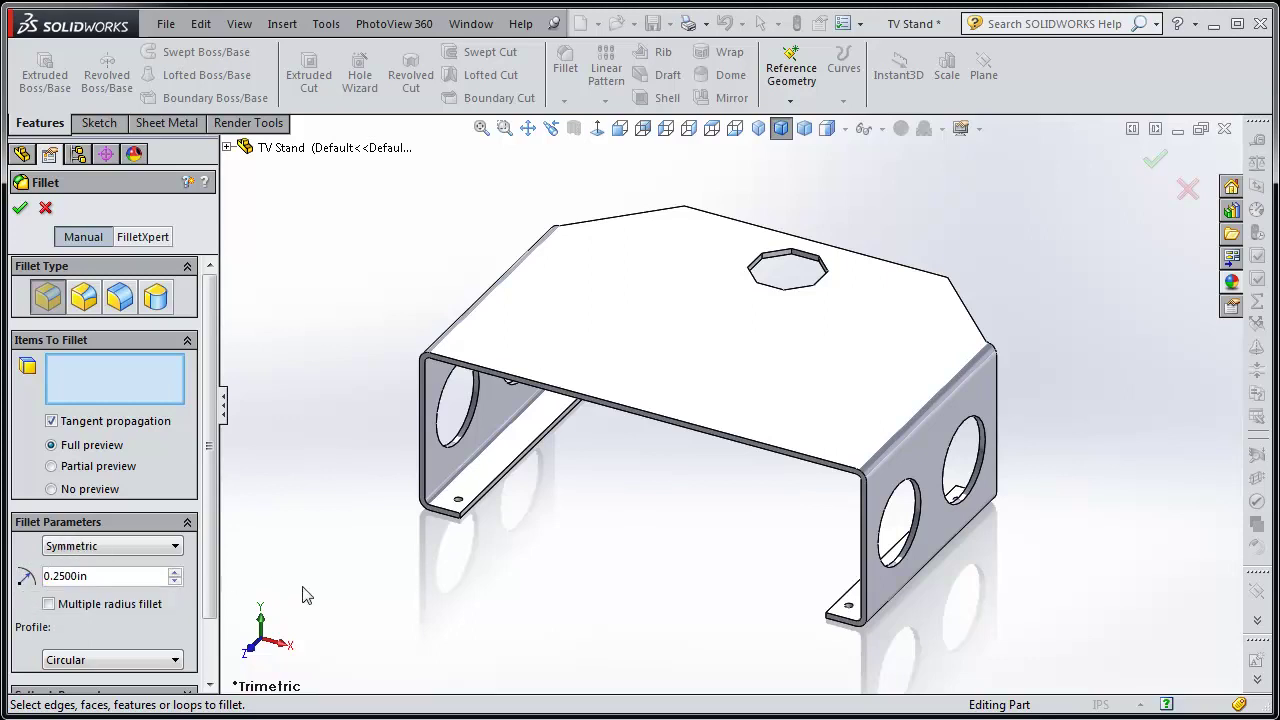
{"action": "scroll", "coordinate": [505, 510], "scroll_direction": "down", "scroll_amount": 5}
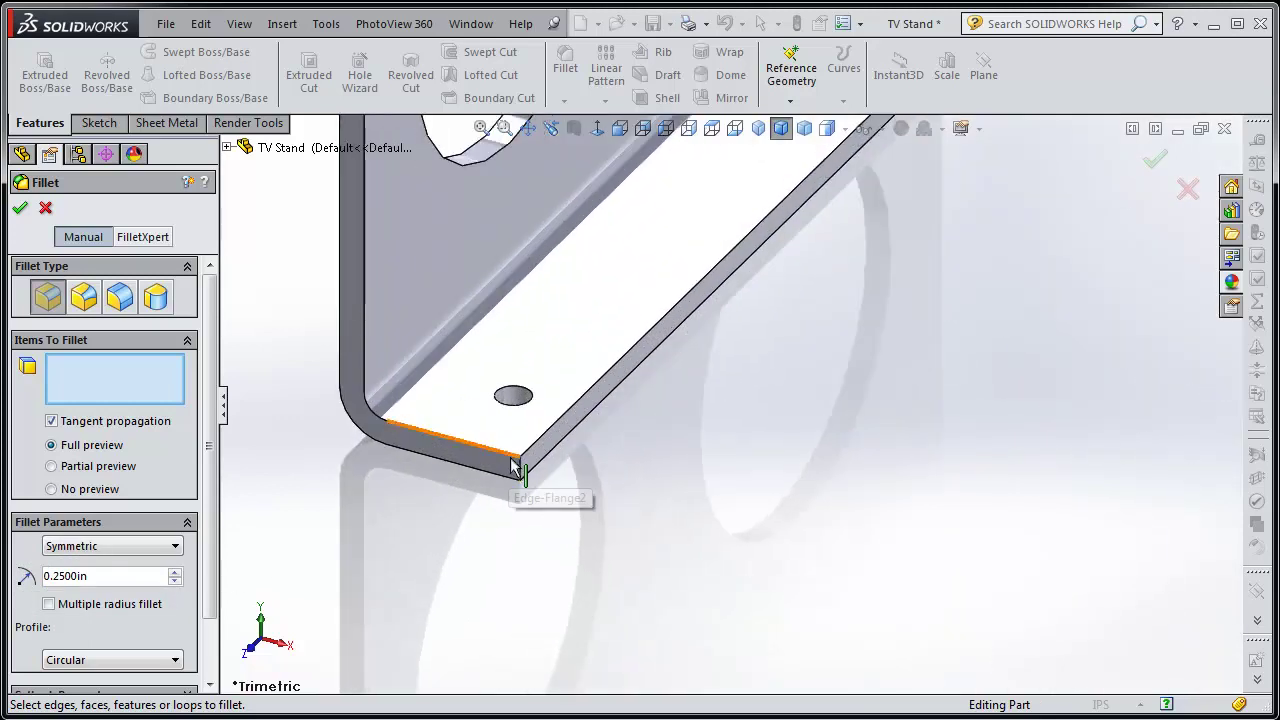
{"action": "left_click", "coordinate": [520, 468]}
Add the other three outer corner edges of the leg flanges and apply the 0.25 in fillet.
{"action": "scroll", "coordinate": [595, 475], "scroll_direction": "up", "scroll_amount": 3}
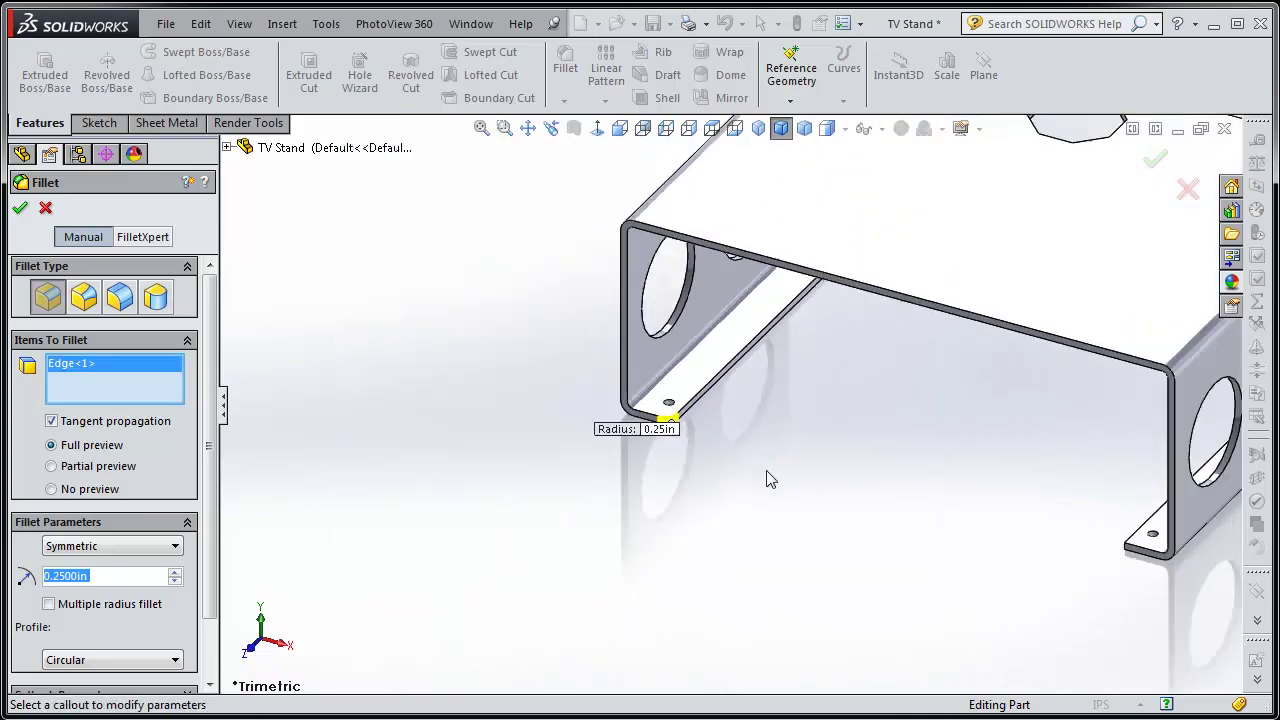
{"action": "scroll", "coordinate": [766, 478], "scroll_direction": "up", "scroll_amount": 3}
{"action": "scroll", "coordinate": [832, 356], "scroll_direction": "down", "scroll_amount": 6}
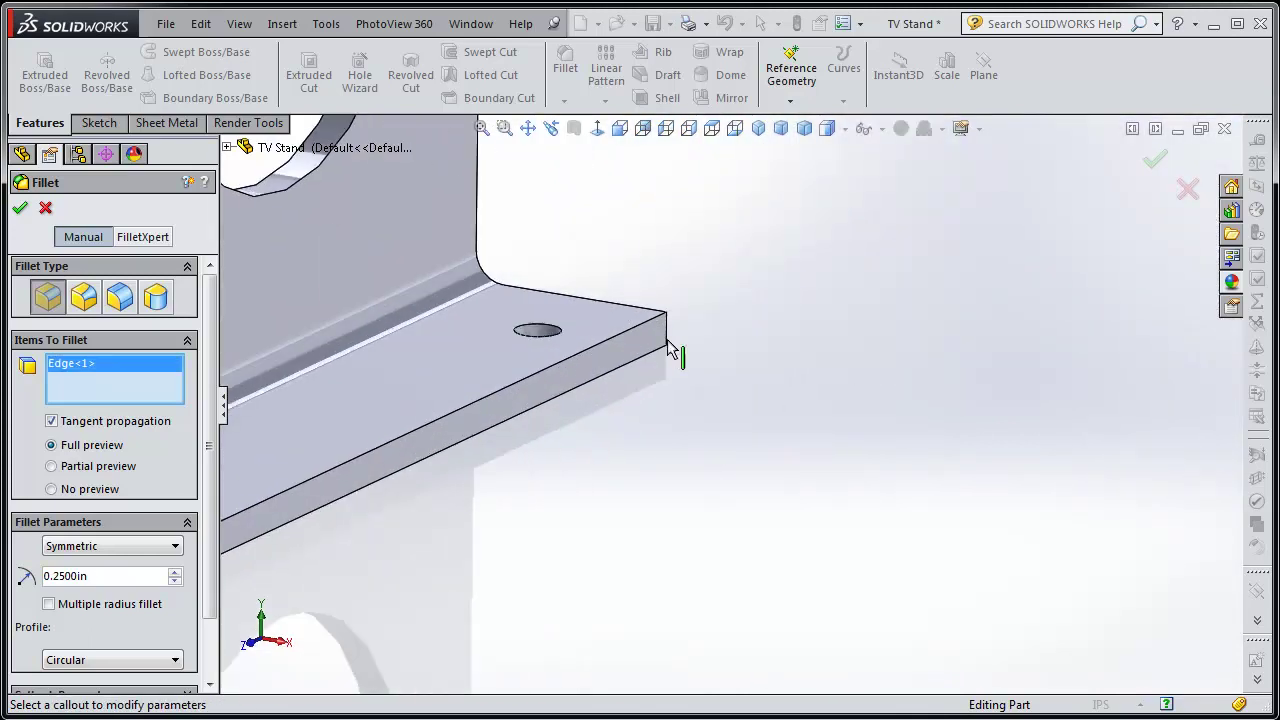
{"action": "left_click", "coordinate": [670, 345]}
{"action": "scroll", "coordinate": [794, 434], "scroll_direction": "up", "scroll_amount": 3}
{"action": "middle_click_drag", "start_coordinate": [831, 543], "coordinate": [1088, 581]}
{"action": "scroll", "coordinate": [1088, 581], "scroll_direction": "down", "scroll_amount": 2}
{"action": "left_click", "coordinate": [1001, 506]}
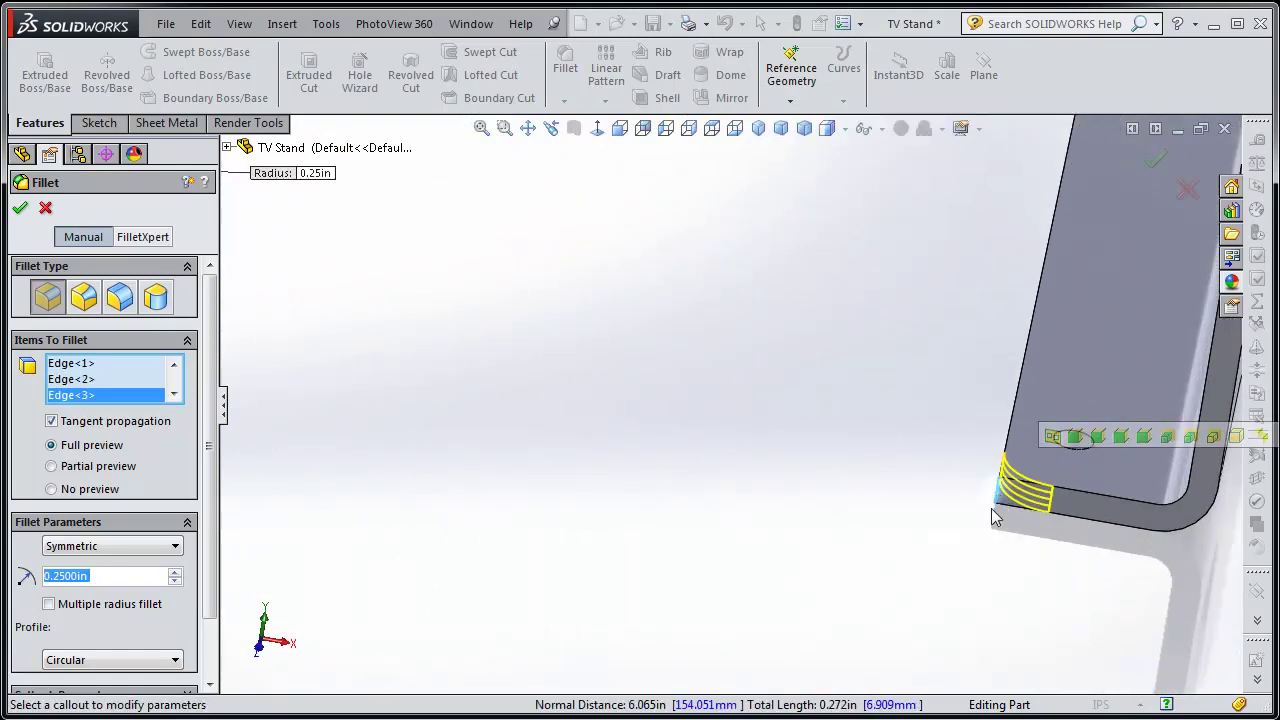
{"action": "scroll", "coordinate": [803, 448], "scroll_direction": "up", "scroll_amount": 3}
{"action": "middle_click_drag", "start_coordinate": [803, 448], "coordinate": [714, 263]}
{"action": "scroll", "coordinate": [714, 263], "scroll_direction": "down", "scroll_amount": 4}
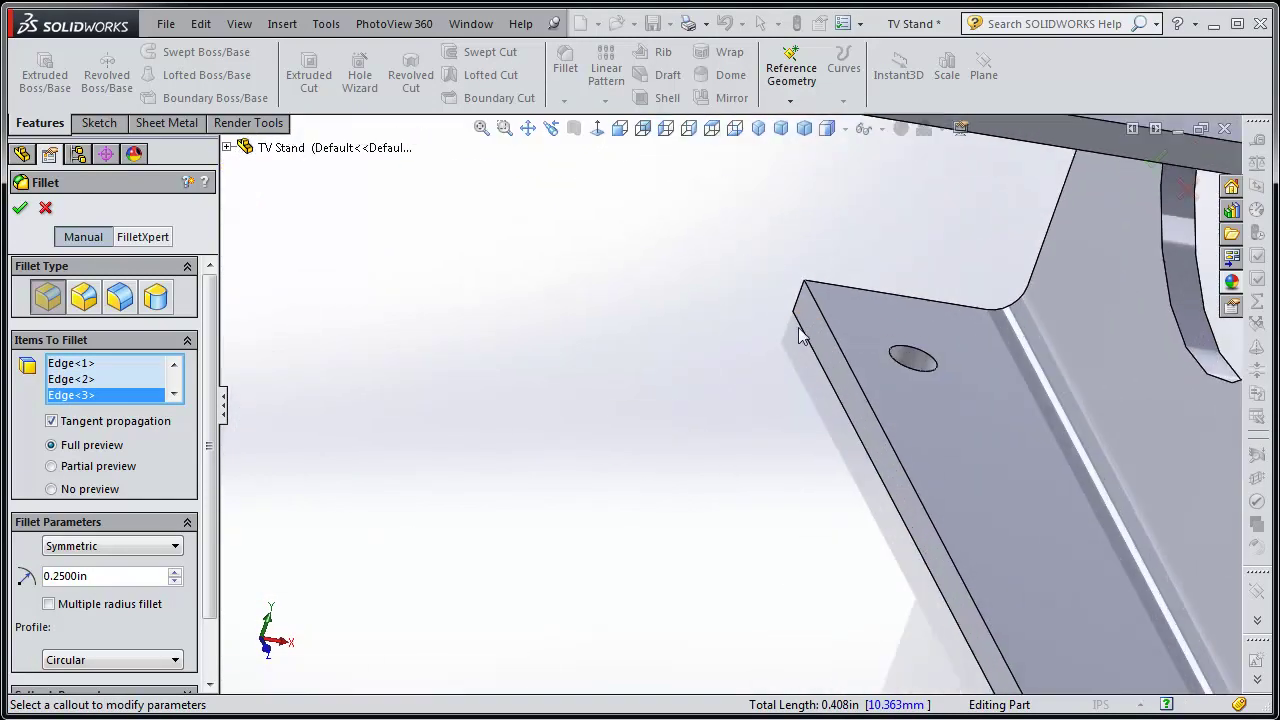
{"action": "left_click", "coordinate": [797, 305]}
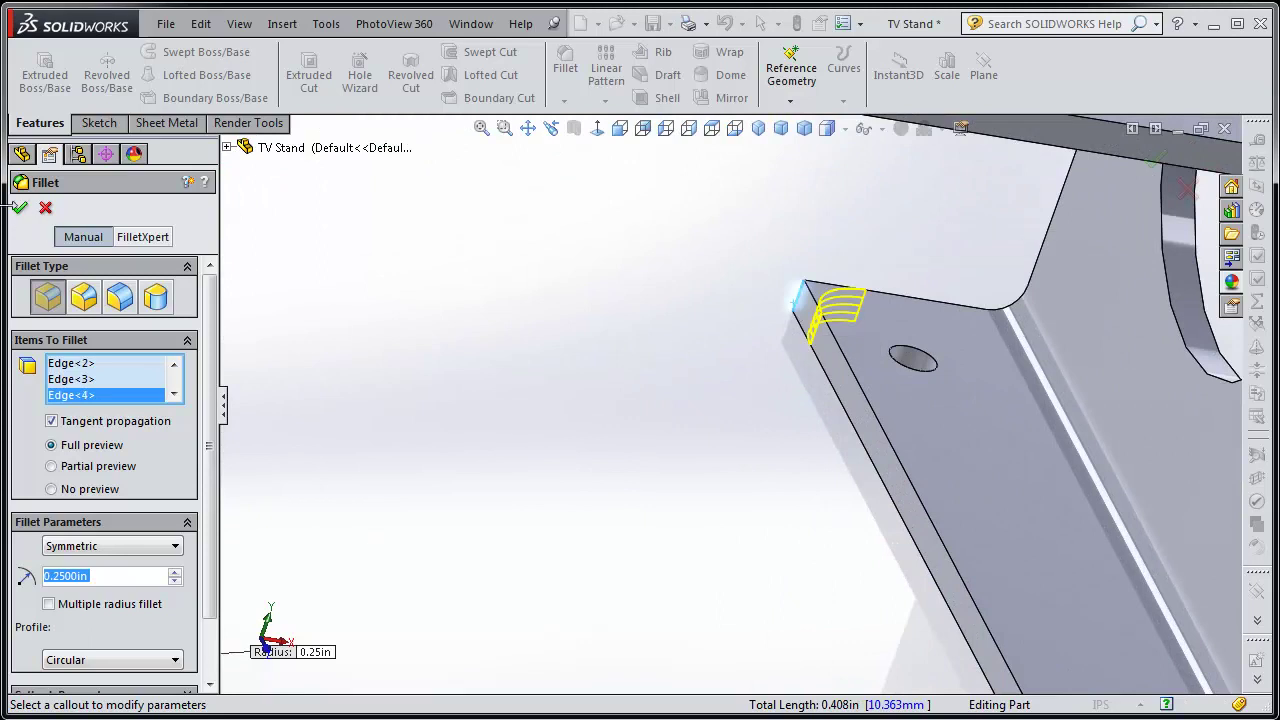
{"action": "left_click", "coordinate": [20, 208]}
Fillet the two outer corners of the top plate's tapered rear edge with a 0.5 in radius.
{"action": "scroll", "coordinate": [697, 540], "scroll_direction": "up", "scroll_amount": 5}
{"action": "middle_click_drag", "start_coordinate": [697, 540], "coordinate": [404, 601]}
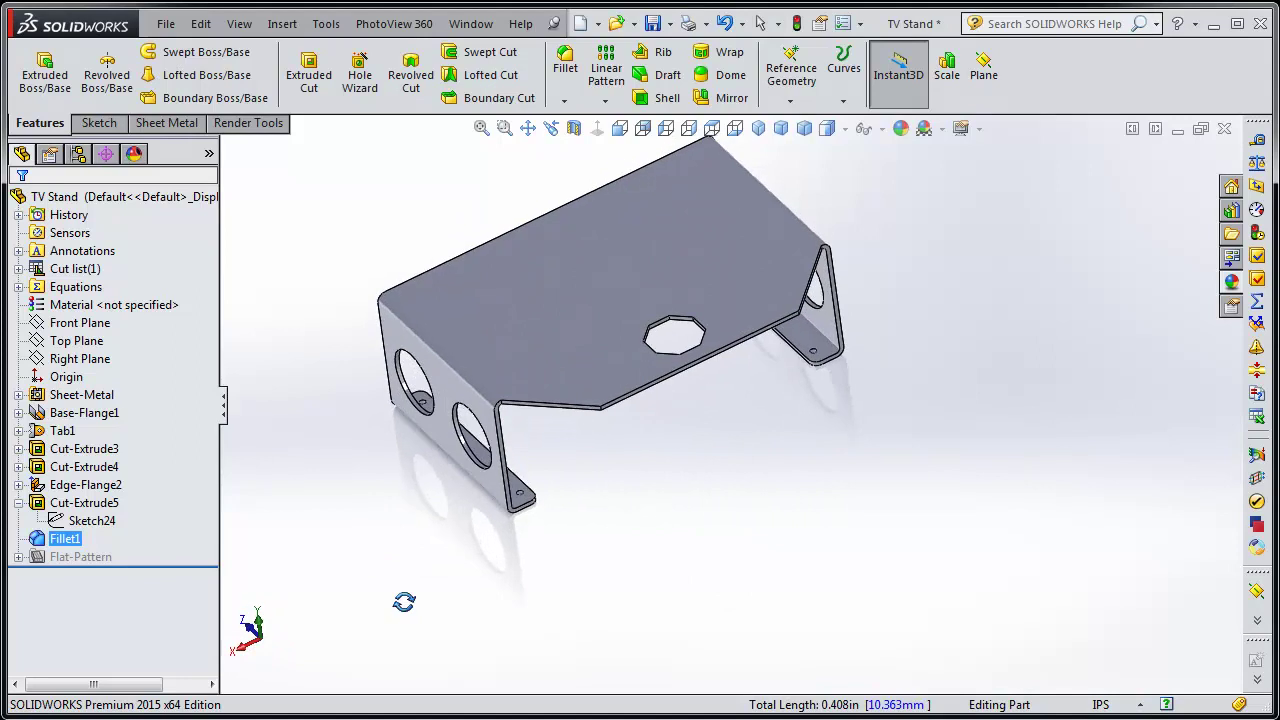
{"action": "left_click", "coordinate": [566, 68]}
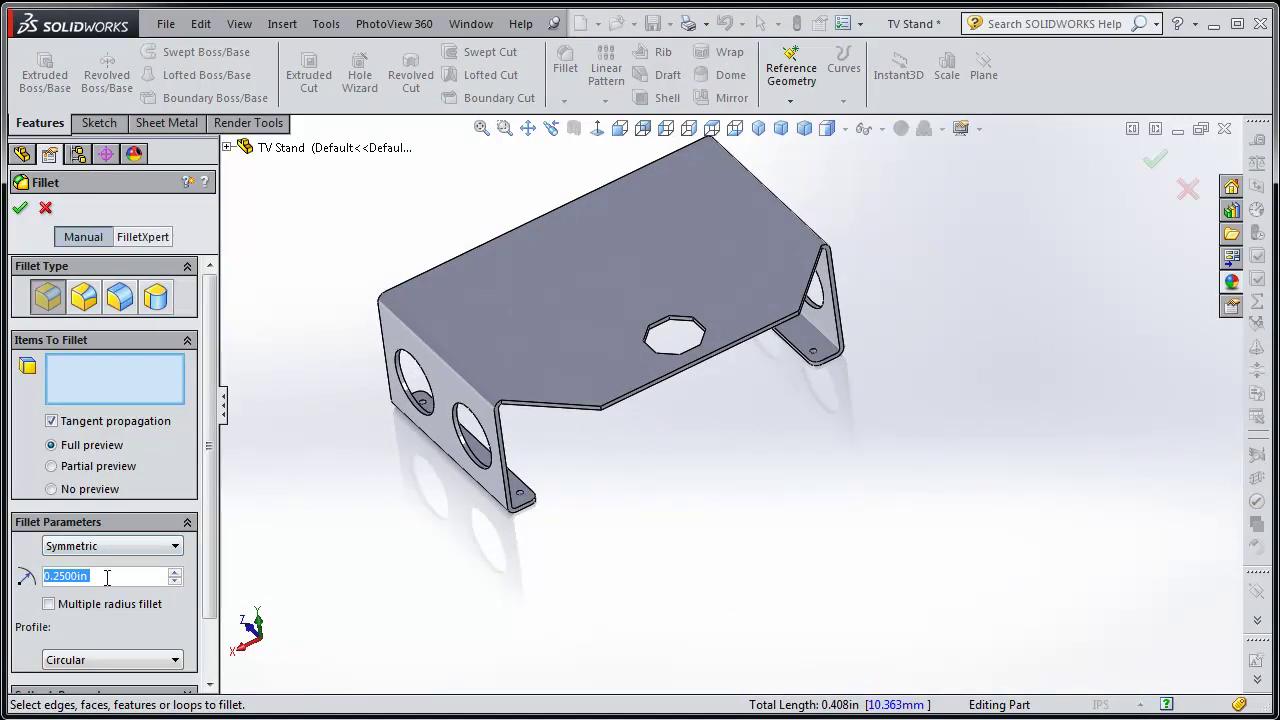
{"action": "type", "text": "0.5"}
{"action": "key", "text": "Return"}
{"action": "scroll", "coordinate": [589, 401], "scroll_direction": "down", "scroll_amount": 5}
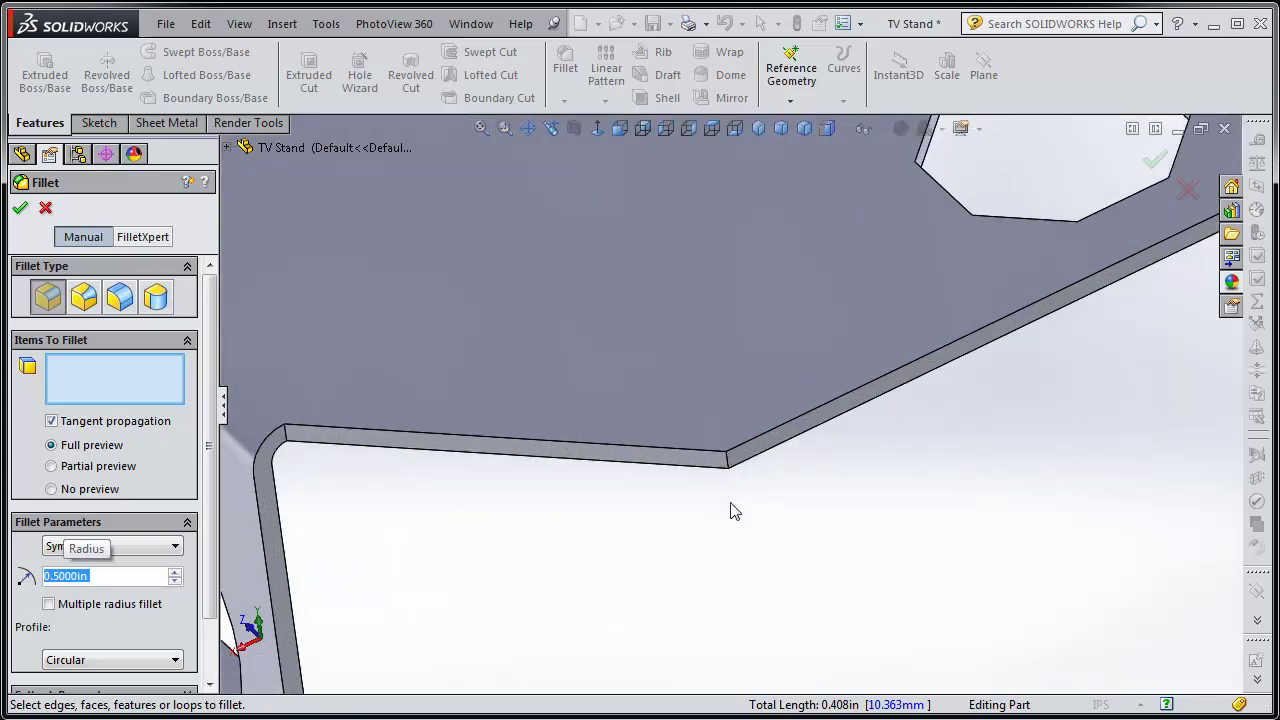
{"action": "left_click", "coordinate": [731, 464]}
{"action": "scroll", "coordinate": [880, 515], "scroll_direction": "up", "scroll_amount": 5}
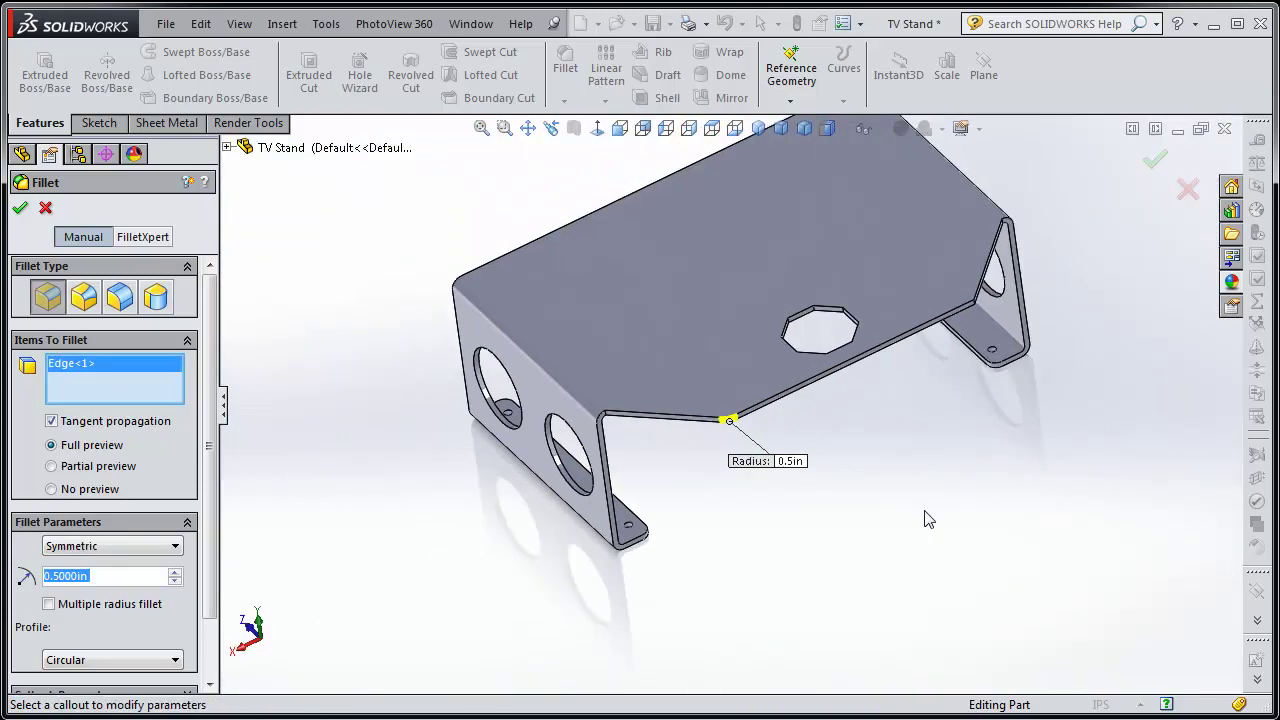
{"action": "scroll", "coordinate": [960, 350], "scroll_direction": "down", "scroll_amount": 4}
{"action": "scroll", "coordinate": [960, 348], "scroll_direction": "down", "scroll_amount": 4}
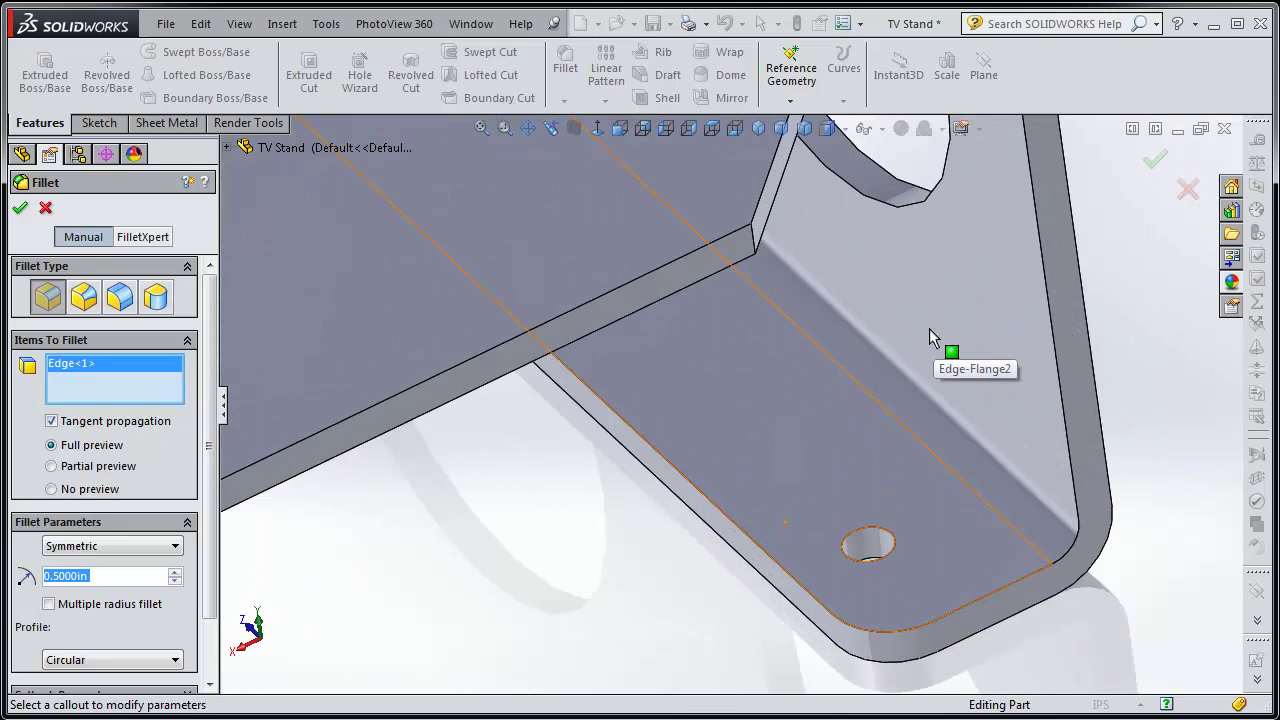
{"action": "left_click", "coordinate": [756, 252]}
{"action": "left_click", "coordinate": [21, 208]}
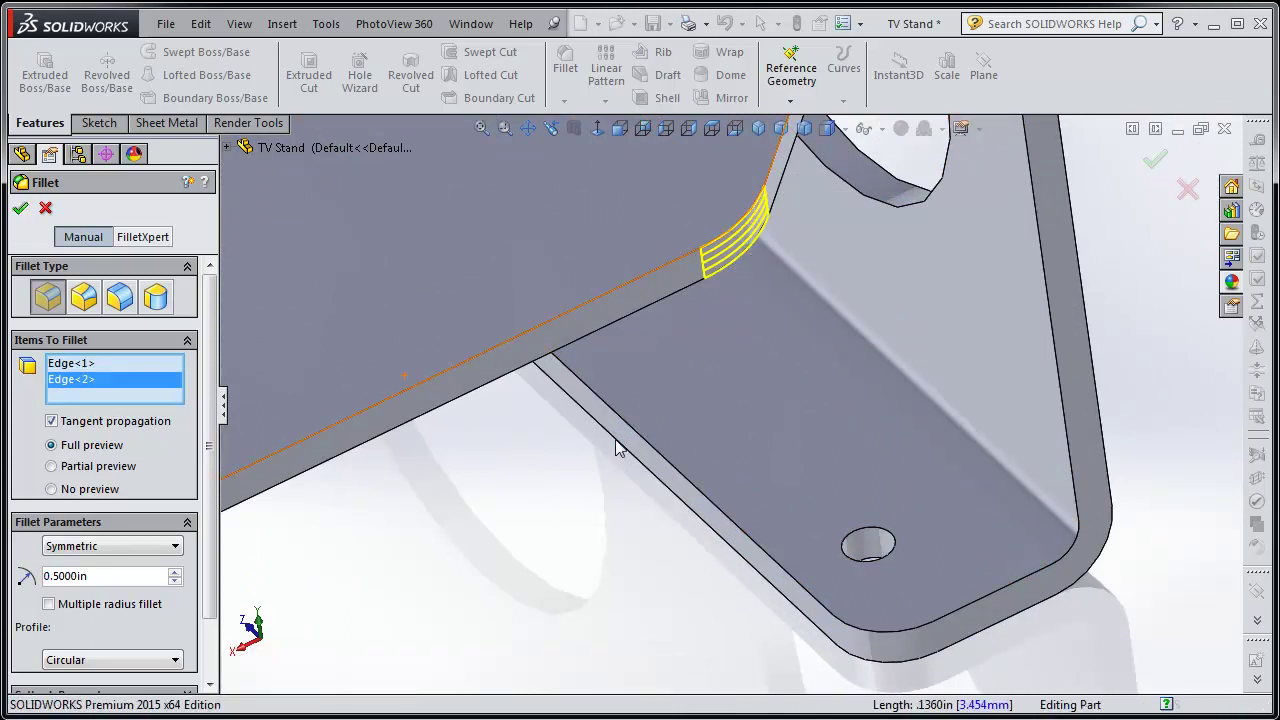
Start a fillet with a 0.1 in radius and select four adjacent corner edges of the octagonal cutout.
{"action": "scroll", "coordinate": [617, 446], "scroll_direction": "up", "scroll_amount": 6}
{"action": "middle_click_drag", "start_coordinate": [523, 486], "coordinate": [405, 222]}
{"action": "left_click", "coordinate": [447, 218]}
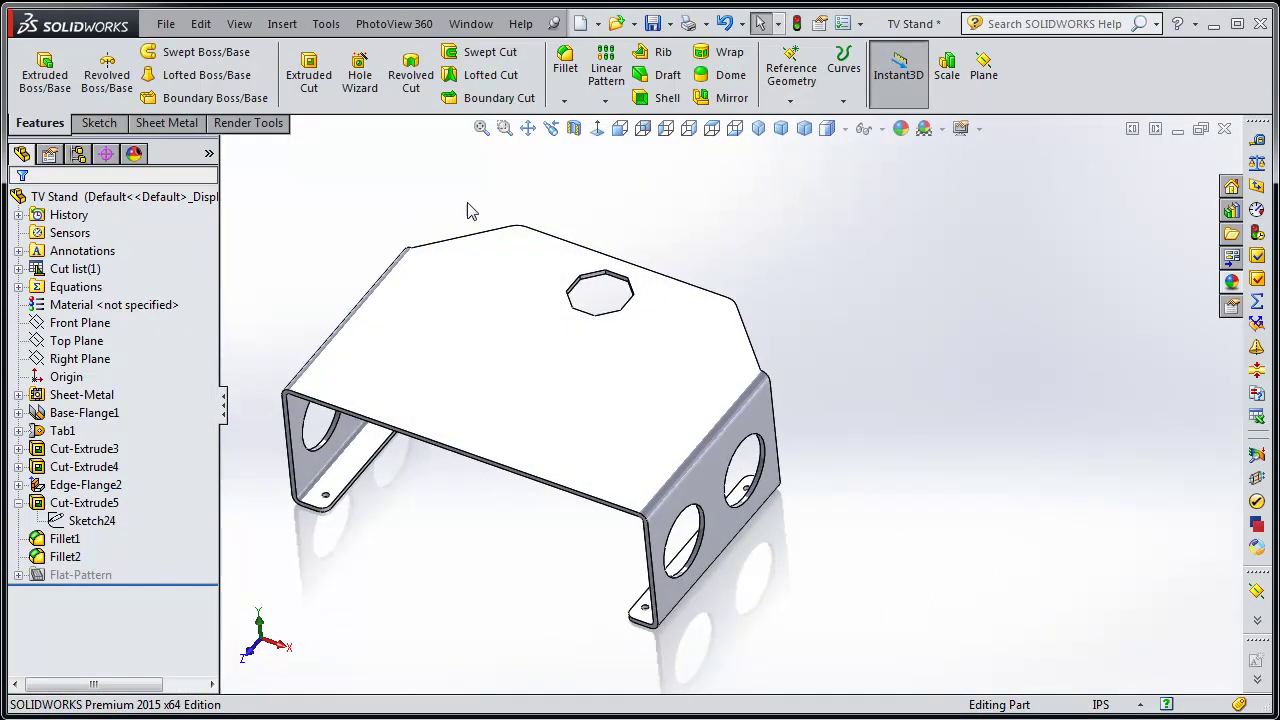
{"action": "left_click", "coordinate": [567, 70]}
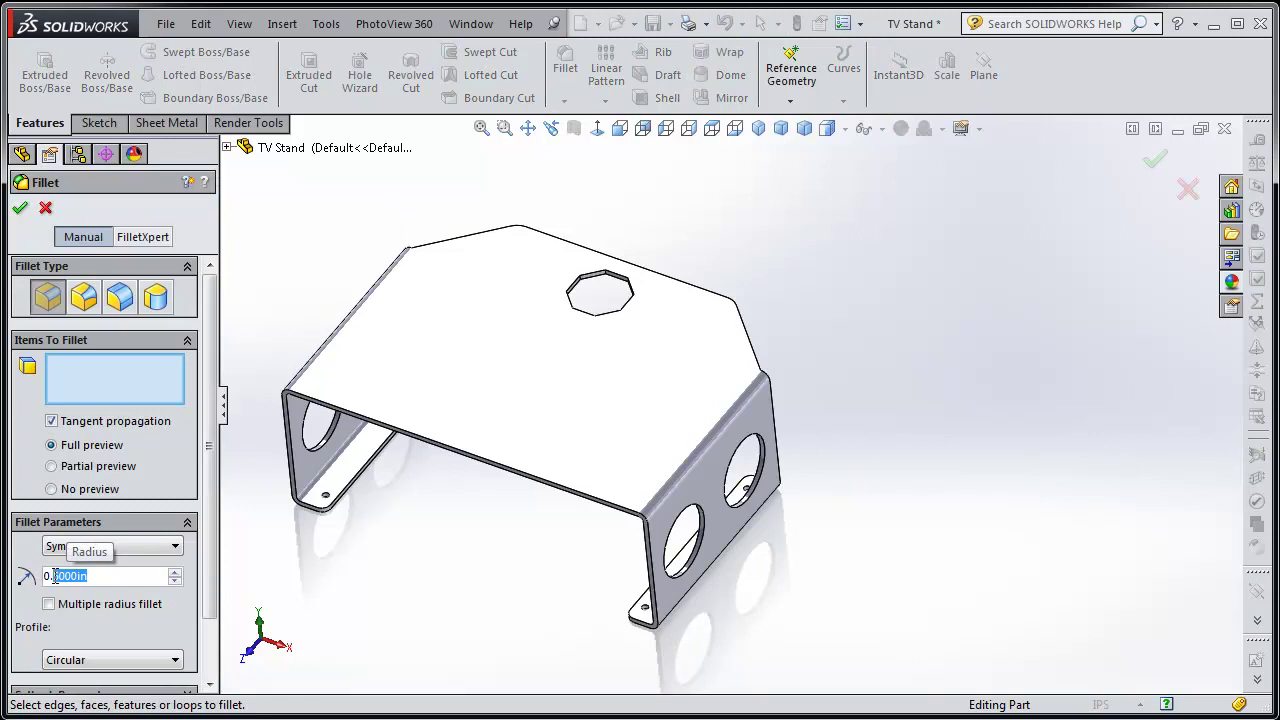
{"action": "type", "text": "1"}
{"action": "key", "text": "Return"}
{"action": "scroll", "coordinate": [629, 354], "scroll_direction": "down", "scroll_amount": 5}
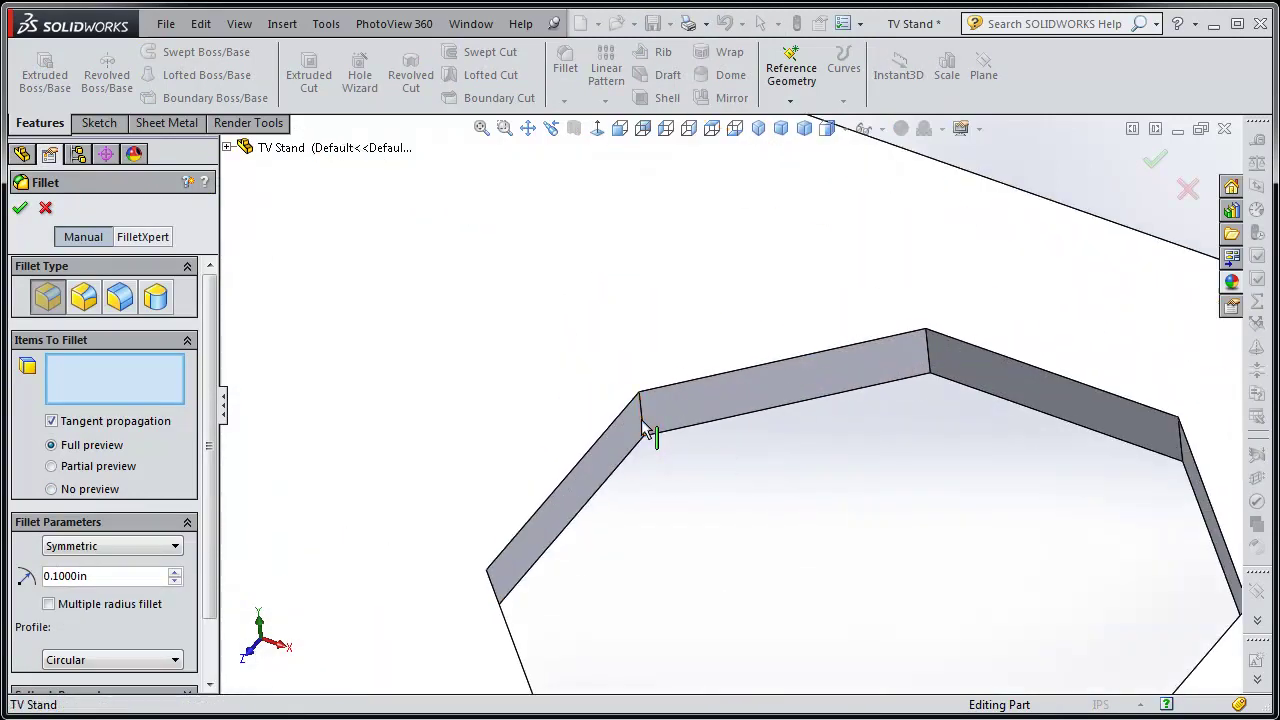
{"action": "left_click", "coordinate": [641, 412]}
{"action": "left_click", "coordinate": [928, 362]}
{"action": "scroll", "coordinate": [1034, 451], "scroll_direction": "up", "scroll_amount": 3}
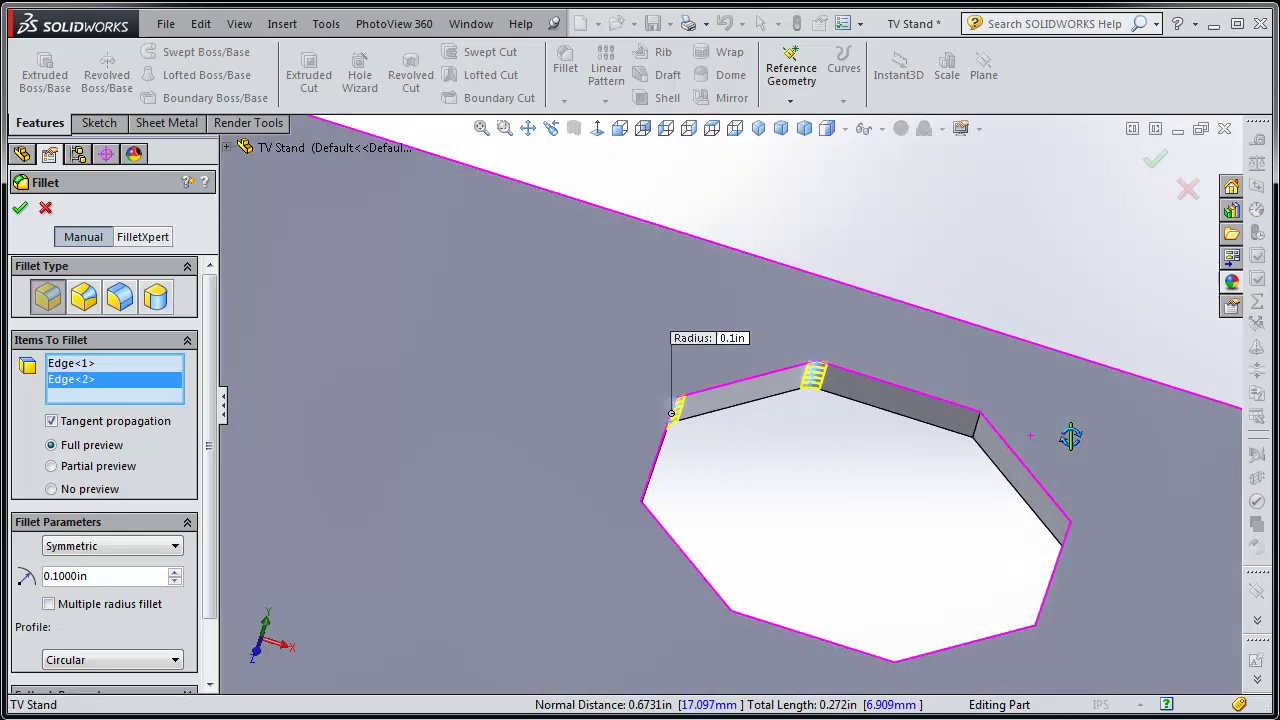
{"action": "left_click", "coordinate": [979, 435]}
{"action": "scroll", "coordinate": [1075, 546], "scroll_direction": "up", "scroll_amount": 2}
{"action": "left_click", "coordinate": [1087, 546]}
Add the remaining four corner edges of the octagonal cutout and apply the 0.1 in fillet.
{"action": "scroll", "coordinate": [1070, 603], "scroll_direction": "up", "scroll_amount": 3}
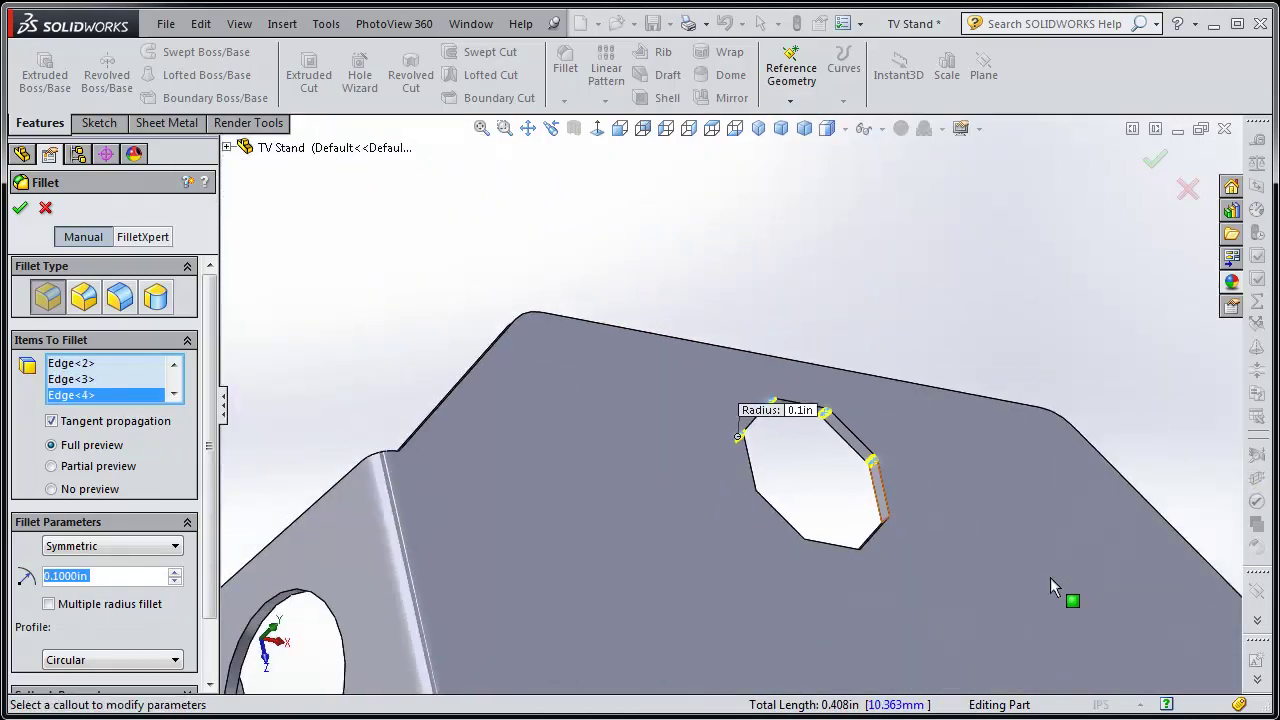
{"action": "scroll", "coordinate": [1070, 603], "scroll_direction": "down", "scroll_amount": 6}
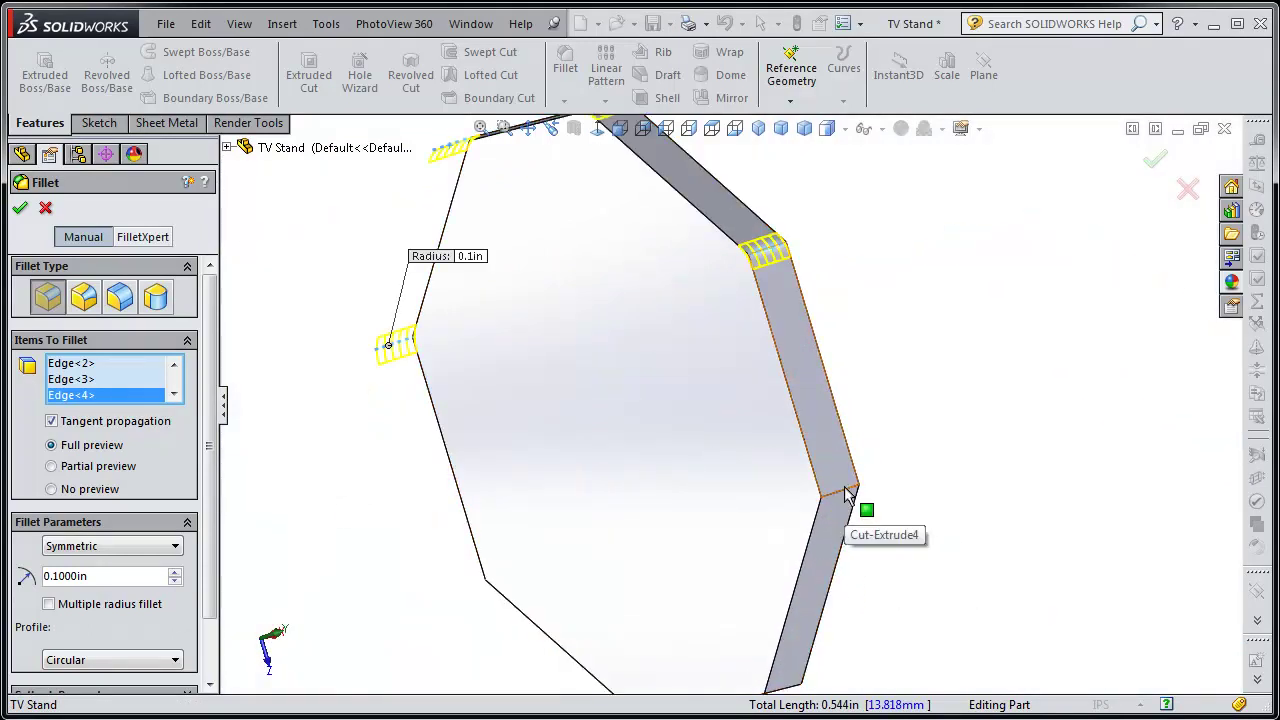
{"action": "left_click", "coordinate": [845, 490]}
{"action": "left_click", "coordinate": [845, 490]}
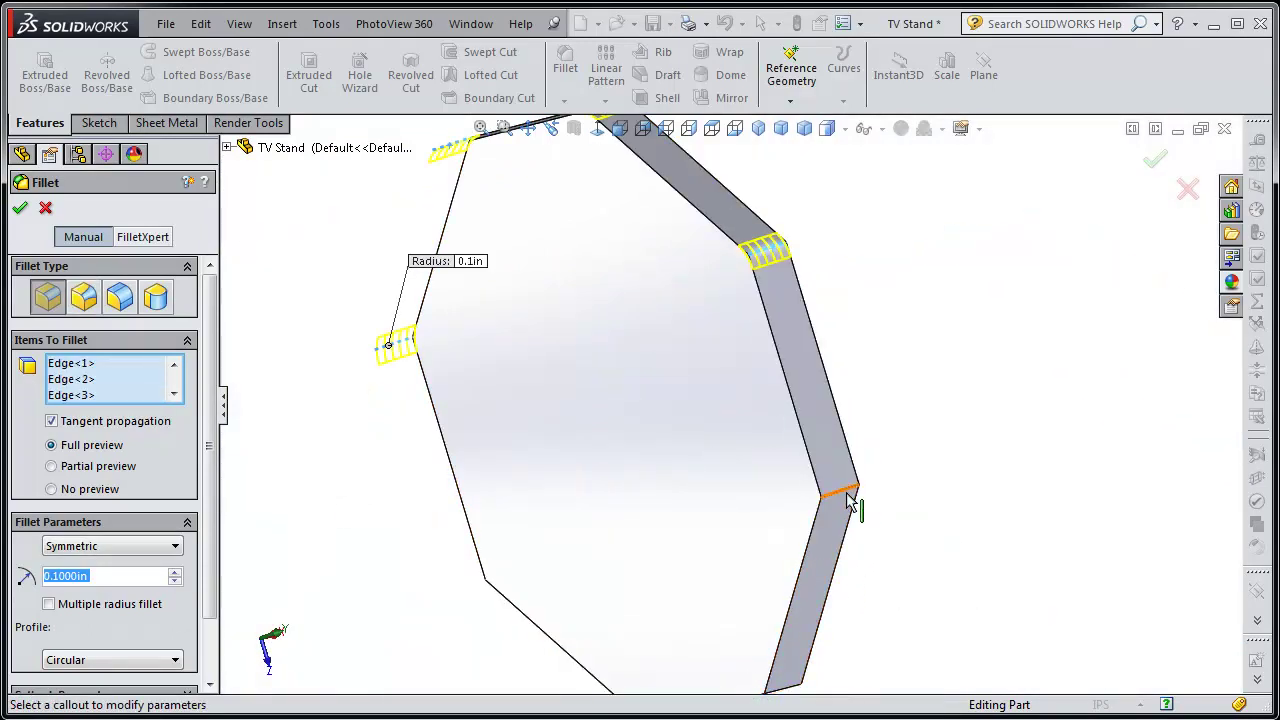
{"action": "left_click", "coordinate": [846, 493]}
{"action": "scroll", "coordinate": [701, 620], "scroll_direction": "up", "scroll_amount": 5}
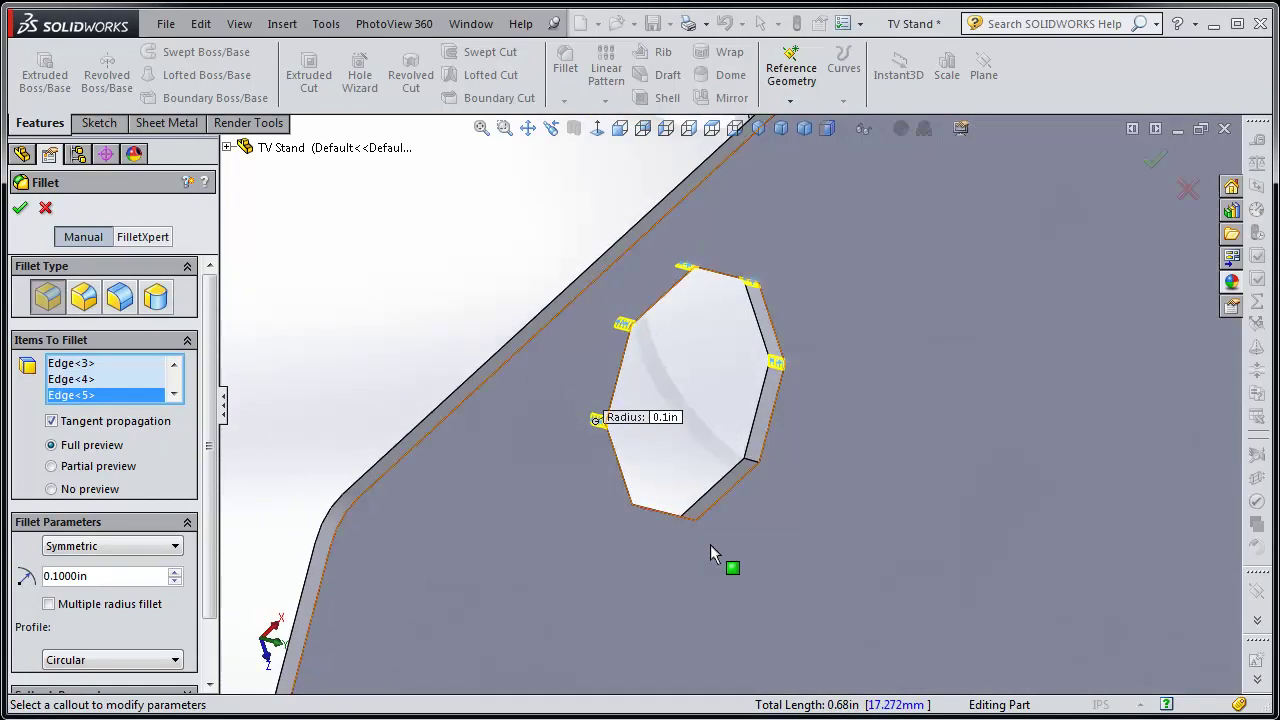
{"action": "scroll", "coordinate": [738, 486], "scroll_direction": "down", "scroll_amount": 5}
{"action": "left_click", "coordinate": [745, 482]}
{"action": "scroll", "coordinate": [745, 482], "scroll_direction": "up", "scroll_amount": 5}
{"action": "scroll", "coordinate": [691, 523], "scroll_direction": "down", "scroll_amount": 4}
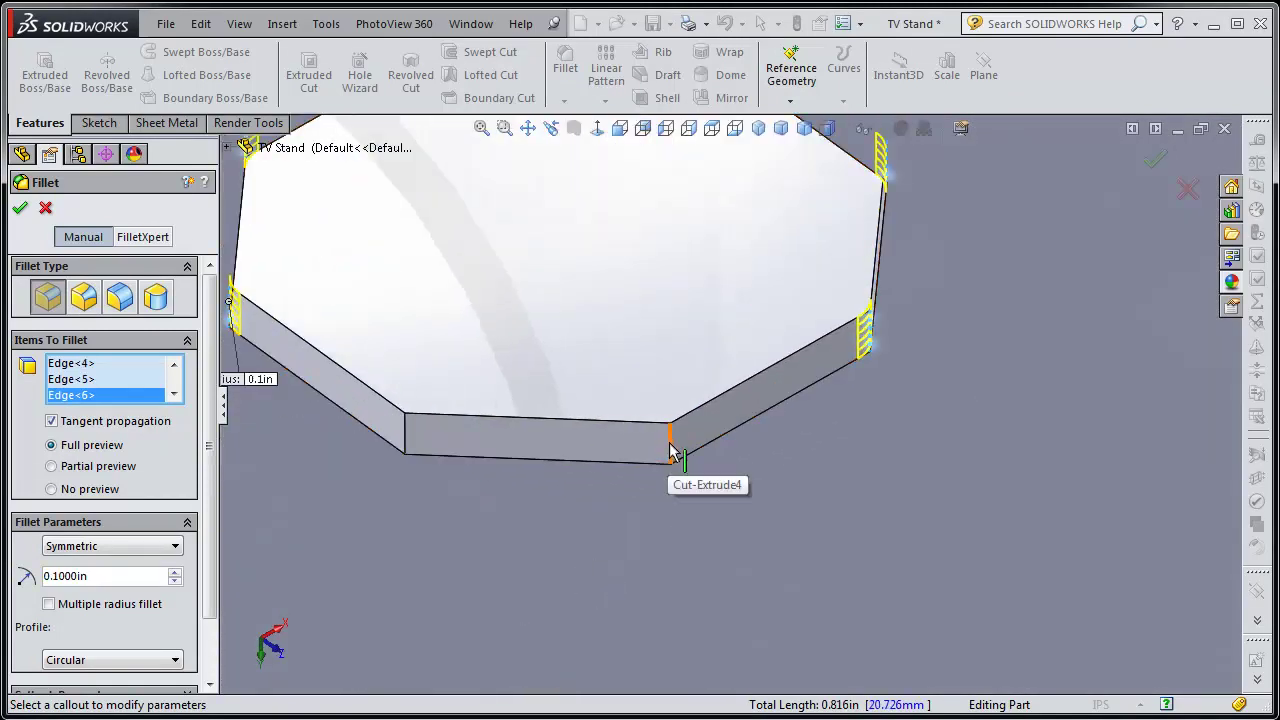
{"action": "left_click", "coordinate": [672, 452]}
{"action": "left_click", "coordinate": [406, 435]}
{"action": "scroll", "coordinate": [606, 443], "scroll_direction": "up", "scroll_amount": 5}
{"action": "middle_click_drag", "start_coordinate": [605, 443], "coordinate": [548, 205]}
{"action": "left_click", "coordinate": [19, 209]}
Show the stand in the Trimetric view and save the part.
{"action": "middle_click_drag", "start_coordinate": [403, 323], "coordinate": [774, 234]}
{"action": "left_click", "coordinate": [781, 130]}
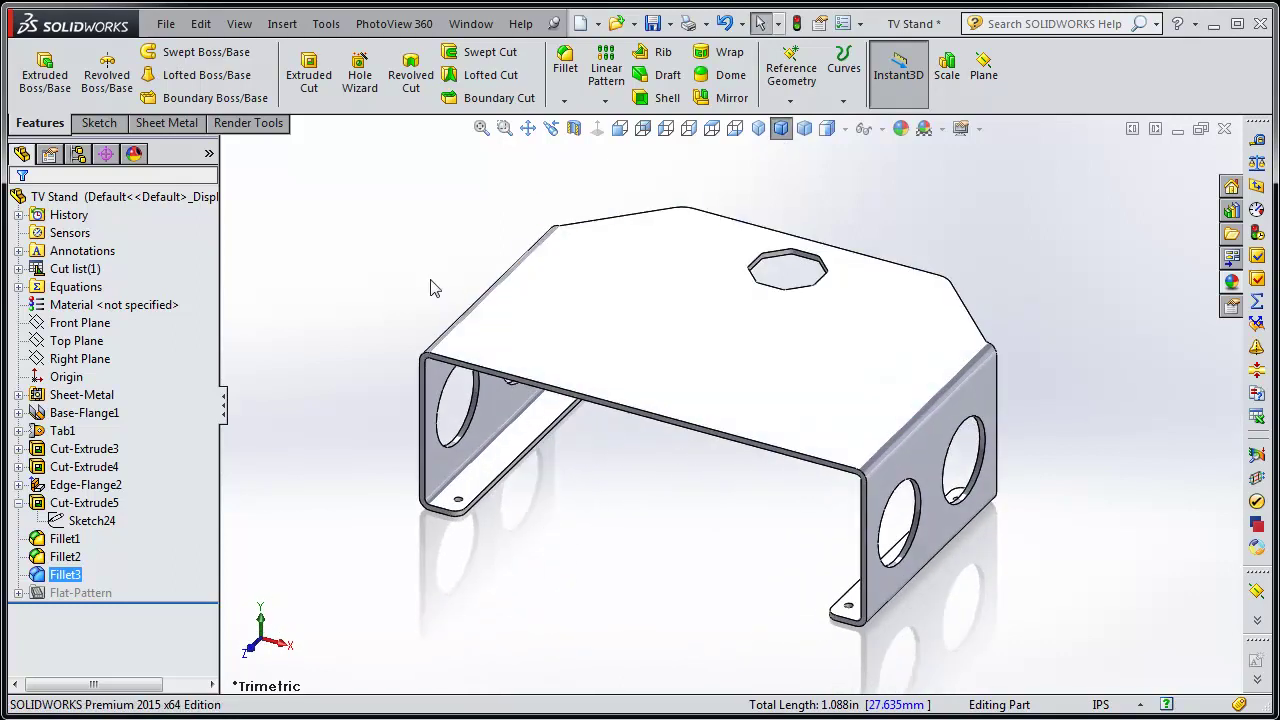
{"action": "left_click", "coordinate": [655, 25]}
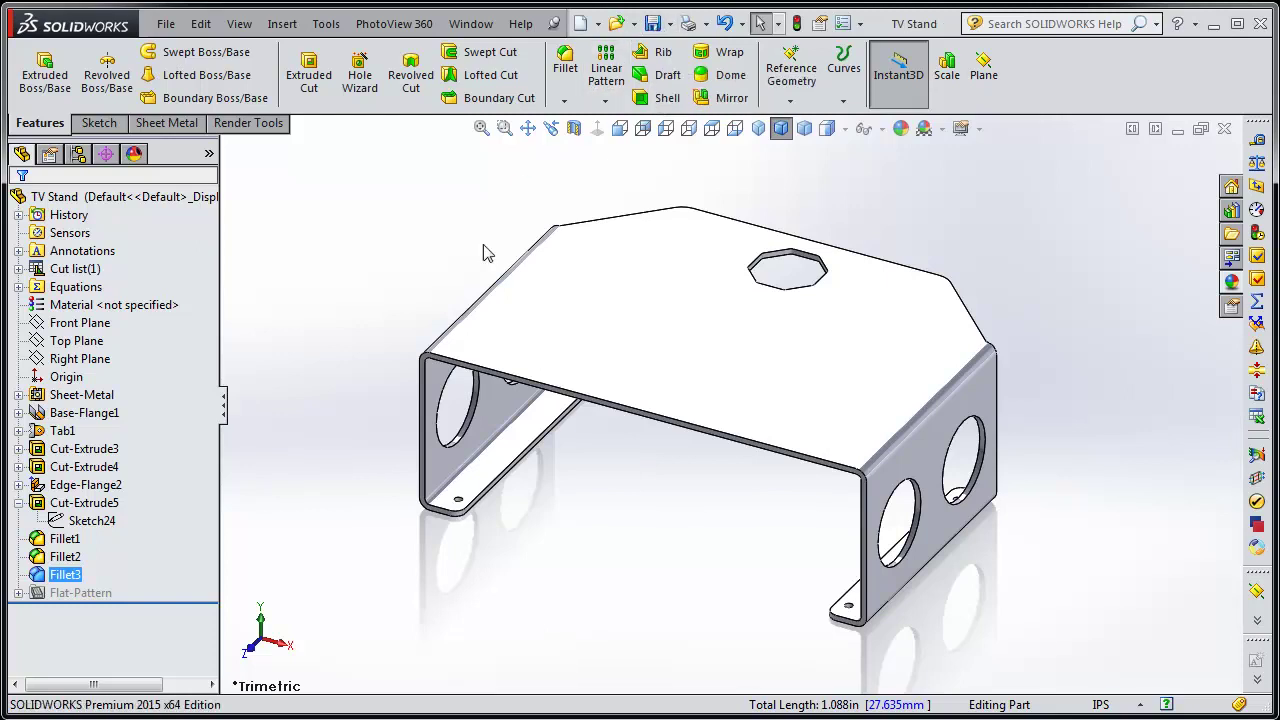
Flatten the sheet-metal stand and inspect its flat pattern in the Top, Bottom and Isometric views.
{"action": "left_click", "coordinate": [168, 123]}
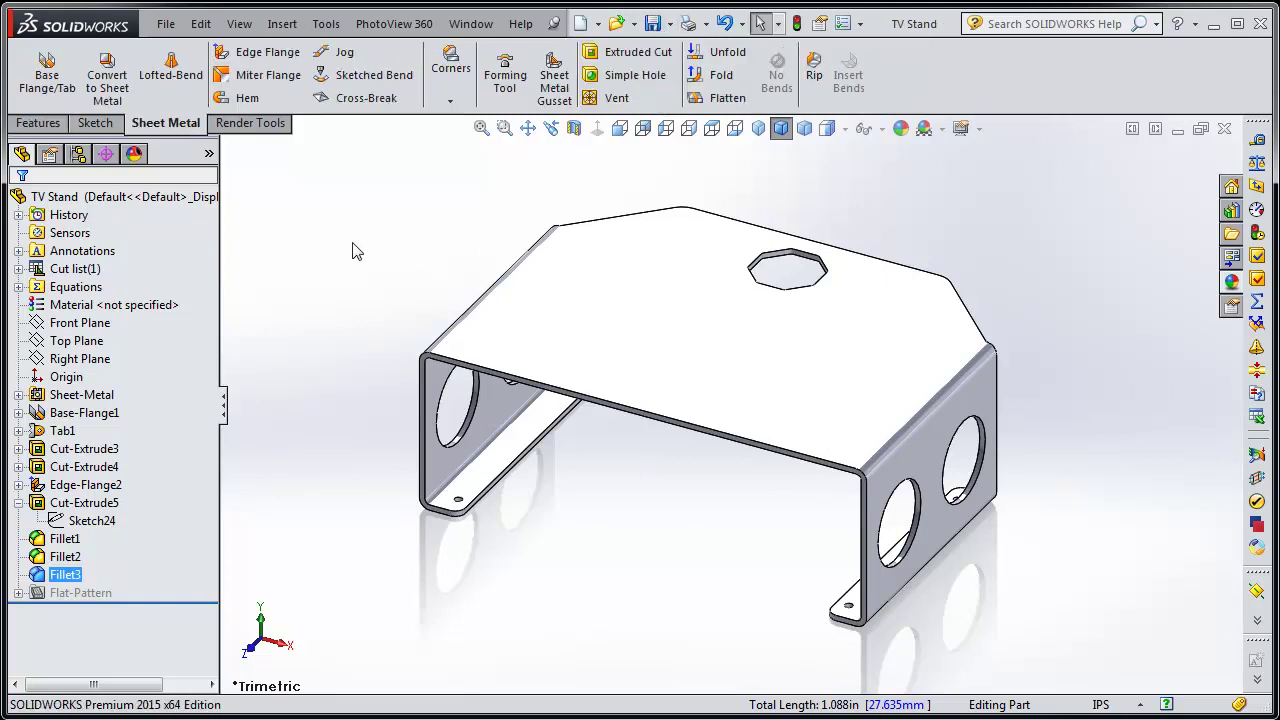
{"action": "left_click", "coordinate": [727, 97]}
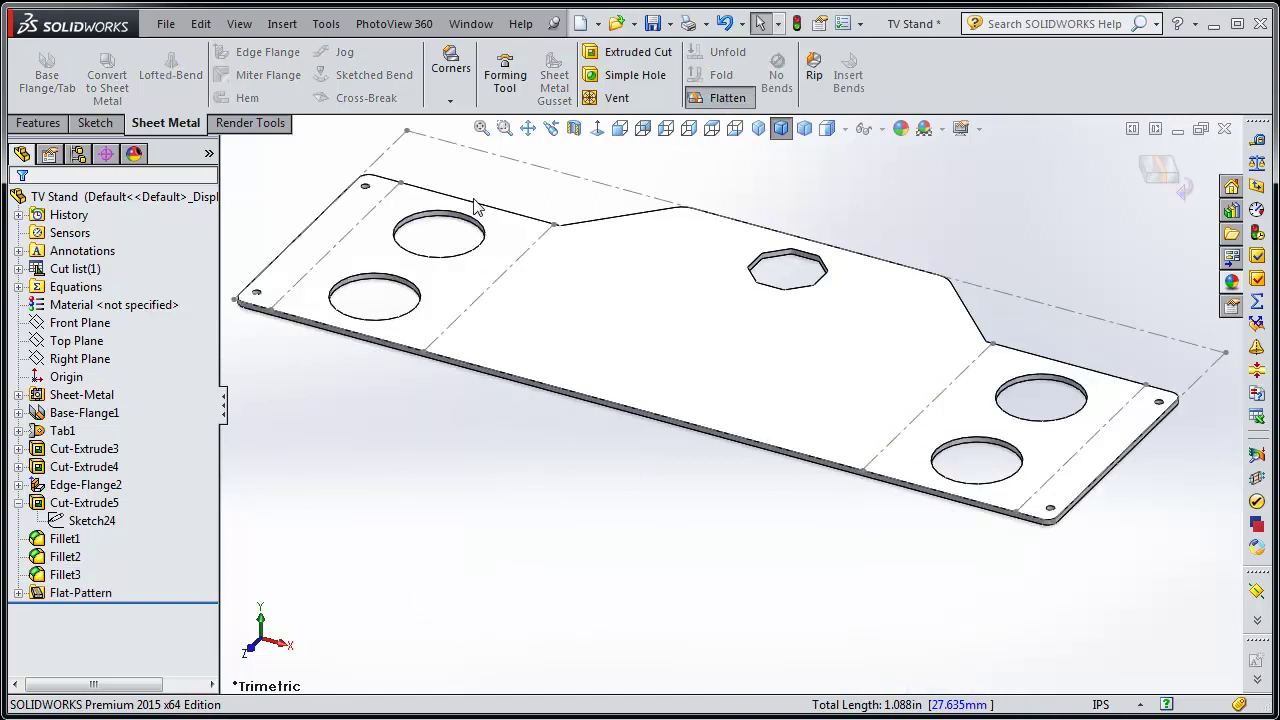
{"action": "left_click", "coordinate": [711, 128]}
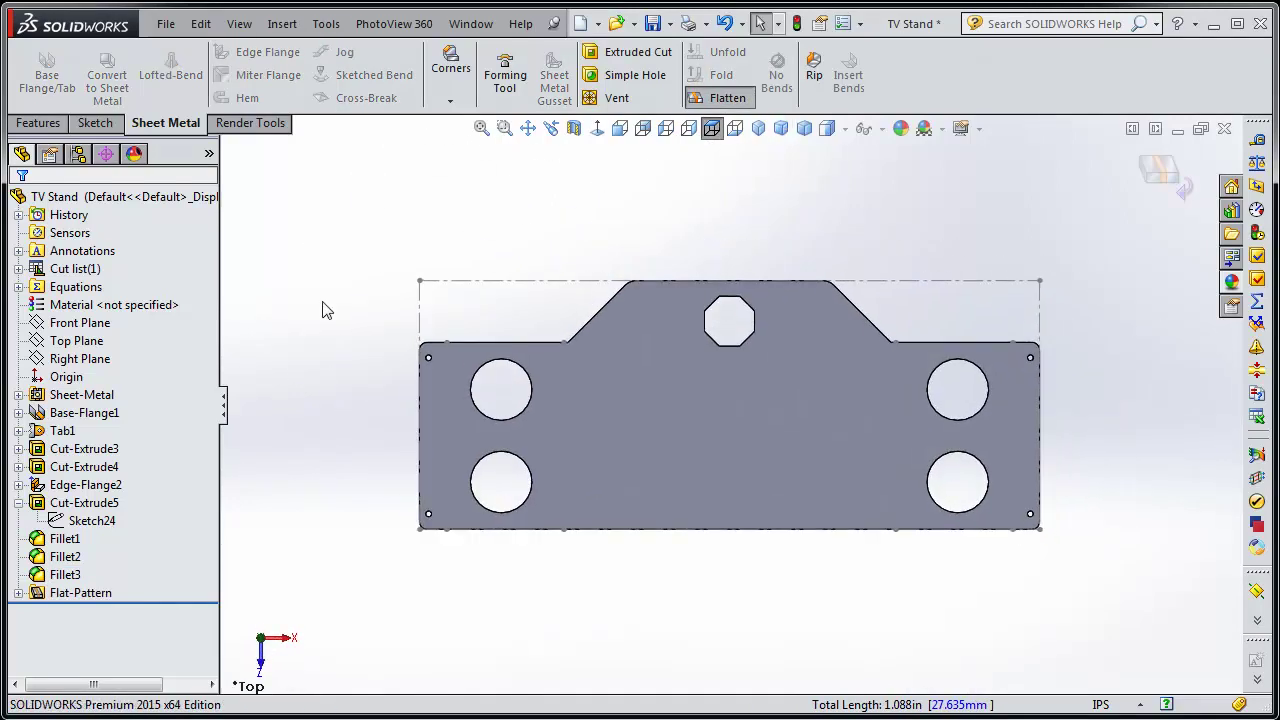
{"action": "left_click", "coordinate": [735, 128]}
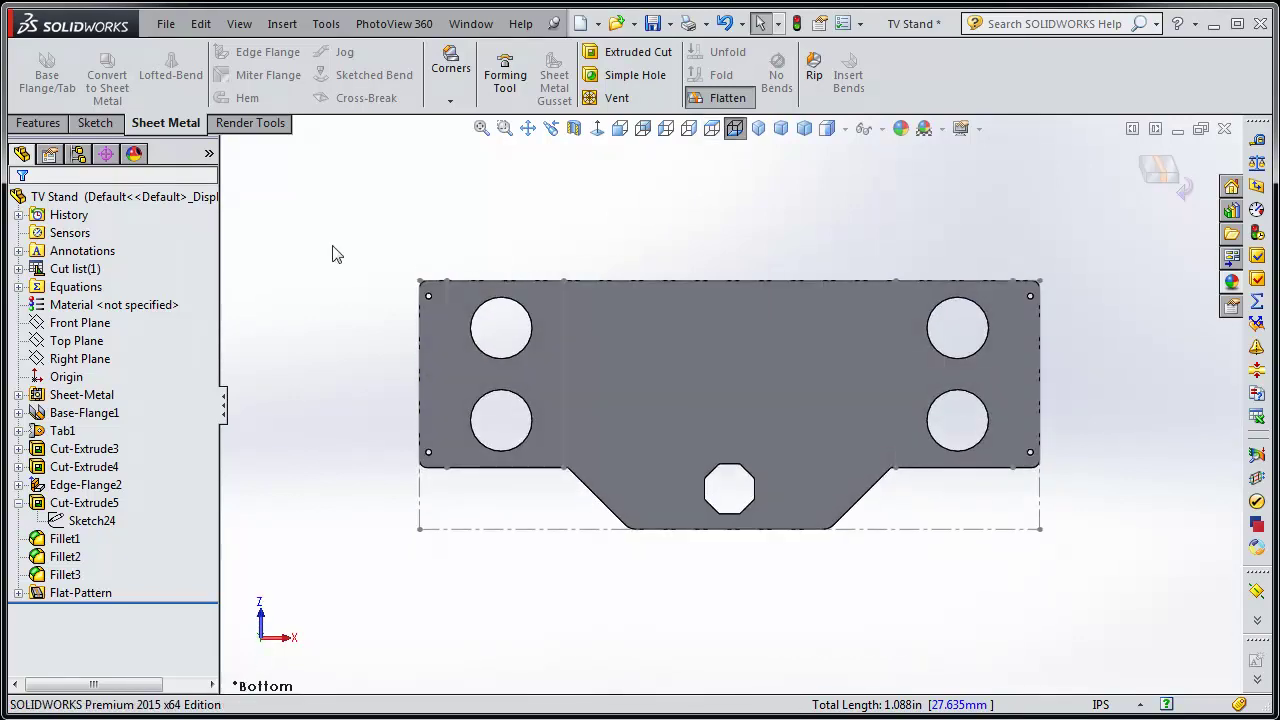
{"action": "left_click", "coordinate": [713, 131]}
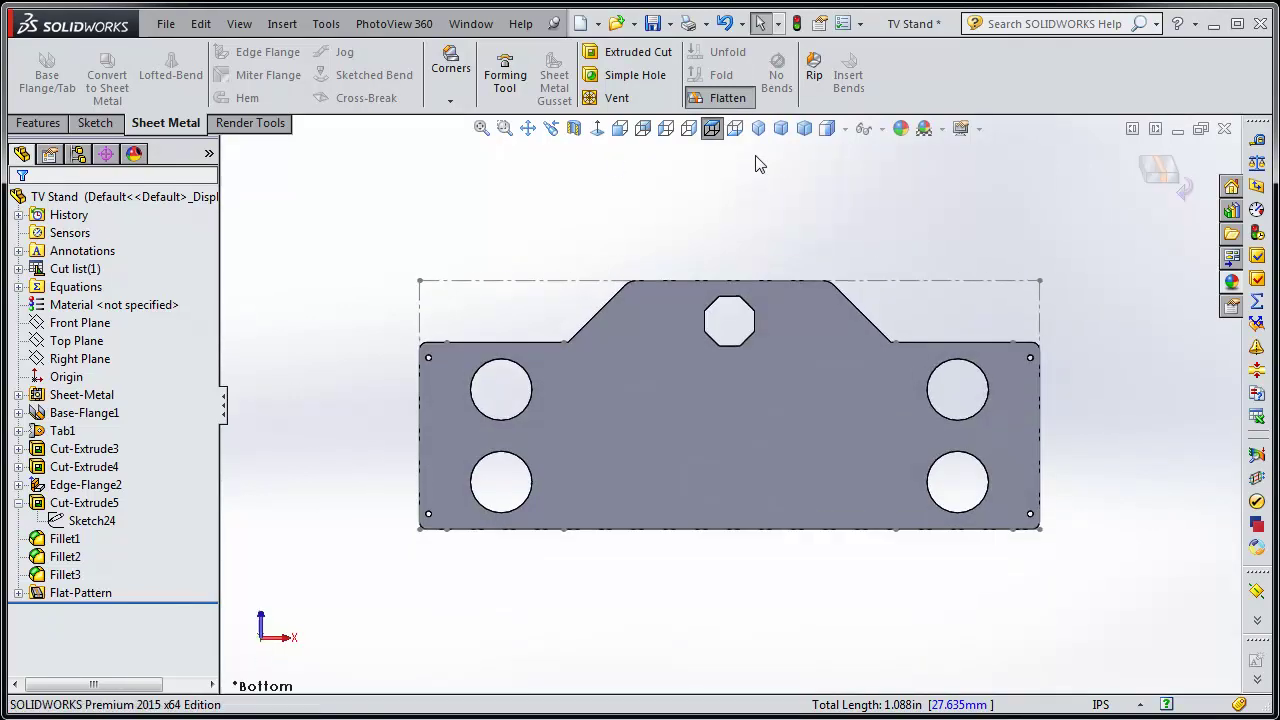
{"action": "left_click", "coordinate": [759, 131]}
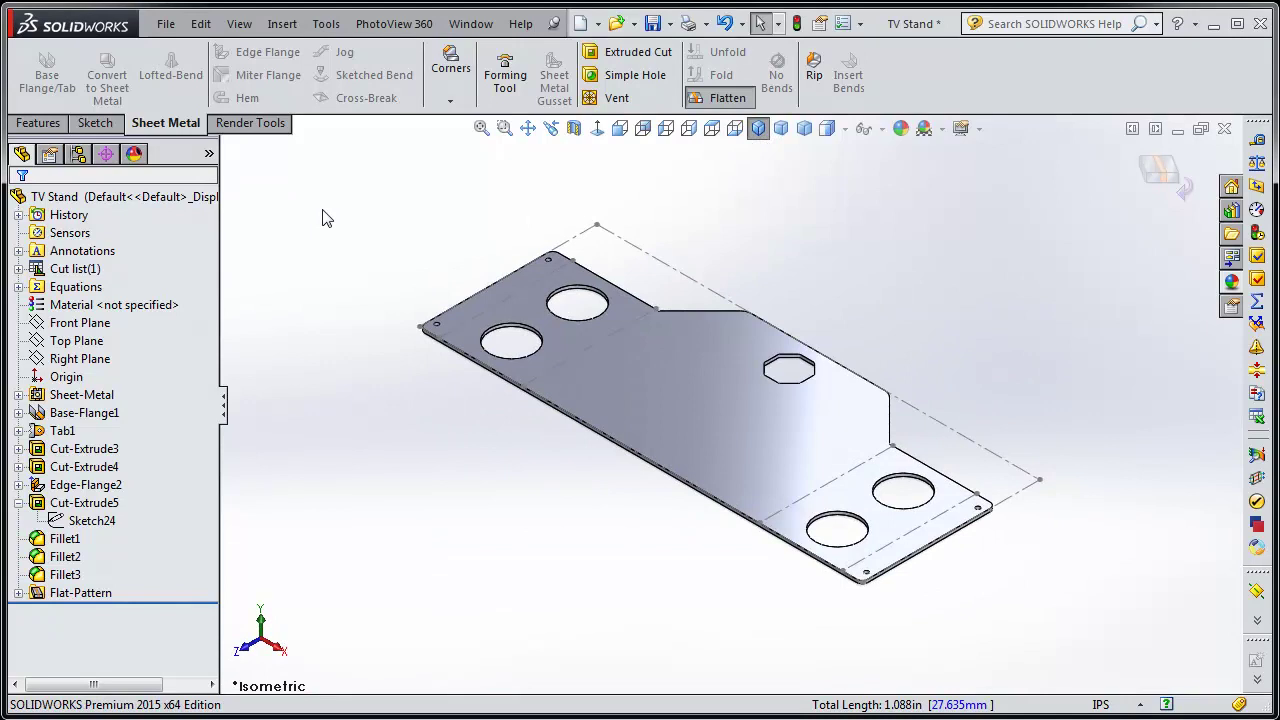
Return the stand to its folded state and show it in the Dimetric view.
{"action": "left_click", "coordinate": [729, 102]}
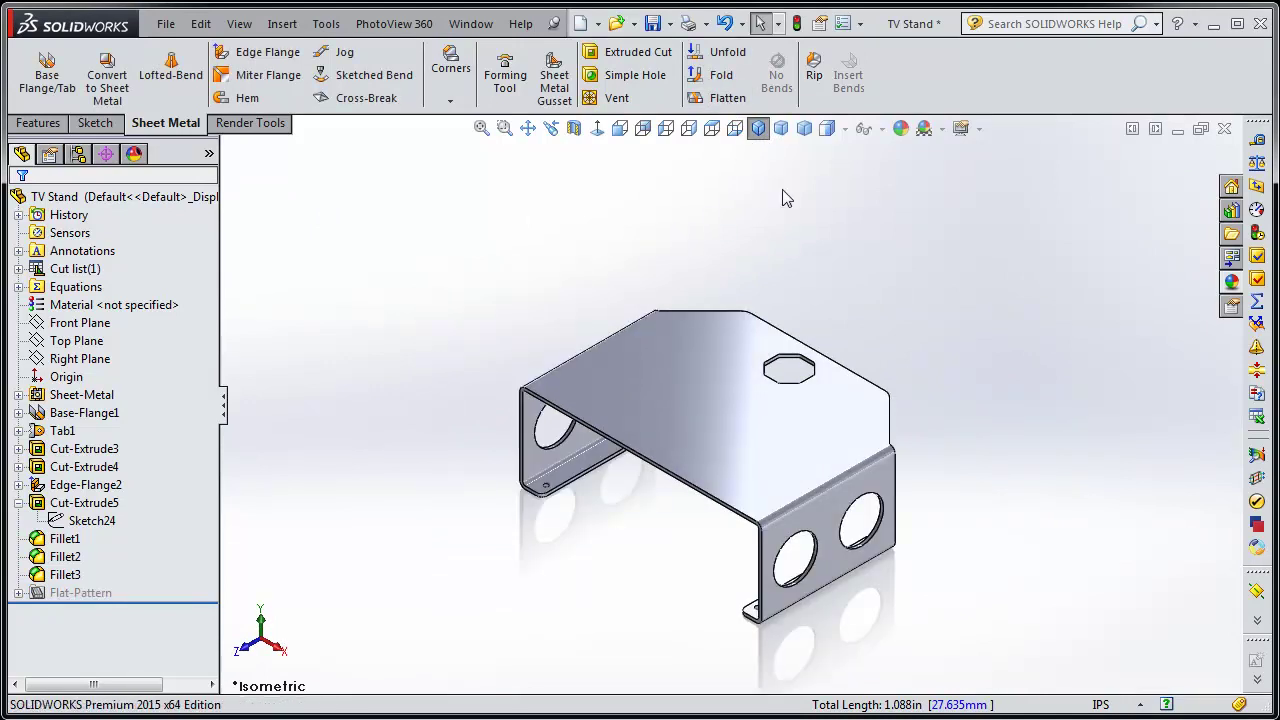
{"action": "left_click", "coordinate": [781, 129]}
{"action": "left_click", "coordinate": [804, 129]}
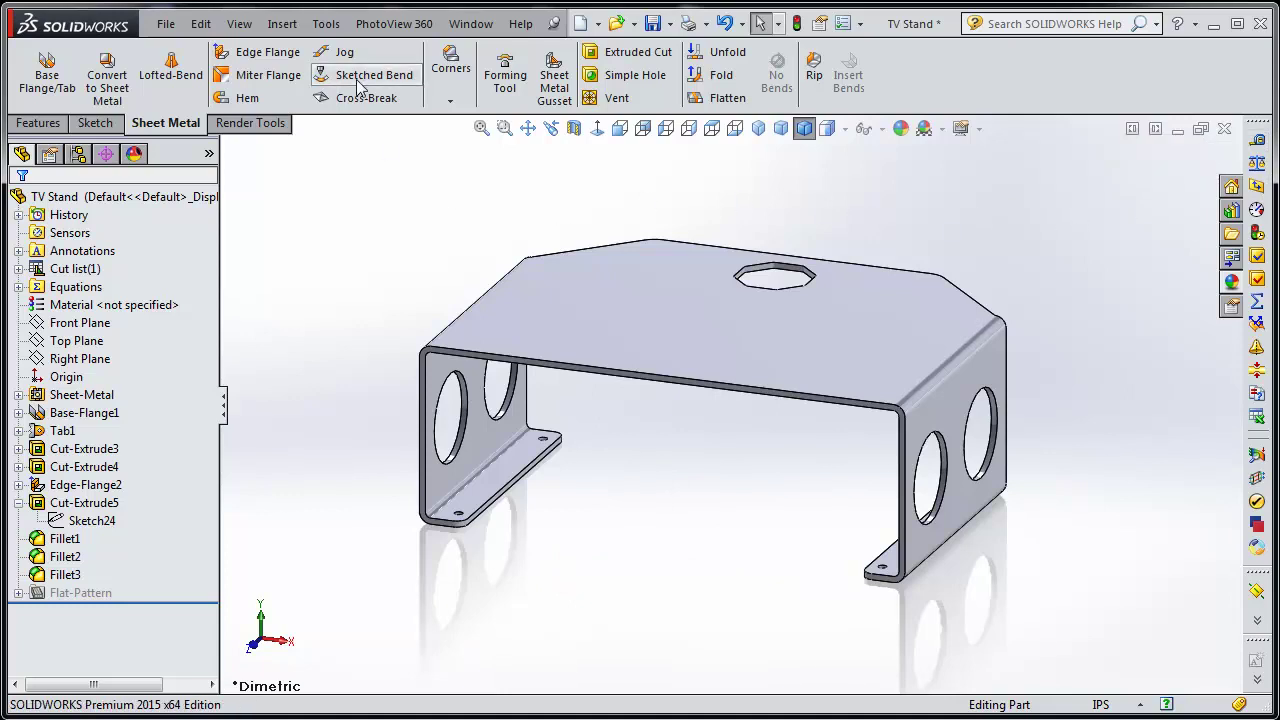
Measure the stand's overall width between the outer faces of its two side walls.
{"action": "left_click", "coordinate": [326, 23]}
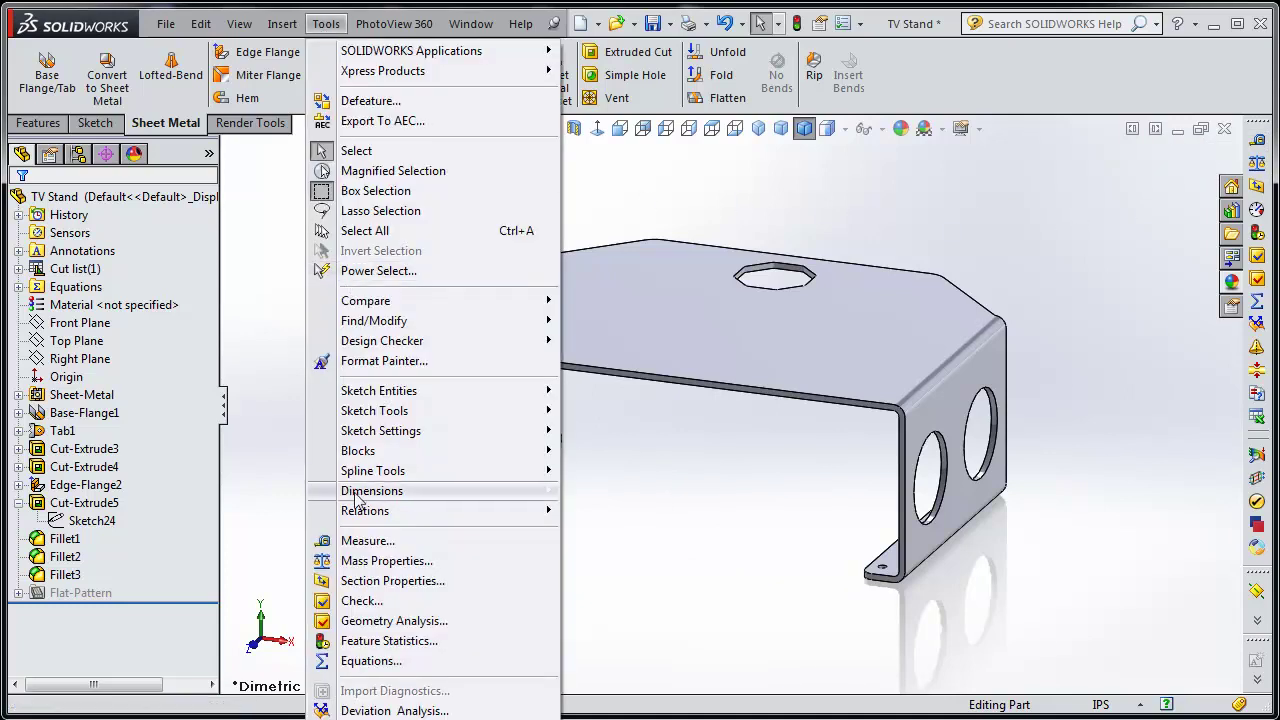
{"action": "left_click", "coordinate": [368, 541]}
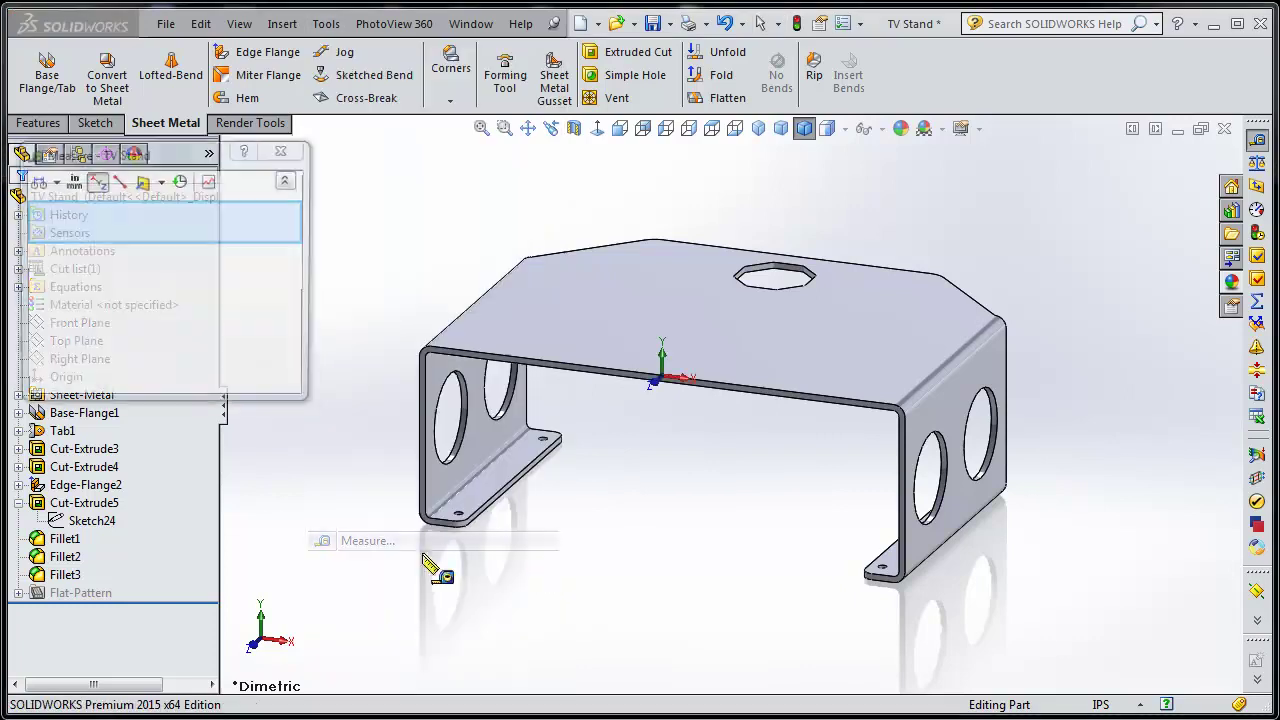
{"action": "left_click", "coordinate": [947, 402]}
{"action": "middle_click_drag", "start_coordinate": [700, 437], "coordinate": [640, 425]}
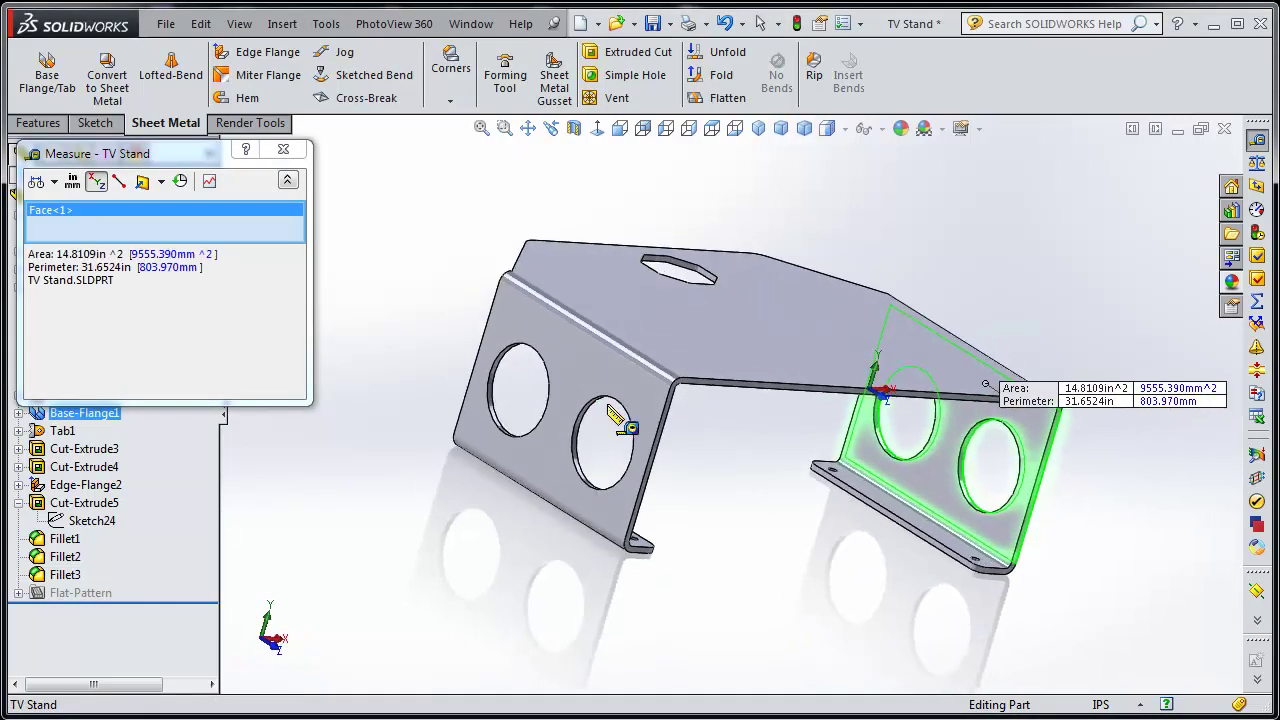
{"action": "left_click", "coordinate": [624, 388]}
{"action": "middle_click_drag", "start_coordinate": [592, 554], "coordinate": [515, 603]}
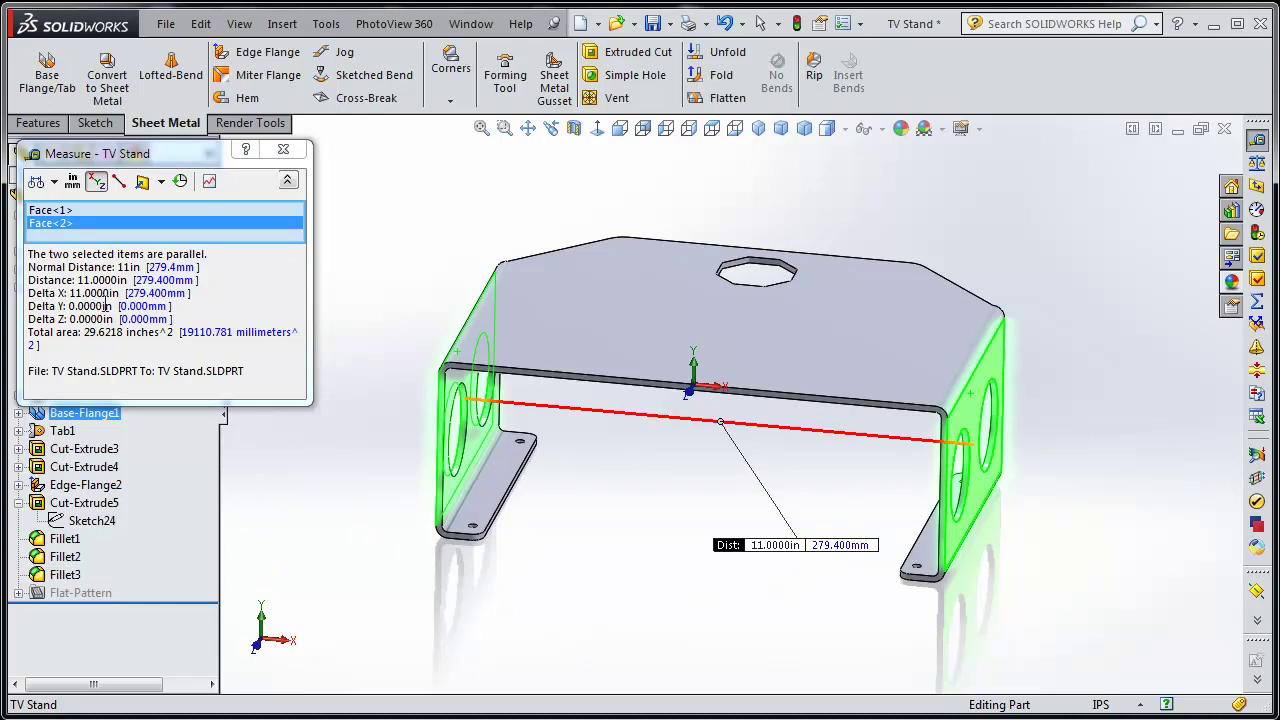
Measure the overall height from the underside of a leg flange to the top face, and restore the Dimetric view.
{"action": "left_click", "coordinate": [316, 530]}
{"action": "middle_click_drag", "start_coordinate": [430, 705], "coordinate": [457, 509]}
{"action": "left_click", "coordinate": [488, 490]}
{"action": "middle_click_drag", "start_coordinate": [375, 425], "coordinate": [586, 392]}
{"action": "left_click", "coordinate": [586, 392]}
{"action": "middle_click_drag", "start_coordinate": [520, 608], "coordinate": [455, 405]}
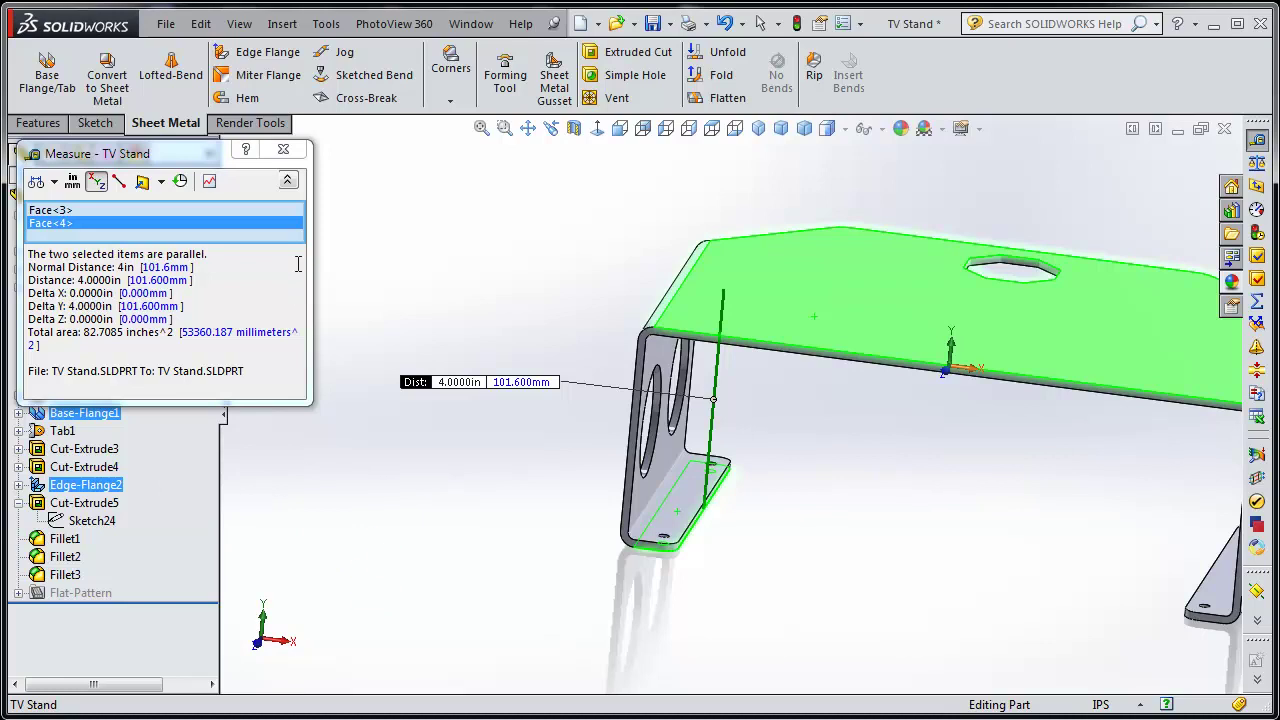
{"action": "left_click", "coordinate": [283, 149]}
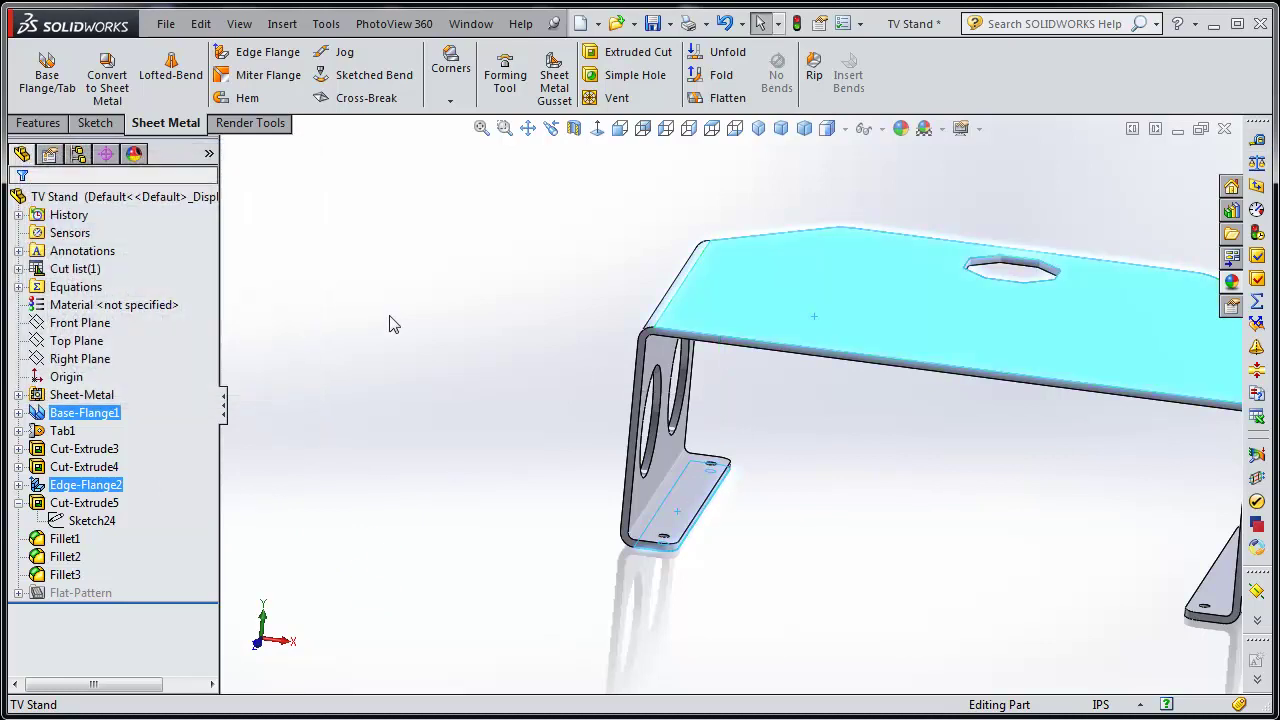
{"action": "left_click", "coordinate": [804, 128]}
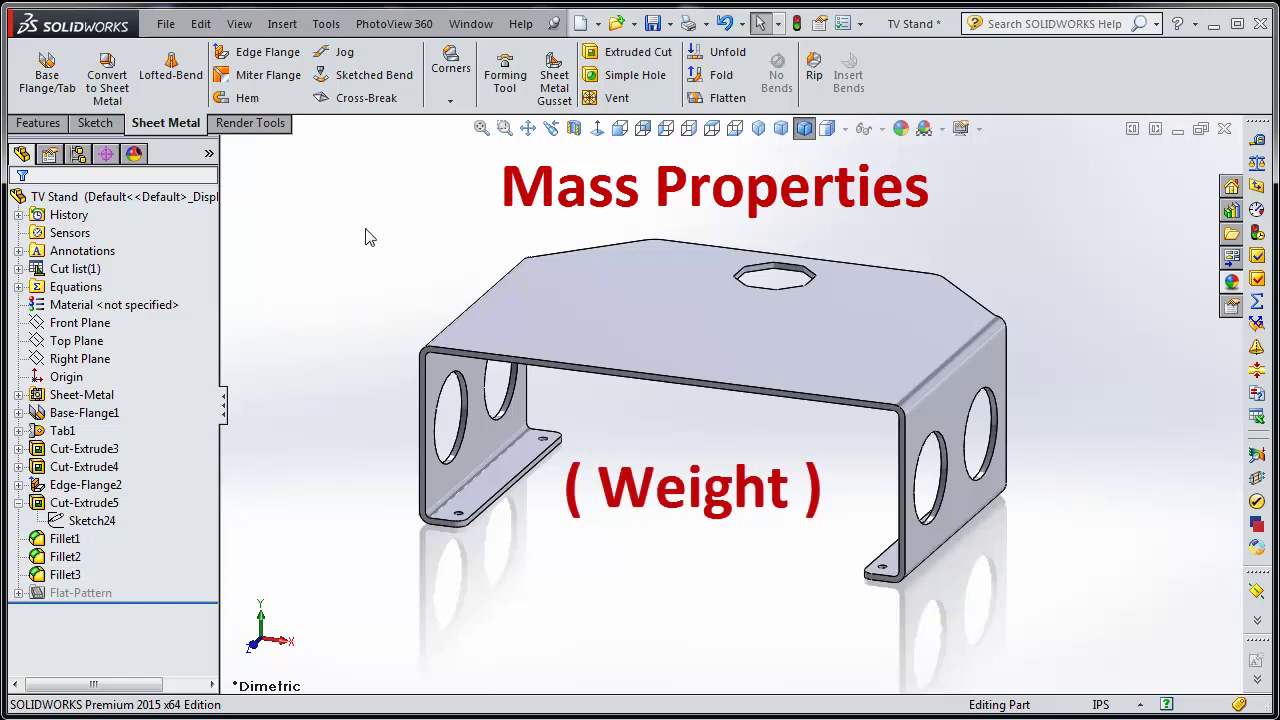
Check the stand's mass properties before any material is assigned.
{"action": "left_click", "coordinate": [326, 23]}
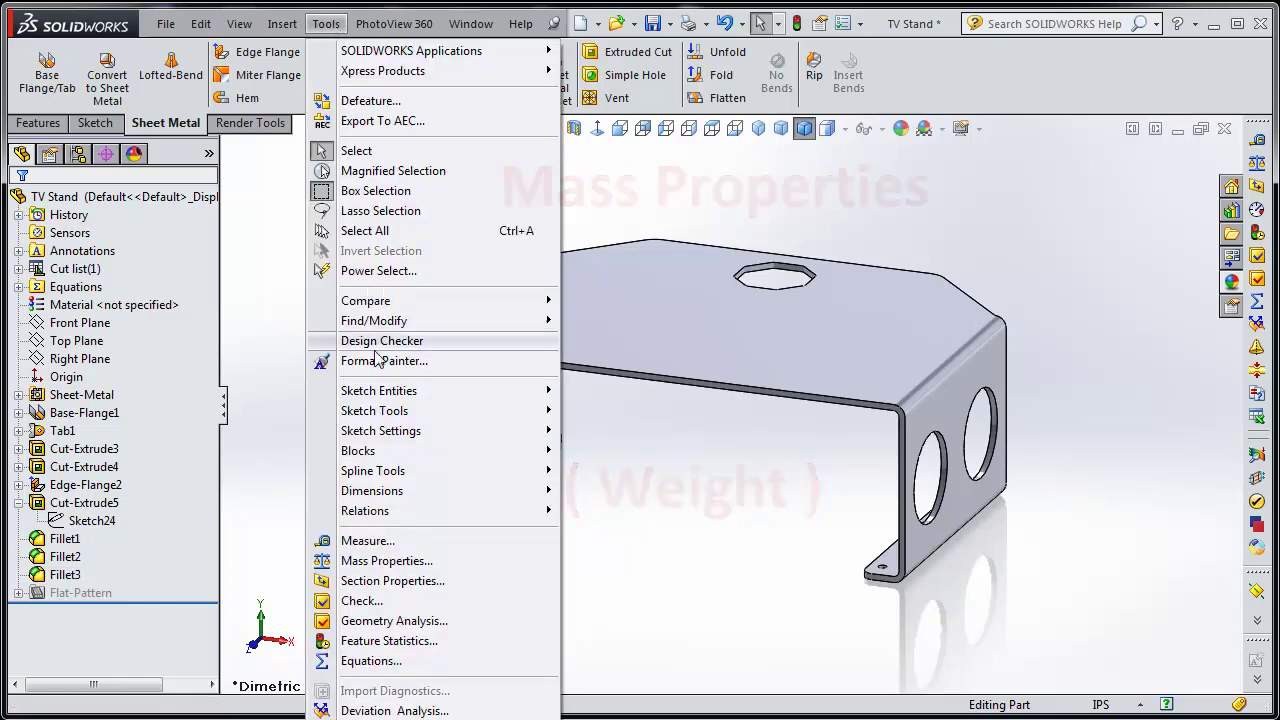
{"action": "left_click", "coordinate": [447, 568]}
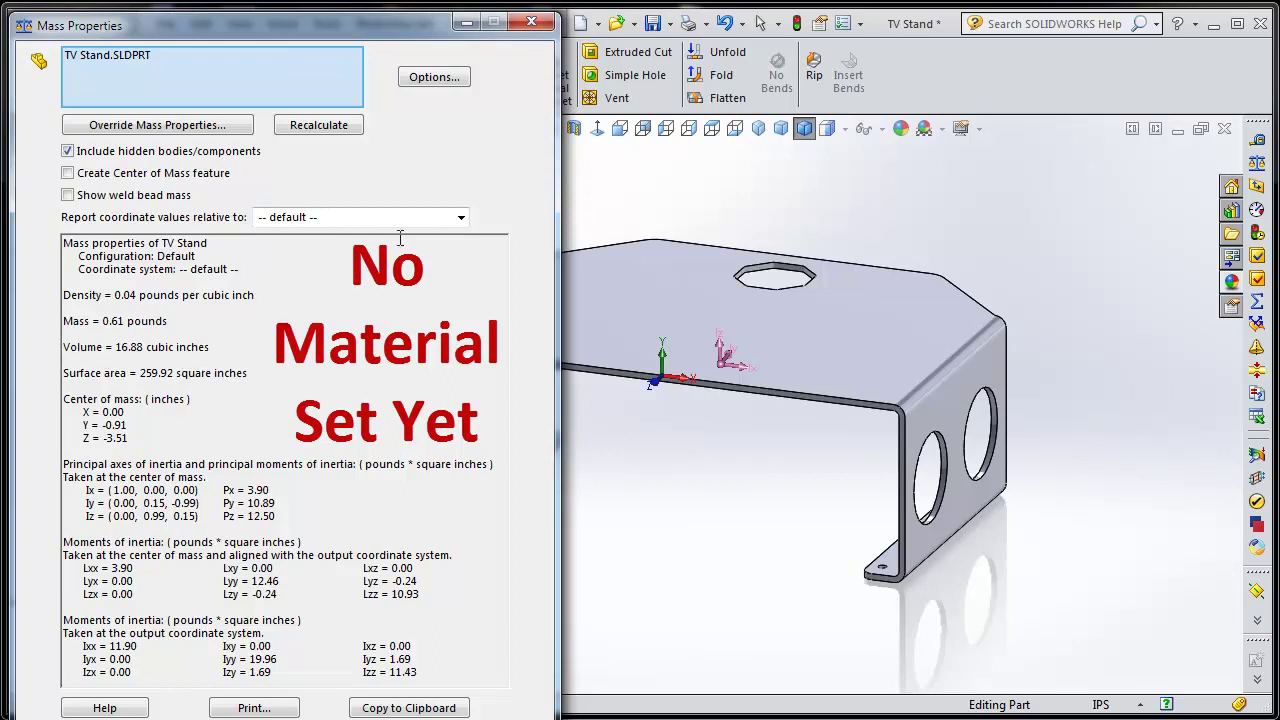
{"action": "key", "text": "Escape"}
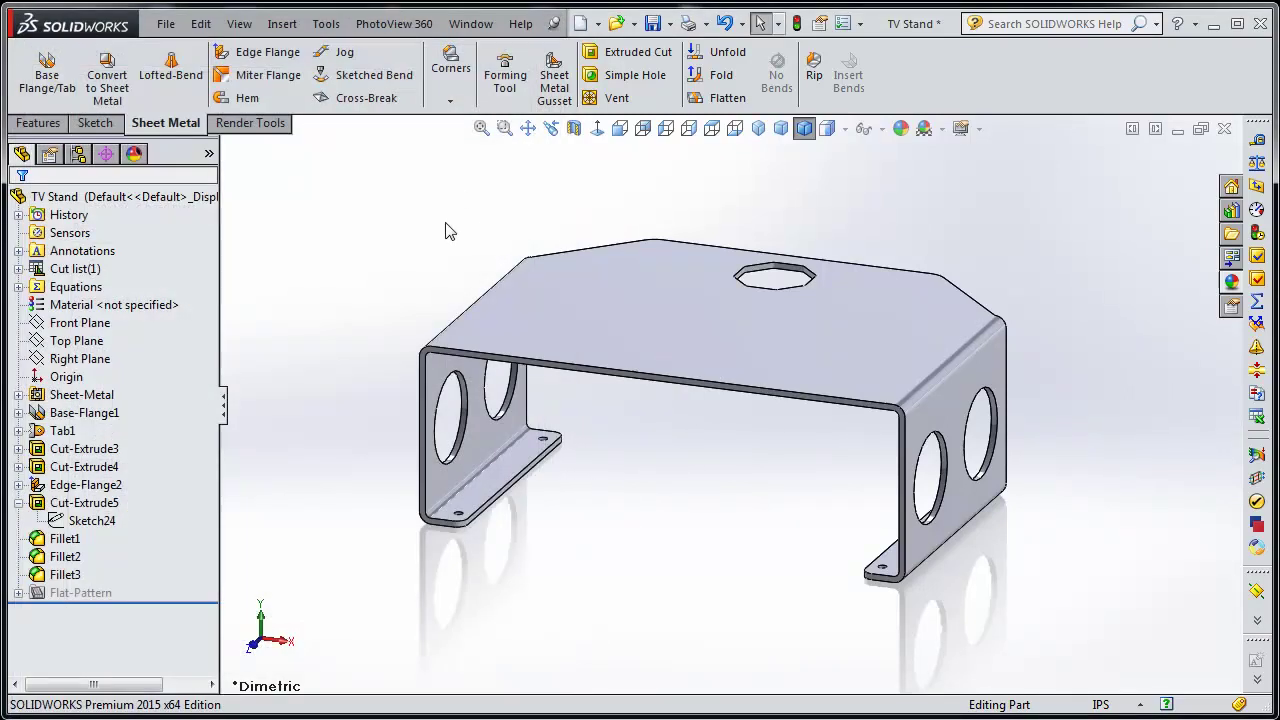
Open the material favorites manager and examine the Steel category of the SOLIDWORKS Materials library.
{"action": "left_click", "coordinate": [64, 305]}
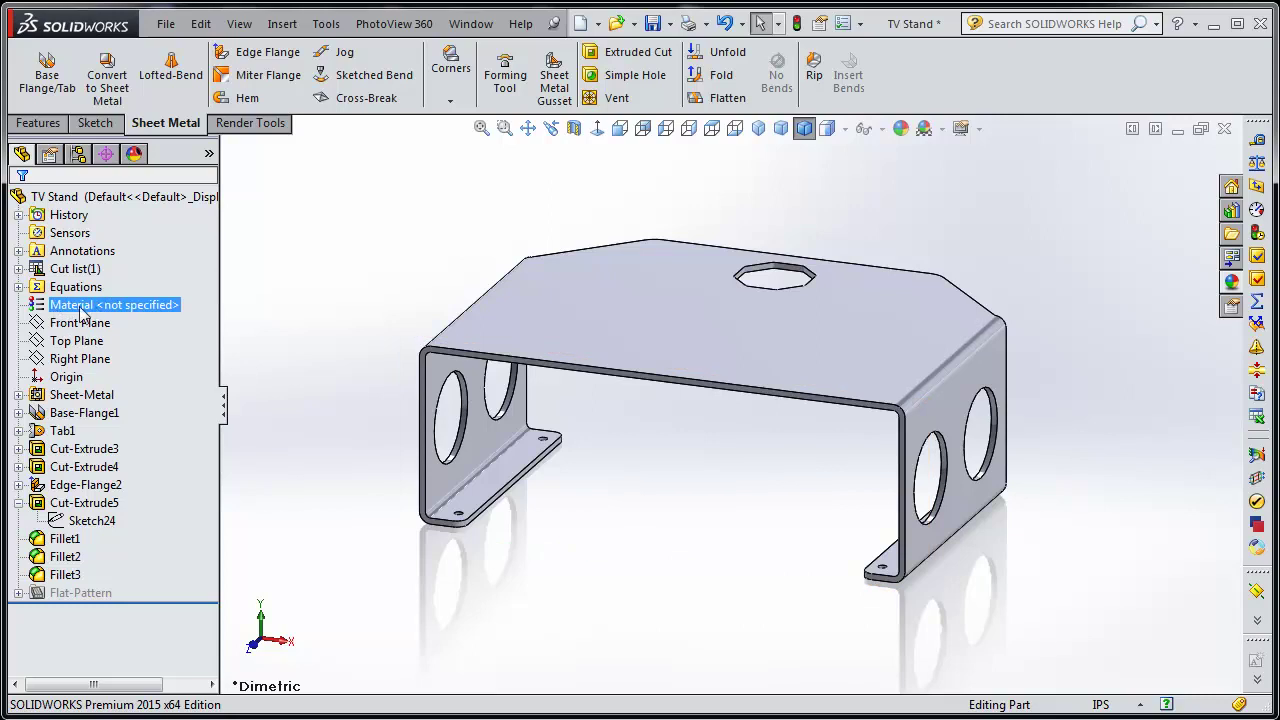
{"action": "right_click", "coordinate": [79, 309]}
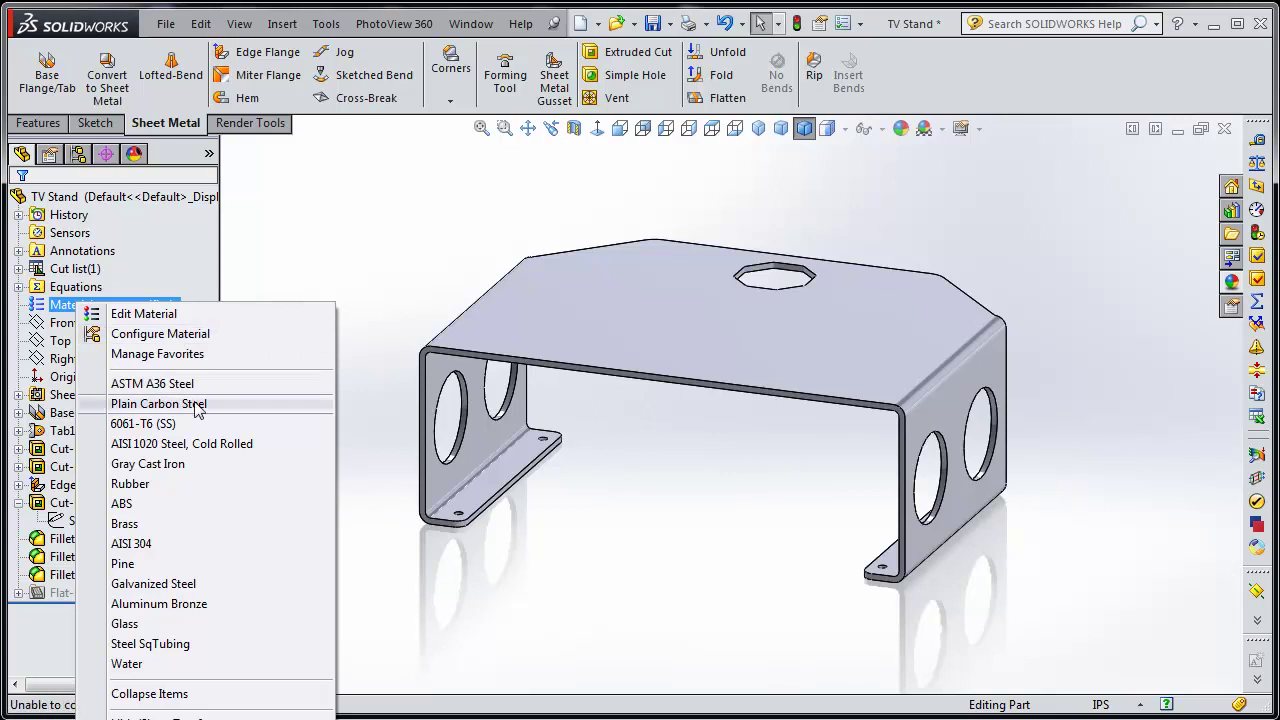
{"action": "left_click", "coordinate": [183, 354]}
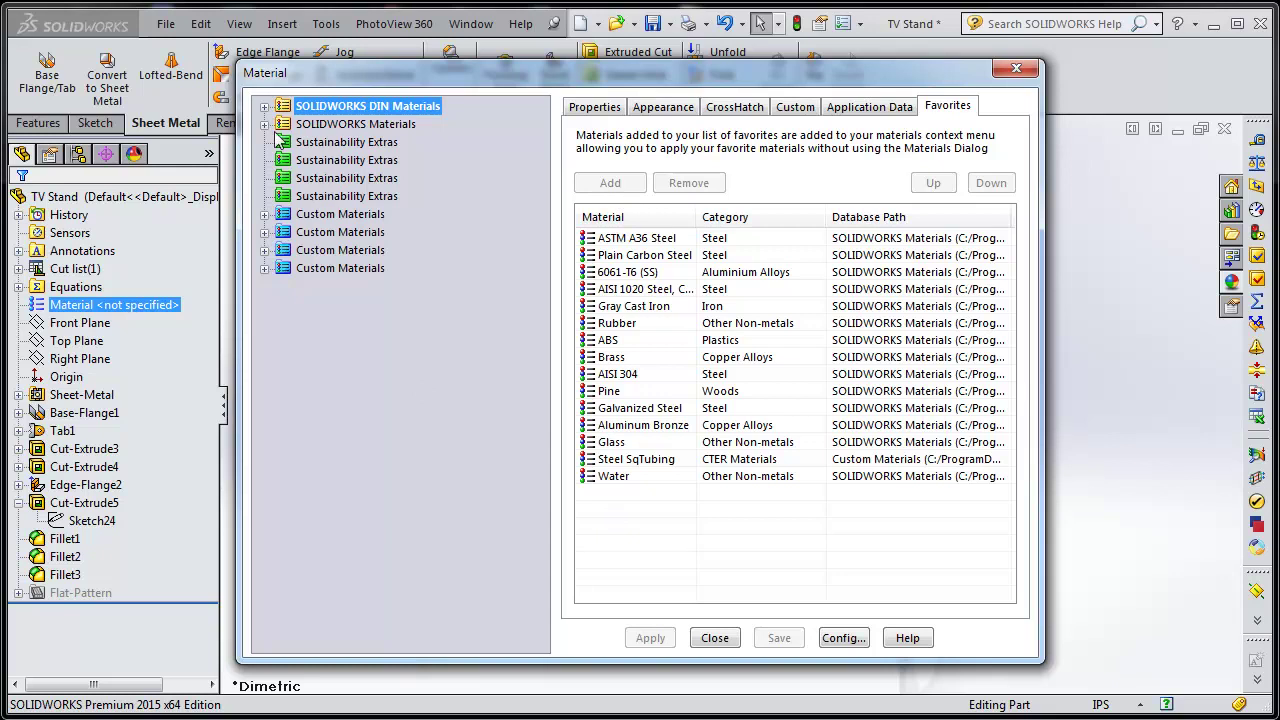
{"action": "left_click", "coordinate": [264, 124]}
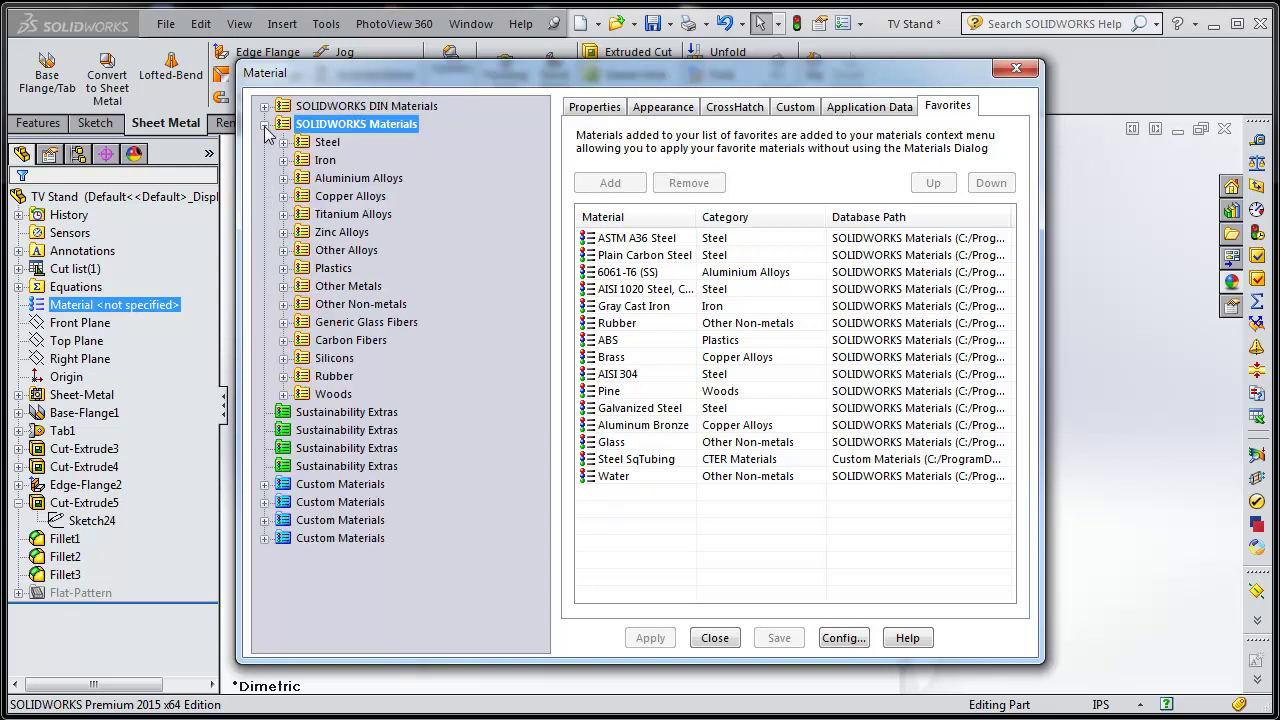
{"action": "double_click", "coordinate": [330, 142]}
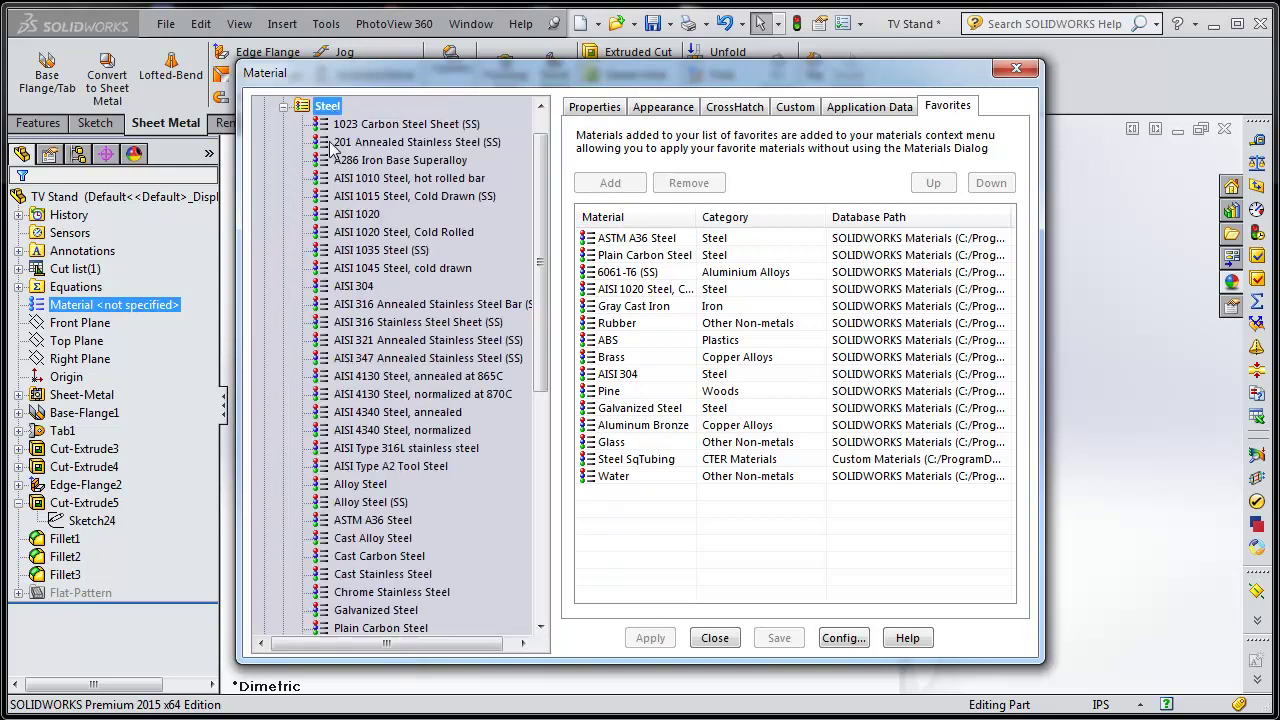
{"action": "left_click", "coordinate": [359, 252]}
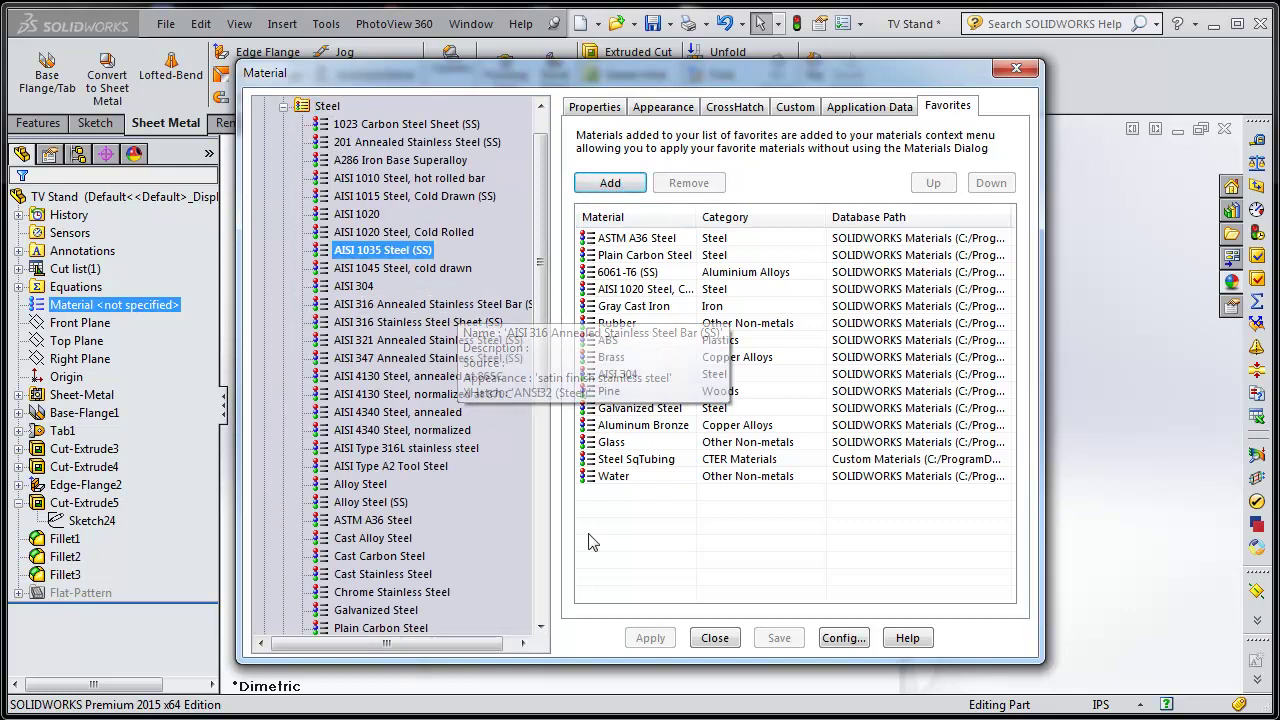
{"action": "left_click", "coordinate": [1016, 69]}
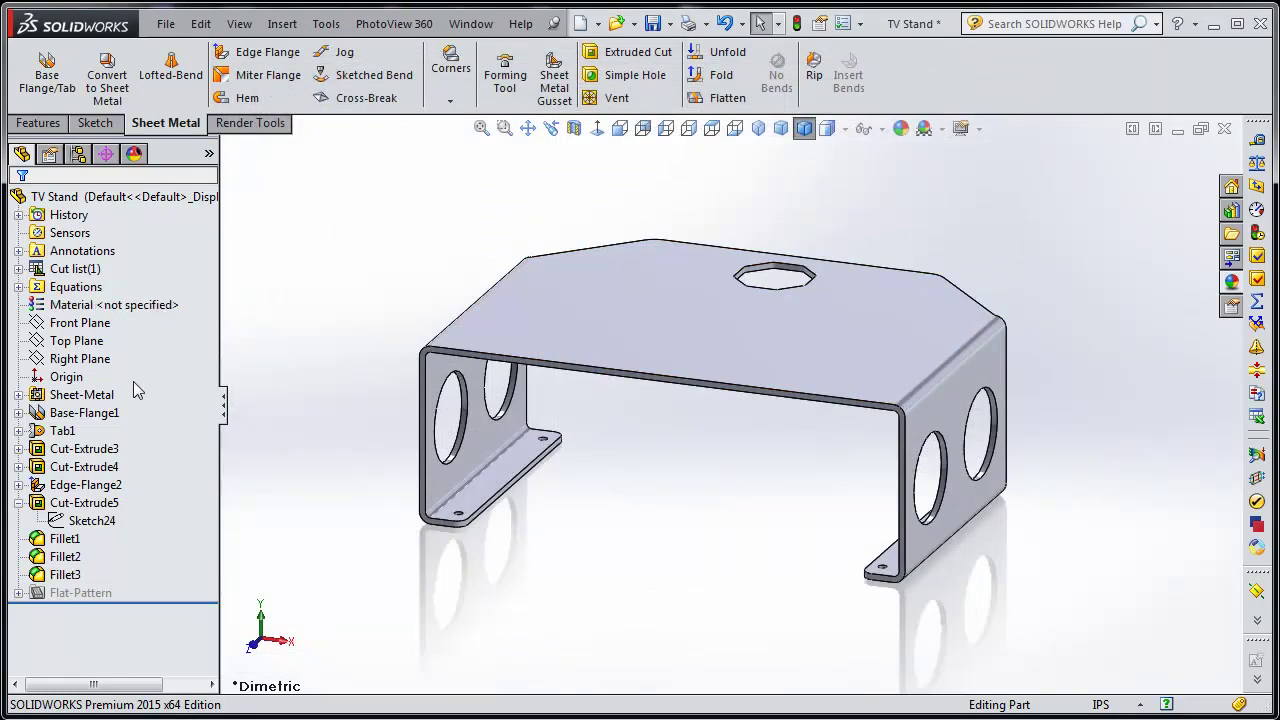
Assign ASTM A36 Steel to the stand and check its mass properties.
{"action": "right_click", "coordinate": [68, 314]}
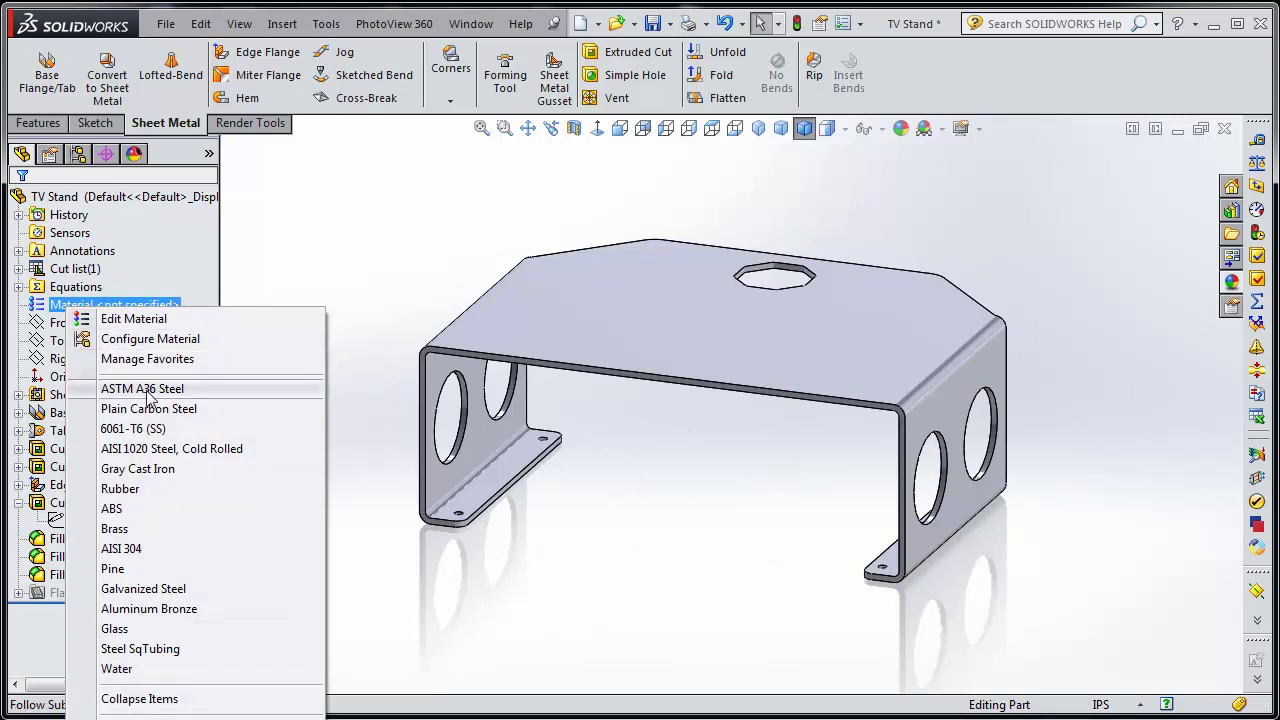
{"action": "left_click", "coordinate": [197, 389]}
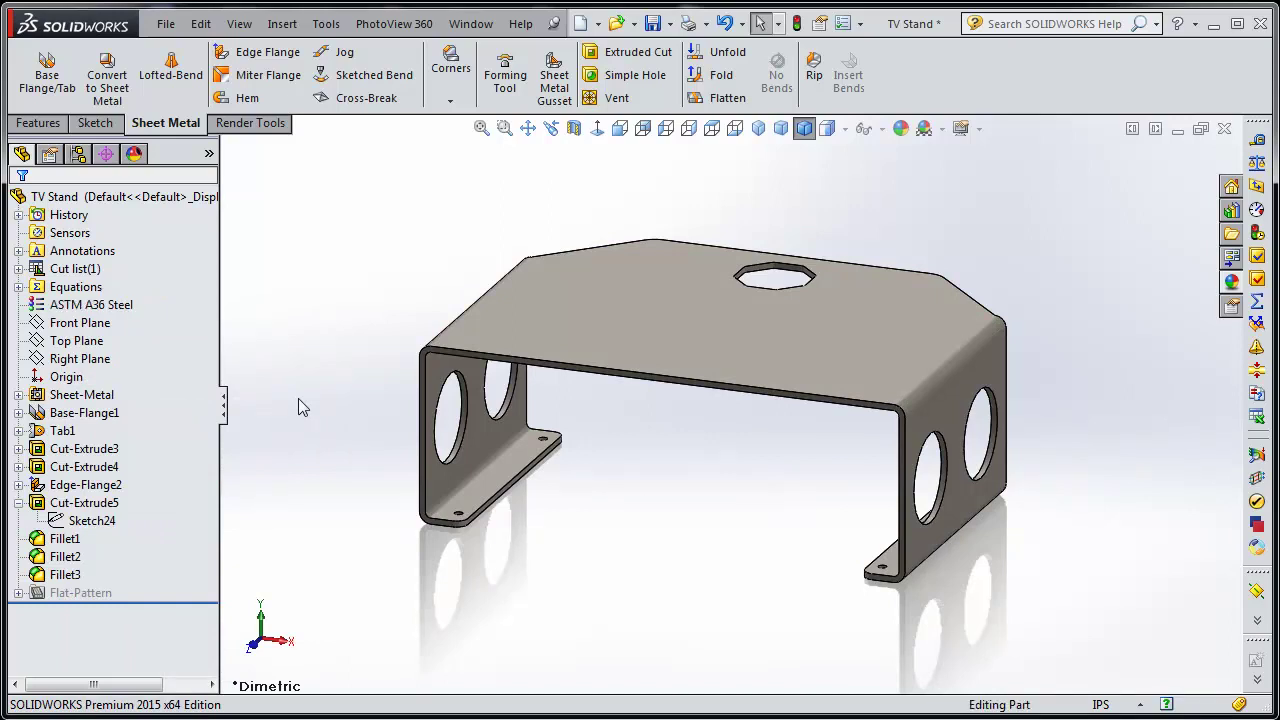
{"action": "left_click", "coordinate": [327, 24]}
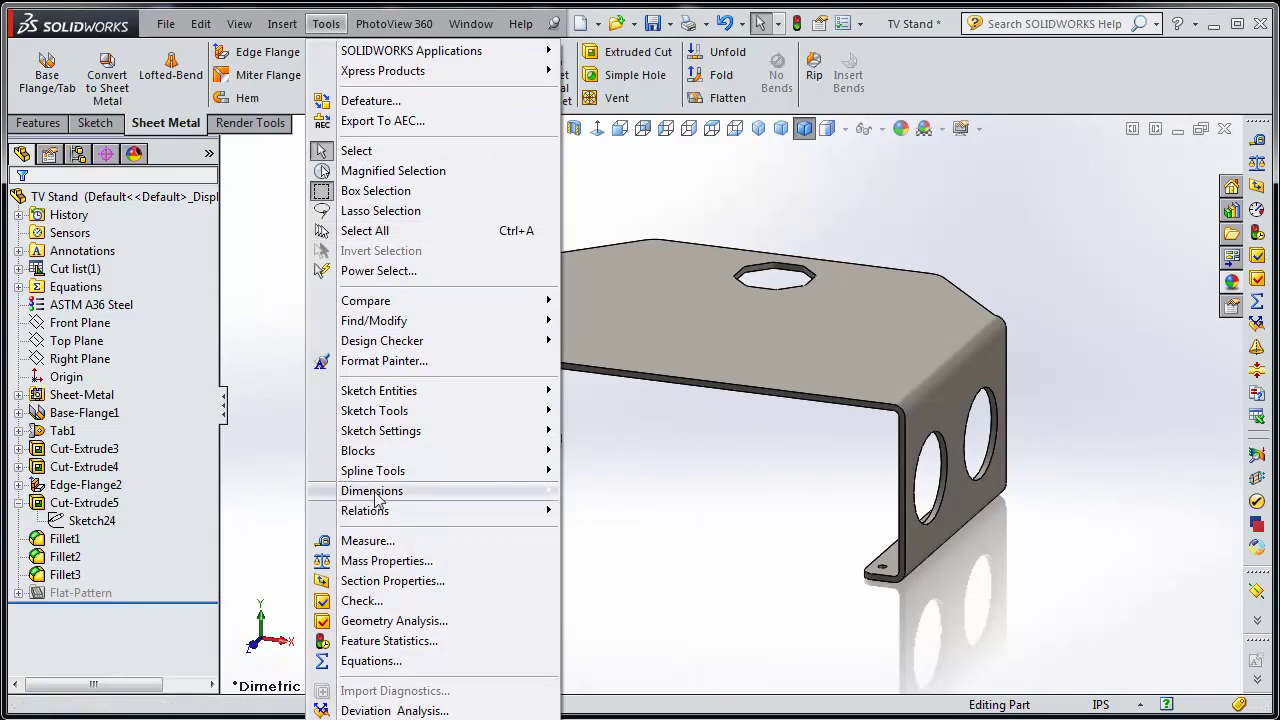
{"action": "left_click", "coordinate": [470, 563]}
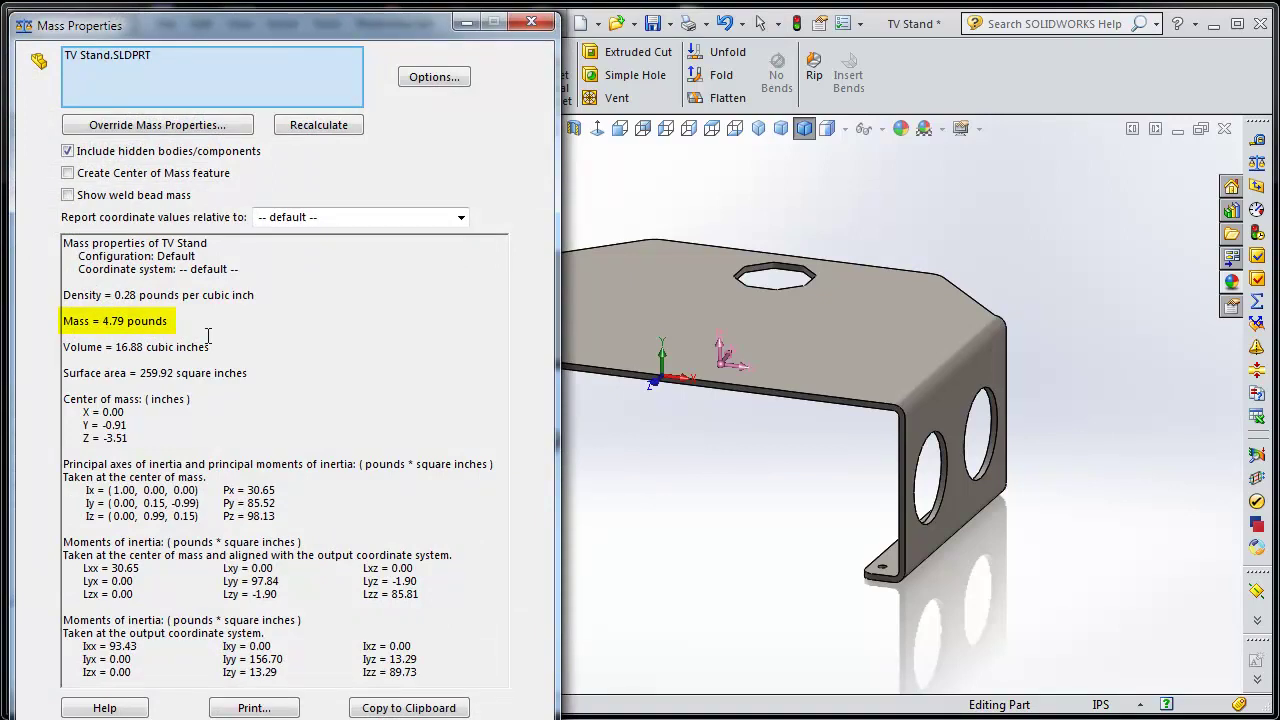
{"action": "left_click", "coordinate": [531, 21]}
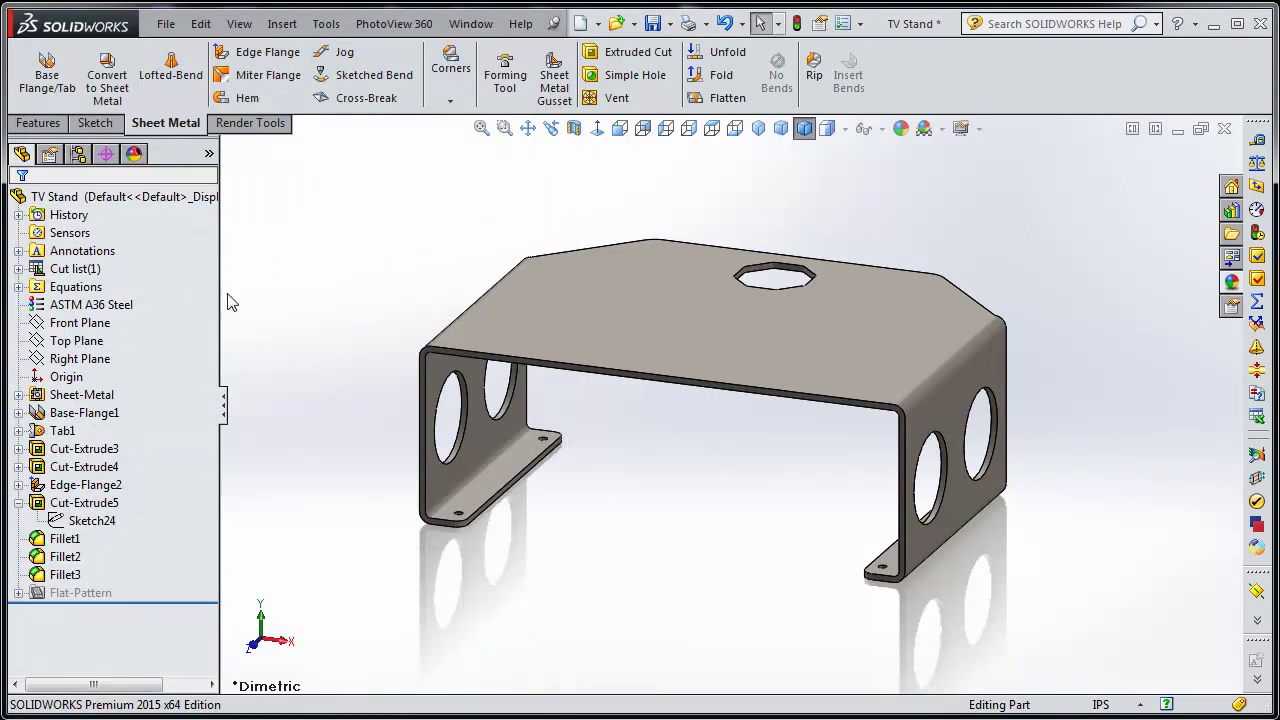
Change the stand's material to 6061-T6 (SS) and review the mass properties for it.
{"action": "left_click", "coordinate": [97, 305]}
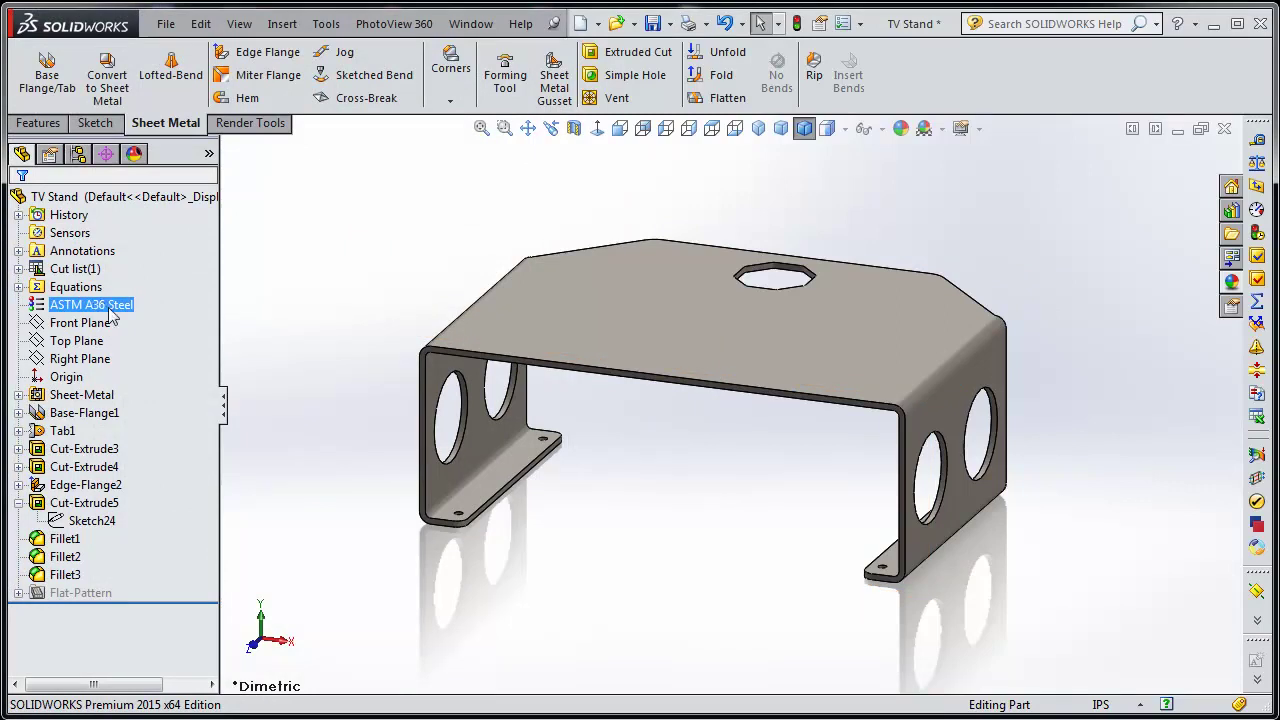
{"action": "right_click", "coordinate": [110, 302]}
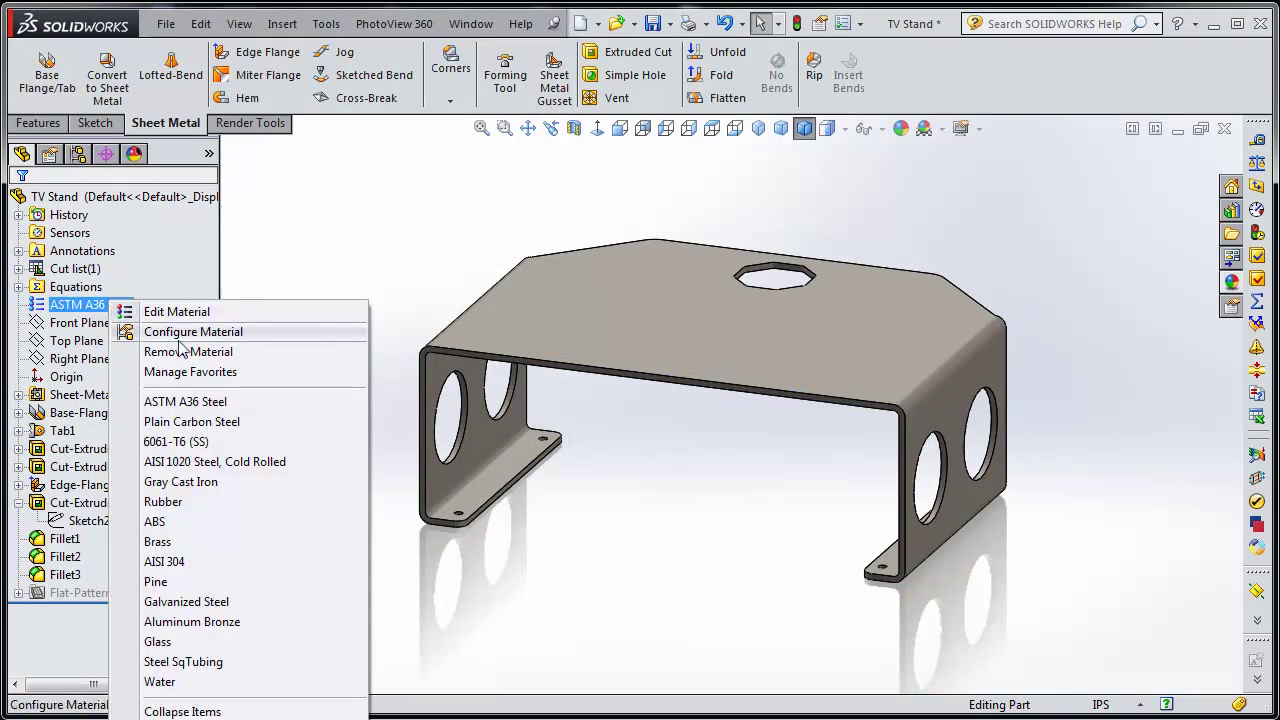
{"action": "left_click", "coordinate": [216, 442]}
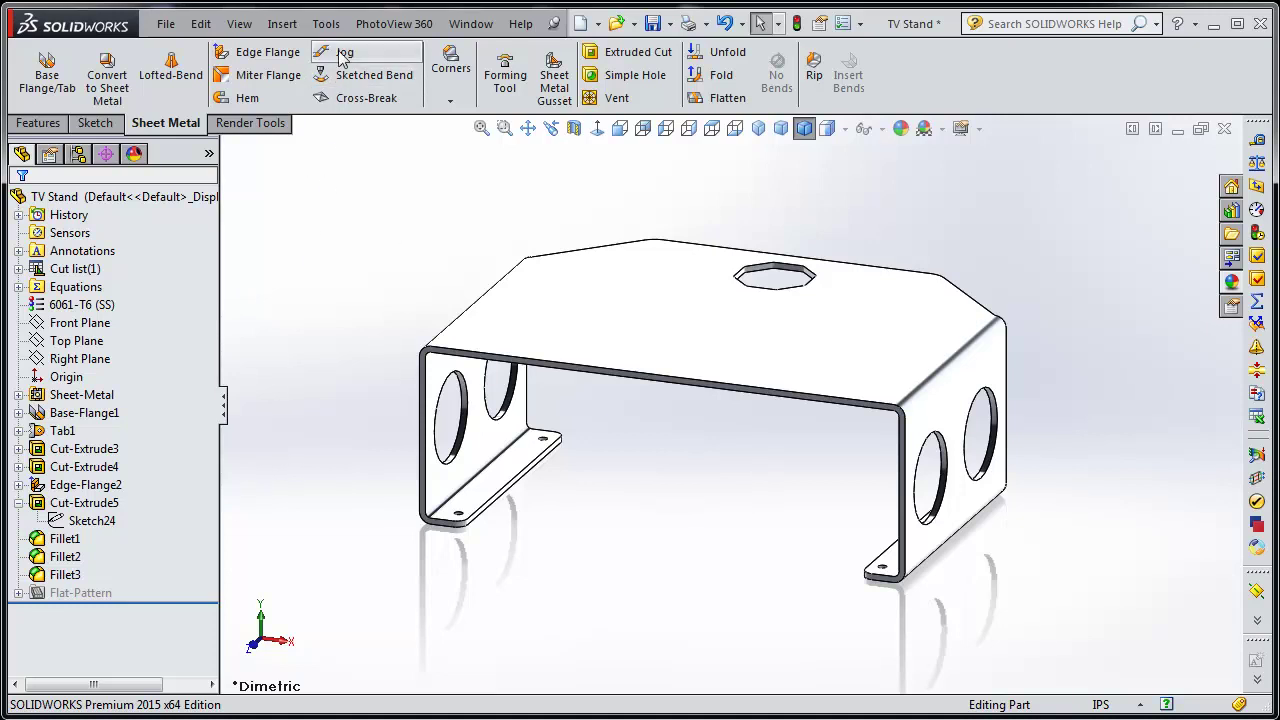
{"action": "left_click", "coordinate": [326, 23]}
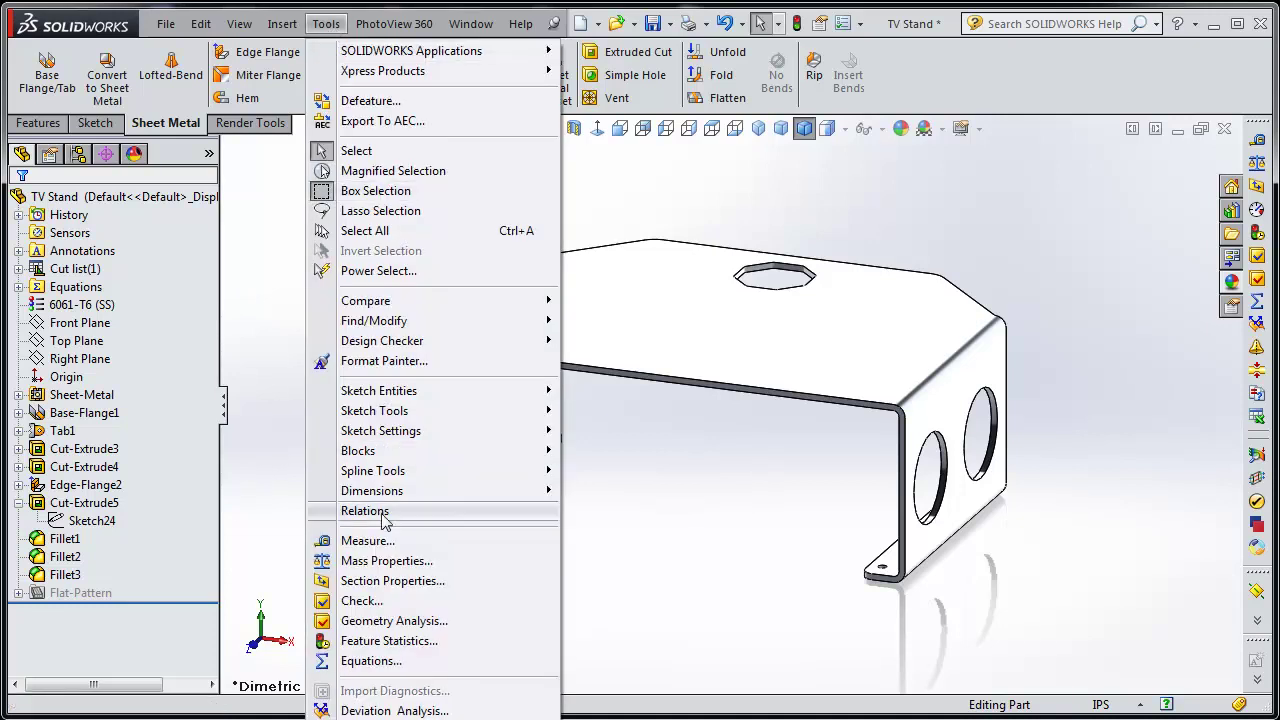
{"action": "left_click", "coordinate": [390, 561]}
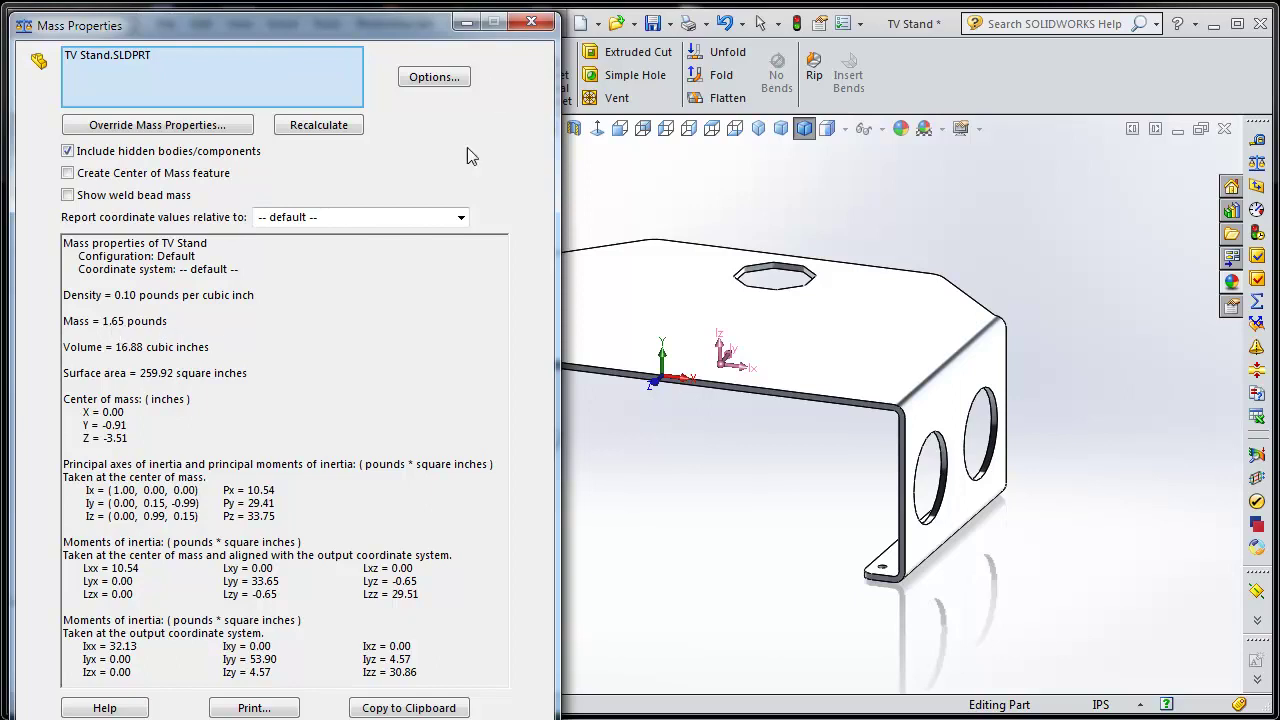
{"action": "left_click", "coordinate": [528, 29]}
{"action": "middle_click_drag", "start_coordinate": [386, 212], "coordinate": [409, 189]}
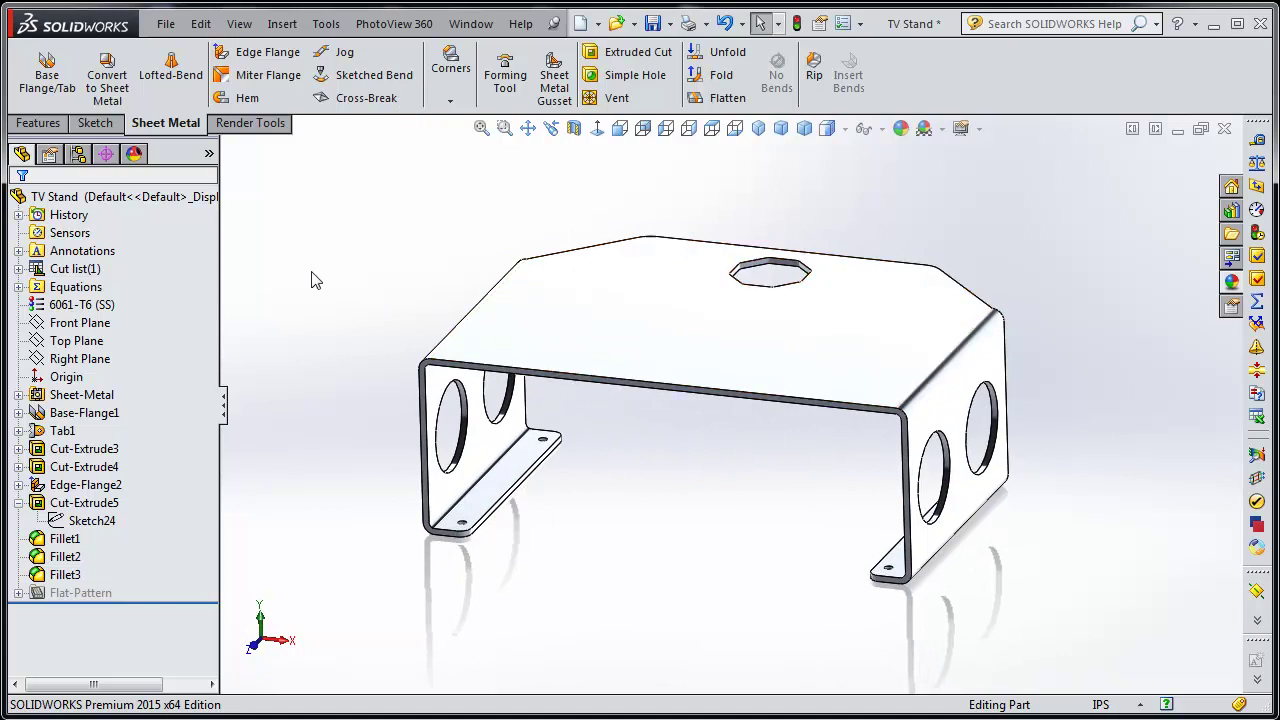
Change the whole part's appearance from satin finish aluminum to polished bronze.
{"action": "left_click", "coordinate": [134, 154]}
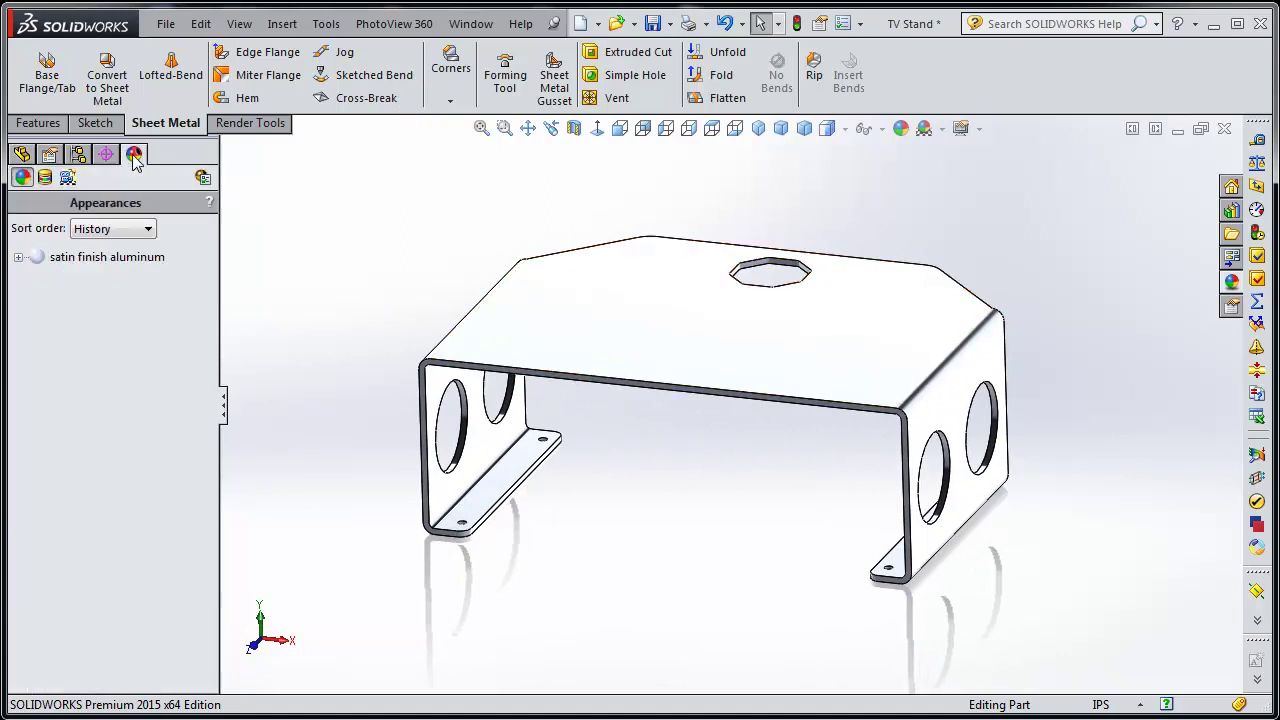
{"action": "right_click", "coordinate": [112, 257]}
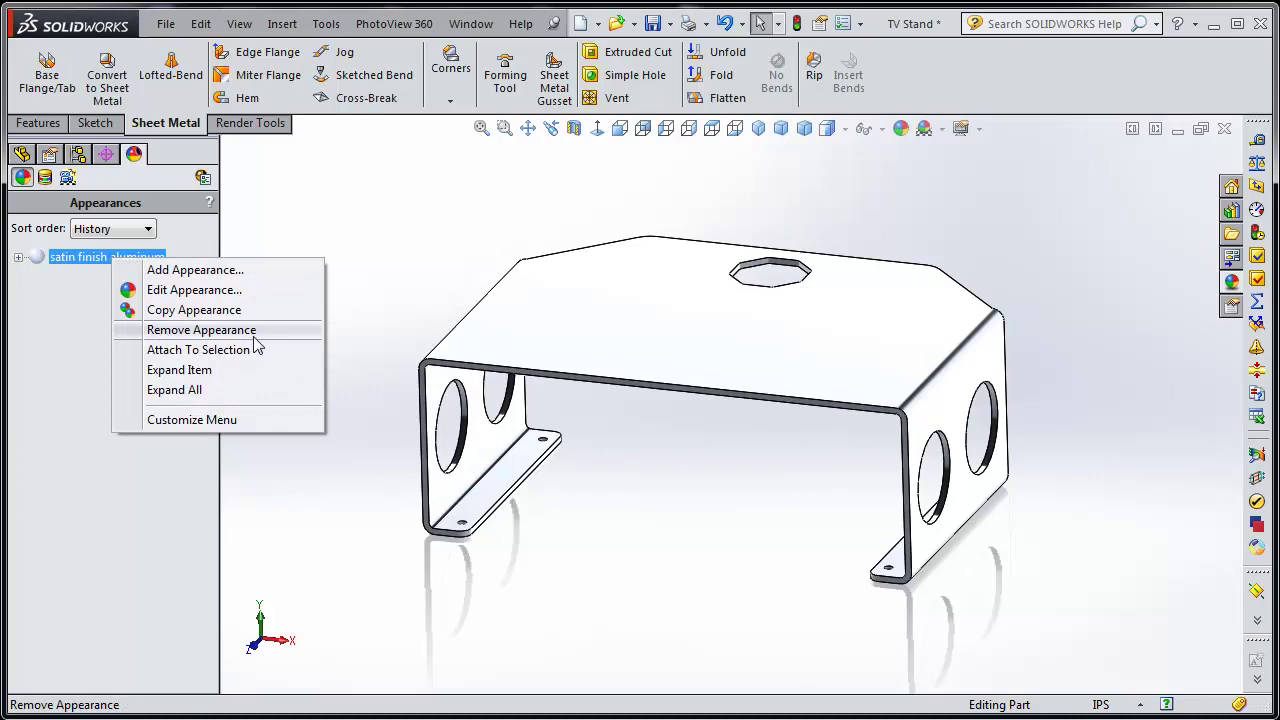
{"action": "left_click", "coordinate": [208, 292]}
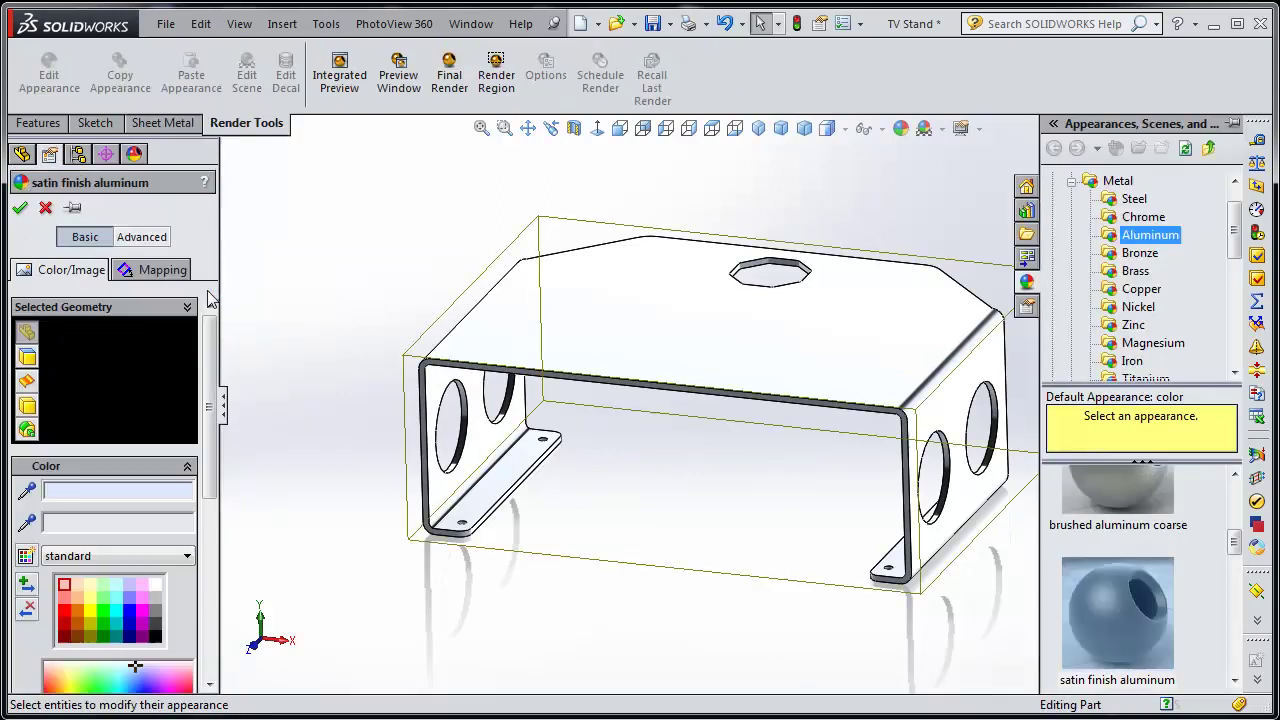
{"action": "left_click", "coordinate": [1141, 256]}
{"action": "left_click", "coordinate": [1136, 543]}
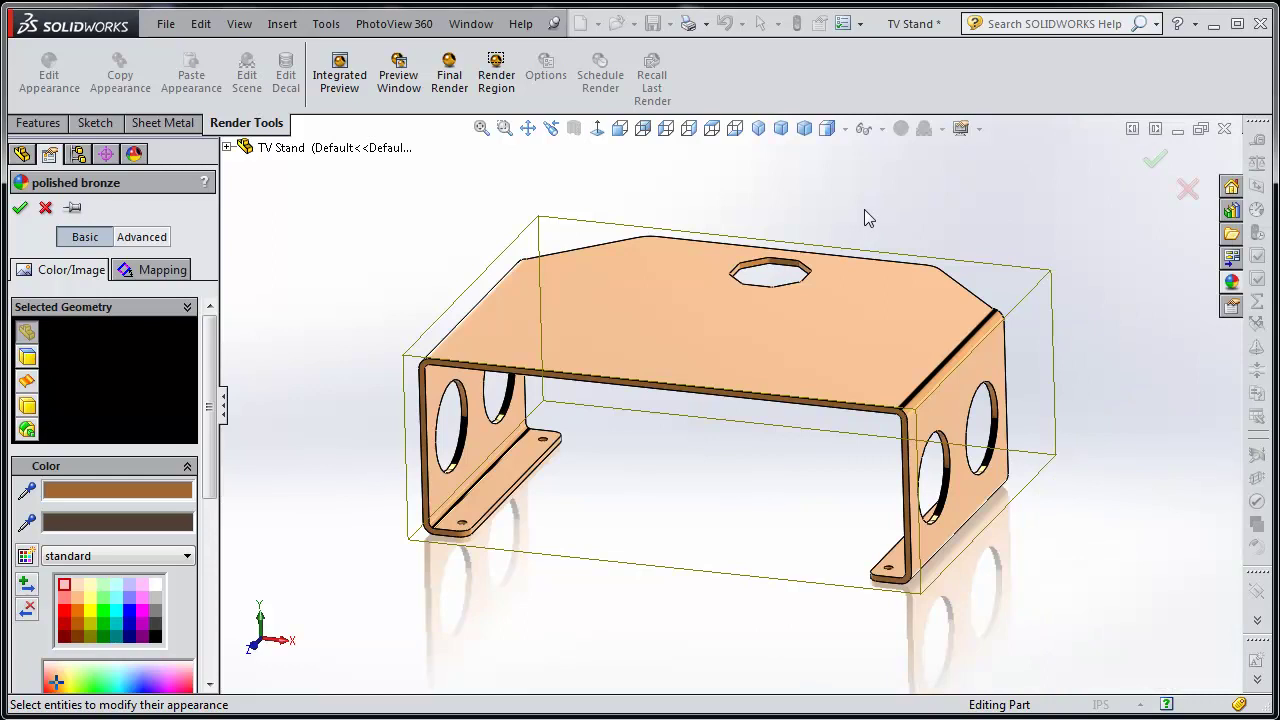
{"action": "left_click", "coordinate": [20, 208]}
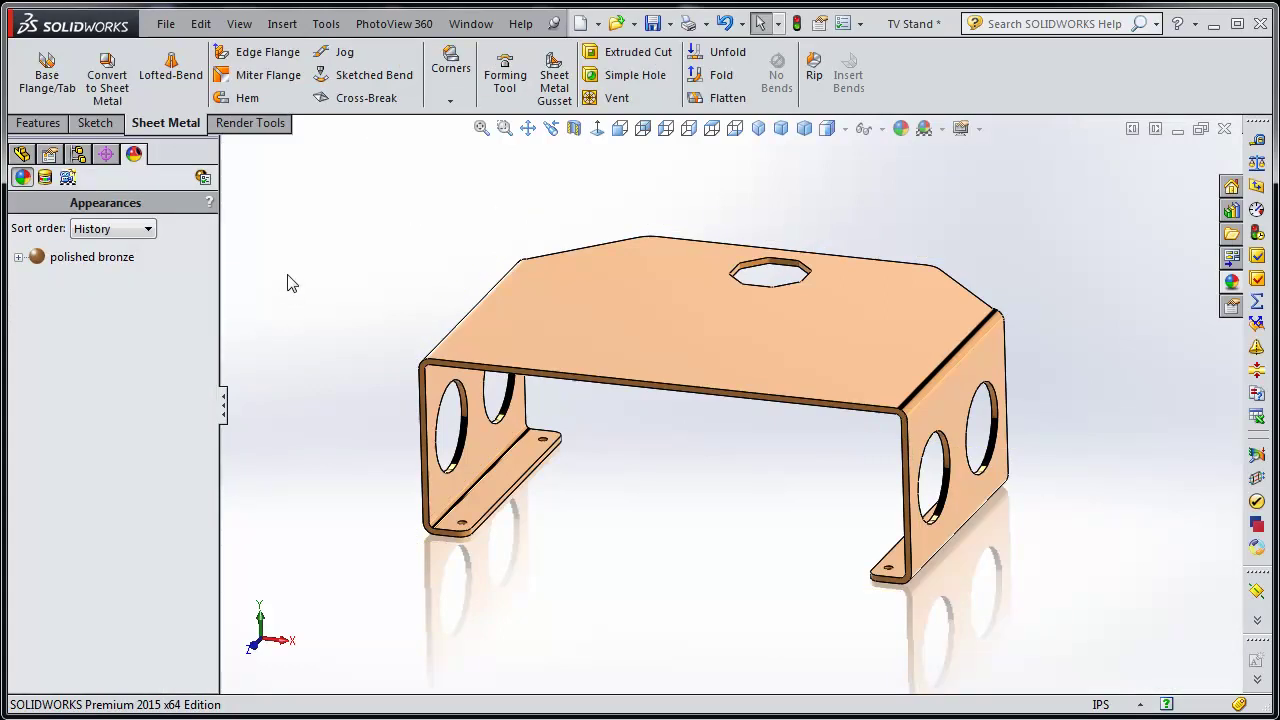
Undo the polished bronze appearance change and return to the part's feature tree.
{"action": "left_click", "coordinate": [725, 24]}
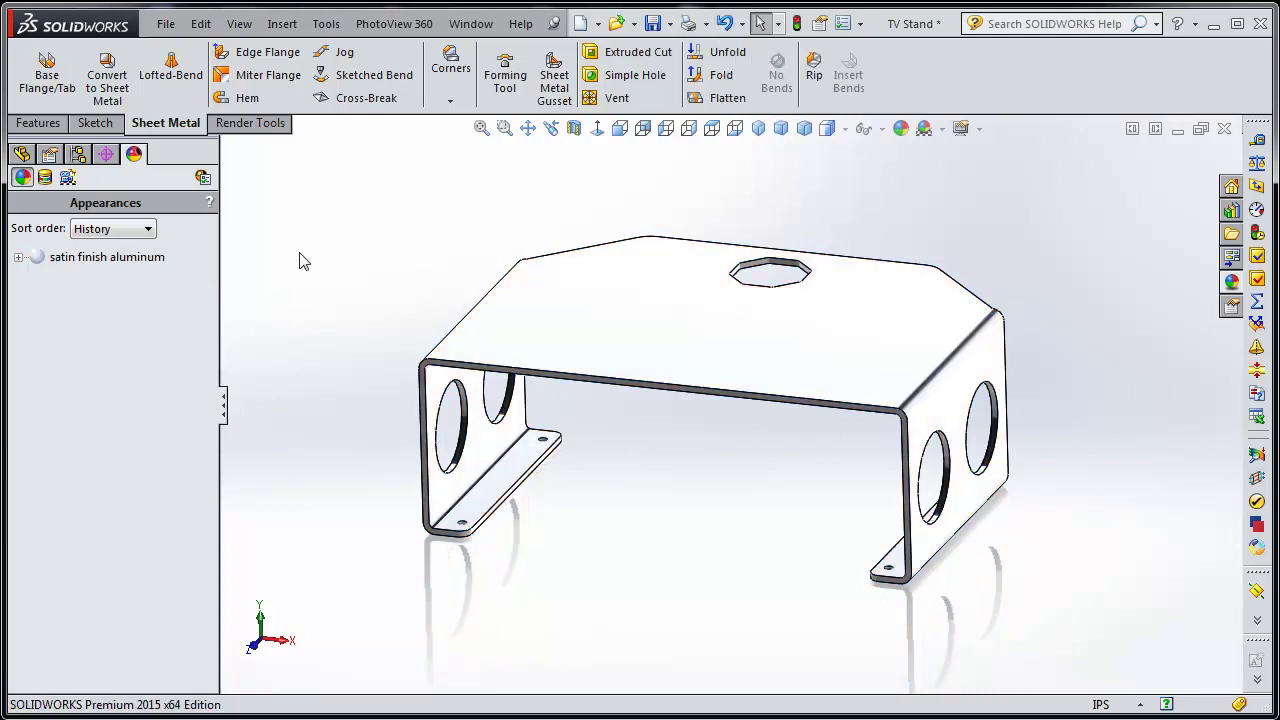
{"action": "left_click", "coordinate": [22, 155]}
{"action": "middle_click_drag", "start_coordinate": [306, 518], "coordinate": [276, 536]}
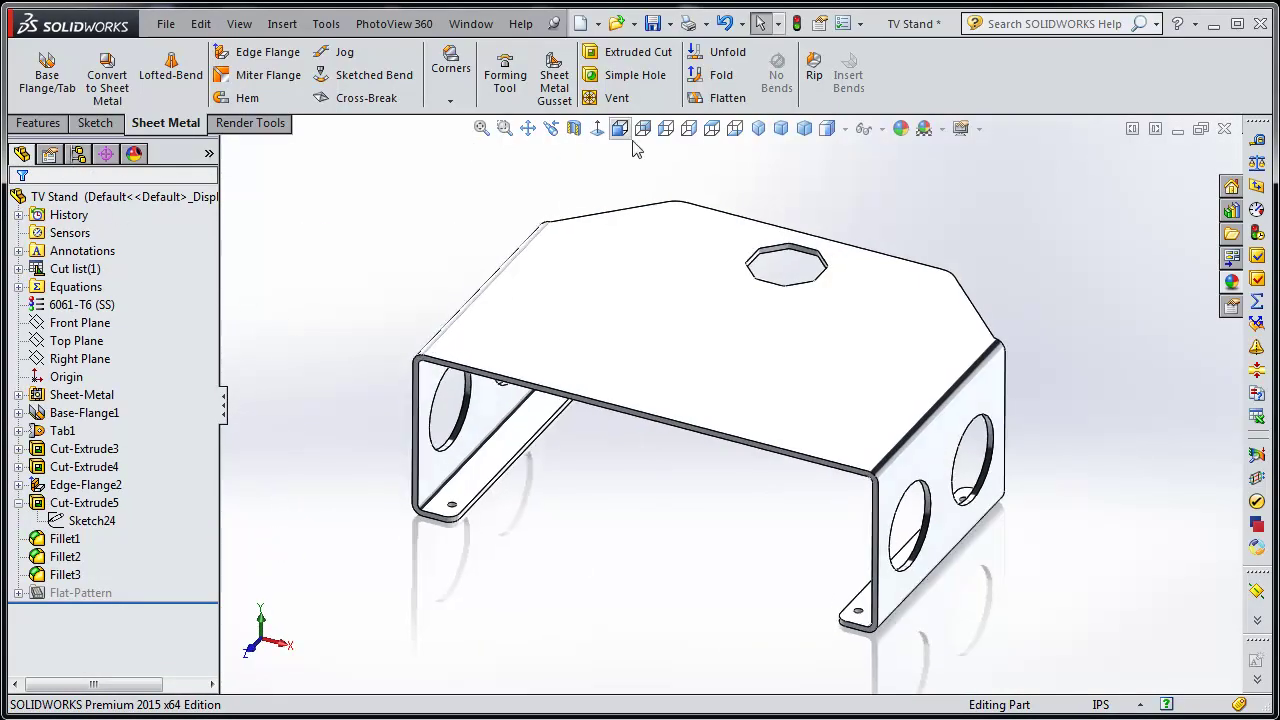
Flatten the stand, inspect its flat pattern from the top and bottom, and refold it in isometric view.
{"action": "left_click", "coordinate": [724, 97]}
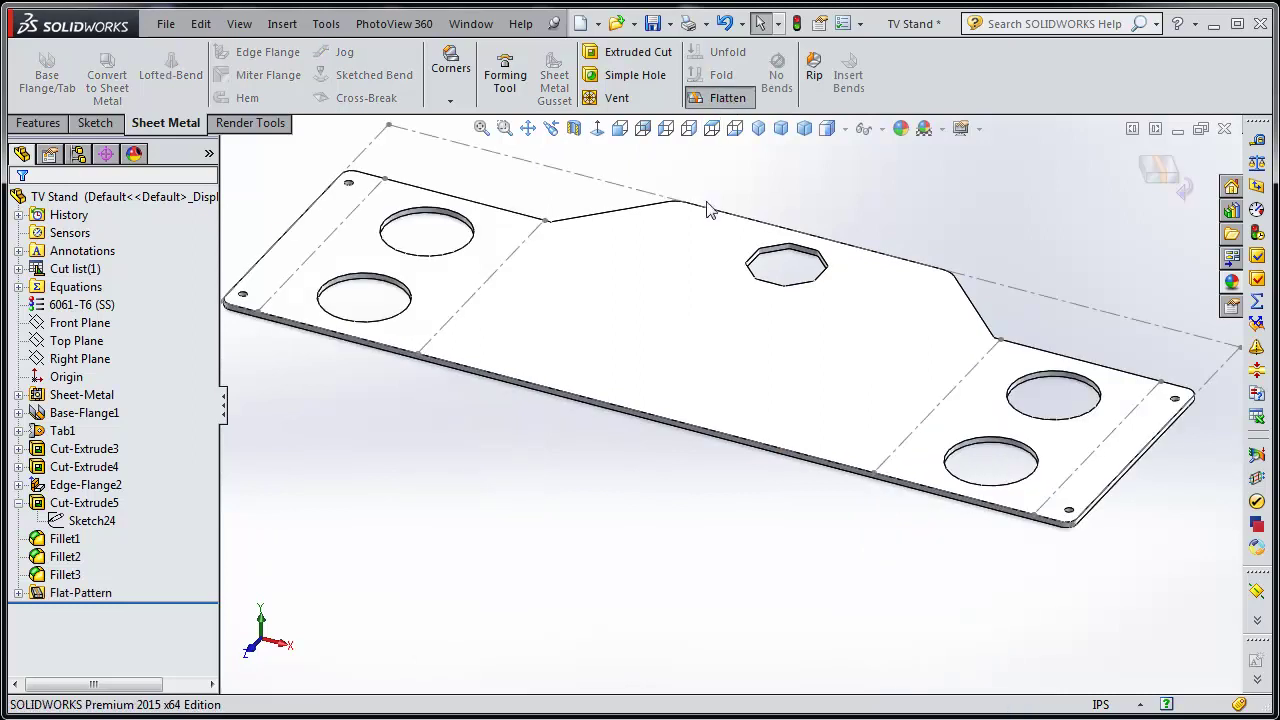
{"action": "left_click", "coordinate": [711, 129]}
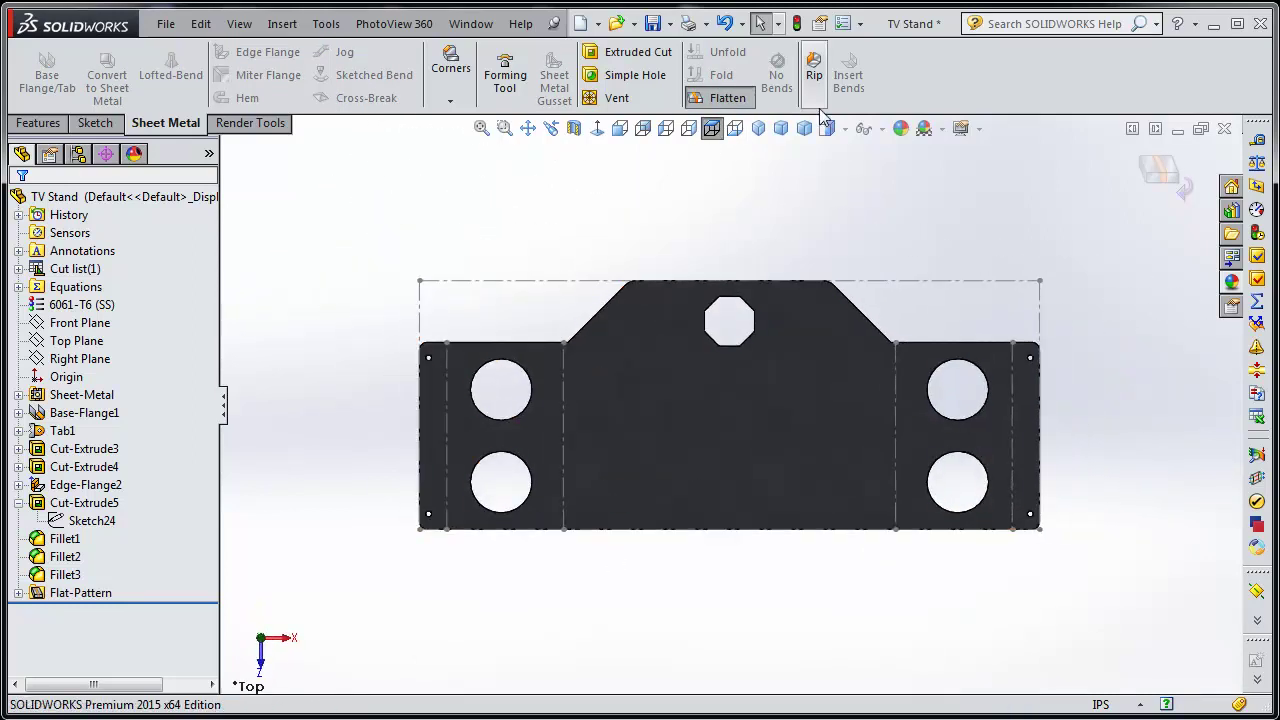
{"action": "left_click", "coordinate": [735, 129]}
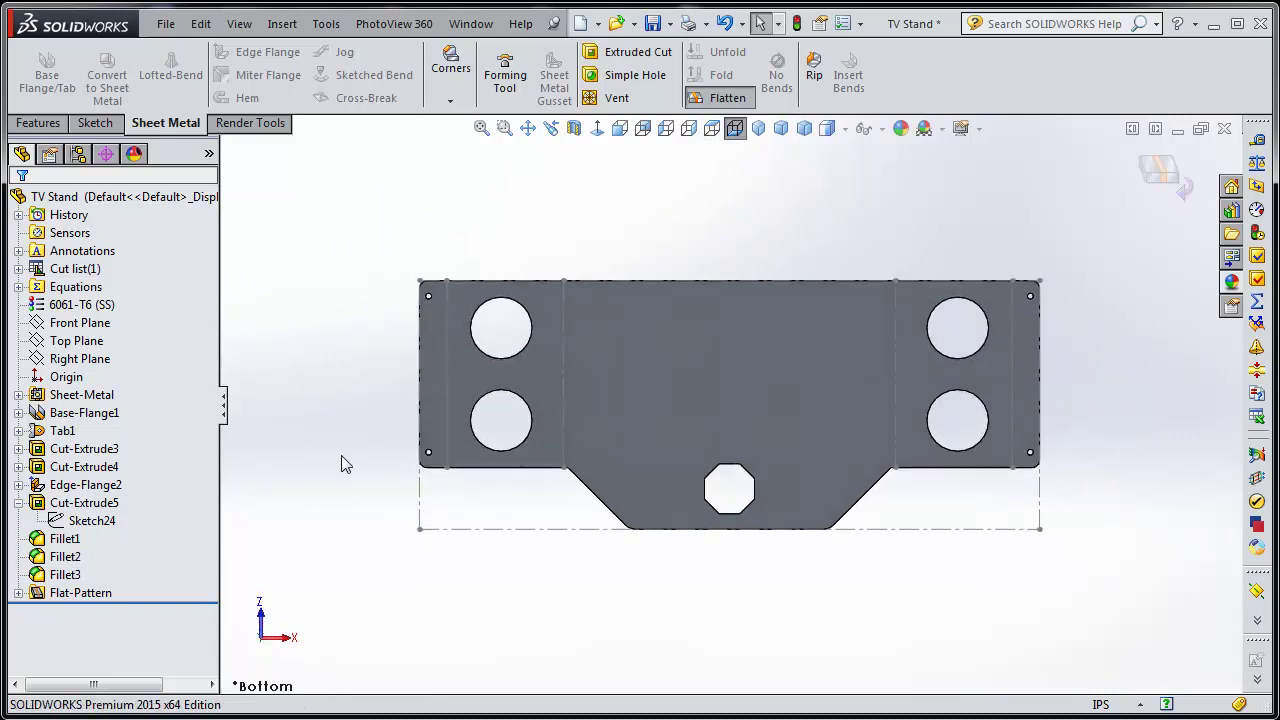
{"action": "left_click", "coordinate": [724, 97]}
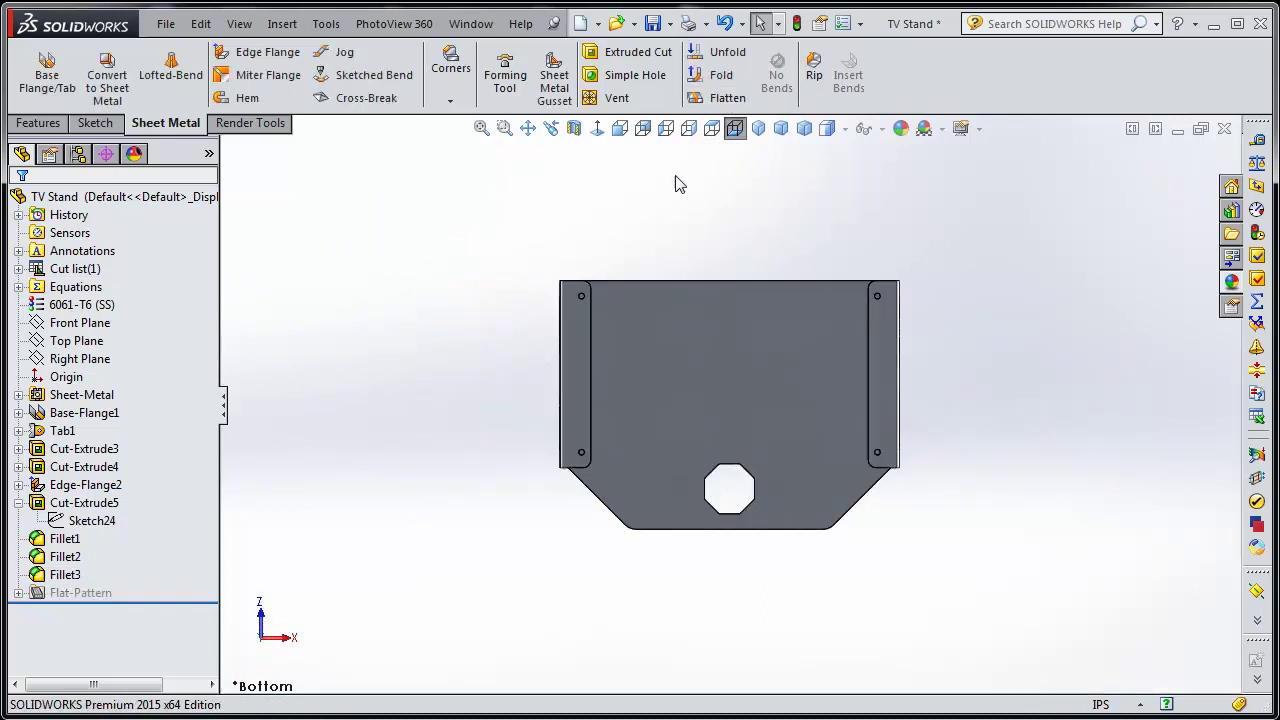
{"action": "left_click", "coordinate": [758, 129]}
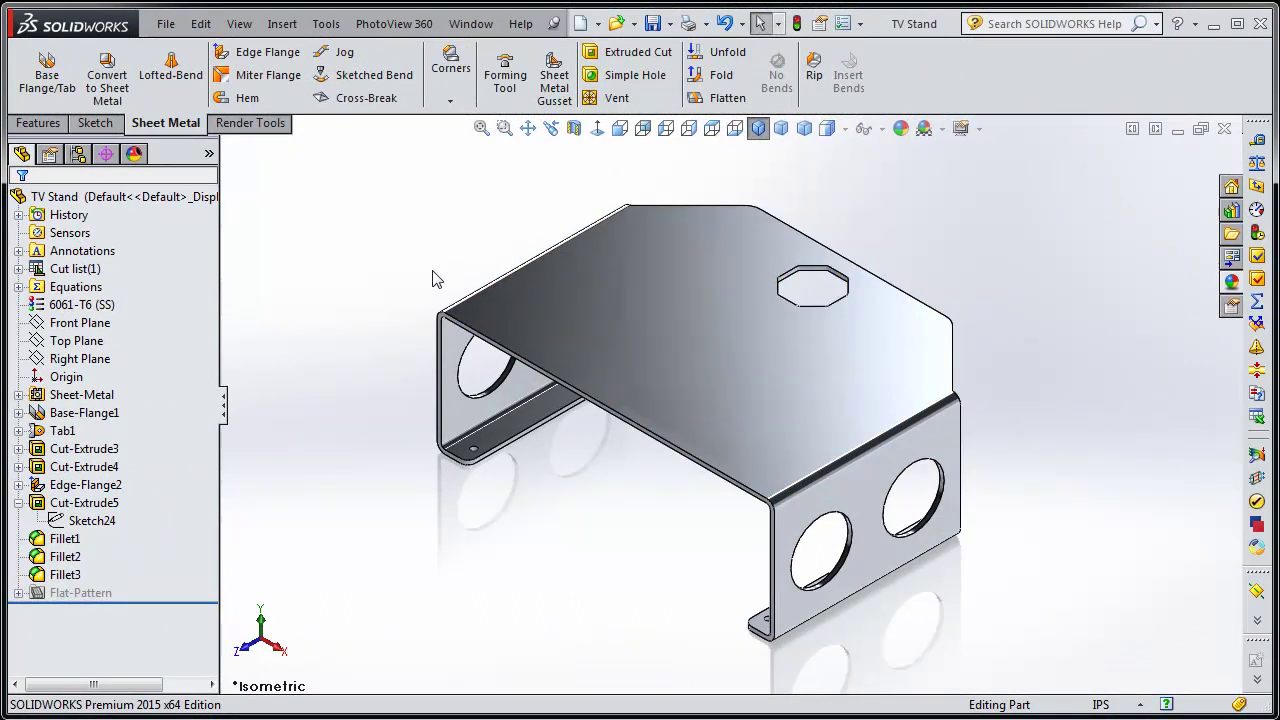
Remove the satin finish aluminum appearance from the part and return to the feature tree.
{"action": "left_click", "coordinate": [135, 154]}
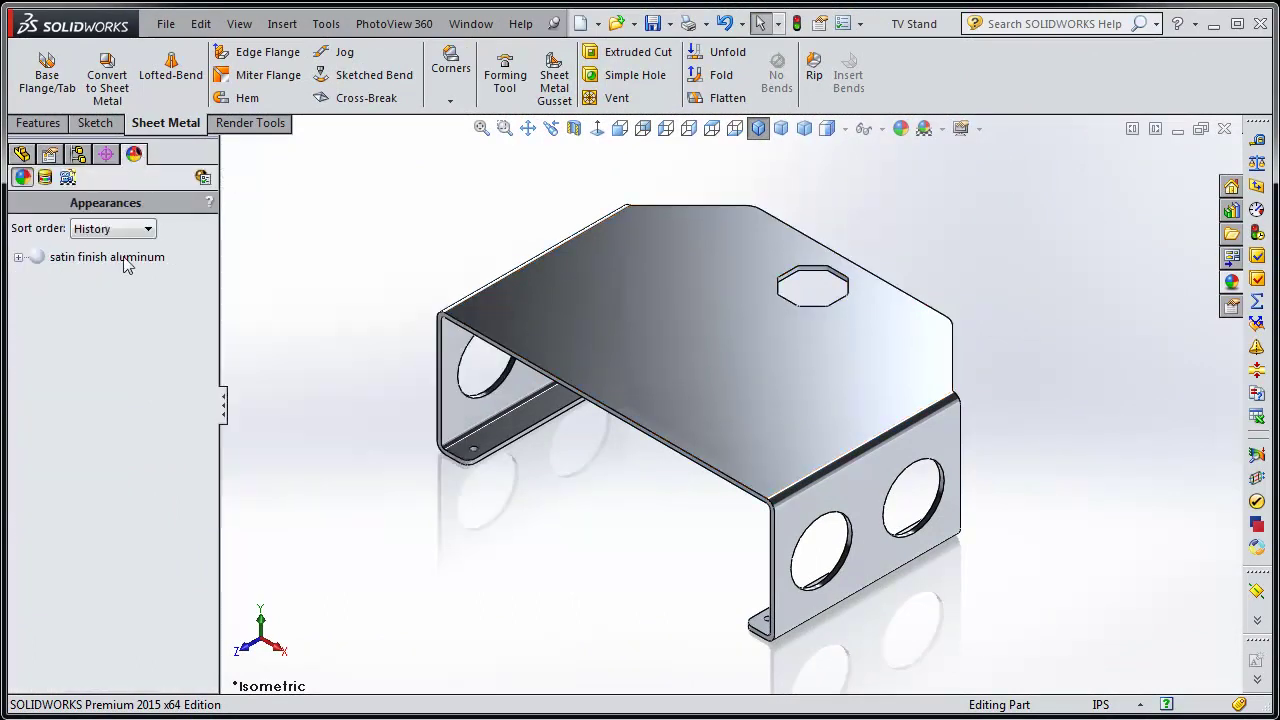
{"action": "right_click", "coordinate": [122, 257]}
{"action": "left_click", "coordinate": [210, 330]}
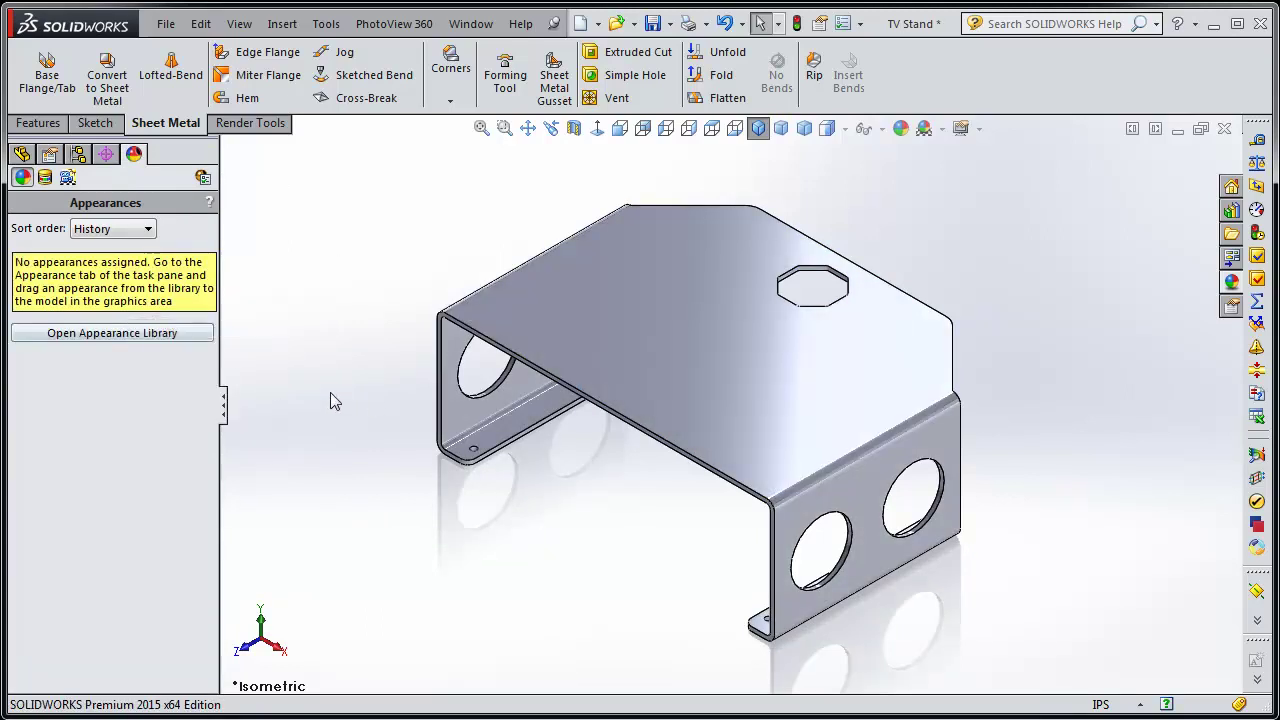
{"action": "left_click", "coordinate": [21, 154]}
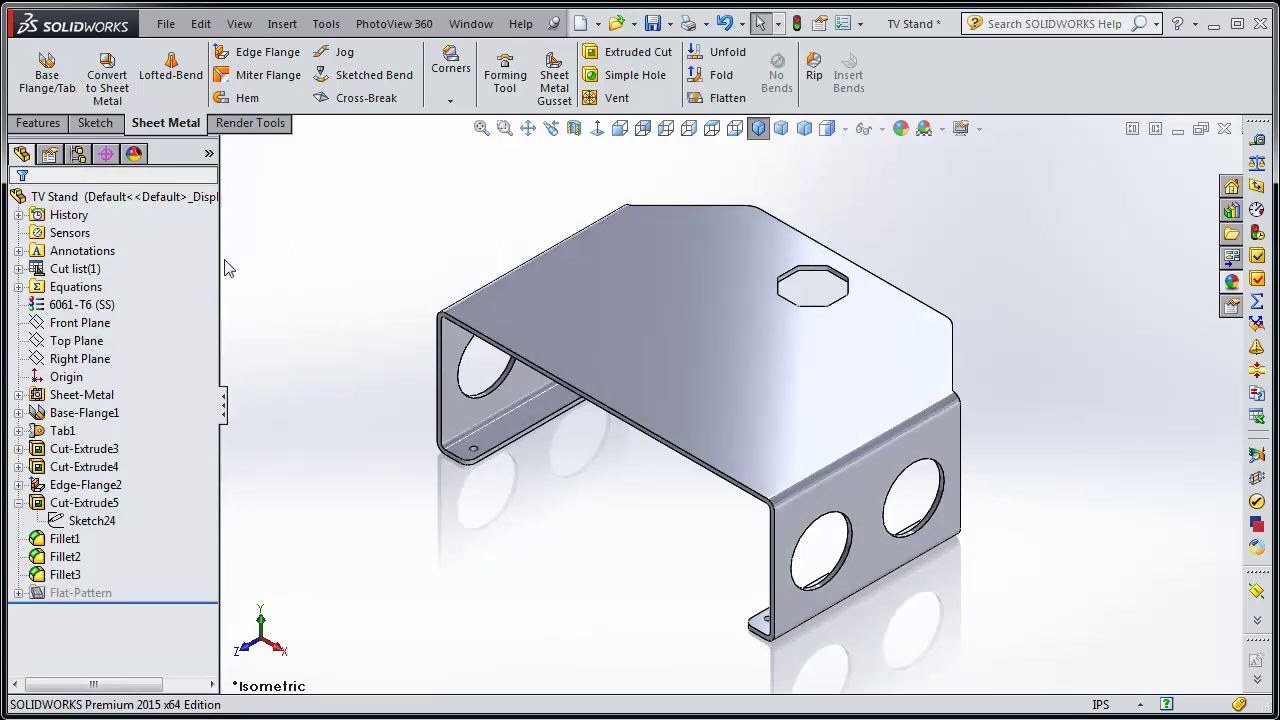
{"action": "left_click", "coordinate": [103, 320]}
{"action": "left_click", "coordinate": [236, 335]}
Flatten the stand once more to check it, refold it and save the part.
{"action": "left_click", "coordinate": [718, 97]}
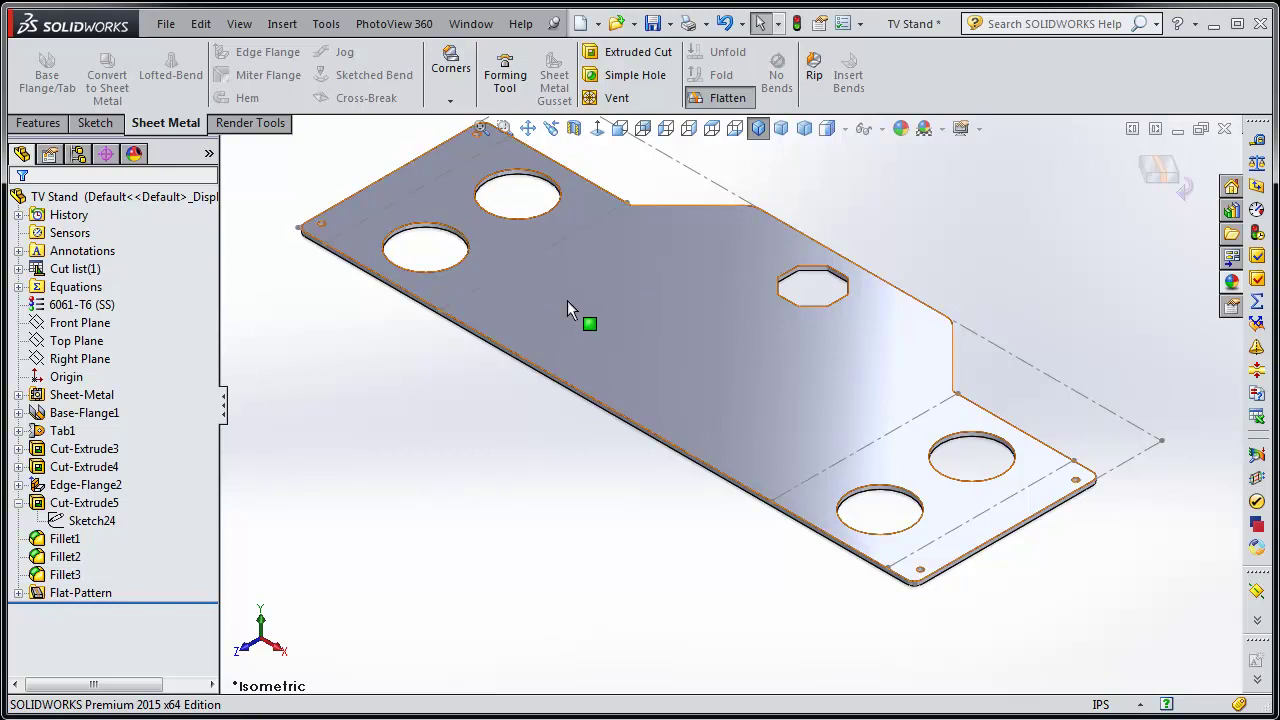
{"action": "left_click", "coordinate": [720, 97]}
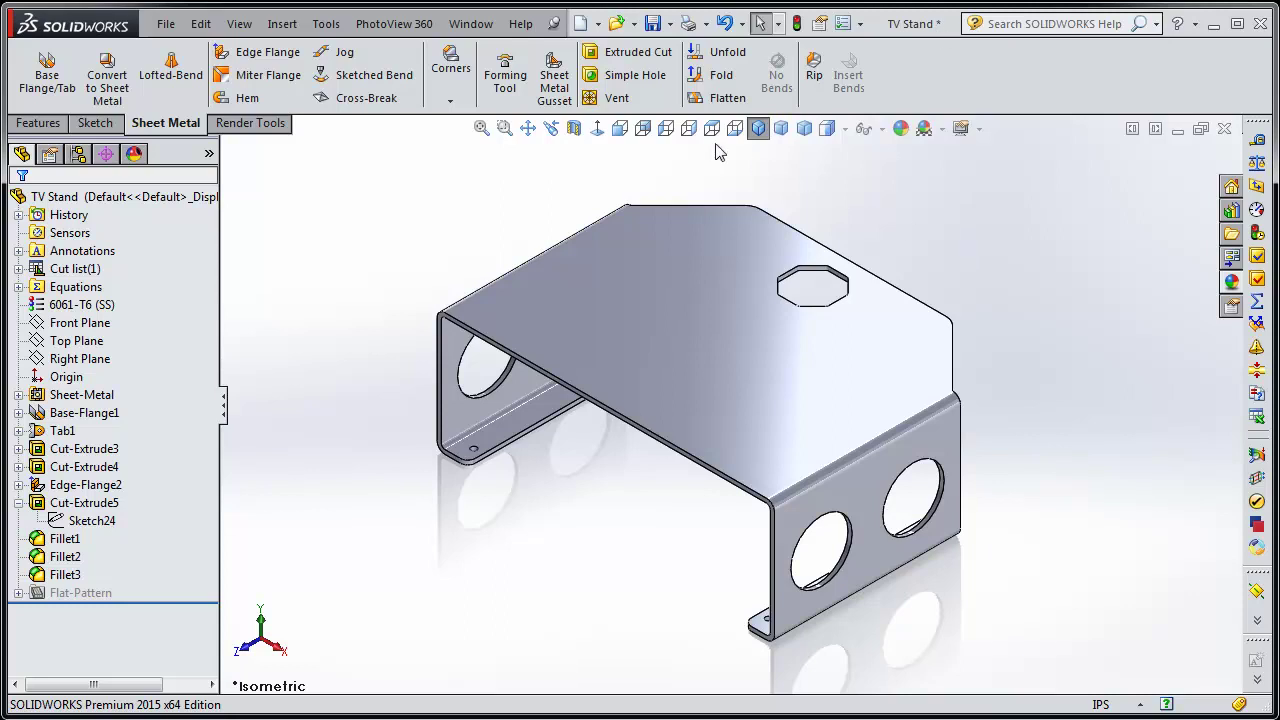
{"action": "left_click", "coordinate": [653, 24]}
Start saving a copy of the TV Stand part in the Dxf format.
{"action": "left_click", "coordinate": [165, 24]}
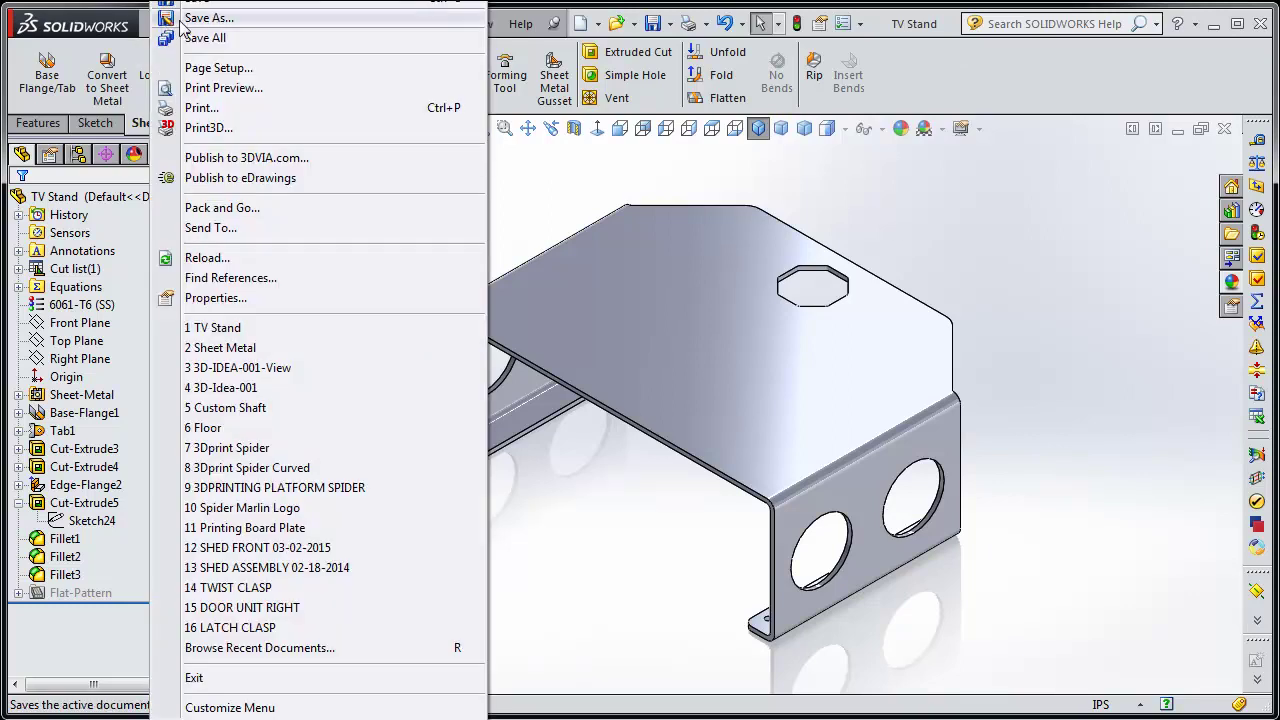
{"action": "left_click", "coordinate": [182, 20]}
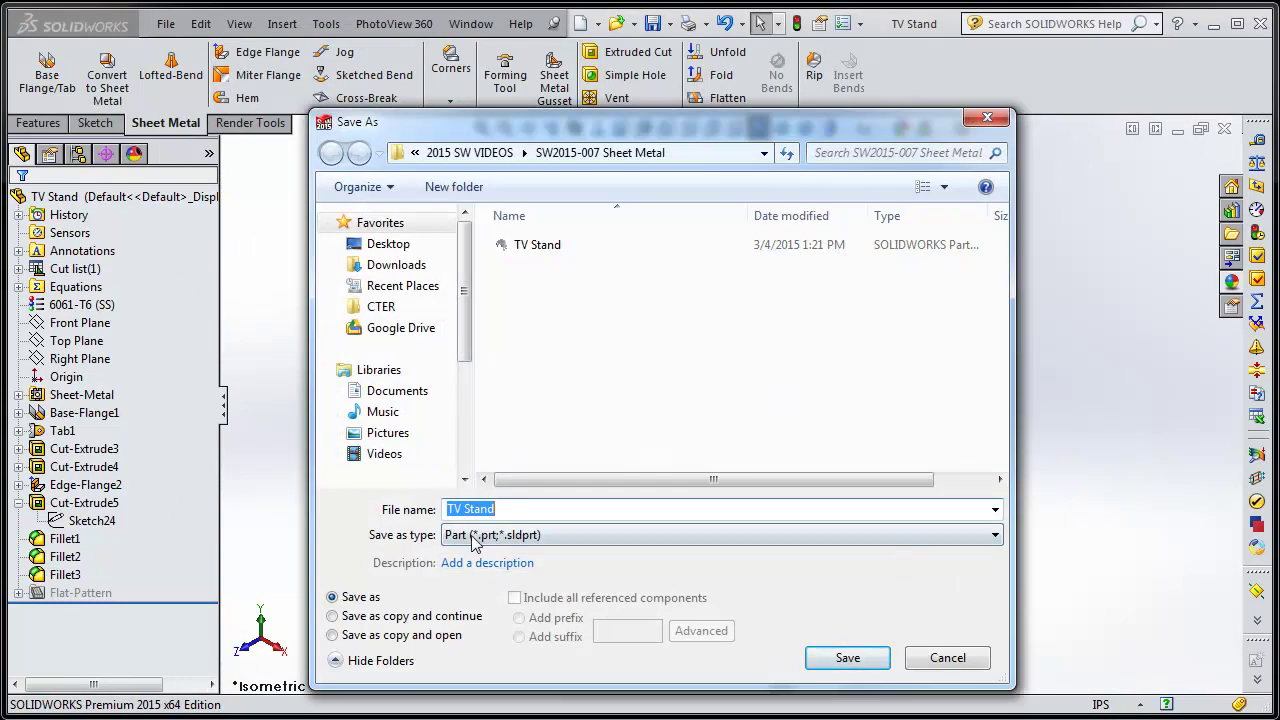
{"action": "left_click", "coordinate": [447, 510]}
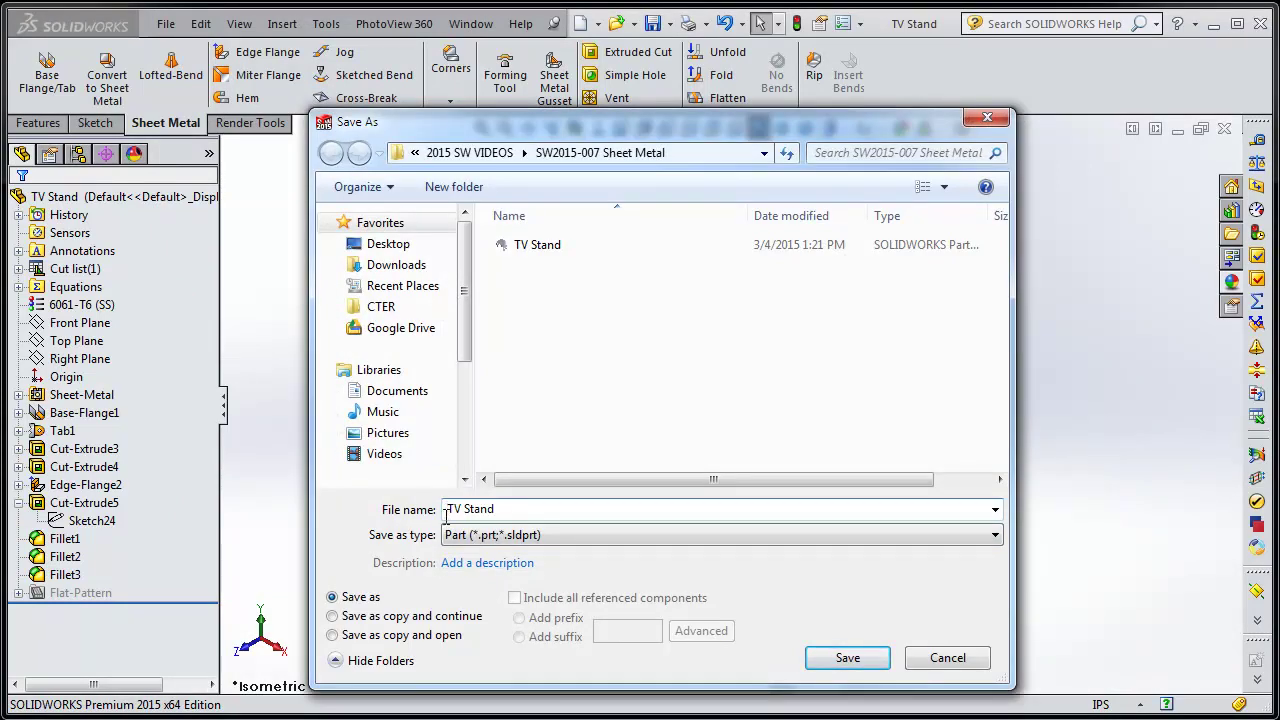
{"action": "type", "text": "DXF"}
{"action": "left_click", "coordinate": [476, 538]}
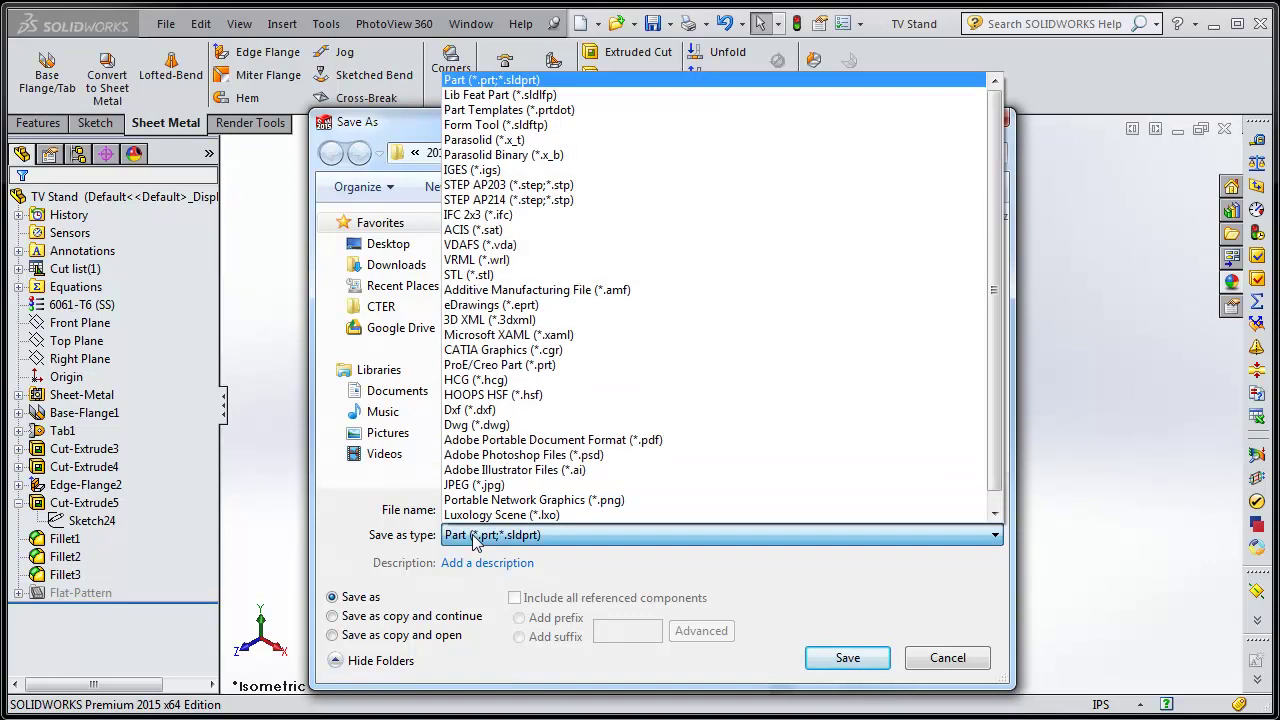
{"action": "left_click", "coordinate": [507, 411]}
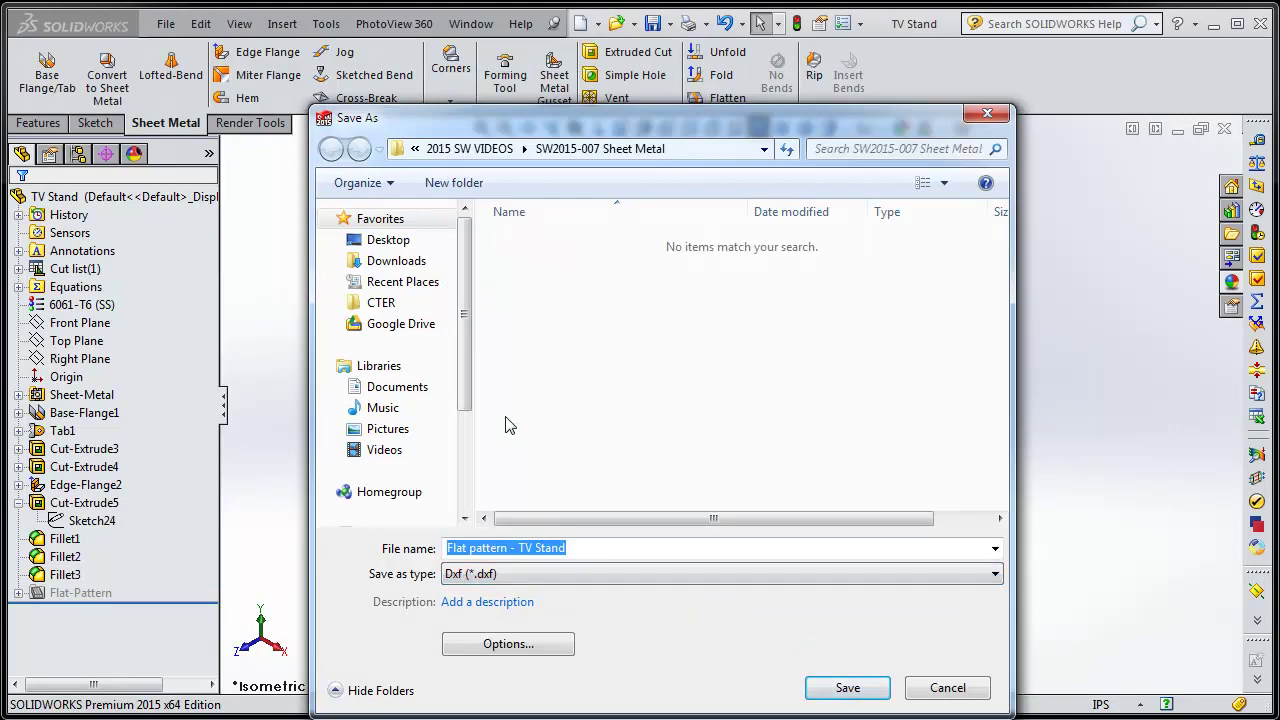
Review the DXF/DWG export options for the file and accept them.
{"action": "left_click", "coordinate": [540, 650]}
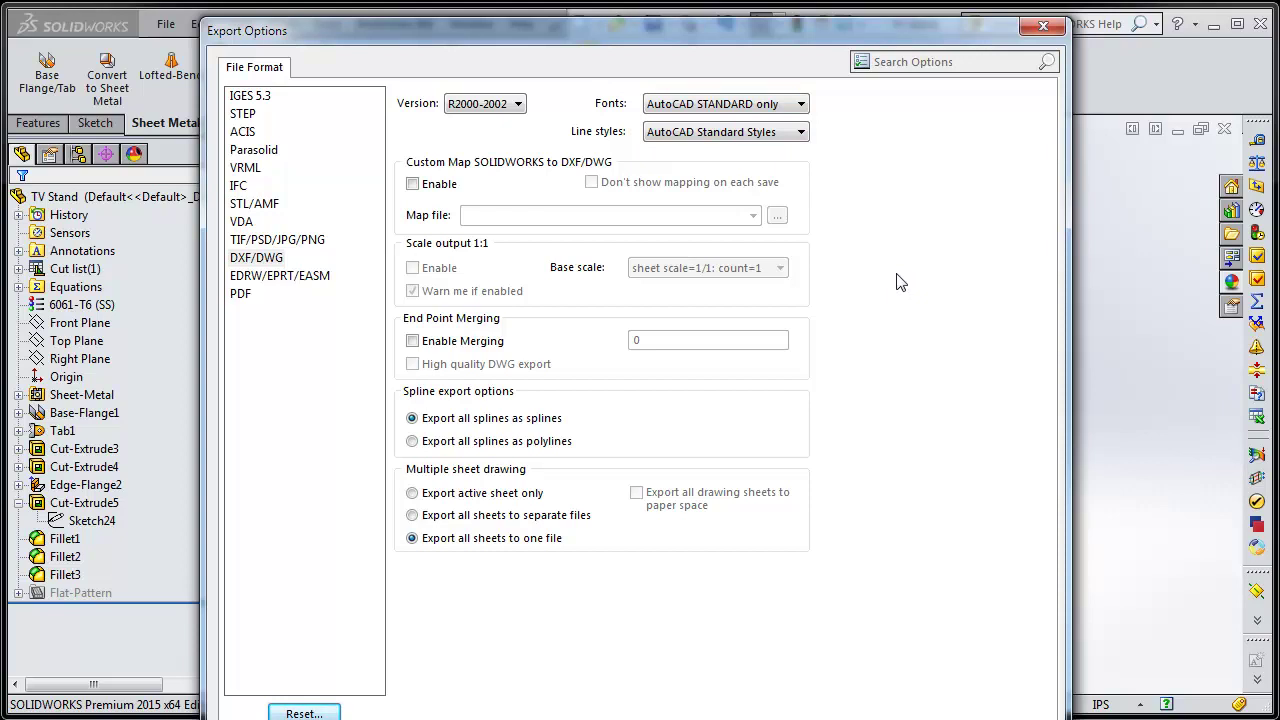
{"action": "left_click_drag", "start_coordinate": [595, 40], "coordinate": [584, 0]}
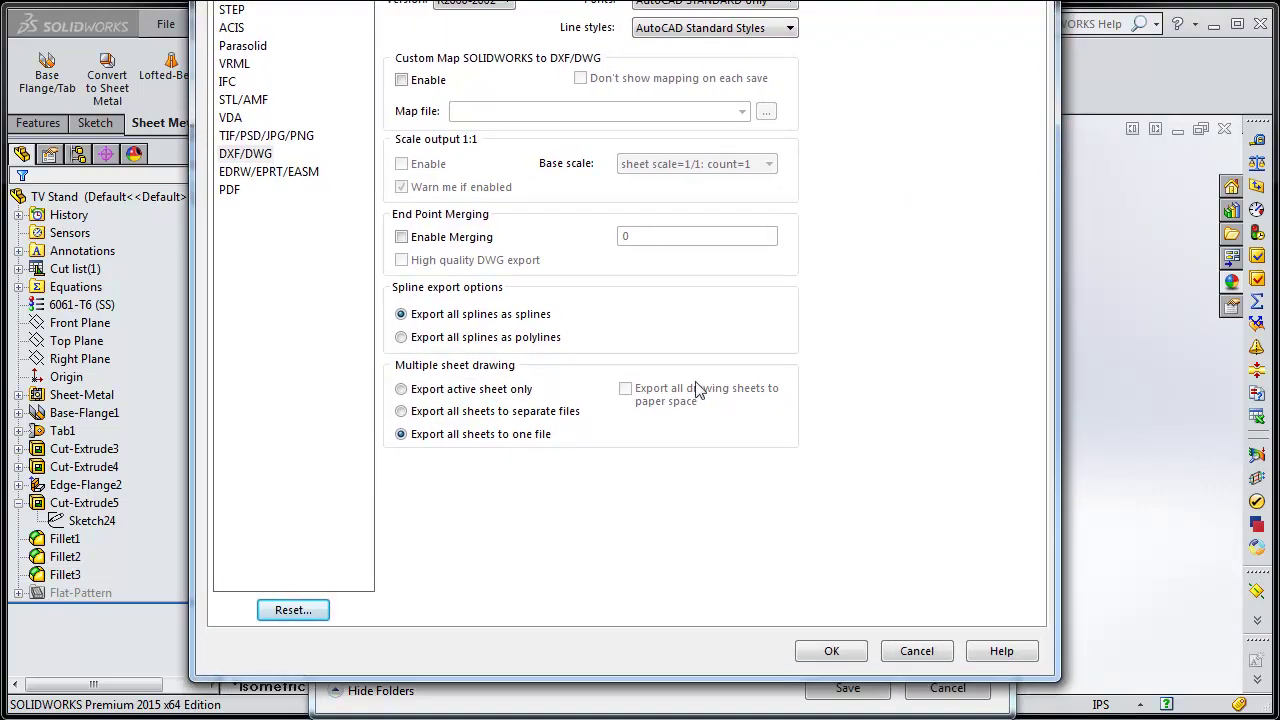
{"action": "left_click", "coordinate": [829, 651]}
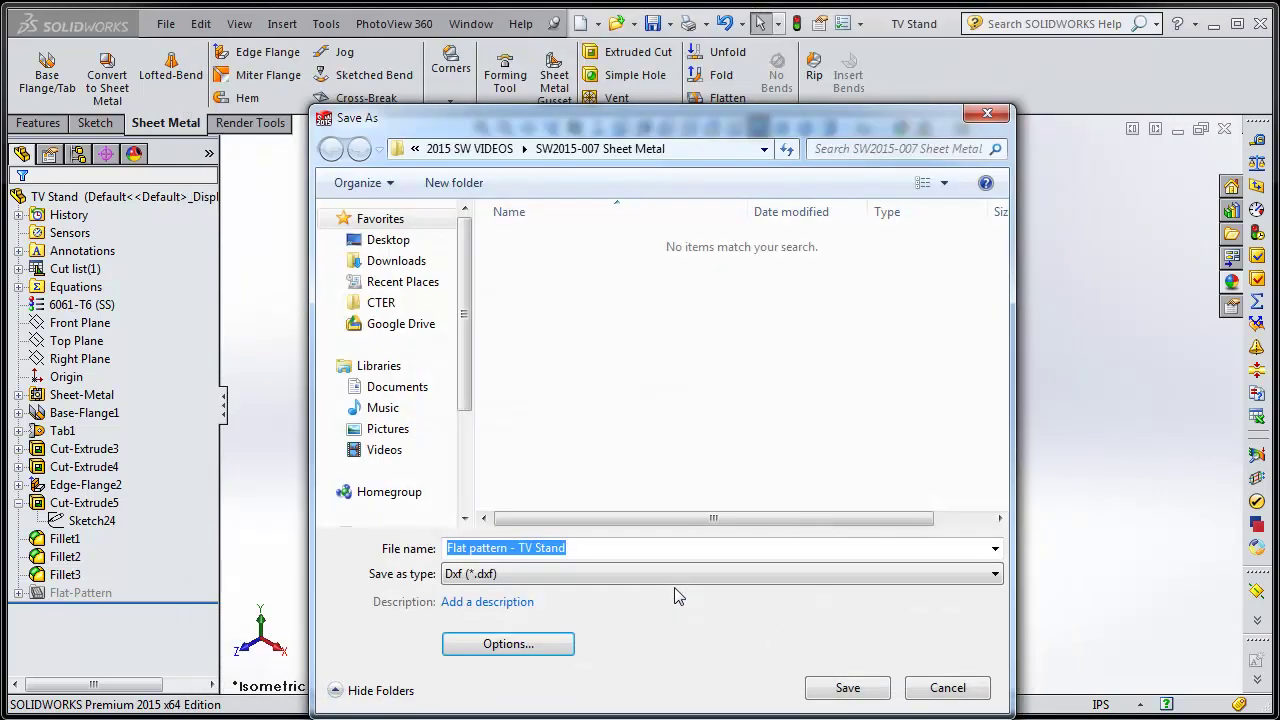
Export the sheet-metal flat pattern to a single DXF file with only the geometry included, and save it from the cleanup preview.
{"action": "left_click", "coordinate": [847, 687]}
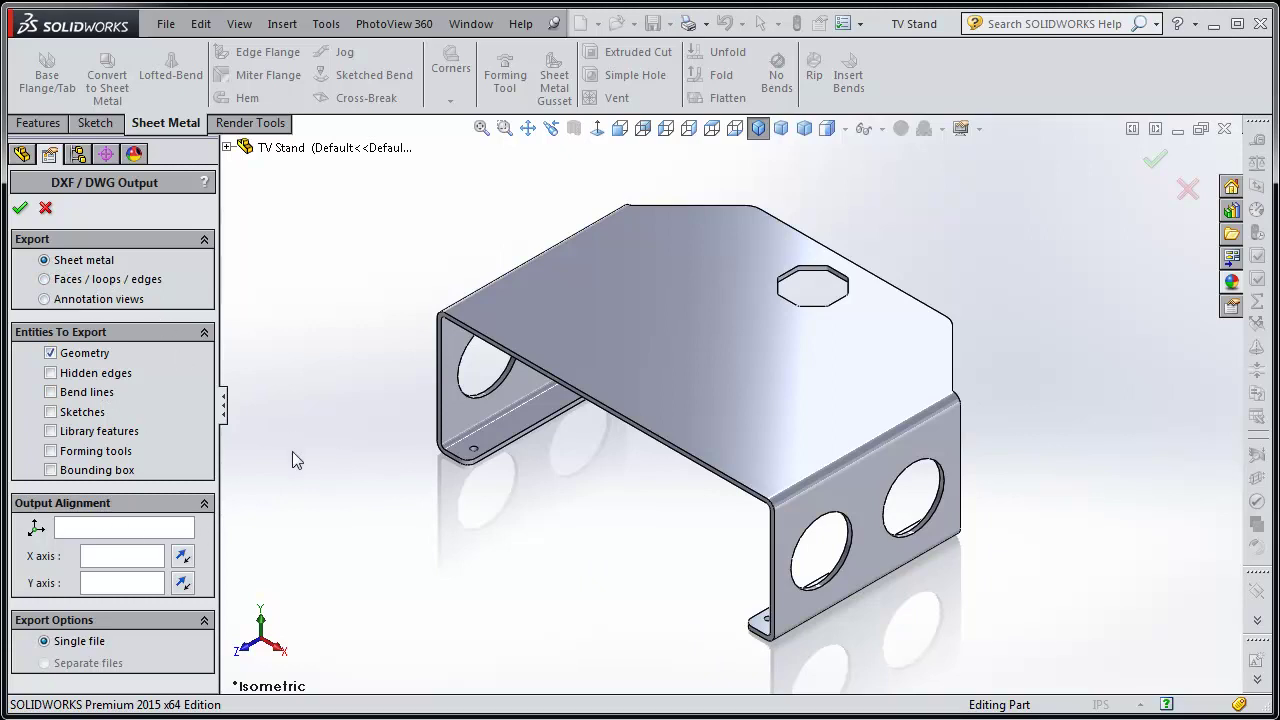
{"action": "left_click", "coordinate": [21, 210]}
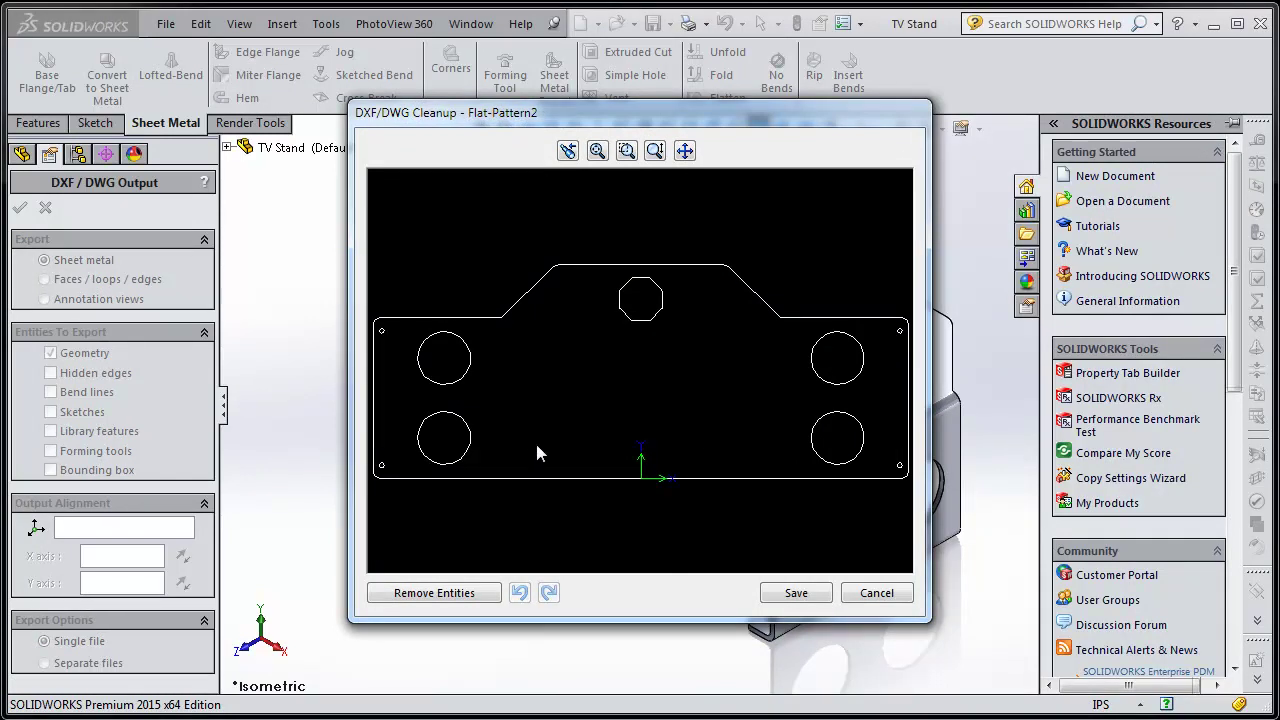
{"action": "left_click", "coordinate": [796, 593]}
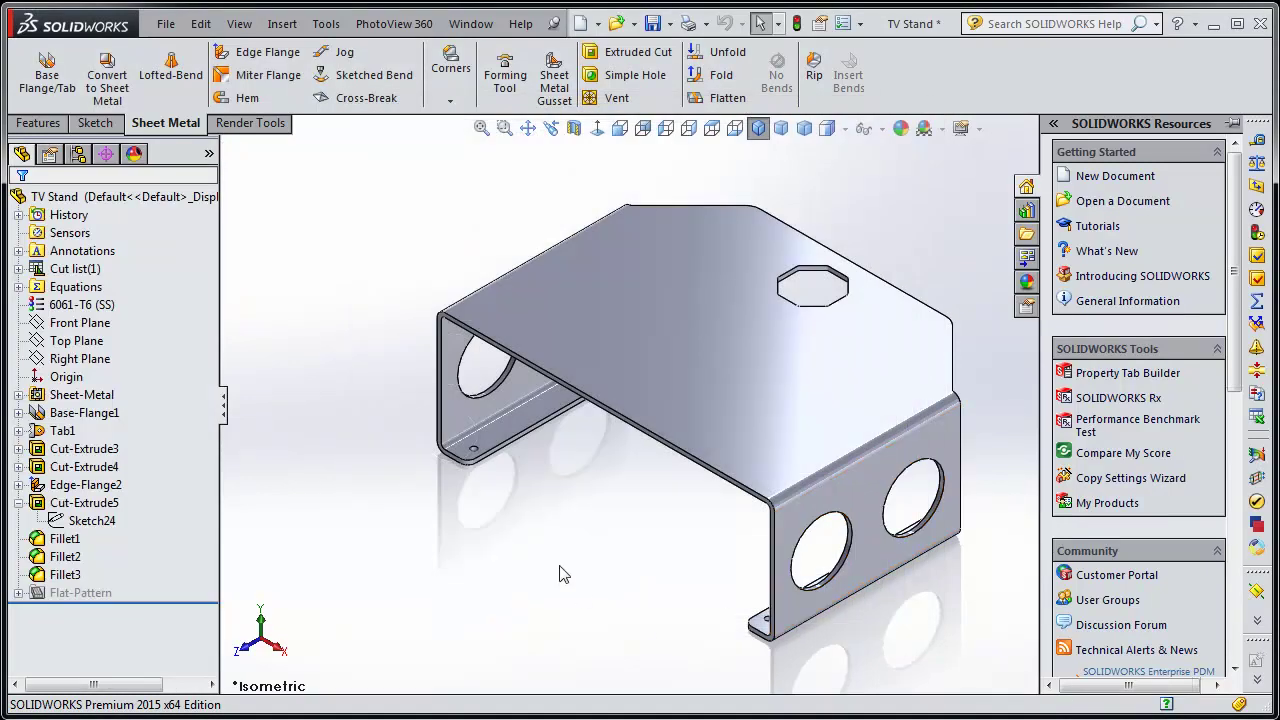
{"action": "left_click", "coordinate": [560, 574]}
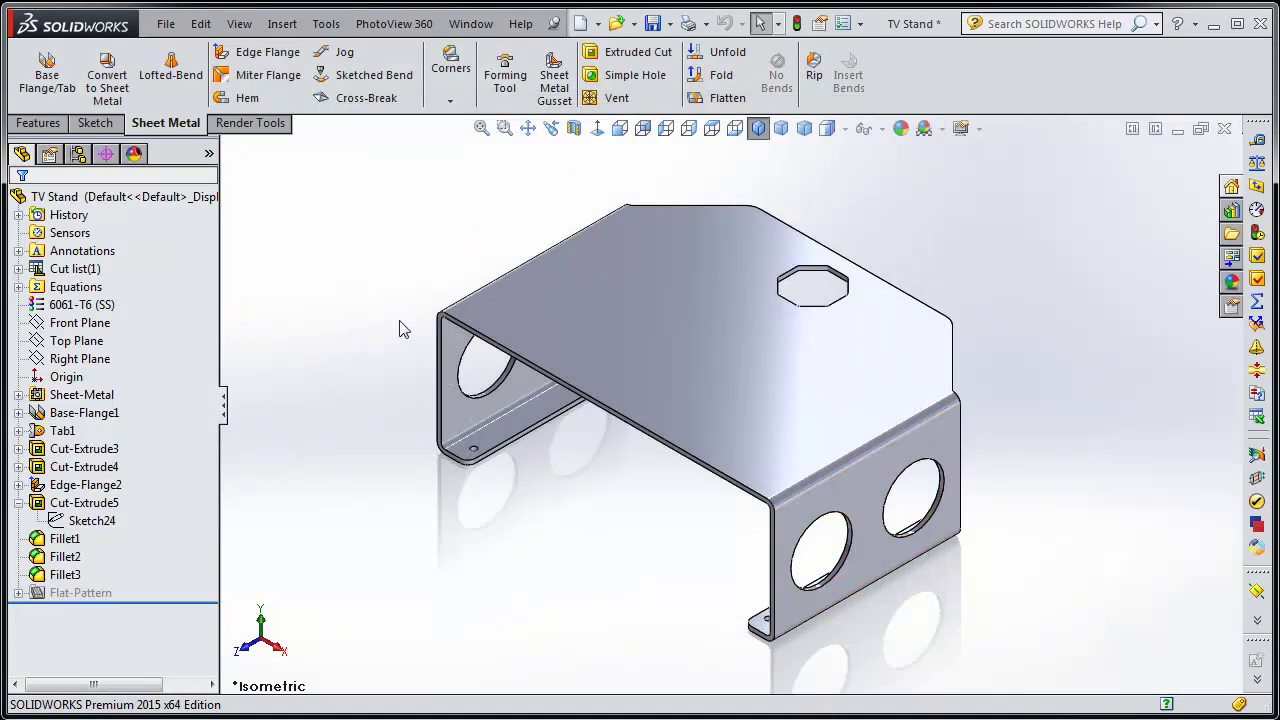
Look for the exported flat pattern DXF in the SW2015-007 Sheet Metal folder, without opening any file.
{"action": "left_click", "coordinate": [616, 24]}
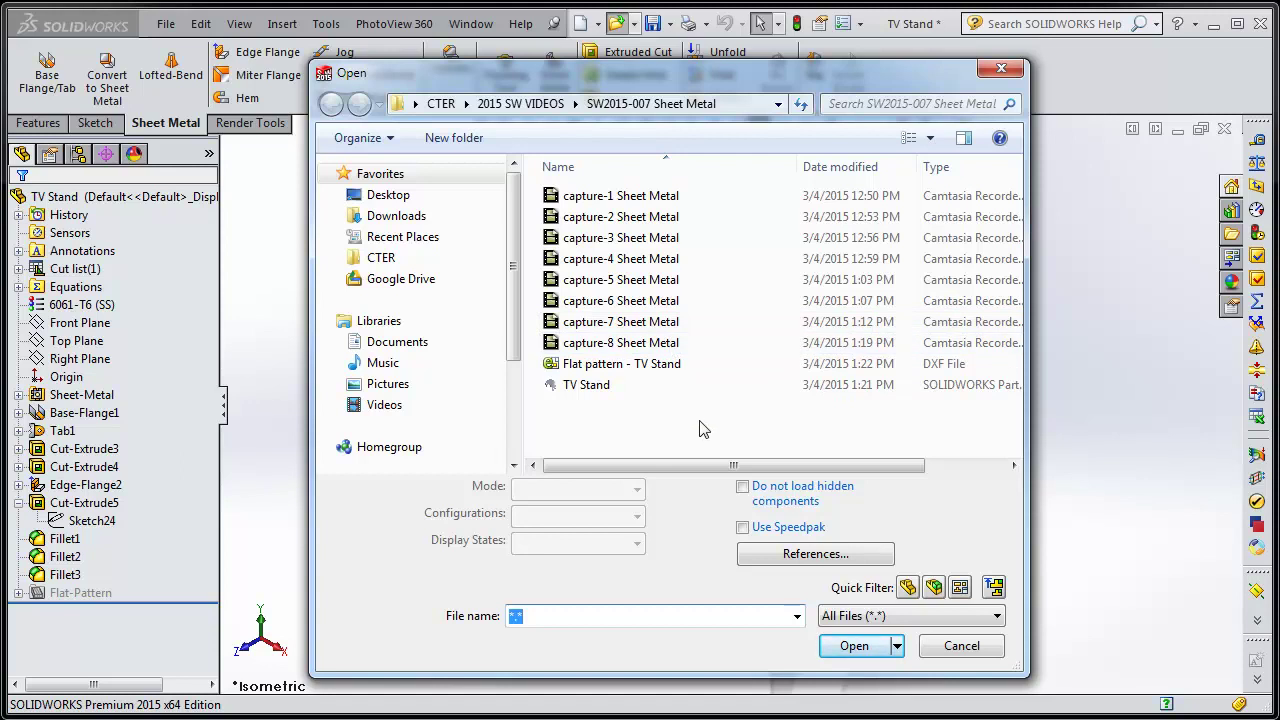
{"action": "left_click", "coordinate": [962, 647]}
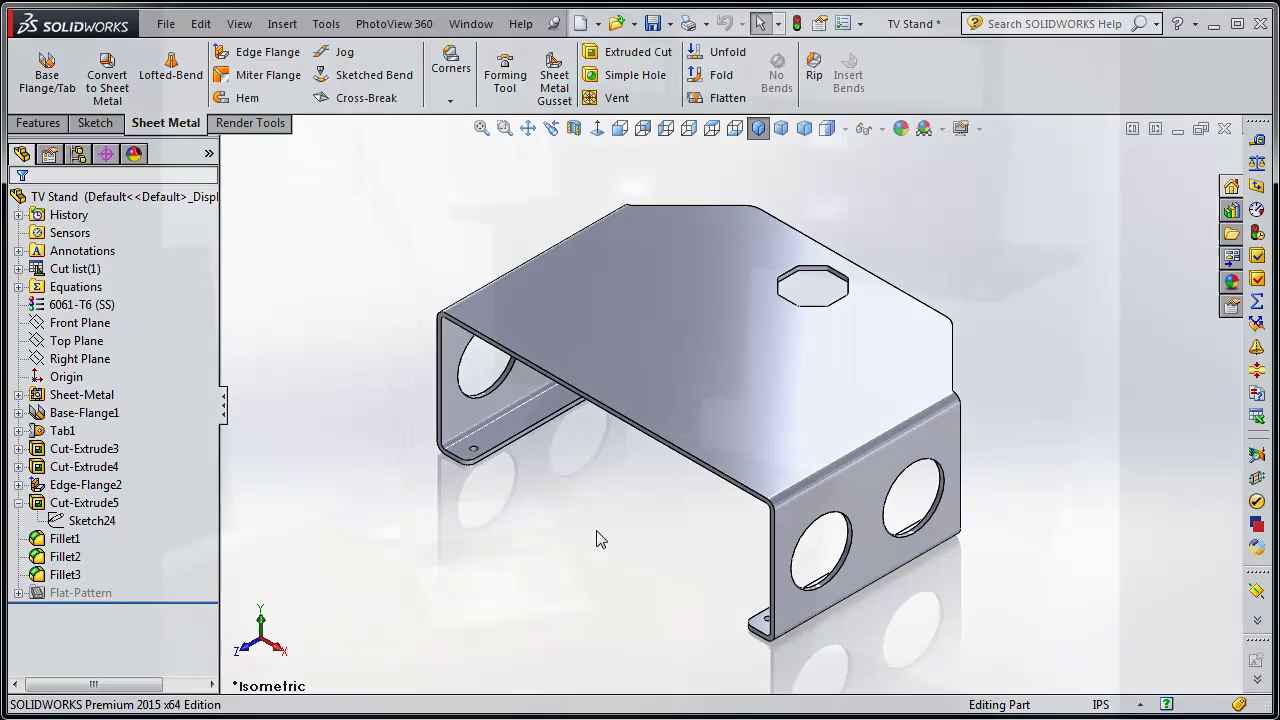